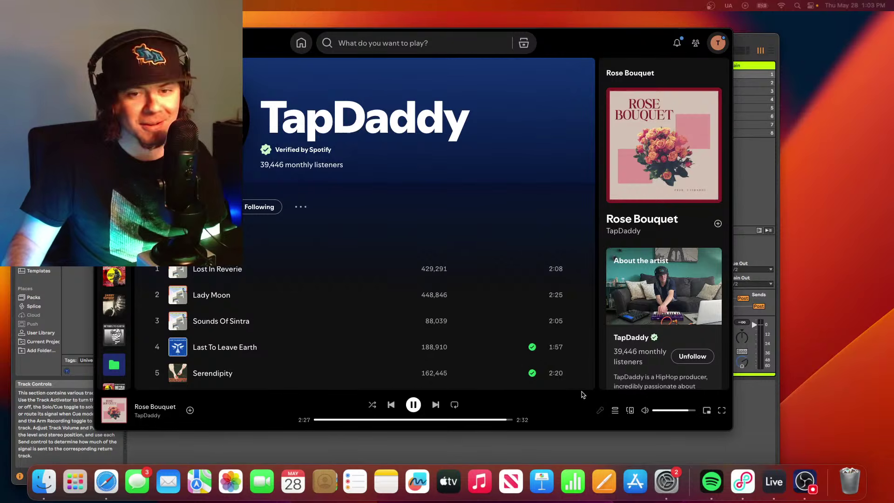
- Pause the song in Spotify and switch to Ableton Live, making its window full screen
click(414, 404)
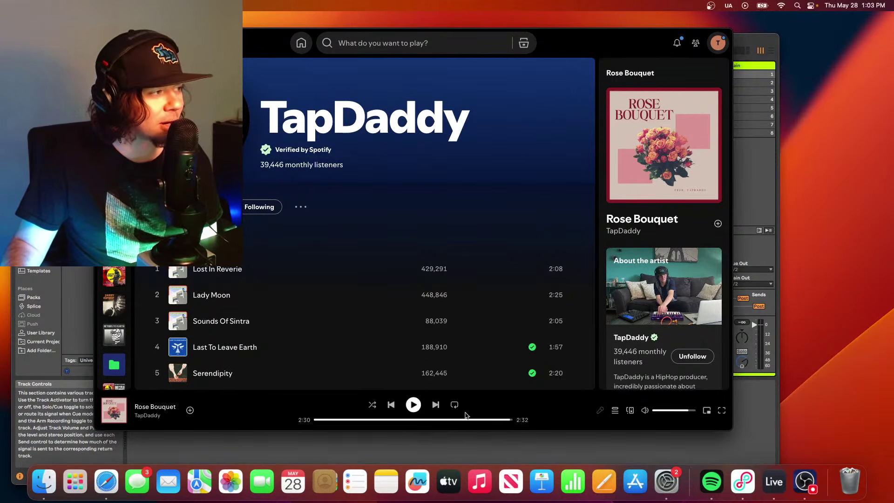
click(760, 418)
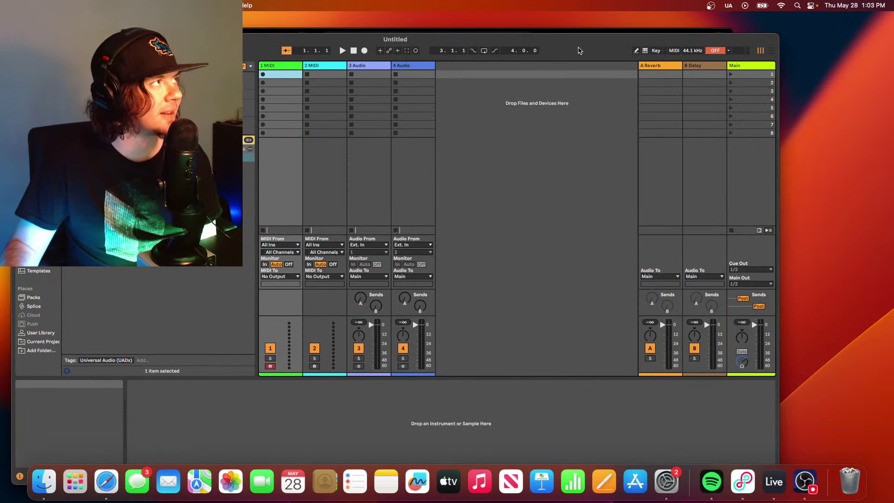
drag(588, 45, 607, 24)
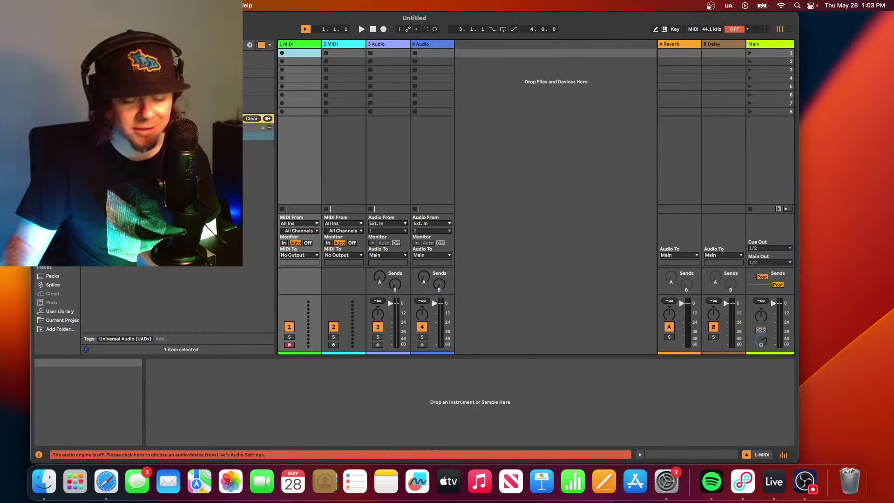
key(ctrl+super+f)
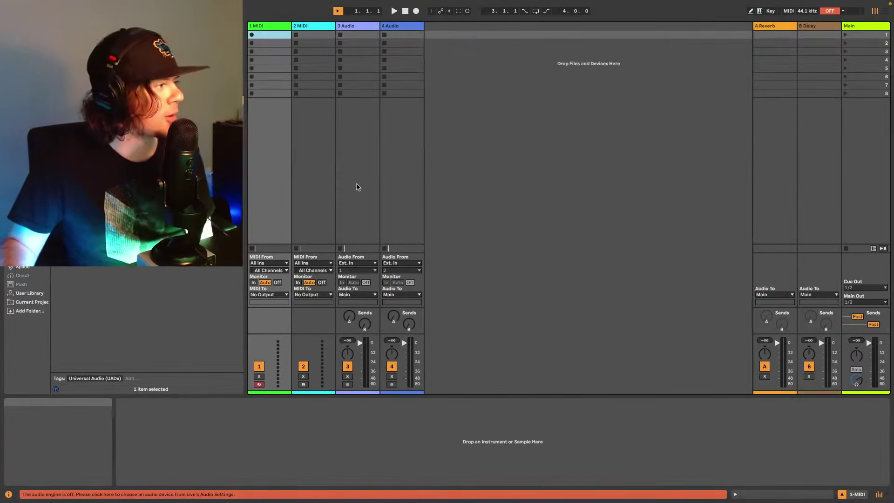
- Set the audio output device to External Headphones (0 In, 2 Out) in the audio settings and close them
click(114, 494)
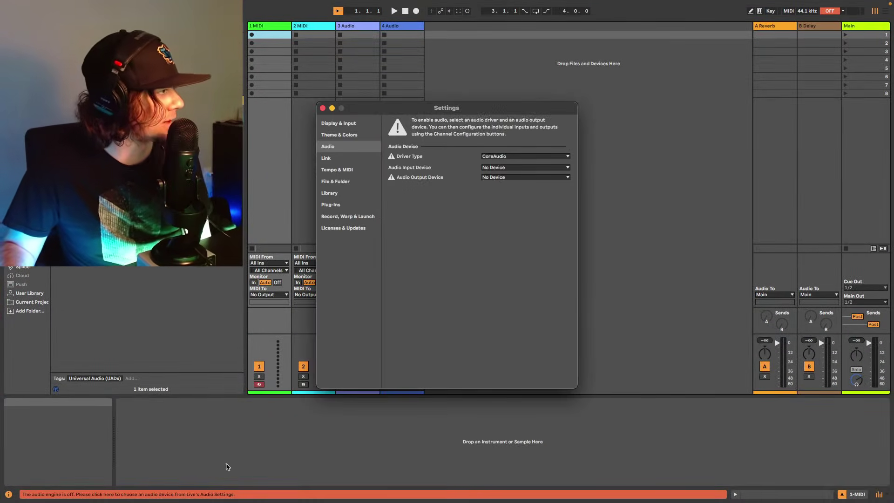
click(513, 177)
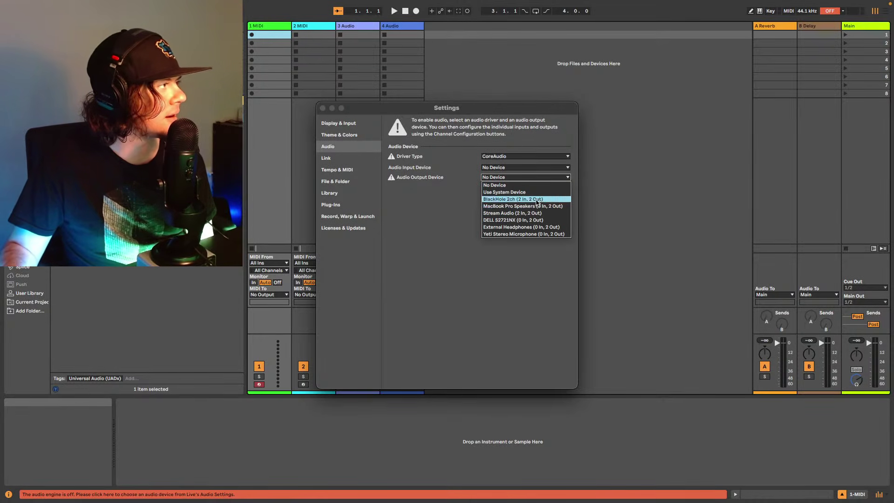
click(538, 226)
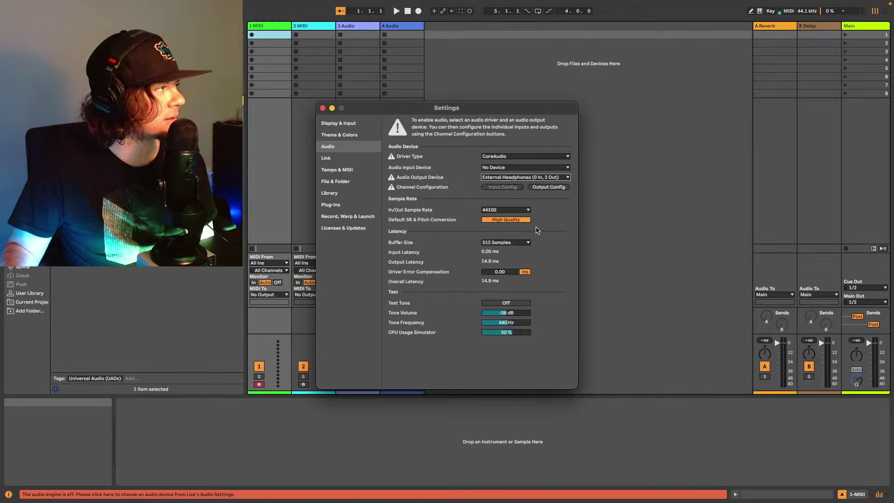
click(321, 109)
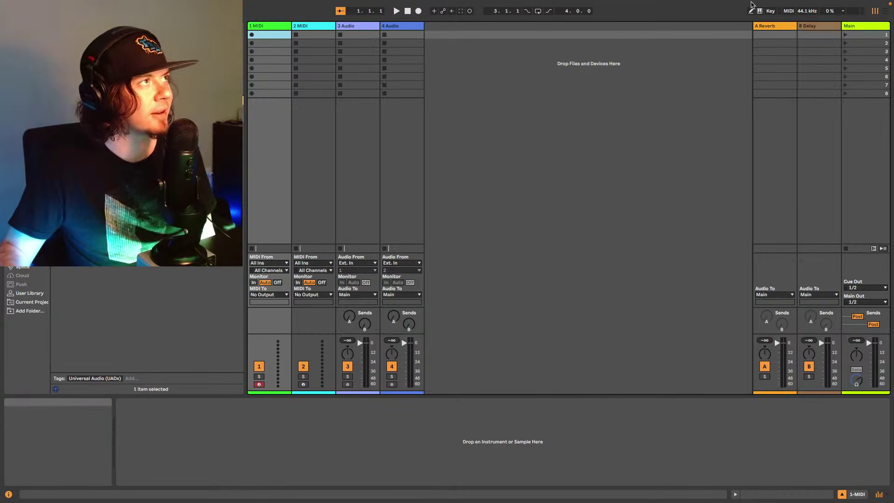
- Switch to Arrangement View and list piano samples in the Splice browser, narrowed with a genre filter
key(Tab)
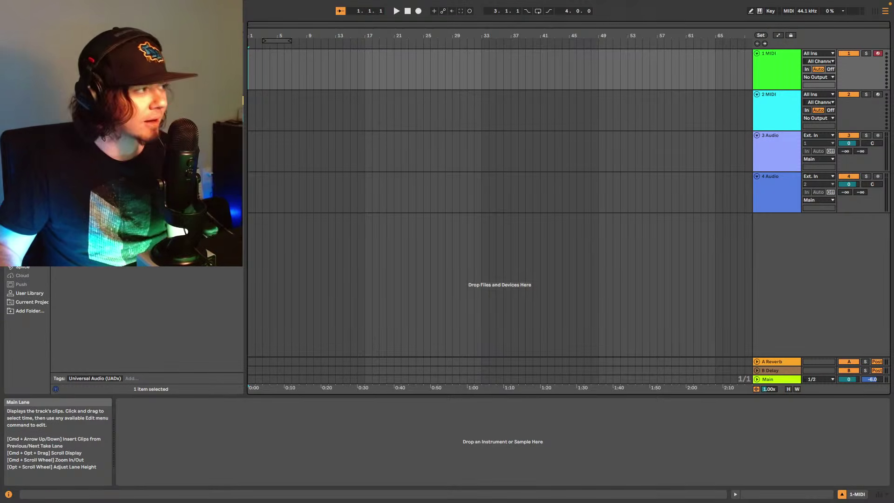
click(21, 265)
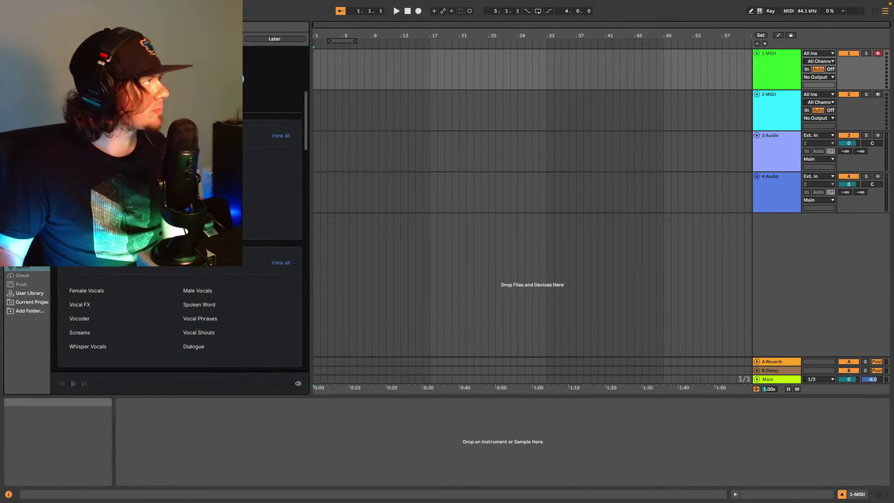
scroll(117, 279, down, 8)
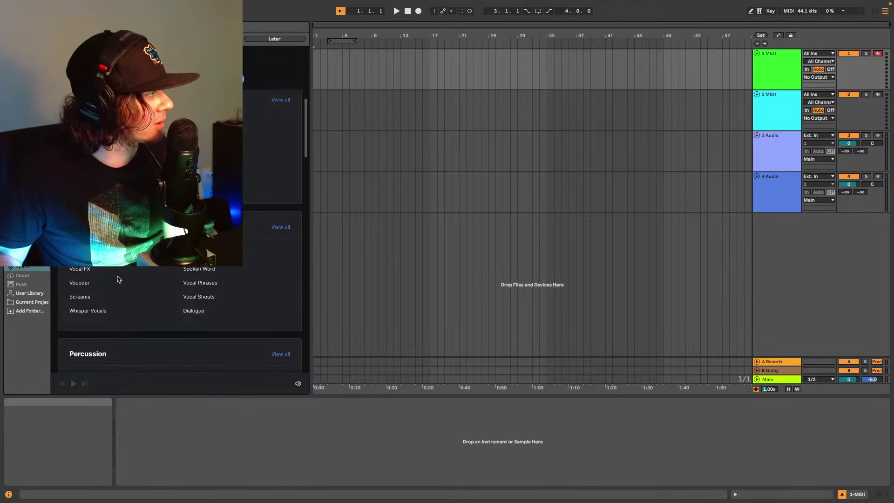
scroll(180, 326, down, 3)
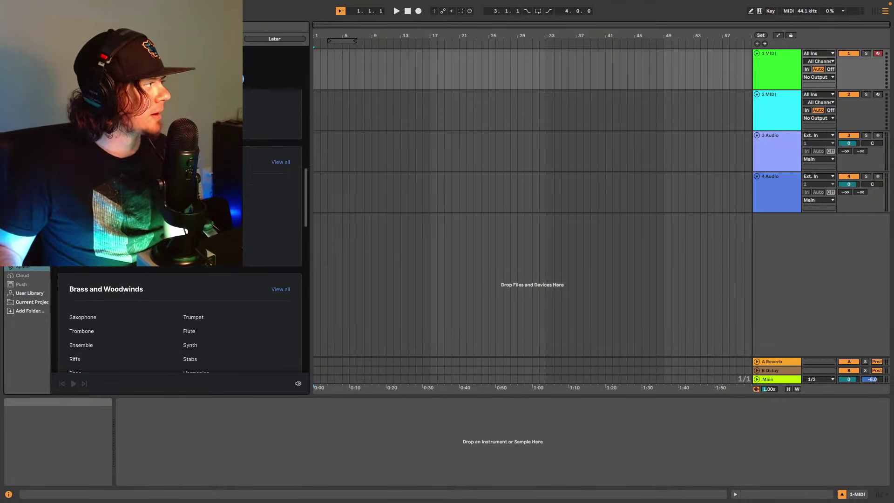
scroll(179, 326, down, 5)
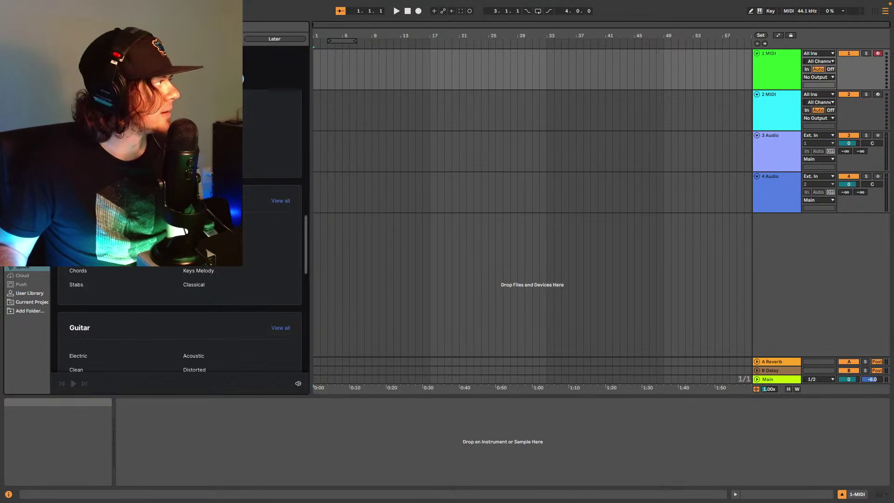
click(77, 229)
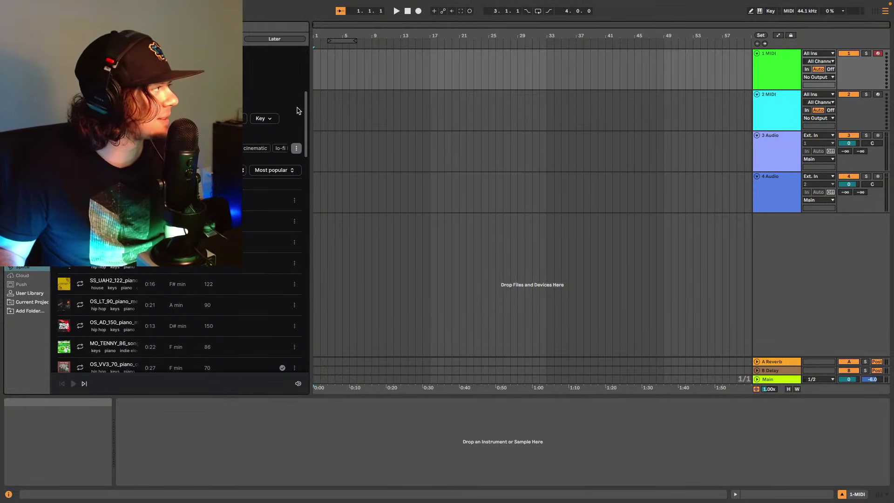
click(296, 148)
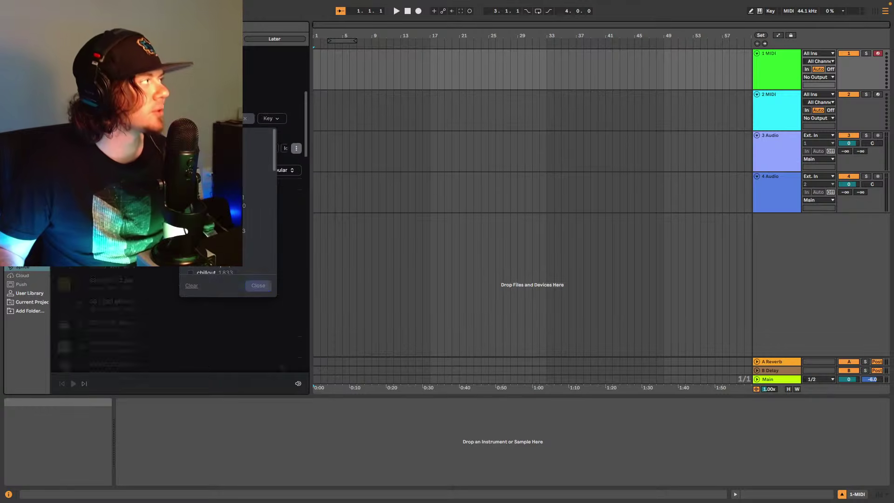
click(258, 285)
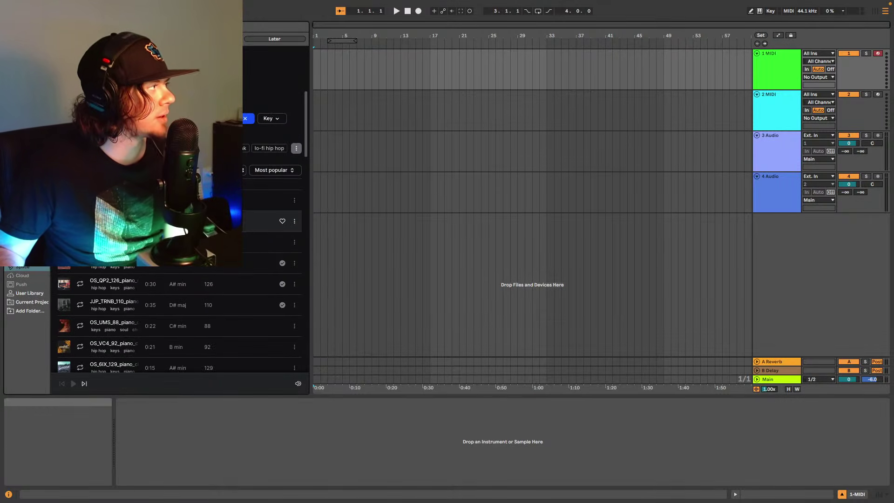
- Preview the OS_6IX_134 and OS_6IX_98 piano melody loops, turning off tempo matching so the second plays at its original 98 BPM
click(140, 200)
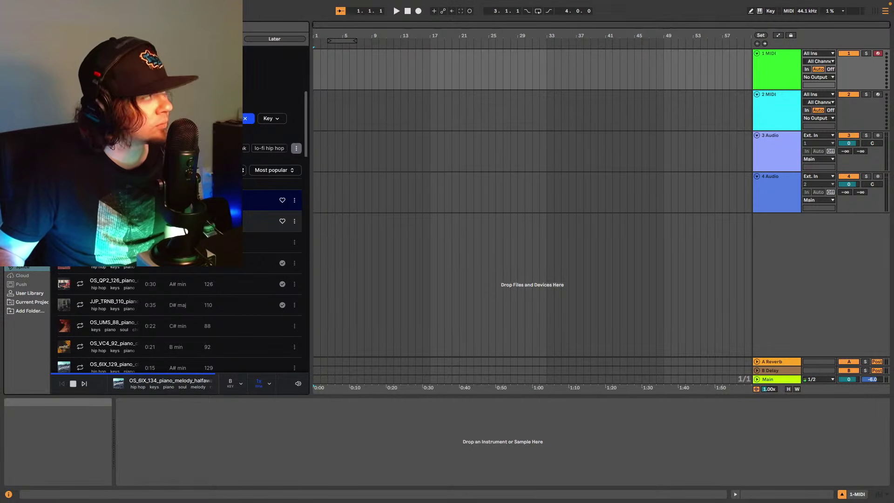
click(210, 221)
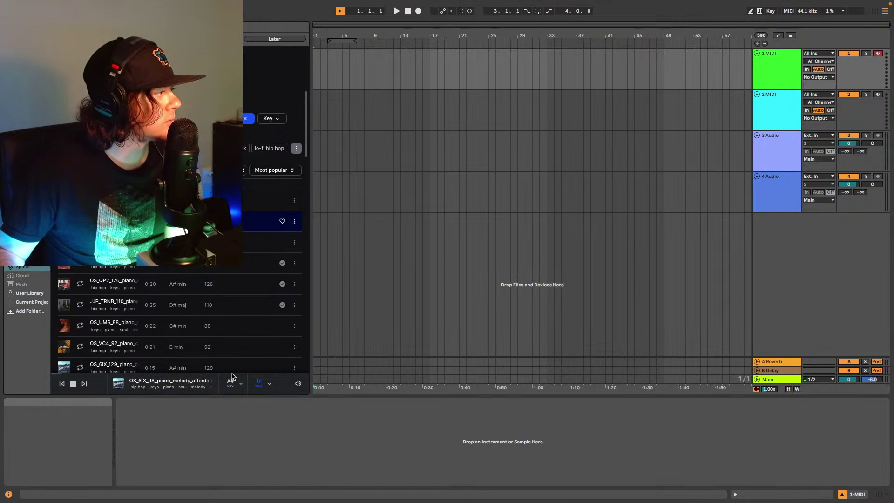
click(261, 383)
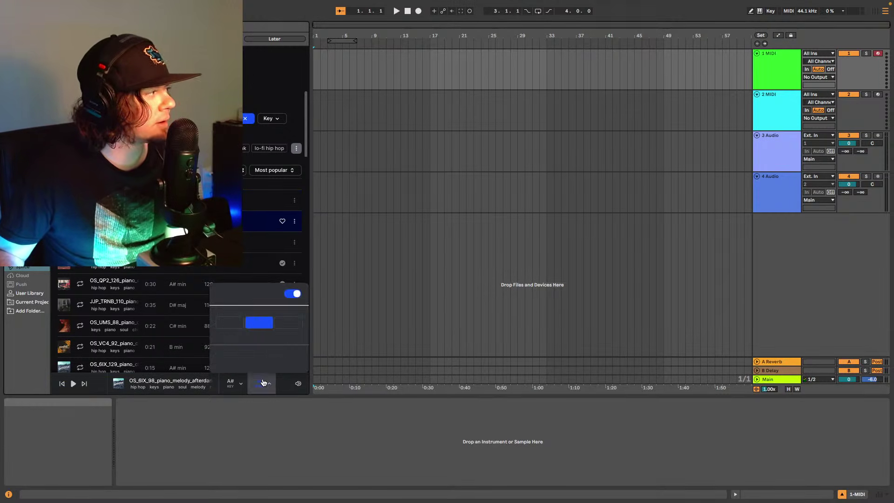
click(293, 294)
key(space)
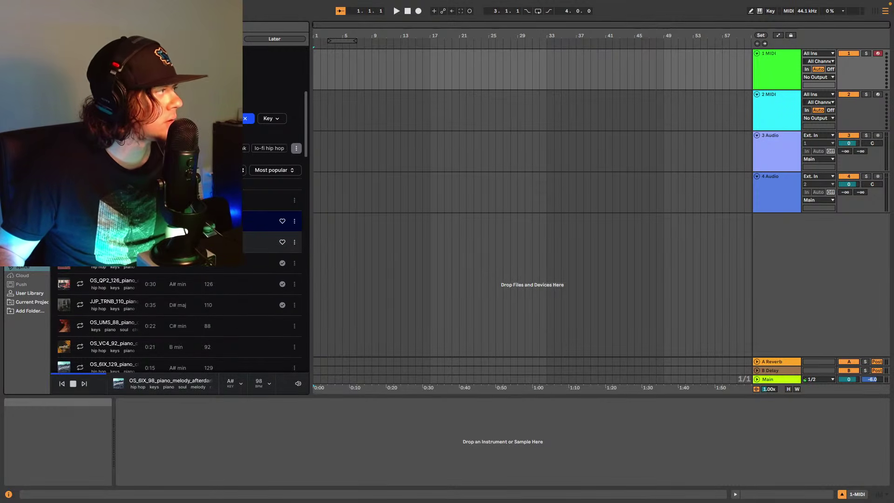
- Preview the OS_UMS_120 piano chords loop and the OS_UMS_88 piano loop from the filtered list
key(Down)
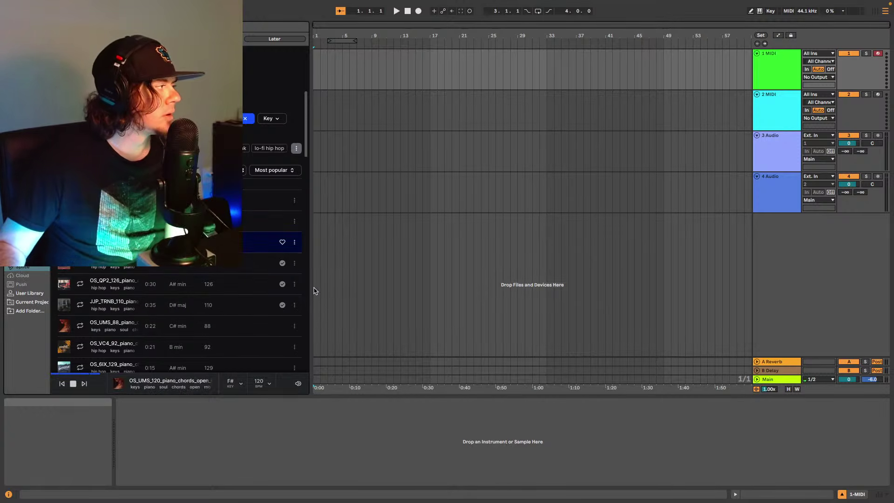
scroll(221, 287, down, 1)
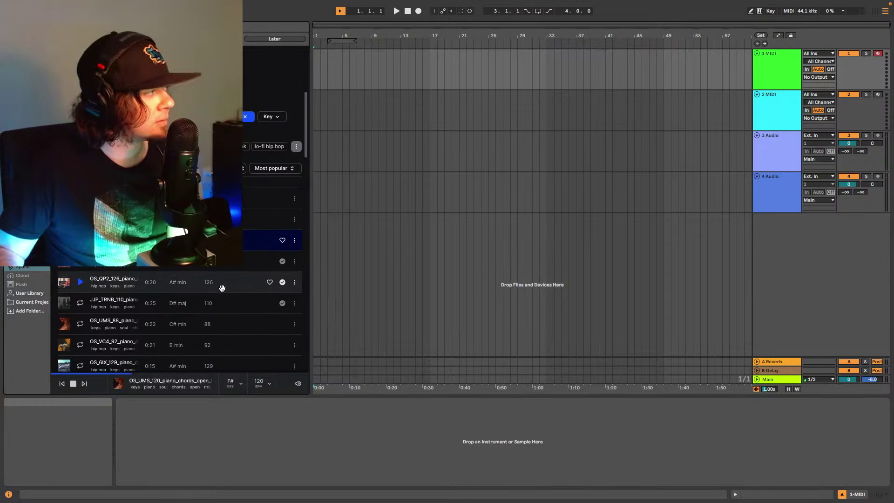
scroll(221, 287, down, 1)
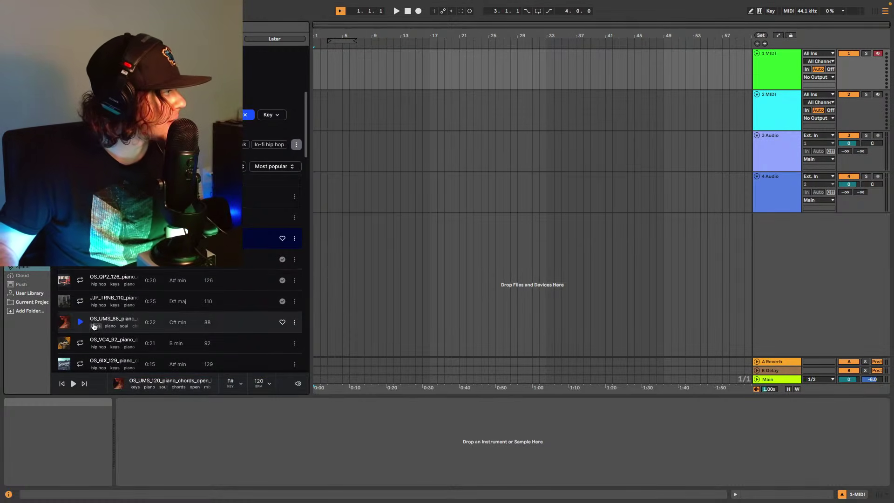
scroll(88, 312, down, 1)
scroll(89, 311, down, 2)
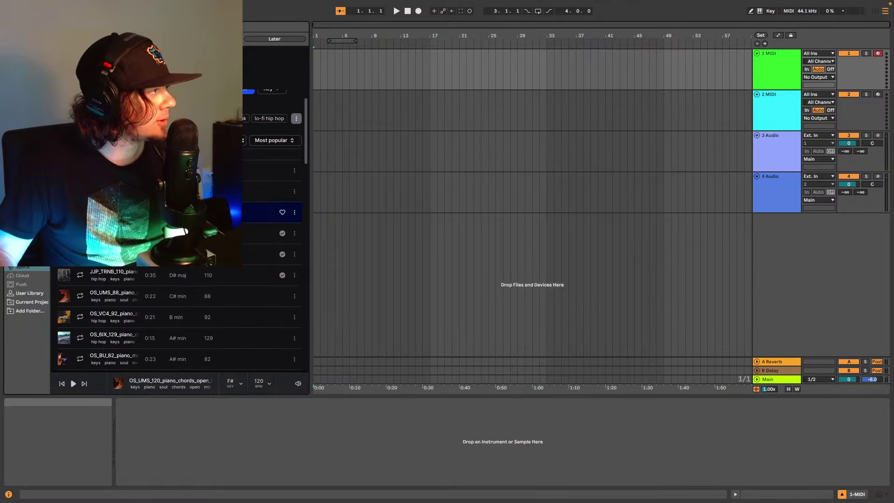
click(79, 298)
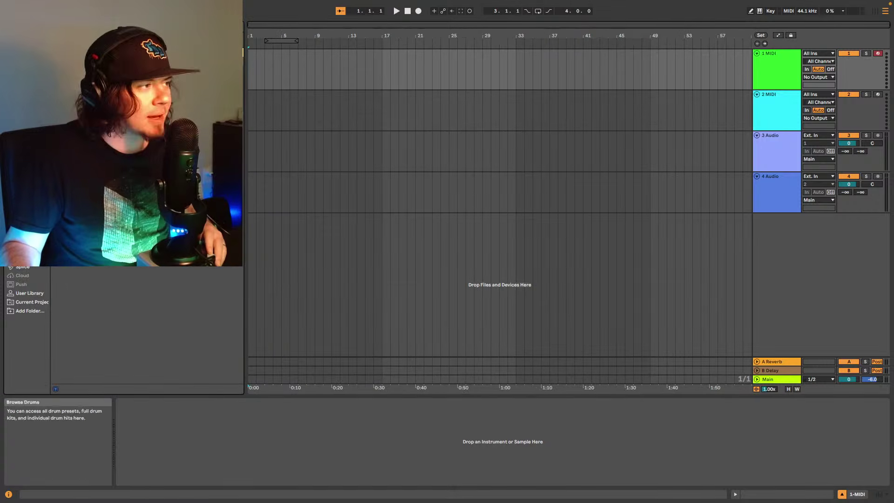
- Load the TapDaddy151 BoomBap J Dilla.adg drum kit from the Drums library onto the first MIDI track
click(237, 27)
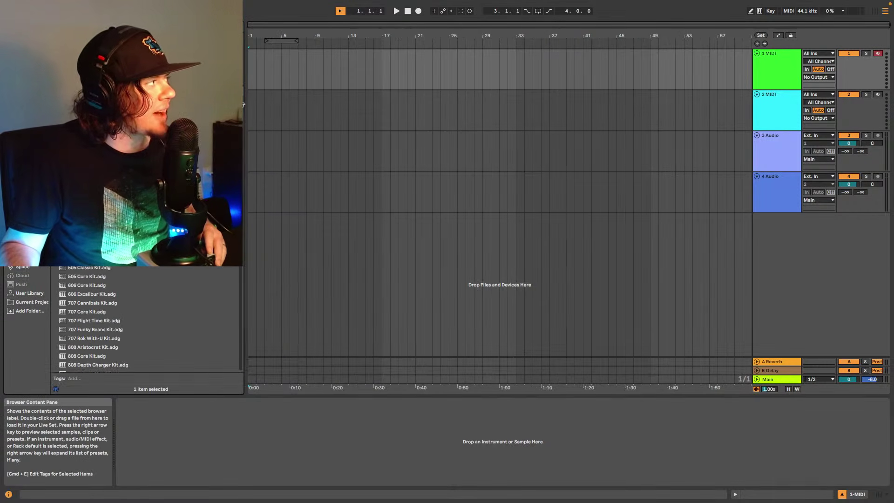
scroll(242, 104, down, 20)
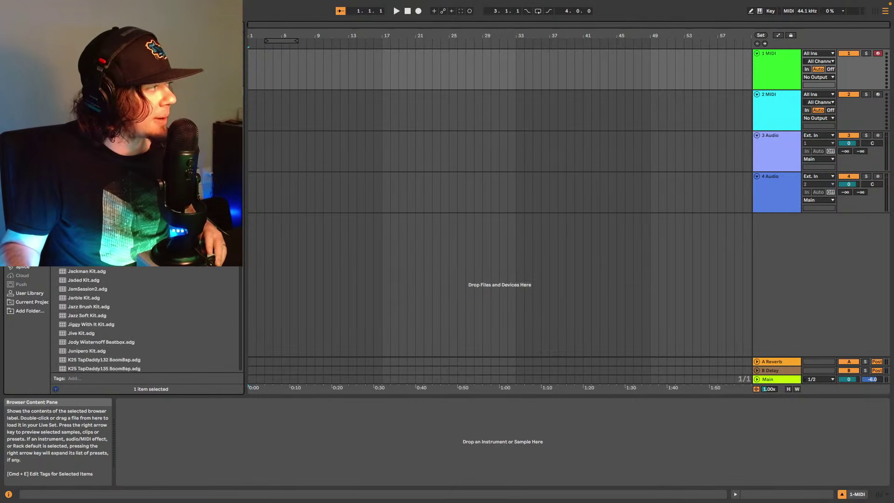
scroll(144, 321, down, 20)
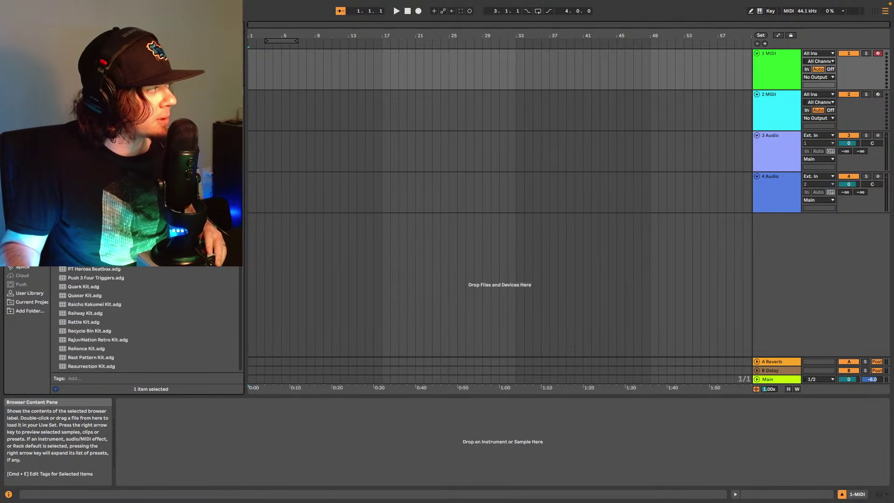
scroll(233, 293, down, 20)
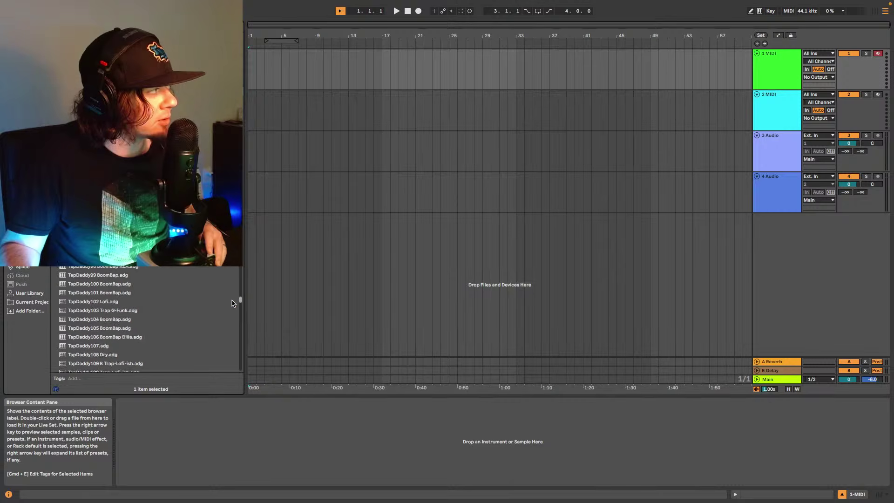
scroll(233, 307, down, 20)
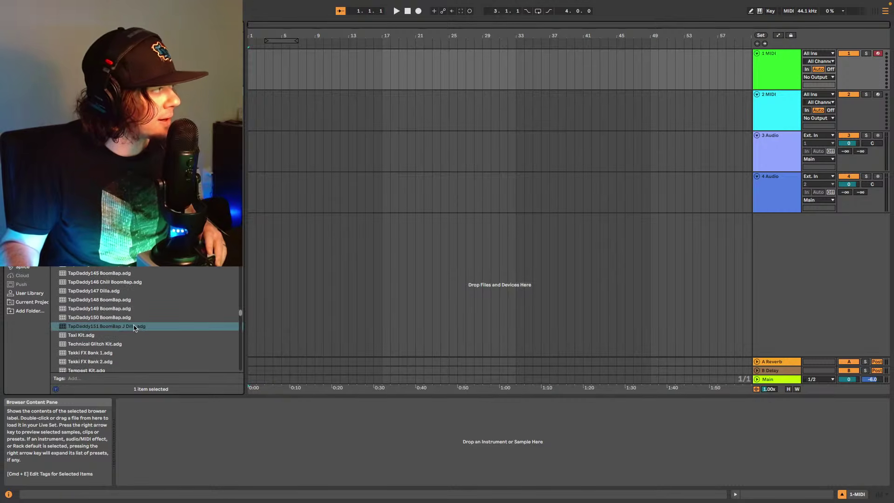
click(135, 326)
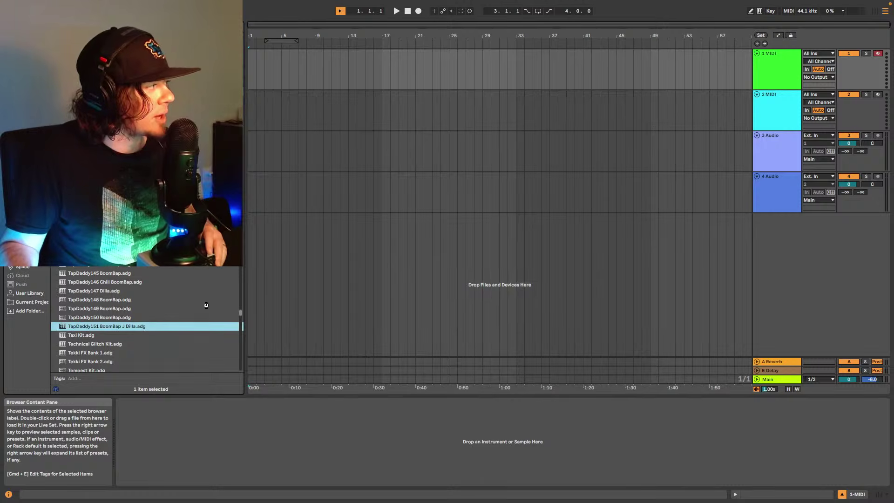
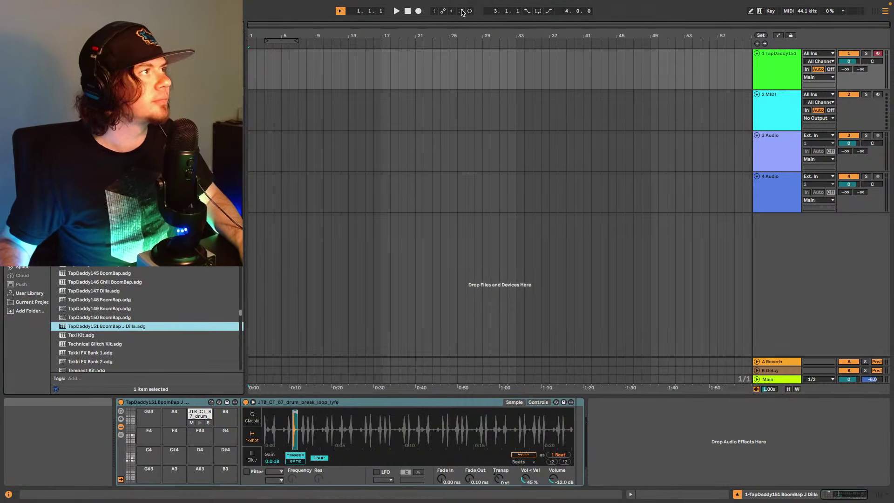
- Capture the played drum pattern as a MIDI clip spanning 16 bars on the drum kit track and play it back from 4.3.1
click(461, 11)
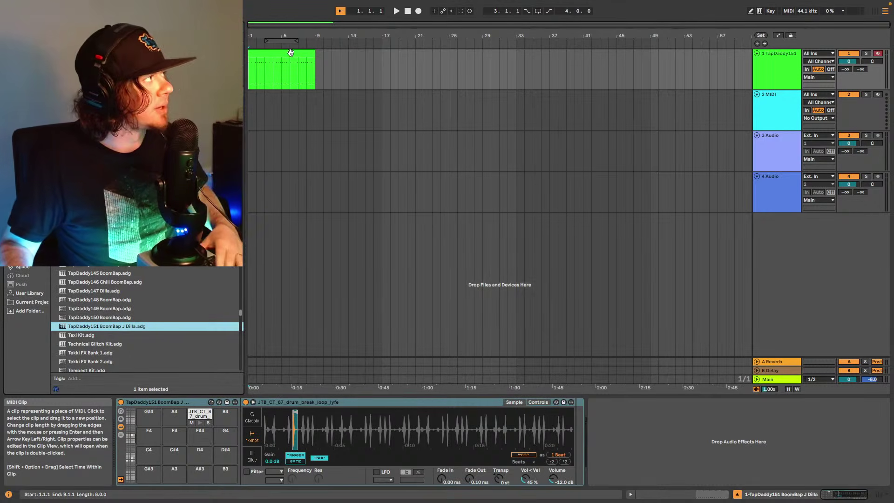
drag(290, 52, 252, 32)
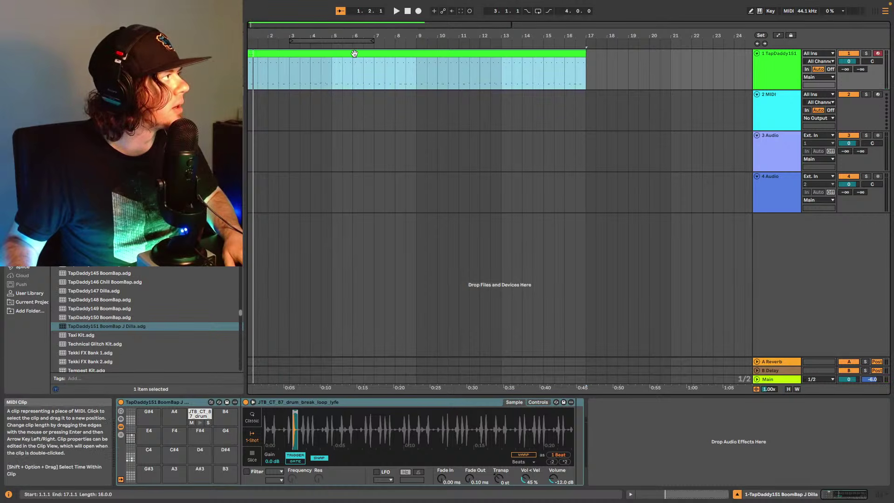
click(320, 74)
key(space)
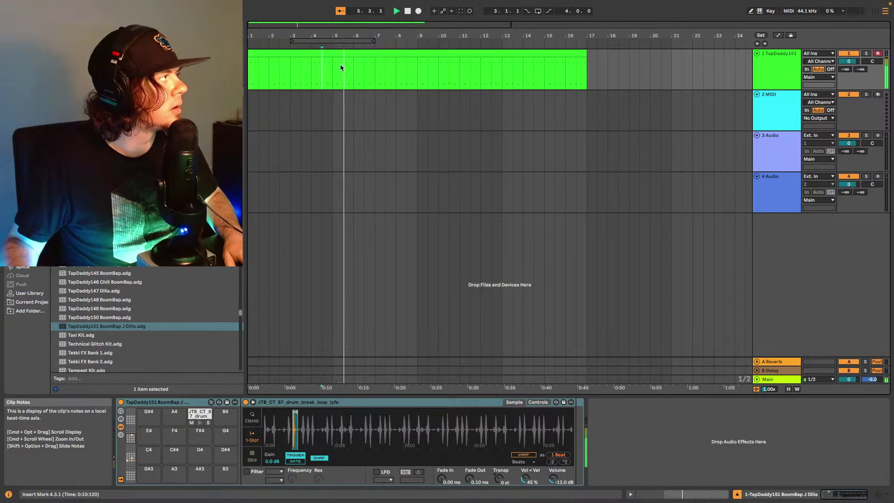
- Split the drum clip at 8.4.1 and move its second part to start at 9.1.1
click(407, 69)
key(space)
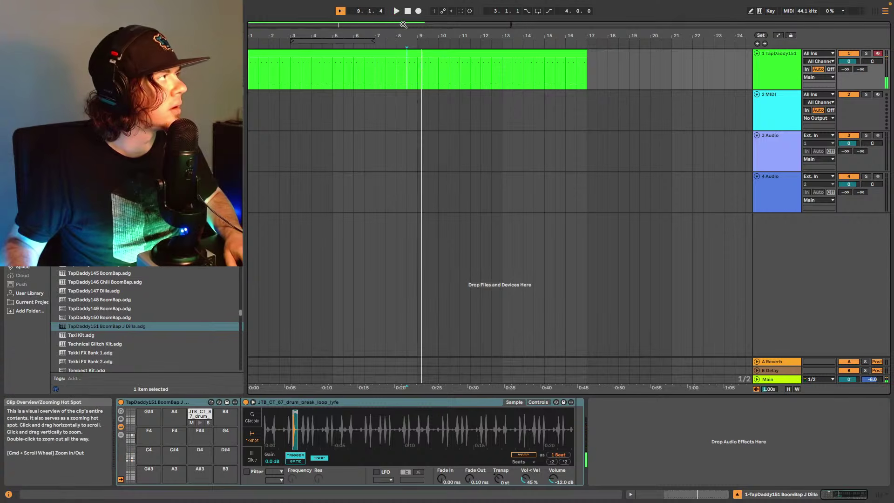
drag(419, 24, 373, 47)
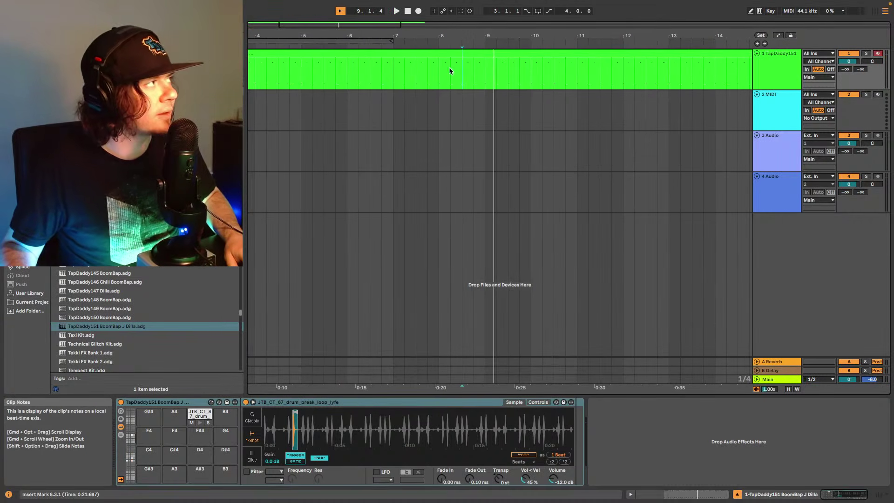
click(440, 76)
key(space)
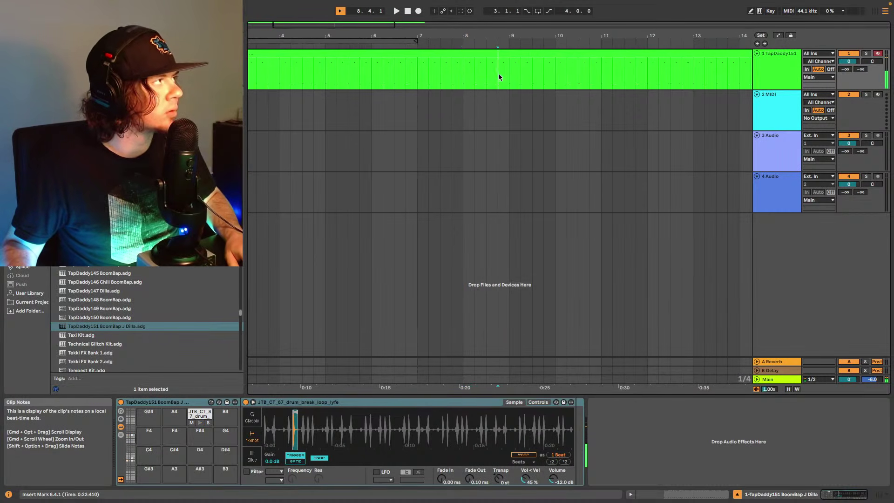
key(super+e)
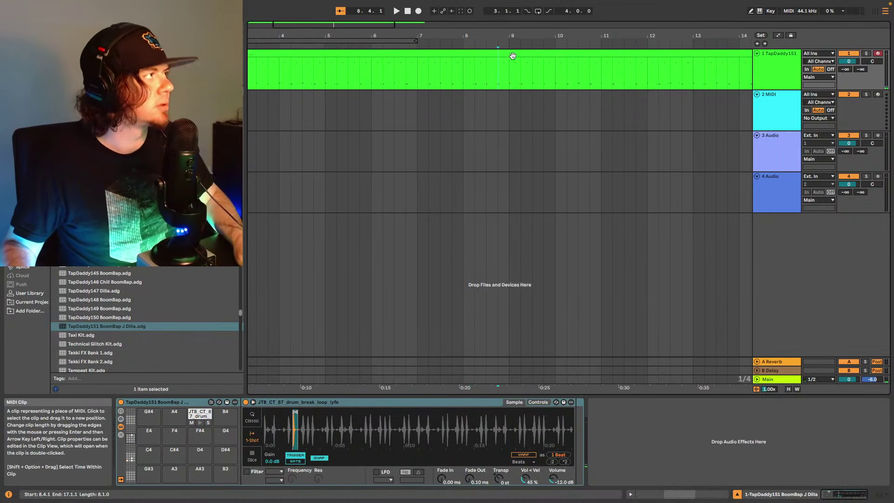
drag(511, 61, 525, 64)
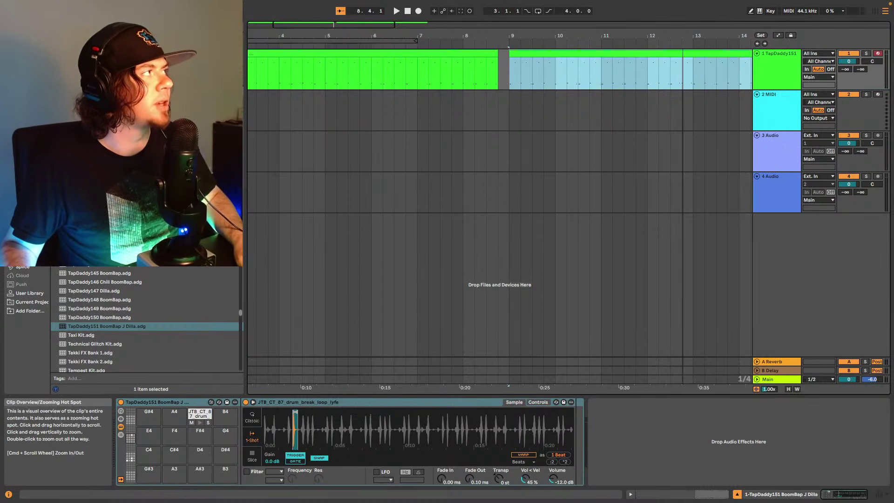
drag(407, 24, 441, 15)
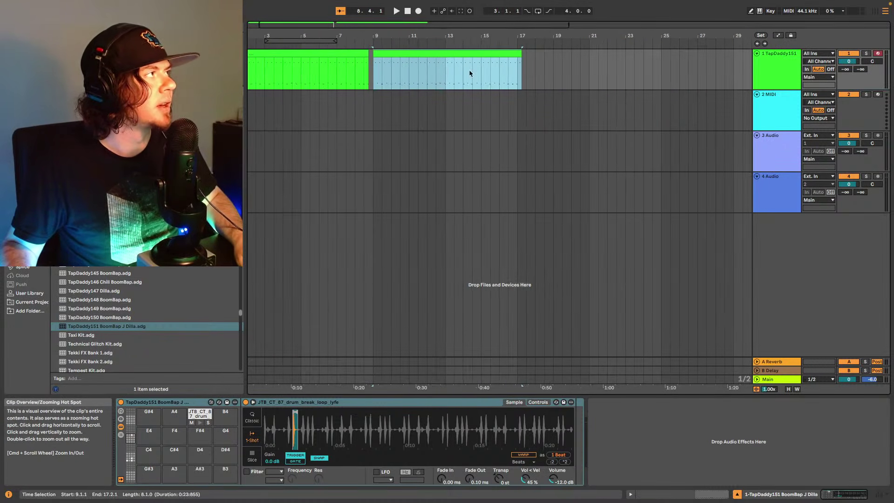
- Play the moved drum clip from 9.1.1 and turn on looping for 8 bars starting there
click(373, 73)
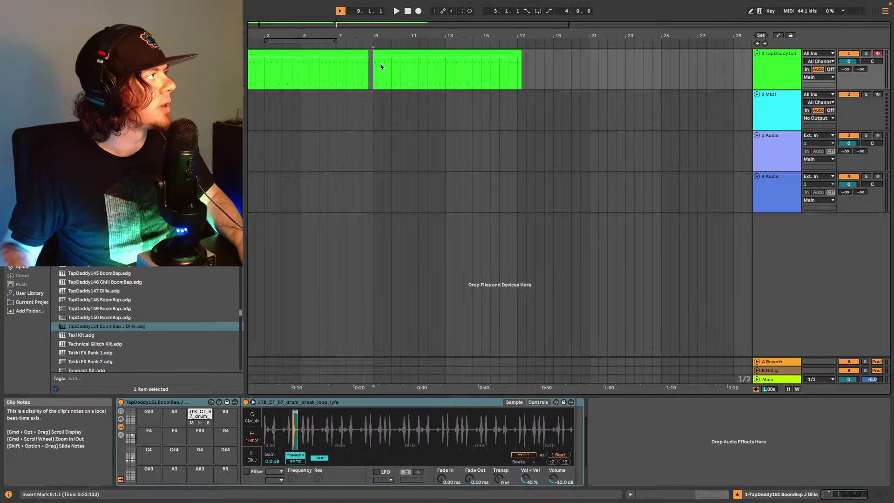
key(space)
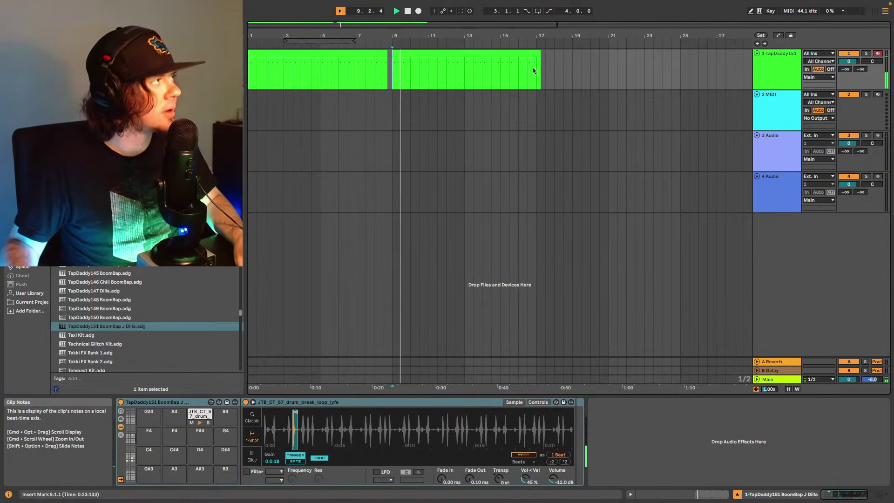
drag(321, 40, 536, 48)
click(538, 11)
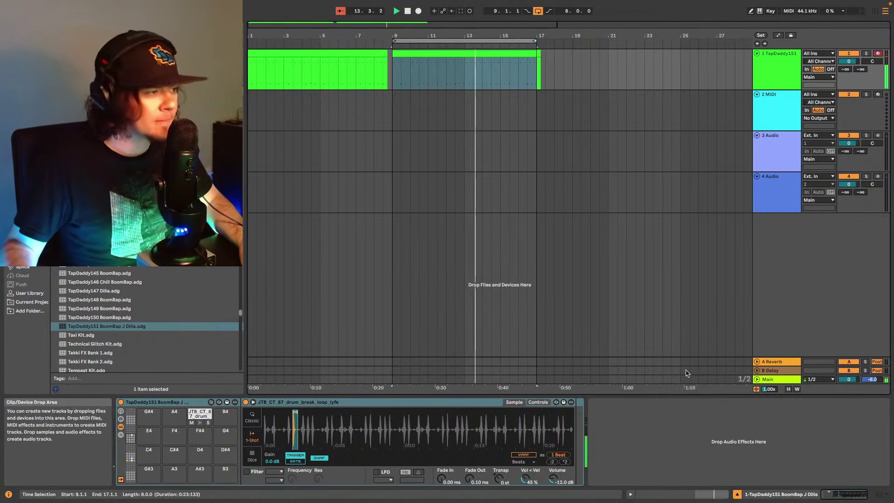
- Delete the drum clip that precedes bar 9, keeping only the looped one
click(711, 494)
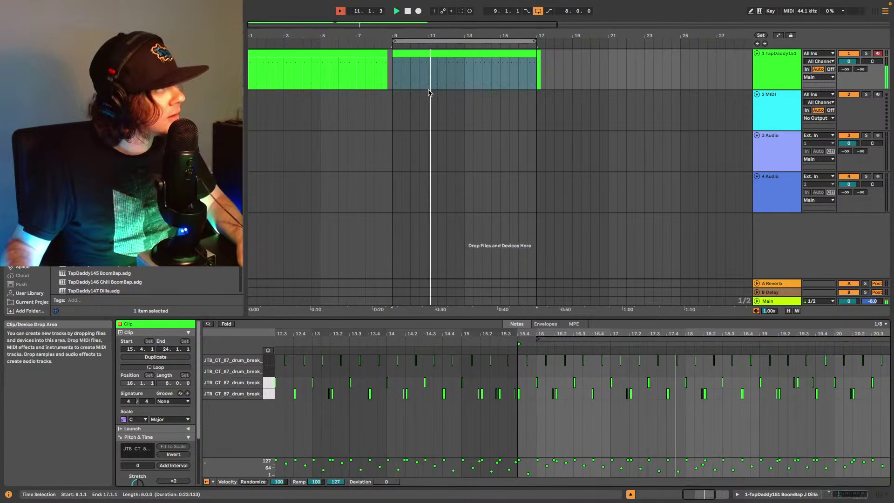
click(280, 65)
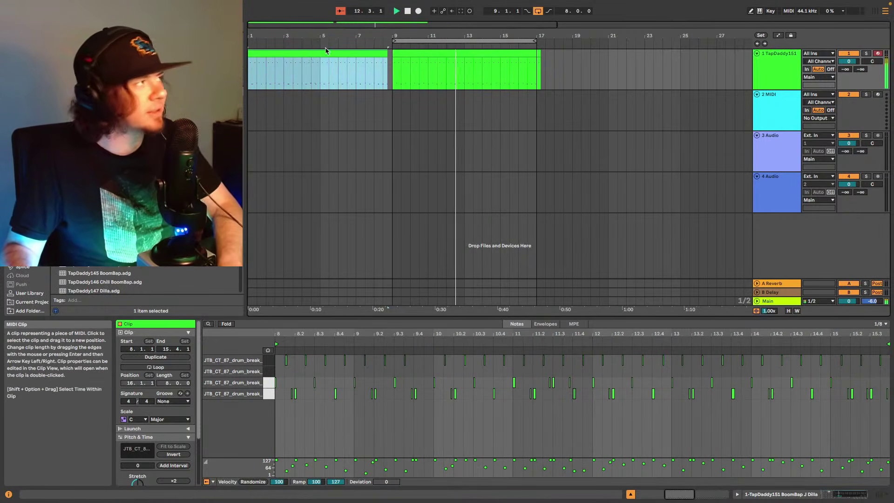
click(325, 50)
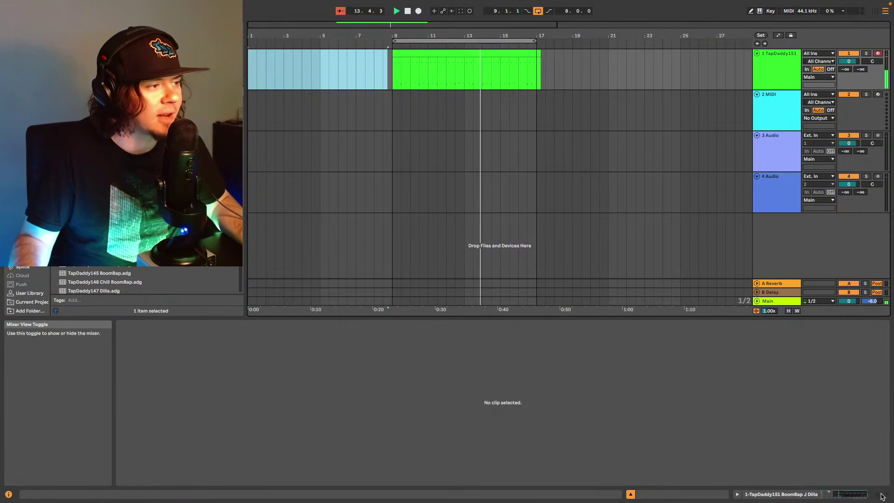
click(881, 496)
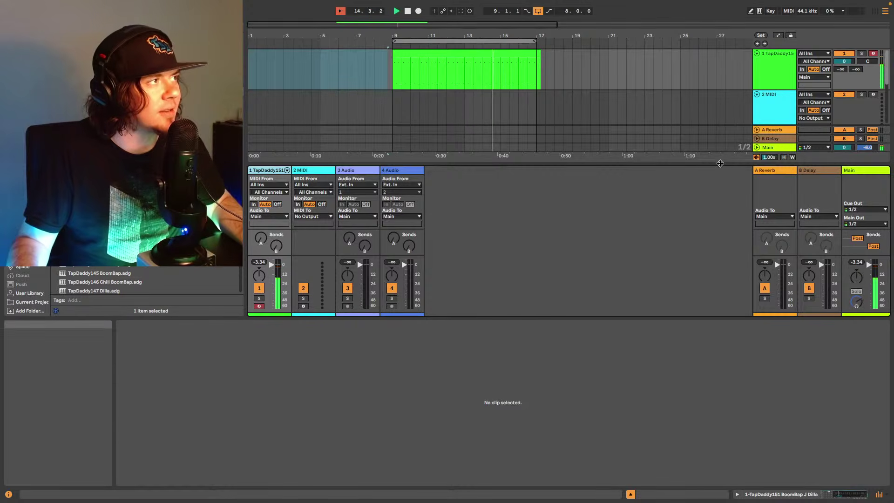
click(879, 494)
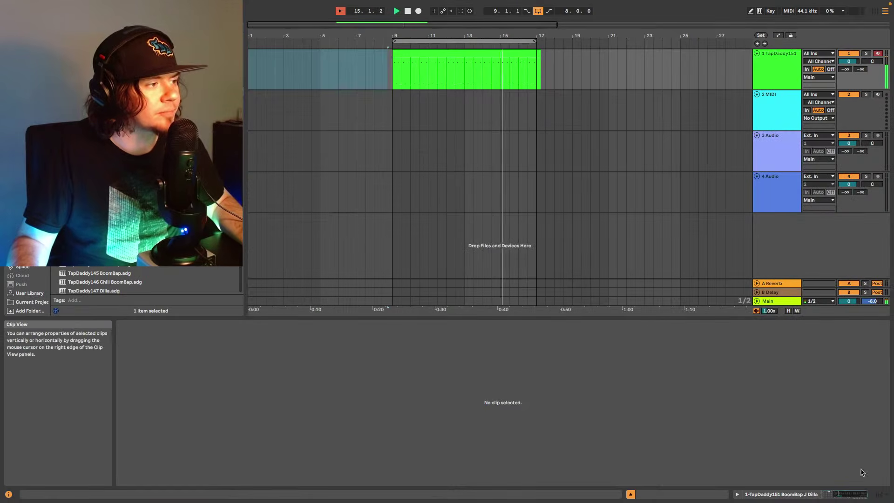
- Add EQ Eight to the drum track and boost band 2 by 3.60 dB at 72.6 Hz
click(836, 498)
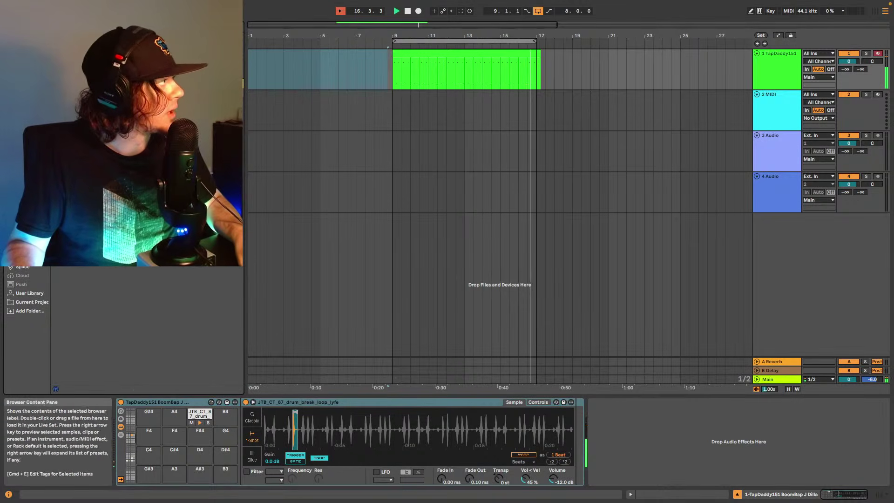
click(25, 196)
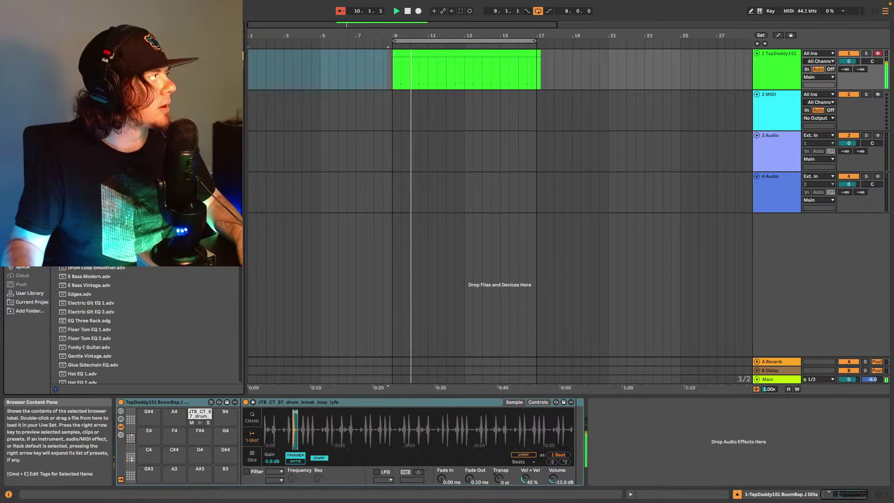
drag(93, 252, 661, 429)
scroll(661, 429, up, 2)
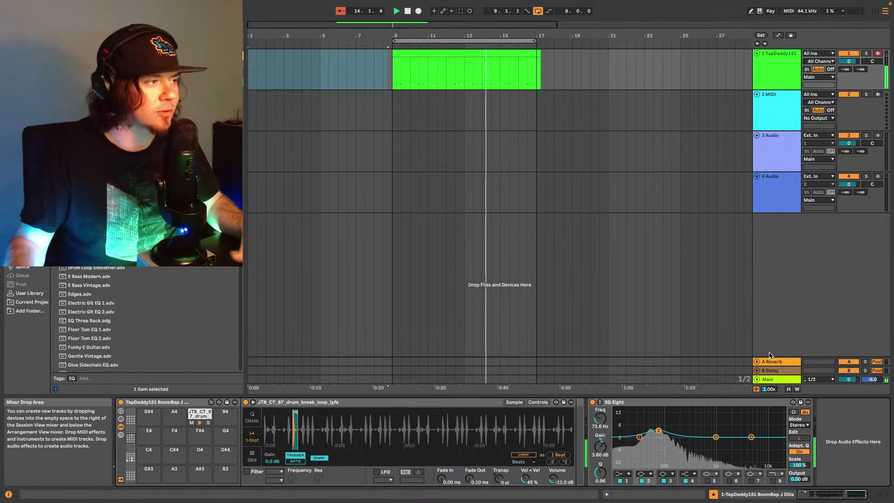
- Add the Soundtoys Decapitator after EQ Eight on the drum track and set its style to E
click(126, 25)
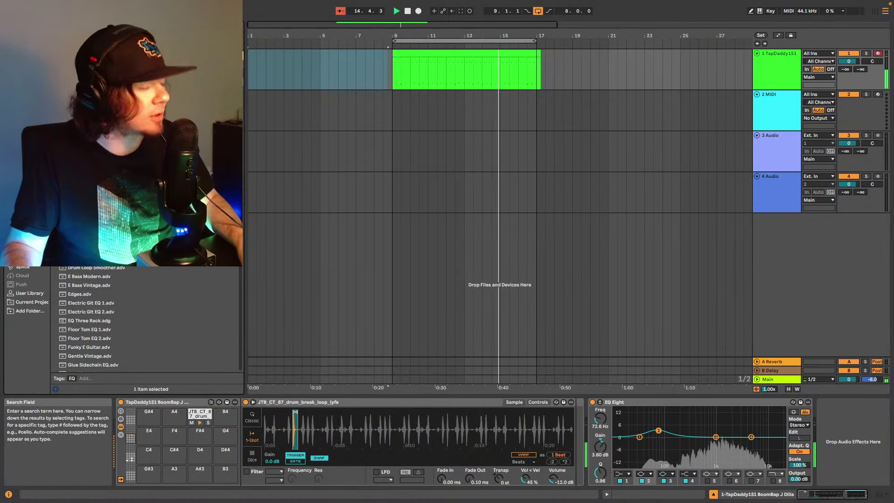
text(comp)
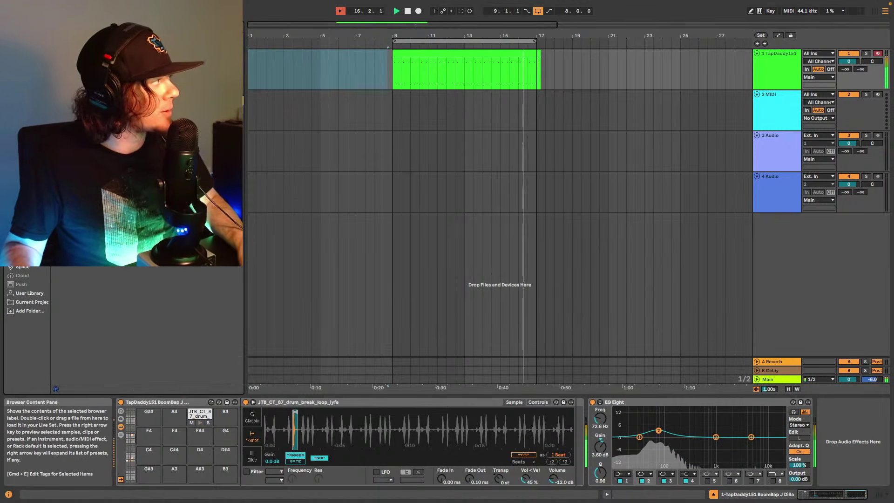
drag(117, 56, 840, 425)
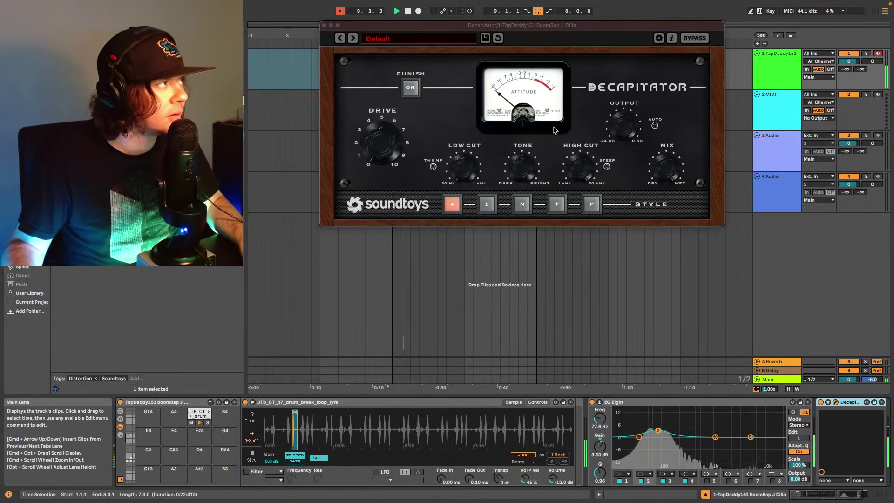
click(485, 204)
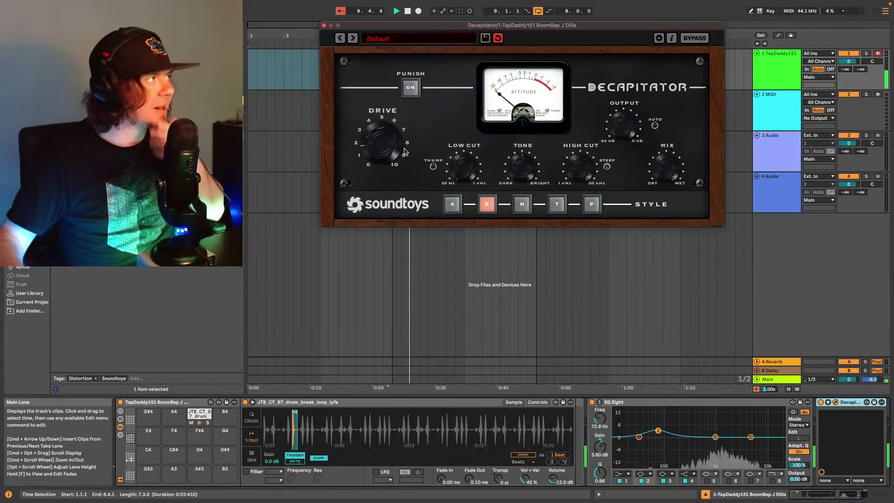
key(super+alt+p)
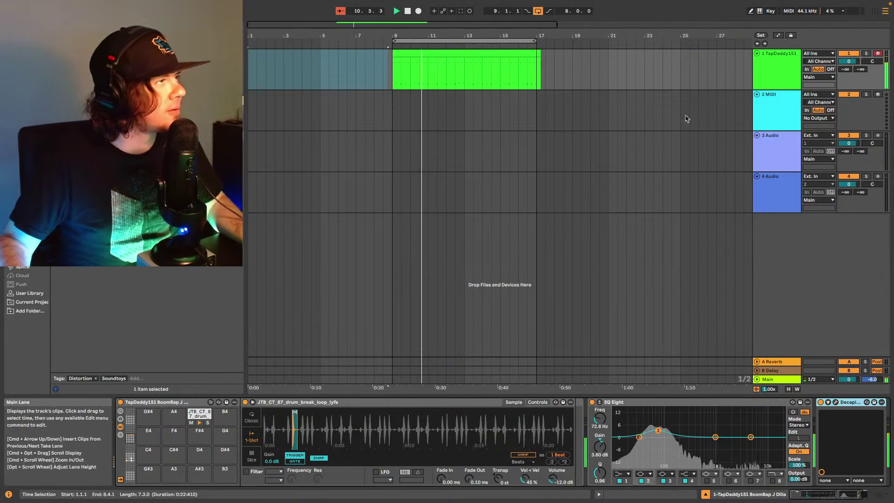
- Turn on 1x Timestretch in Splice and preview the OS_UMS_88 piano chords loop against the drums
click(772, 143)
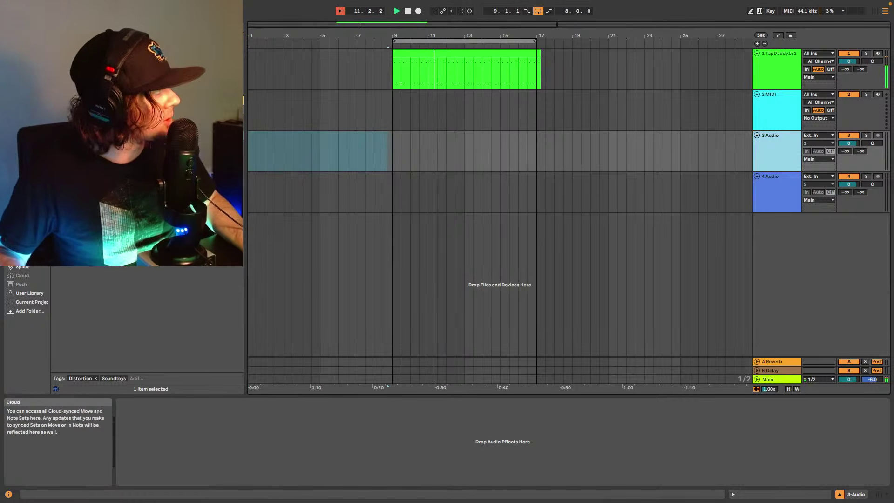
click(23, 268)
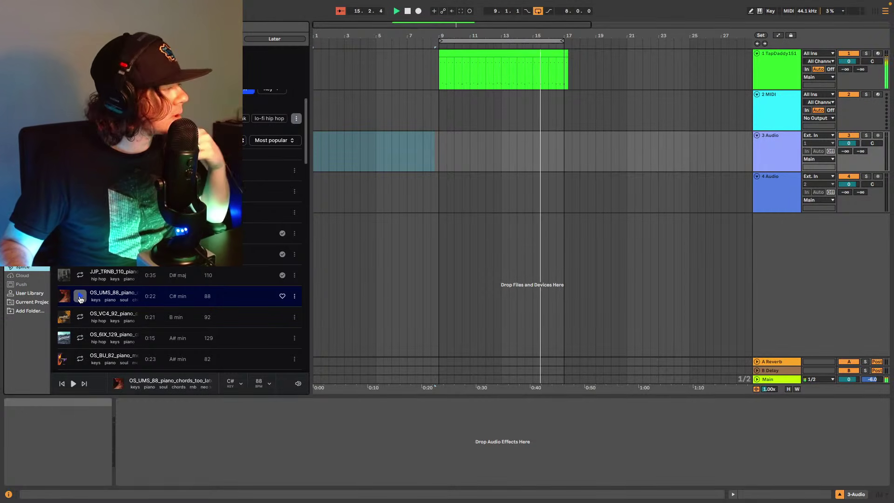
click(269, 383)
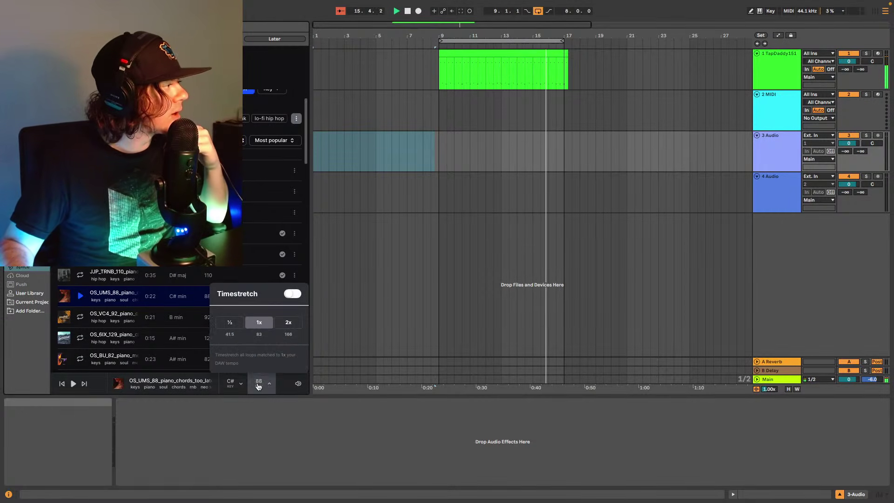
click(292, 297)
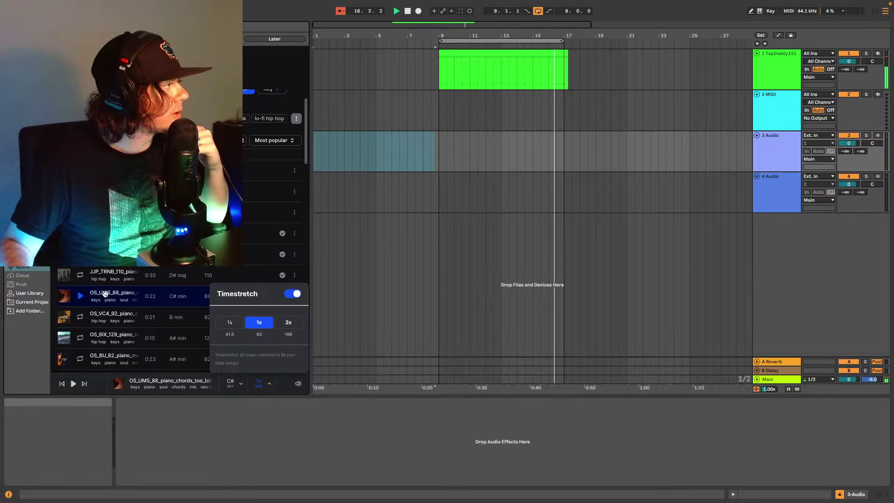
click(81, 297)
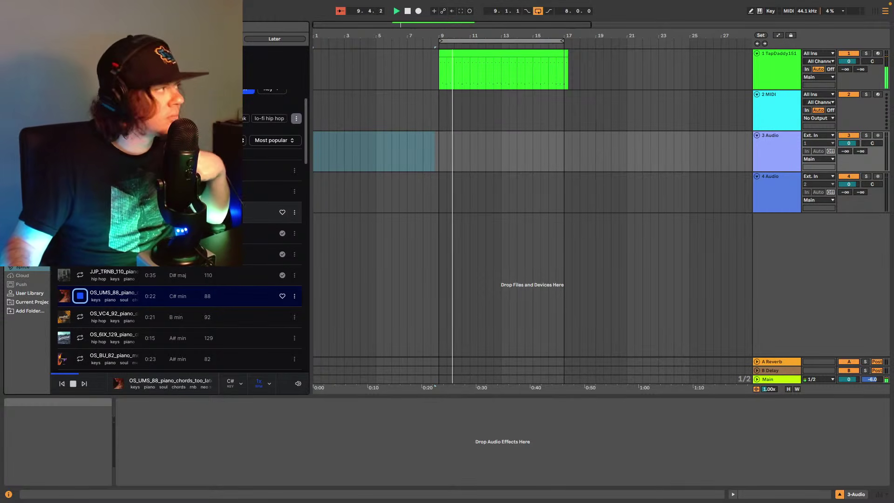
- Load the OS_UMS_88_piano_chords_too_late loop into Simpler on the second MIDI track and switch it to Slice mode
click(778, 114)
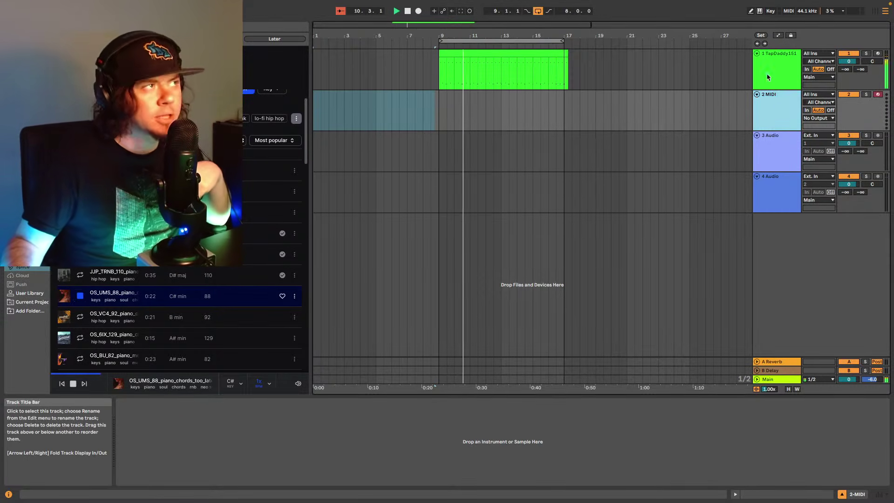
click(798, 411)
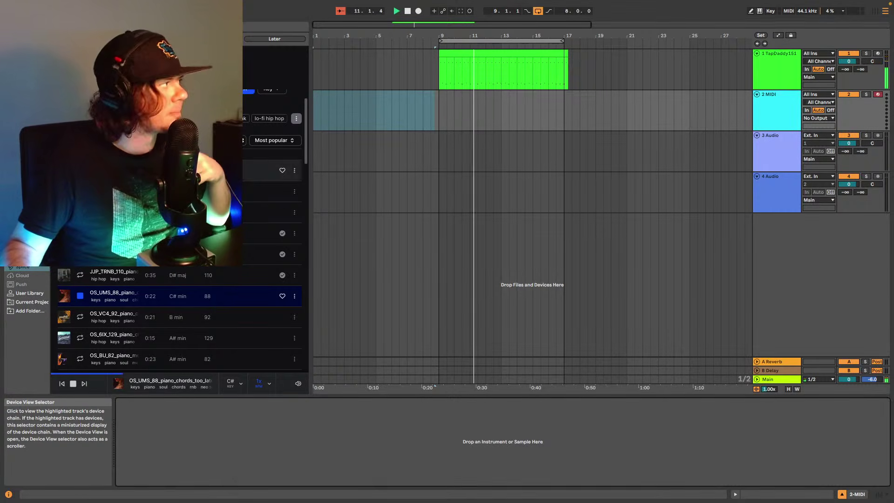
drag(111, 294, 238, 448)
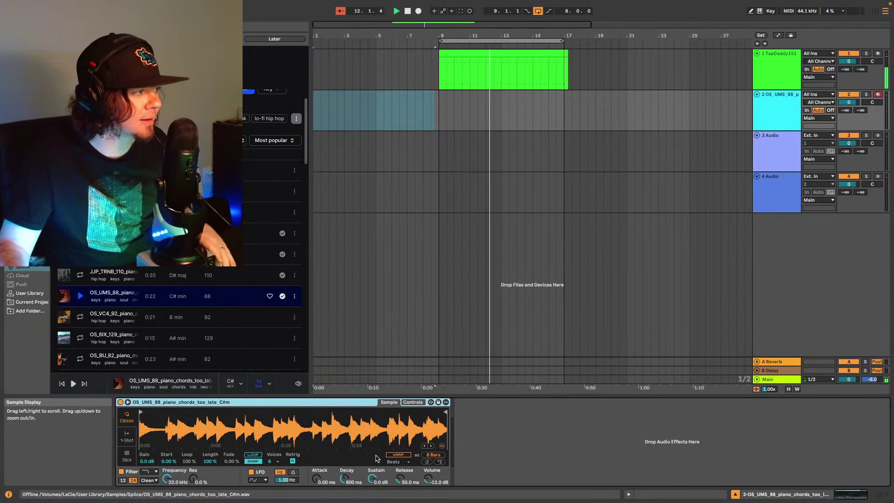
click(126, 455)
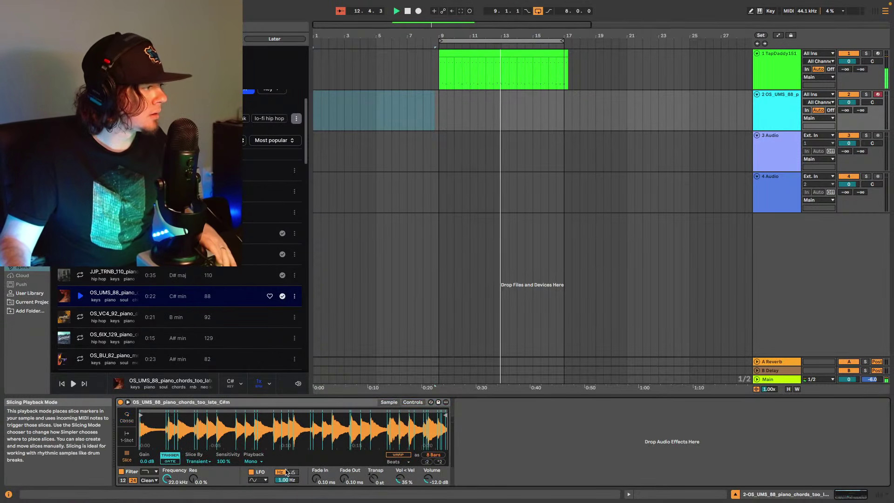
- Try slicing the piano sample by Region, switch back to Transient slicing, and set the sensitivity to 69 %
click(197, 461)
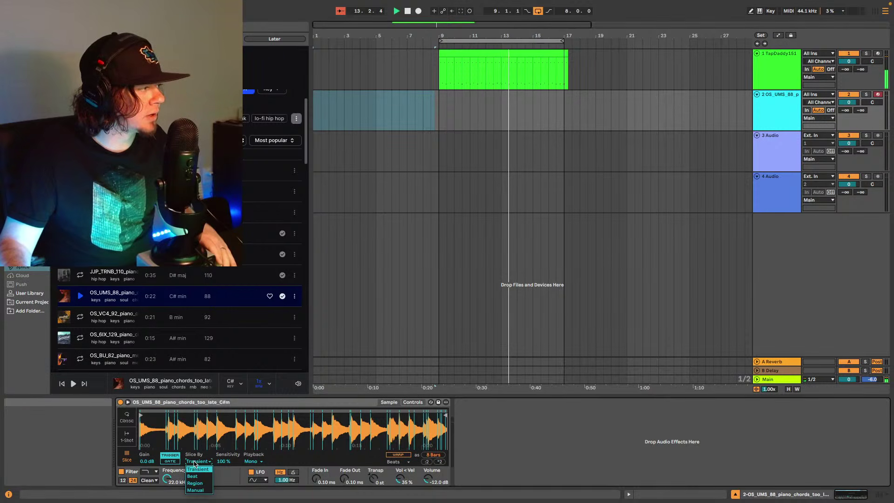
click(203, 484)
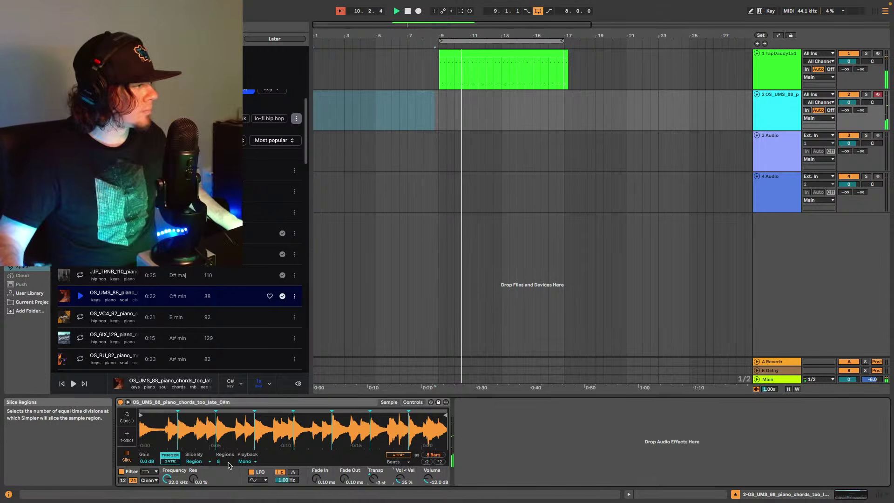
click(200, 461)
click(204, 469)
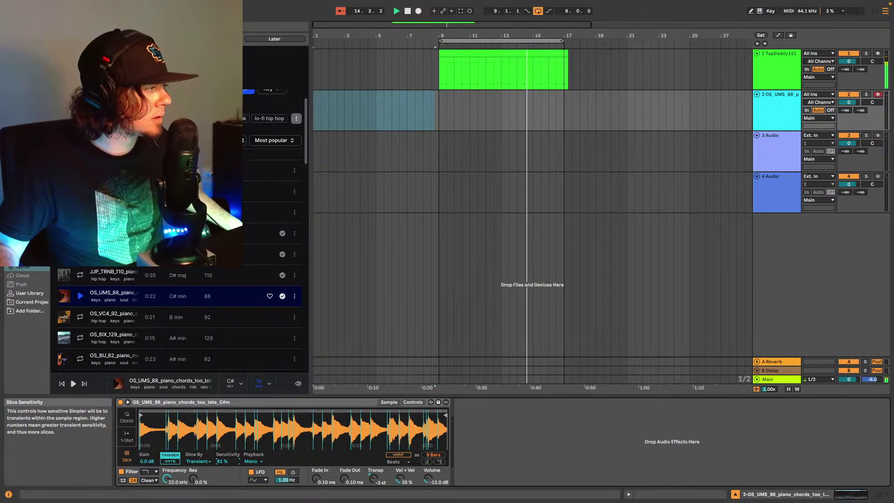
drag(222, 461, 222, 462)
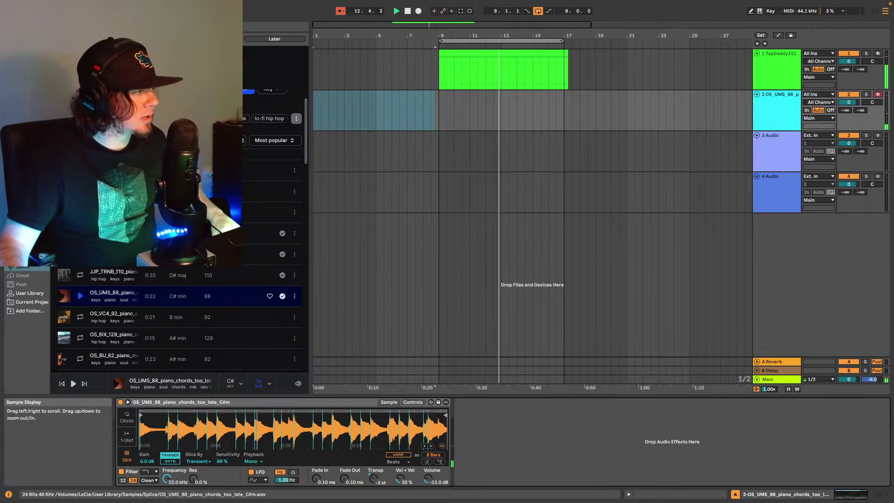
- Delete the extra slice marker just after 0:08 in the piano sample and audition the short slice before 0:11
drag(256, 414, 256, 421)
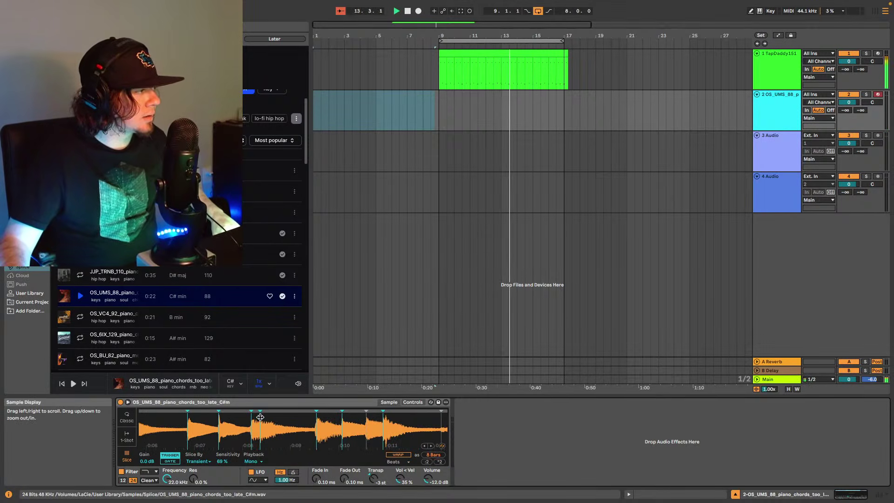
double_click(260, 416)
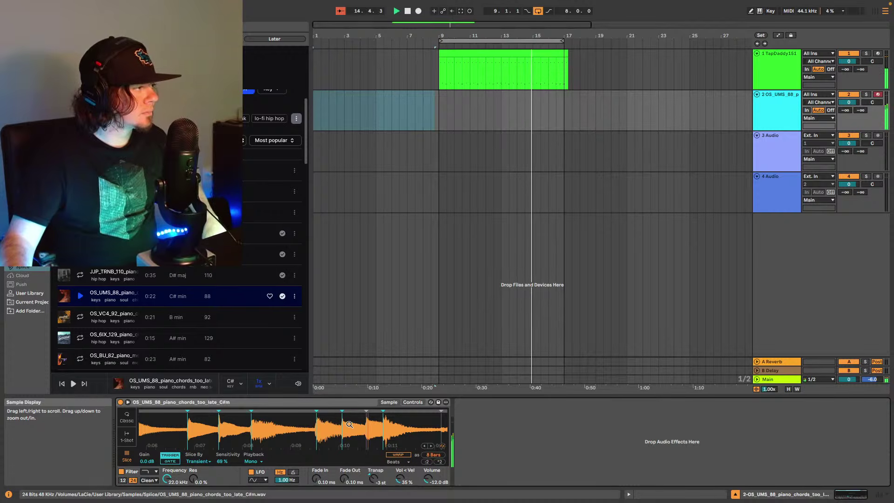
click(374, 420)
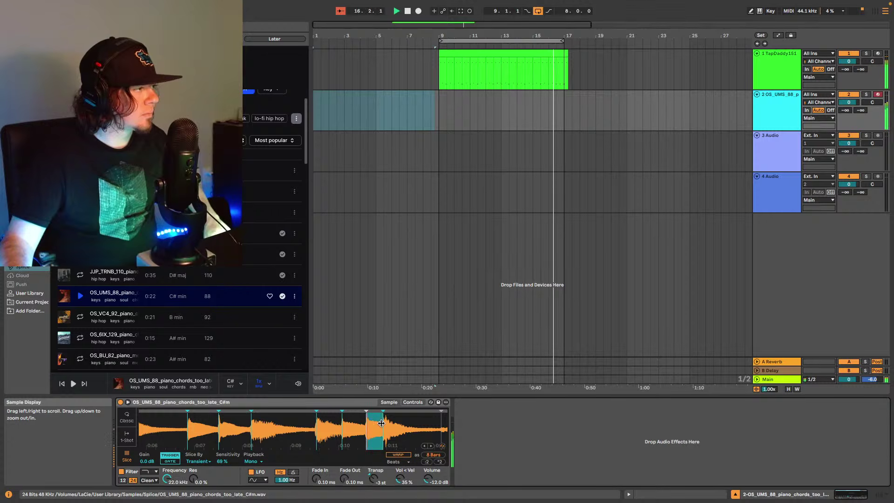
click(381, 423)
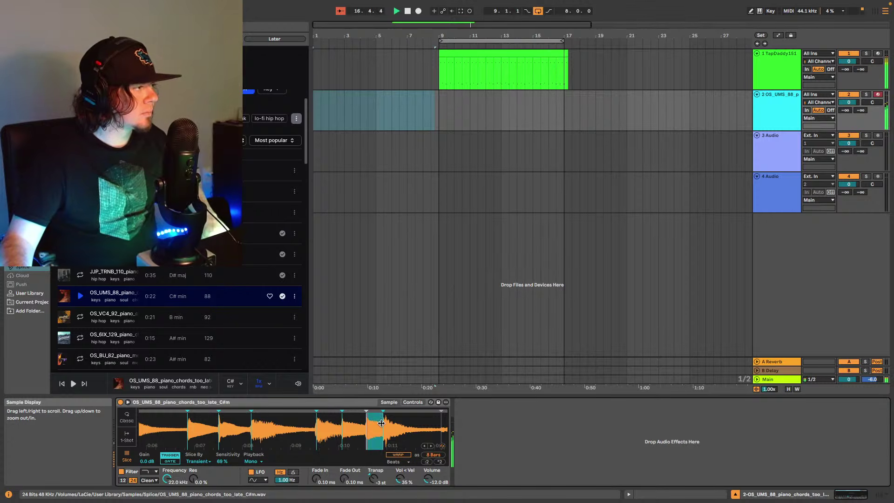
scroll(301, 425, down, 5)
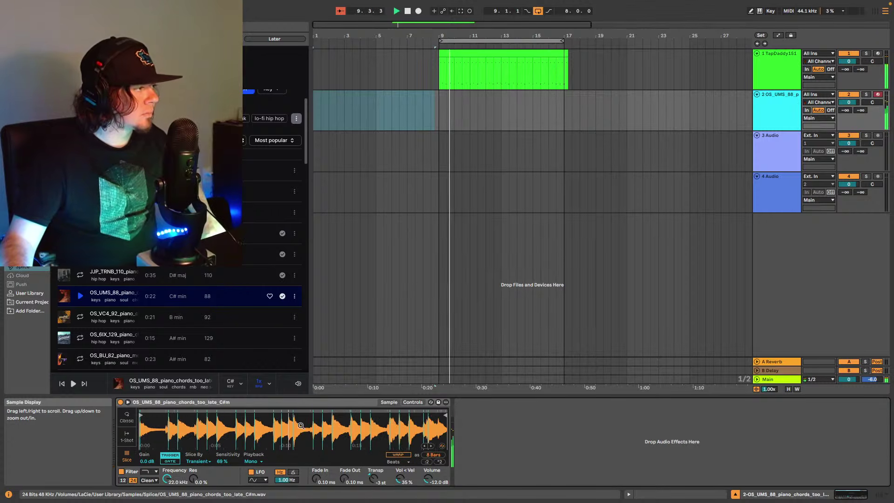
- Remove the unneeded slice marker around 0:12 in the piano sample and audition the slices that follow it
scroll(318, 427, up, 5)
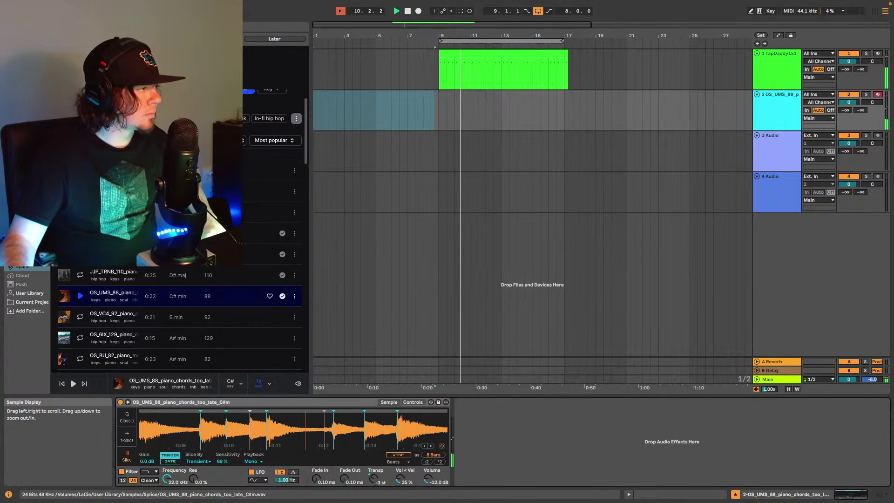
click(350, 420)
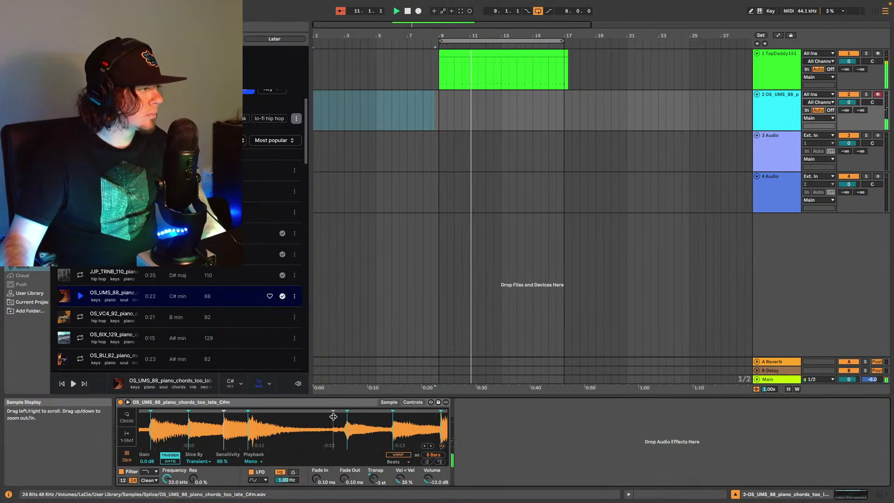
double_click(333, 417)
click(370, 421)
click(370, 421)
click(404, 424)
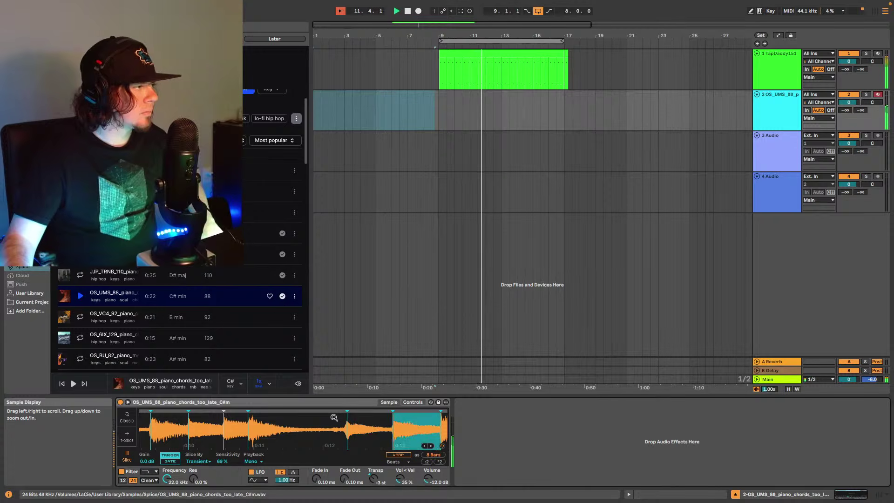
scroll(405, 425, down, 5)
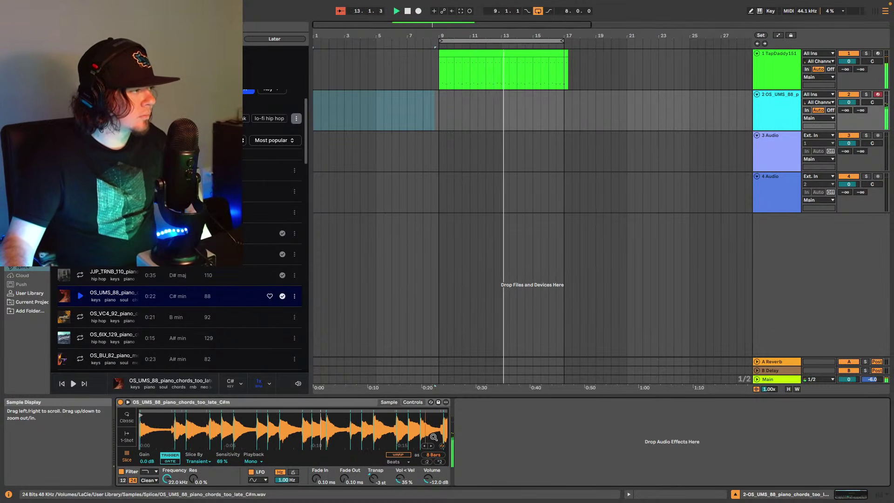
- Check the slice placement near the end of the piano sample and audition its last slices
drag(369, 431, 312, 431)
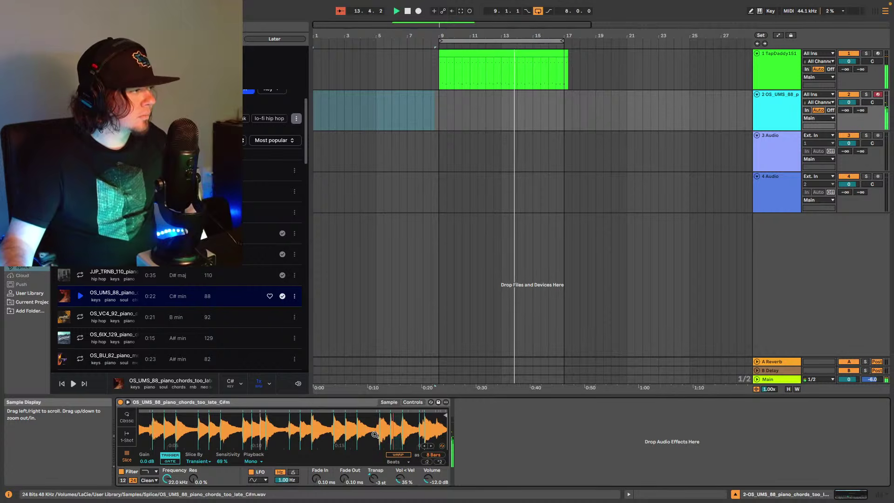
click(415, 429)
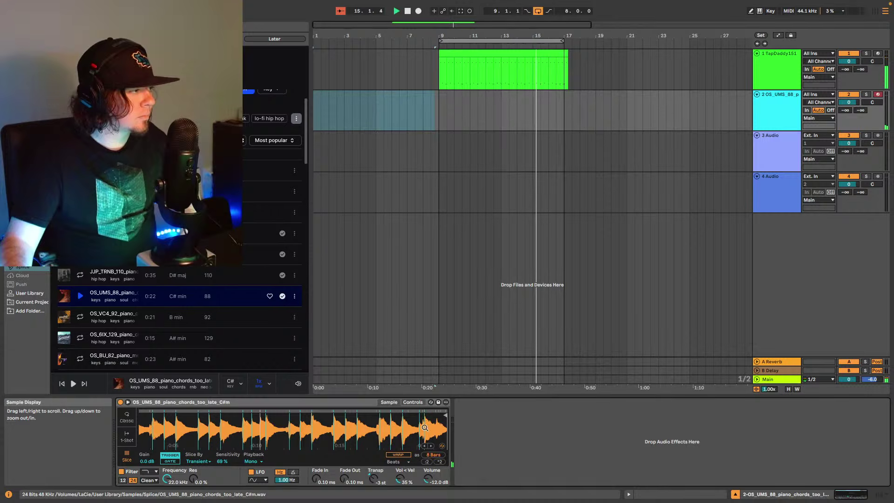
scroll(425, 420, up, 5)
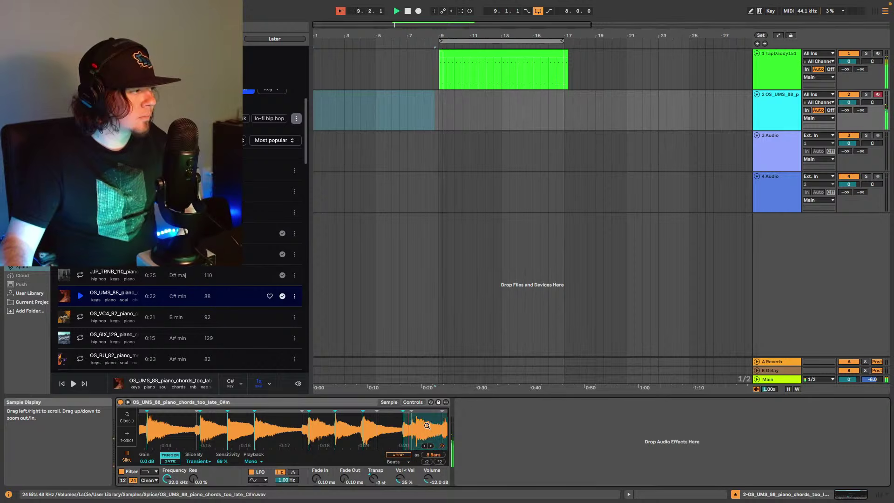
drag(425, 425, 437, 405)
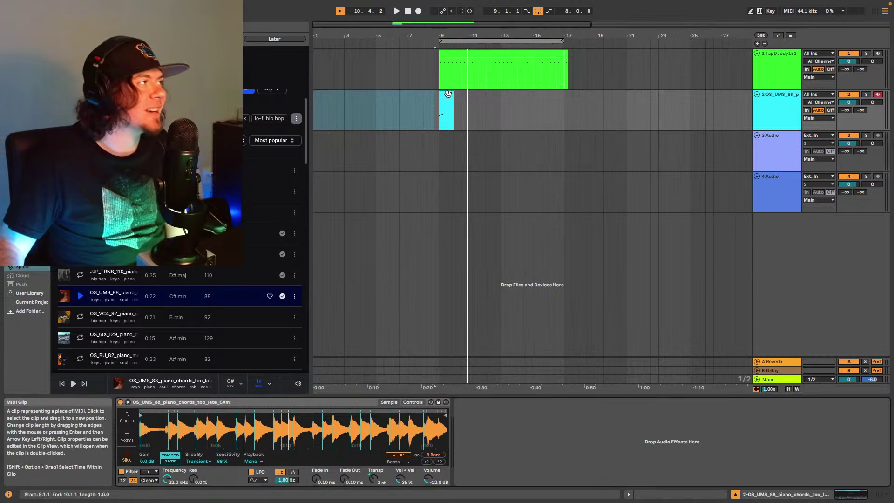
- Move the recorded piano clip to 16.3.1, extend its start back to bar 9, and play the result
mouse_move(446, 107)
mouse_down()
mouse_move(467, 99)
mouse_move(564, 107)
mouse_up()
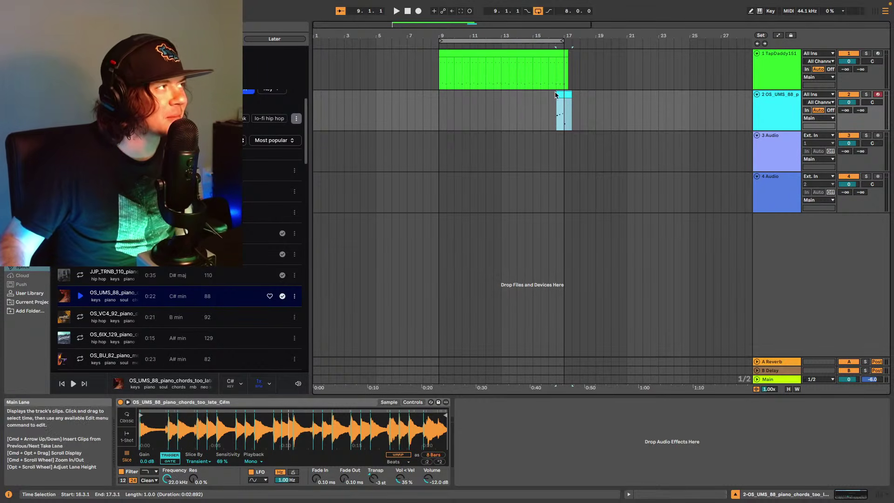
drag(557, 97, 440, 97)
key(space)
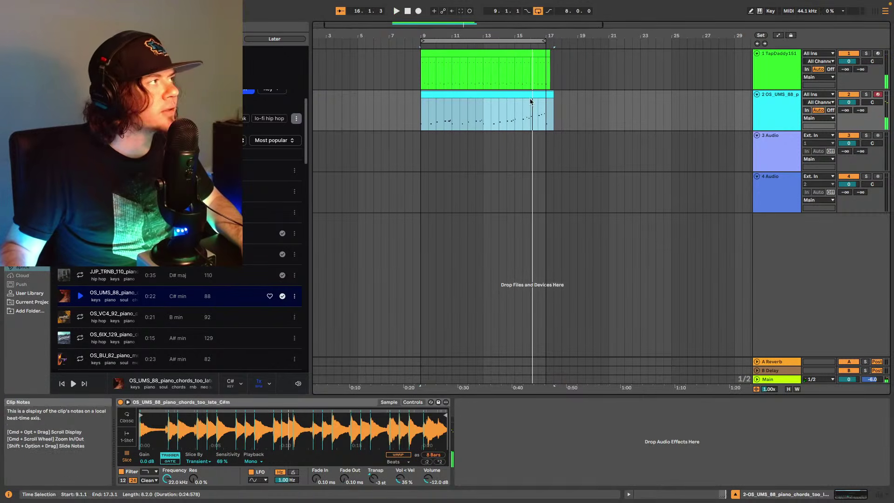
- Open the piano clip's notes, lower the note at 98.2 to F#1, and play back that passage
click(723, 496)
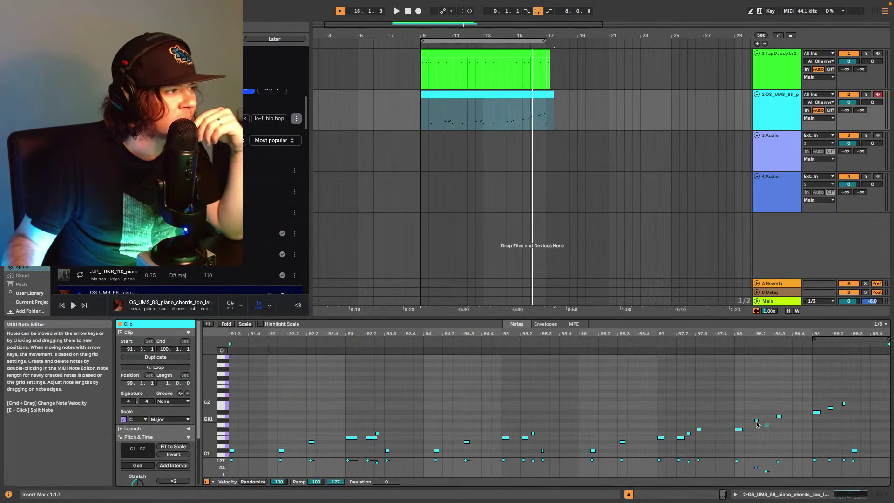
drag(756, 421, 758, 426)
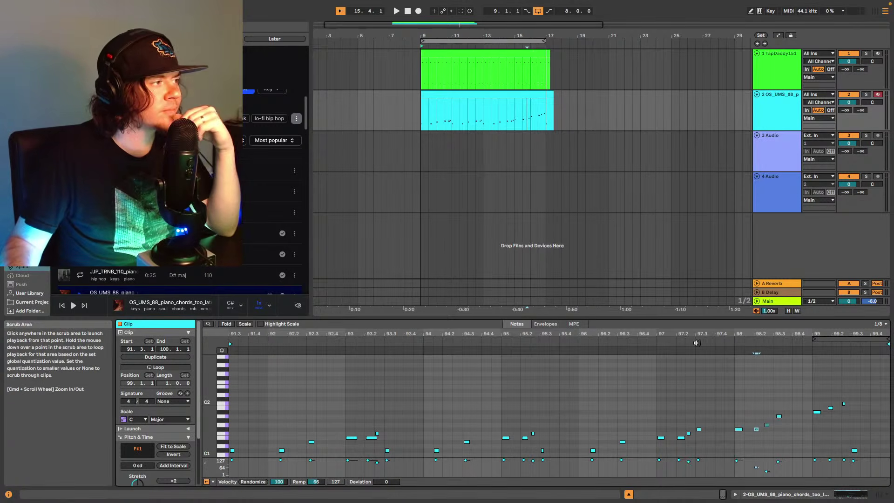
click(703, 340)
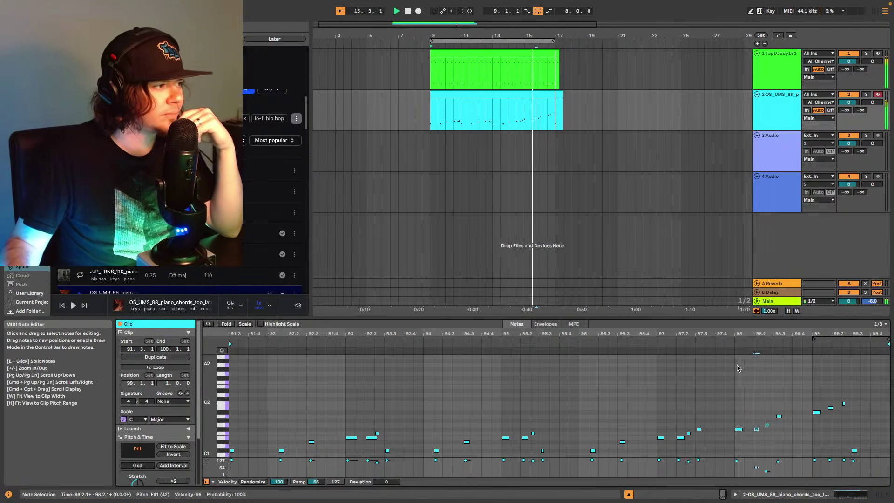
- Raise the note at 98.2 to G1 and the short note after it to G#1, checking the passage by playback
click(767, 425)
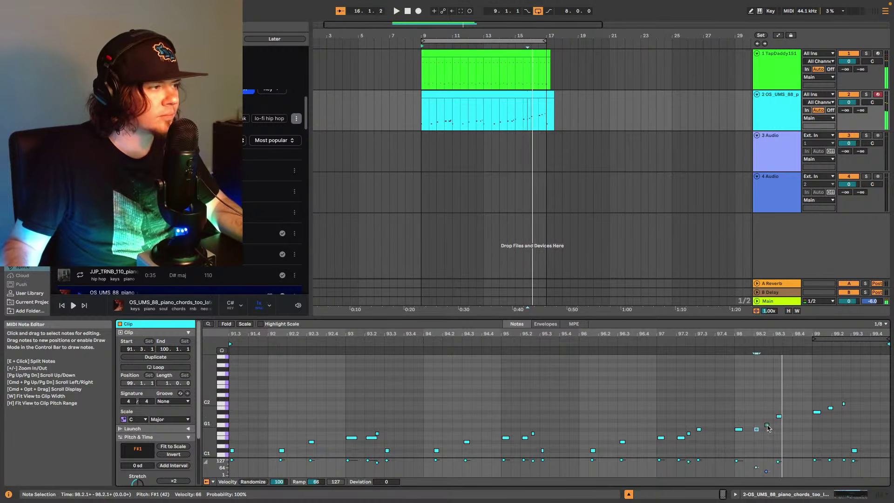
click(757, 429)
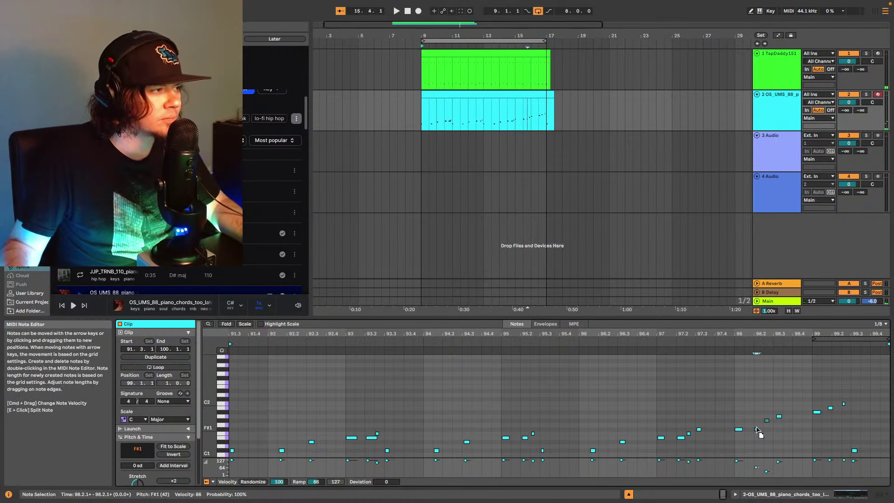
click(729, 342)
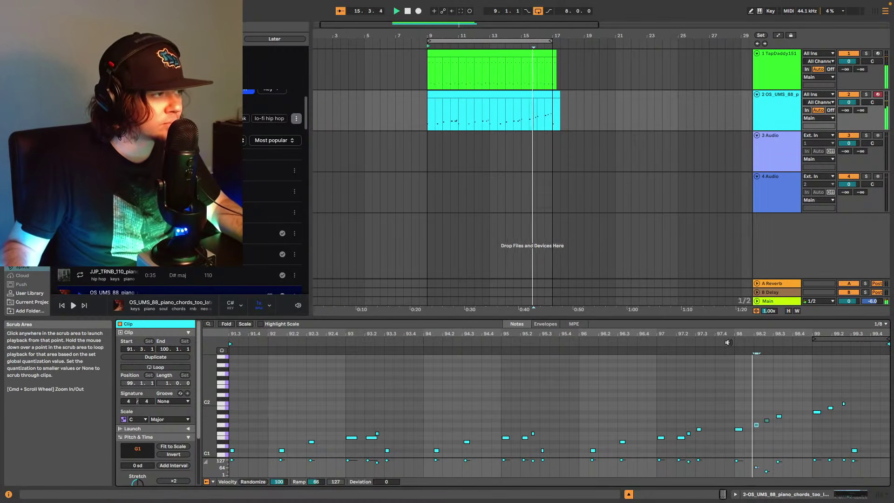
key(space)
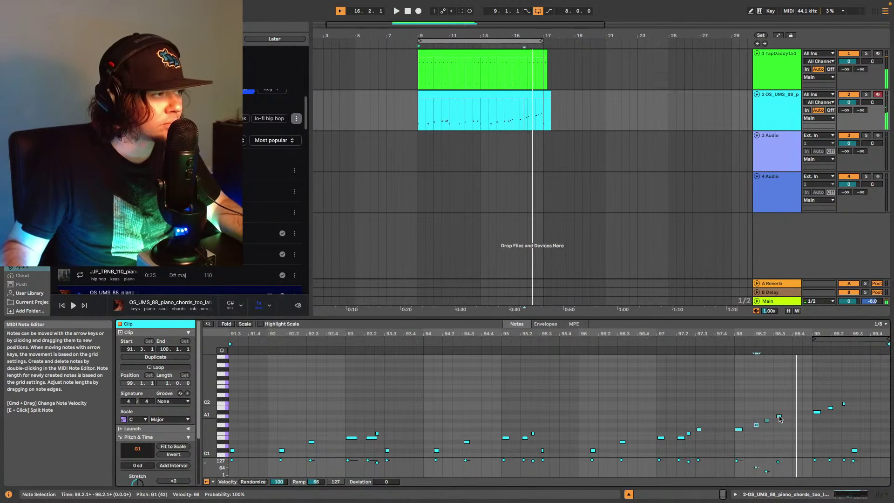
click(776, 417)
click(756, 342)
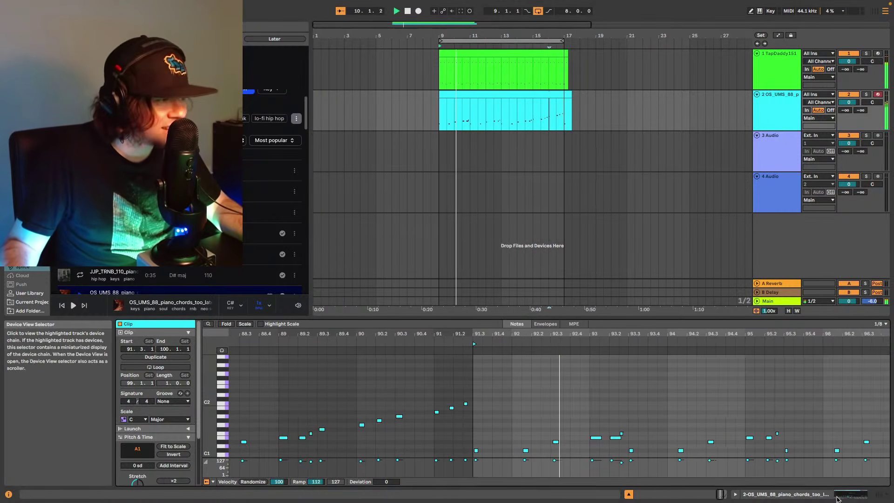
- Set the Fade In of the piano track's Simpler to 1.27 ms
click(842, 497)
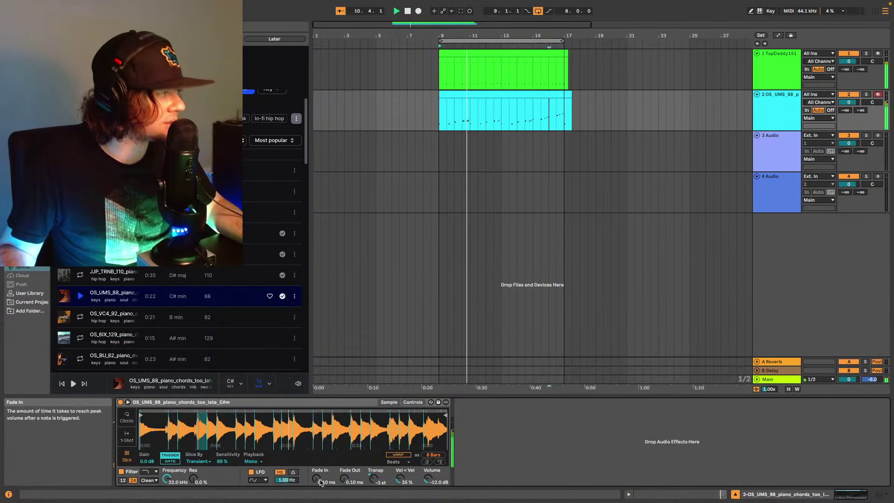
drag(317, 482, 317, 475)
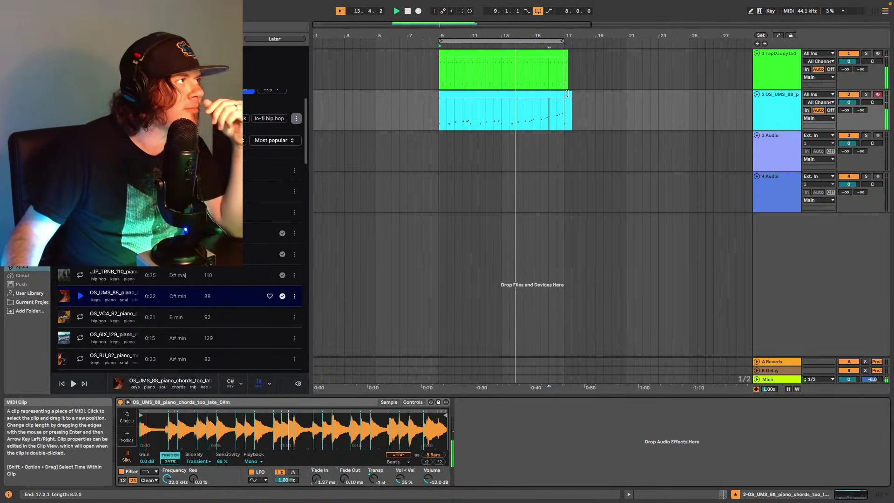
- Trim the ends of the piano clip and the drum clip to bar 17 to match the loop
drag(567, 93, 564, 93)
click(565, 50)
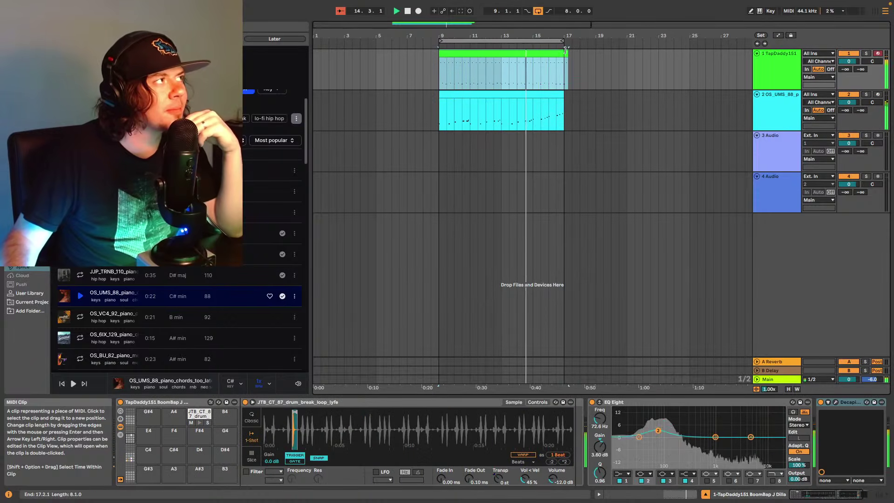
drag(565, 50, 563, 49)
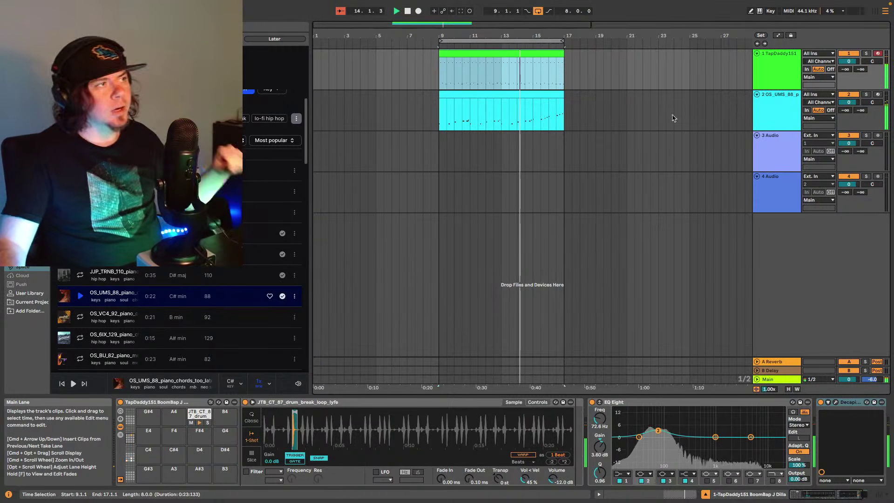
- Select the third audio track, browse Splice's instrument categories, and open the Violin samples under Strings
click(760, 149)
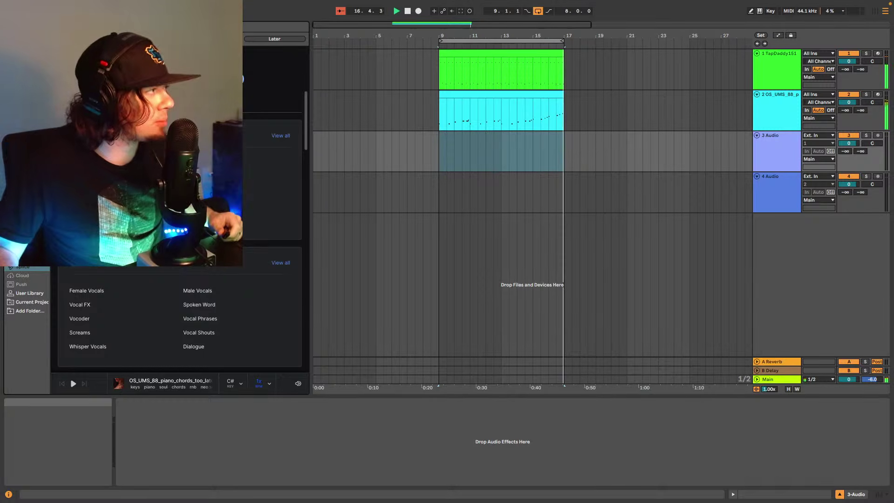
scroll(268, 194, down, 10)
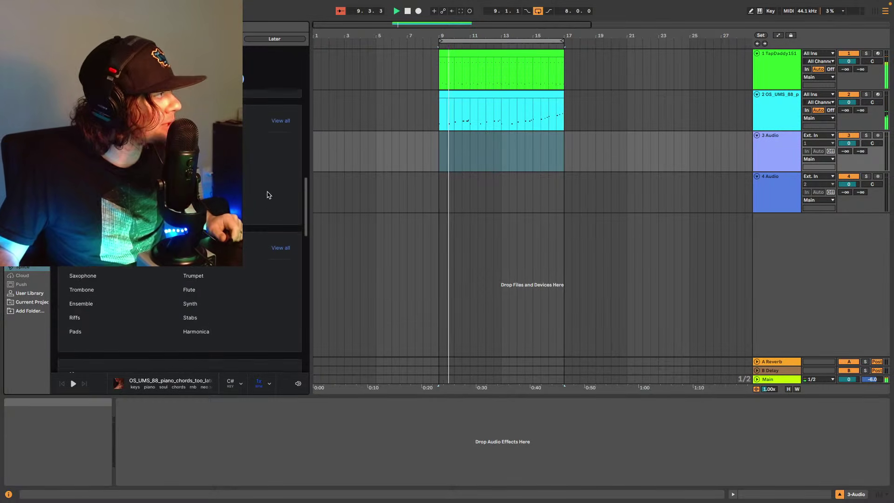
scroll(268, 194, down, 8)
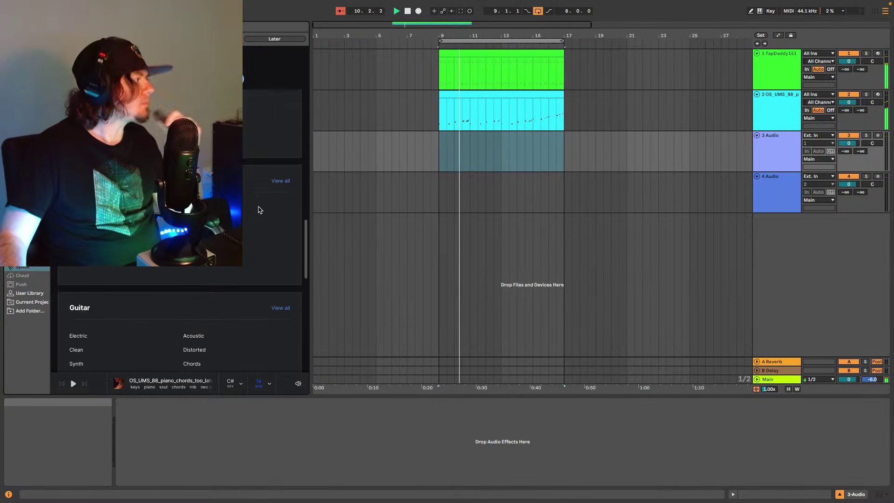
scroll(259, 209, down, 5)
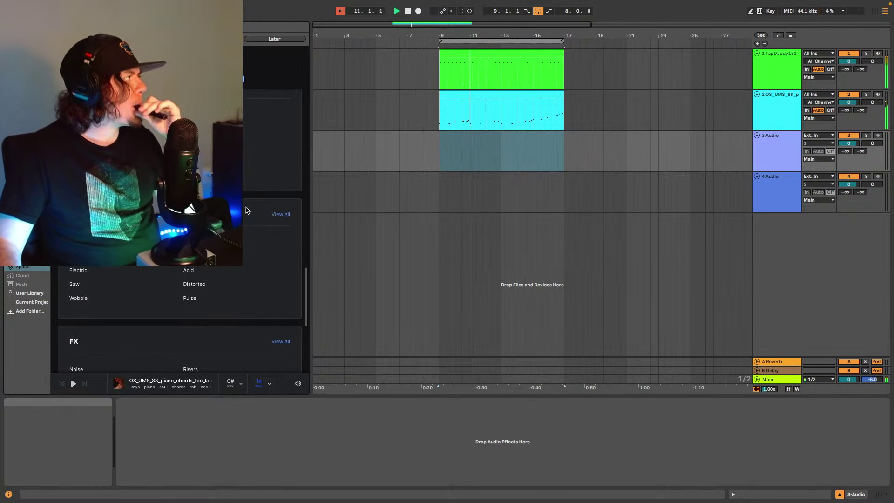
scroll(247, 210, up, 10)
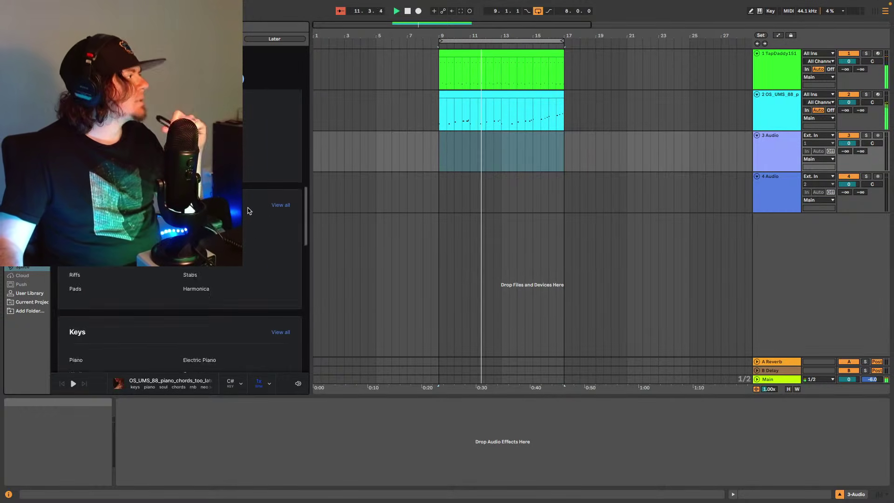
scroll(251, 219, down, 10)
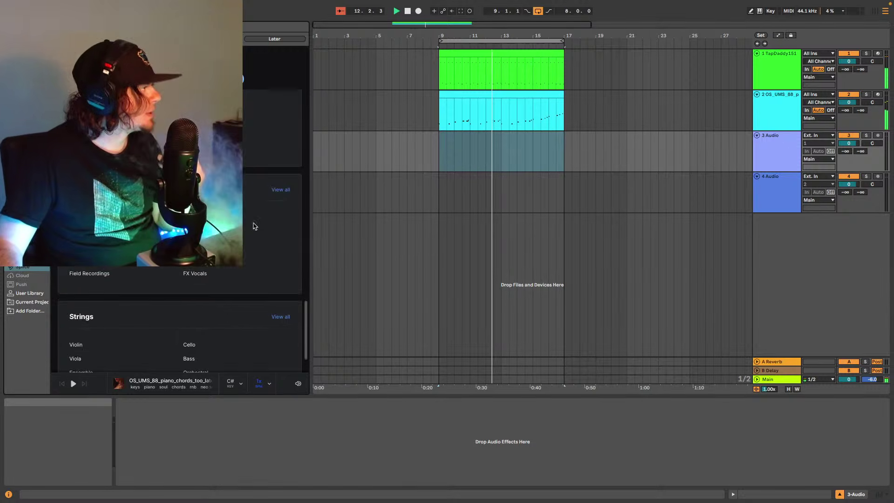
scroll(254, 226, down, 3)
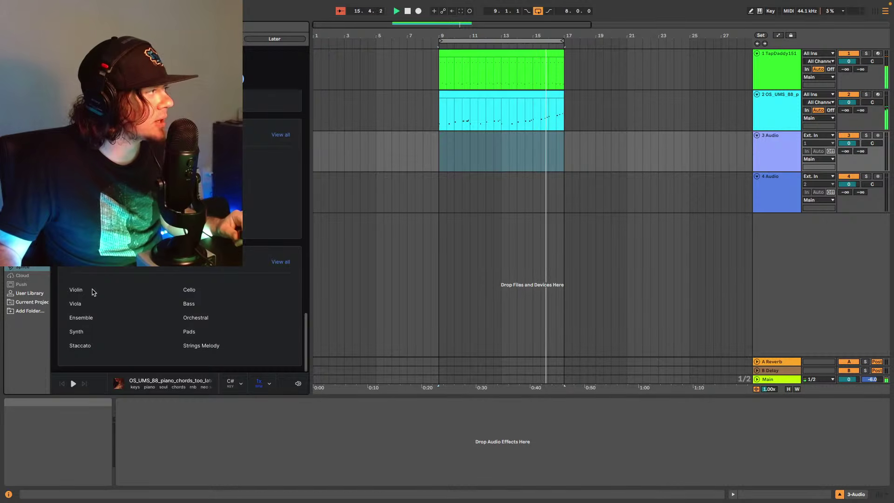
click(75, 291)
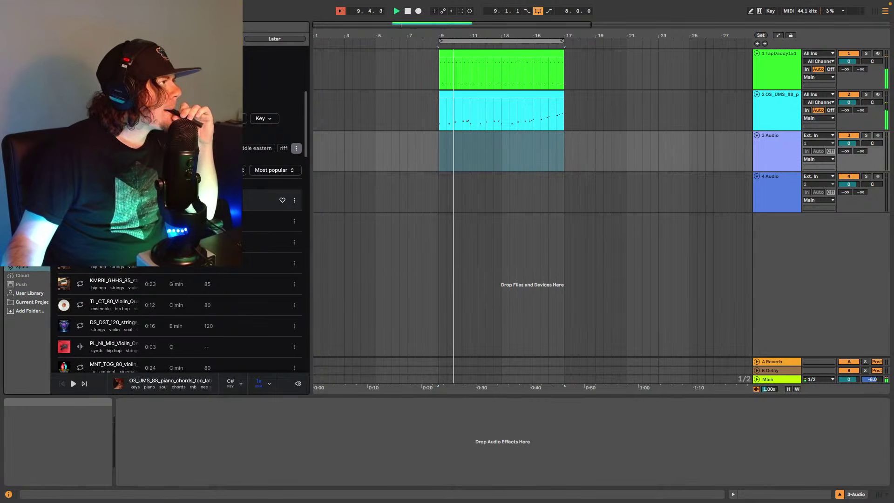
- Audition the first two violin loops, checking the piano track's transposition, and transpose the Splice previews to A#
click(163, 200)
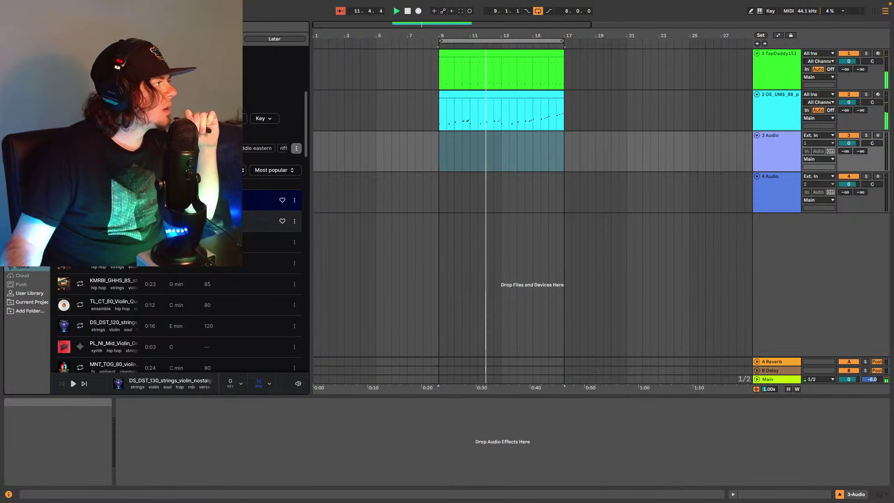
click(260, 221)
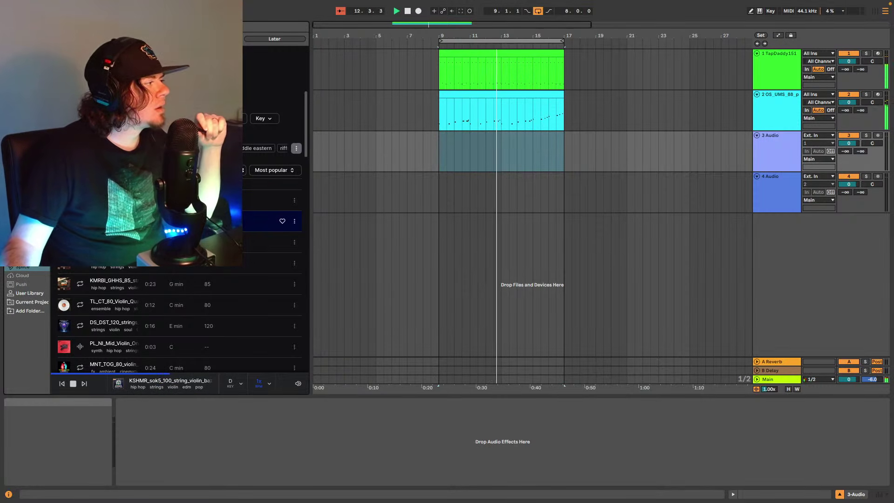
click(797, 109)
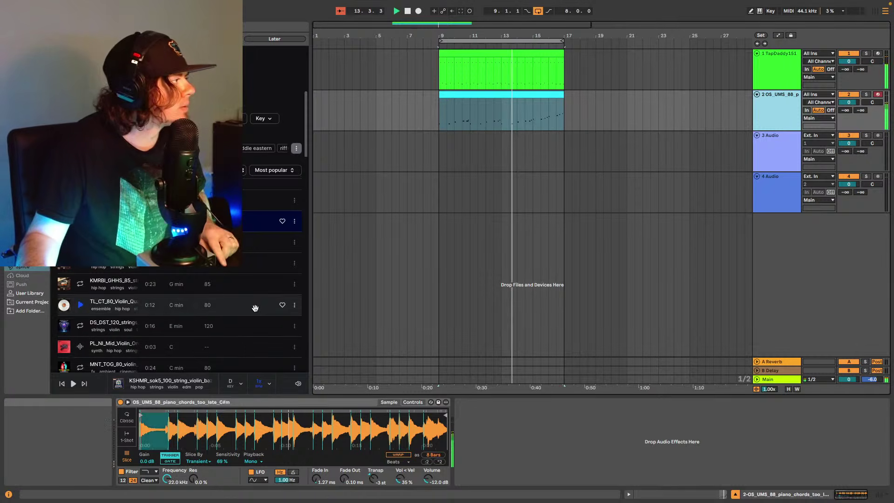
click(241, 384)
click(259, 232)
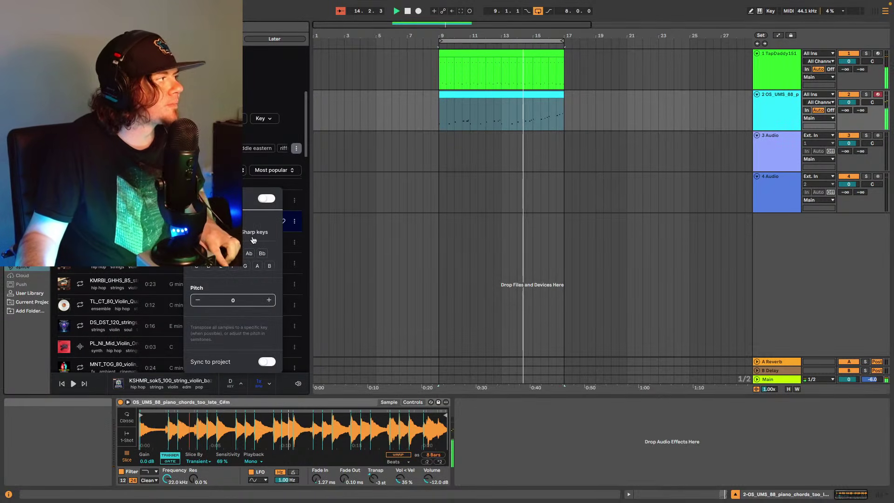
click(262, 252)
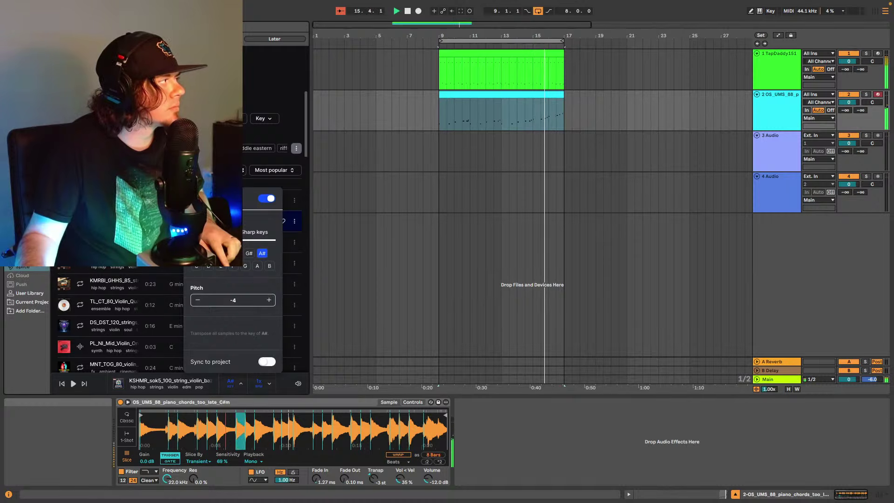
click(73, 383)
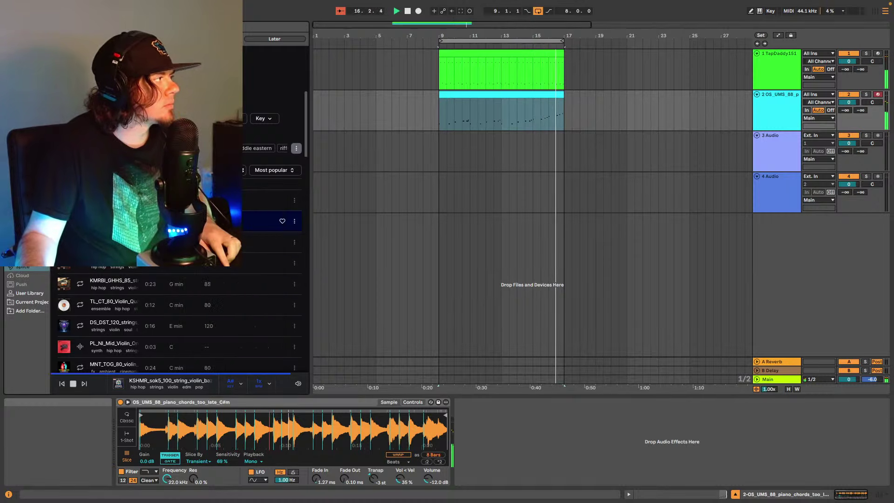
- Audition the DS_DST_133 violin melody and the two KMRBI_GHHS_85 violin loops against the beat, lowering Splice's preview volume
click(186, 242)
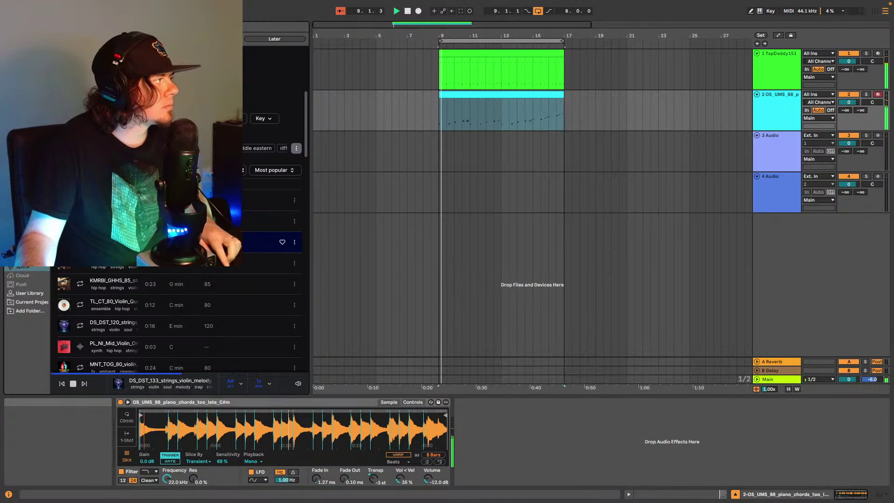
click(81, 270)
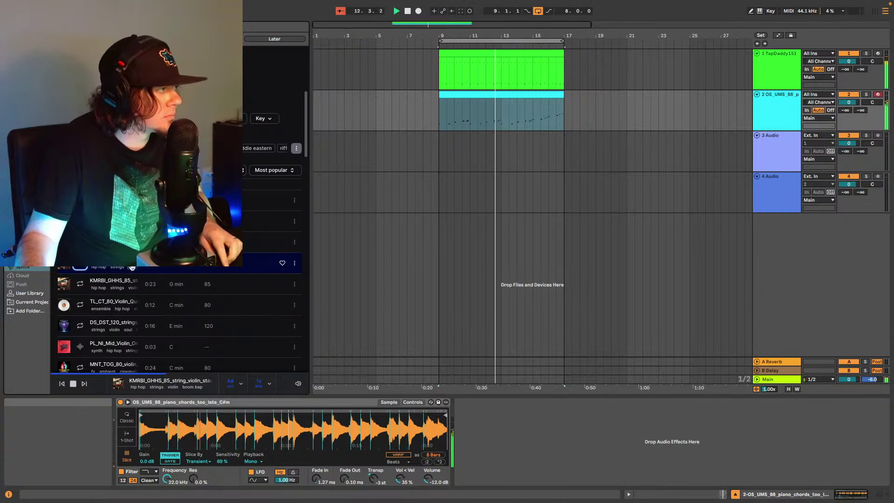
mouse_move(297, 383)
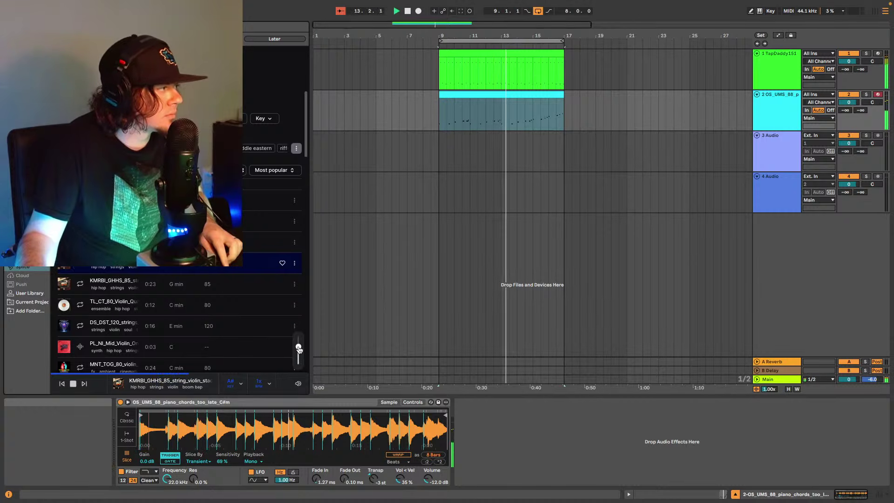
mouse_move(81, 286)
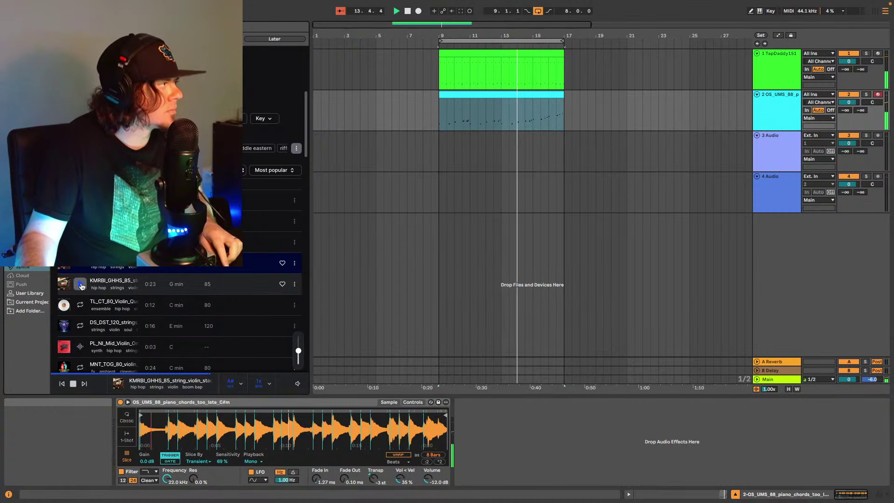
click(81, 286)
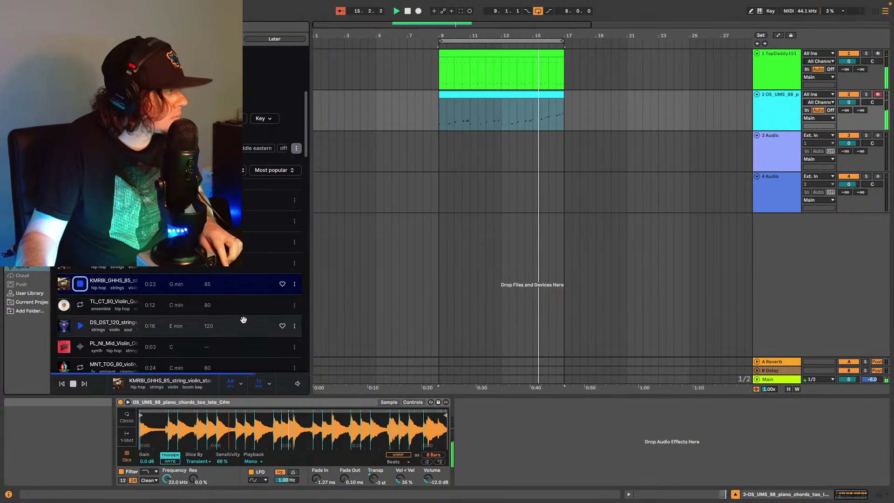
mouse_move(249, 306)
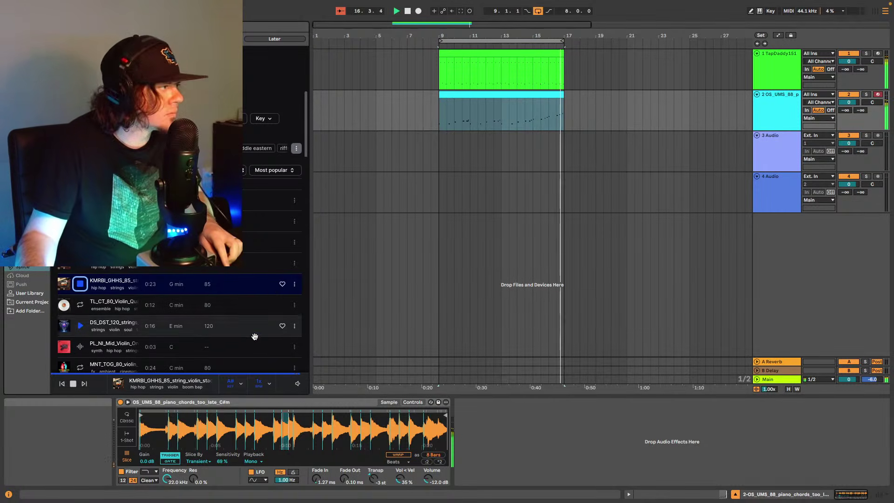
- Audition the TL_CT_80 quartet, DS_DST_120 strings, PL_NI_Mid one-shot, MNT_TOG_80 texture and OS_UMS_133 melody violin samples against the beat
click(81, 305)
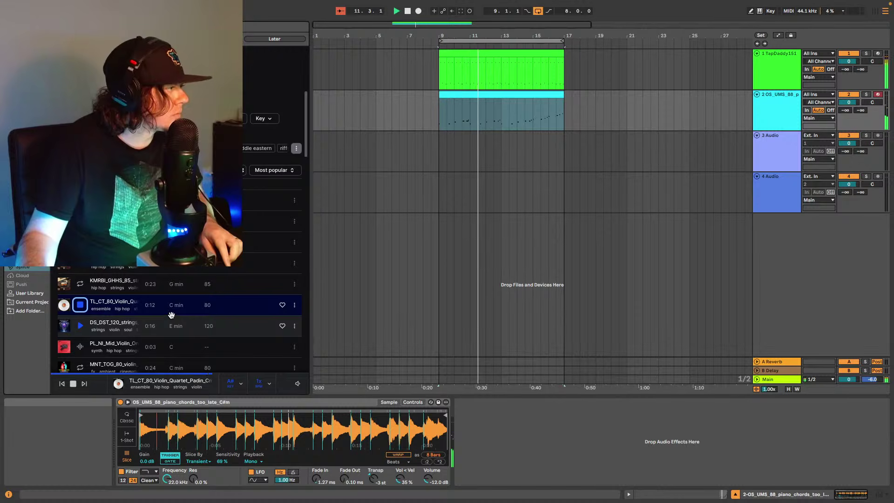
click(81, 326)
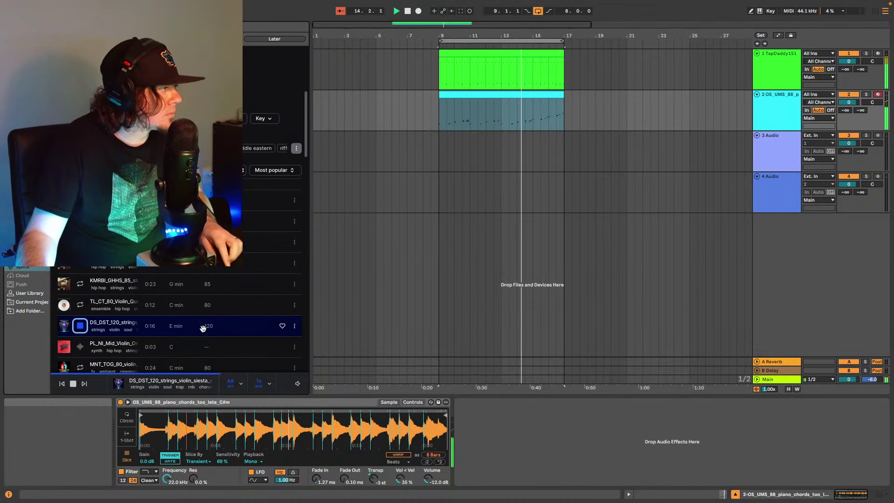
scroll(195, 328, down, 2)
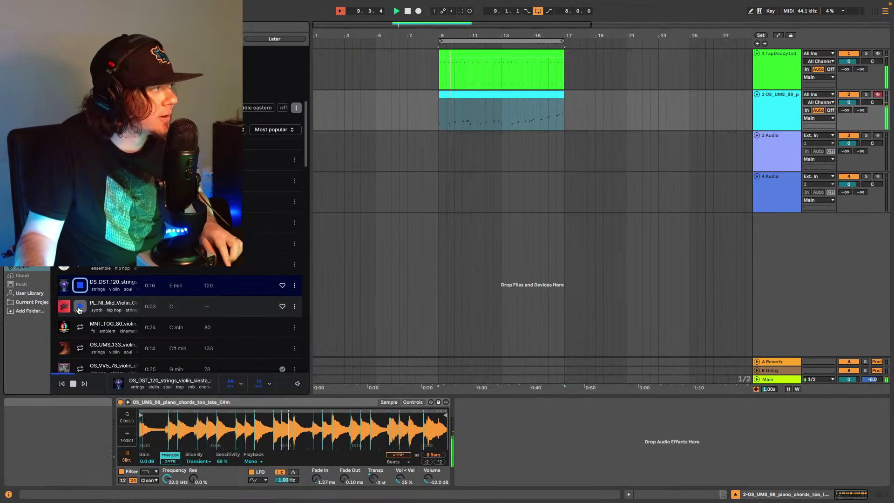
click(80, 307)
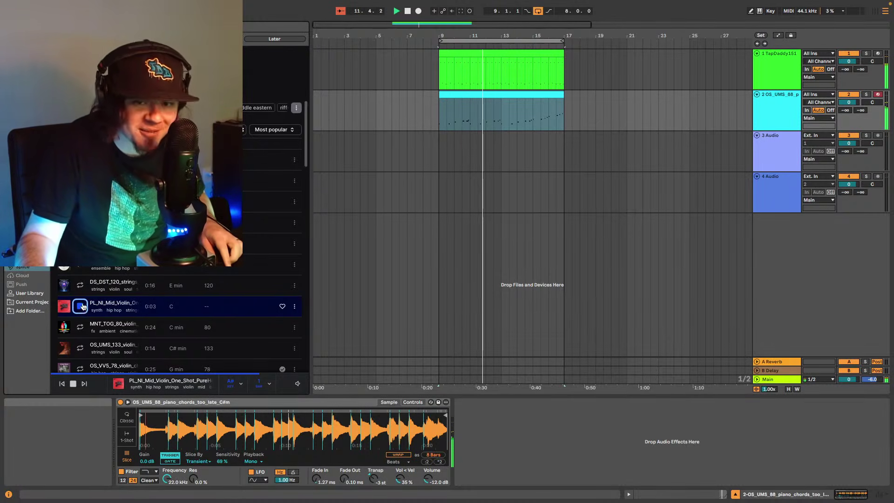
click(82, 327)
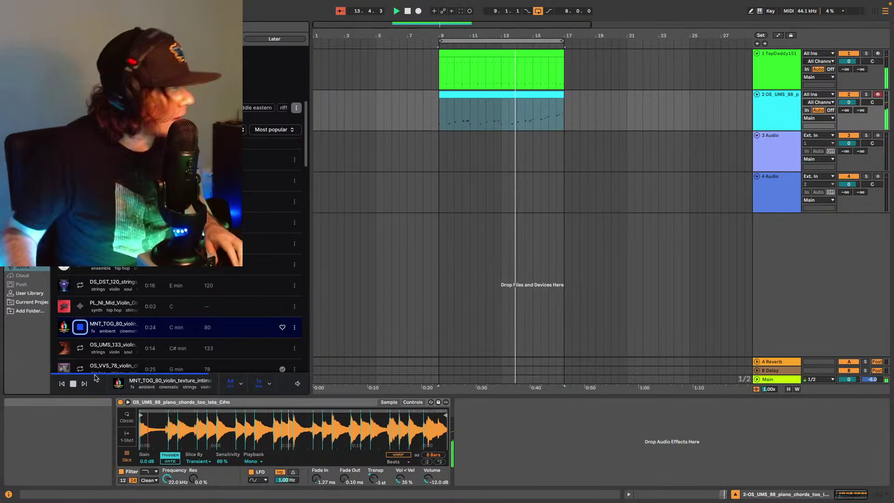
scroll(97, 342, down, 1)
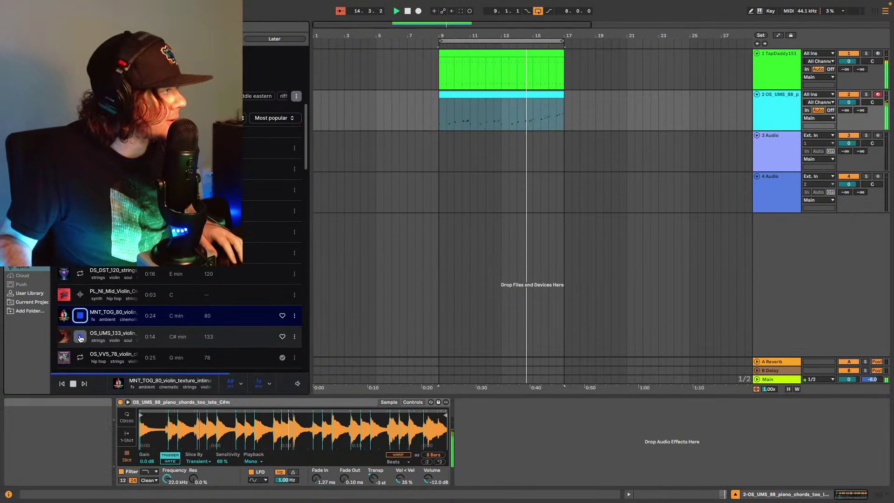
click(80, 337)
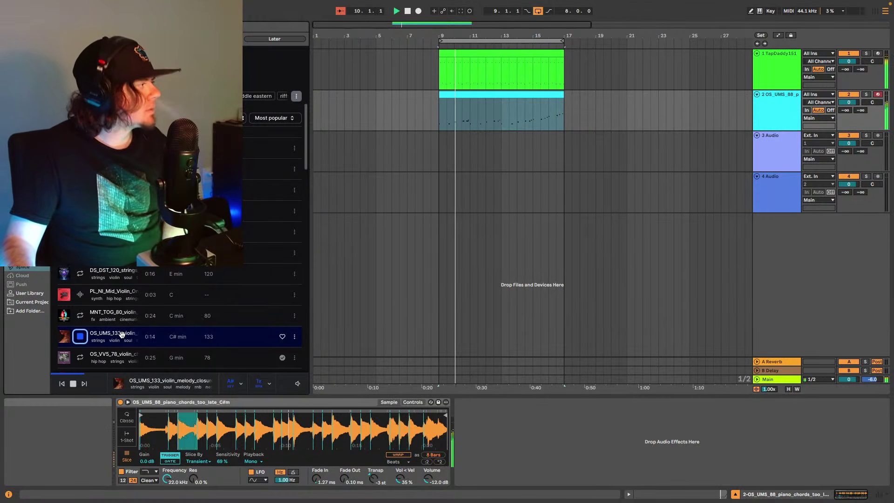
- Audition the OS_VV5_78_violin_chords_roses loop against the beat and reduce Splice's preview volume further
scroll(100, 335, down, 1)
scroll(95, 338, down, 3)
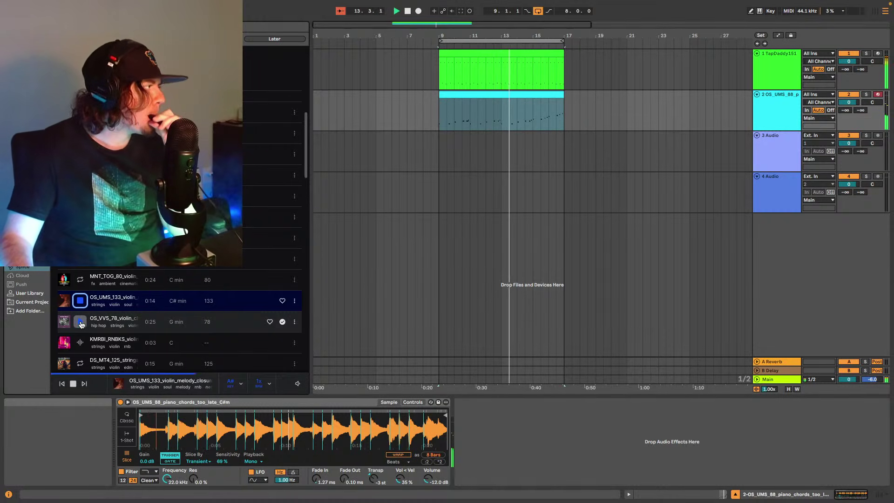
click(80, 322)
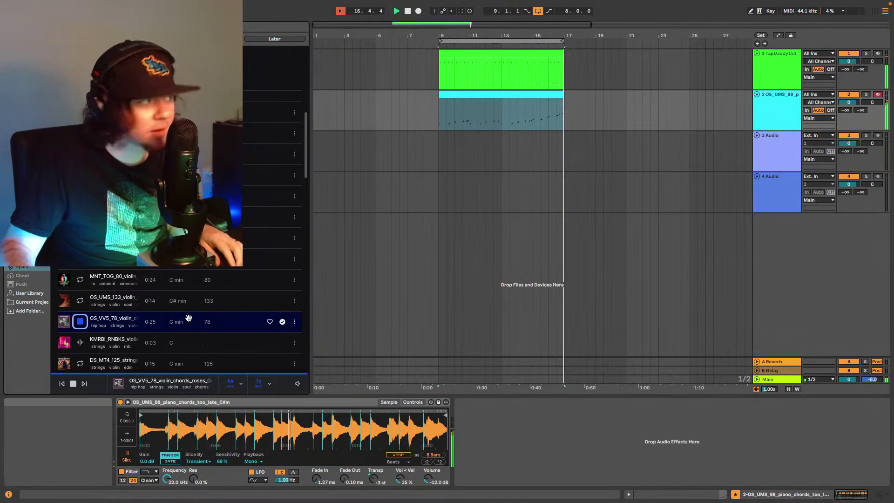
mouse_move(297, 383)
drag(298, 353, 298, 358)
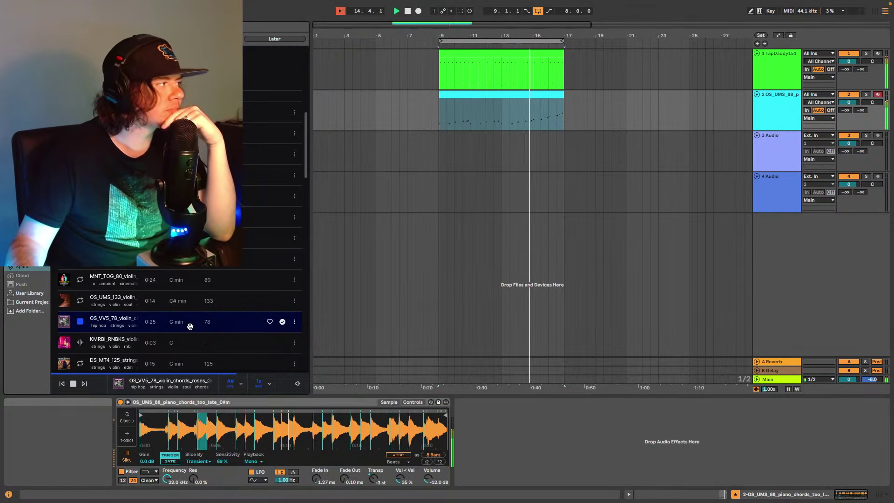
mouse_move(298, 384)
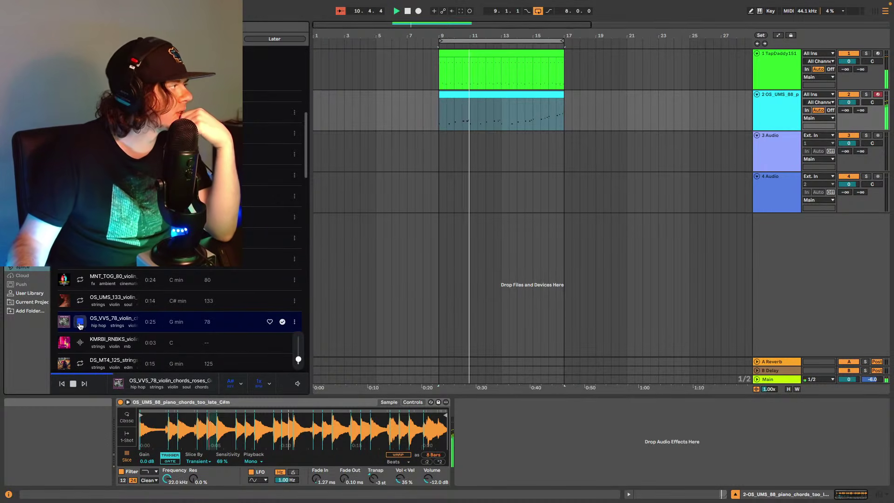
- Open the sample pack of the OS_VV5_78 roses loop and audition its cello melody forest and violin melody jupiter loops
click(65, 322)
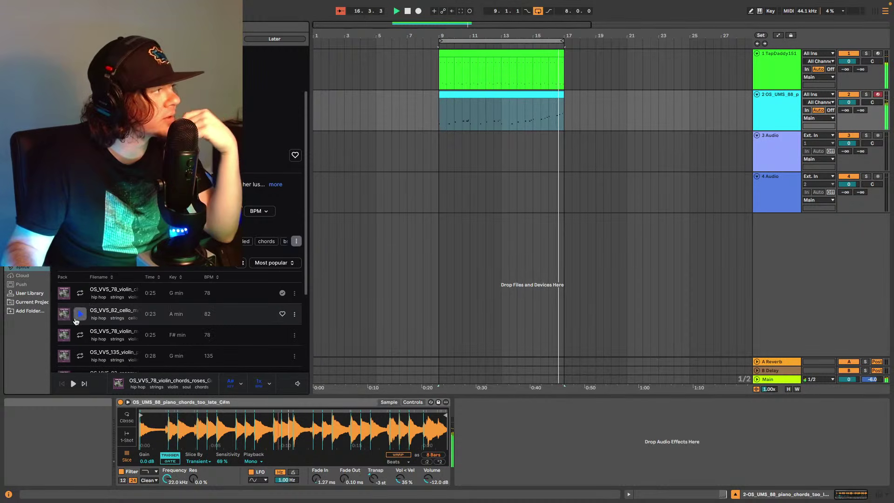
click(79, 294)
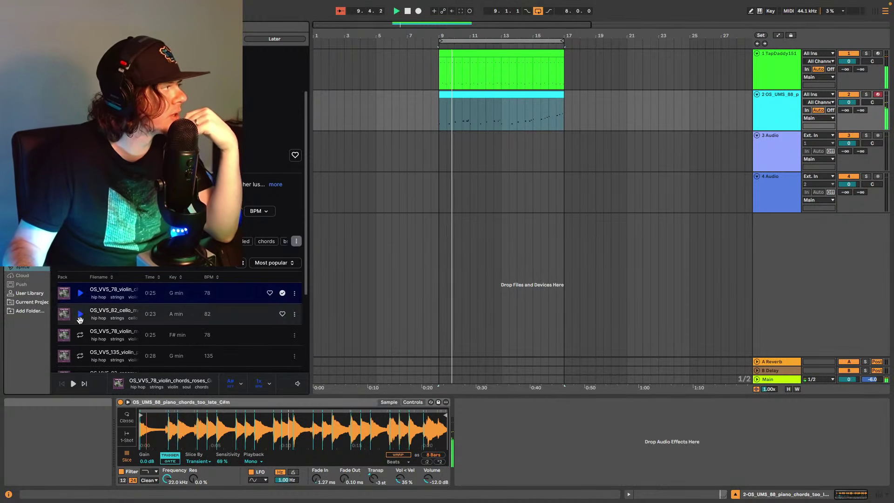
click(80, 315)
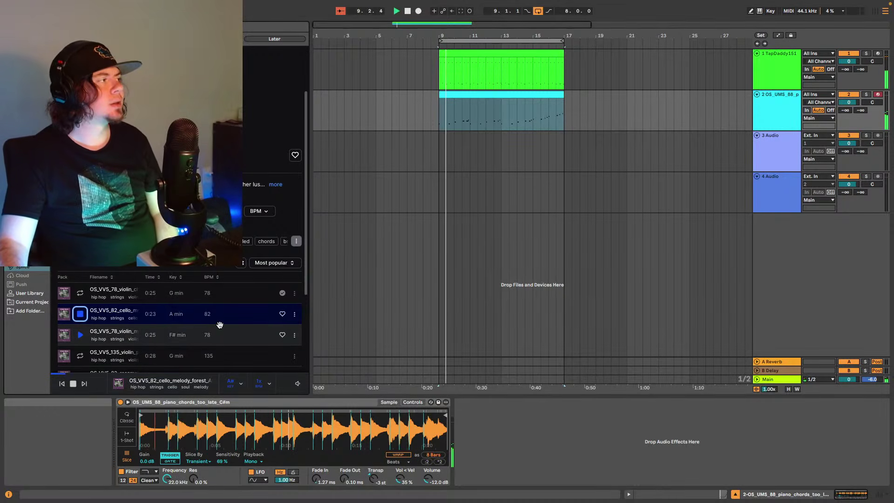
click(80, 334)
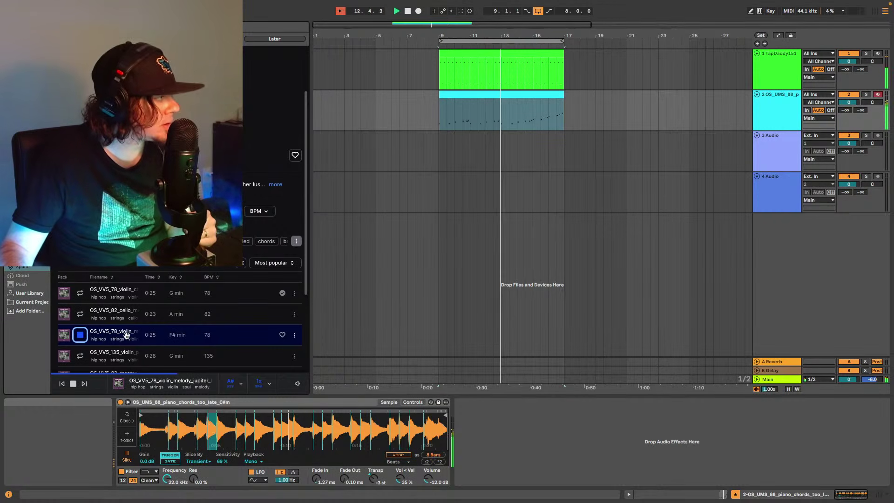
- Audition the OS_VV5_135_violin_pad_melody_honeydew_Gm loop from the pack against the beat
scroll(141, 340, down, 3)
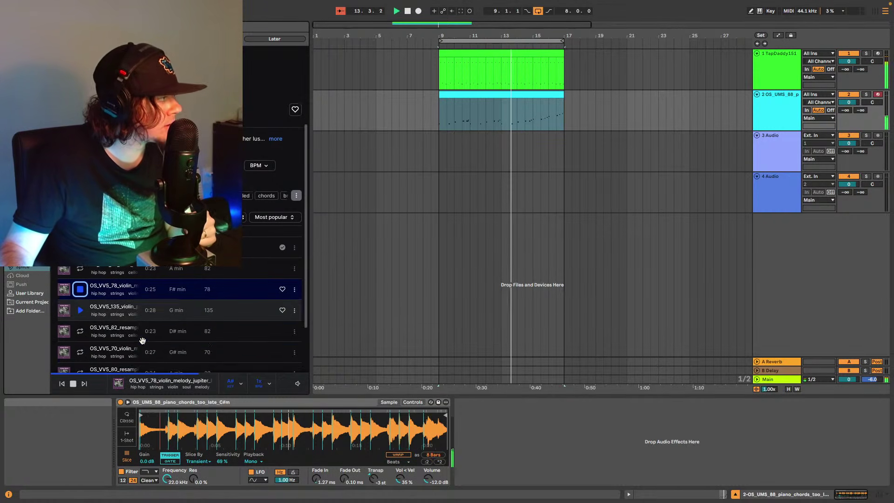
scroll(138, 337, down, 2)
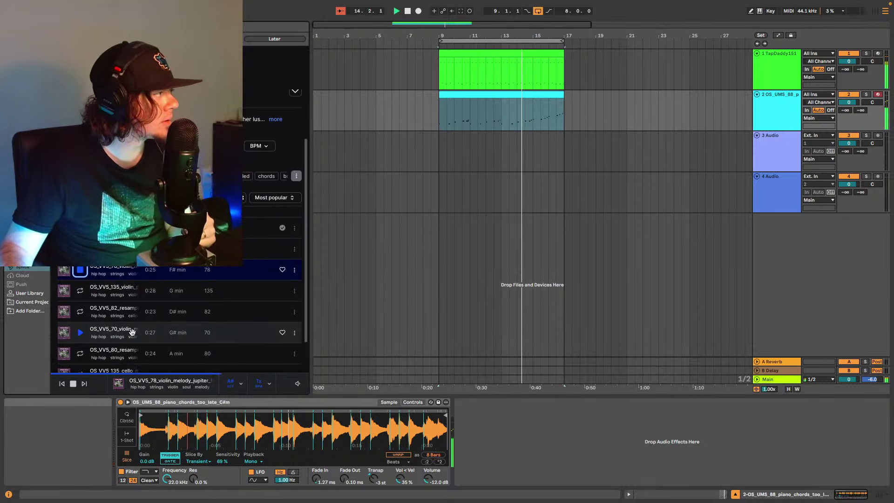
click(82, 291)
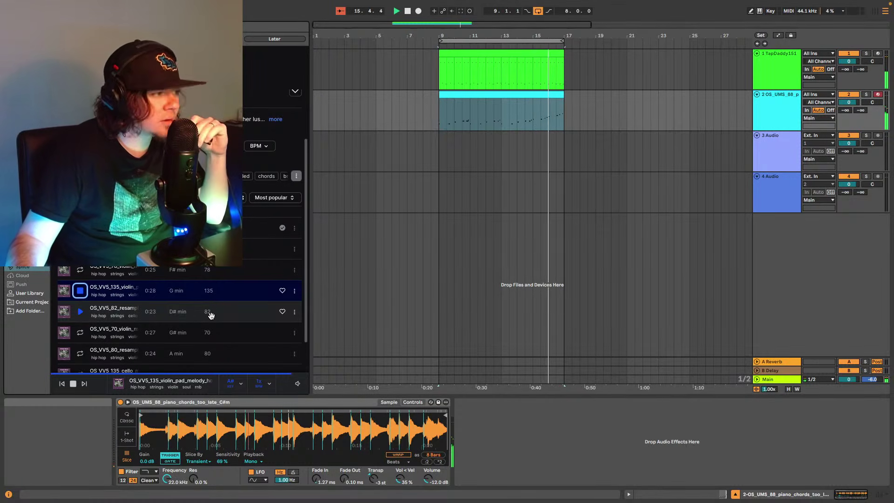
click(253, 293)
- Place the OS_VV5_135_violin_pad_melody_honeydew_Gm sample on the third audio track, starting at bar 9
click(790, 148)
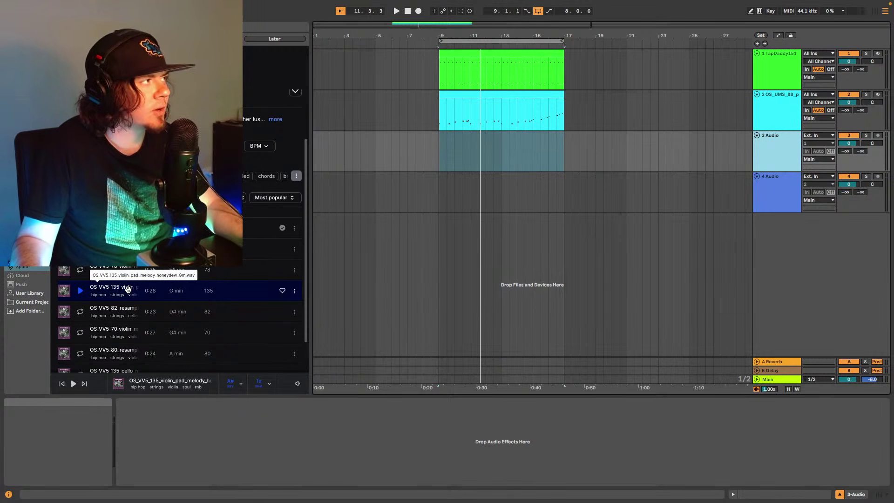
drag(127, 289, 445, 148)
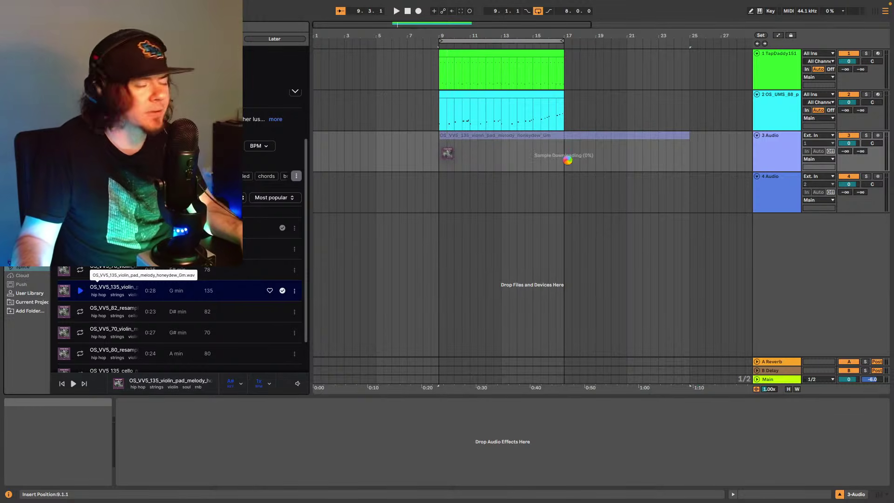
drag(568, 160, 568, 162)
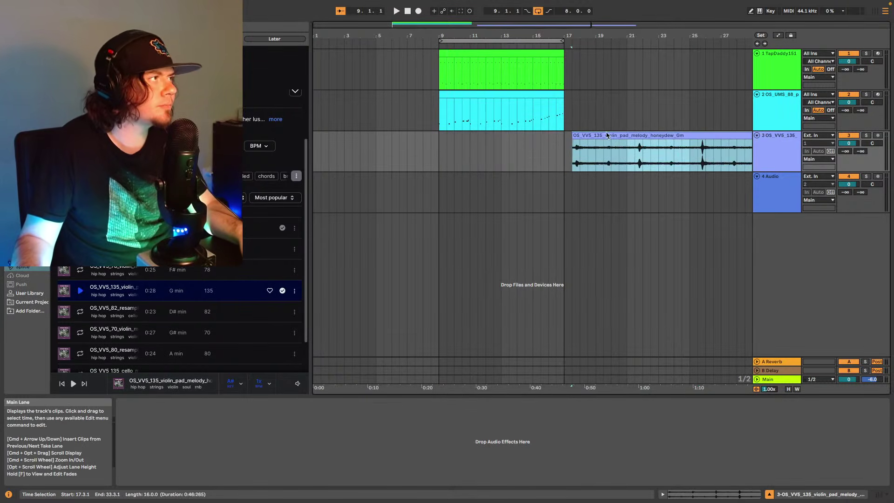
drag(605, 135, 481, 144)
- Play the loop from bar 9 and lower the violin track's volume to -18 dB
key(space)
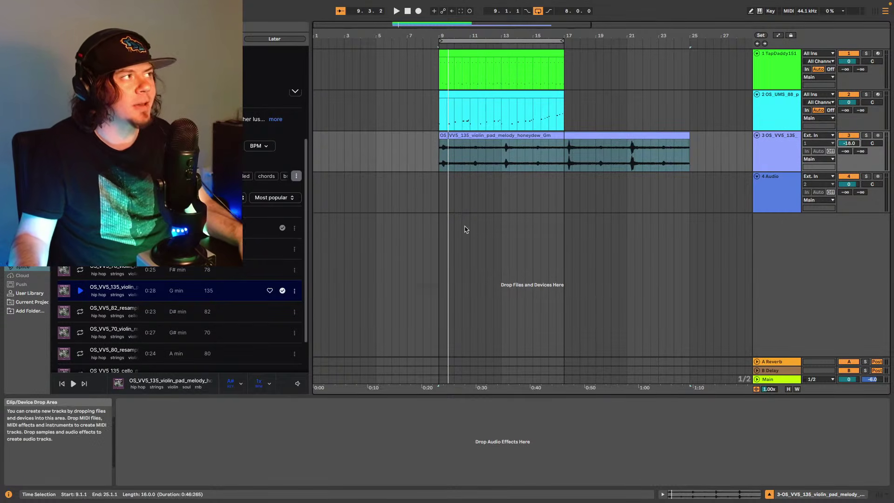
click(440, 162)
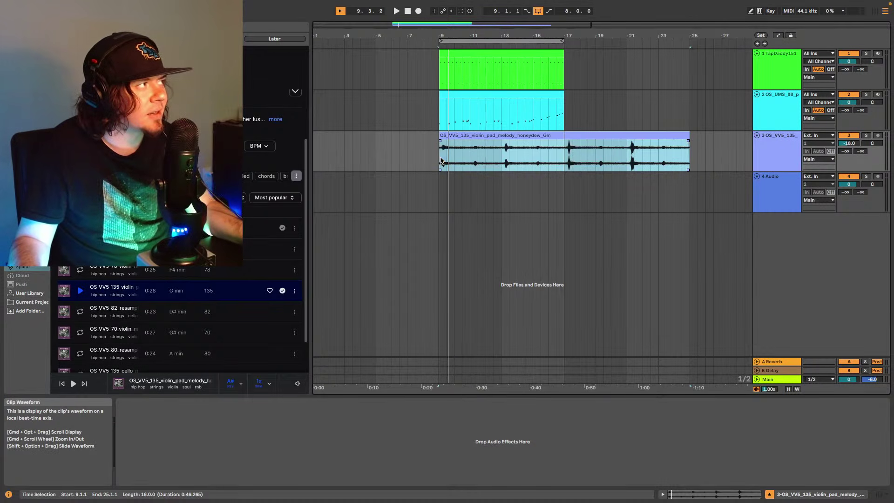
- Split the violin pad clip at bar 11, move the remainder to about bar 19, and play from bar 9
click(440, 162)
key(space)
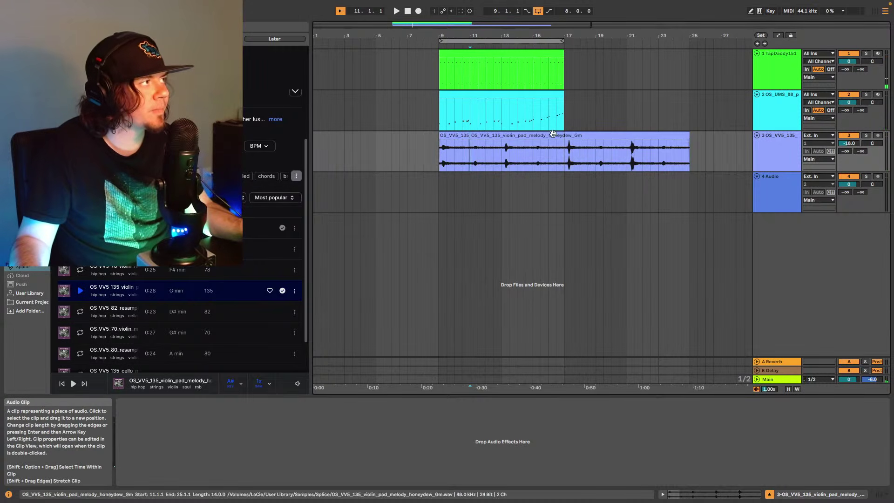
drag(555, 135, 689, 143)
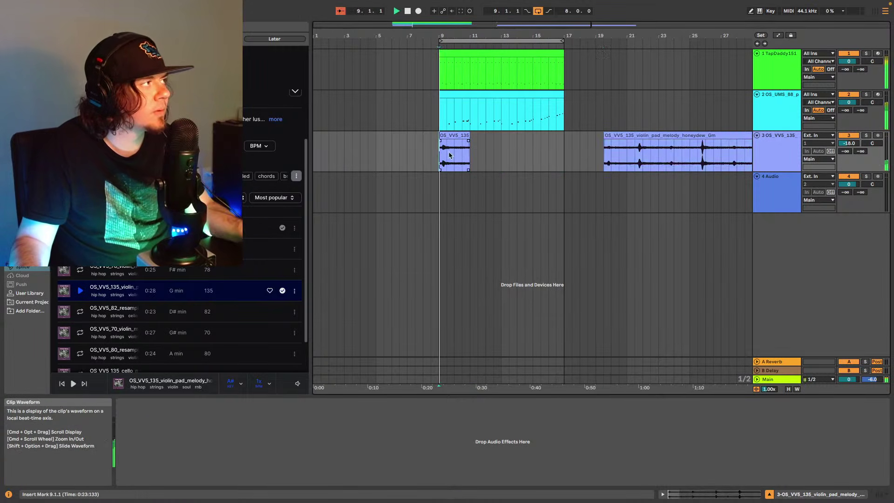
click(442, 37)
- Split the two-bar violin clip at 10.3 and transpose its last half bar to +8 semitones
drag(448, 21, 445, 61)
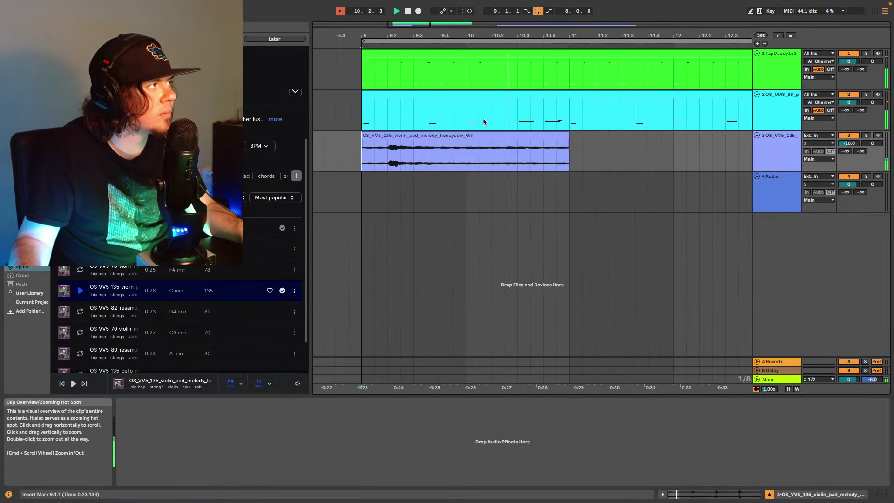
drag(520, 153, 569, 153)
key(super+e)
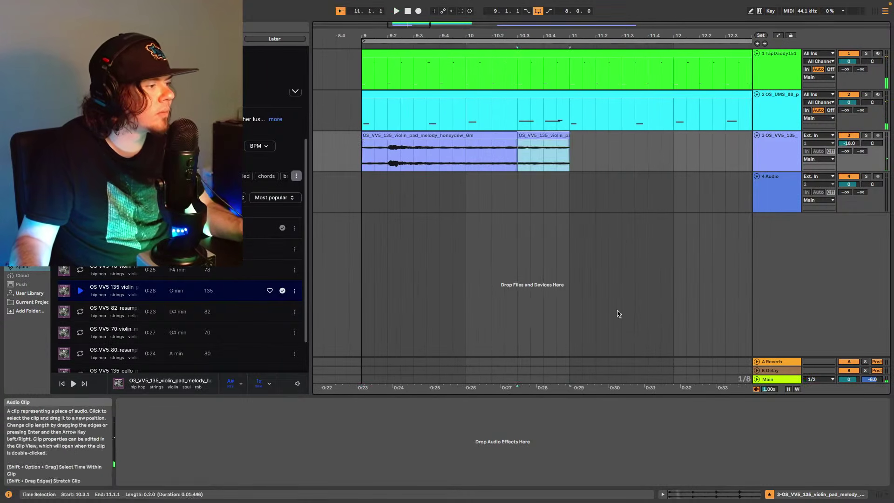
key(shift+Tab)
scroll(179, 442, down, 2)
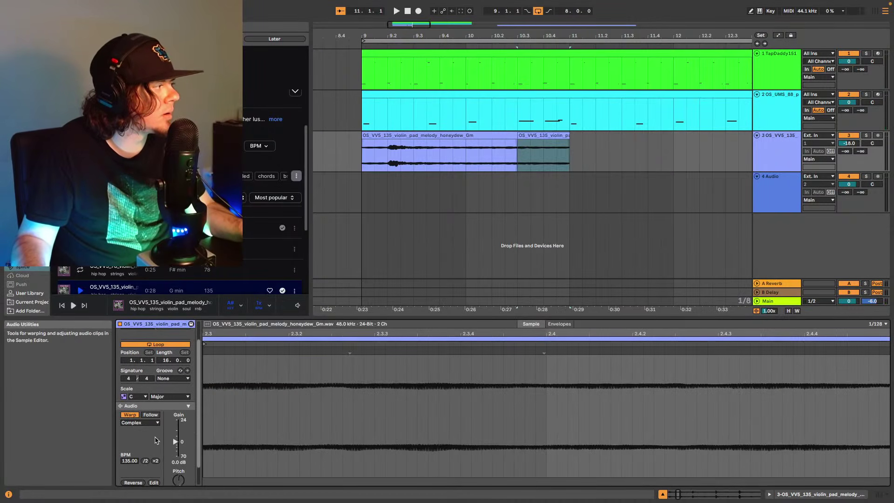
scroll(185, 462, down, 1)
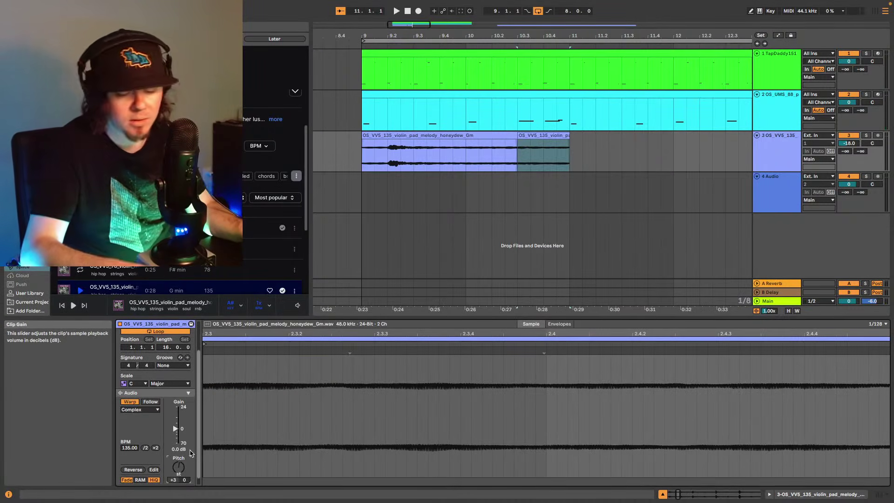
key(space)
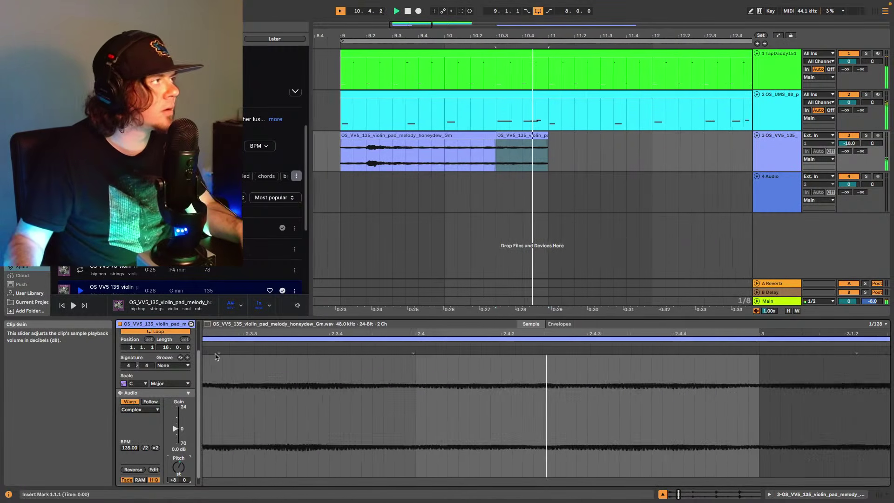
- Split the half-bar violin piece at 10.4 and transpose its last beat to +6 semitones
click(517, 135)
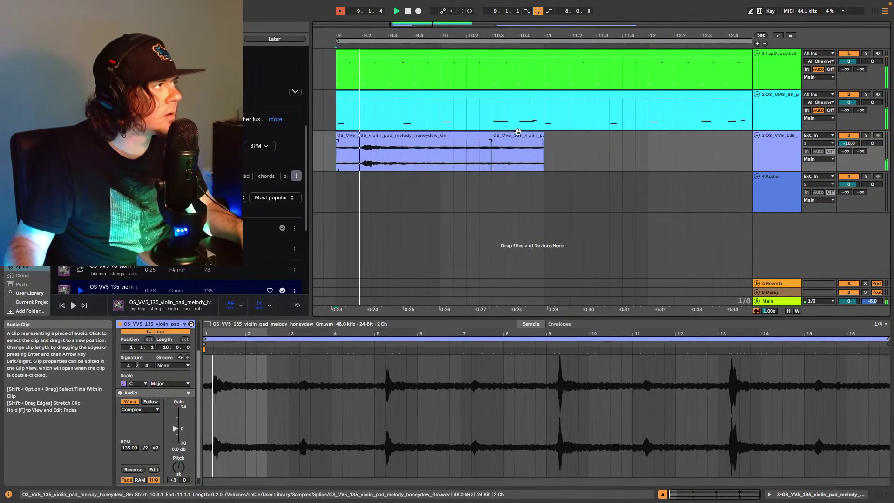
click(521, 154)
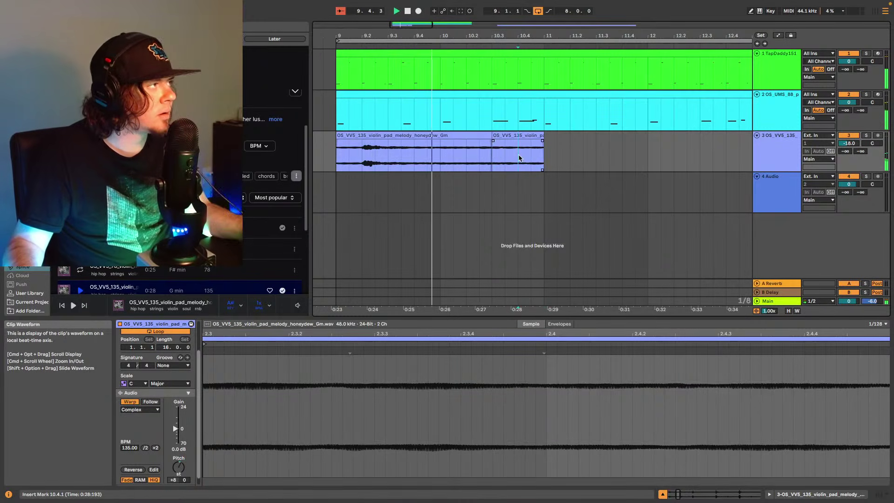
key(super+e)
click(182, 466)
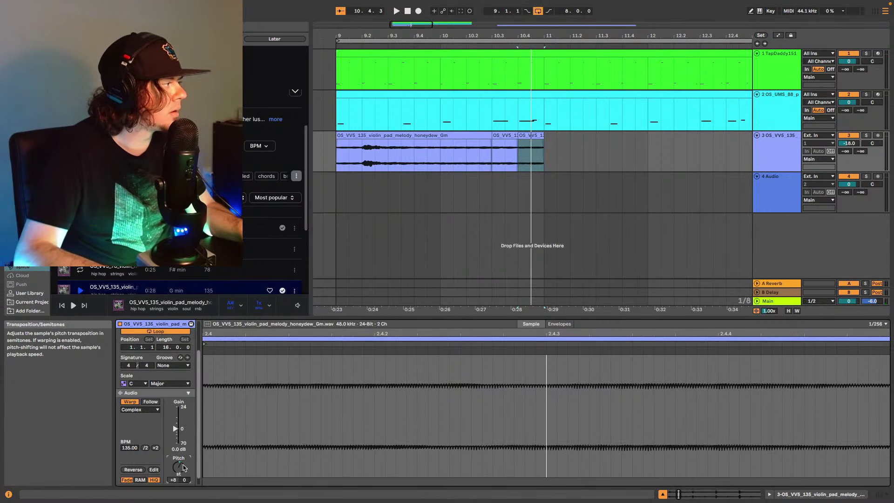
scroll(183, 467, down, 2)
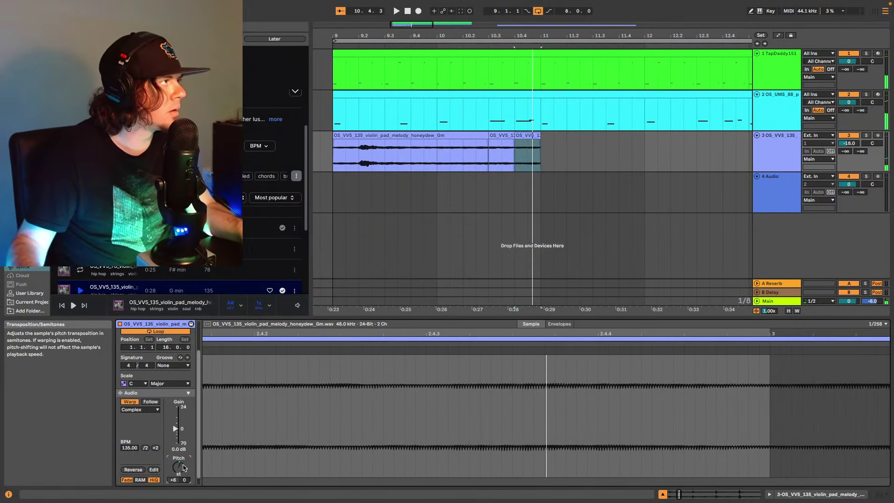
- Extend the +8 semitone piece to 10.4.3, and split off the last sixteenth before bar 11 with its pitch at +4 semitones
drag(514, 132, 528, 128)
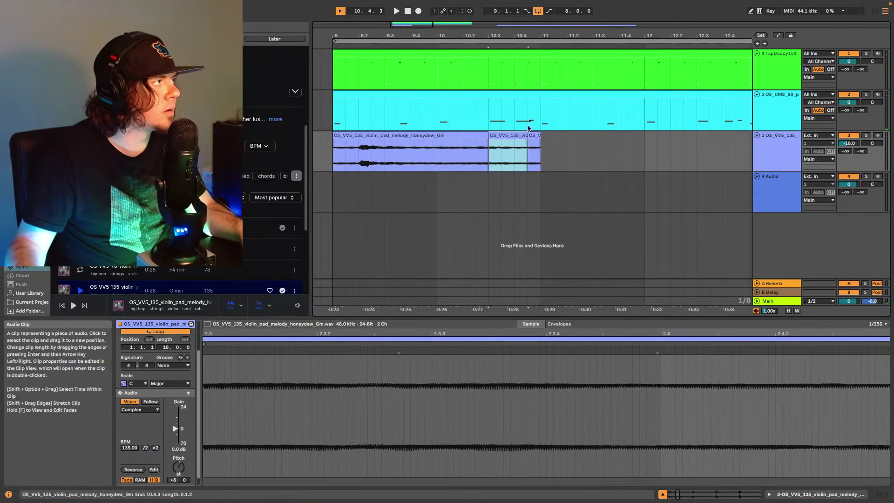
scroll(528, 127, up, 5)
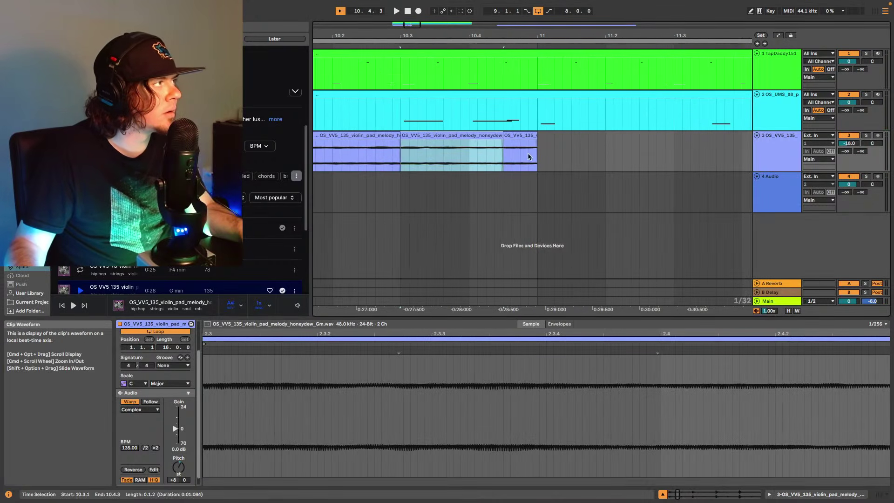
drag(521, 155, 537, 155)
scroll(178, 467, down, 2)
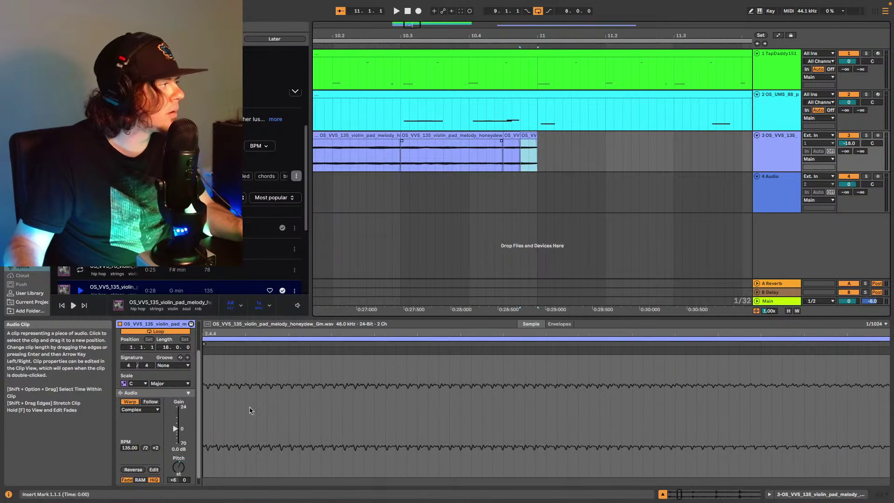
scroll(179, 466, down, 2)
key(space)
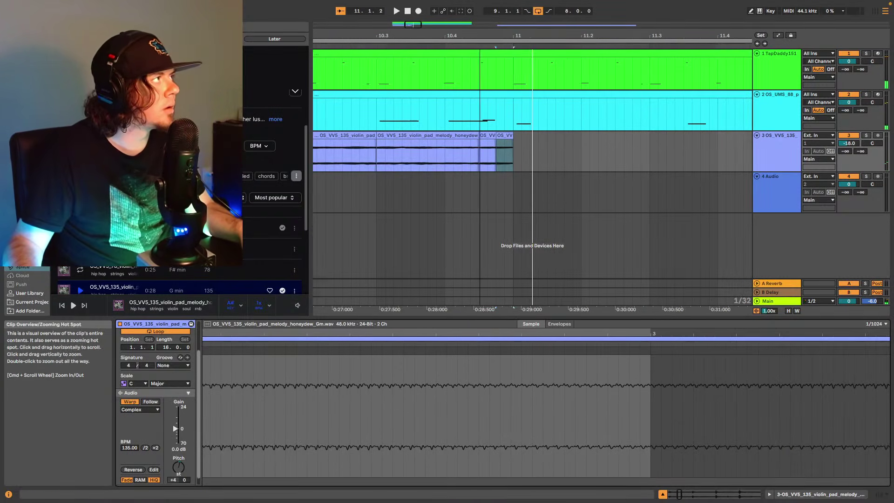
- Duplicate the chopped violin phrase from bars 9–11 so a copy starts at bar 11, and play from bar 9
key(minus)
key(minus)
key(minus)
drag(404, 158, 496, 137)
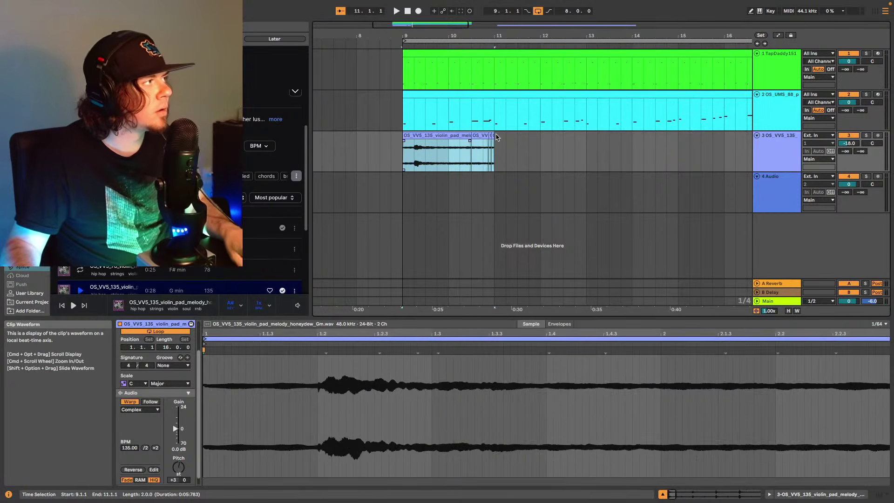
key(super+d)
click(404, 160)
key(space)
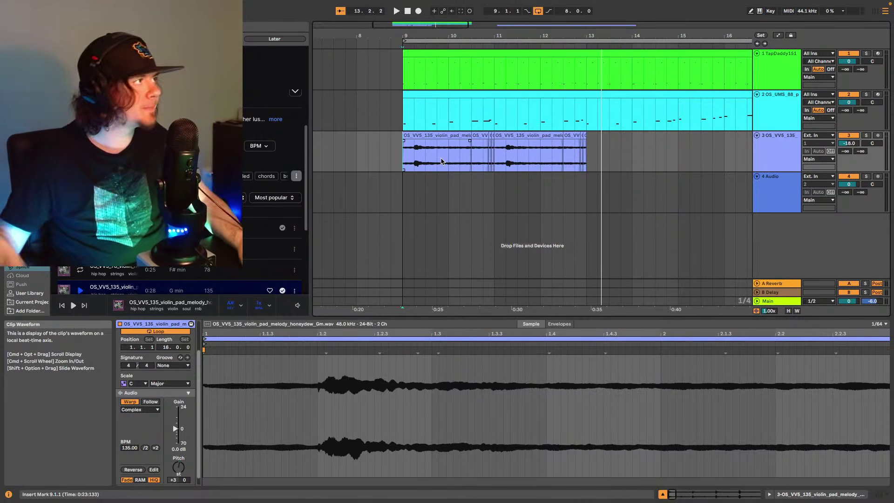
- Lower the violin pad track's volume to -23 dB while checking it against the beat
drag(432, 26, 432, 32)
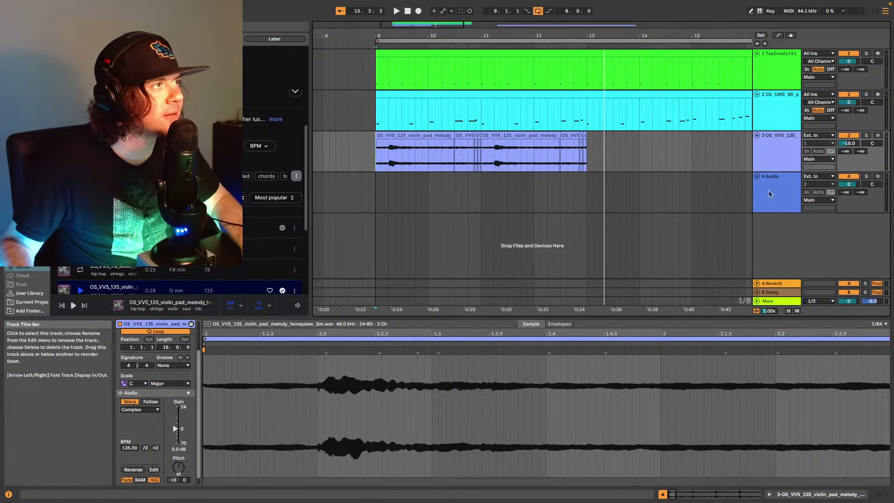
click(846, 146)
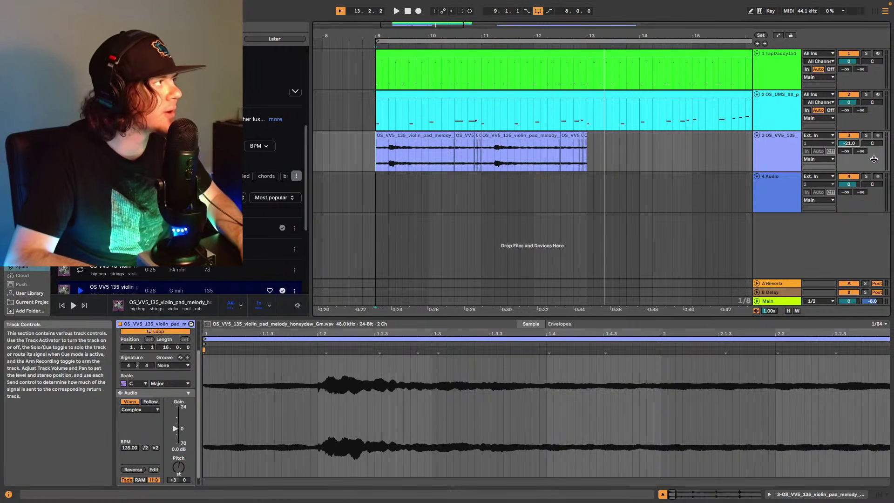
key(space)
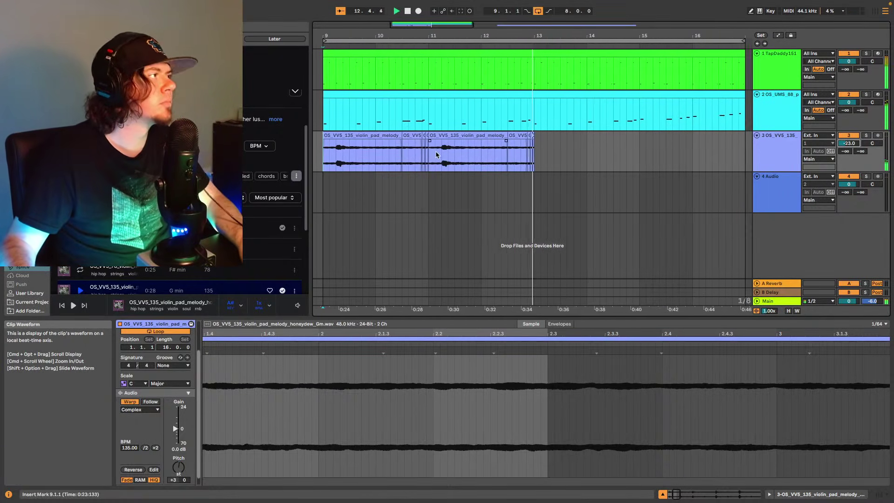
- Duplicate the violin phrase in bars 11–13 so a third repetition starts at bar 13, and play the arrangement
drag(421, 145, 440, 143)
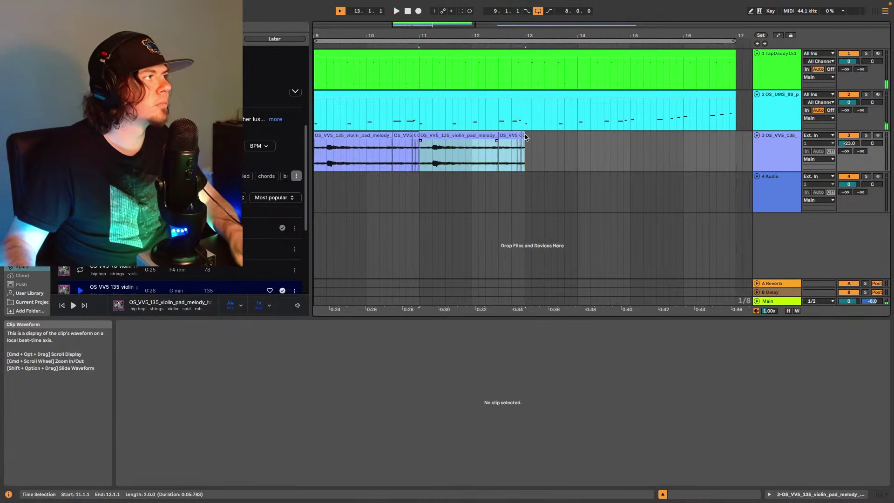
key(super+d)
key(space)
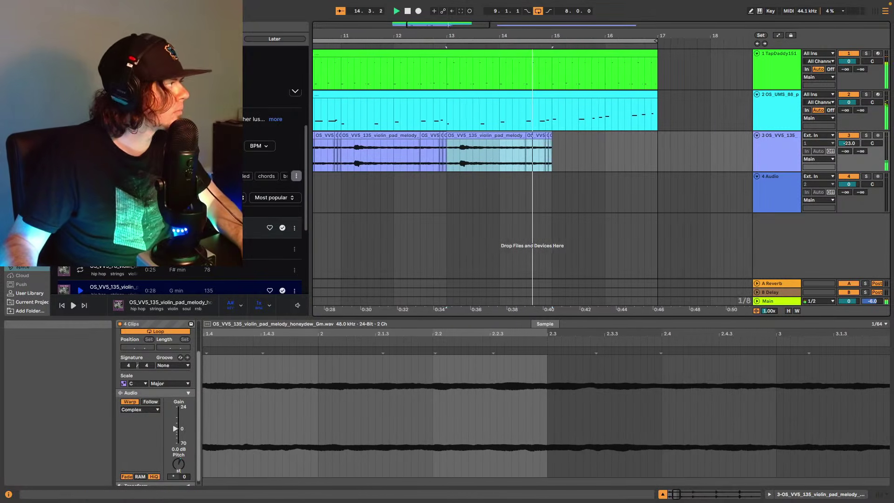
- Place the OS_VV5_78_violin_chords_roses_Gm sample from Splice on the fourth audio track, starting at bar 9
click(64, 227)
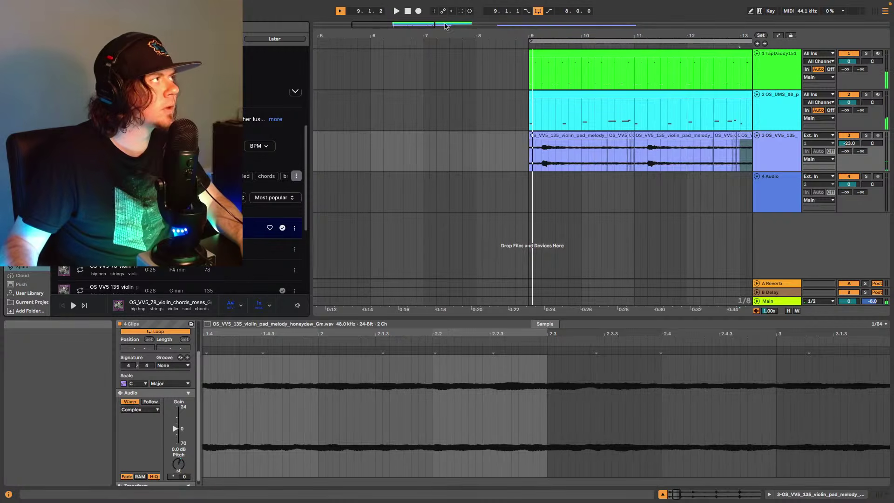
drag(410, 26, 449, 1)
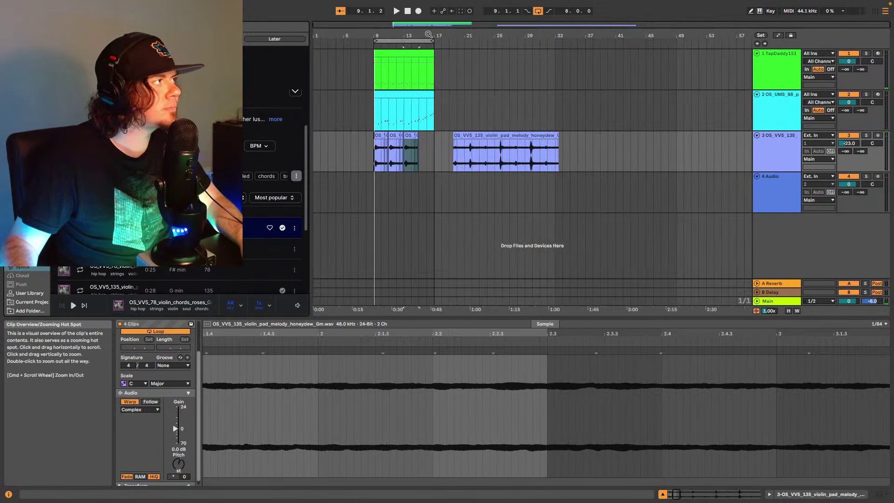
drag(387, 28, 387, 70)
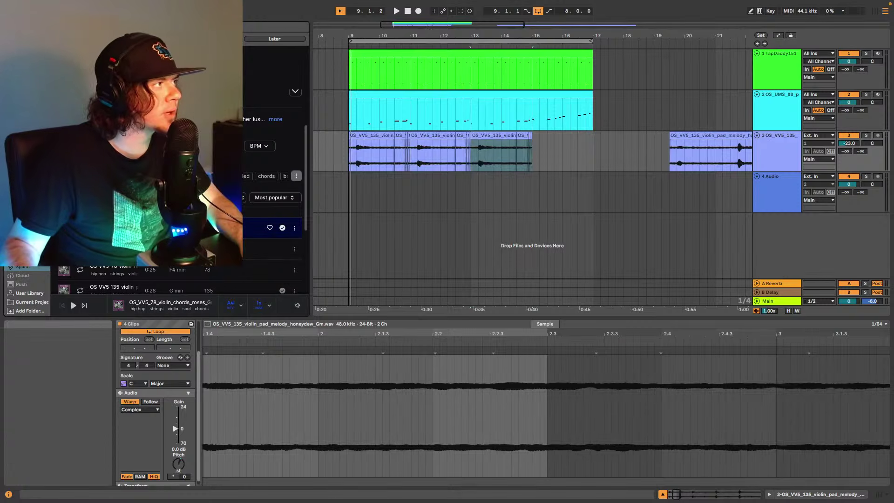
drag(187, 228, 351, 183)
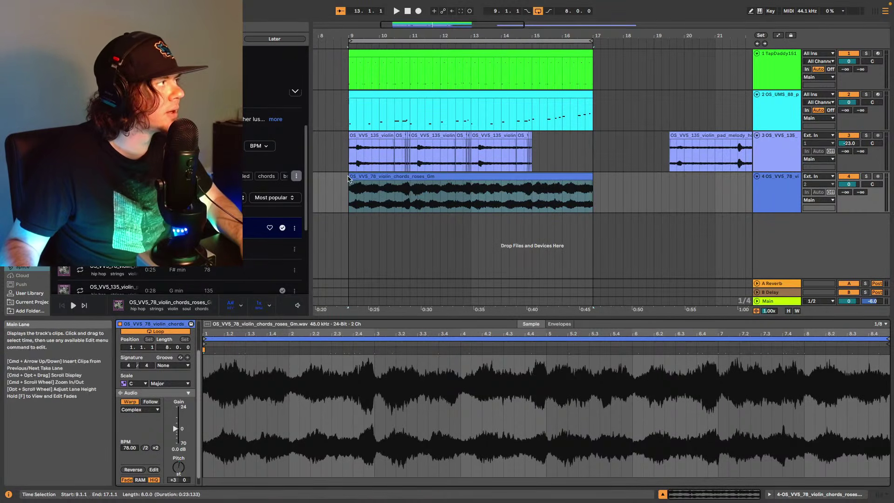
- Trim the violin chords clip to start at bar 15 with a short fade-in, and lower its track to -26 dB
drag(348, 179, 532, 178)
key(space)
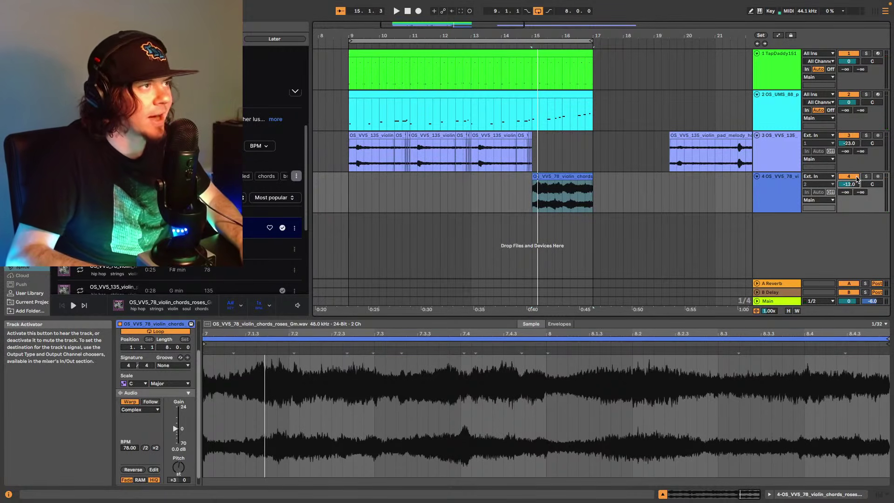
key(space)
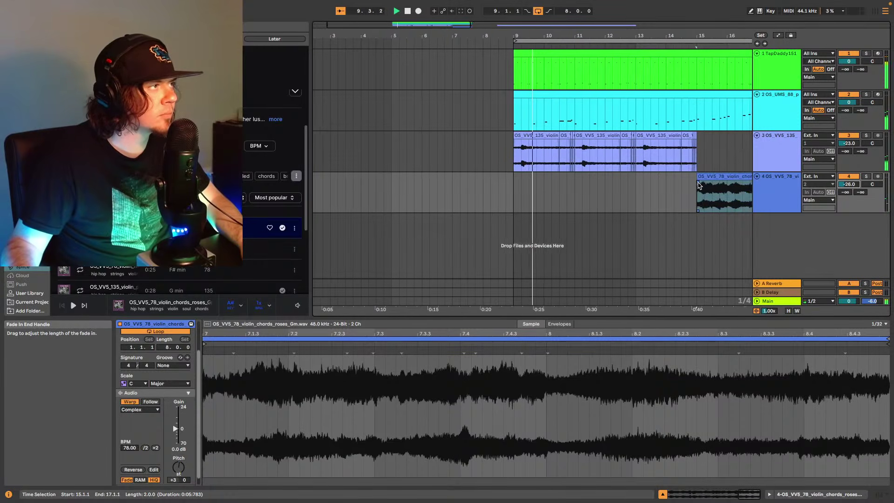
drag(697, 182, 706, 182)
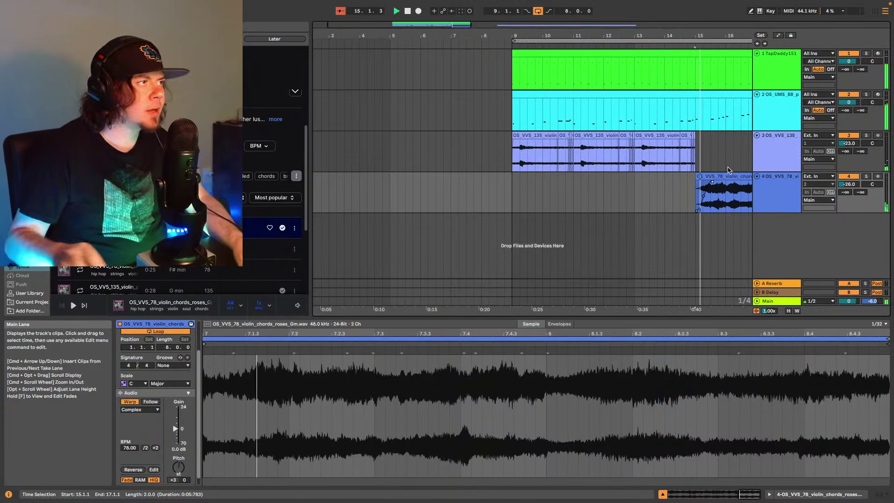
- Copy the first bar of the violin pad phrase from bar 9 to bar 15 on the same track
drag(512, 163, 559, 143)
click(560, 140)
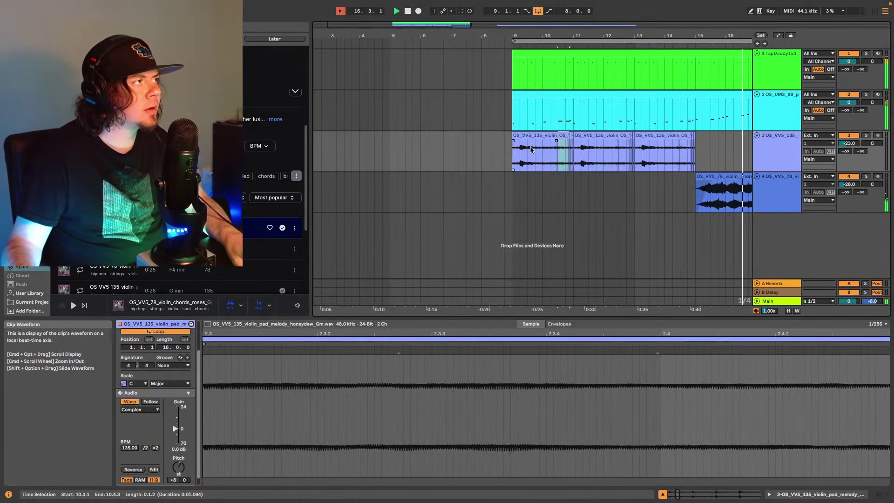
drag(514, 155, 542, 155)
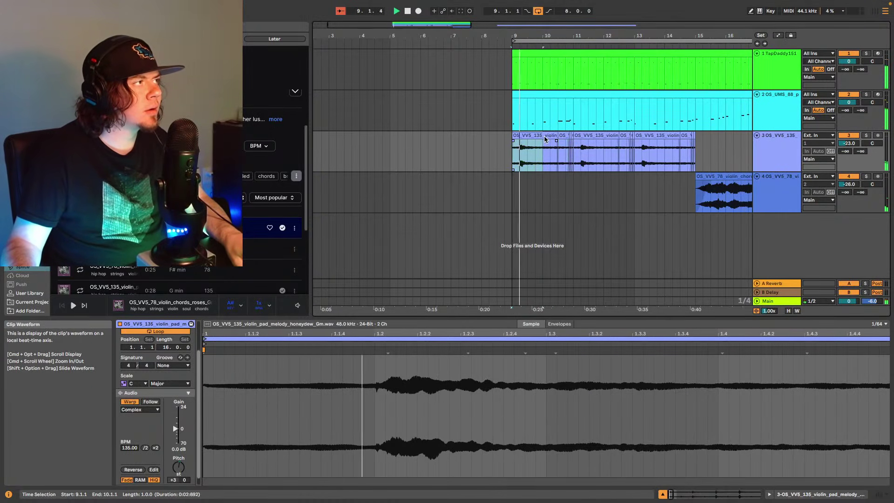
key(super+v)
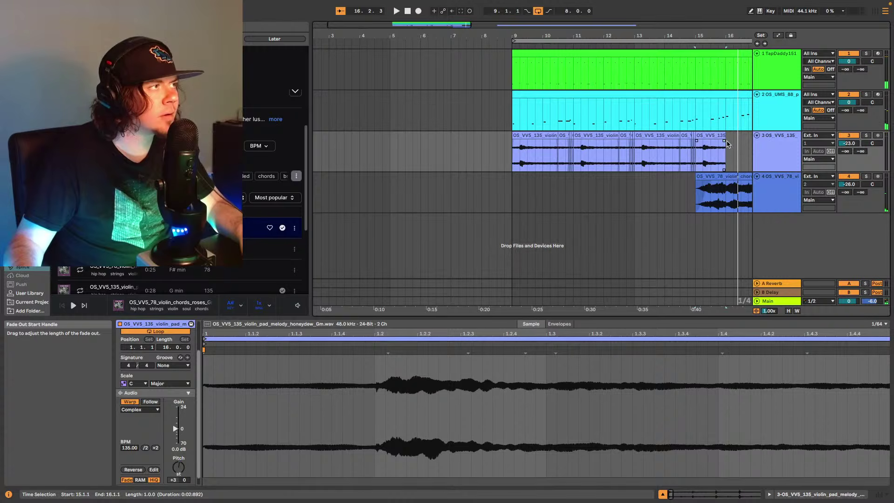
- Transpose the copied violin clip at bar 15 to +1 semitone and listen to it against the beat
click(712, 135)
key(space)
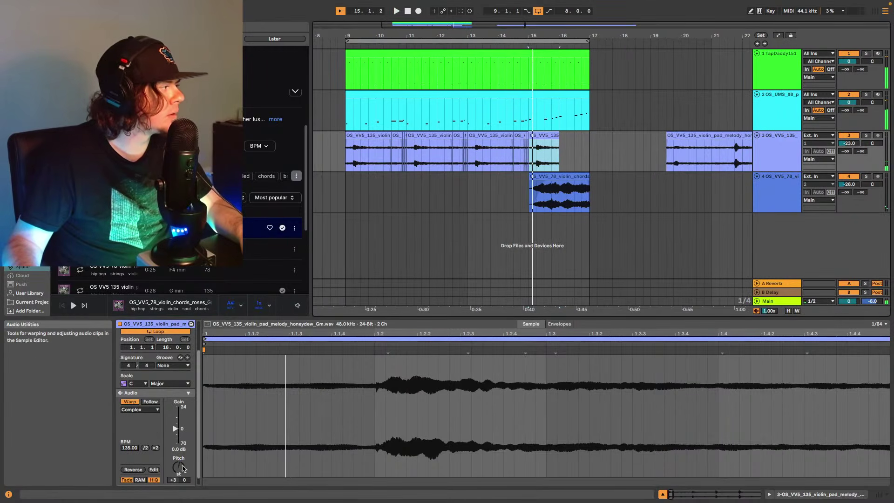
scroll(179, 467, down, 2)
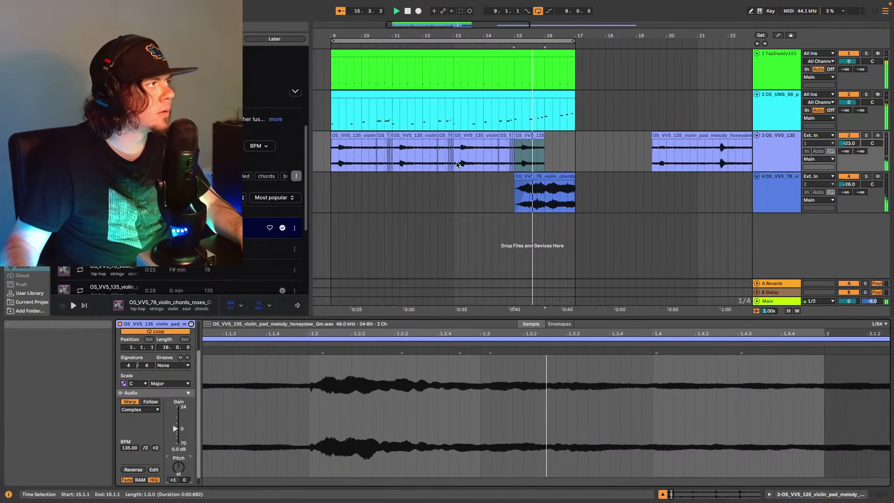
click(518, 137)
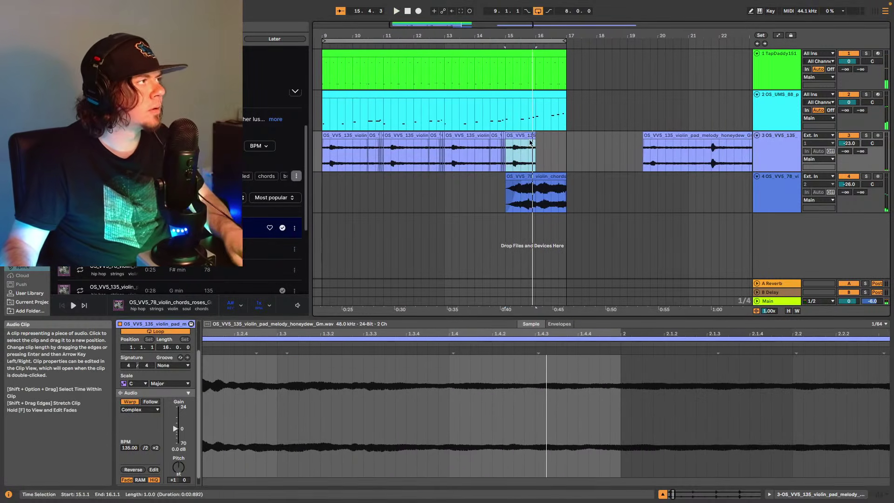
- Duplicate the violin clip at bar 15 to bar 16, transpose the duplicate to +3 semitones, and listen to it against the beat
key(super+d)
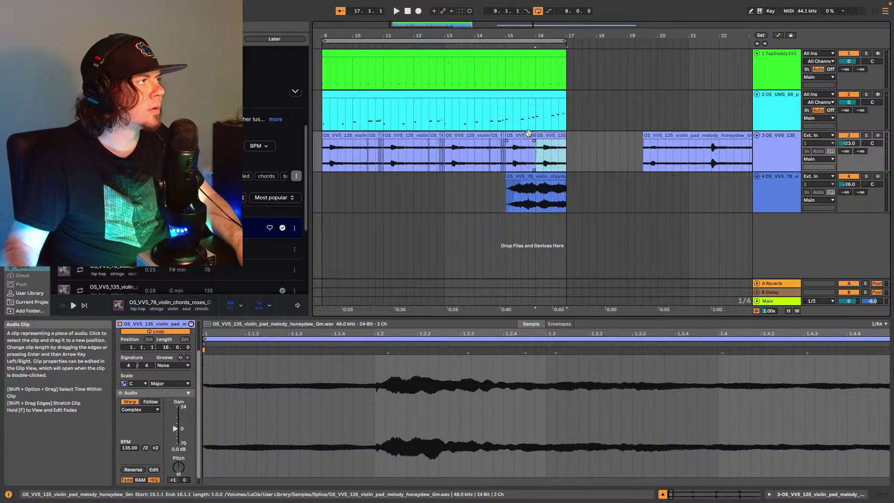
click(527, 135)
key(space)
click(567, 136)
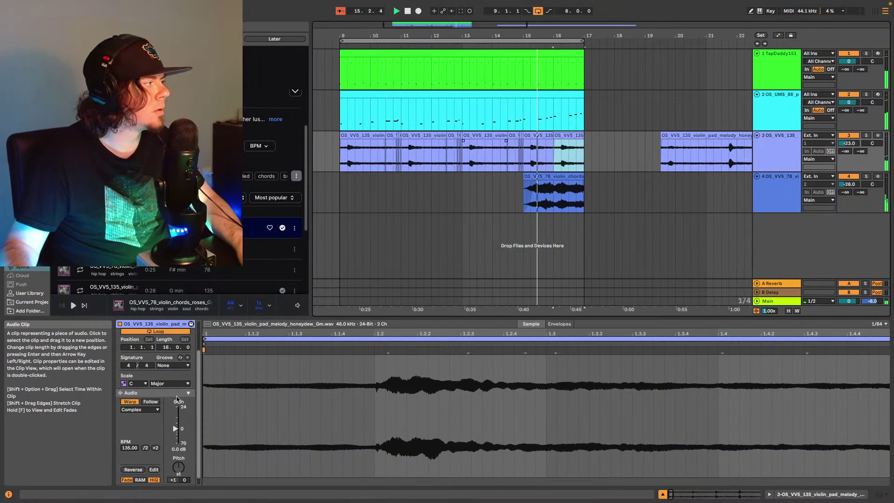
click(176, 467)
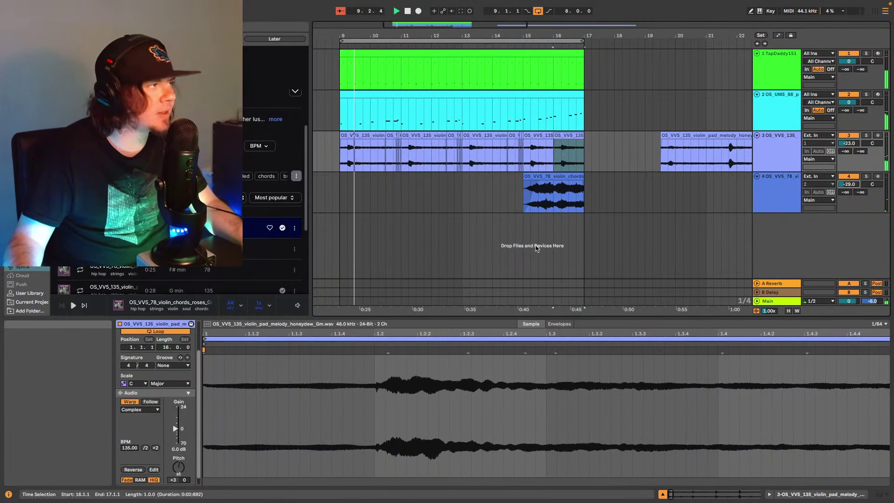
- Browse the Splice list and preview the OS_VV5_82 resampled cello and OS_VV5_70 violin melody faraway samples against the beat
click(564, 174)
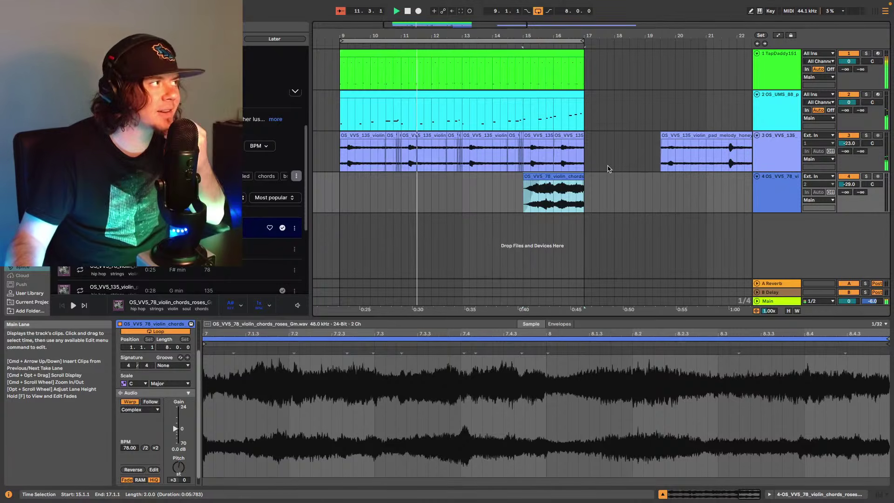
scroll(272, 196, down, 4)
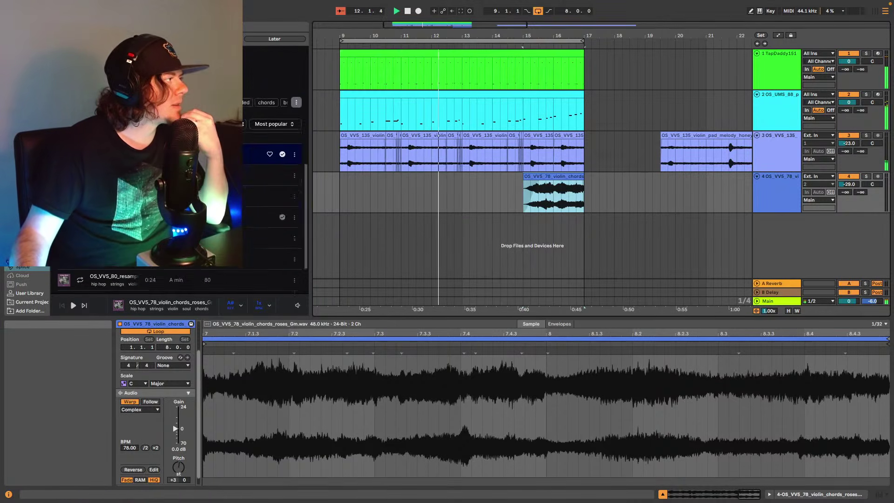
scroll(274, 193, down, 2)
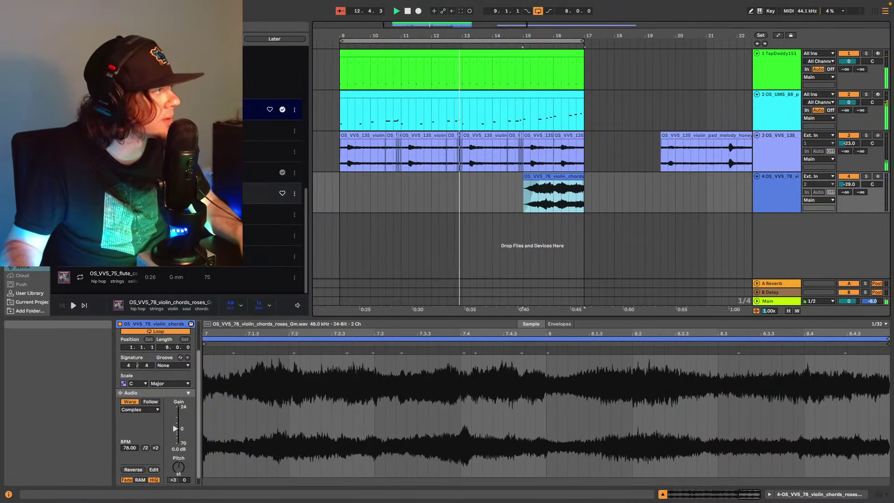
key(space)
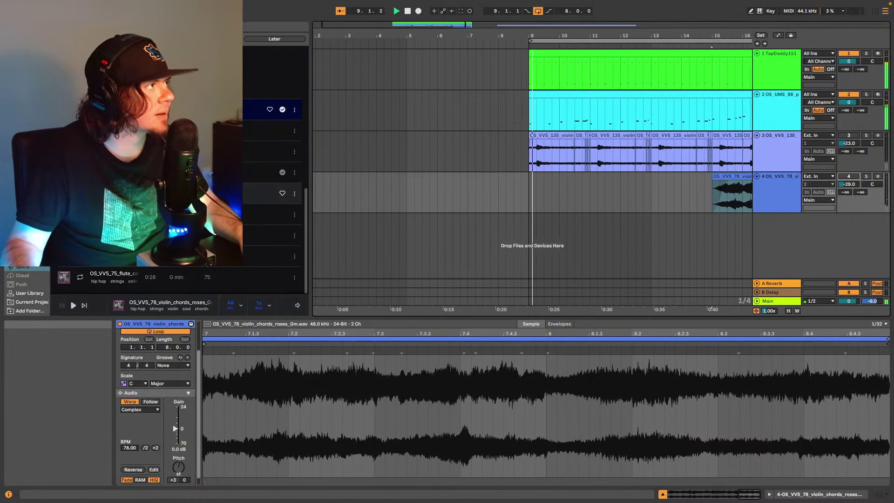
click(270, 193)
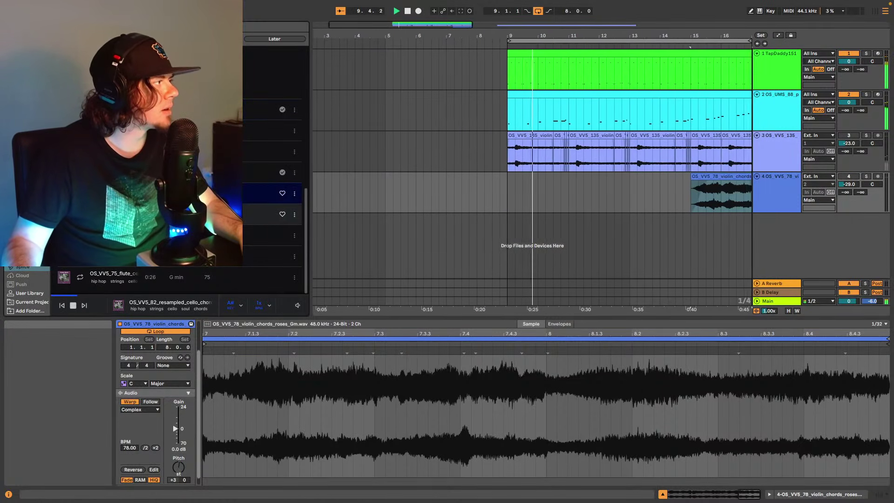
click(270, 214)
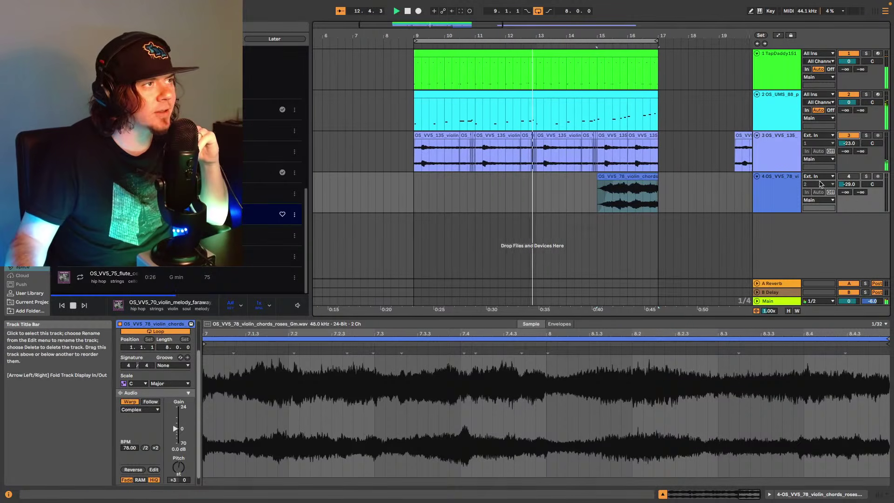
- Add a fifth audio track and place the OS_VV5_70_violin_melody_faraway_G#m sample from Splice on it, starting at 10.2
click(622, 203)
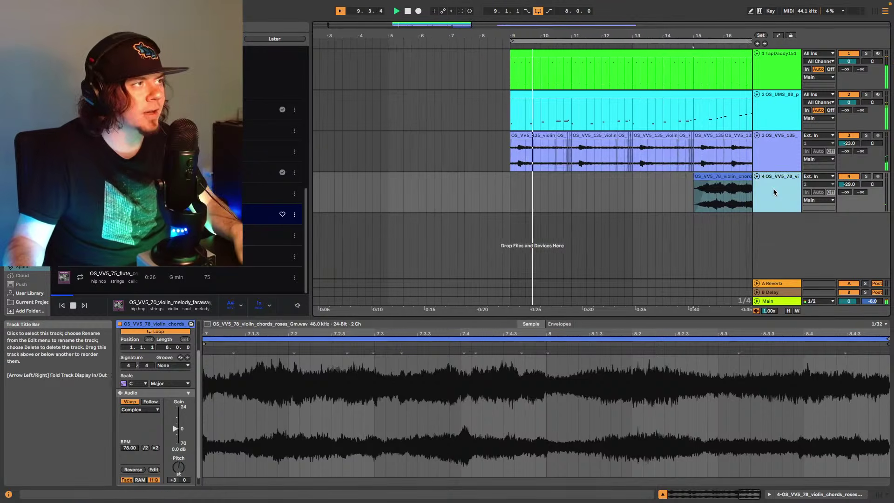
key(ctrl+t)
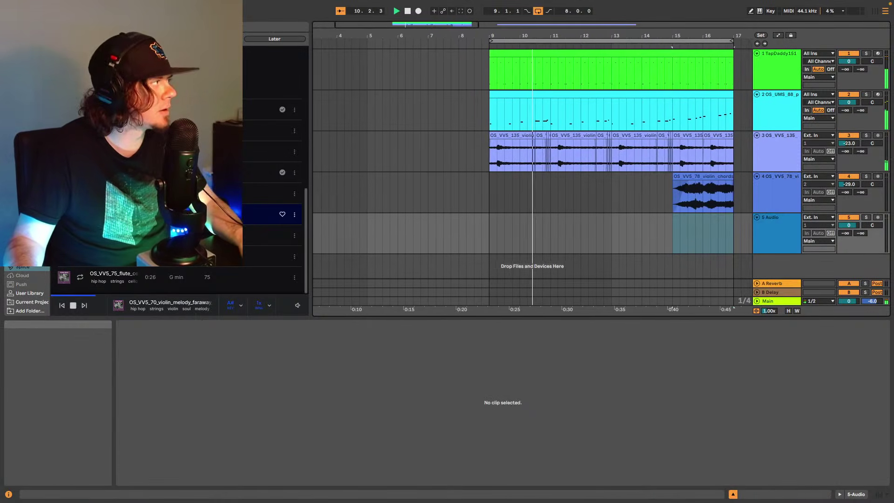
drag(261, 214, 526, 220)
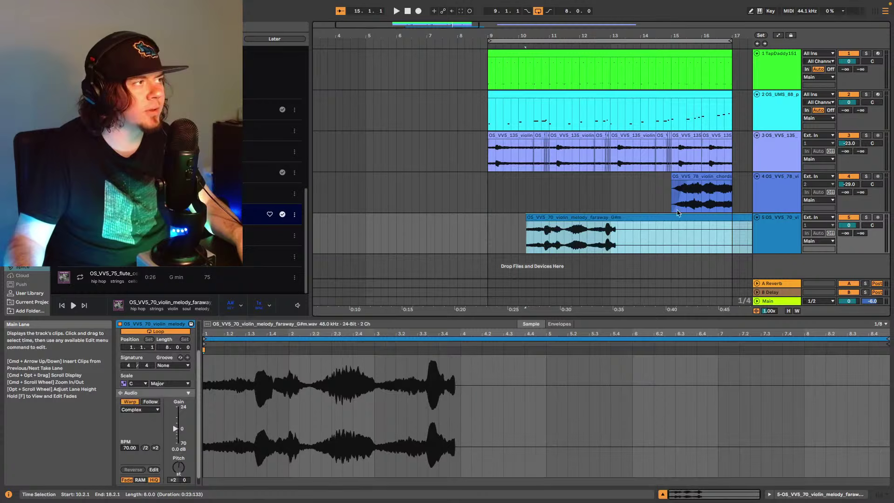
- Split the violin melody clip at 16.3, trim the first part back to 15.3, and fade the edges around the gap
click(674, 237)
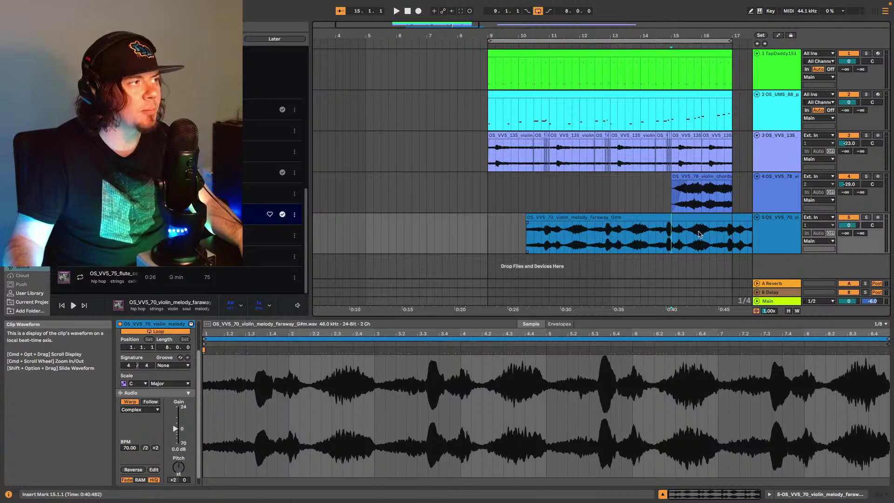
key(super+e)
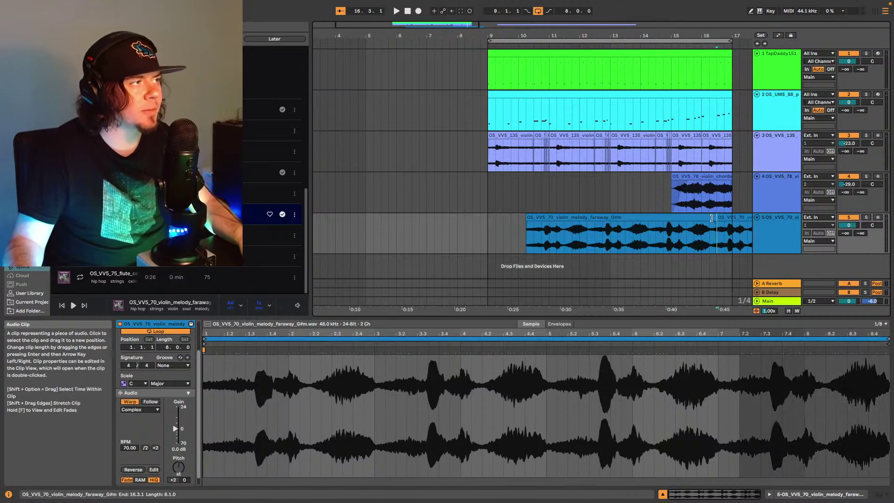
drag(716, 227, 673, 227)
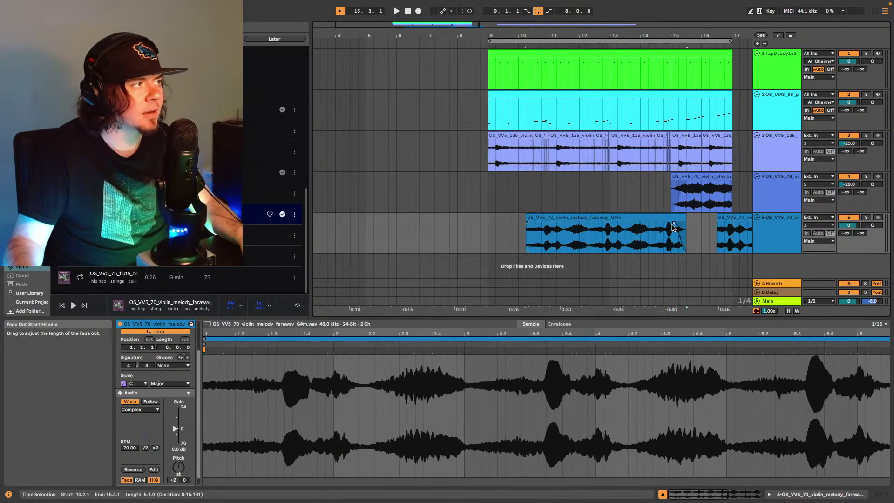
click(721, 226)
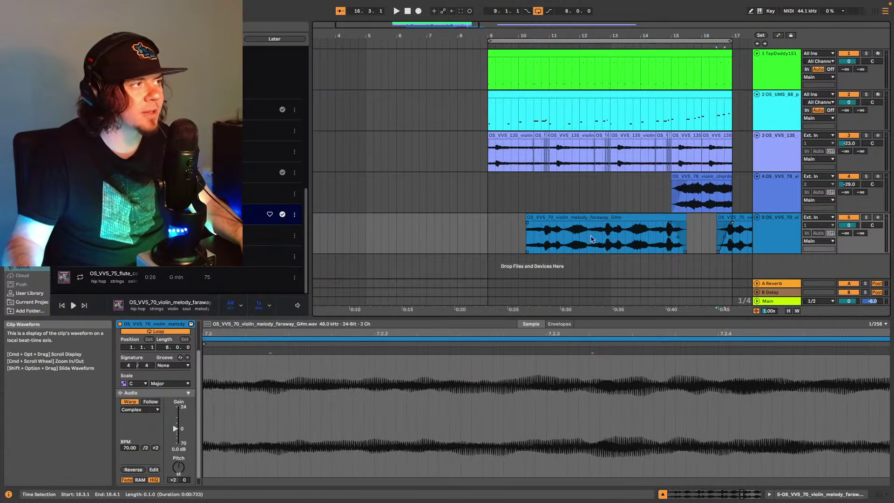
- Move the main violin melody clip to start at bar 9 and listen to it against the beat
click(493, 233)
scroll(493, 233, left, 2)
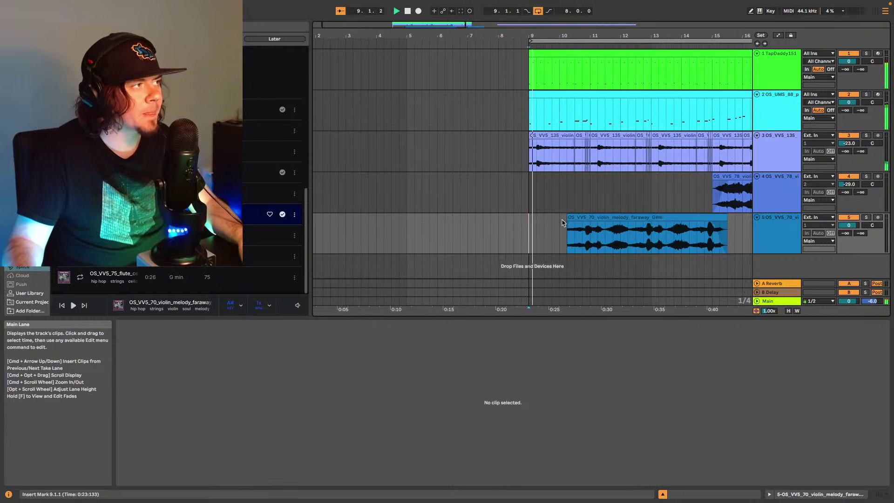
drag(562, 228, 514, 218)
key(space)
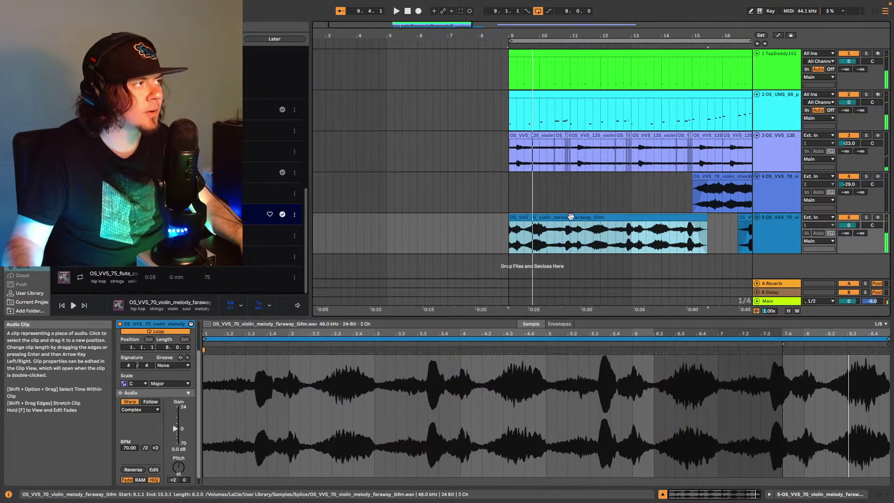
mouse_move(511, 217)
mouse_down()
mouse_move(537, 221)
mouse_move(511, 218)
mouse_up()
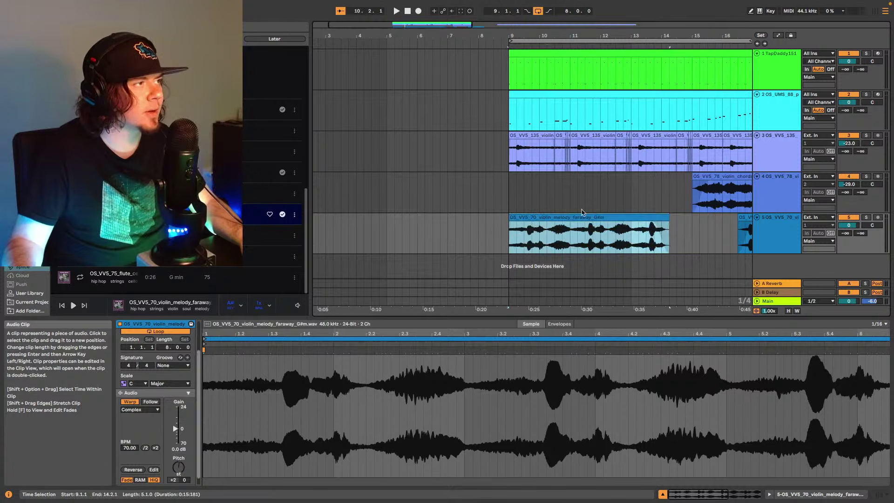
drag(443, 25, 440, 19)
key(space)
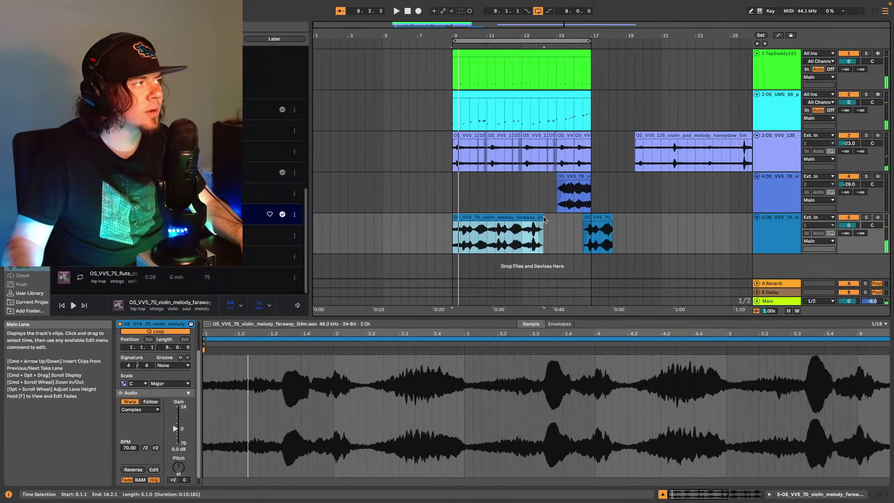
- Extend the violin melody clip's end to bar 17 and delete the leftover piece after it
drag(544, 221, 602, 219)
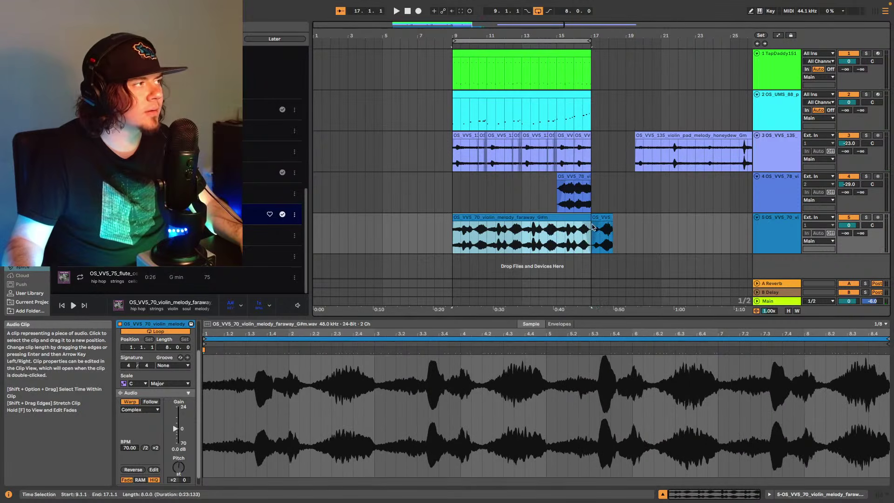
click(593, 226)
key(Delete)
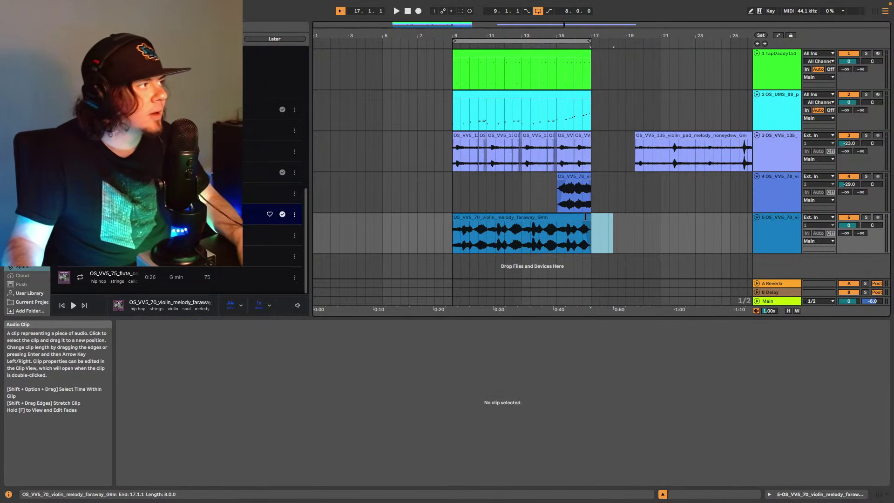
- Cut the violin melody out between 15.3 and 16.3, with a fade-out before the gap and a fade-in after it
click(587, 218)
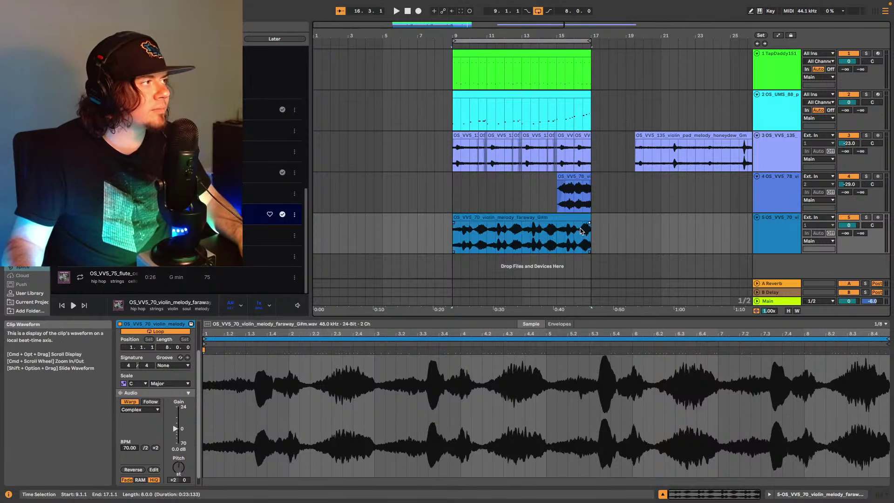
drag(582, 231, 564, 225)
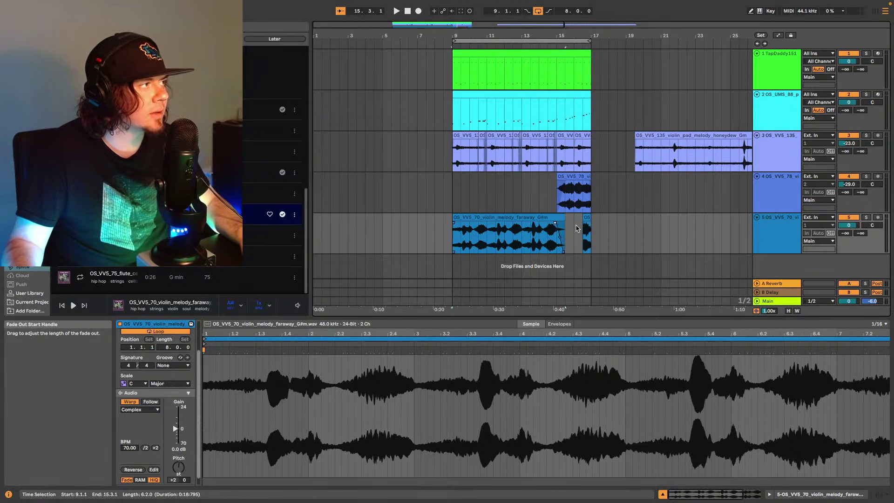
click(594, 78)
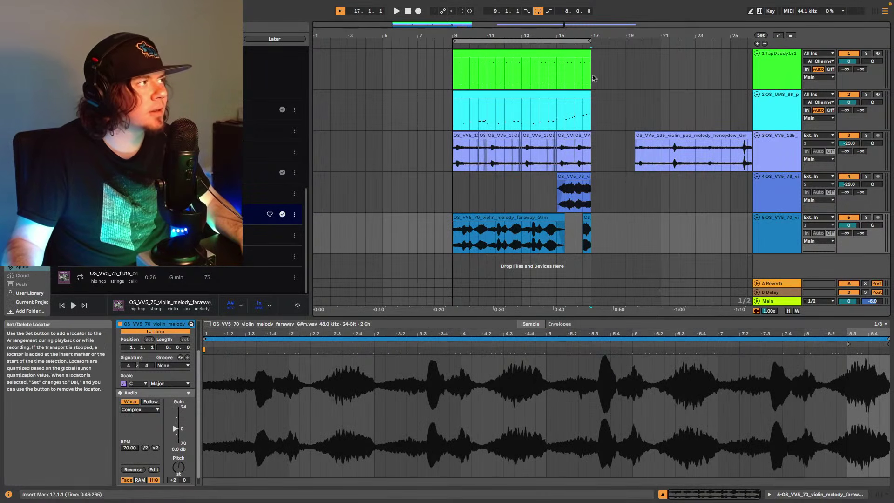
drag(538, 28, 535, 38)
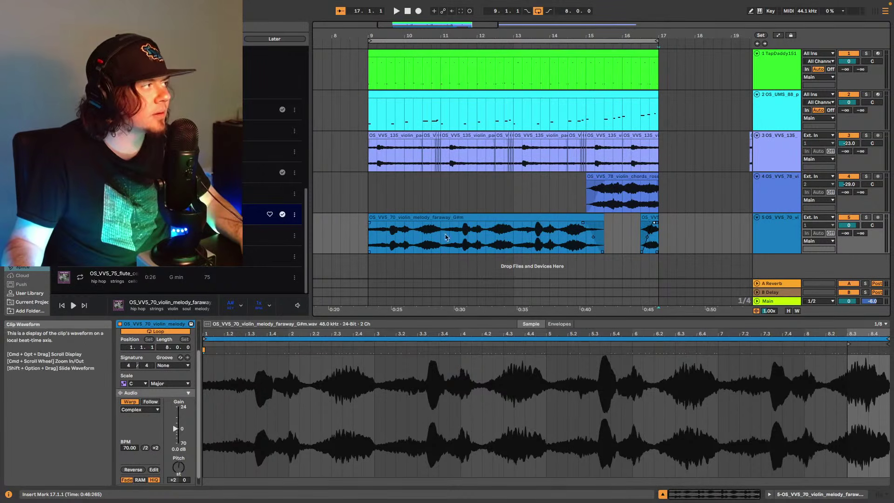
- Lower the violin melody track to -18 dB during playback from bar 9, and pan it 11L and the violin pad track 11R
click(447, 218)
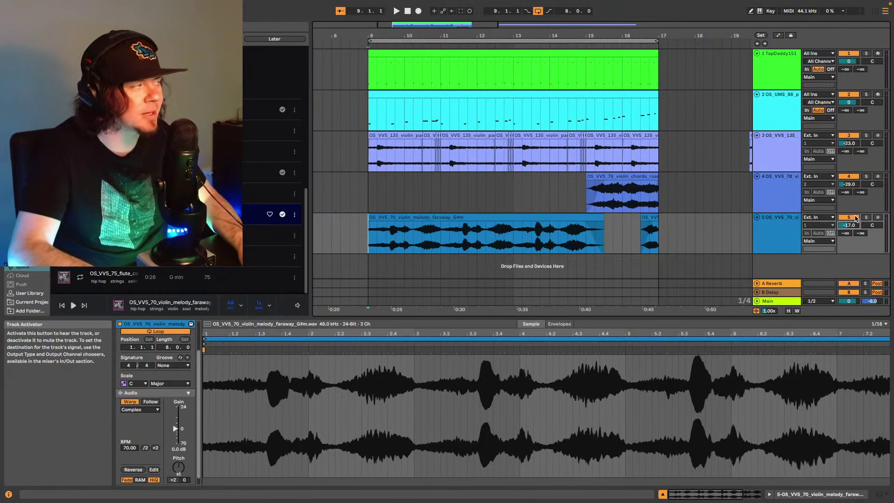
key(space)
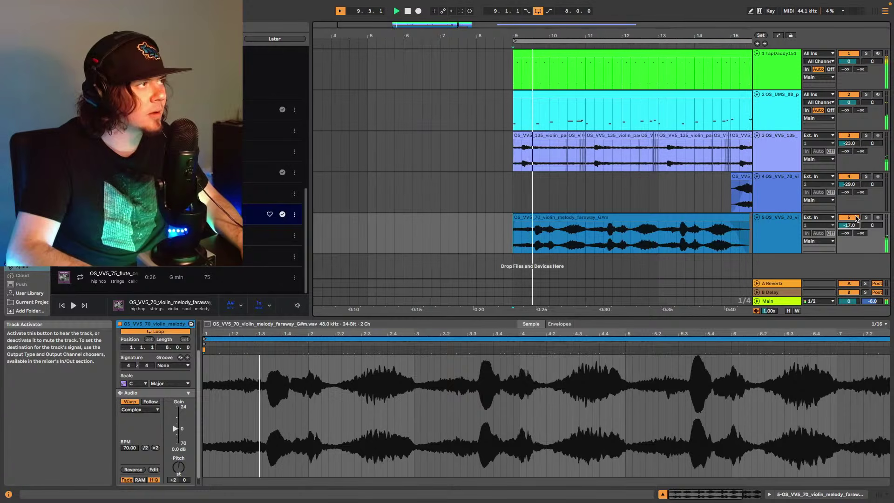
scroll(848, 225, down, 1)
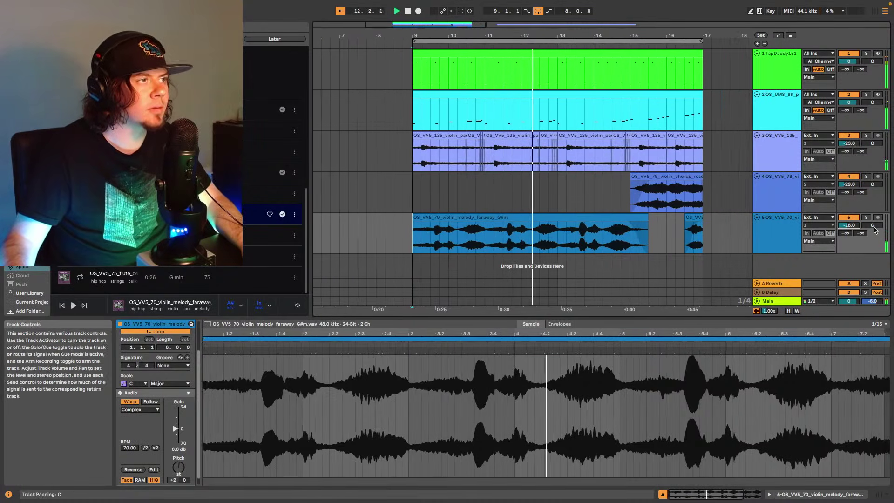
drag(874, 229, 874, 237)
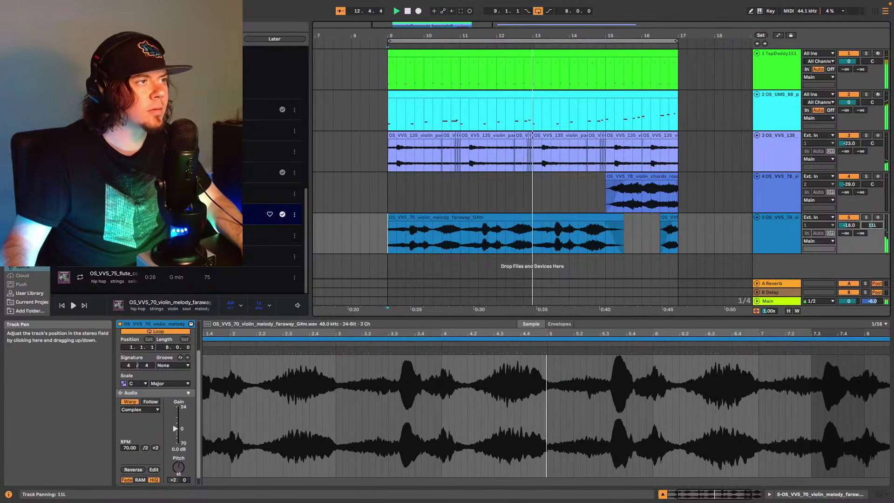
drag(872, 143, 872, 133)
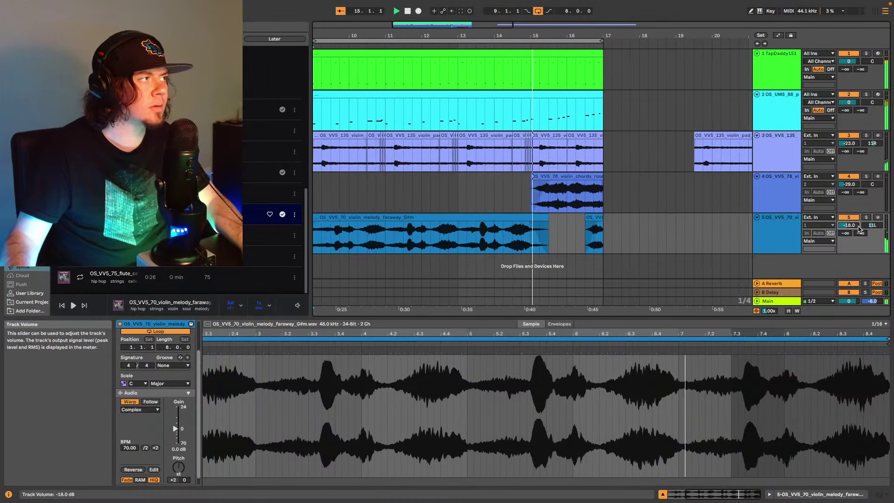
- Set the violin melody track's volume to -23 dB and the violin pad track's volume to -22 dB
scroll(858, 228, down, 2)
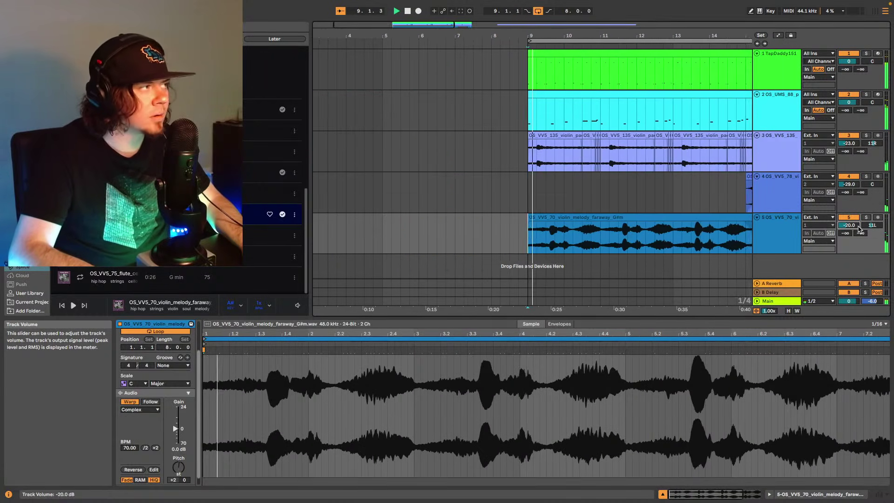
scroll(859, 228, down, 4)
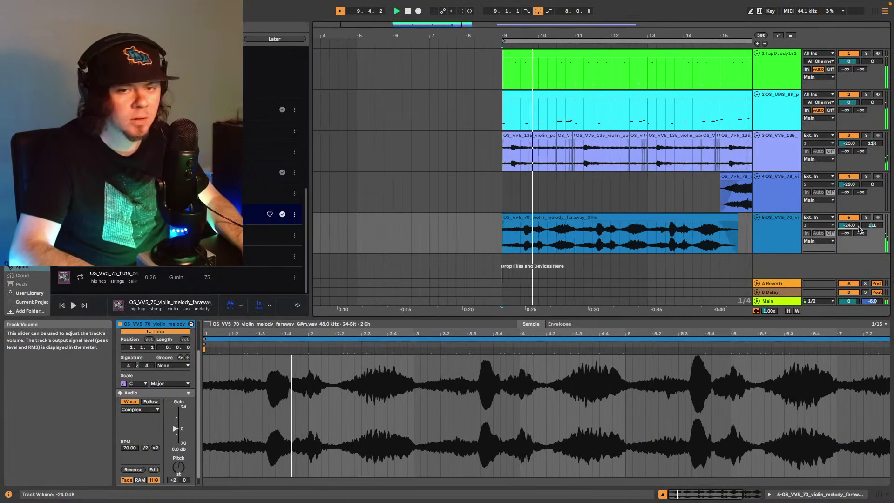
scroll(859, 228, up, 1)
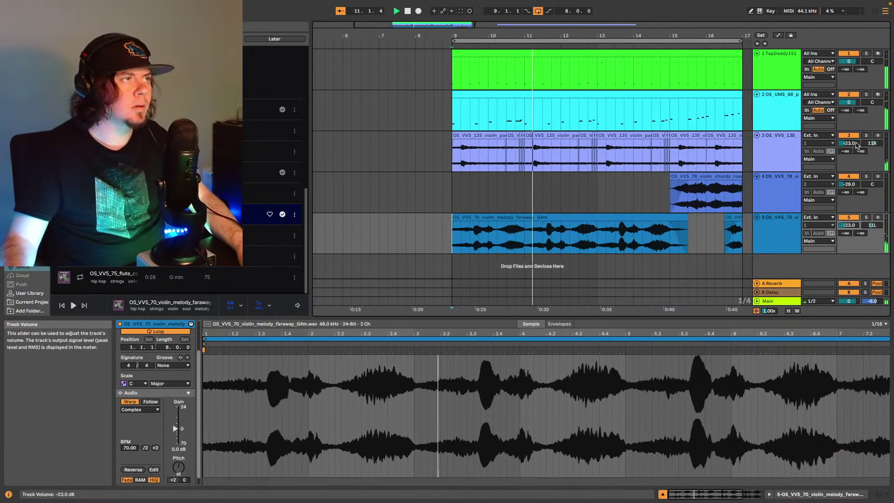
scroll(852, 145, up, 1)
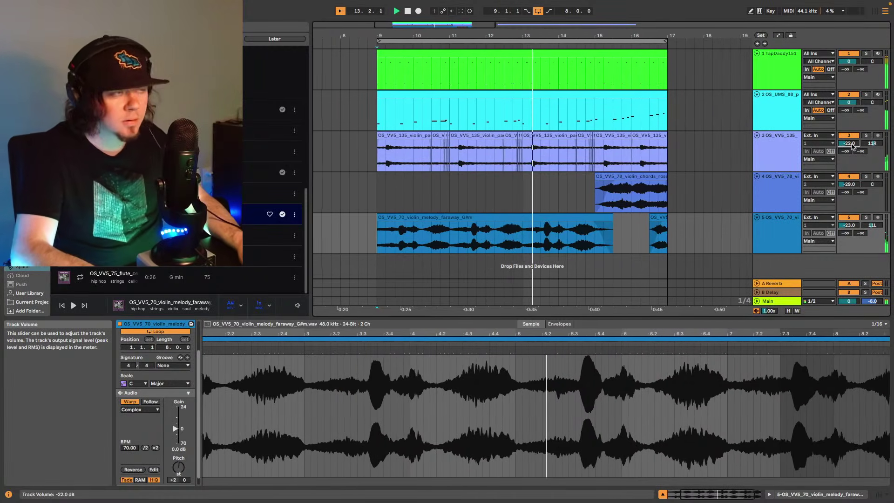
- Pan the violin pad track to 20R
scroll(872, 143, up, 3)
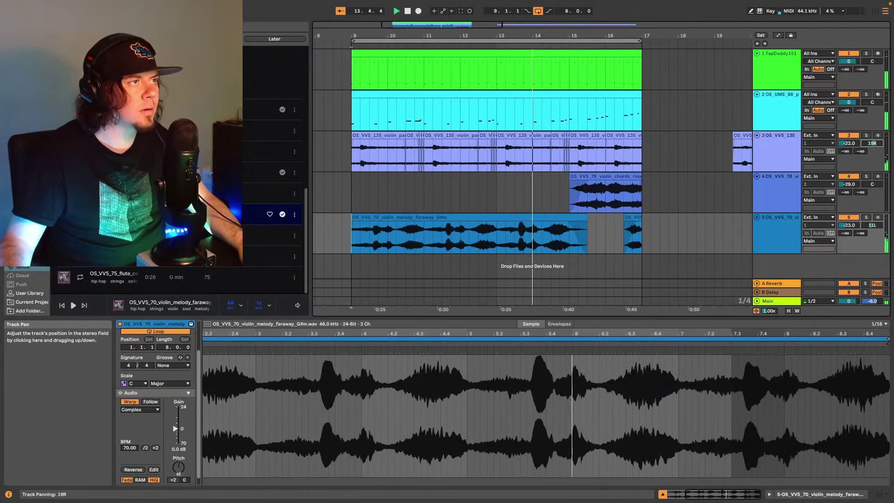
scroll(871, 143, up, 1)
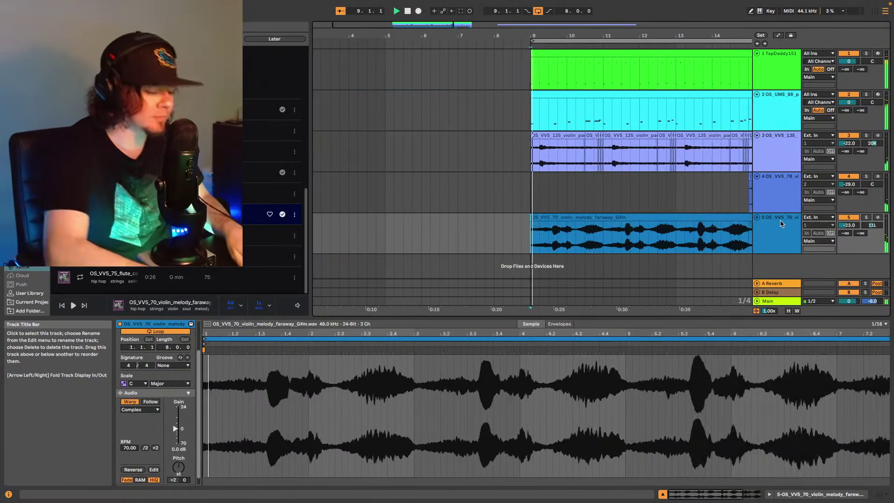
- Add a new MIDI track with the Purity instrument and load its AnA BassGuitar preset from the Bass Guitar category
key(super+shift+t)
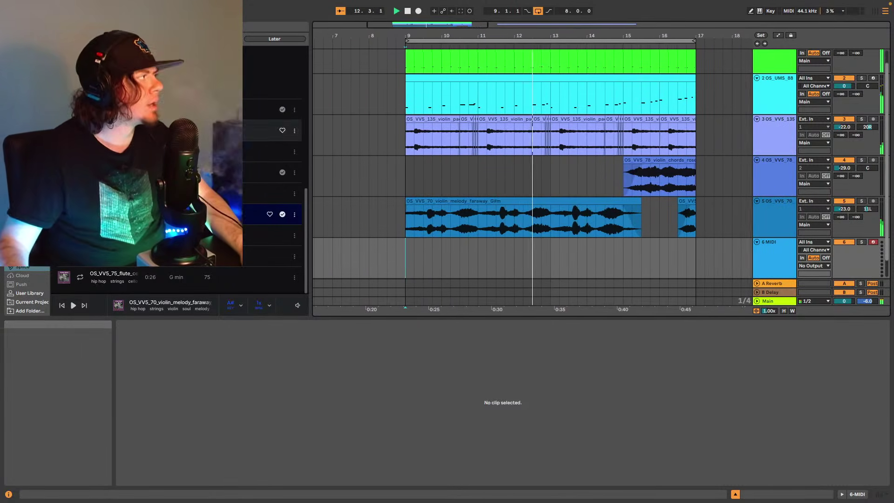
click(55, 311)
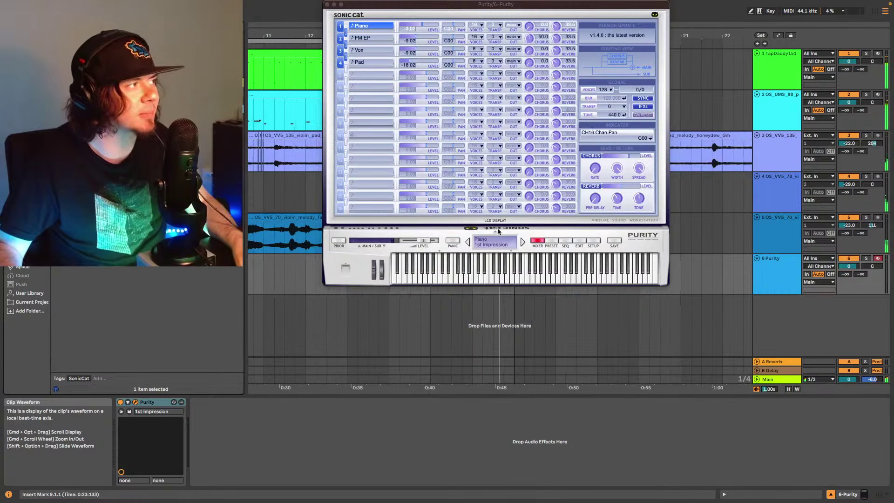
click(552, 240)
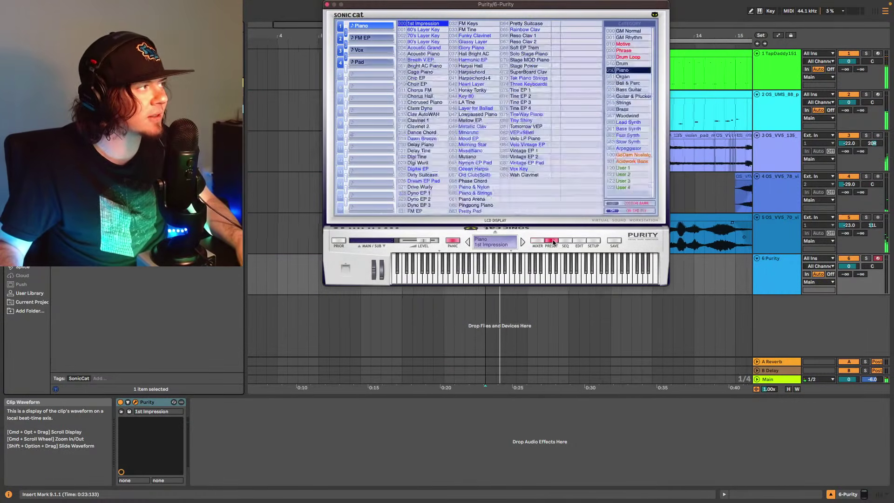
click(628, 89)
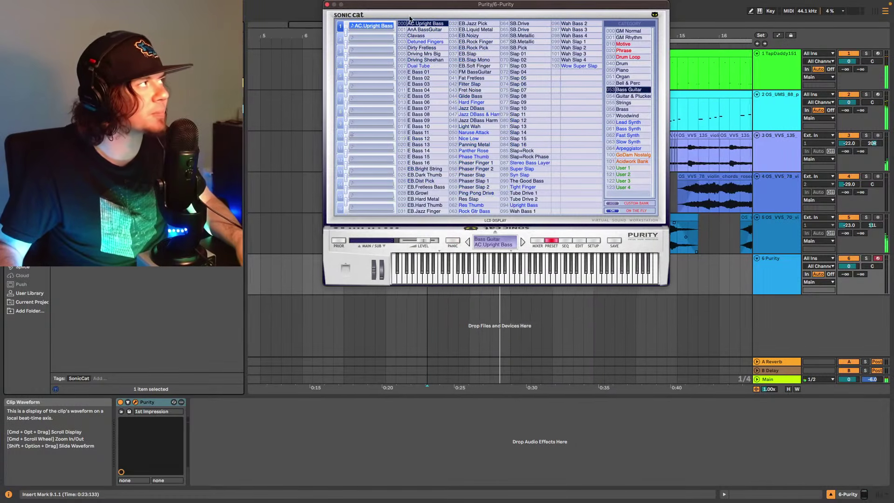
drag(435, 8, 480, 49)
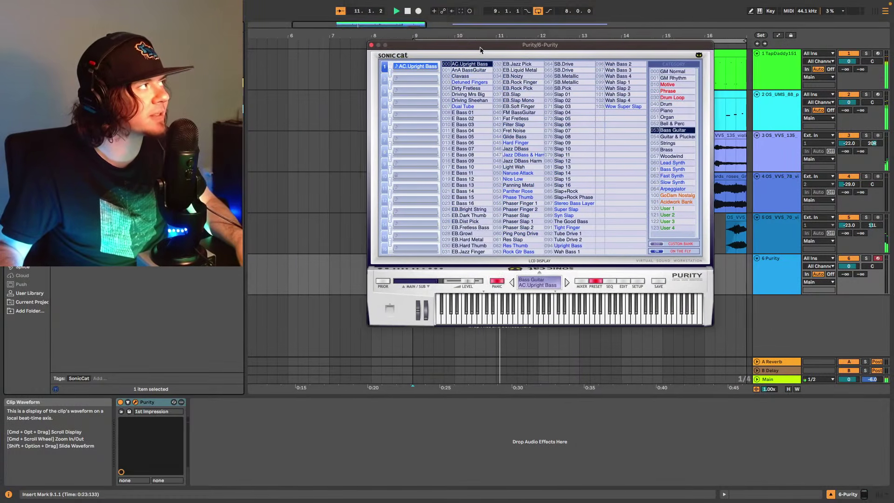
click(470, 70)
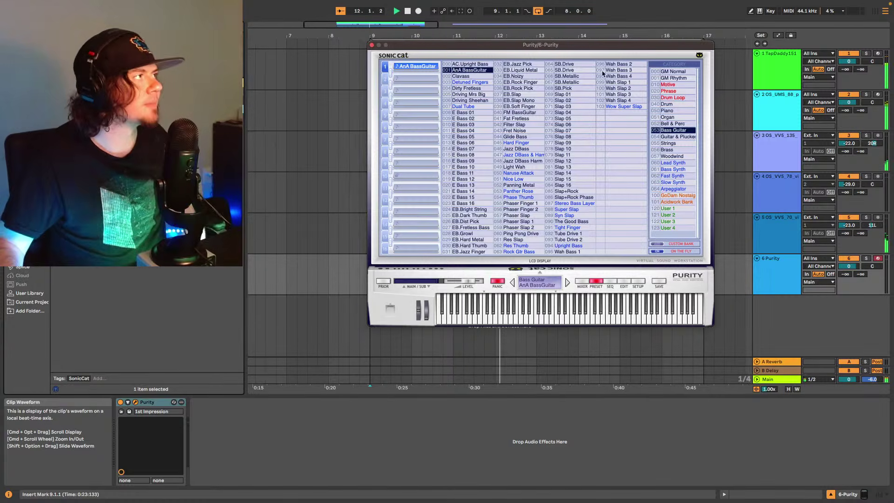
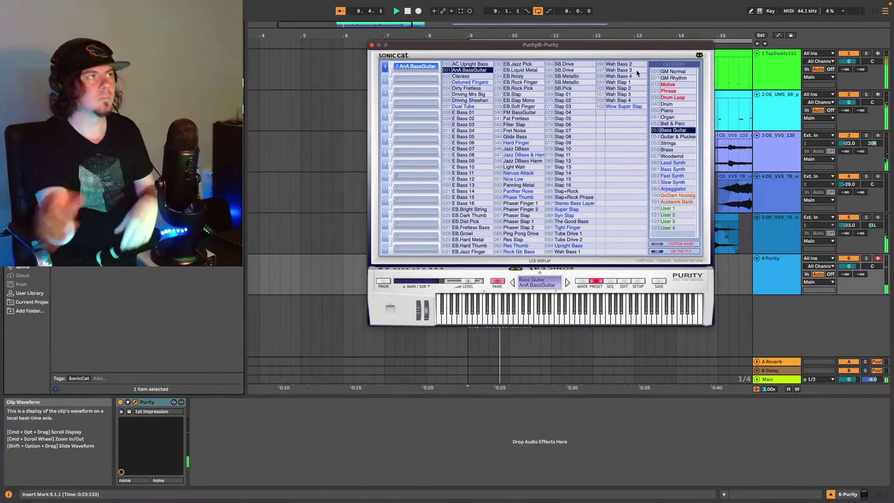
click(372, 45)
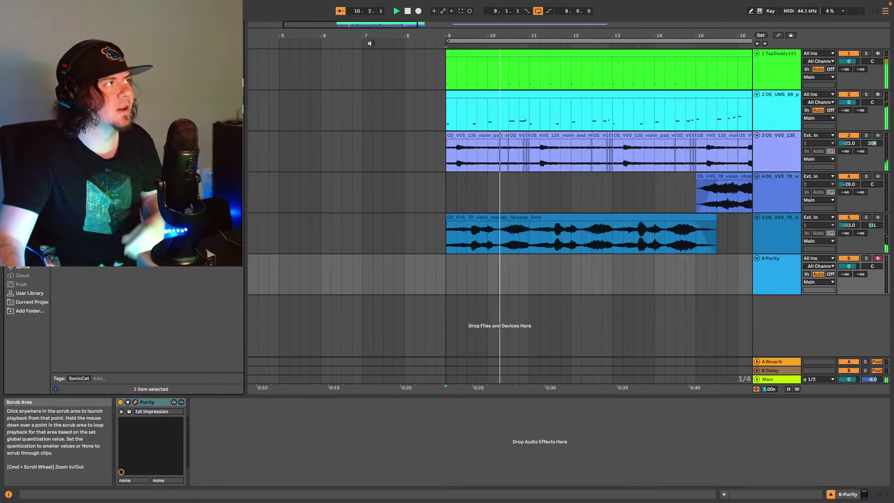
- Record the bass line on the Purity track from bar 9 to bar 18 over the playing beat
click(460, 10)
key(space)
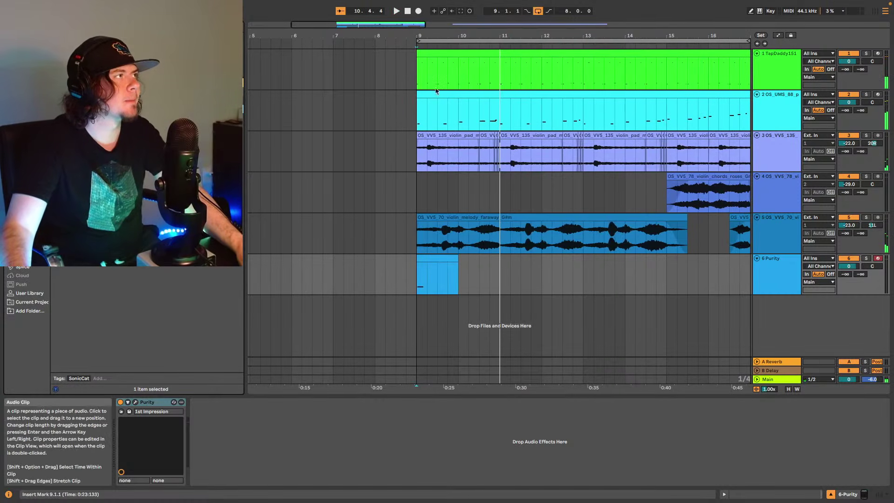
drag(577, 23, 579, 27)
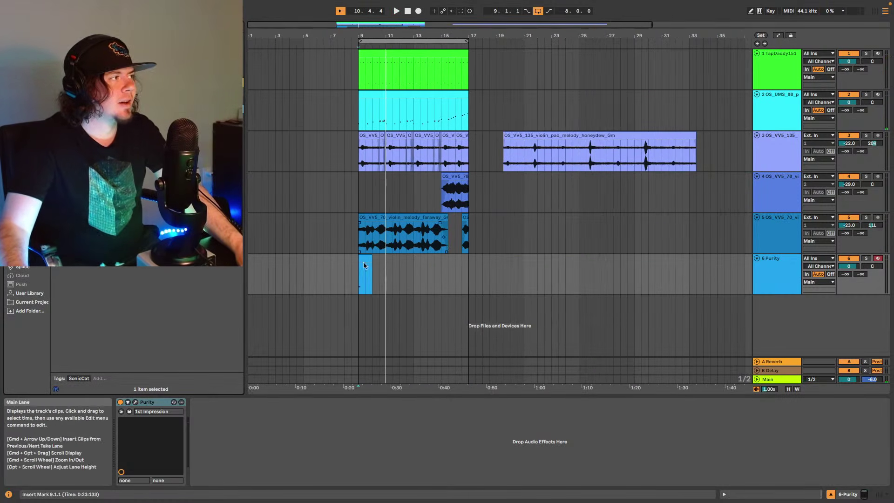
mouse_move(362, 258)
mouse_down()
mouse_move(473, 258)
mouse_move(348, 263)
mouse_up()
key(space)
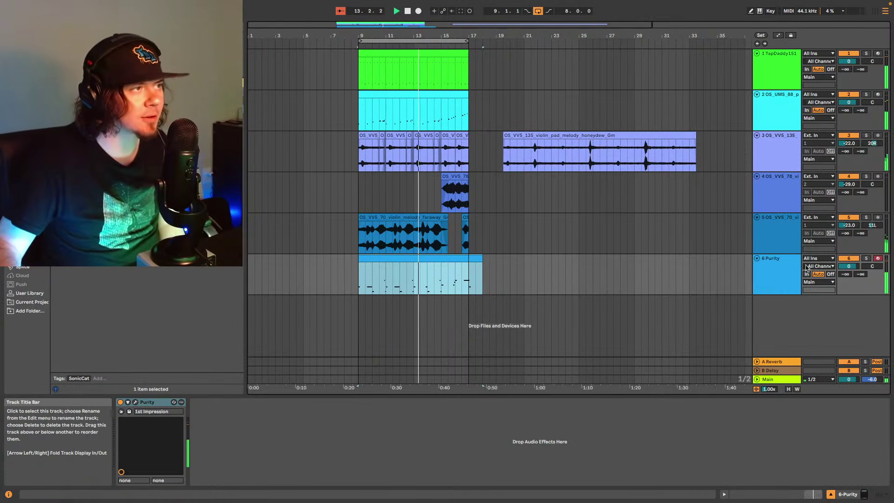
- Lower the Purity track's volume to -3 dB and add the UADx LA-2A Tube Compressor to it
drag(854, 268, 852, 269)
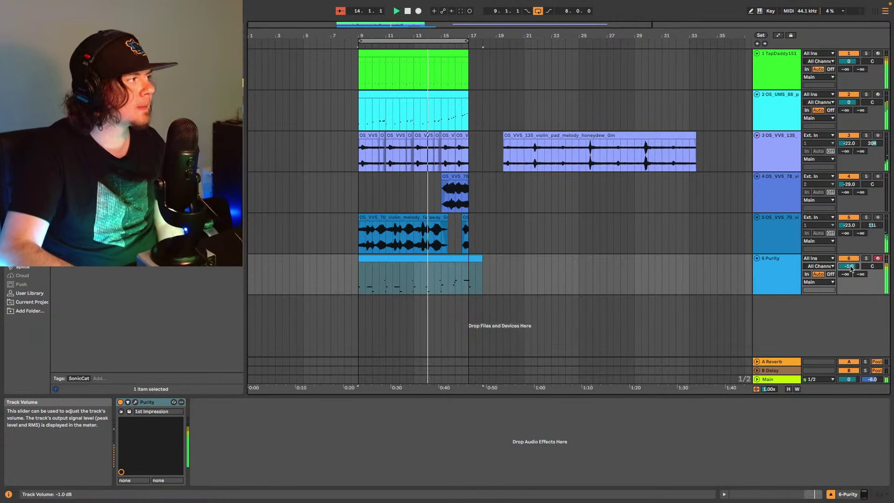
scroll(851, 268, down, 1)
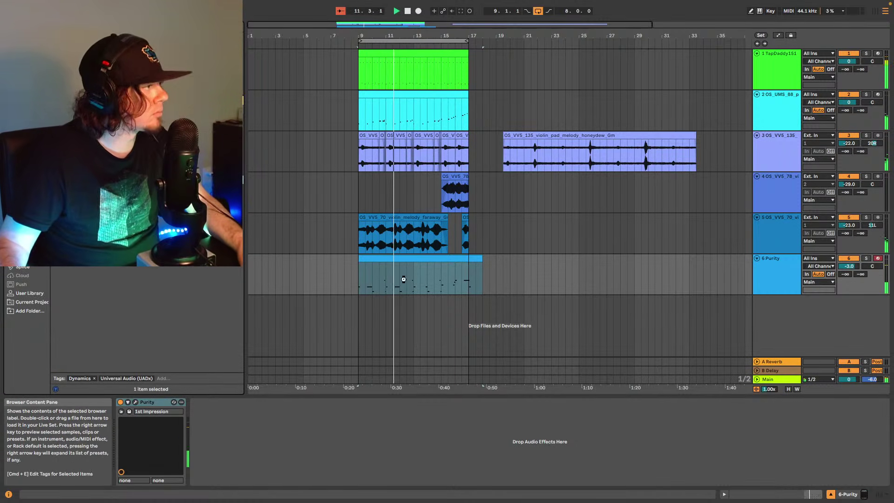
drag(403, 279, 404, 280)
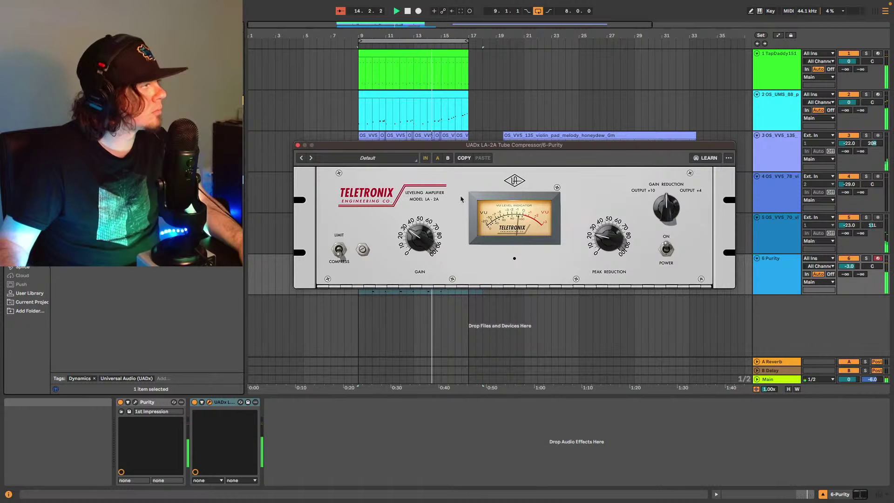
click(298, 145)
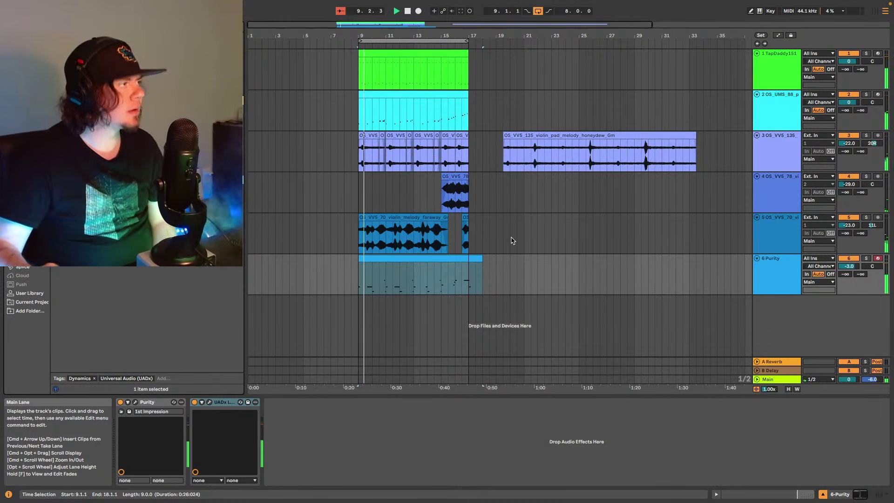
- Shorten the bass clip's end to bar 17 and add an empty MIDI track below the Purity track
drag(483, 260, 468, 260)
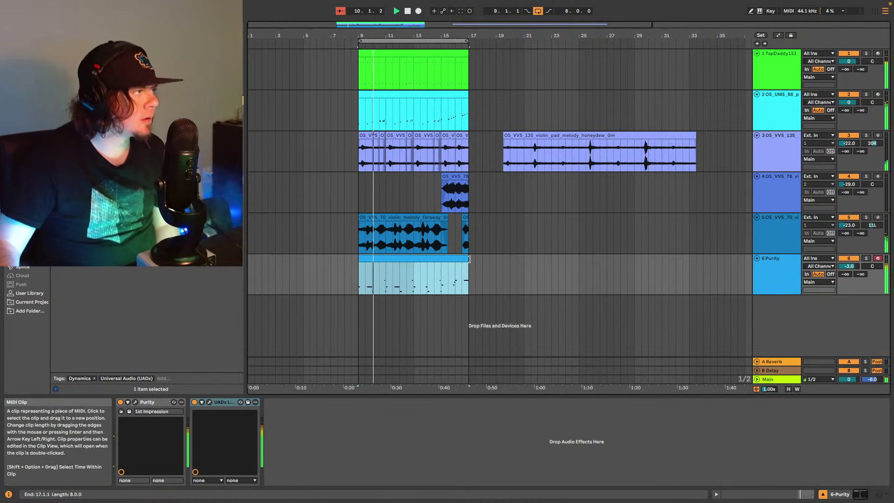
click(780, 277)
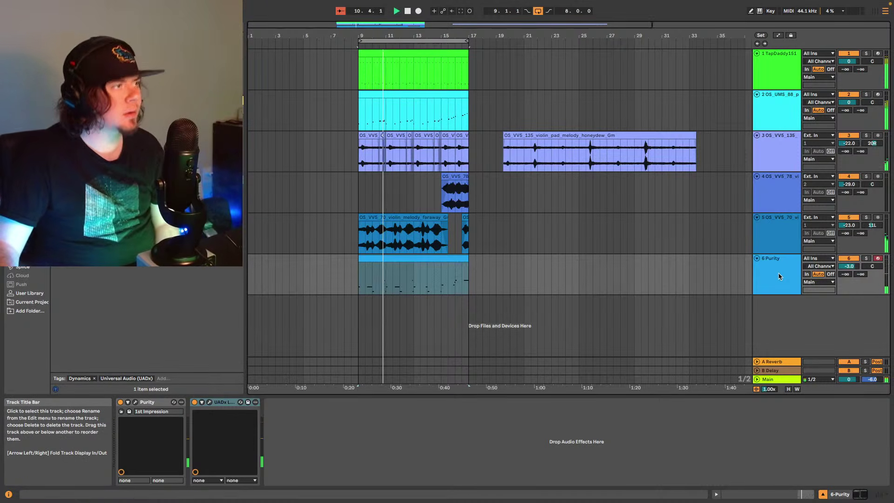
key(ctrl+shift+t)
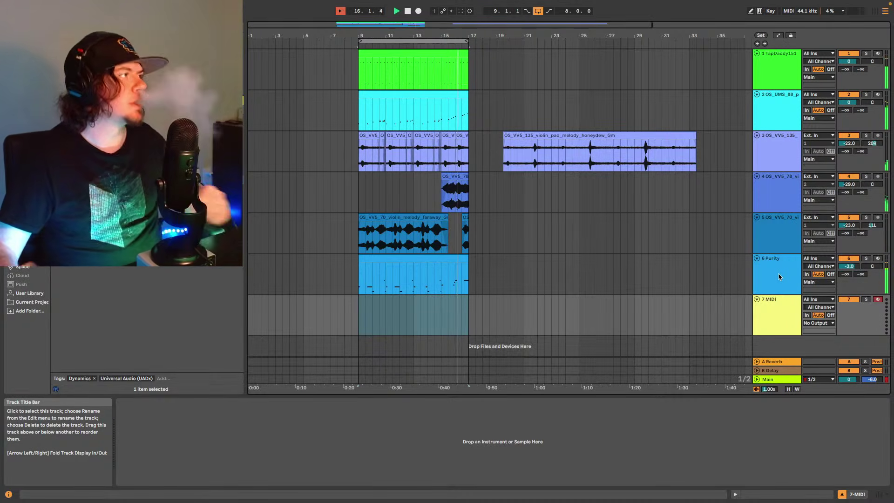
- Delete the leftover violin pad clip between 19.3 and 33.3
click(541, 136)
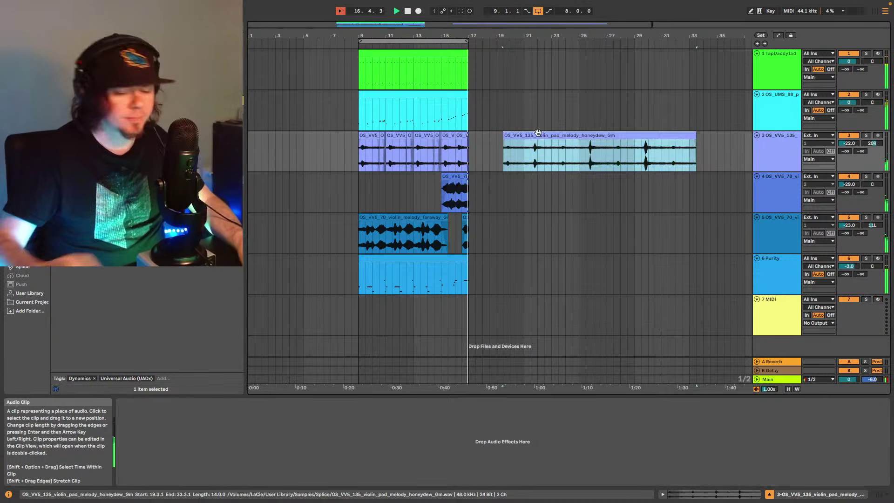
key(Delete)
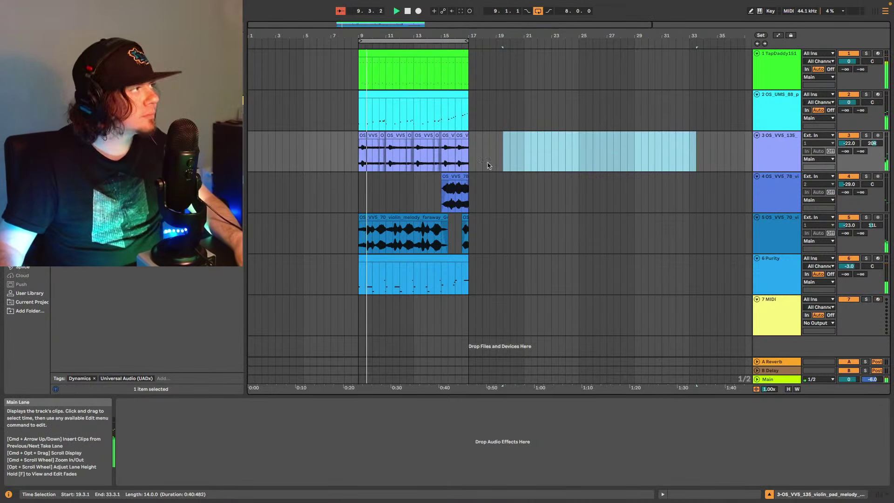
click(472, 153)
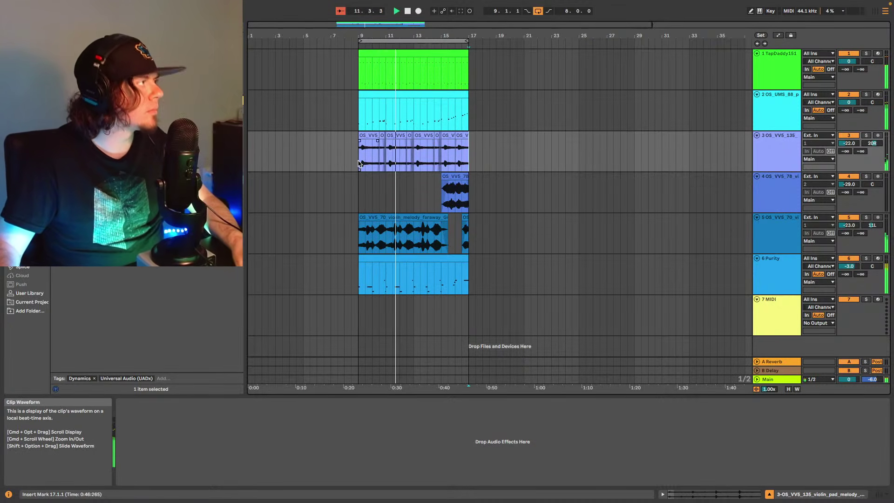
- Duplicate the piano and violin pad clips from bars 9–17 to bars 17–25 and switch looping off
drag(363, 164, 465, 95)
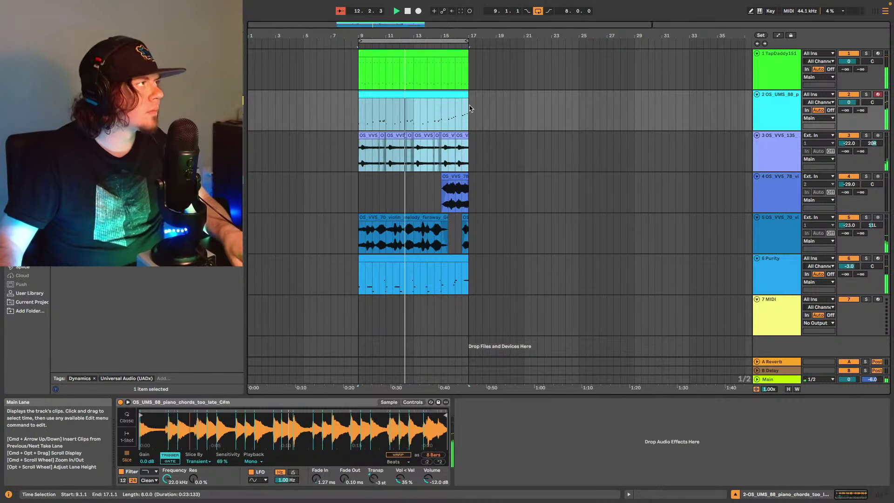
key(super+d)
click(540, 12)
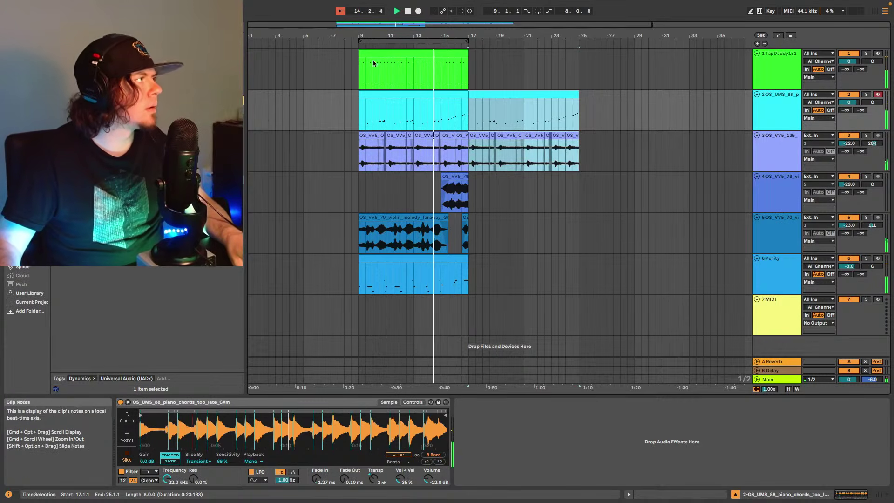
- Duplicate the drum clip to bars 17–25 and trim the copy's start to bar 18
click(458, 53)
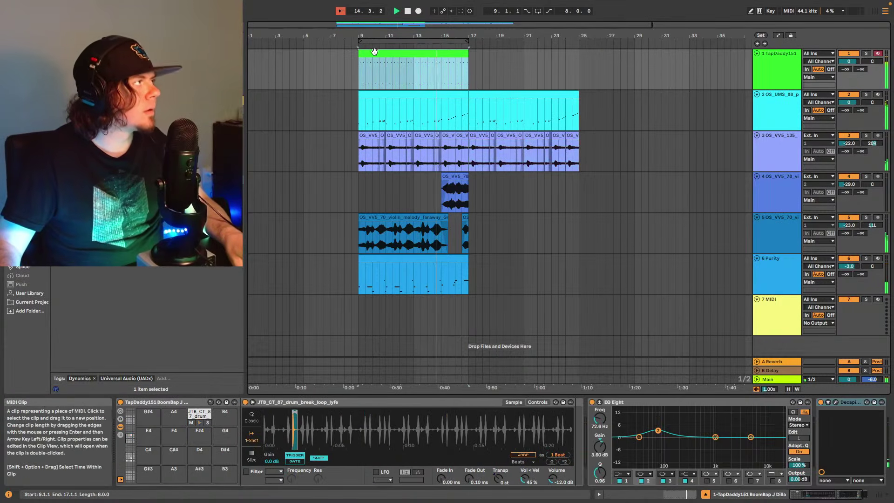
click(469, 70)
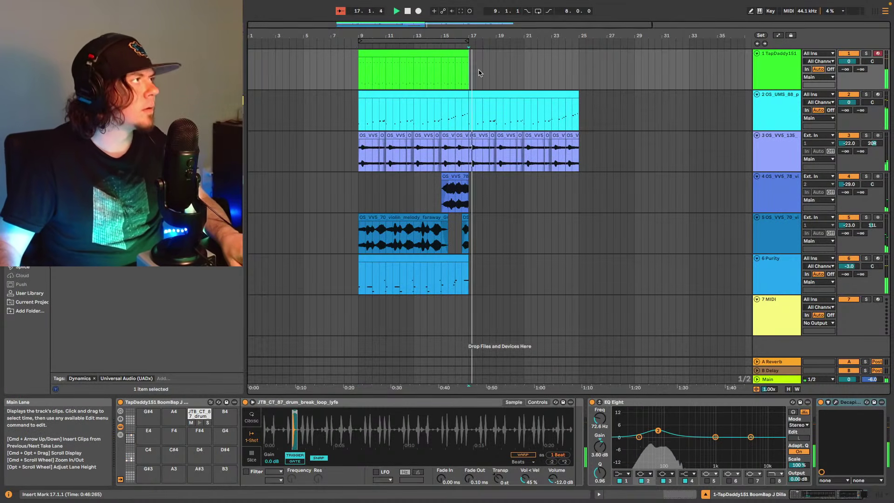
key(super+d)
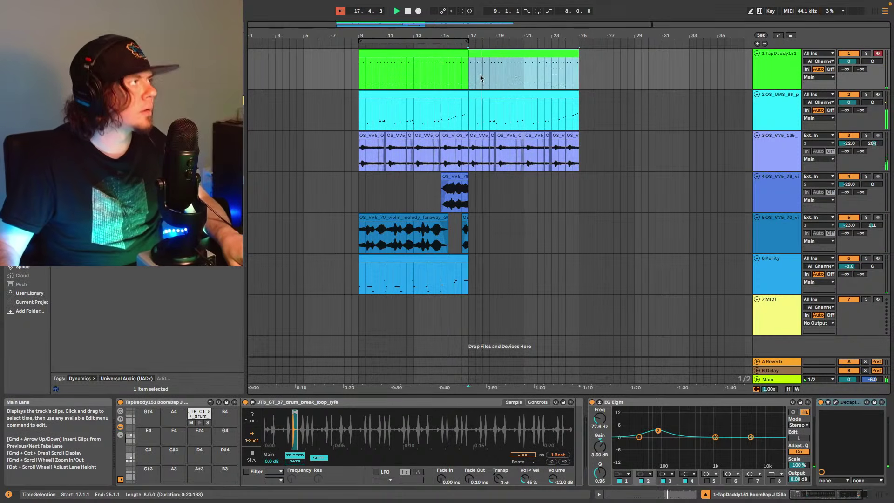
drag(469, 63, 482, 63)
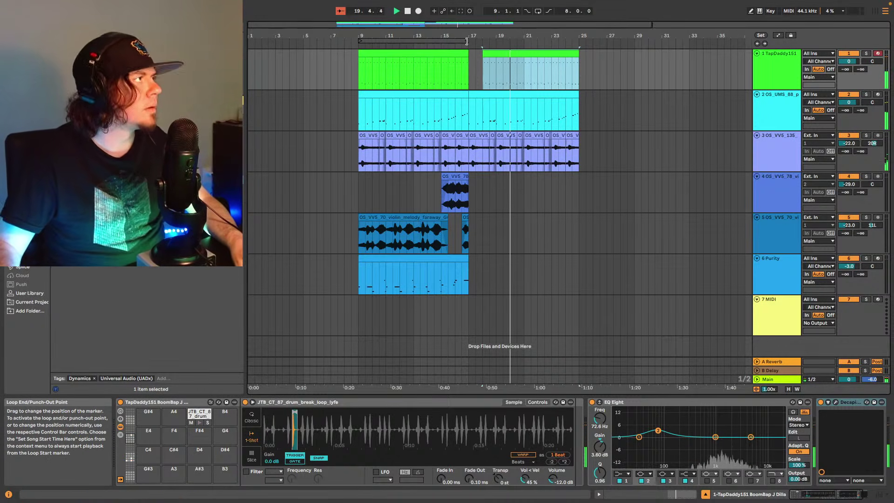
- Extend the loop region to 16 bars, from bar 9 to bar 25, and switch looping on
drag(468, 41, 578, 41)
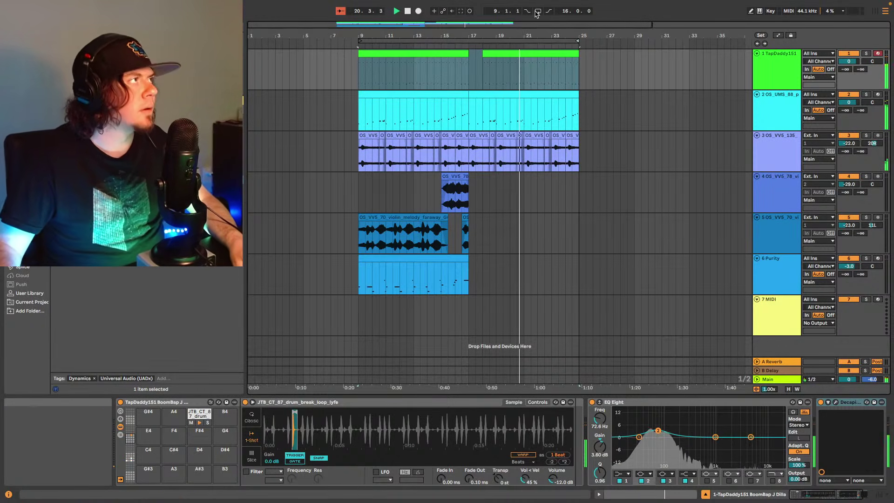
key(super+l)
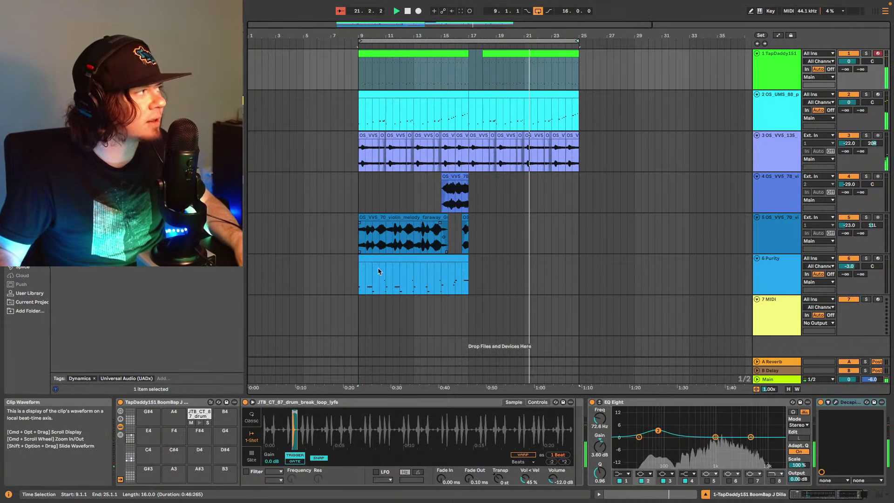
- Open the Cymatics folder inside the Royalty Free Sample Packs in the User Library
drag(359, 279, 463, 49)
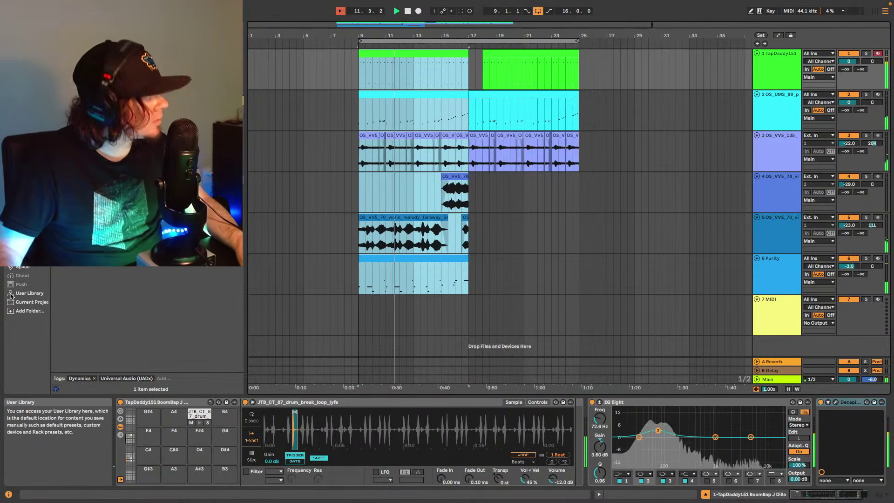
click(28, 294)
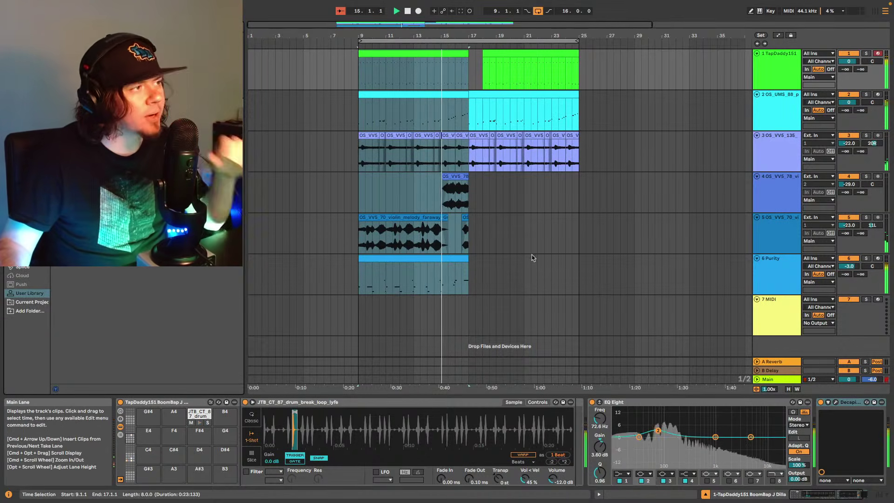
click(724, 273)
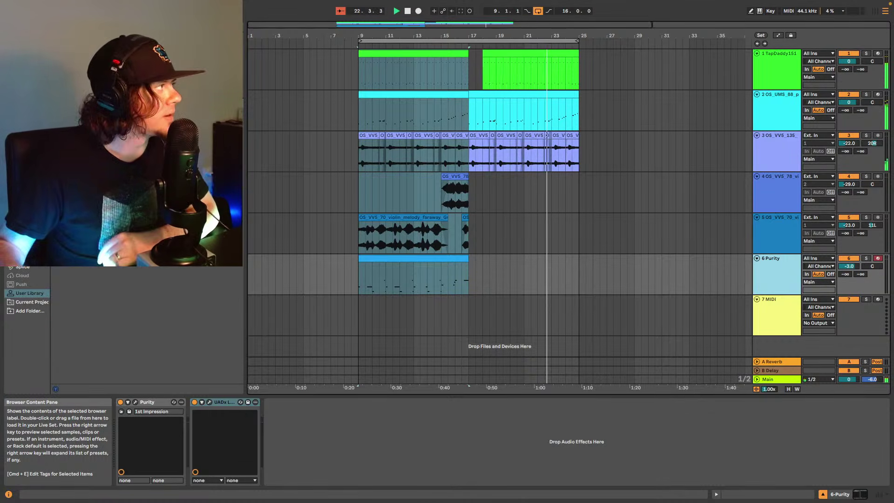
click(29, 293)
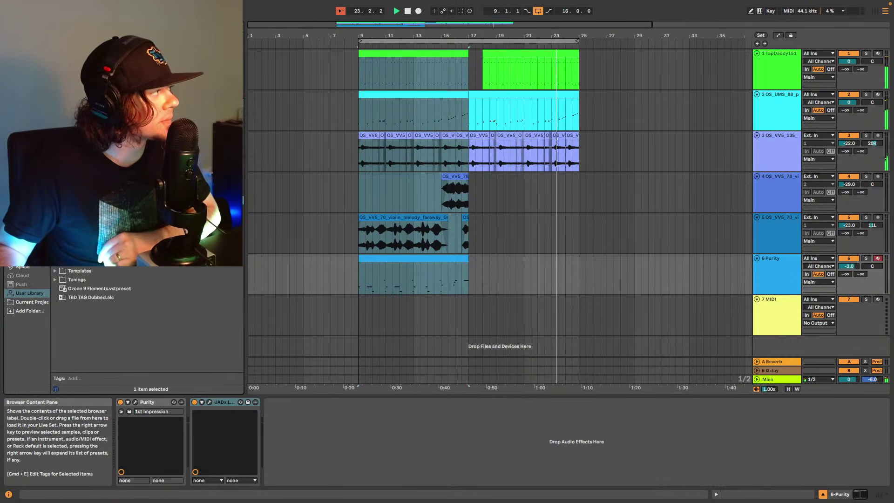
scroll(140, 302, up, 2)
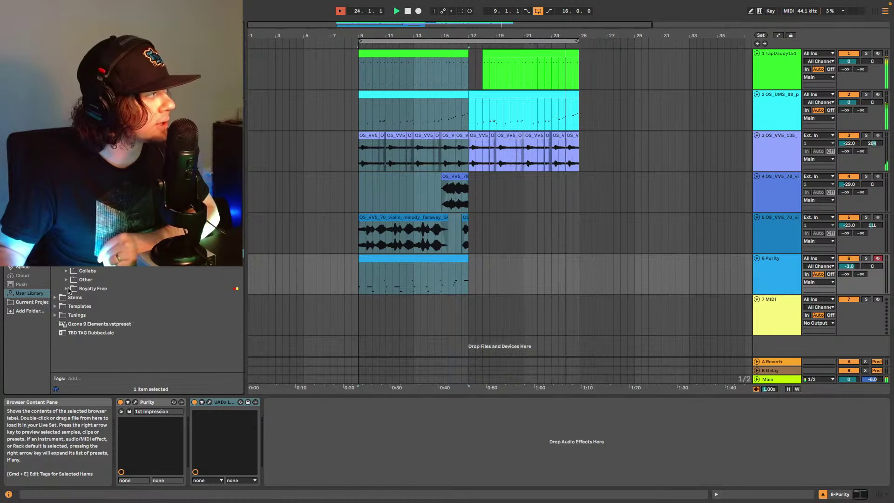
click(67, 289)
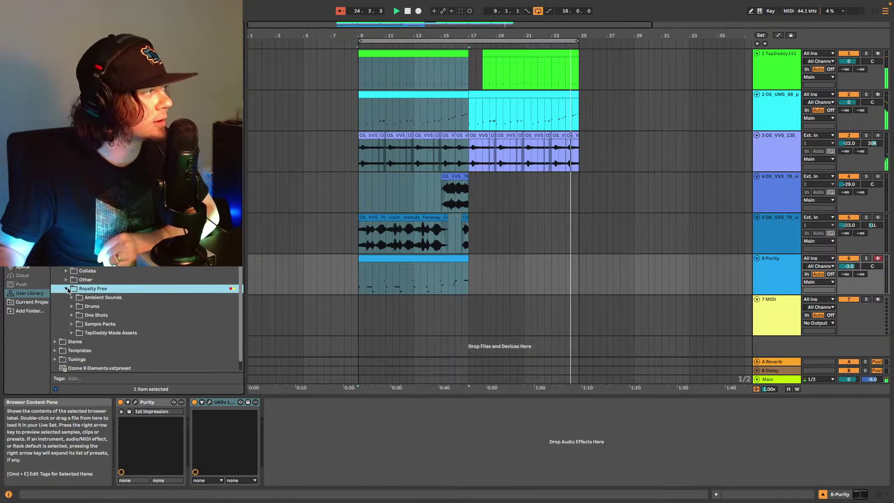
click(73, 324)
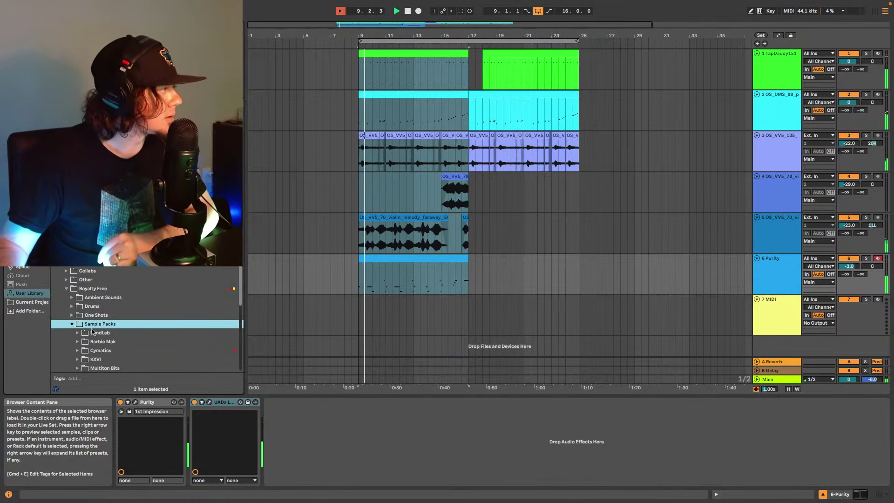
scroll(104, 333, down, 2)
click(78, 322)
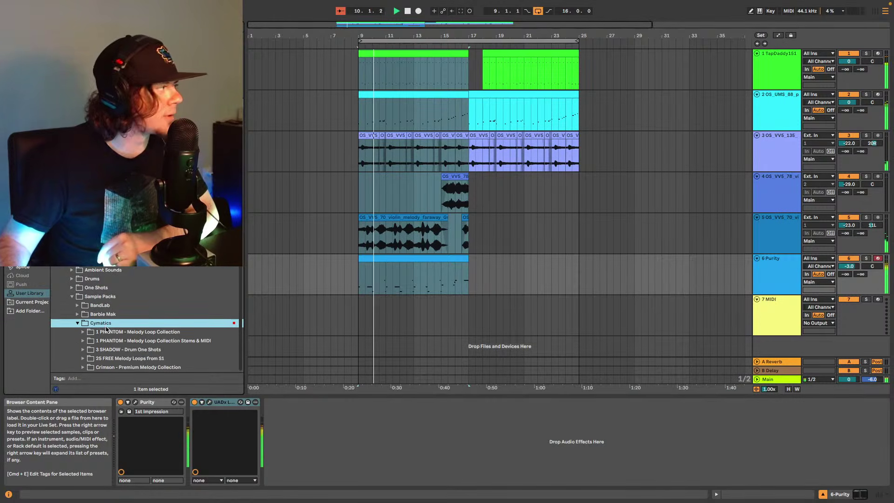
- Browse the Cymatics packs and open the "Cymatics - HERITAGE (Vintage Melodies)" folder
scroll(116, 325, down, 1)
scroll(122, 321, down, 2)
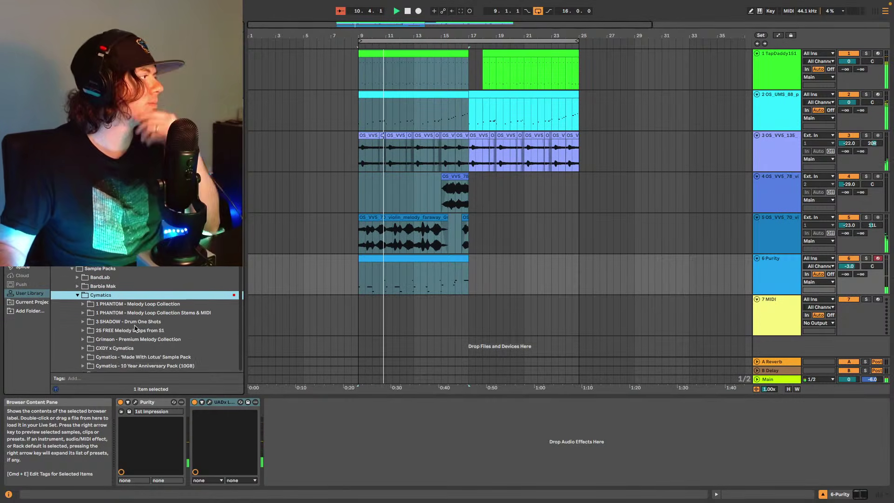
scroll(153, 318, down, 1)
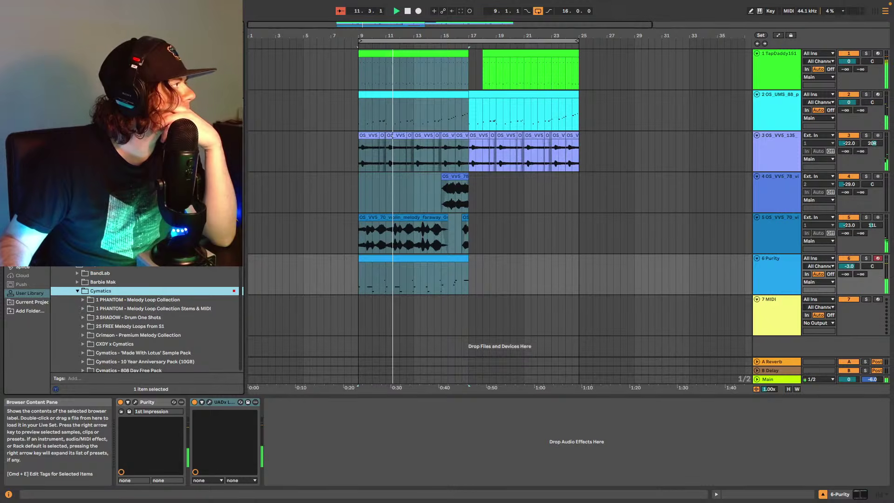
scroll(140, 321, down, 8)
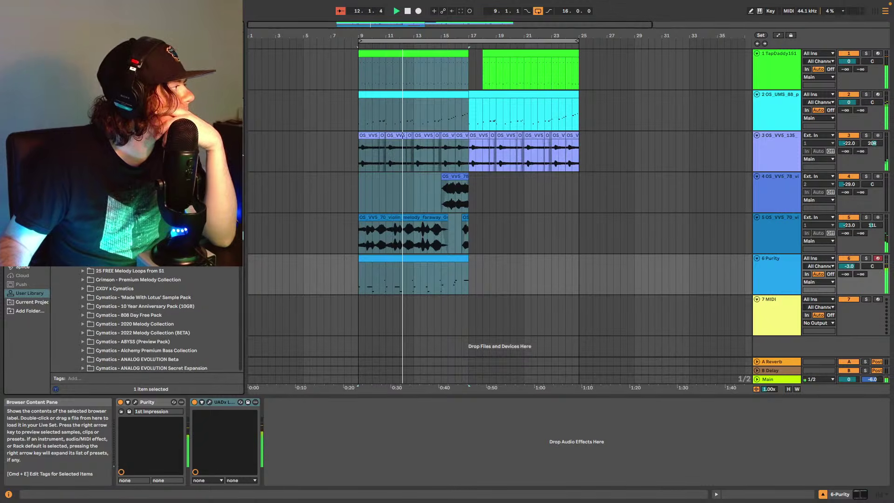
scroll(140, 321, down, 2)
scroll(140, 321, down, 2)
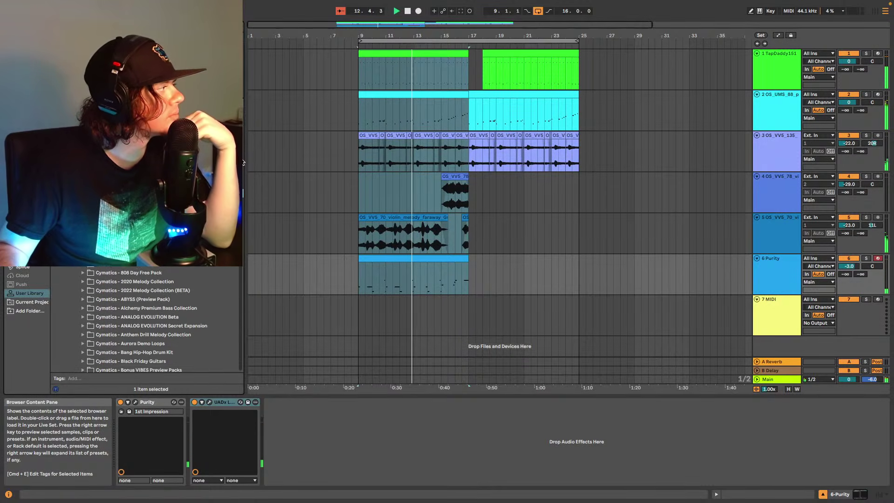
scroll(243, 164, down, 2)
scroll(244, 166, down, 2)
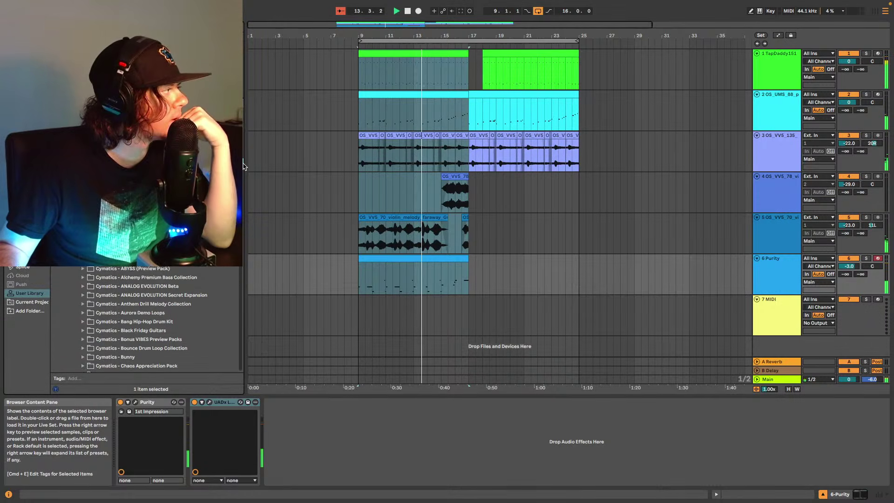
scroll(245, 168, down, 10)
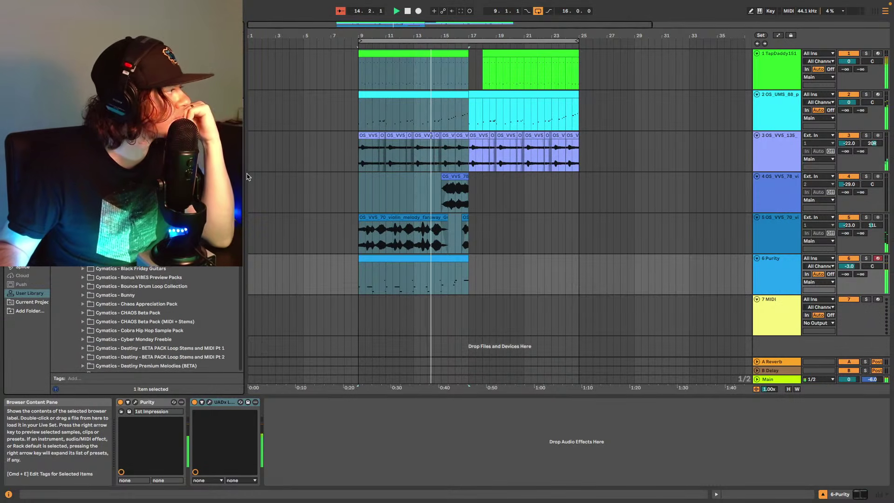
scroll(247, 183, down, 10)
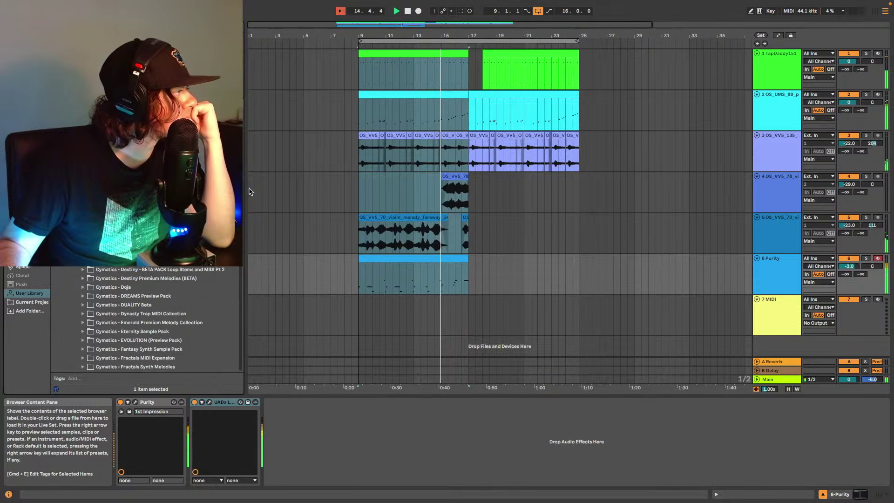
scroll(250, 200, down, 9)
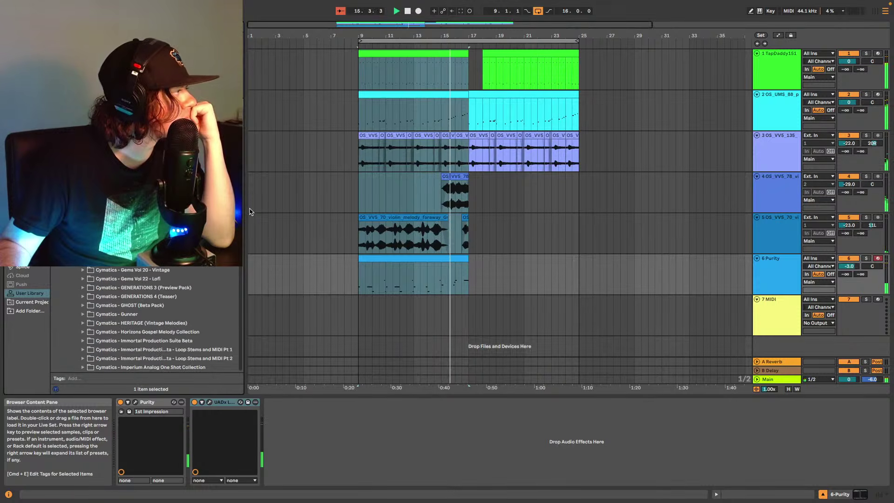
scroll(140, 317, down, 1)
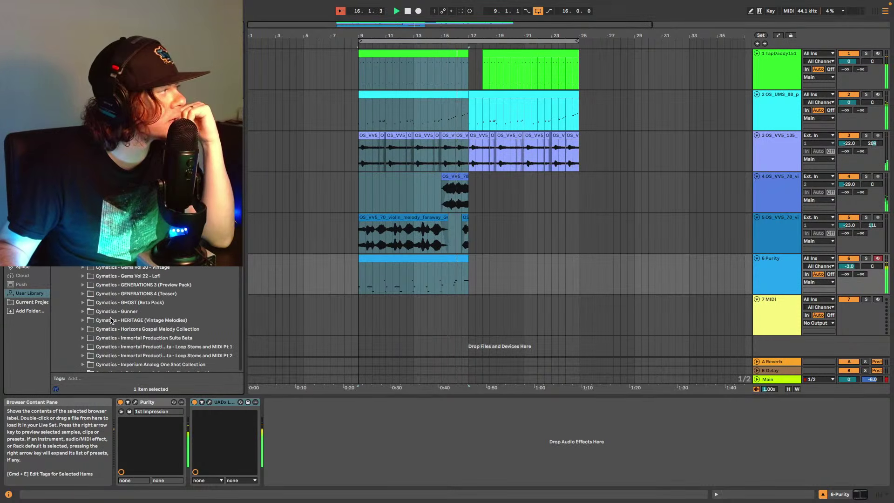
click(85, 321)
- Preview the Intersections - 72 BPM G# Min loop and then its Strings stem from the Loop Stems & MIDI folder
scroll(132, 307, down, 4)
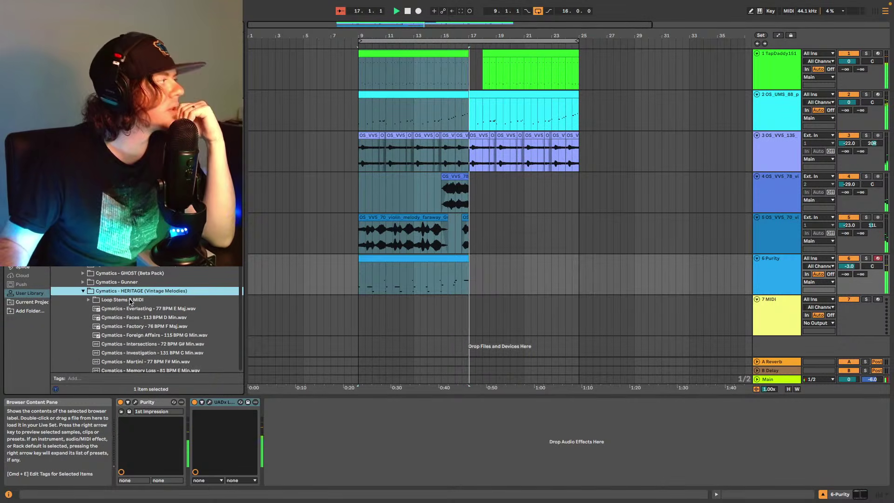
scroll(173, 318, down, 2)
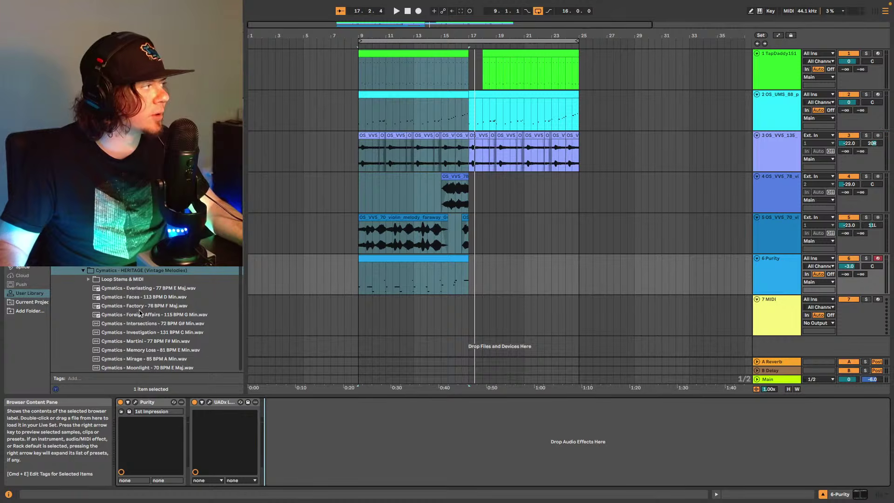
scroll(139, 313, down, 6)
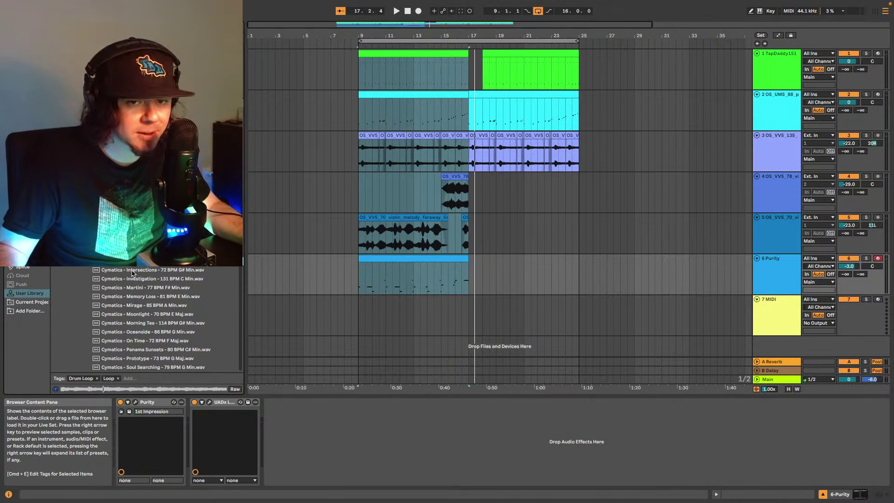
click(131, 270)
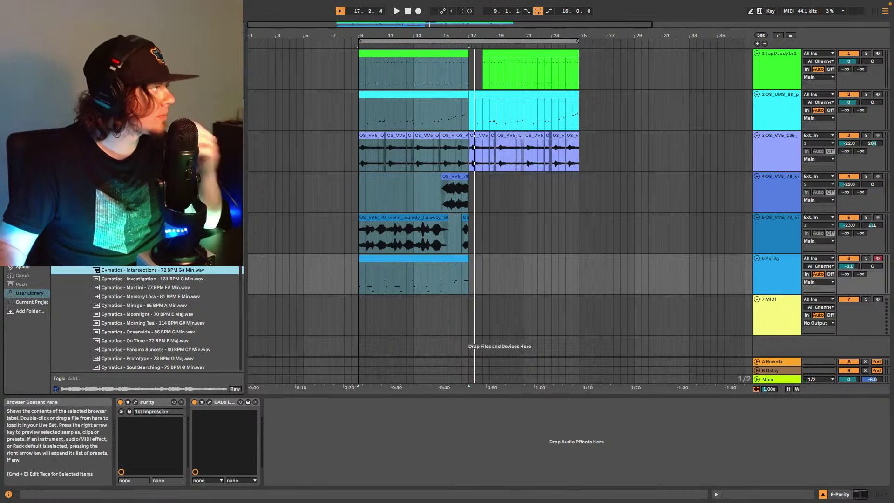
click(139, 226)
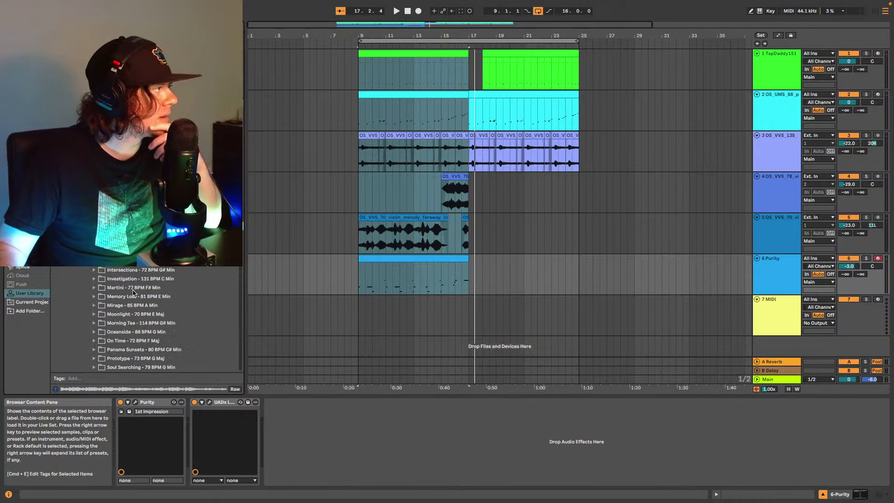
click(94, 270)
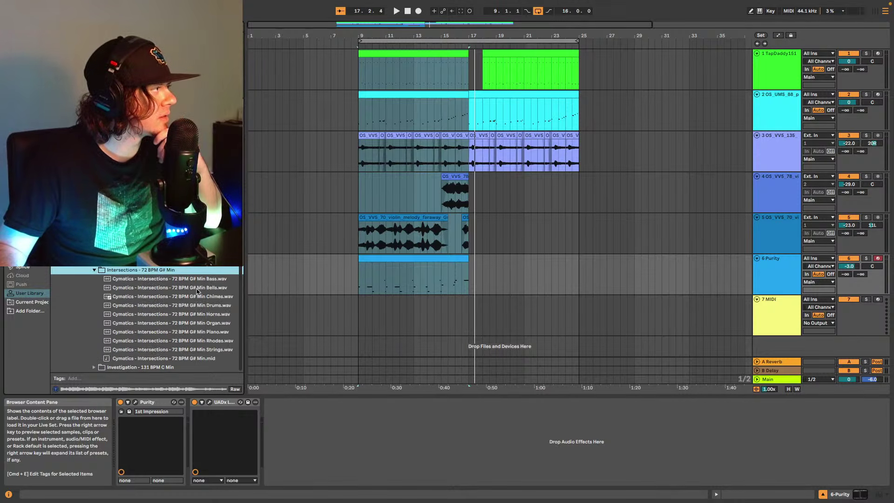
click(201, 350)
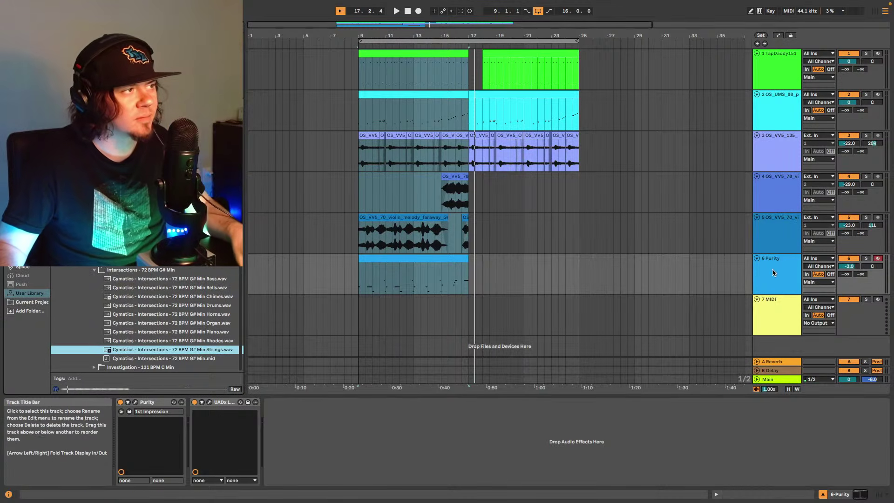
- Insert an audio track below the Purity track and place the Intersections Strings stem on it at bar 17
key(super+t)
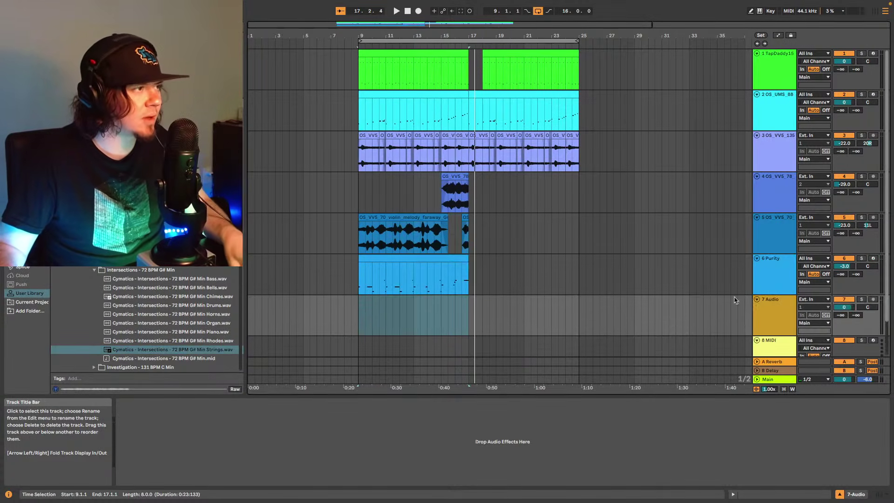
click(176, 352)
drag(176, 352, 476, 317)
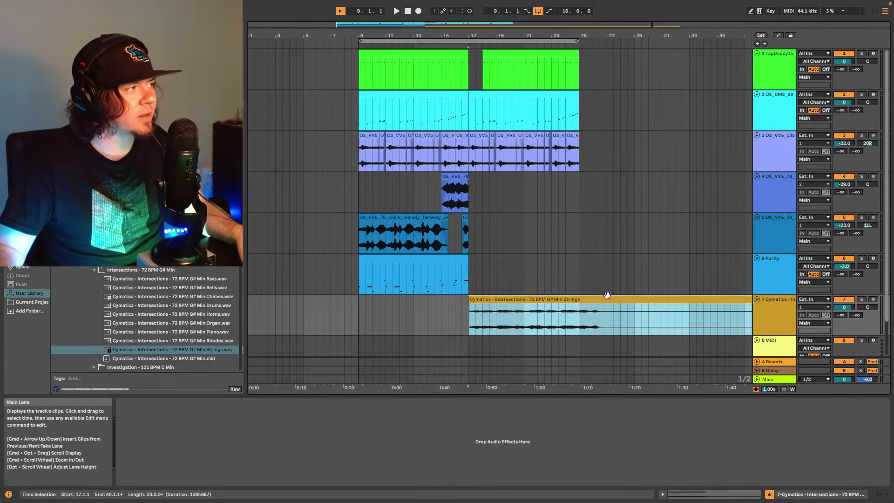
- Set the strings clip's warp mode to Complex and its segment BPM to 70
key(space)
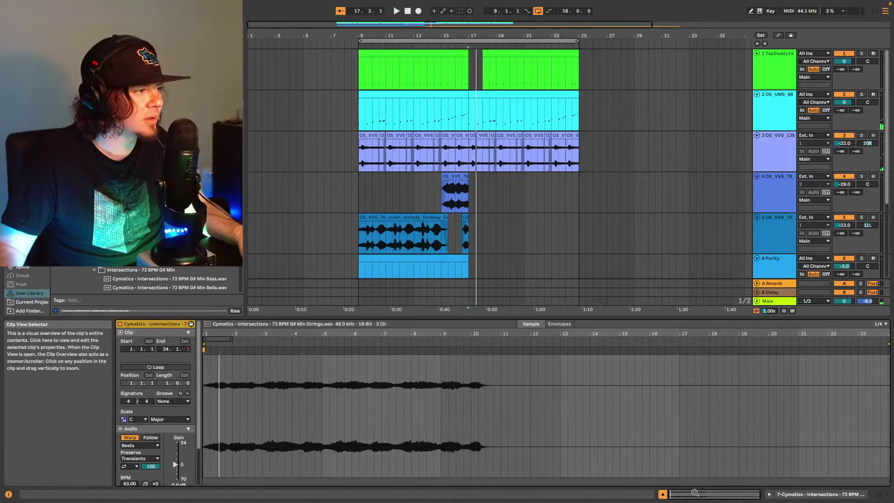
click(693, 493)
click(145, 435)
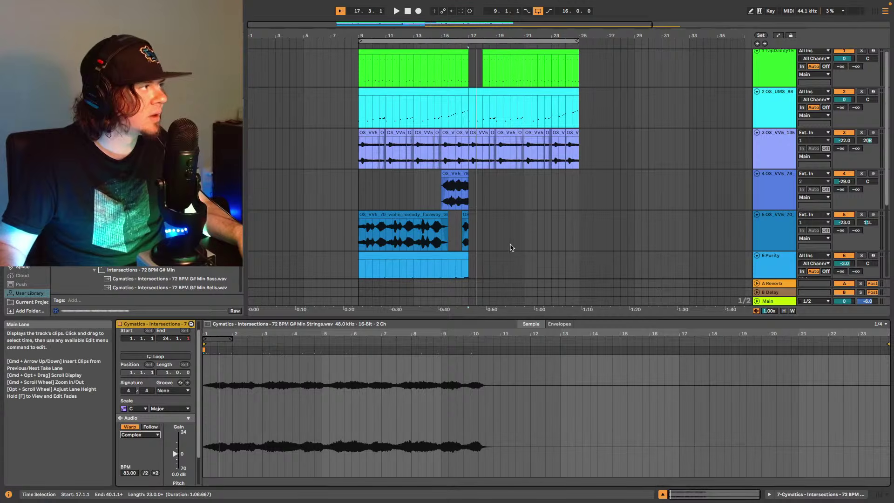
scroll(498, 243, down, 5)
click(529, 233)
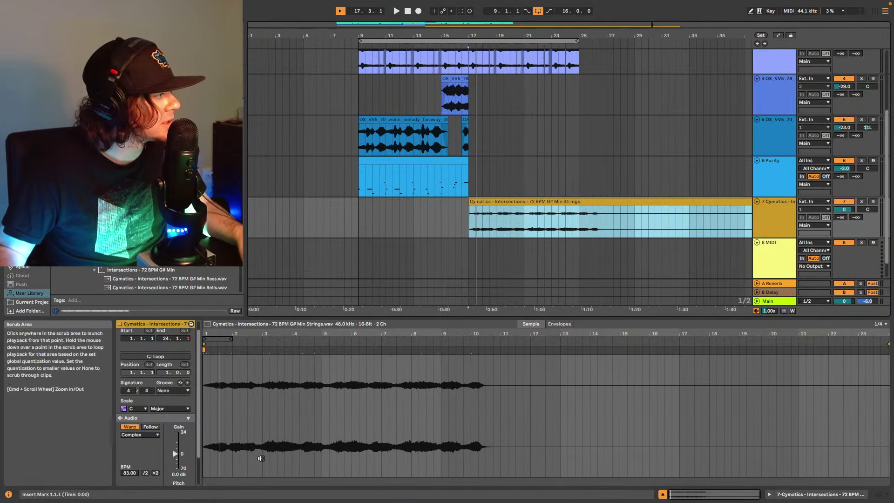
scroll(173, 433, down, 1)
scroll(173, 433, down, 2)
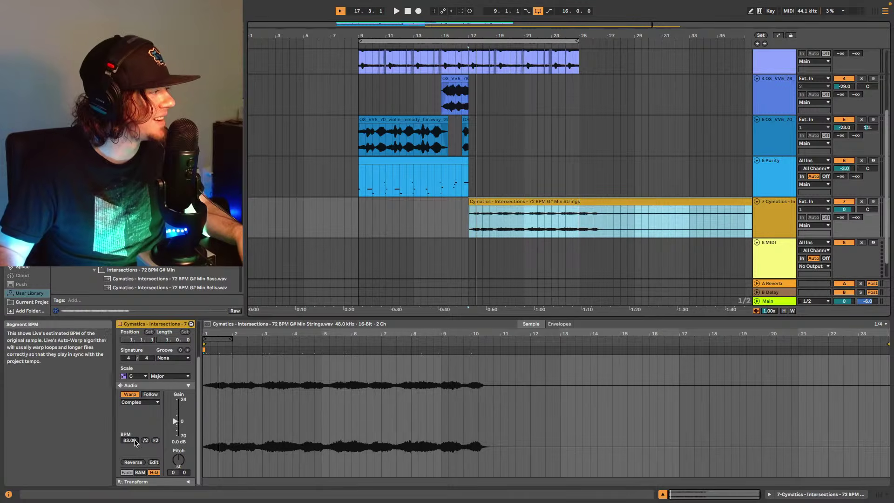
drag(130, 440, 130, 462)
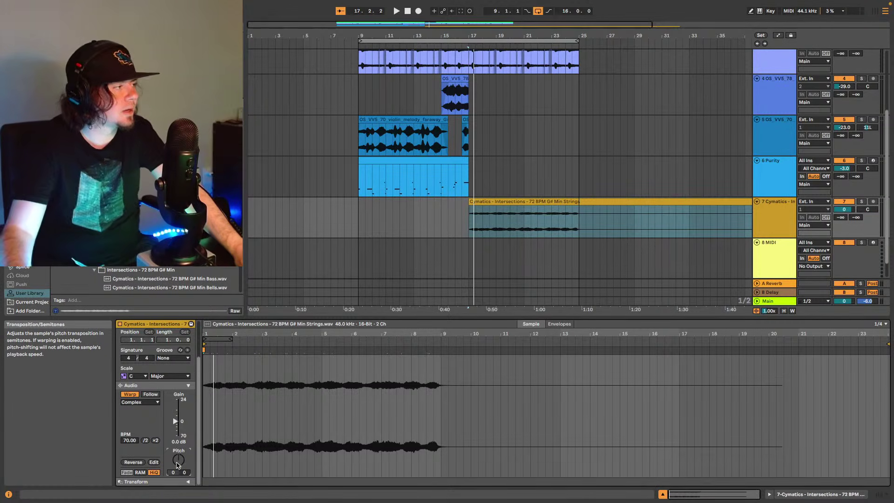
- Transpose the strings clip during playback, trying +4 and +2 semitones before setting it to -1
key(space)
scroll(177, 464, up, 2)
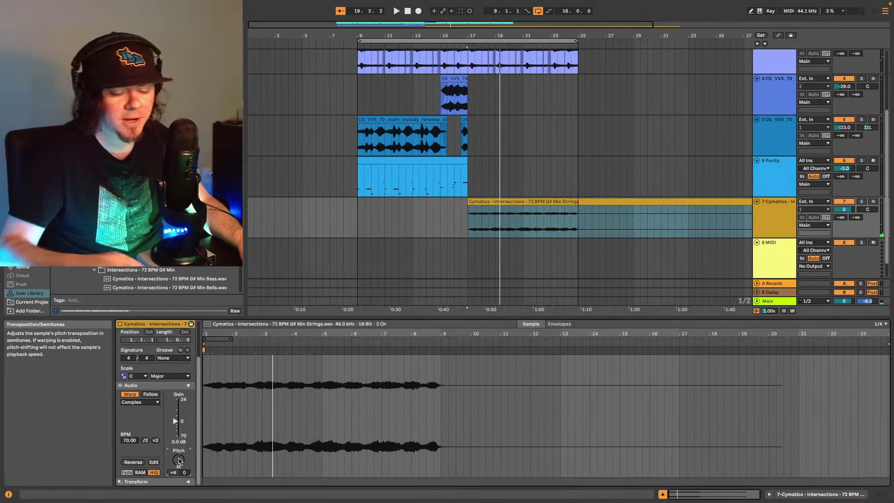
drag(179, 461, 179, 466)
key(space)
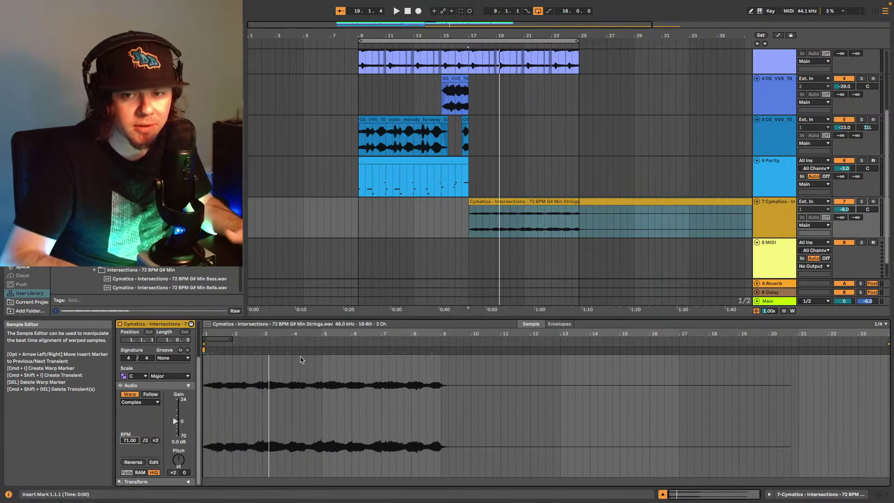
key(space)
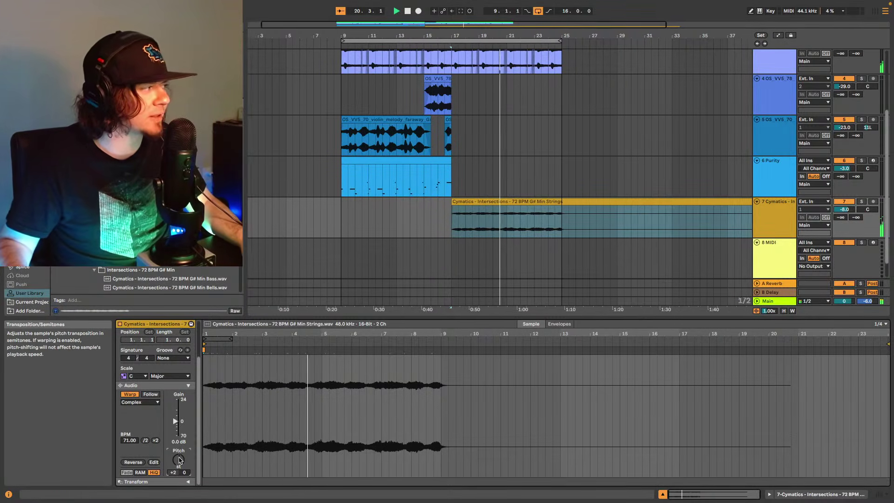
scroll(179, 460, down, 3)
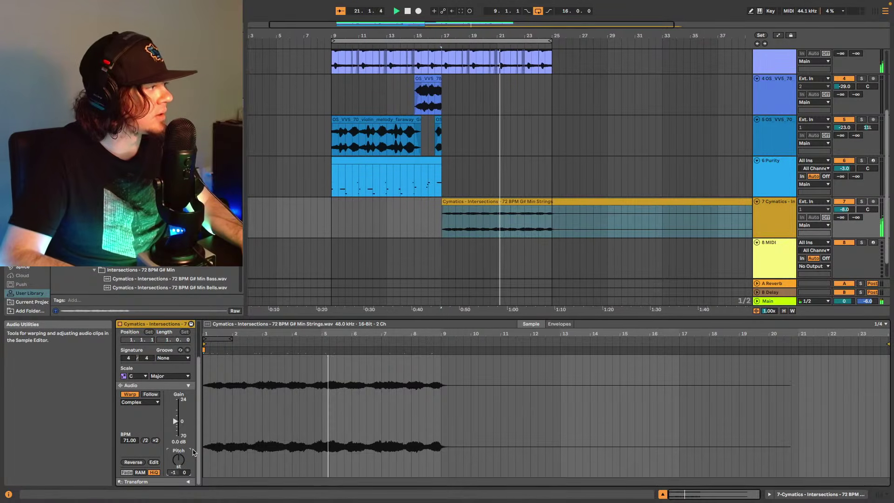
- Transpose the strings clip to -3 semitones and set its track volume to -11 dB
scroll(193, 452, down, 2)
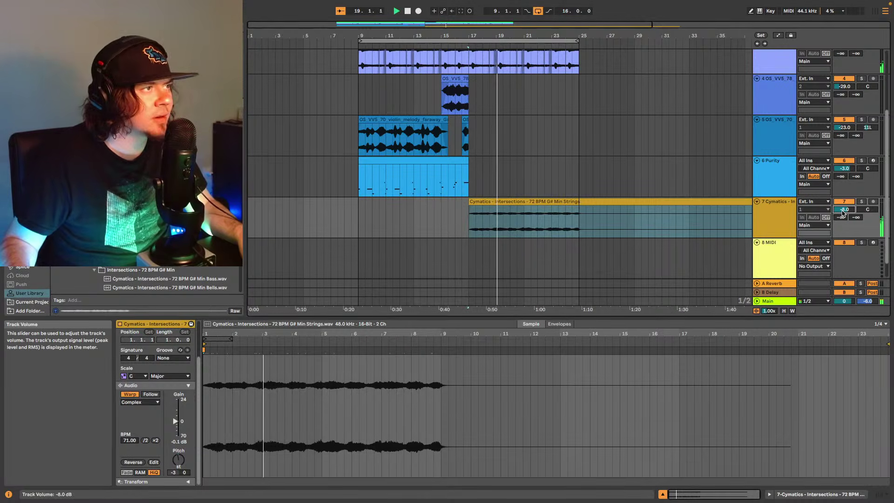
drag(841, 209, 841, 213)
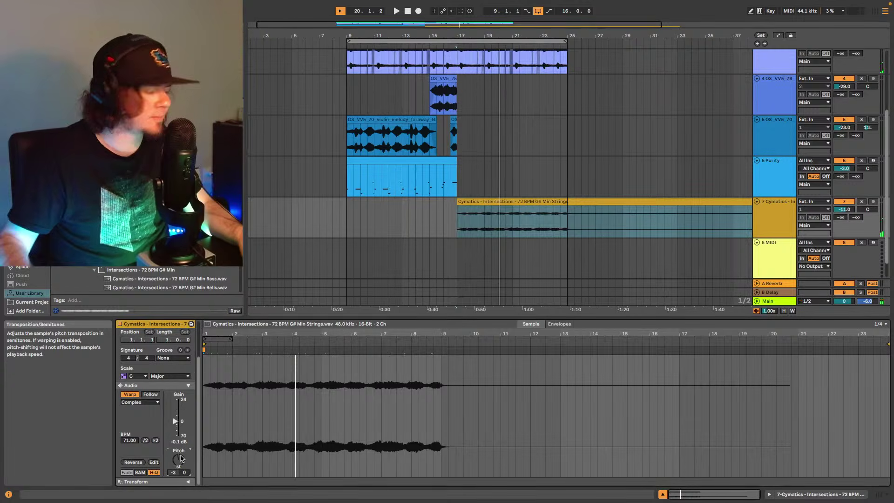
- Lower the strings clip's transposition in stages to -6, -8 and -10 semitones and play it from bar 17
drag(181, 454, 181, 459)
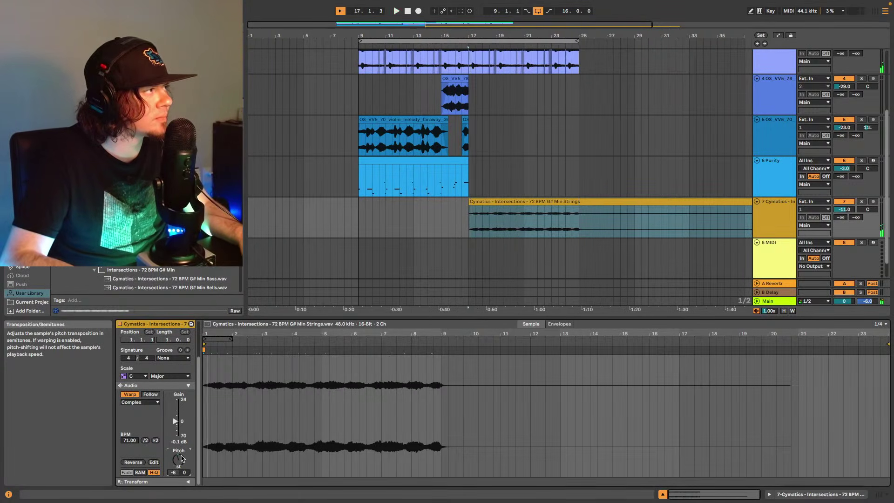
key(Down)
key(Down)
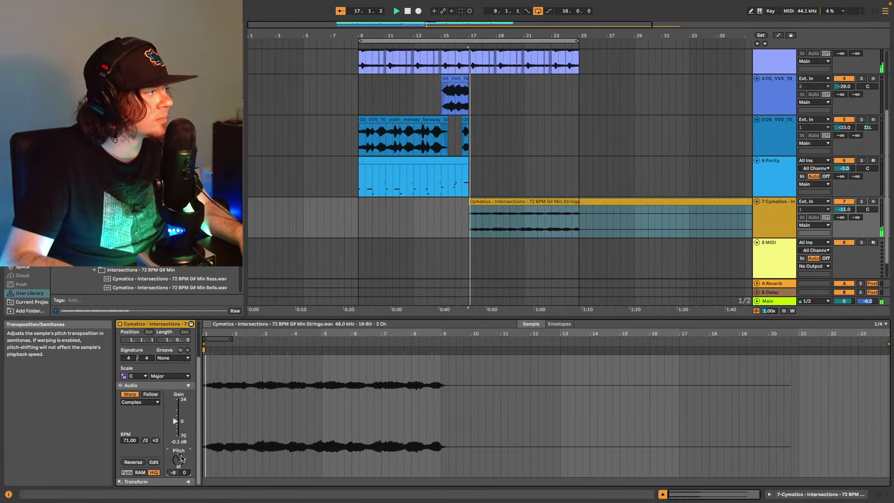
key(Down)
key(space)
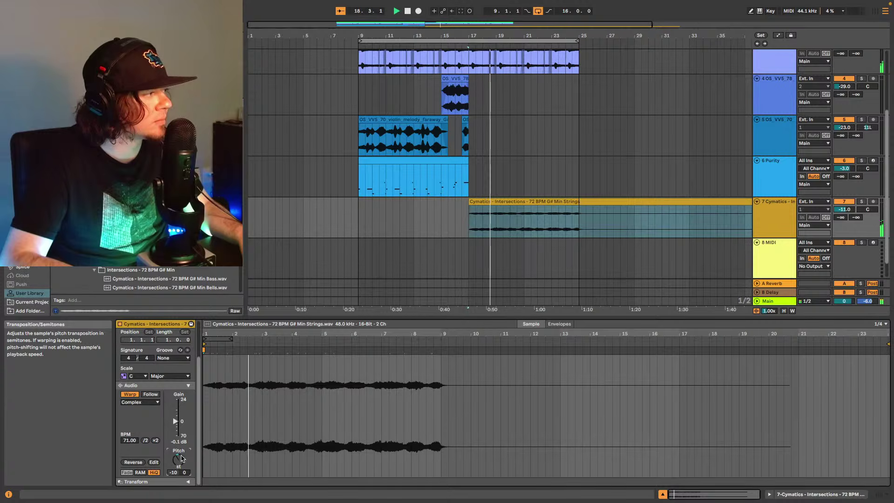
- Try the Complex Pro warp mode on the strings clip and set it back to Complex
click(139, 402)
click(140, 440)
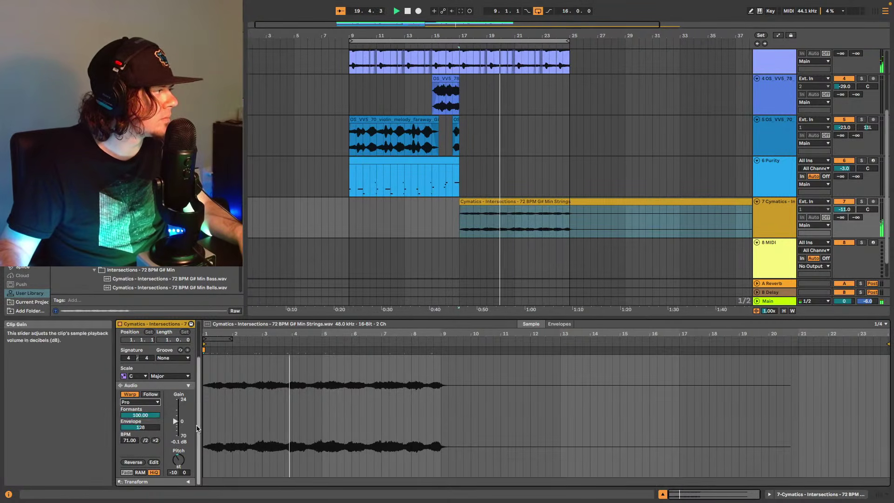
click(140, 402)
click(140, 433)
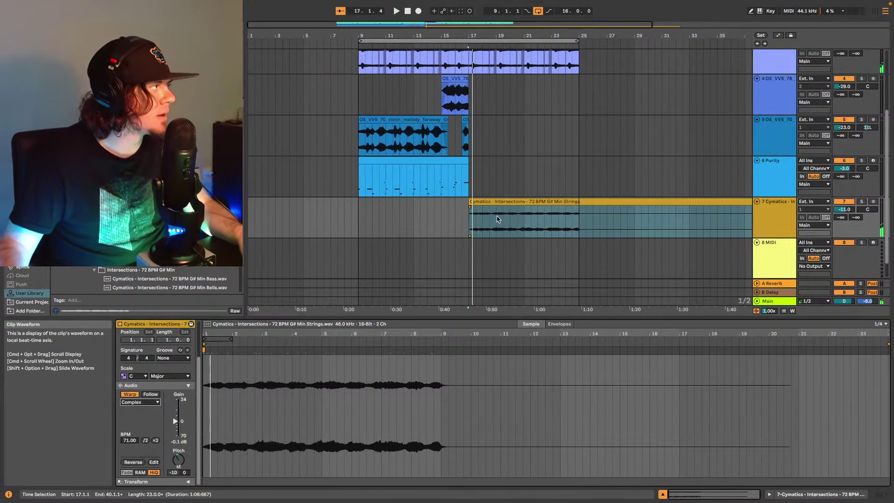
- Delete the Intersections Strings clip from the audio track below Purity
click(523, 201)
key(Delete)
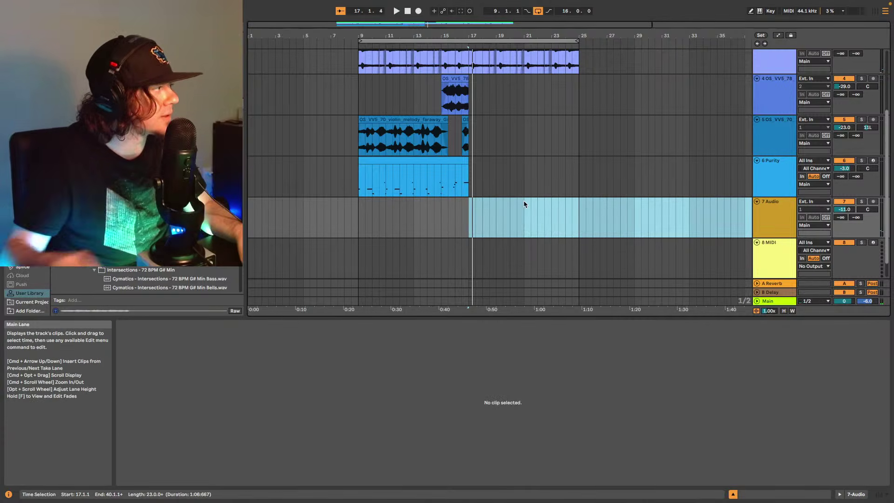
- Look for saxophone stems in the Cymatics Loop Stems & MIDI folders and preview the Stranded and Undercover ones
scroll(163, 279, down, 5)
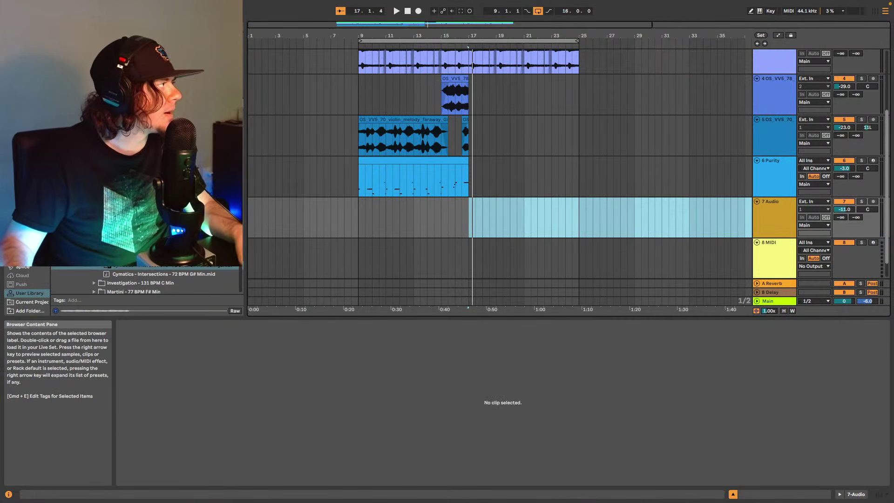
scroll(163, 280, down, 3)
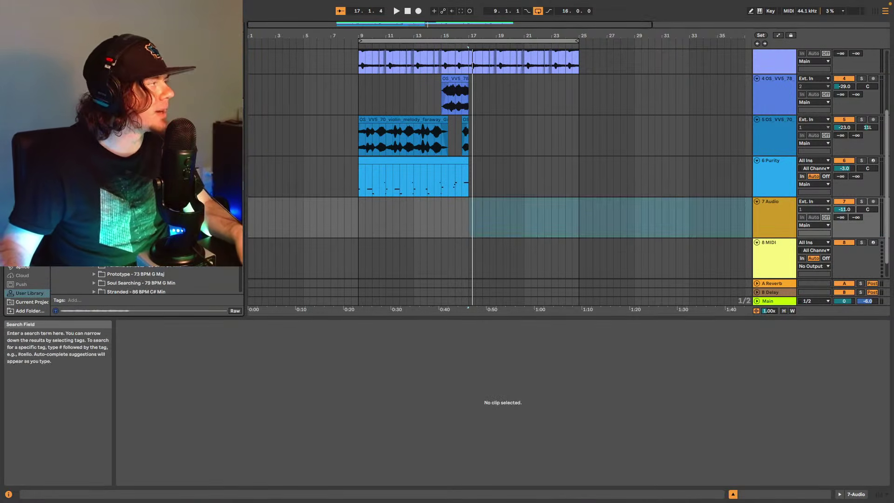
scroll(140, 287, down, 3)
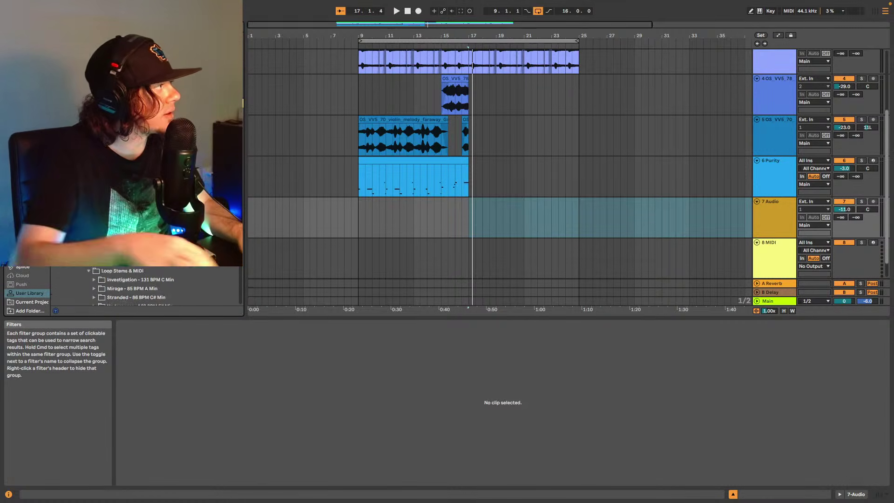
scroll(140, 286, down, 1)
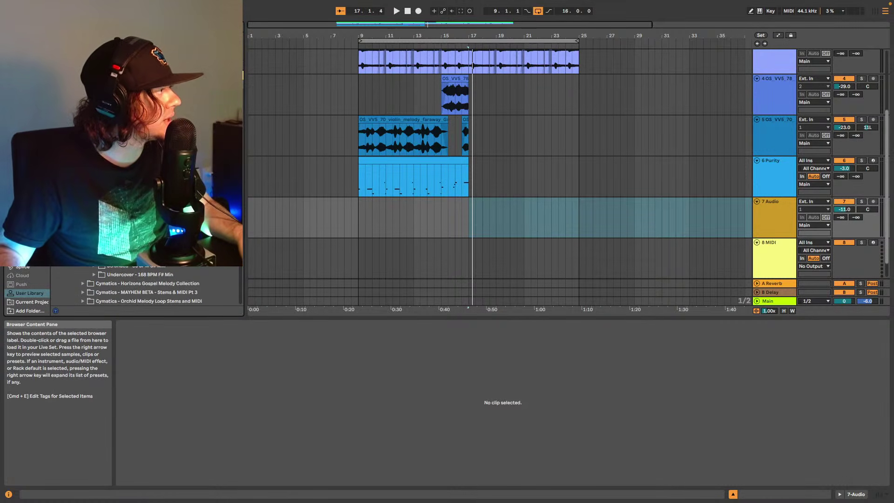
scroll(139, 286, up, 1)
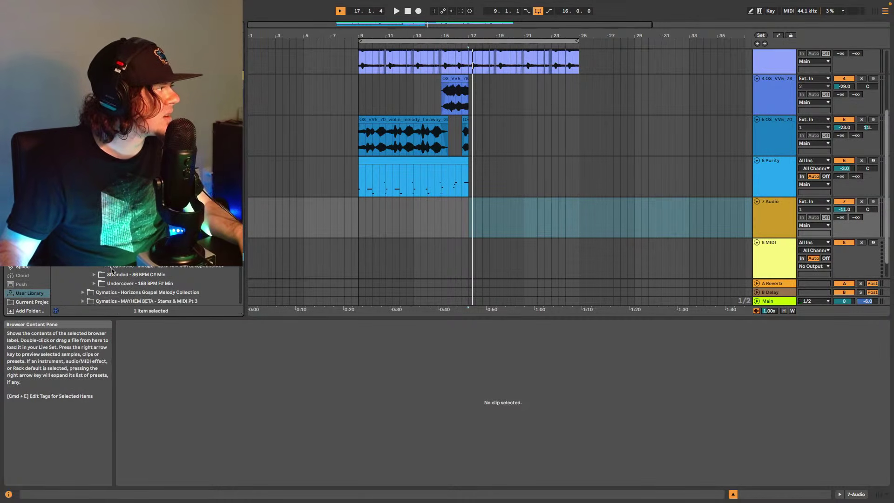
click(140, 268)
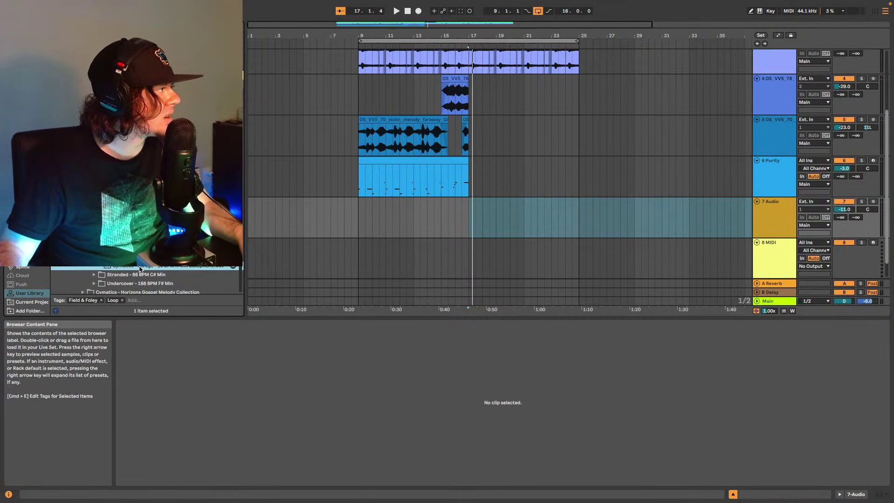
click(95, 275)
click(133, 277)
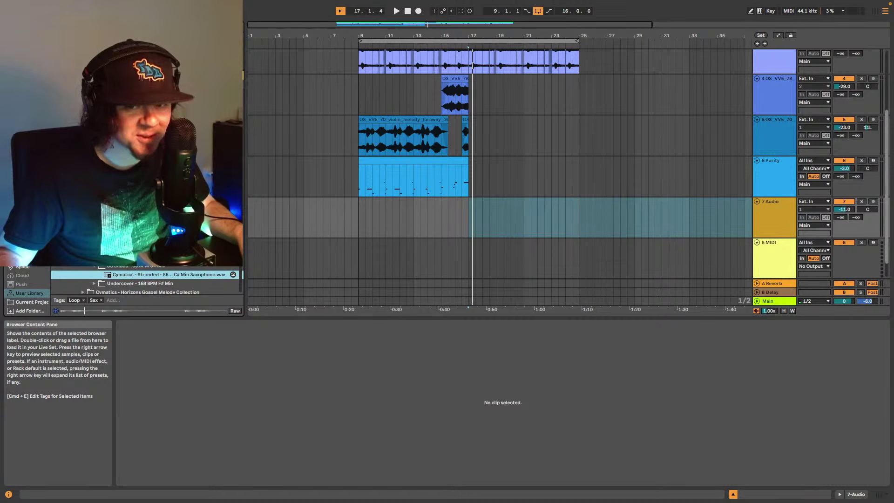
scroll(133, 268, down, 2)
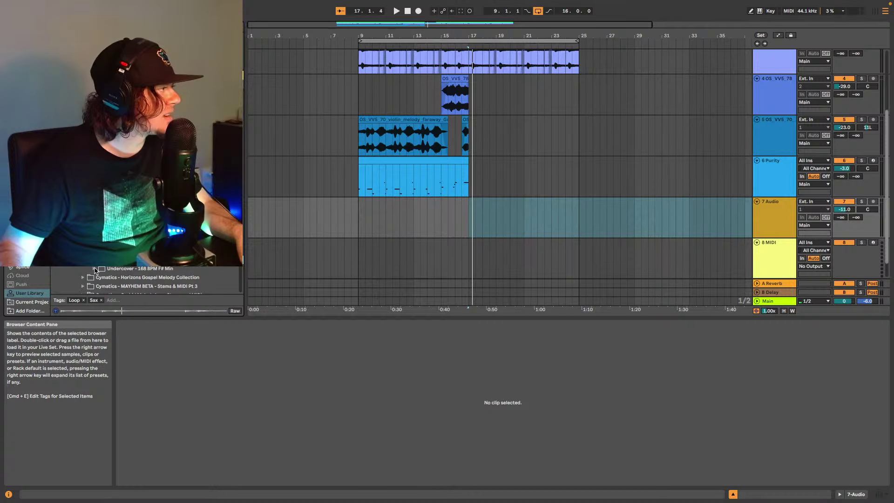
click(130, 270)
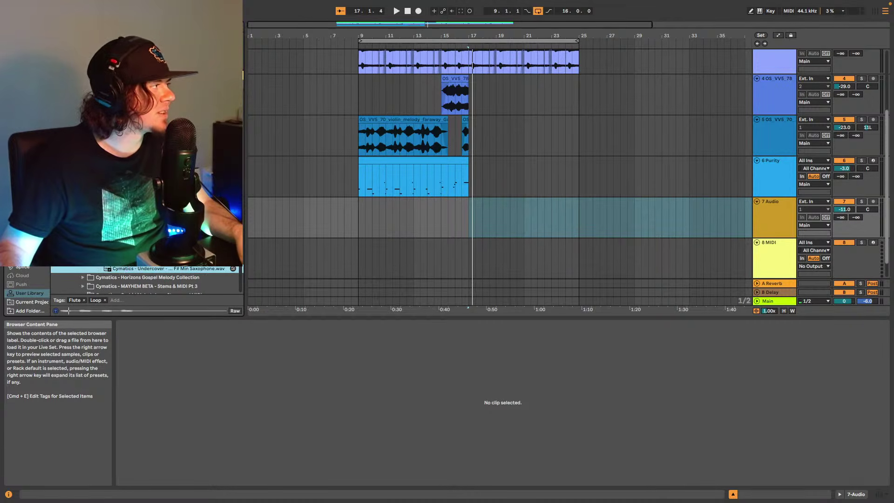
- Look for trumpet stems in the Cymatics HERITAGE folder and preview the Investigation - 131 BPM C Min trumpet
key(Left)
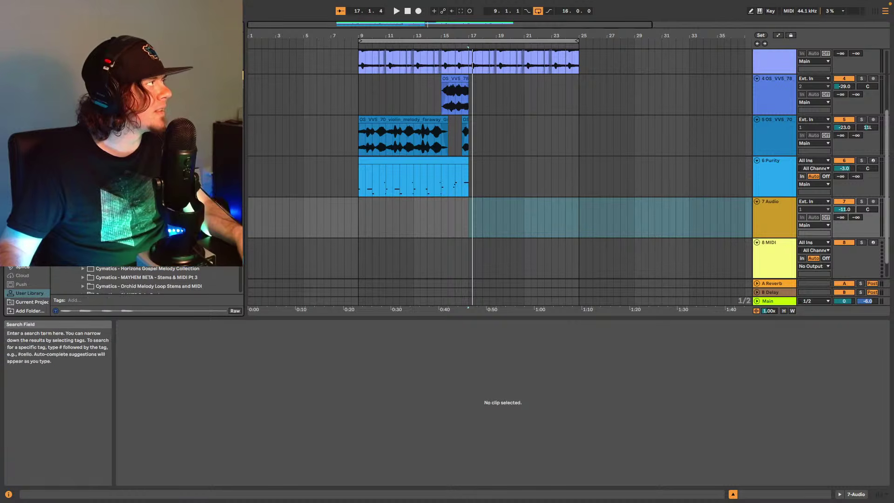
key(Right)
key(Down)
key(Right)
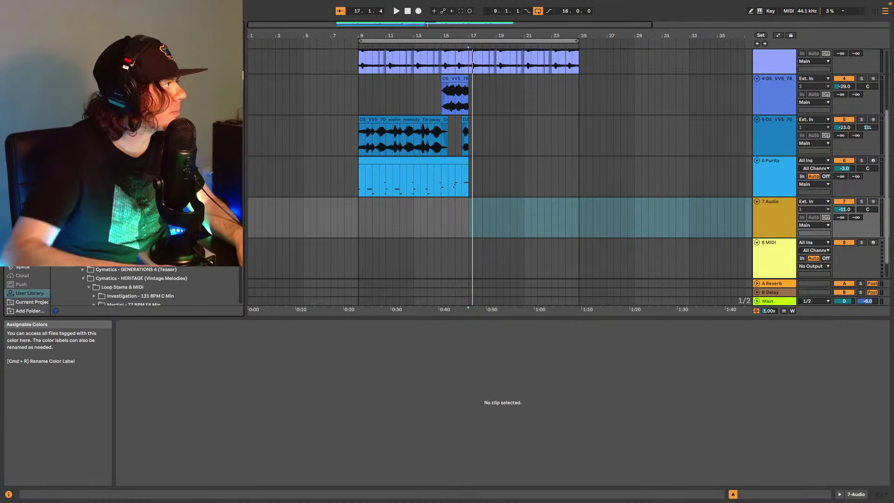
scroll(101, 269, down, 4)
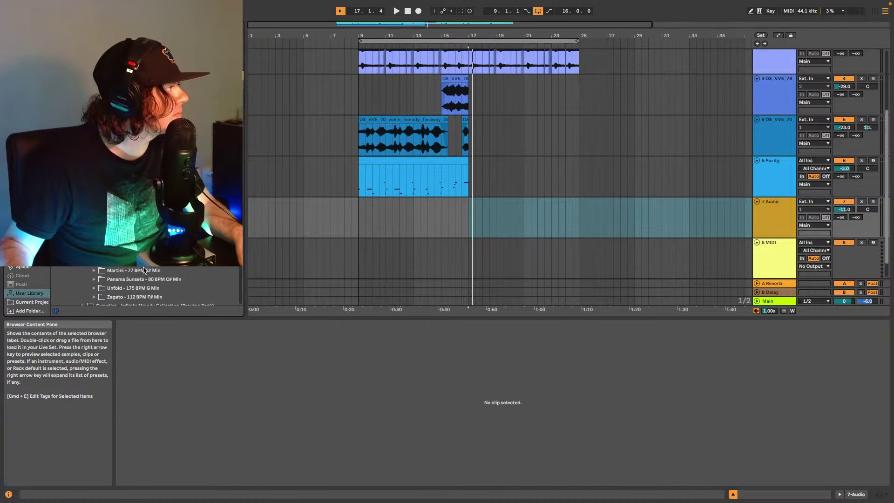
key(Down)
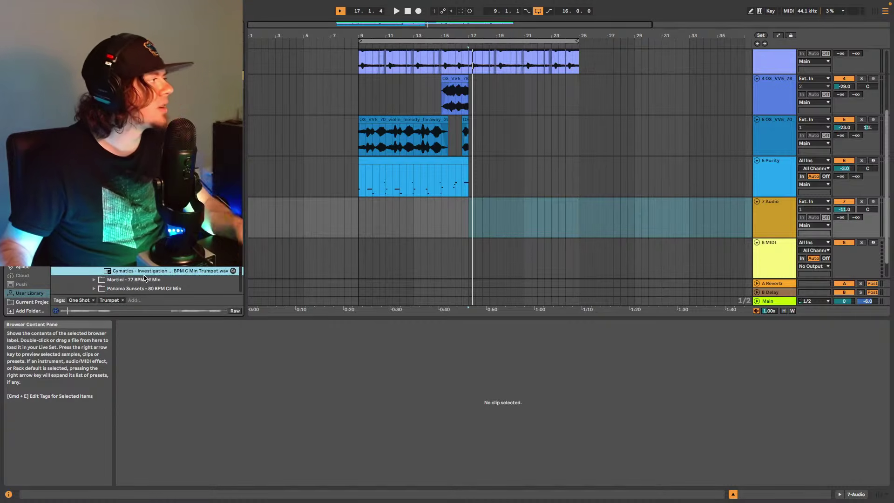
- Preview more of the HERITAGE trumpet stems, including Unfold - 175 BPM G Min and Zagato - 112 BPM F# Min
scroll(138, 277, down, 1)
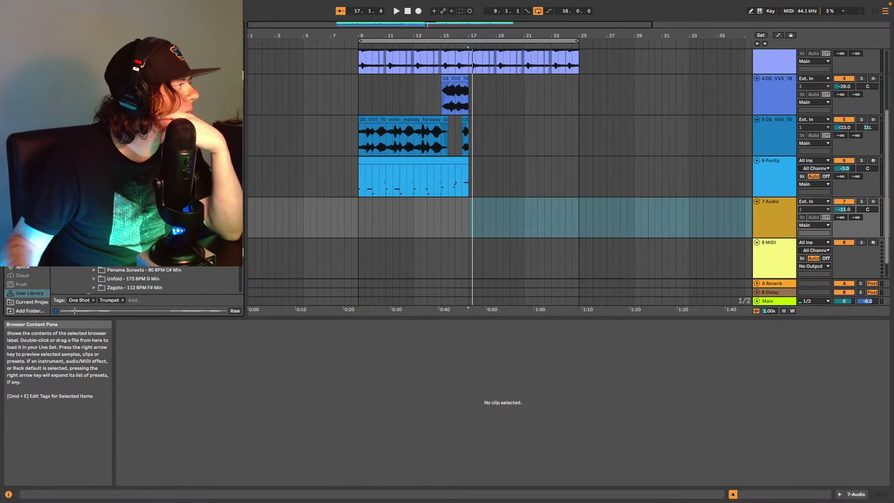
scroll(139, 279, down, 2)
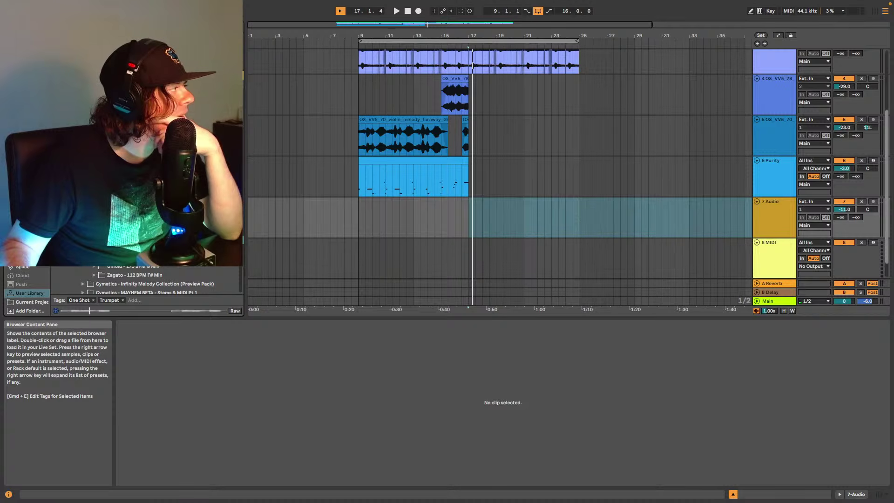
key(Down)
key(Down)
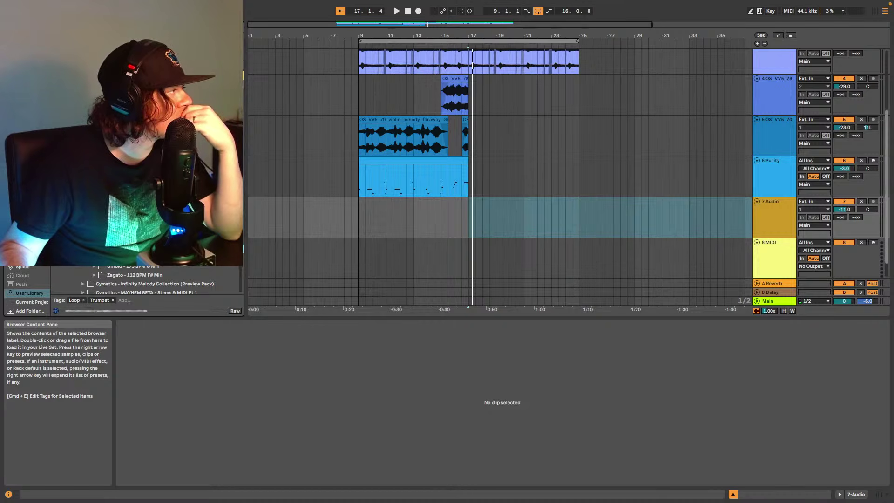
key(Up)
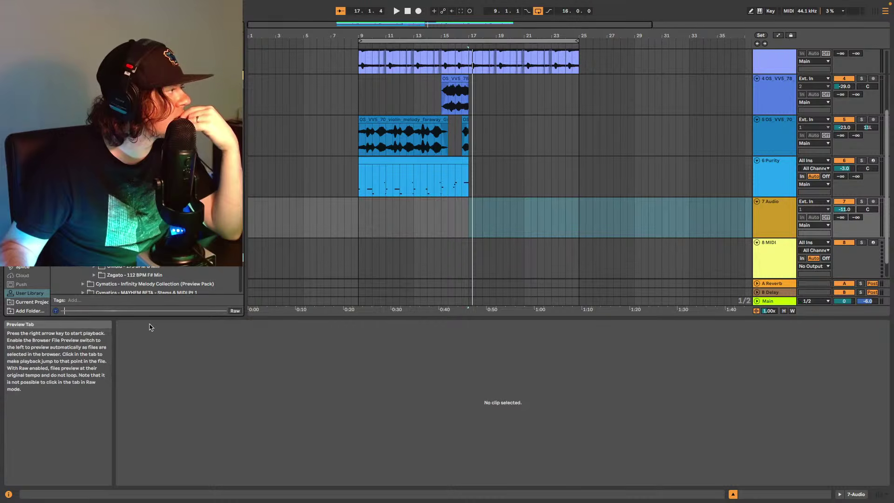
click(103, 269)
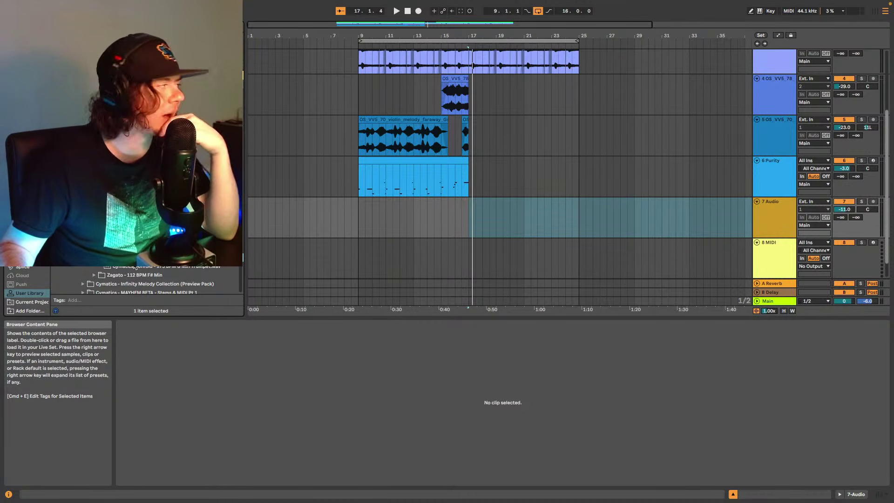
click(135, 267)
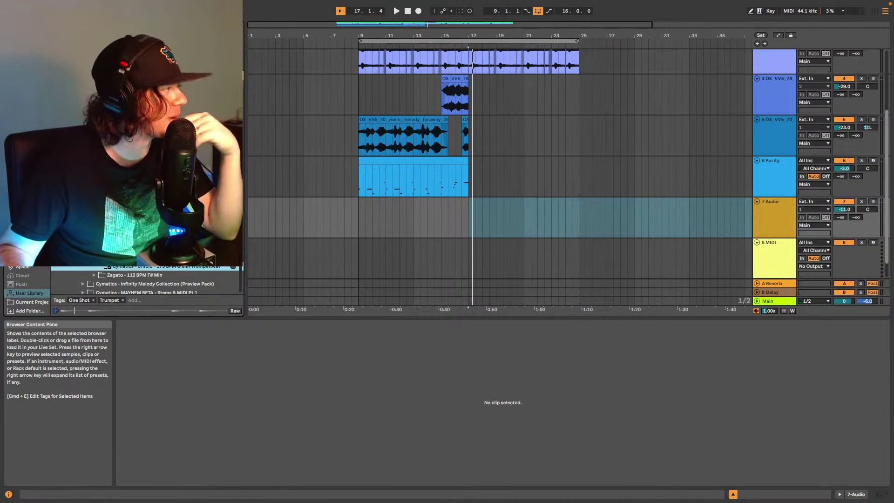
click(96, 276)
click(124, 275)
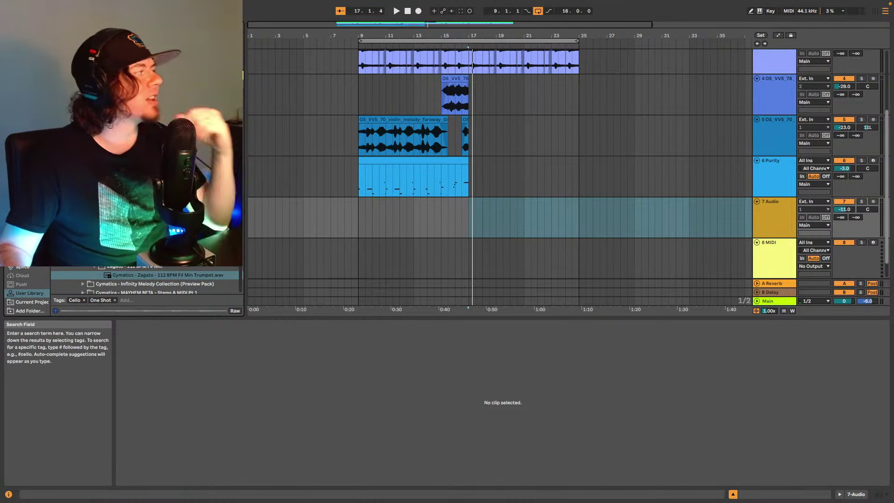
- Return to the saxophone stems, open the Undercover and Stranded folders, and preview the Stranded - 86 BPM C# Min Saxophone again
right_click(59, 300)
click(93, 289)
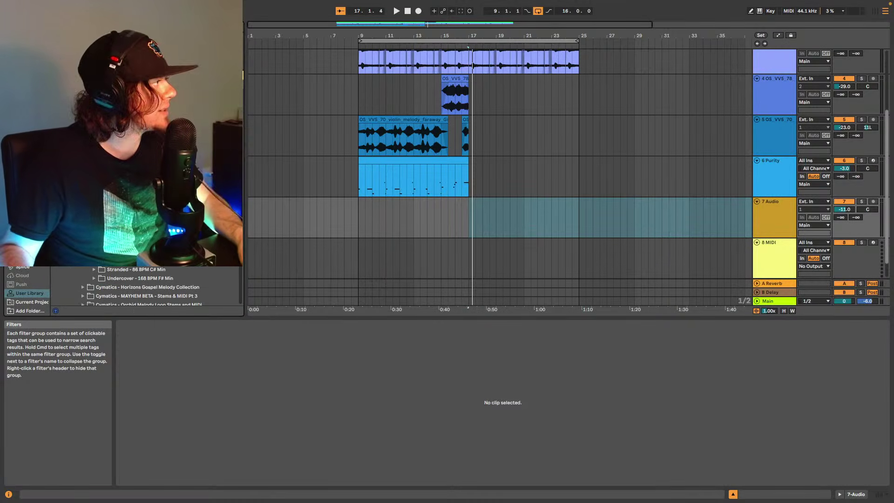
click(94, 279)
click(125, 286)
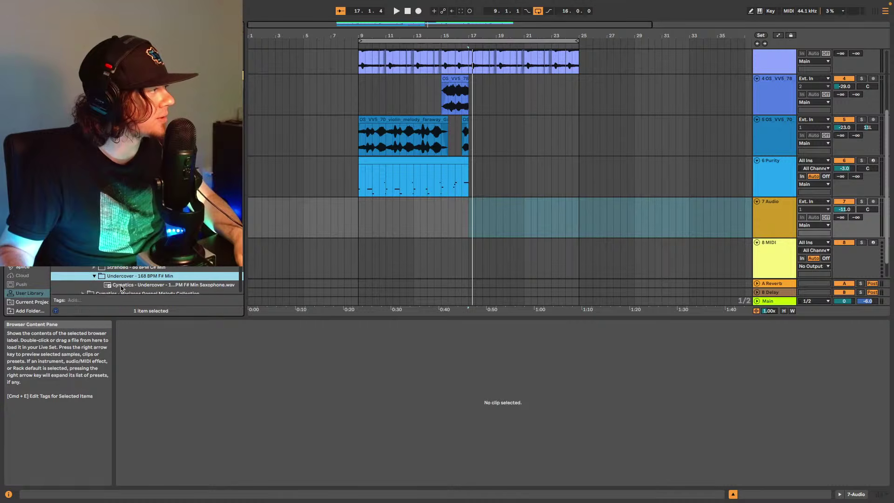
click(104, 270)
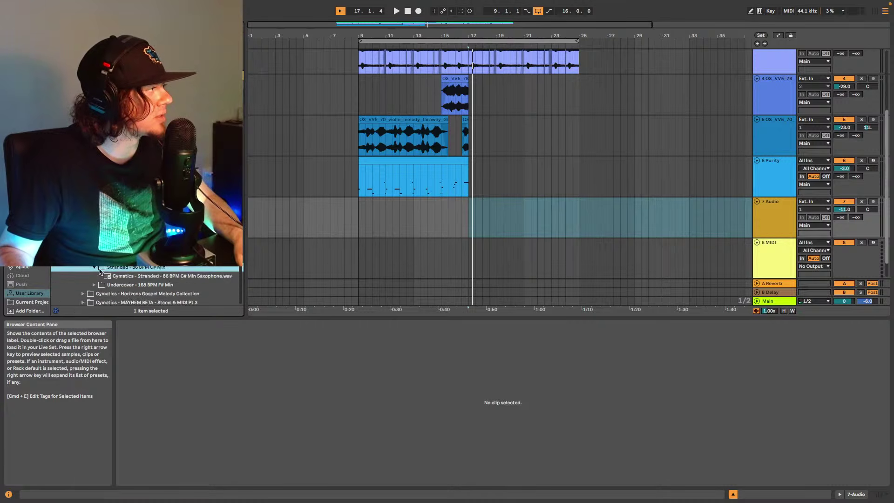
click(133, 278)
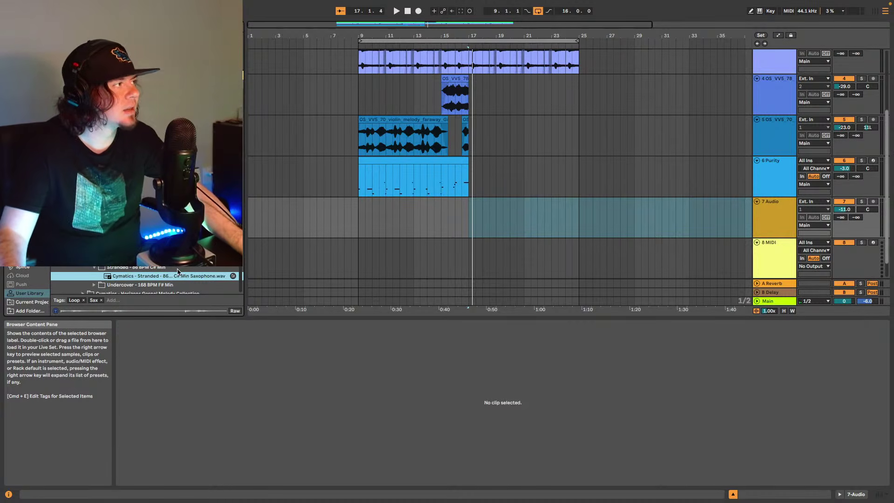
- Place the Stranded saxophone stem on the empty audio track at bar 9, with -3 semitones transposition and Complex warp mode, and play it
drag(169, 278, 360, 224)
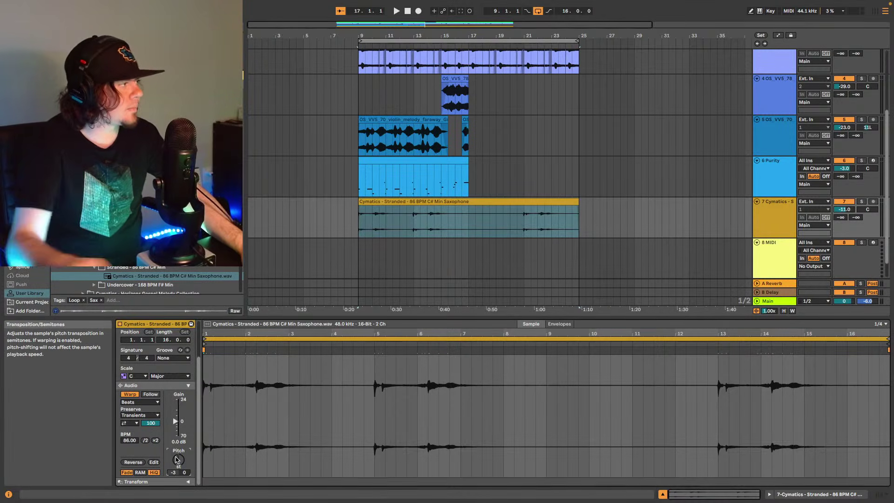
click(140, 402)
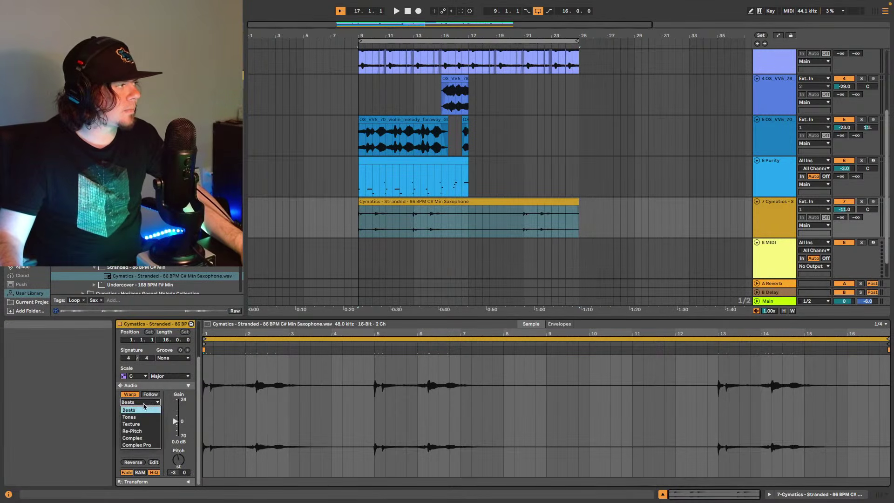
click(139, 438)
key(space)
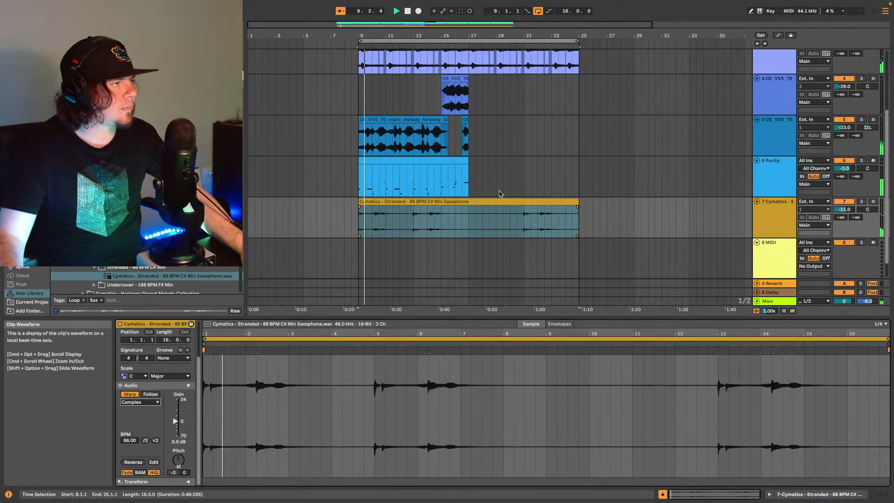
- Rebalance the saxophone track against the playing beat, setting its volume to -6 dB
click(852, 209)
text(1)
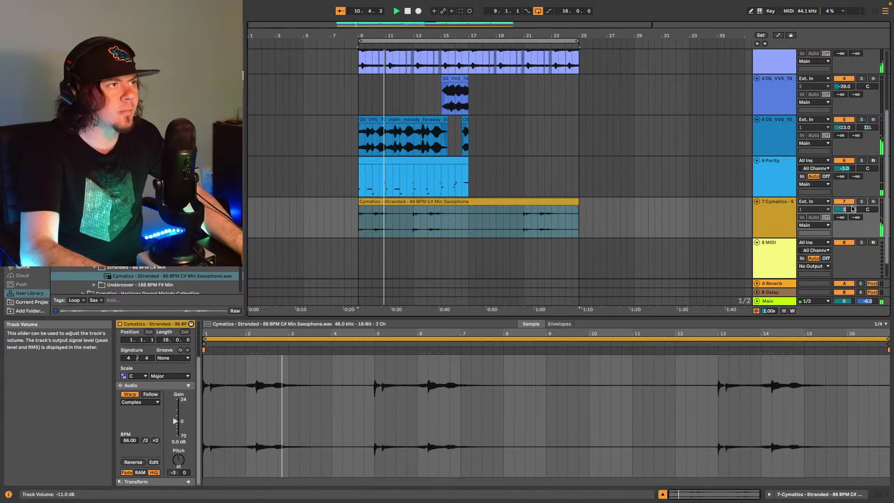
key(Return)
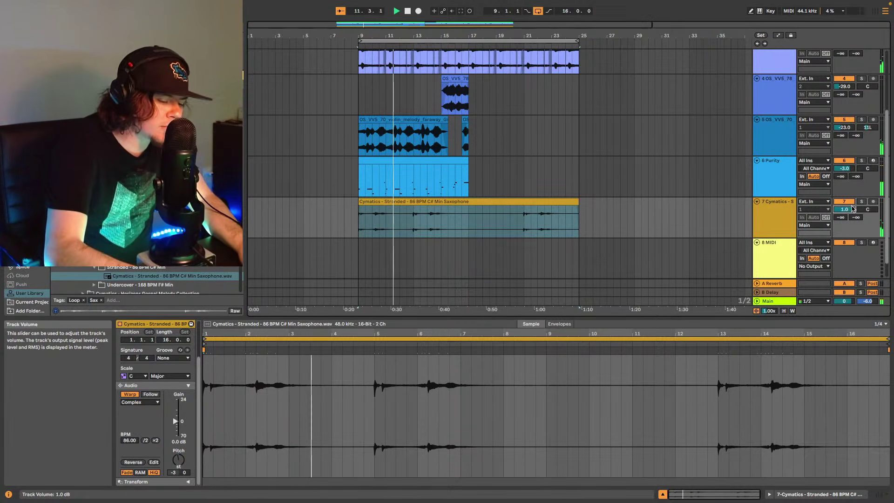
scroll(852, 209, down, 5)
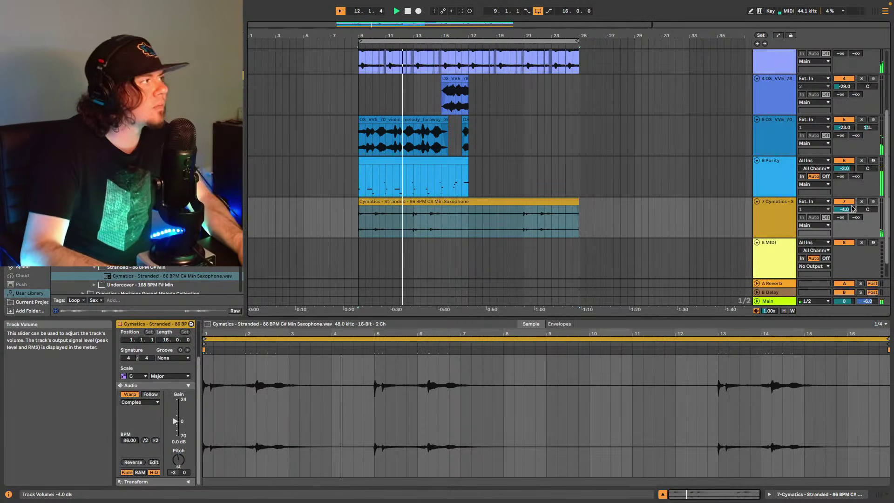
scroll(852, 209, down, 6)
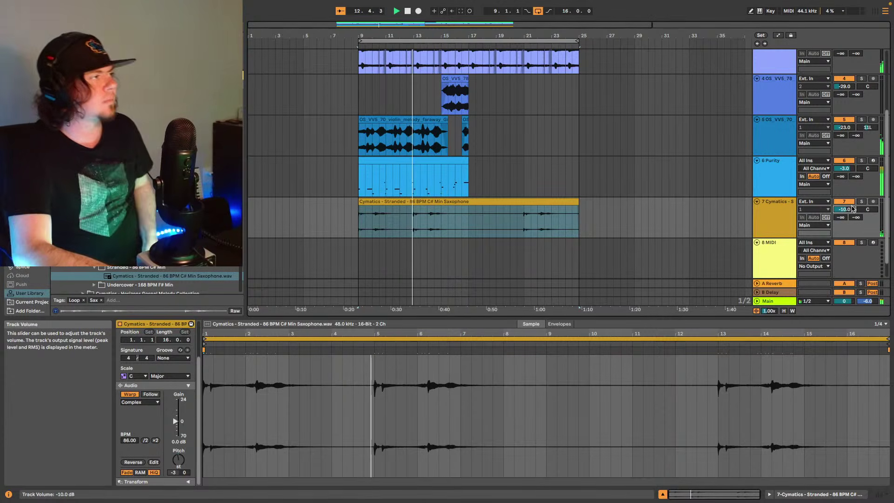
scroll(853, 209, up, 3)
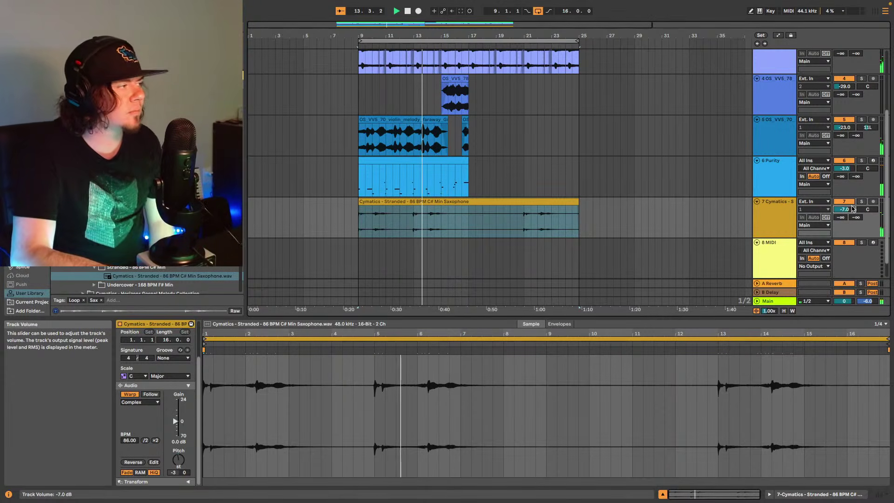
scroll(852, 209, up, 1)
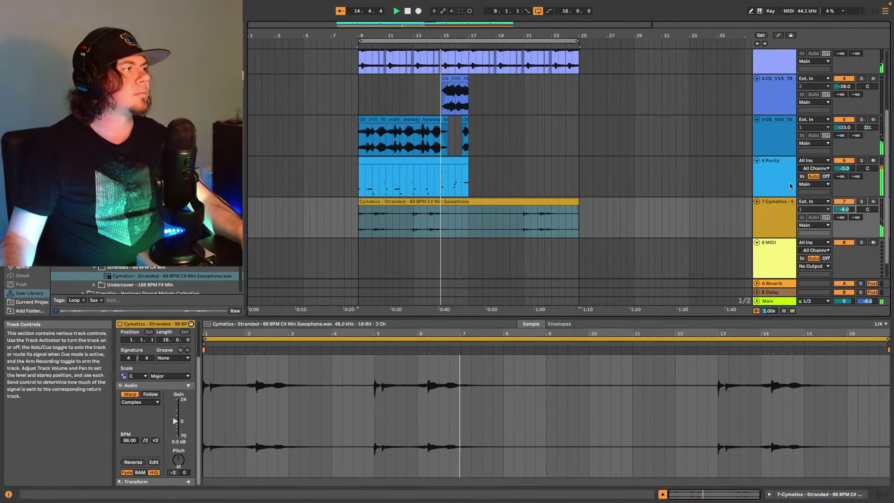
- Trim the saxophone clip at both ends so it runs only from 20.3.1 to 24.1.1
click(521, 219)
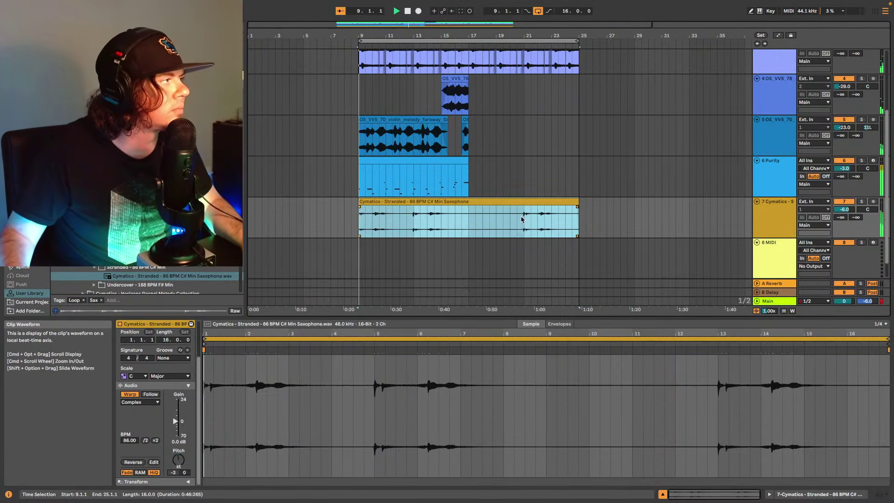
click(521, 218)
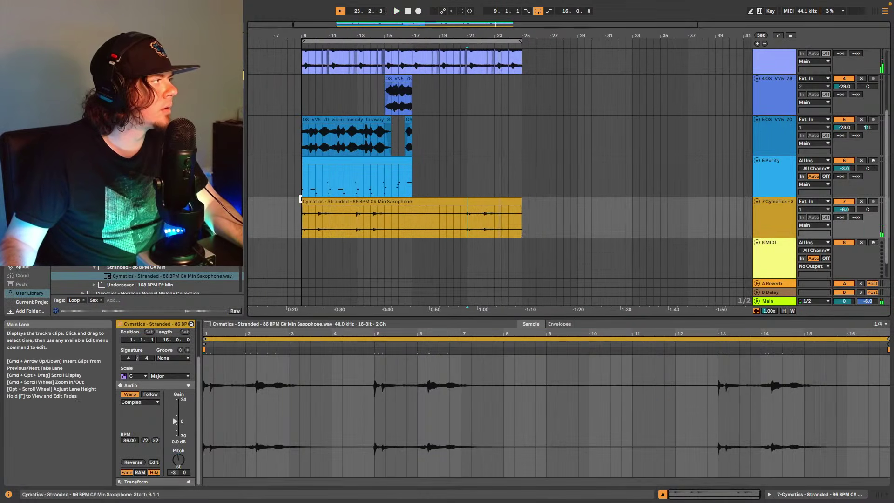
drag(300, 199, 459, 202)
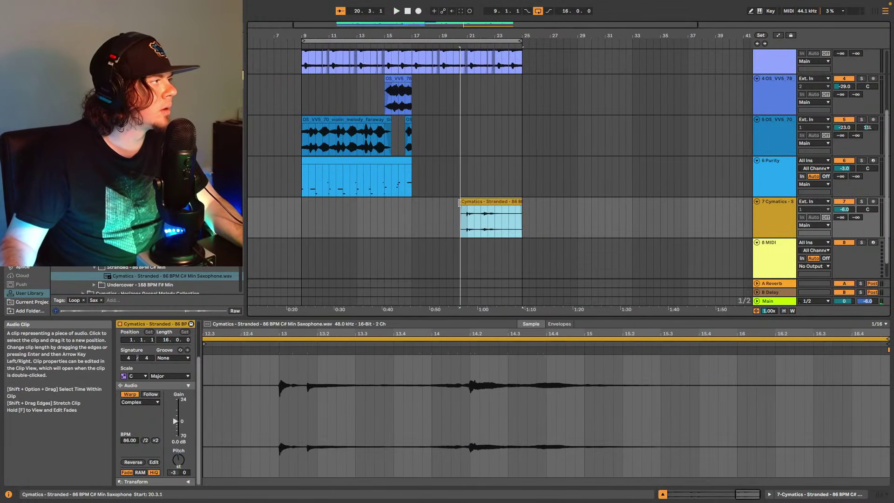
drag(522, 202, 506, 202)
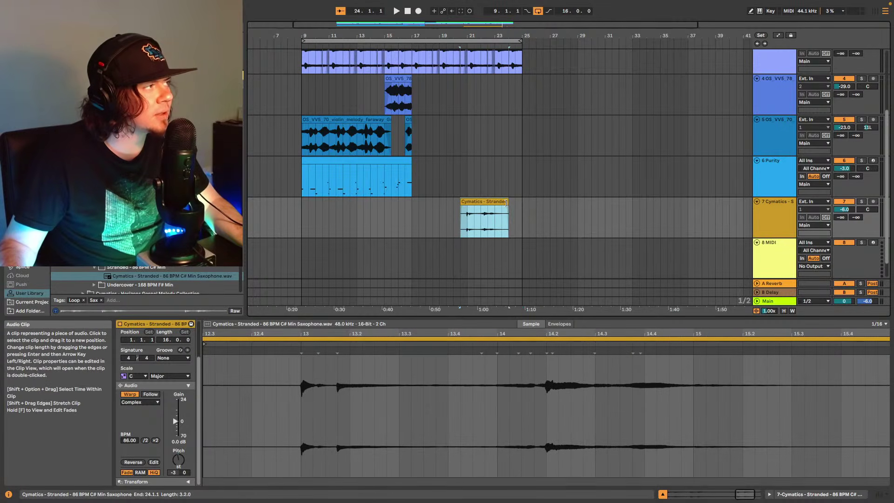
- Add a short fade-in and a longer fade-out to the trimmed saxophone clip, play it, and deactivate its track
key(f)
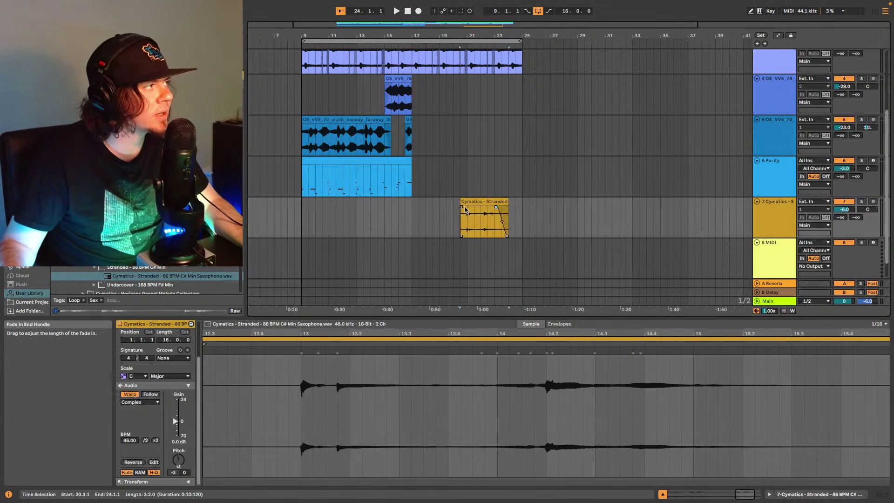
key(space)
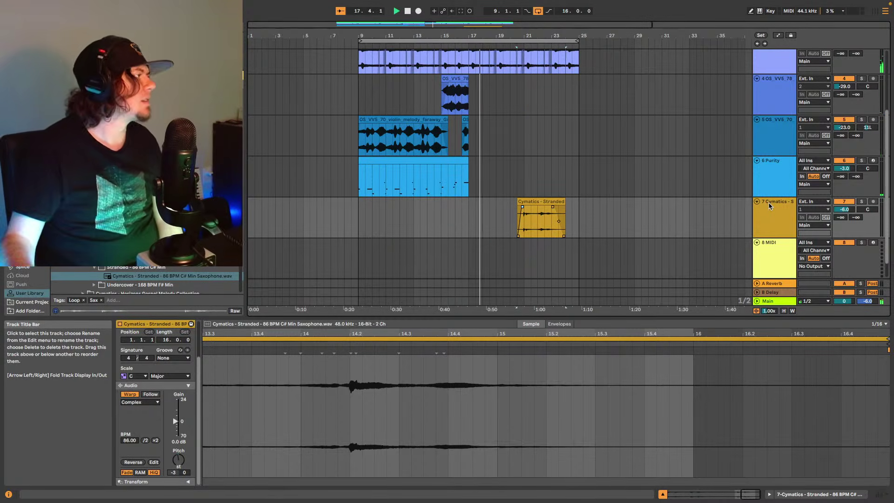
click(543, 201)
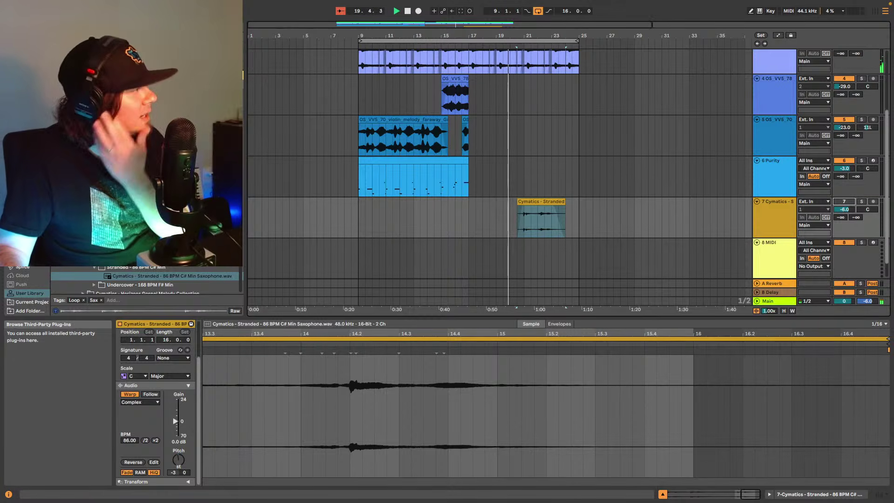
- Filter the Splice trumpet samples by genre and preview JC_FH2_trumpet_stab_bright_fall and the DS_DST_140 brass trumpet
click(24, 269)
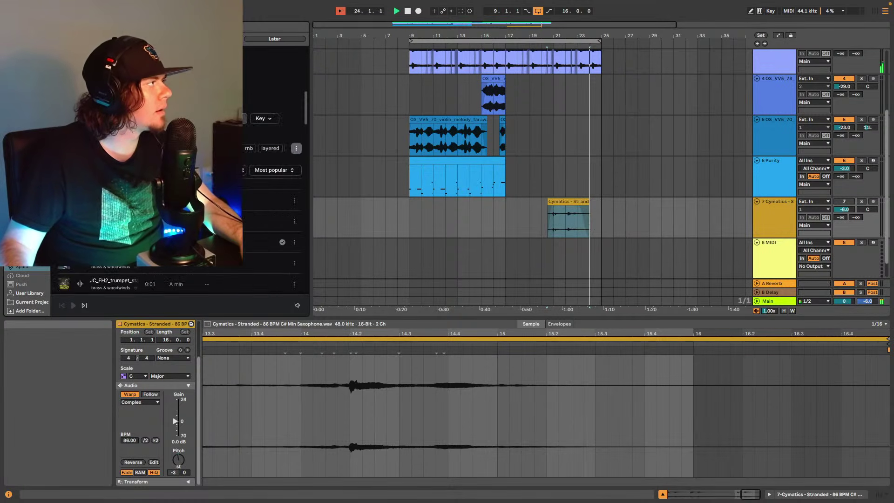
click(229, 118)
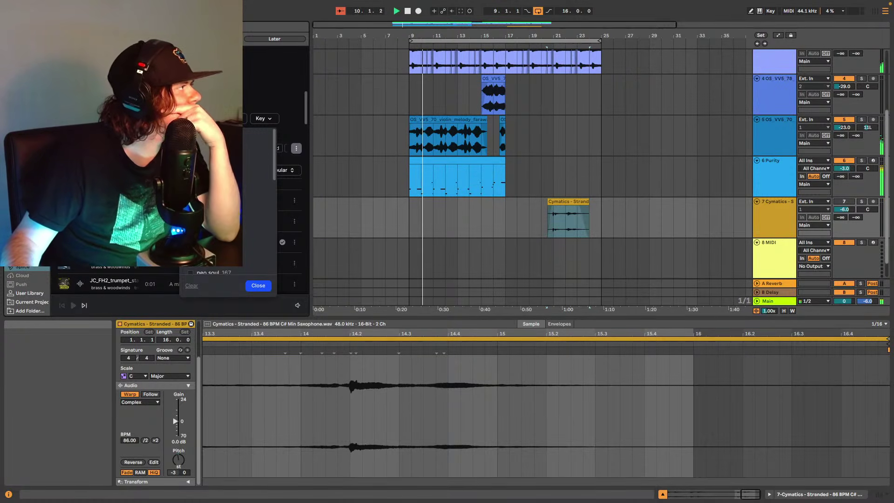
click(190, 200)
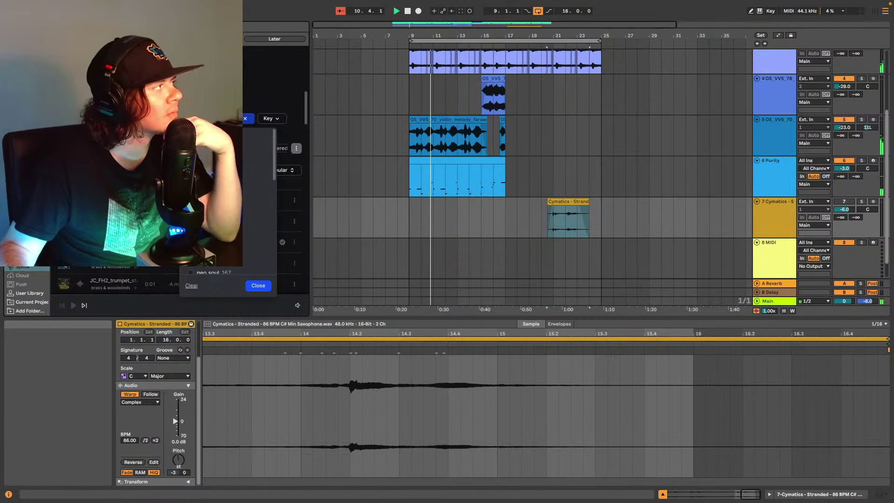
key(Escape)
click(191, 200)
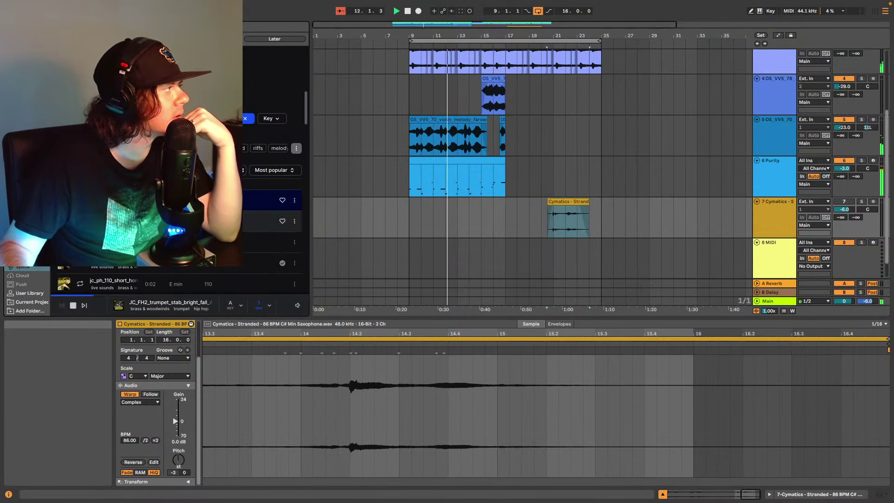
click(261, 221)
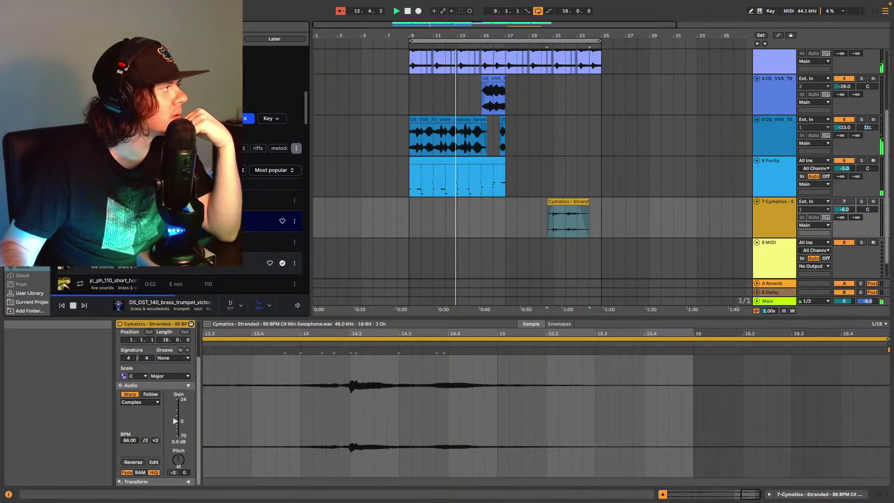
- Set the Splice preview key to A# and preview the SLS_EV2_88_trumpet_luz_Amin sample with the beat
click(240, 305)
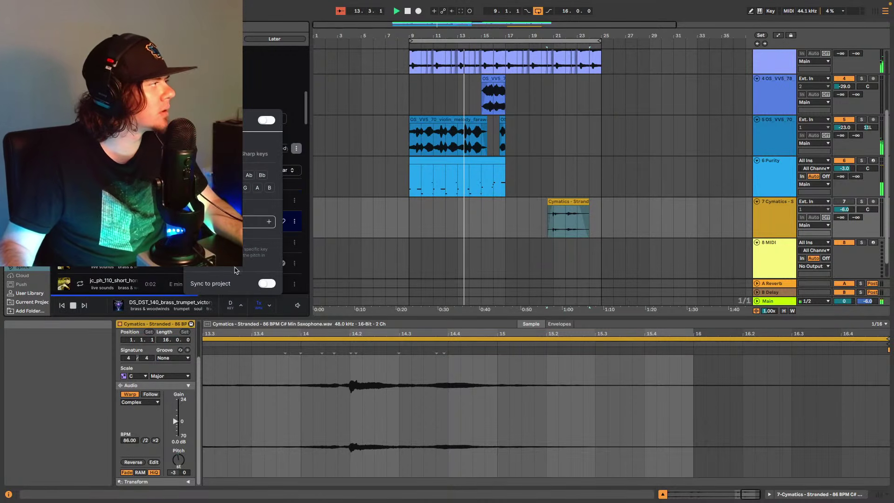
click(247, 155)
click(262, 174)
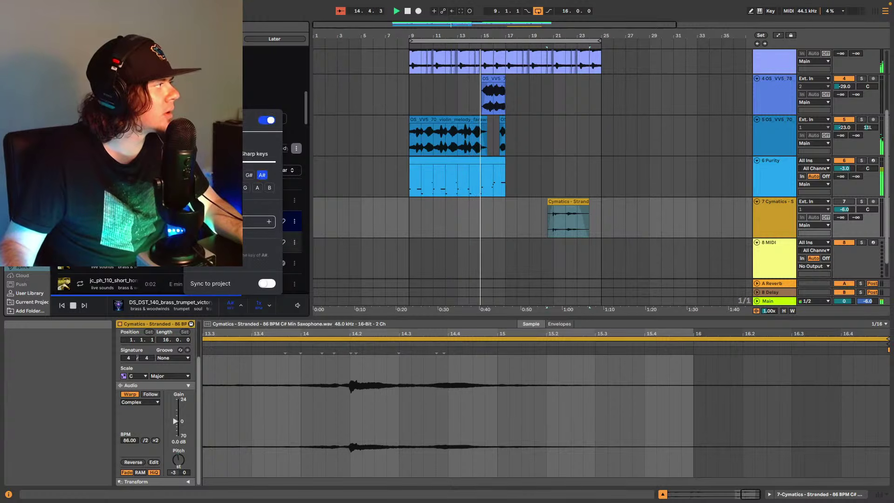
key(Escape)
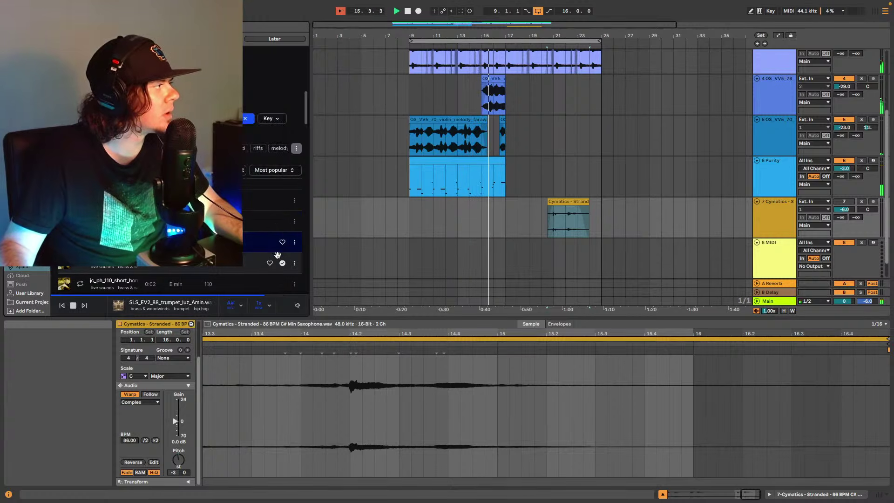
- Preview more Splice horn samples, from jc_ph_110_short_horn_loop to the dhh3_100_kit_loop_groove_horns loop
drag(298, 281, 301, 273)
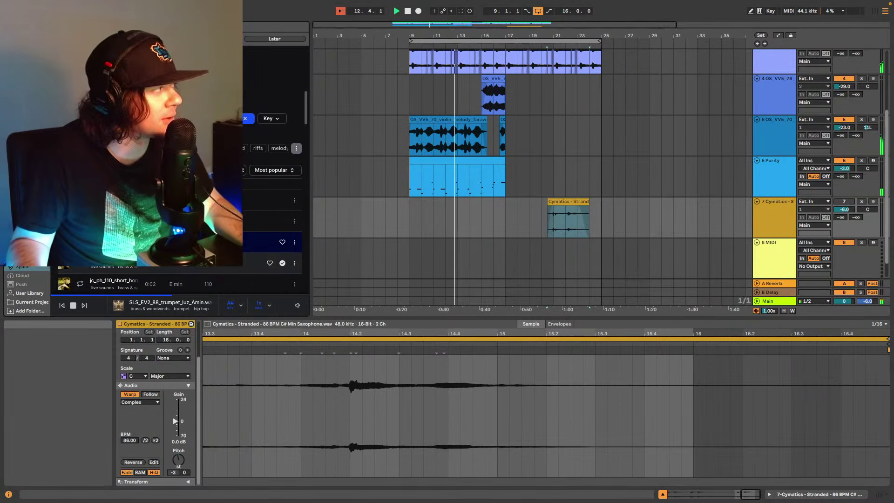
scroll(270, 243, down, 2)
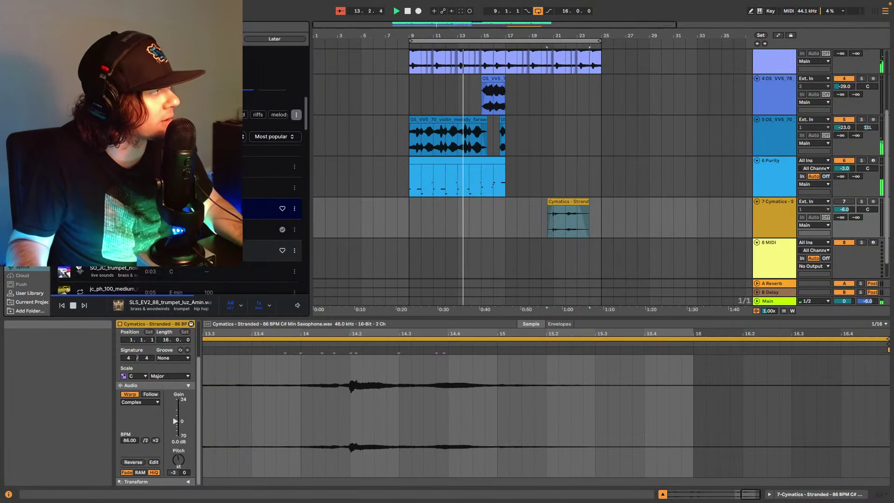
click(80, 271)
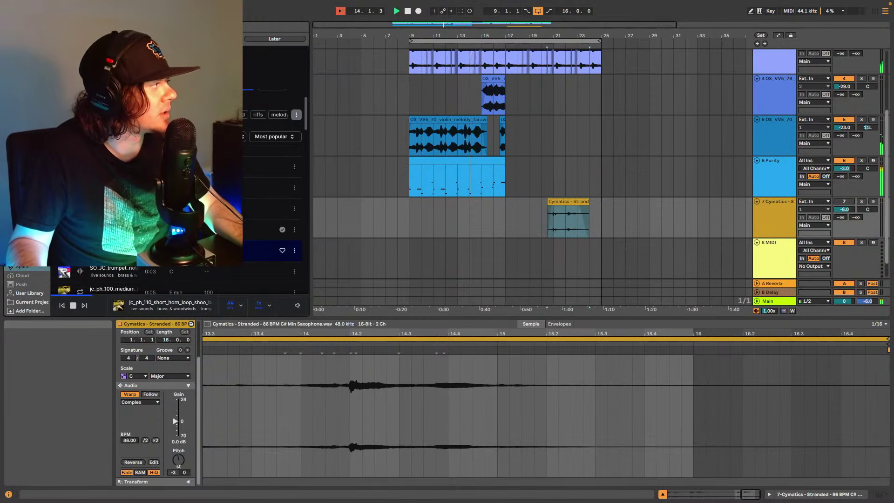
scroll(81, 270, down, 3)
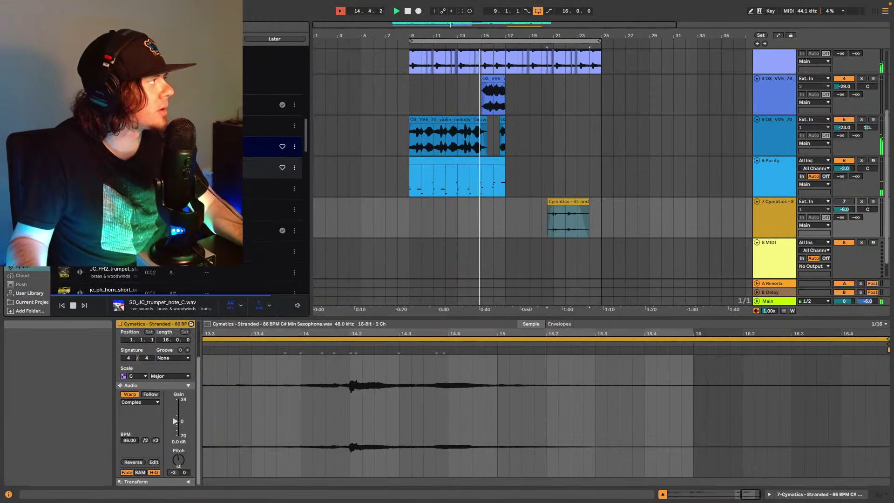
click(270, 167)
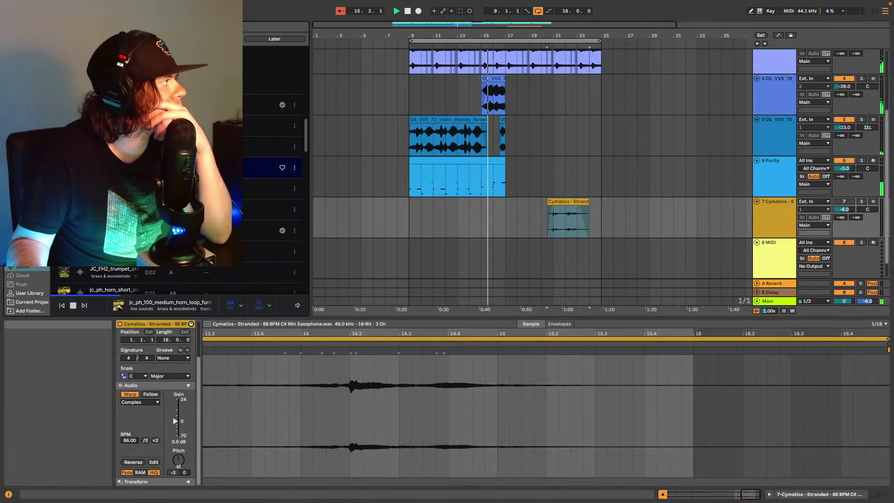
click(274, 188)
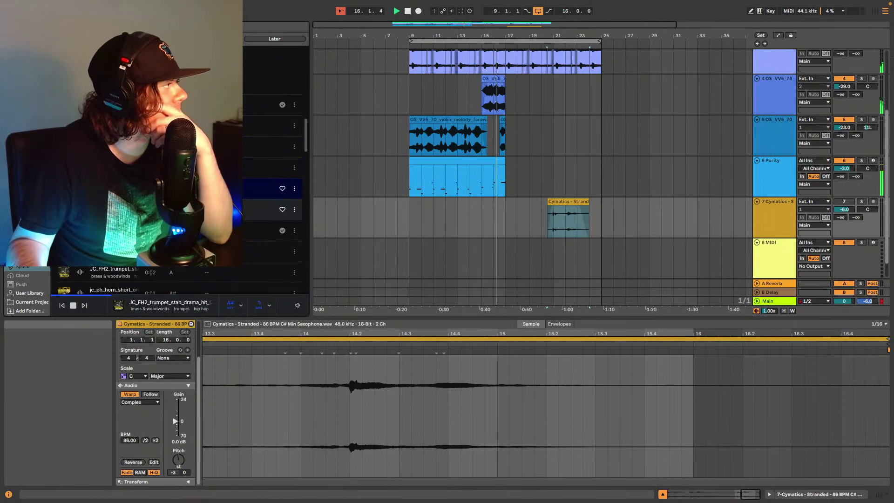
click(275, 209)
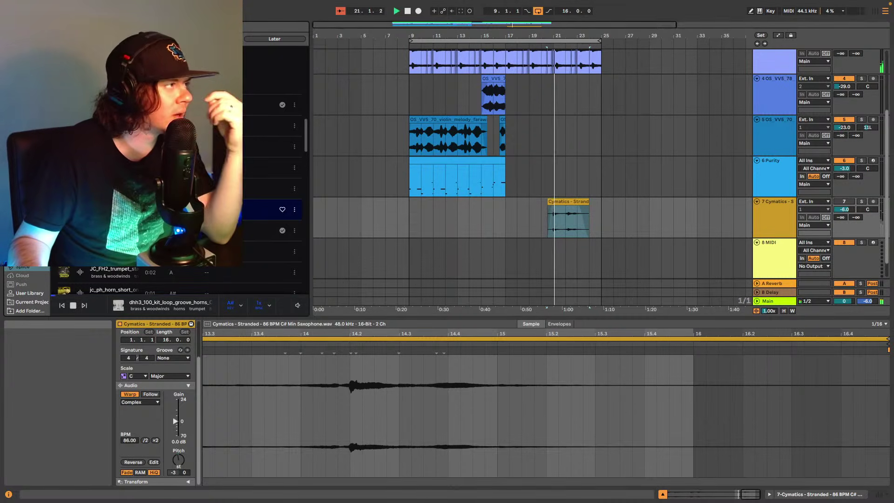
- Stop playback, insert an audio track below Purity, and place the dhh3_100_kit_loop_groove_horns loop on it at bar 13
key(space)
scroll(674, 198, down, 2)
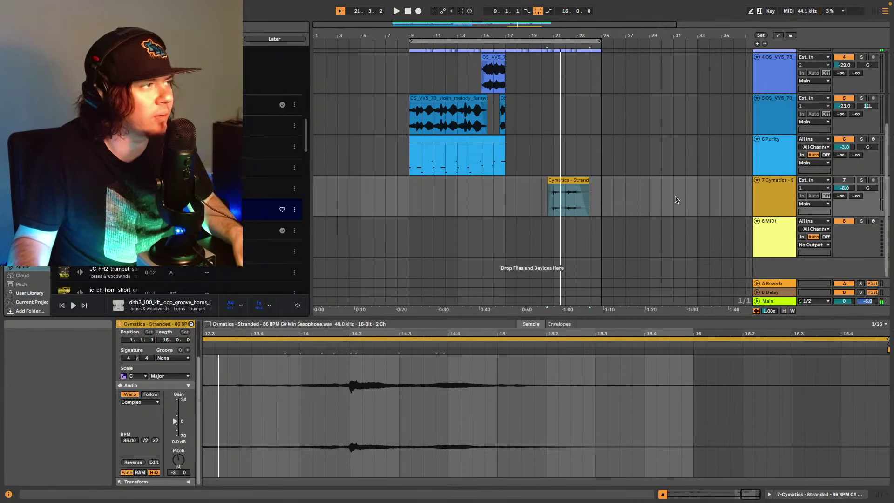
key(Up)
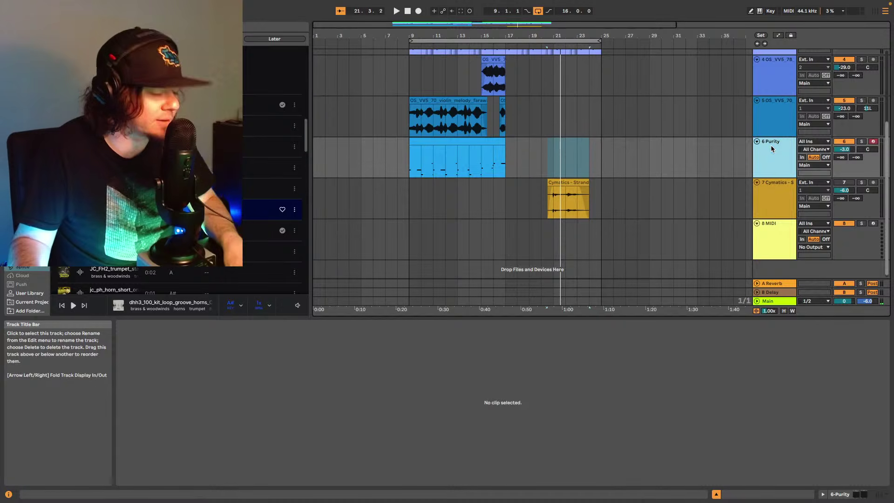
key(super+t)
drag(223, 210, 456, 208)
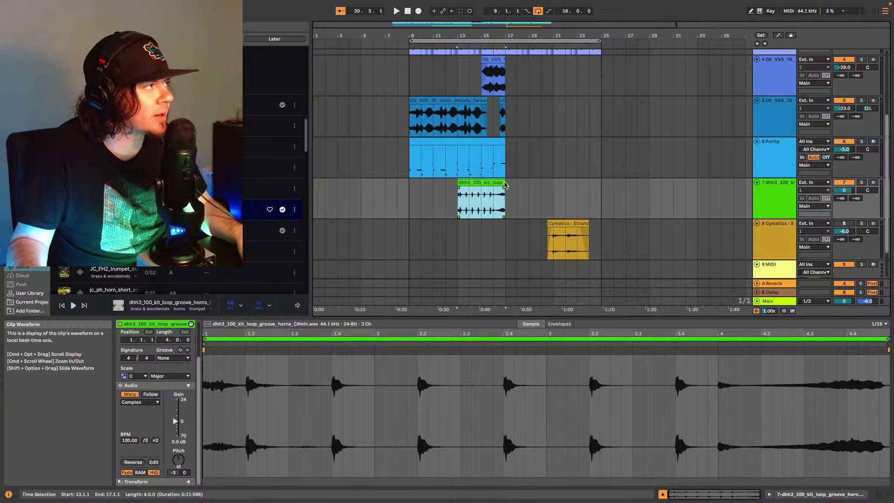
- Adjust the horn loop to span bars 16 to 20, and set its track volume to -11 dB while playing it
drag(503, 182, 541, 182)
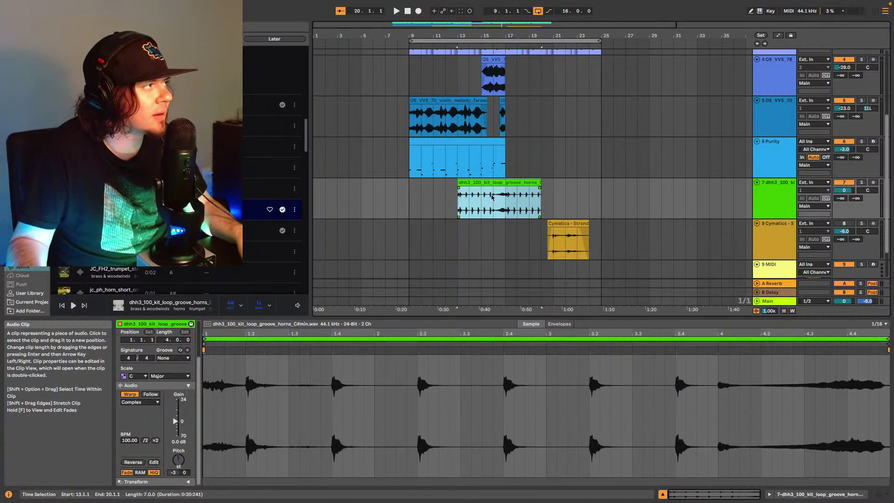
drag(460, 183, 492, 185)
key(space)
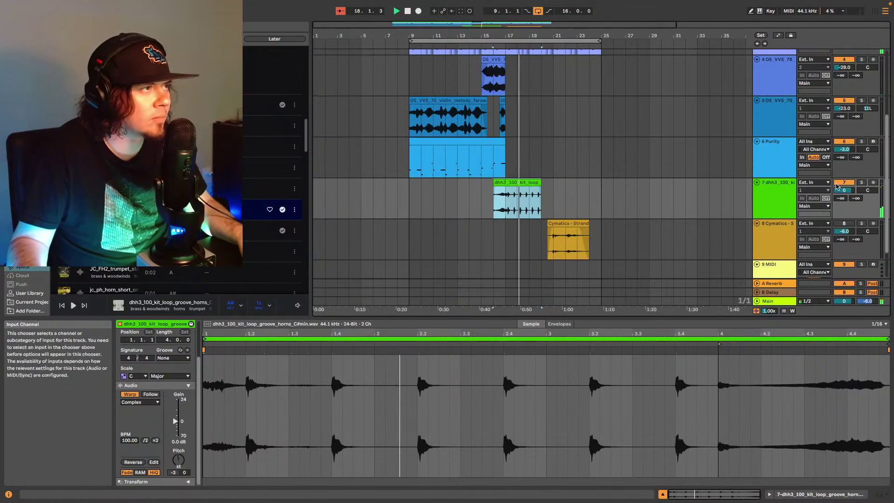
drag(846, 192, 844, 195)
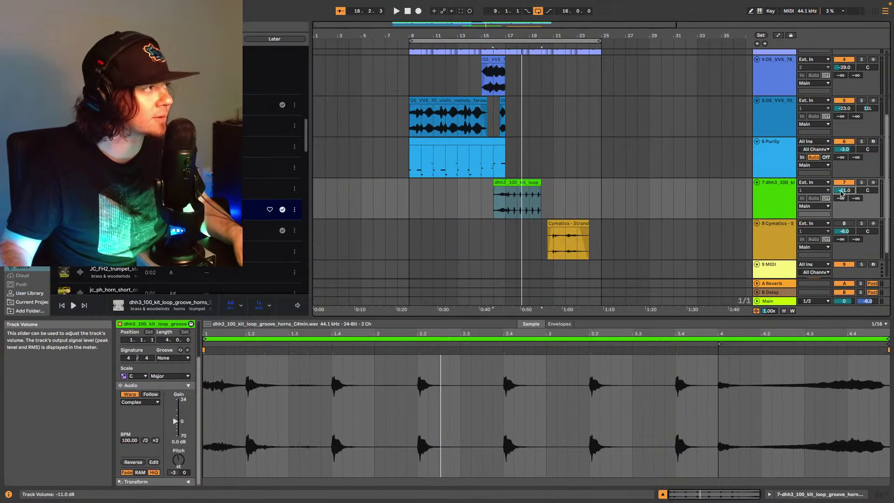
click(496, 184)
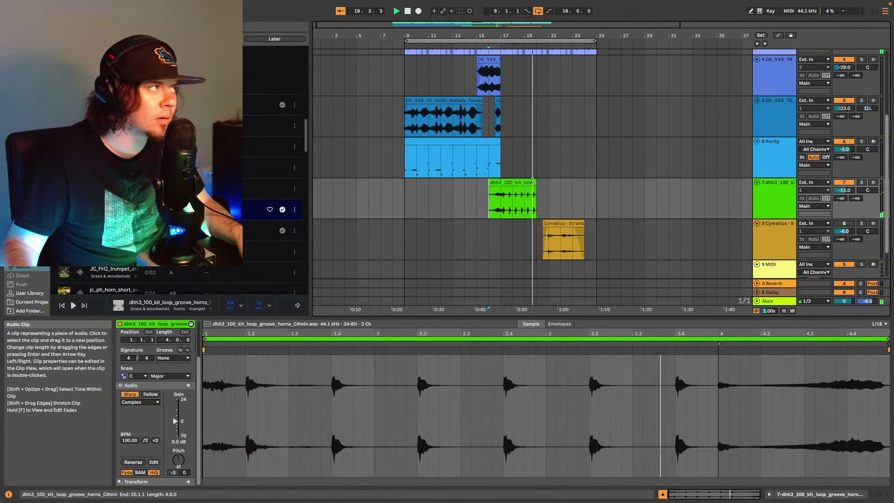
- Stop playback, trim the dhh3_100_kit_loop_groove_horns clip to end at bar 19, and play it from bar 16
key(space)
drag(531, 182, 520, 182)
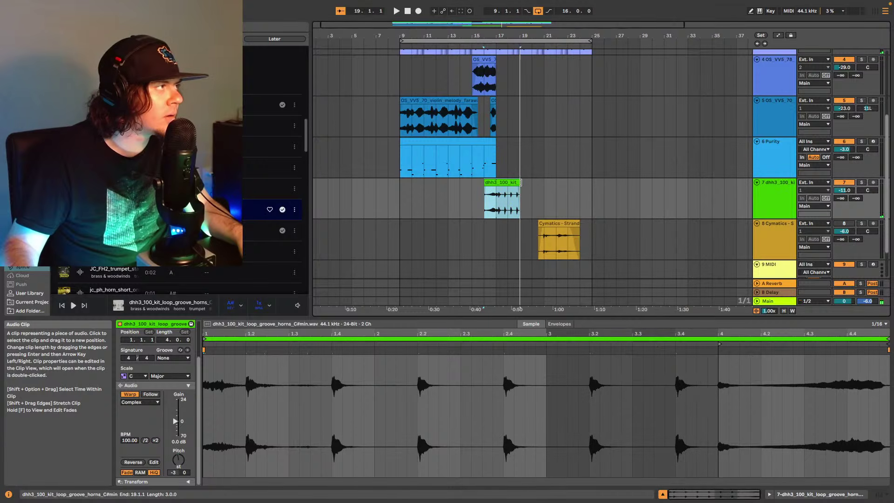
click(494, 240)
key(space)
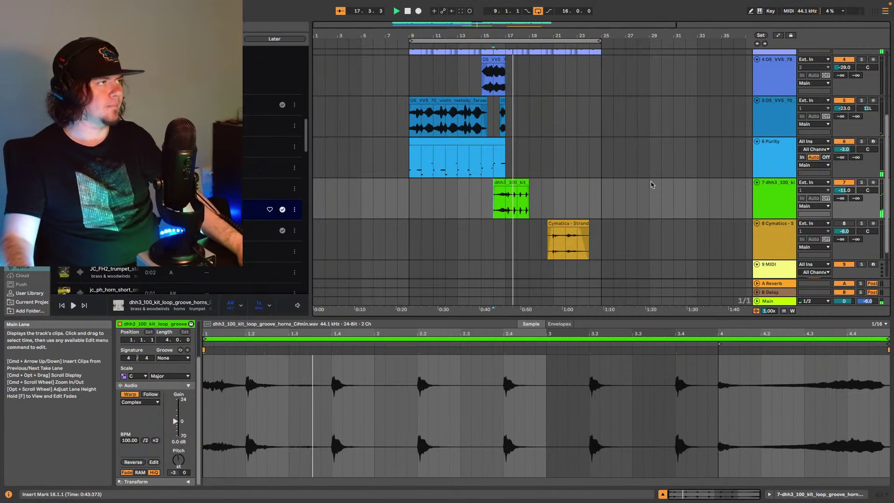
- Shorten the horn loop to end at 18.4.1 and play it back from the selected beat at 17.3.1
click(525, 183)
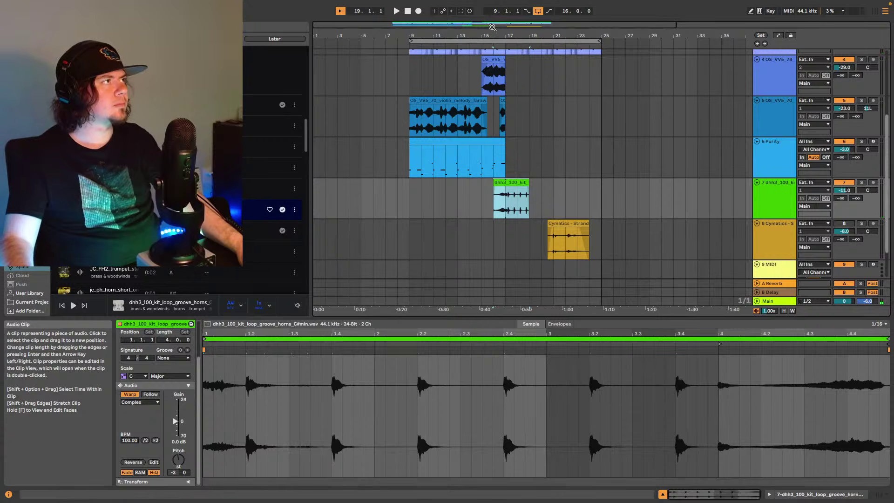
drag(492, 27, 499, 182)
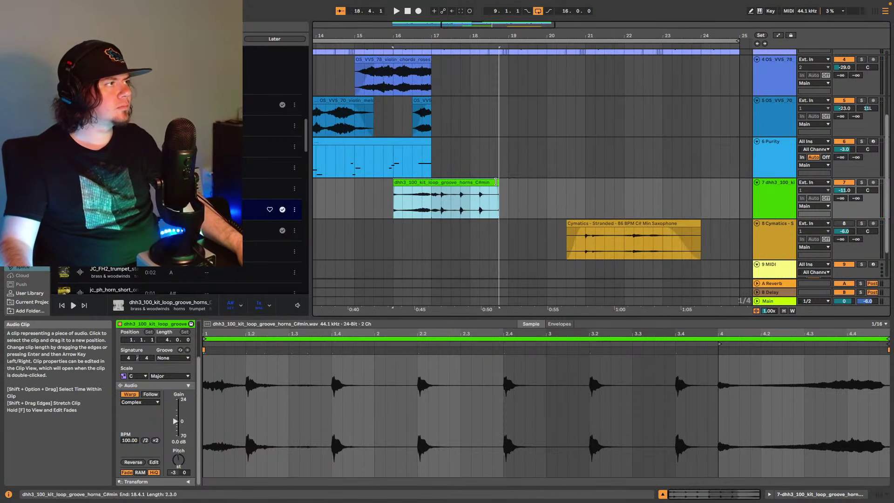
drag(451, 200, 461, 200)
key(space)
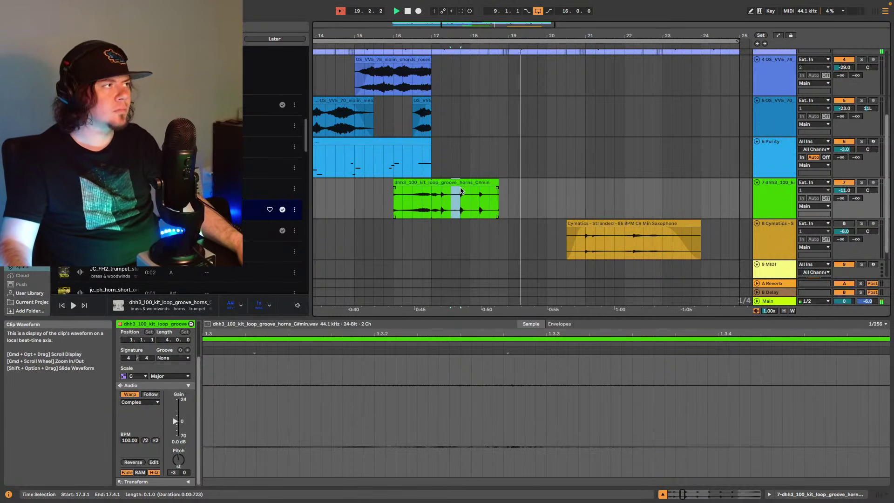
key(space)
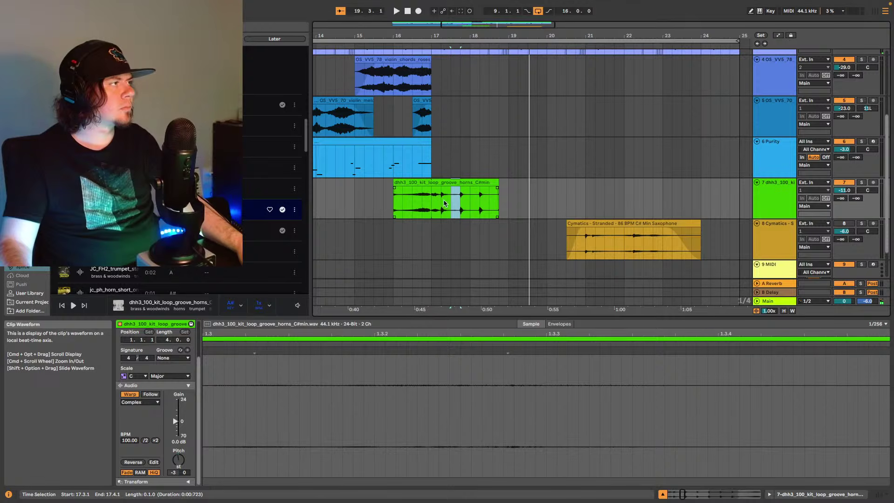
- Extend the horn loop's end to 20.4.1 and play it from 17.3.1
drag(498, 184, 577, 181)
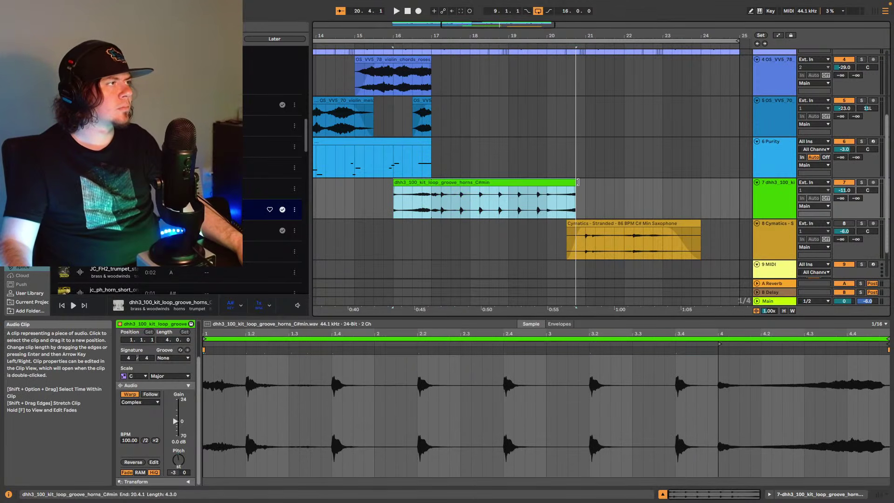
click(453, 204)
key(space)
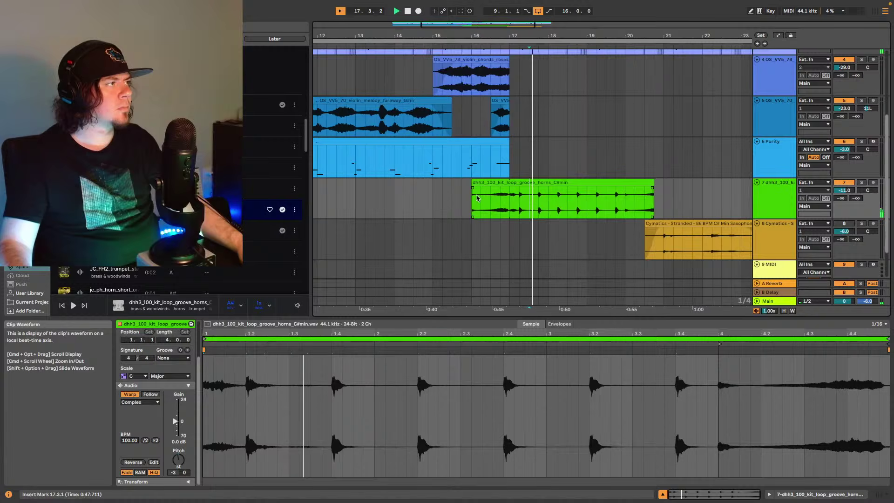
key(space)
- Split the horn loop at 18.3.1, start its second part at bar 19, and extend that part's end to about 22.3
click(533, 200)
key(super+e)
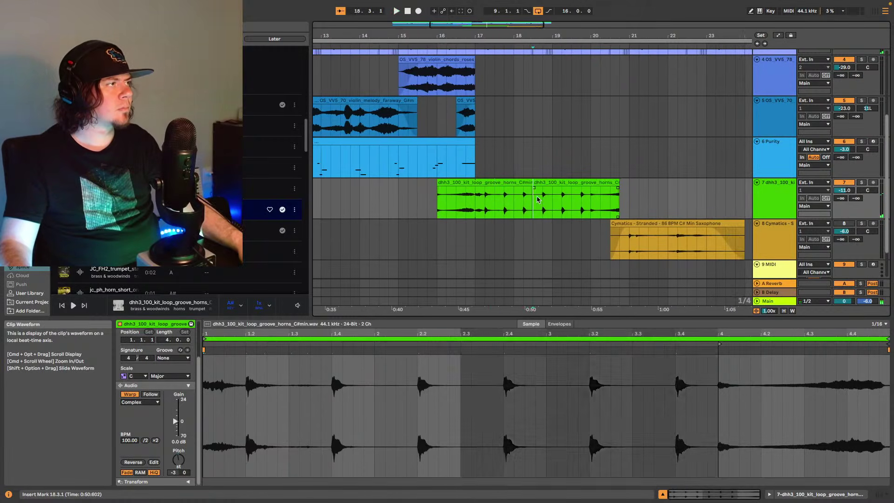
drag(538, 200, 554, 201)
key(space)
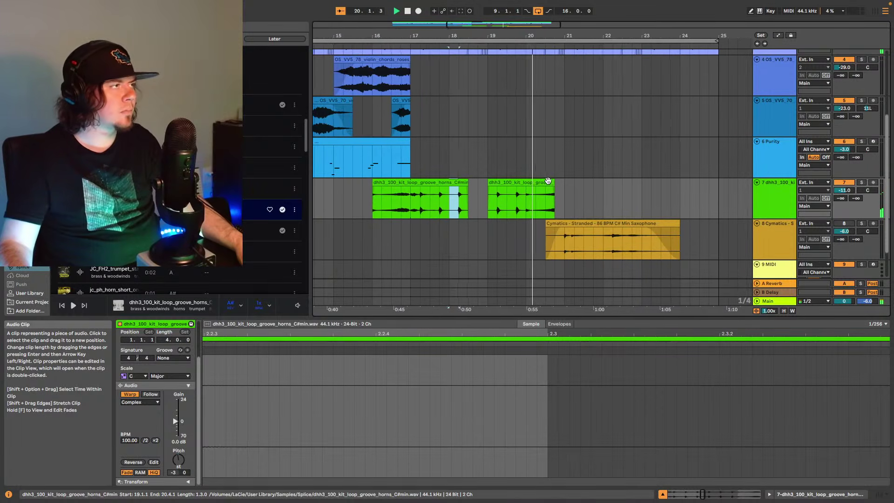
drag(553, 182, 610, 184)
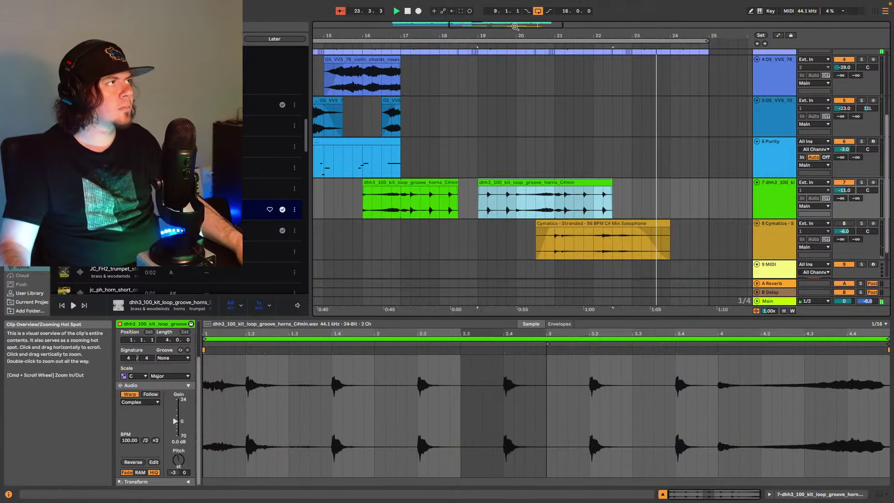
- Copy the two-bar violin chords clip from bar 15 to bar 23 on the same track
drag(496, 24, 497, 62)
click(497, 62)
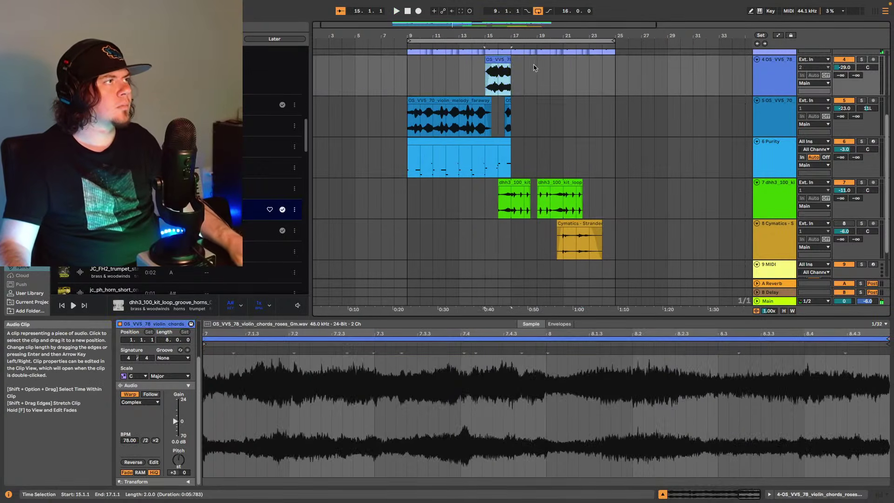
click(586, 73)
key(super+v)
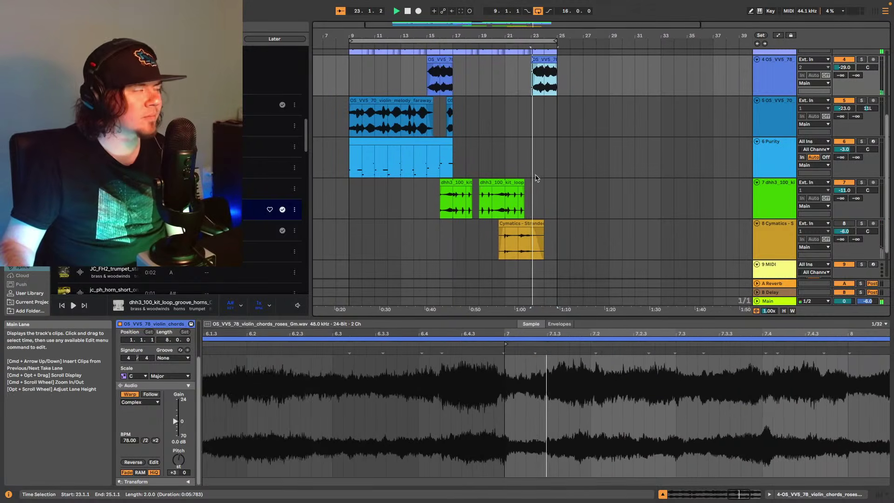
- Preview Splice horn samples with the beat, from the JC_FH2_trumpet_stab_hold one-shot to the JC_FH2_100_trumpet_chords loop
scroll(254, 187, down, 3)
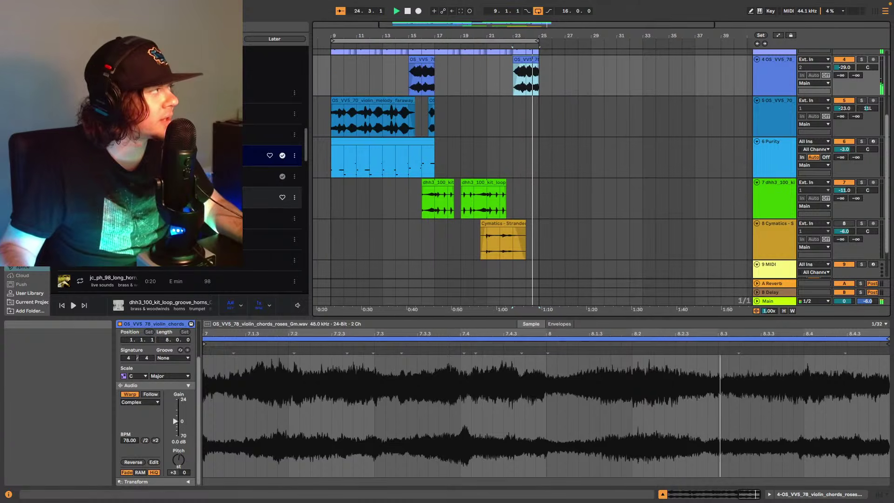
click(261, 197)
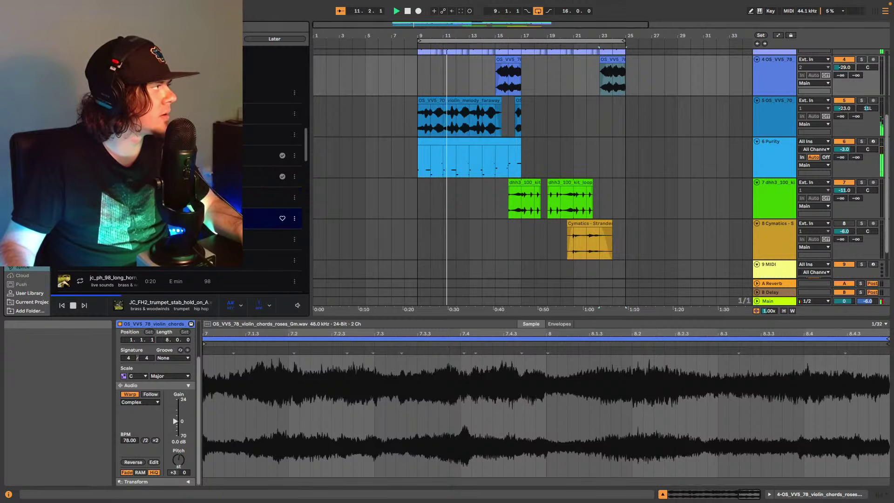
click(261, 239)
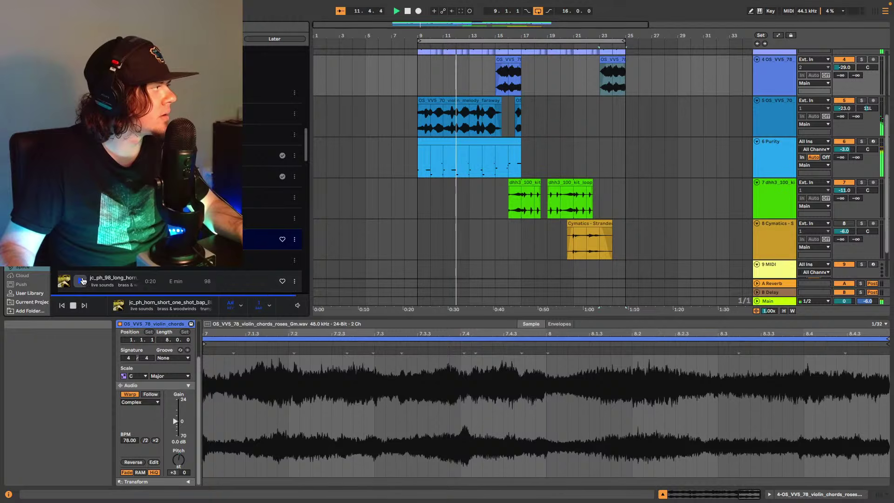
click(82, 281)
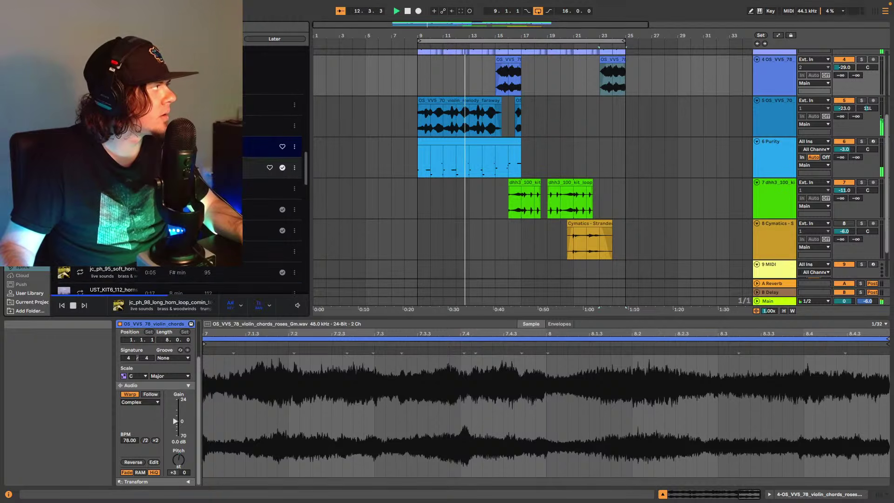
click(260, 168)
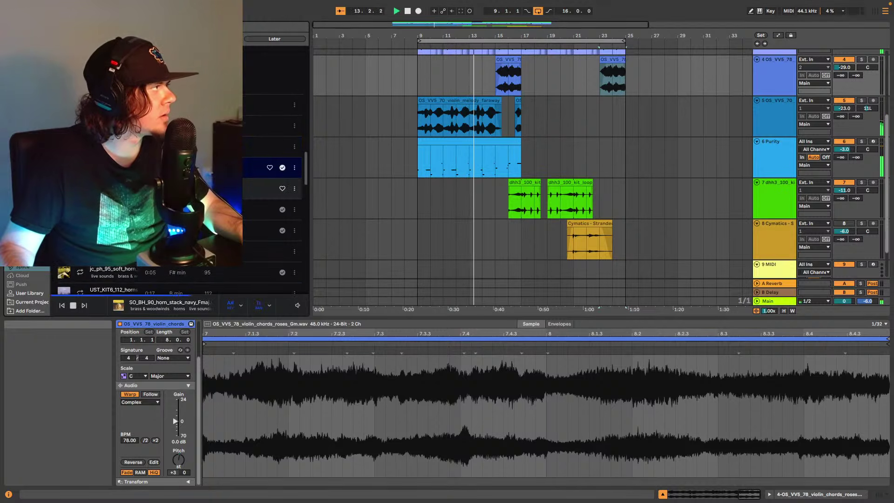
key(Down)
key(Down)
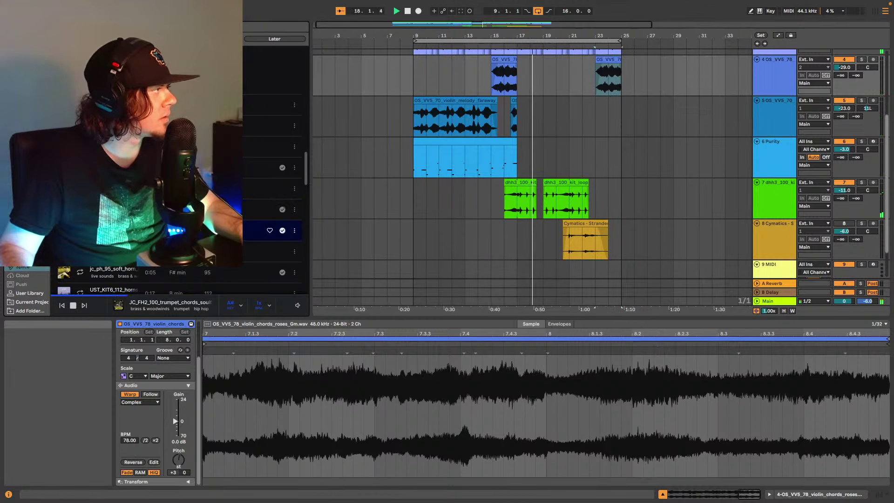
- Preview further Splice samples, from the LEX_IS_72_TRUMPET_LOOP through jc_ph_95_soft_horn_loop to the WW_SB_88_brass_trumpet_loop
click(260, 251)
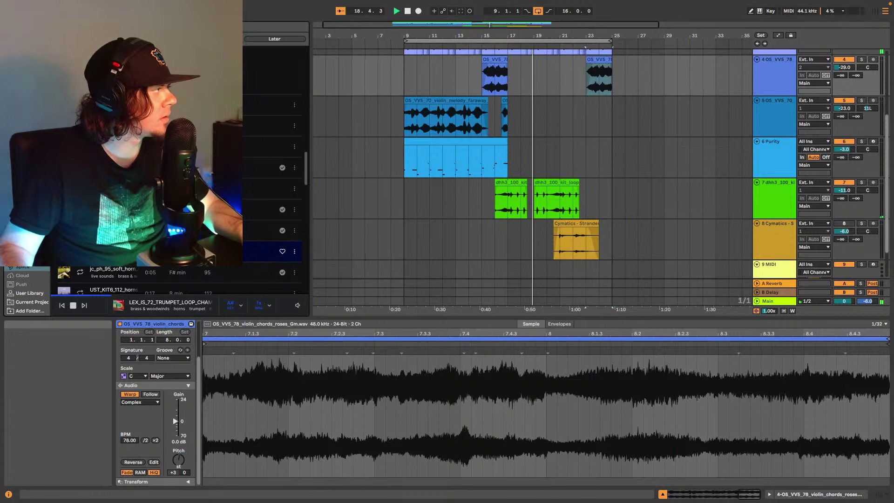
scroll(261, 251, down, 1)
click(261, 266)
scroll(261, 268, down, 3)
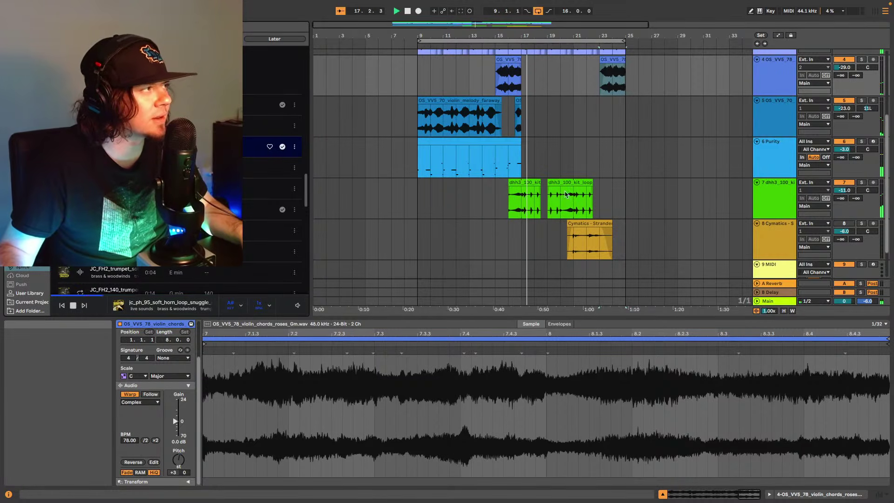
scroll(561, 191, right, 2)
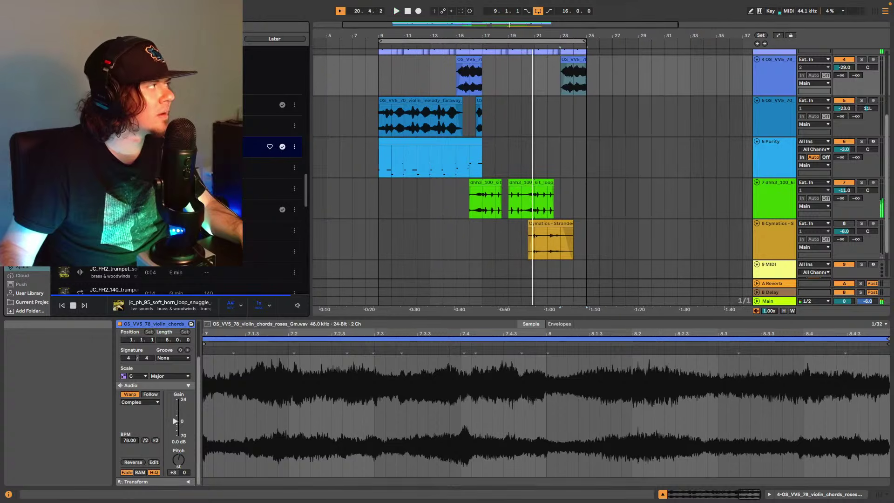
click(261, 167)
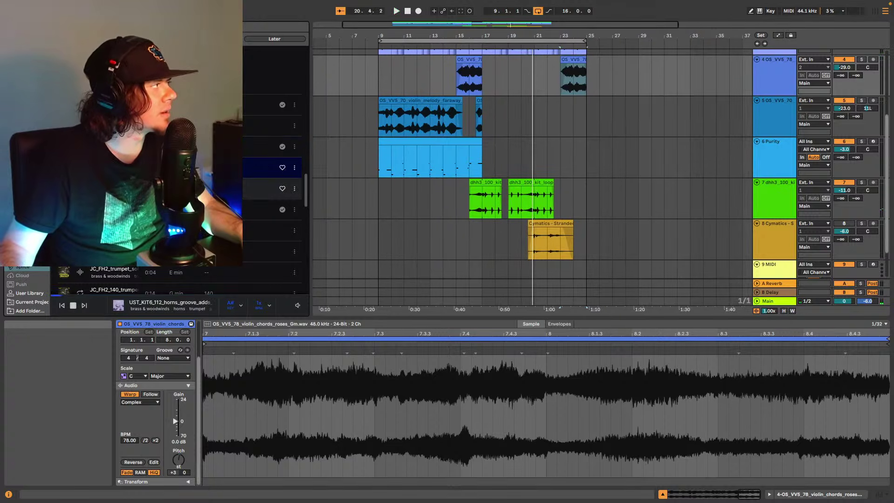
click(260, 188)
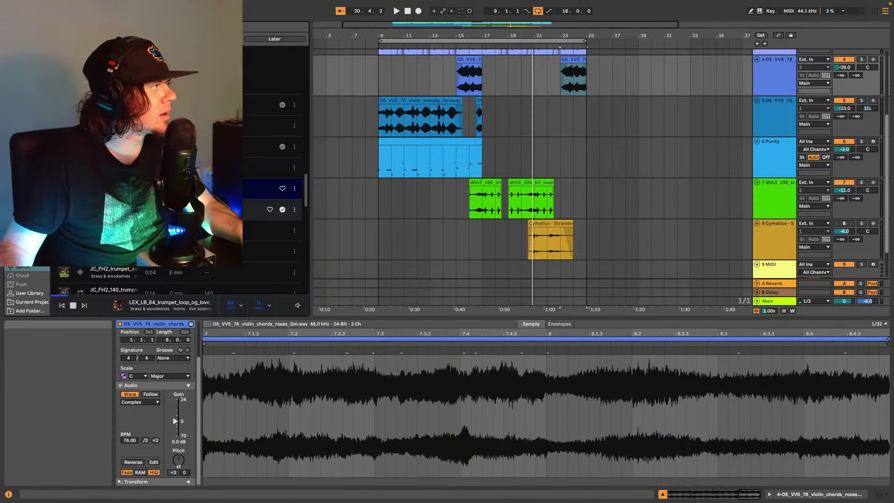
click(260, 210)
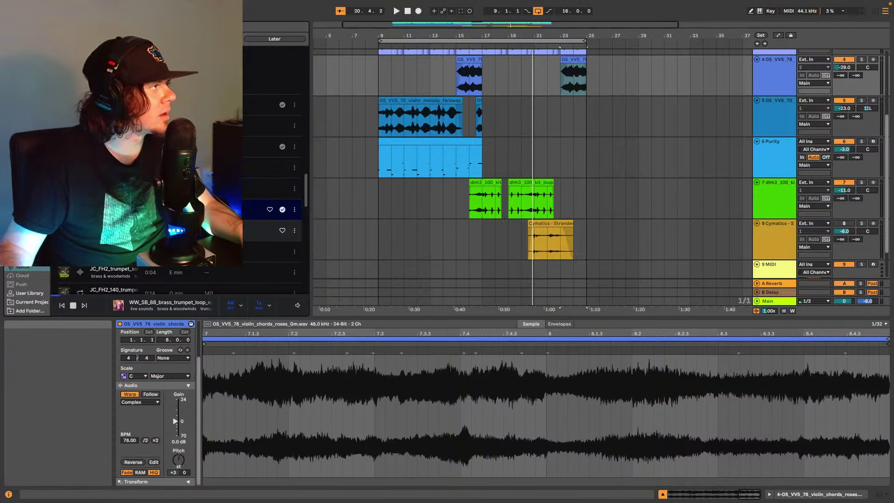
- Place the WW_SB_88_brass_trumpet_loop sample on track 9 at bar 17, auditioning it with the beat beforehand
scroll(515, 233, down, 3)
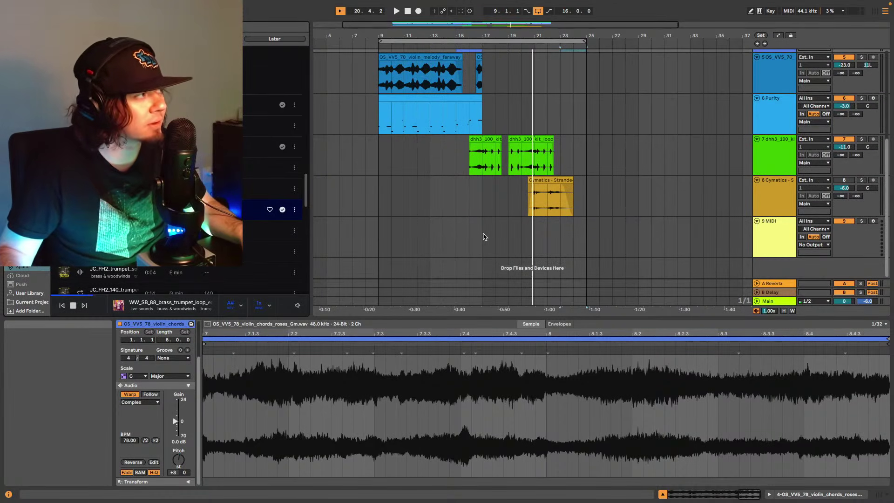
click(482, 237)
key(space)
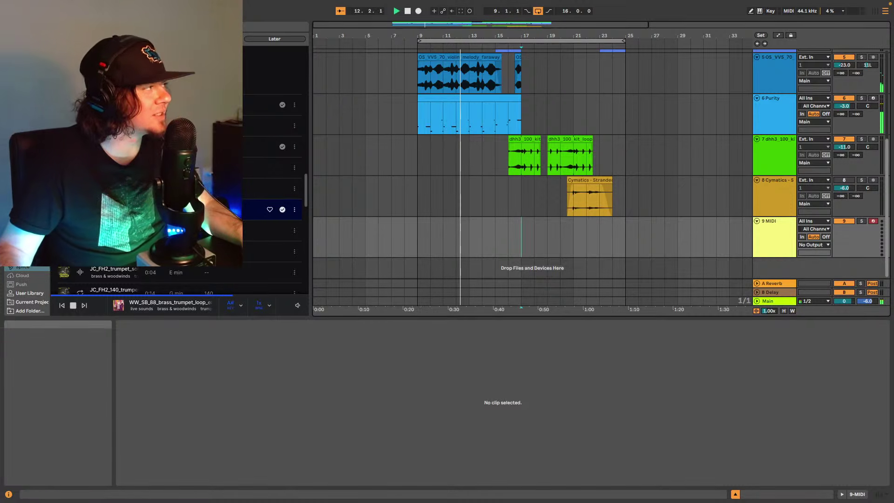
drag(140, 209, 520, 233)
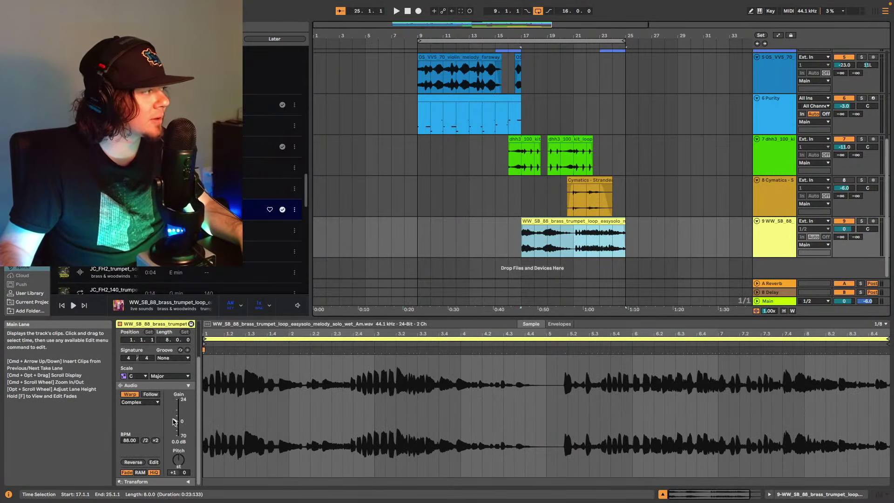
- Lower the trumpet clip's gain to -3.1 dB and set its track volume to -4.0 dB during playback
drag(174, 422, 175, 425)
key(space)
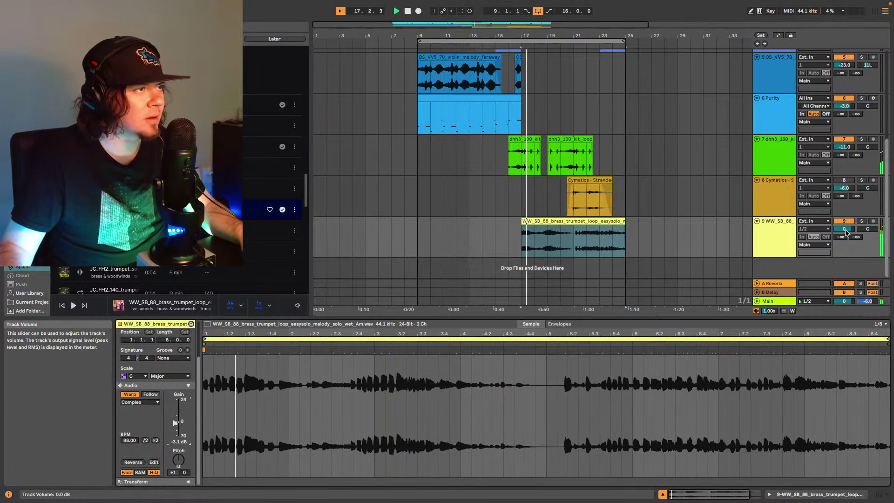
scroll(845, 231, down, 4)
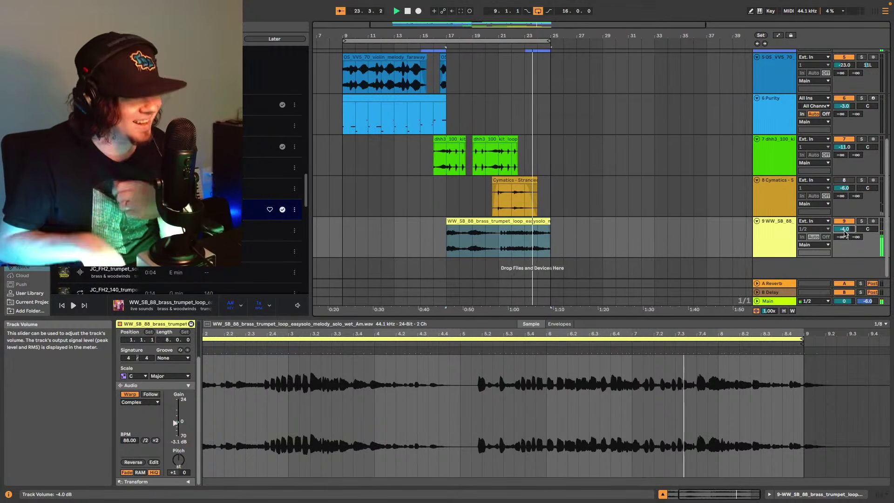
- Try extending the trumpet clip past bar 25, restore its end to bar 25, and switch off arrangement looping
drag(546, 228, 573, 222)
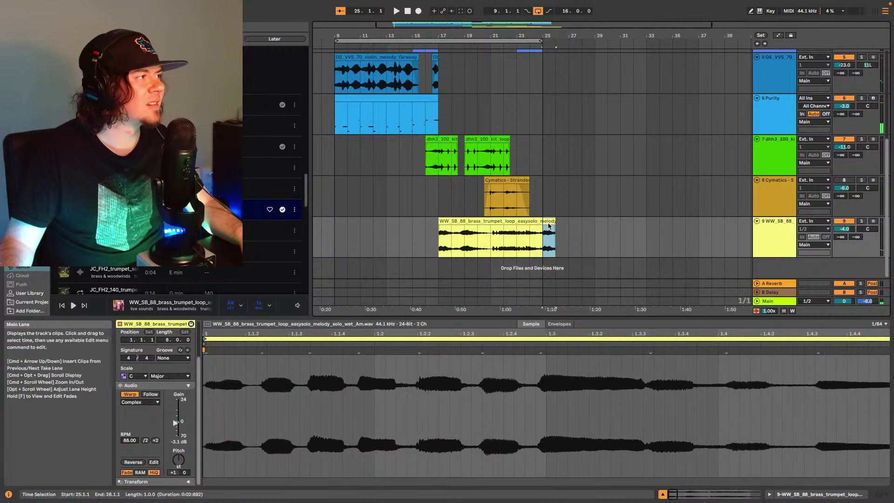
drag(549, 222, 542, 221)
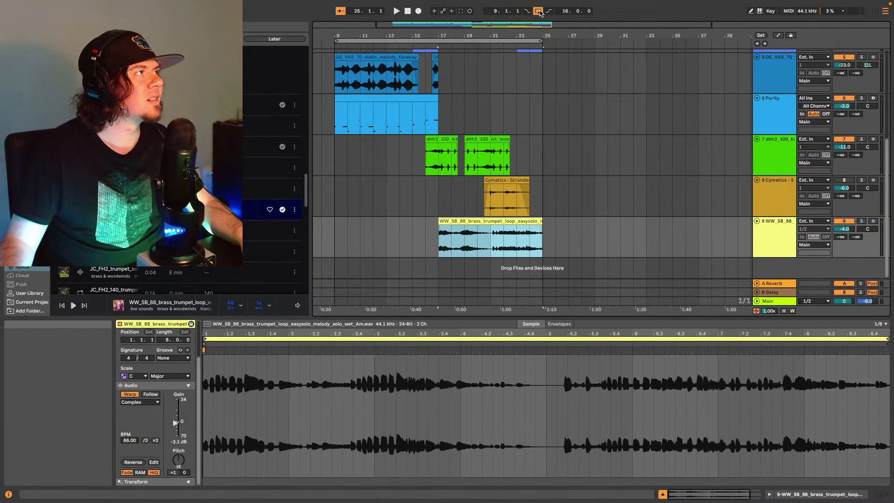
click(539, 11)
mouse_move(539, 220)
mouse_down()
mouse_move(655, 217)
mouse_move(544, 223)
mouse_up()
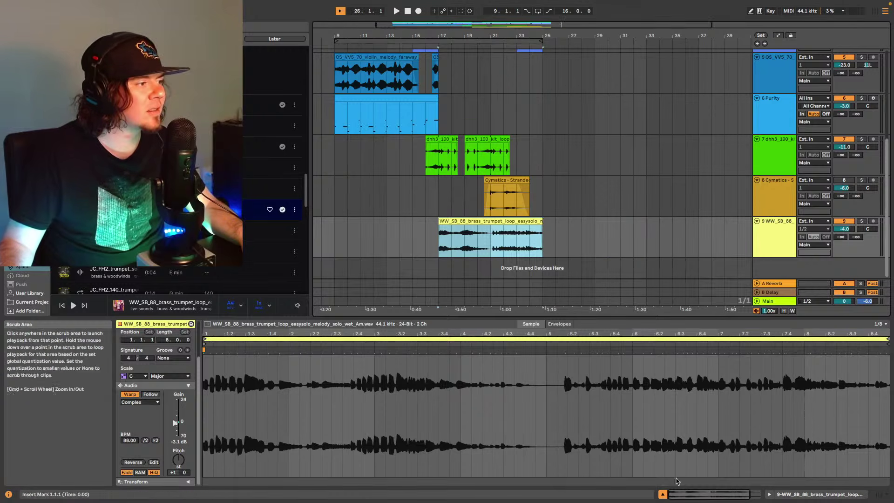
- Lengthen the trumpet clip's sample region to 8.3.2 and extend the clip in the arrangement so it ends at 25.4.3
drag(512, 324, 512, 329)
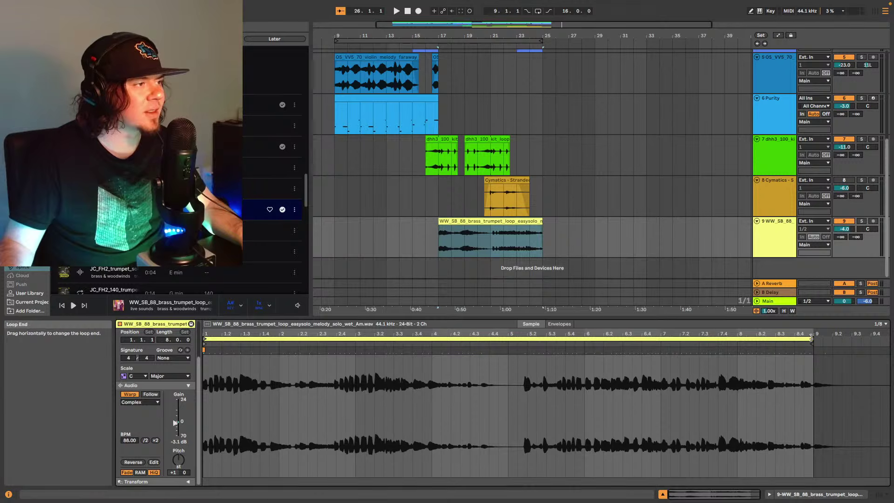
drag(812, 339, 848, 339)
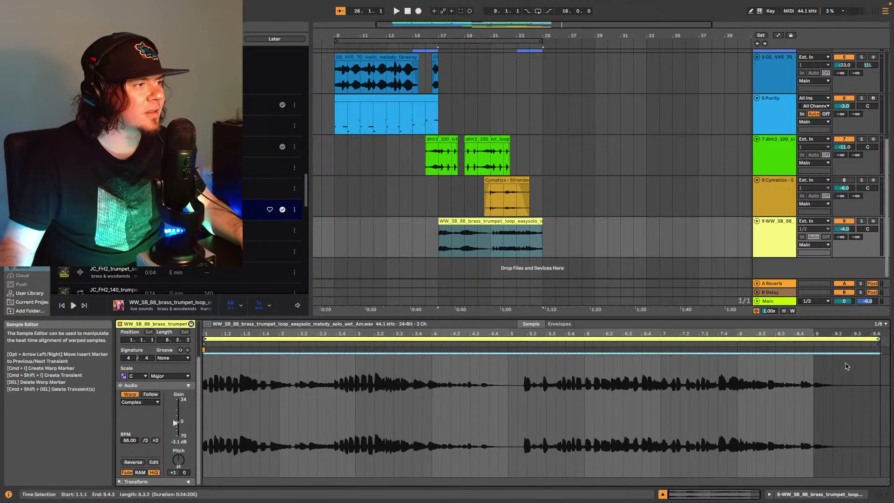
drag(542, 223, 556, 225)
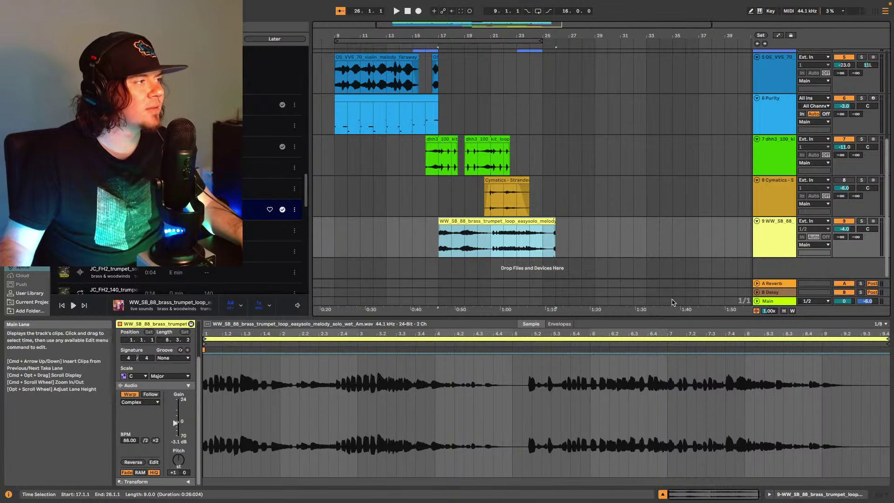
scroll(528, 61, up, 5)
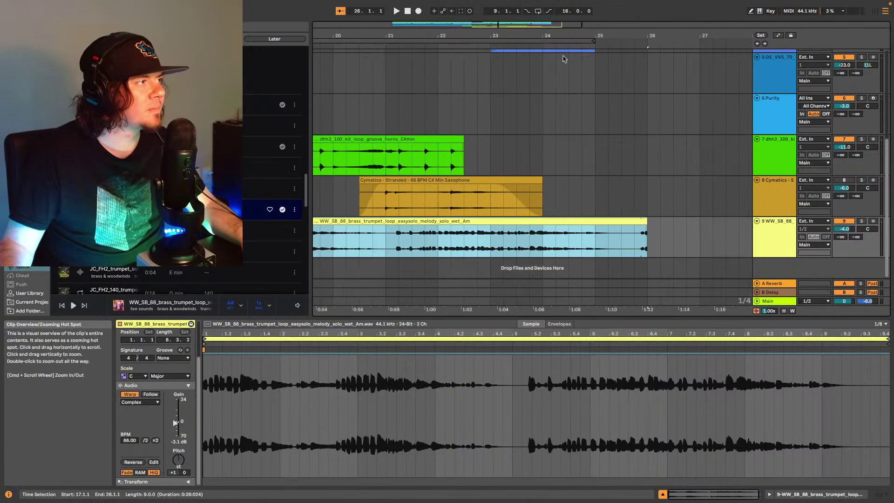
drag(645, 222, 639, 222)
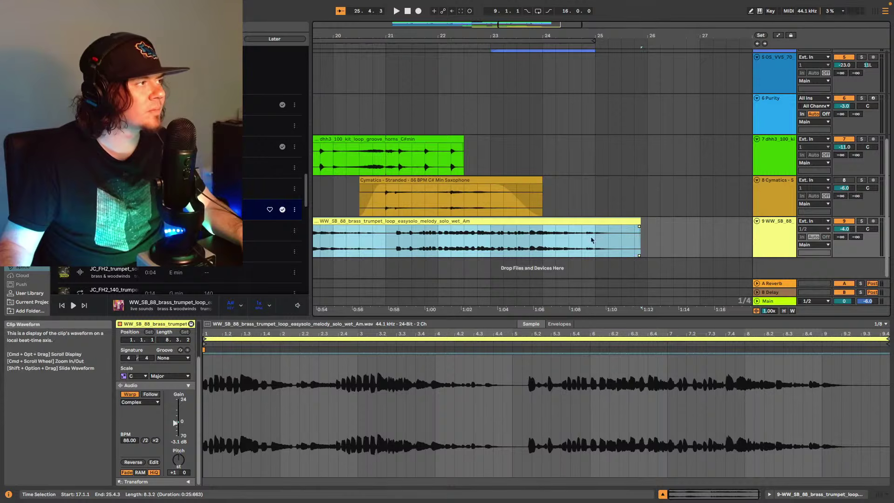
- Play the last bars of the extended trumpet clip to check how its tail ends
click(534, 249)
key(space)
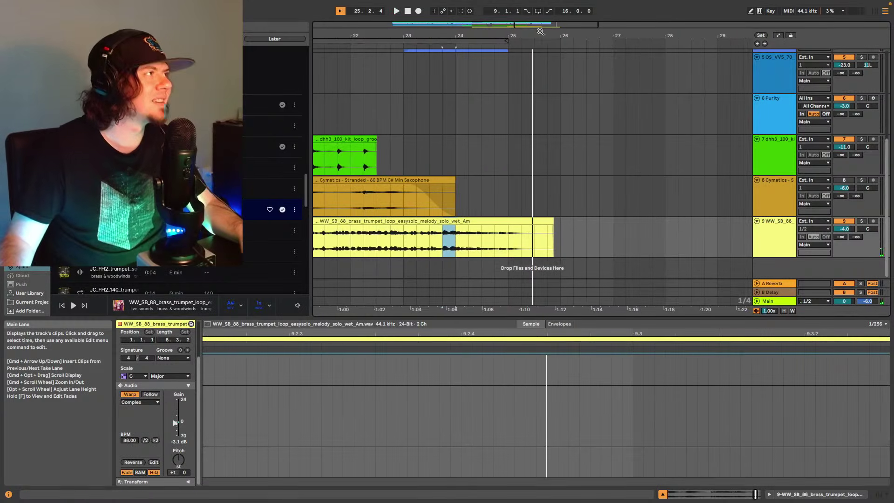
double_click(505, 27)
- Play the arrangement from bar 9 and listen to how the trumpet sits with the other tracks
click(435, 241)
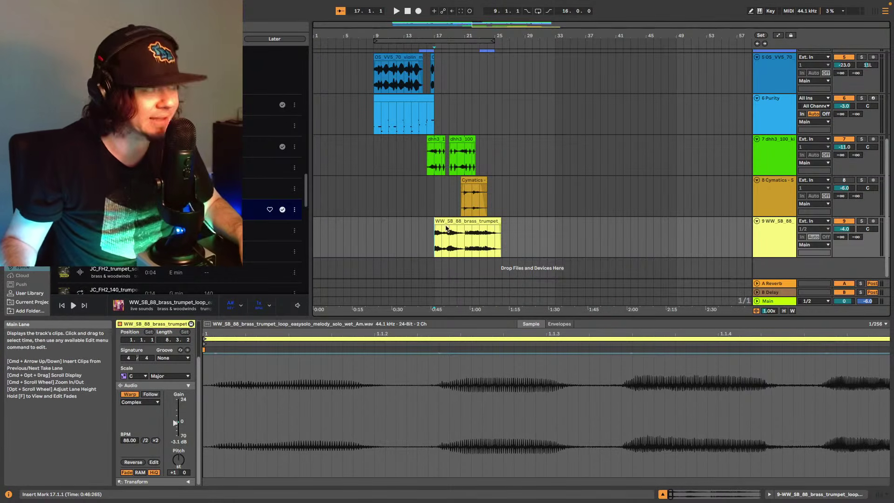
scroll(398, 156, up, 6)
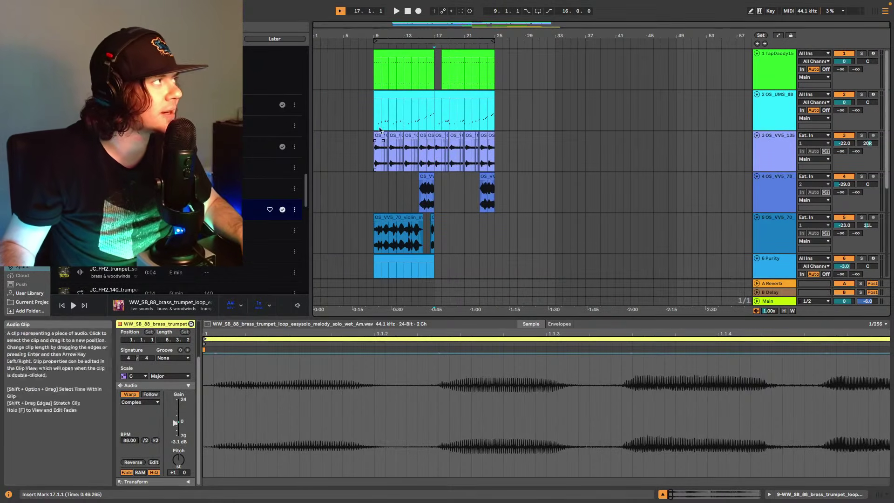
click(375, 110)
key(space)
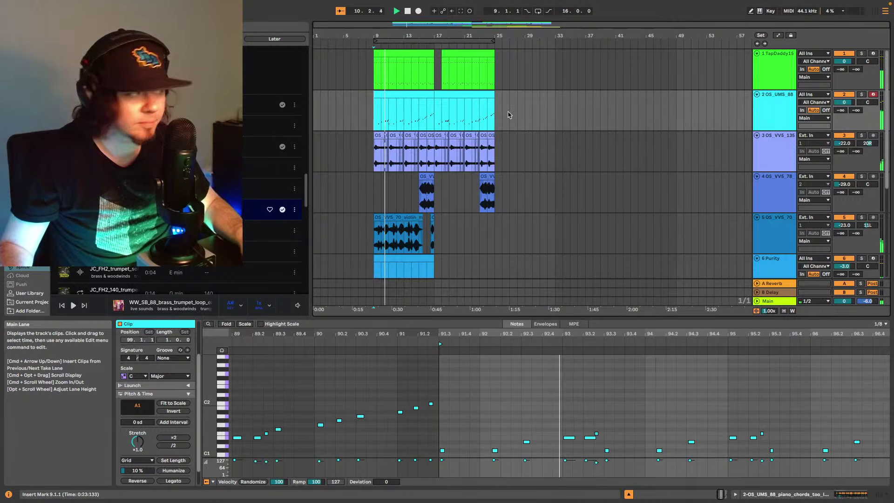
scroll(476, 188, down, 2)
scroll(476, 189, down, 7)
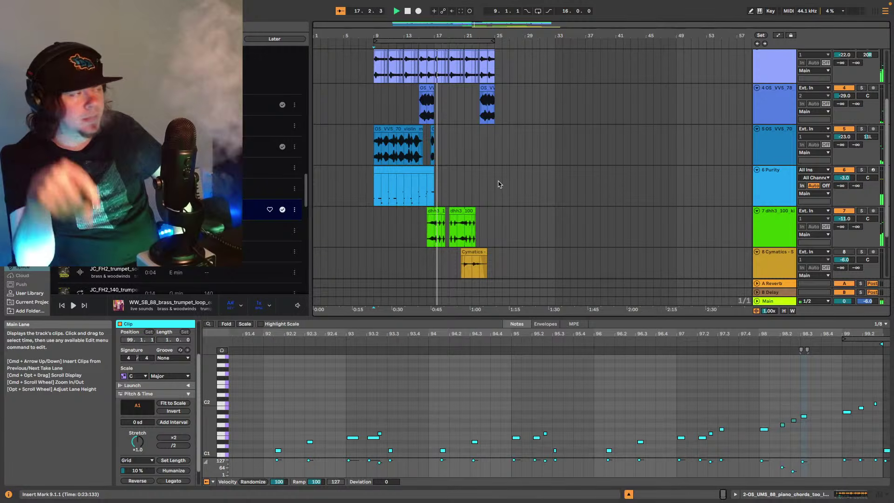
scroll(498, 184, down, 3)
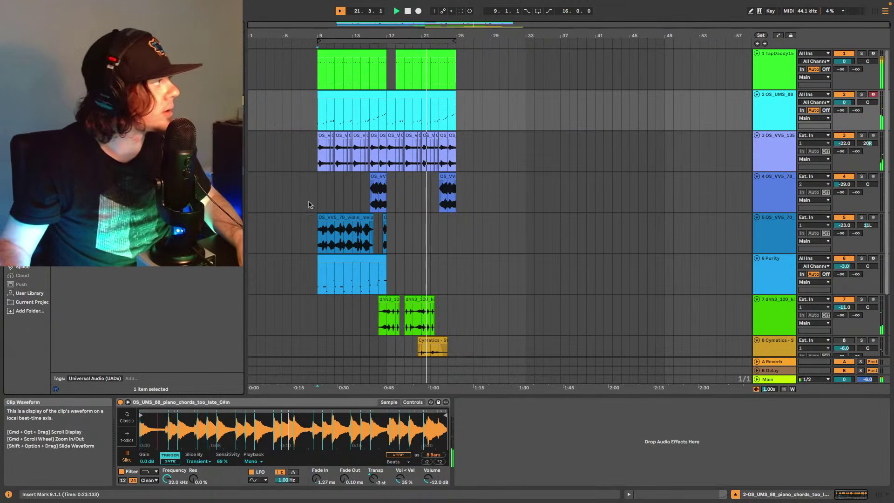
drag(140, 140, 533, 442)
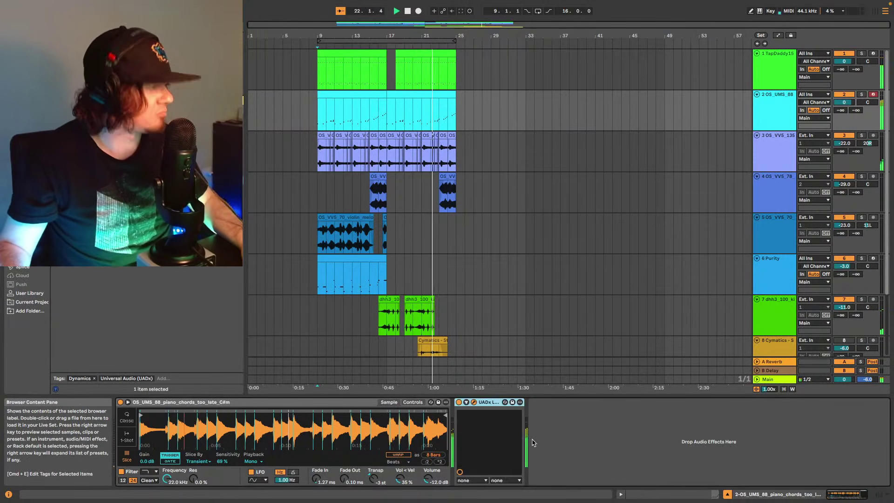
key(space)
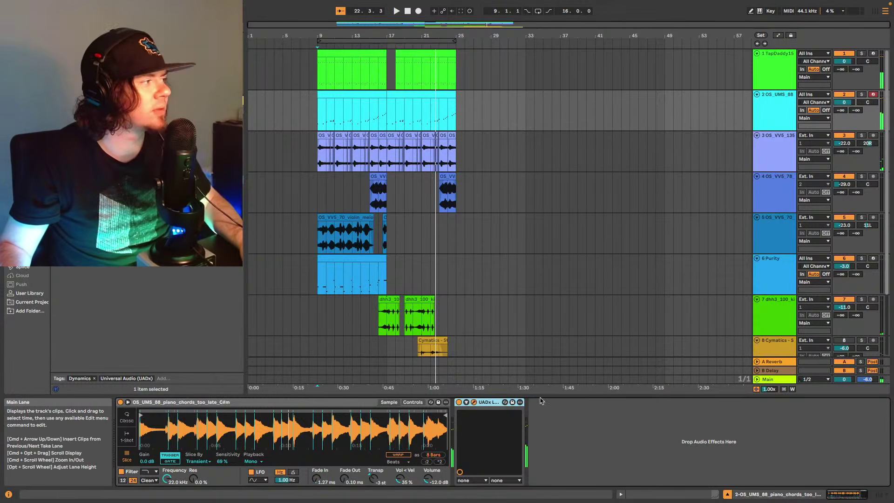
key(BackSpace)
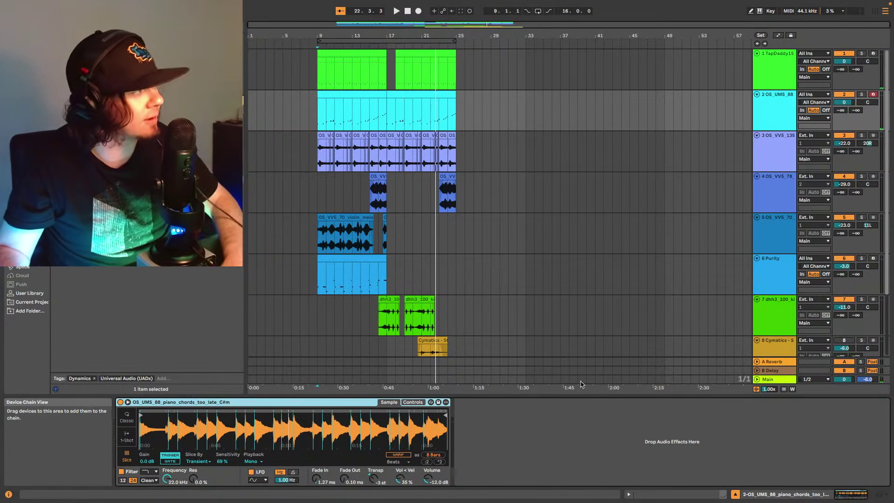
- Add the UADx LA-2A Tube Compressor to the trumpet track and move its window clear of the webcam area
scroll(690, 247, down, 4)
click(755, 303)
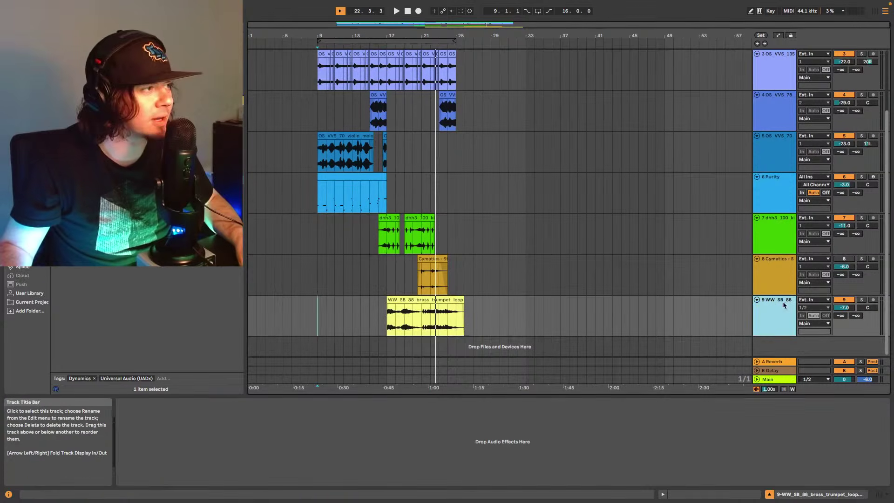
key(super+z)
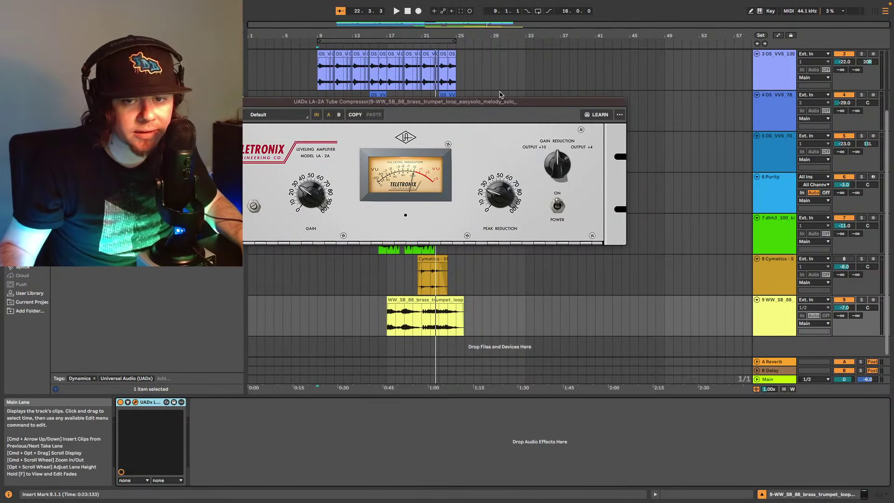
drag(484, 105, 617, 126)
- Raise the LA-2A's Peak Reduction while playing the trumpet from bar 17, and readjust the trumpet track's volume
click(422, 324)
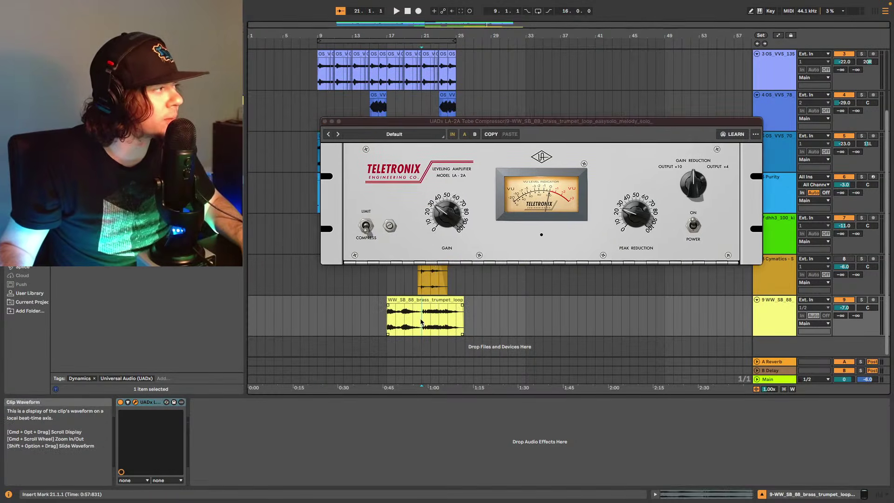
click(388, 329)
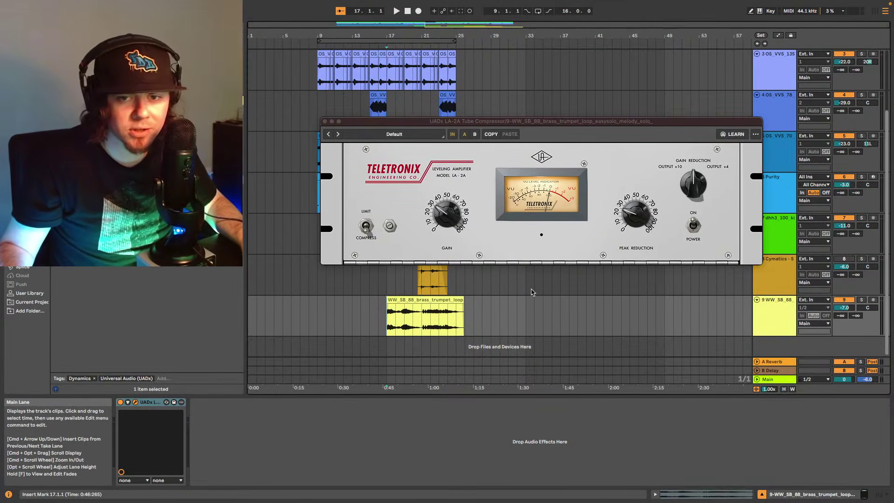
key(space)
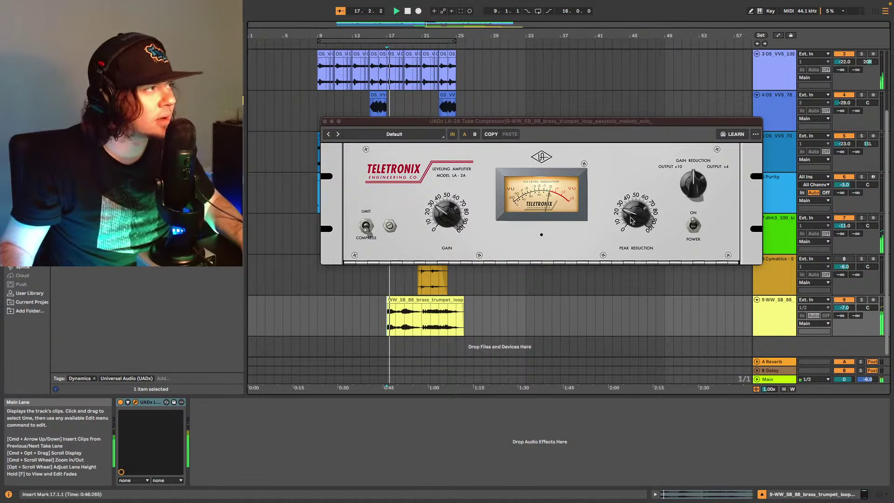
drag(632, 221, 637, 208)
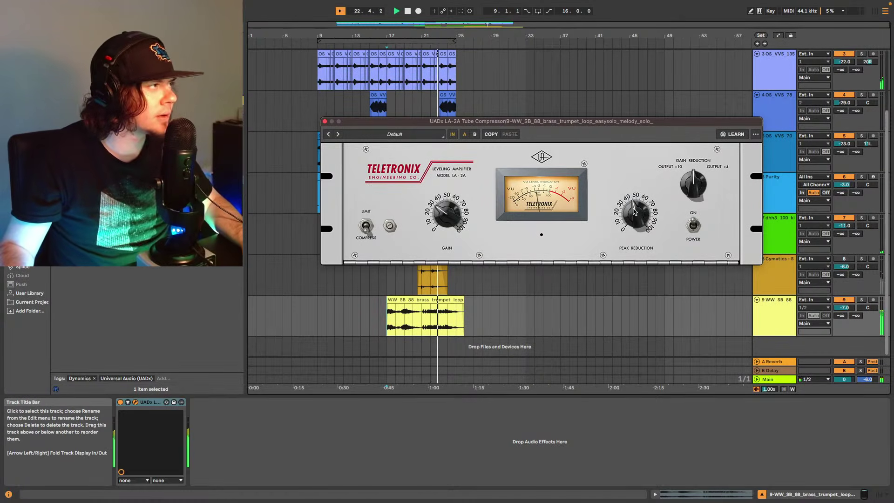
click(846, 310)
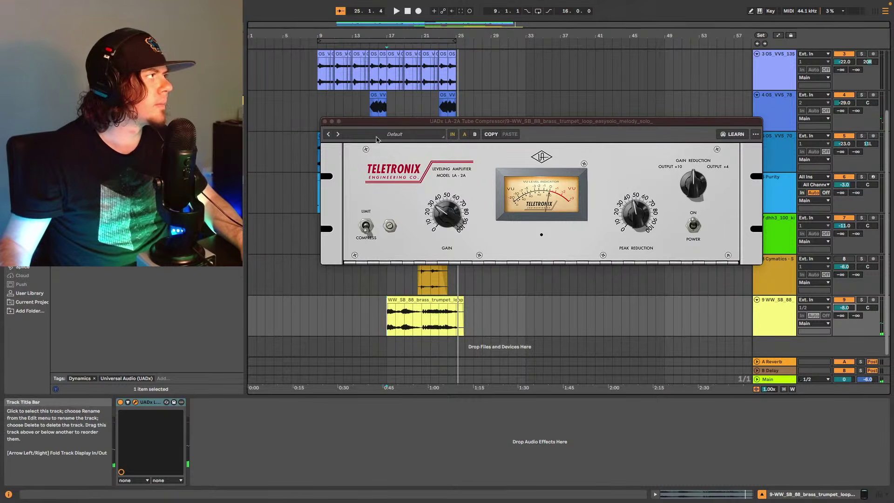
click(325, 121)
- Copy bars 9 to 17 of tracks 1 to 6 and place the copy at bar 25, checking its start in playback
scroll(360, 204, up, 4)
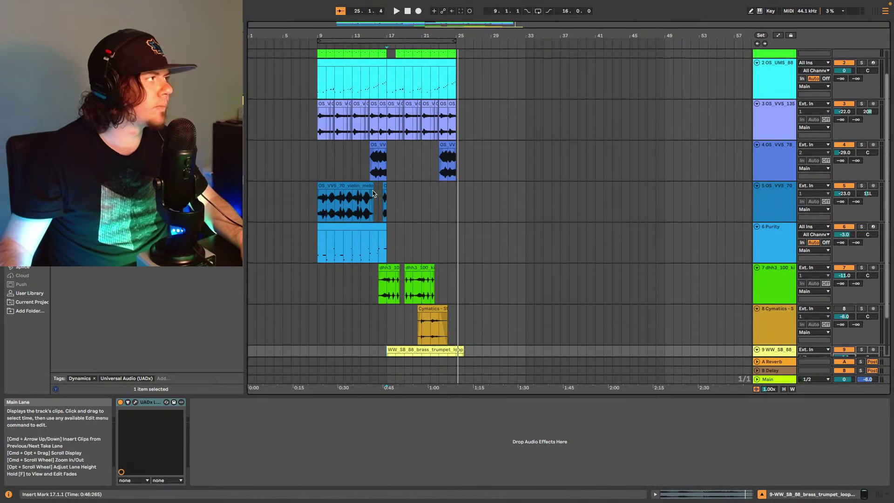
drag(319, 285, 386, 56)
key(super+d)
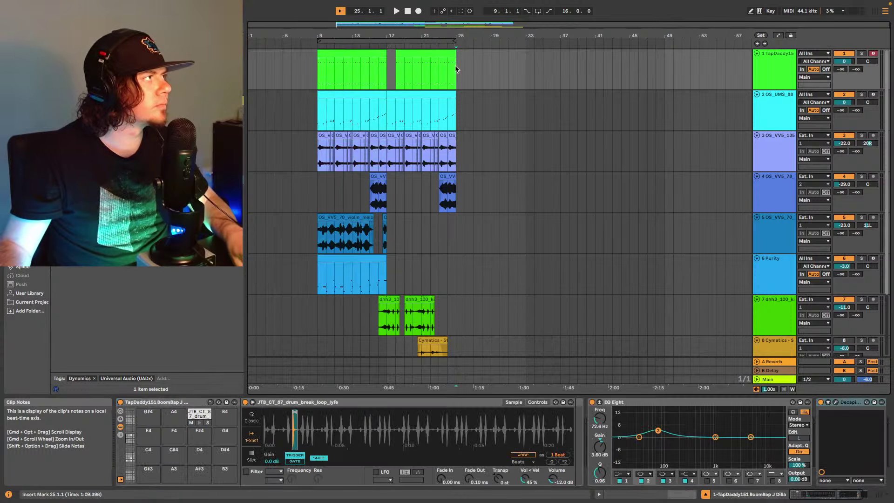
scroll(470, 255, down, 4)
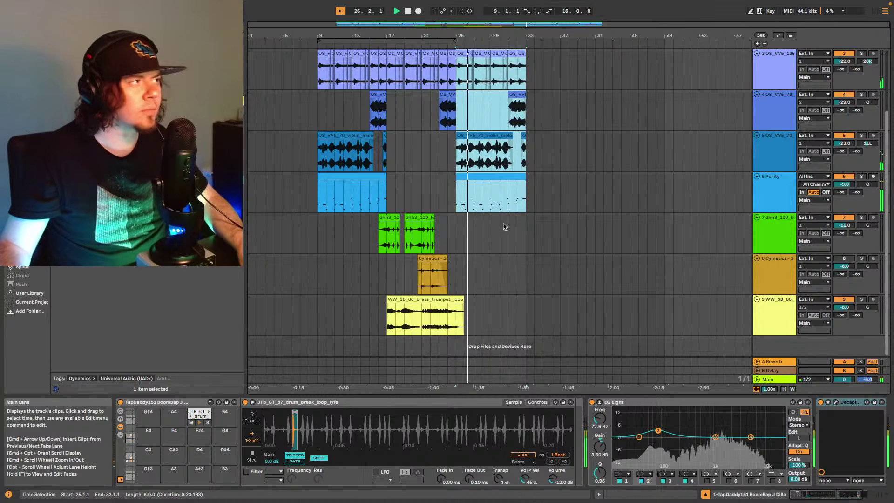
key(space)
- Copy bars 9 to 17 of tracks 2 to 5 and paste them at bar 1 as a drumless intro
scroll(328, 230, up, 4)
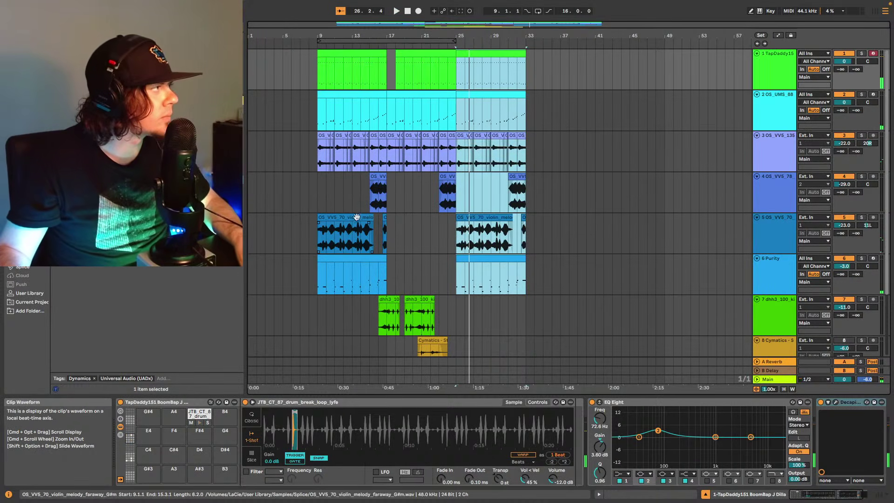
drag(329, 230, 388, 96)
click(252, 115)
key(super+v)
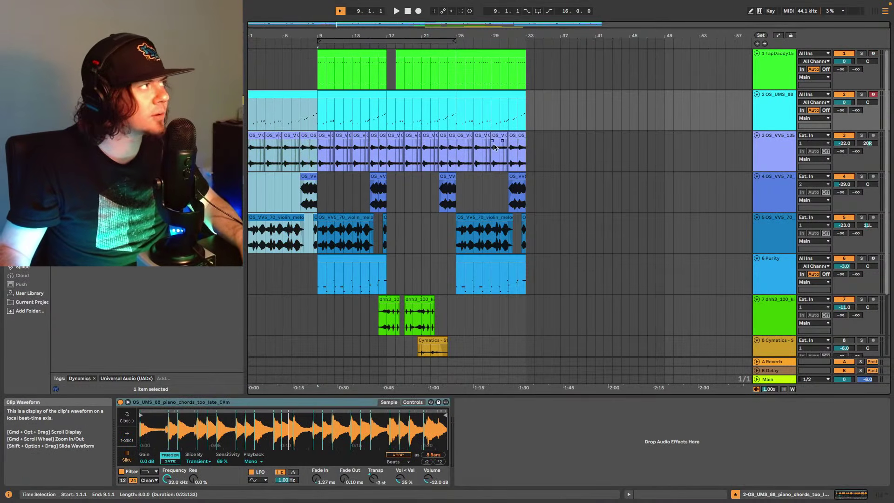
- Play the arrangement from bar 1 to review the intro and following sections, and return to the start
key(space)
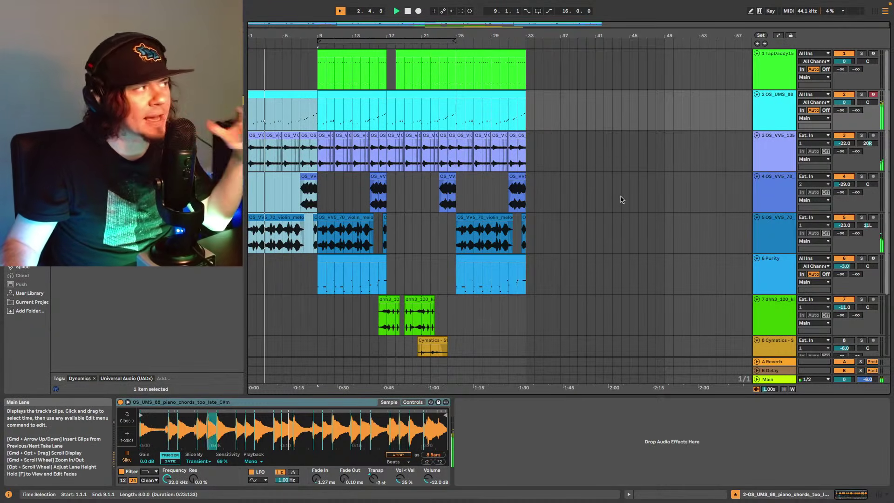
scroll(512, 267, down, 4)
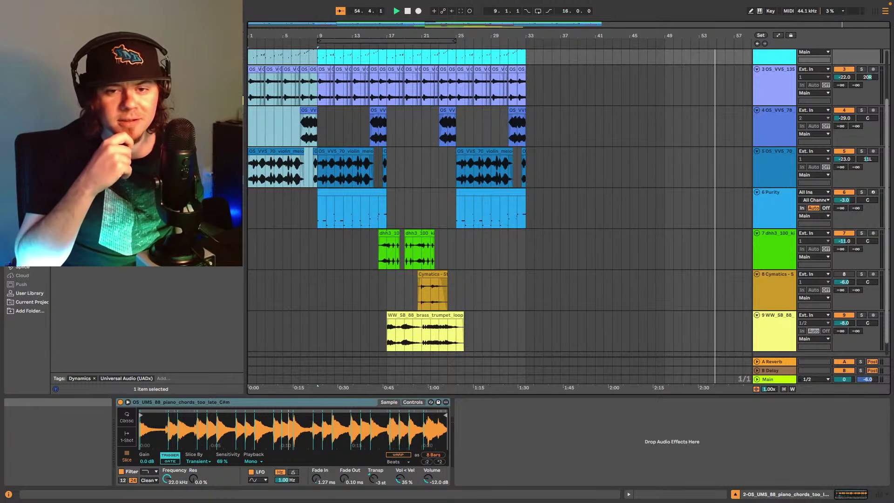
scroll(498, 200, right, 2)
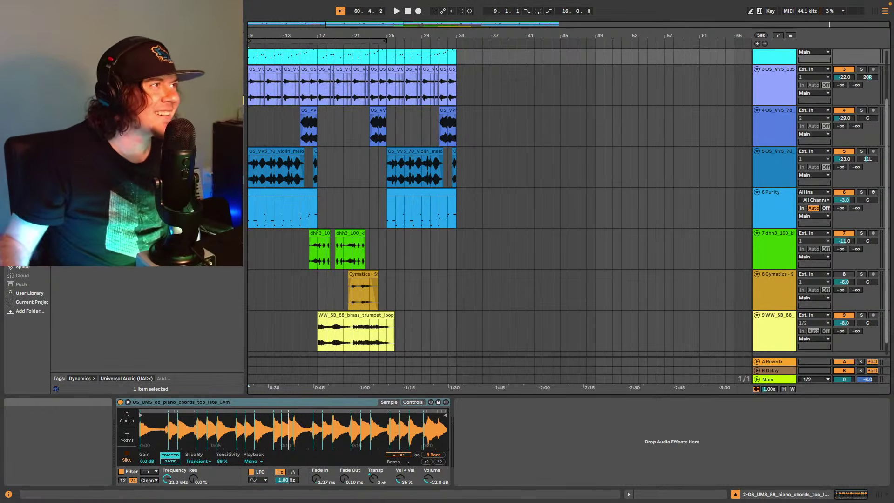
click(757, 43)
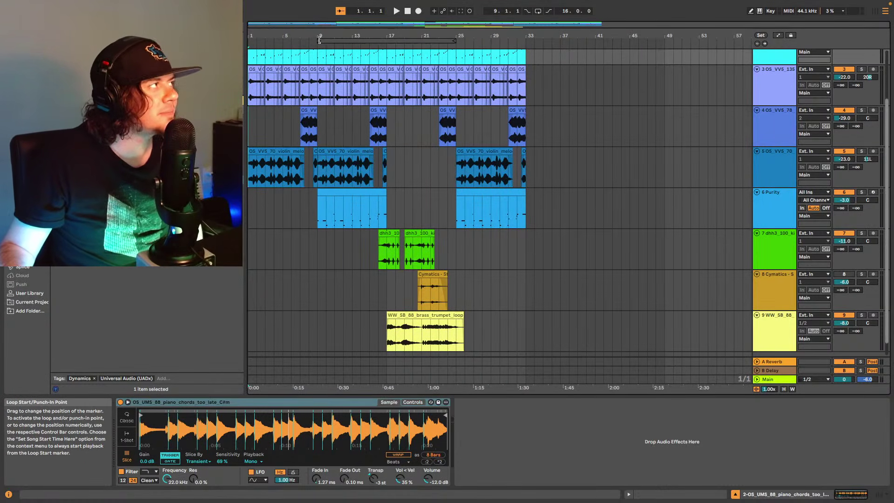
- Select bars 9 to 25 on the arrangement tracks and play briefly from bar 9 to check the section
mouse_move(320, 40)
mouse_down()
mouse_move(296, 40)
mouse_move(313, 42)
mouse_up()
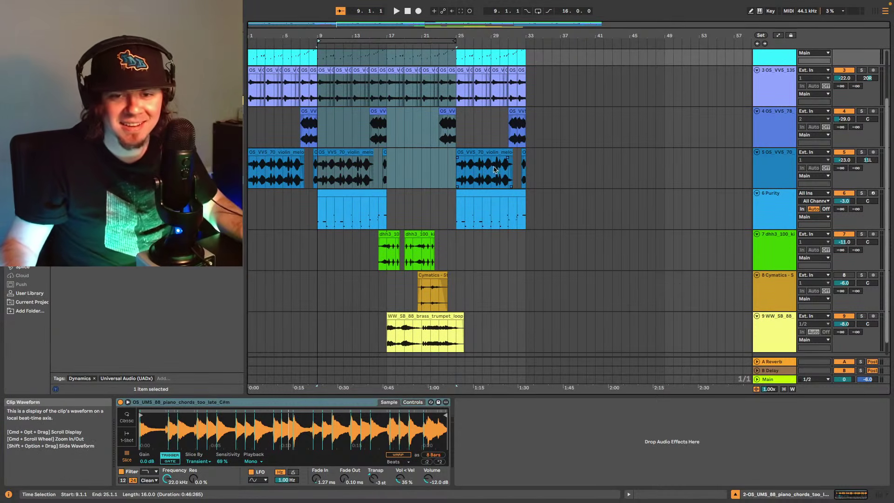
key(space)
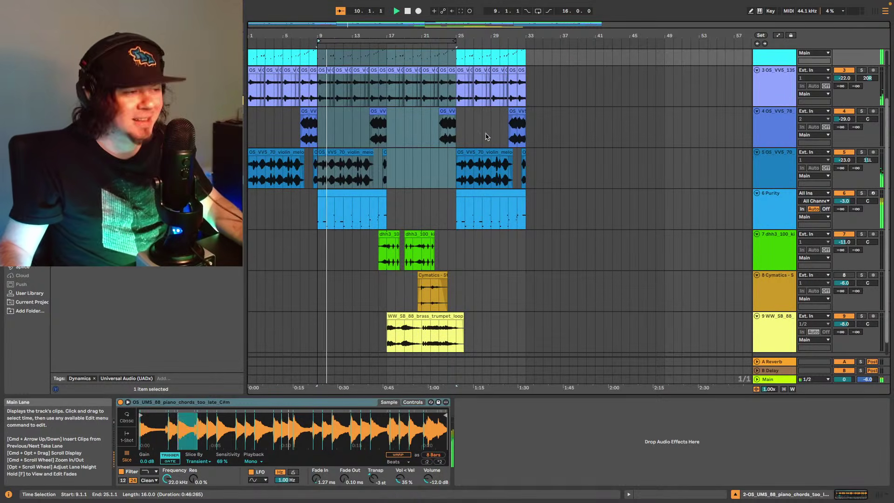
key(space)
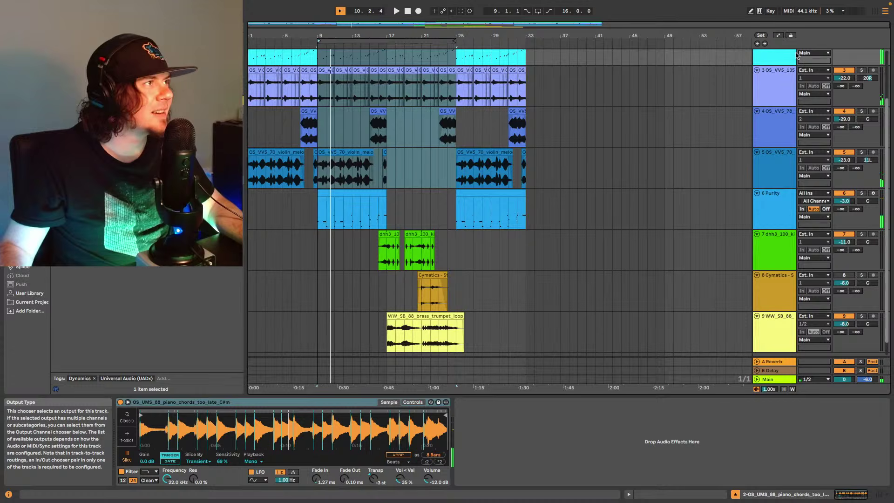
click(758, 44)
key(space)
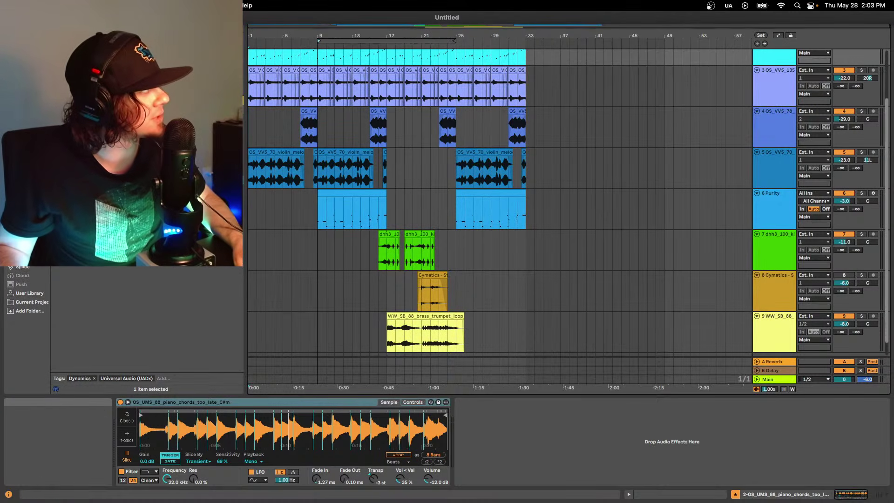
- Switch to Spotify, look through the TapDaddy artist page and its popular releases, and show the full discography
key(ctrl+super+f)
click(712, 484)
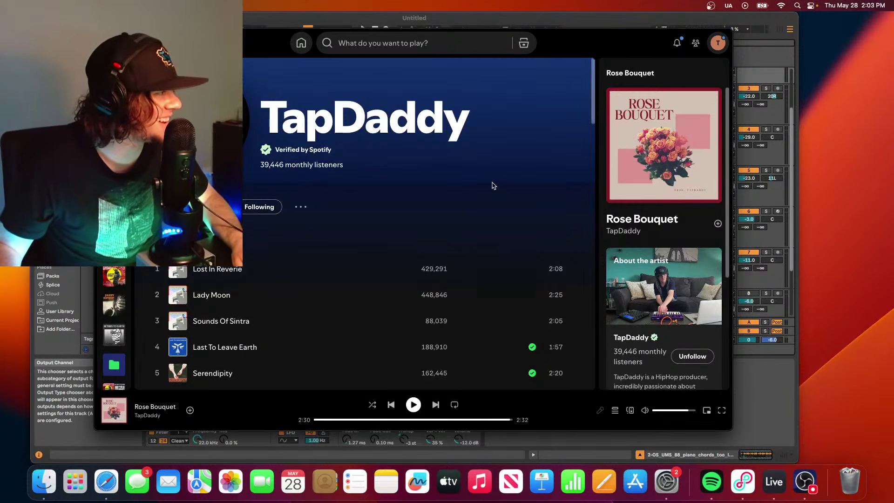
scroll(496, 193, down, 10)
scroll(489, 200, up, 5)
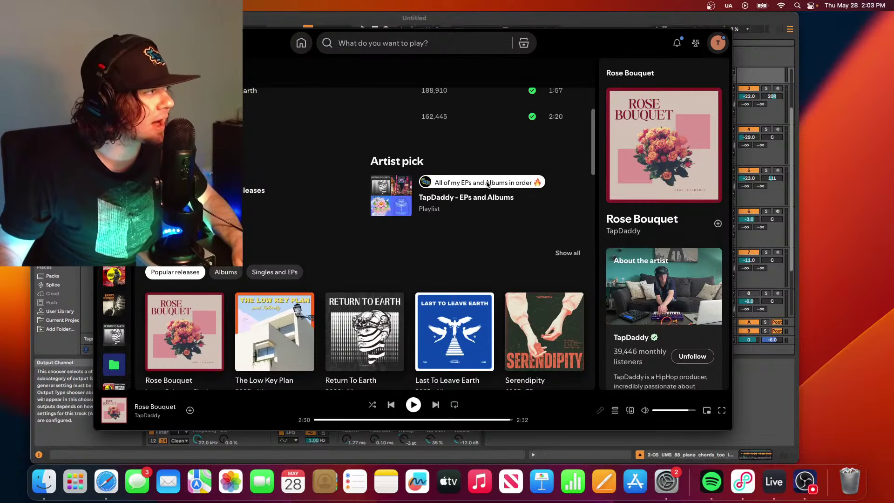
scroll(488, 181, up, 3)
scroll(489, 175, up, 2)
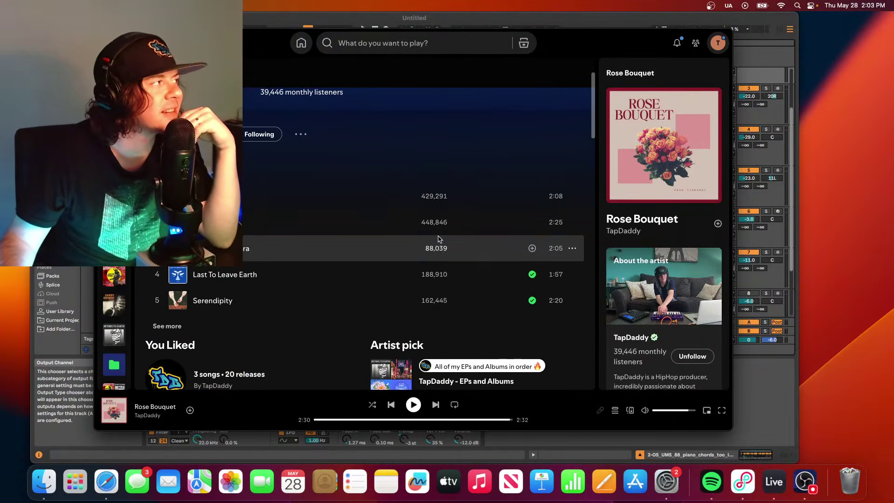
scroll(396, 219, down, 3)
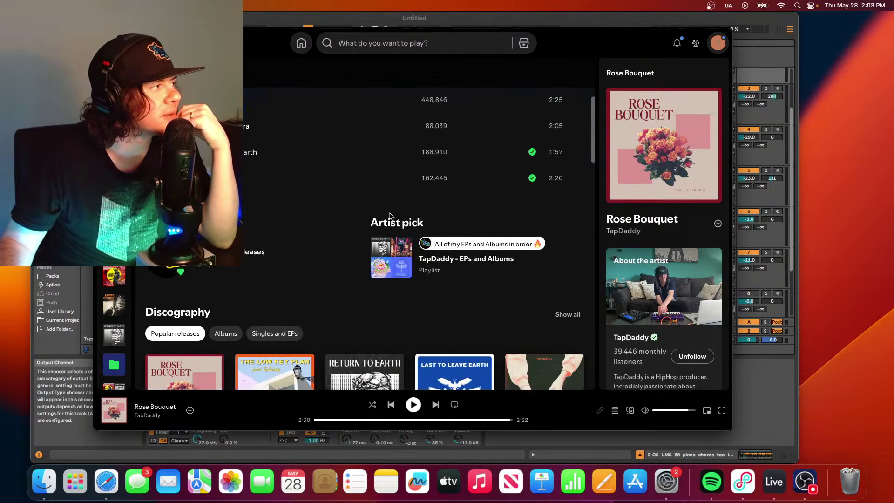
scroll(381, 215, down, 3)
scroll(373, 212, down, 2)
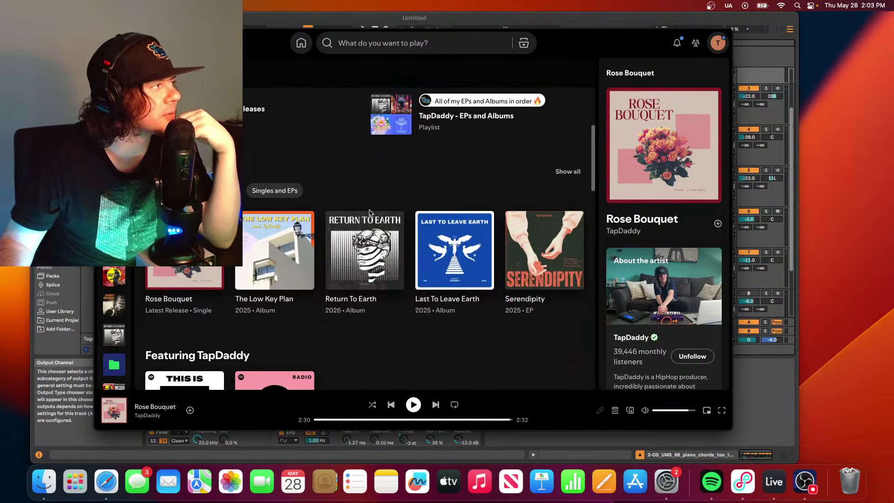
scroll(389, 200, down, 2)
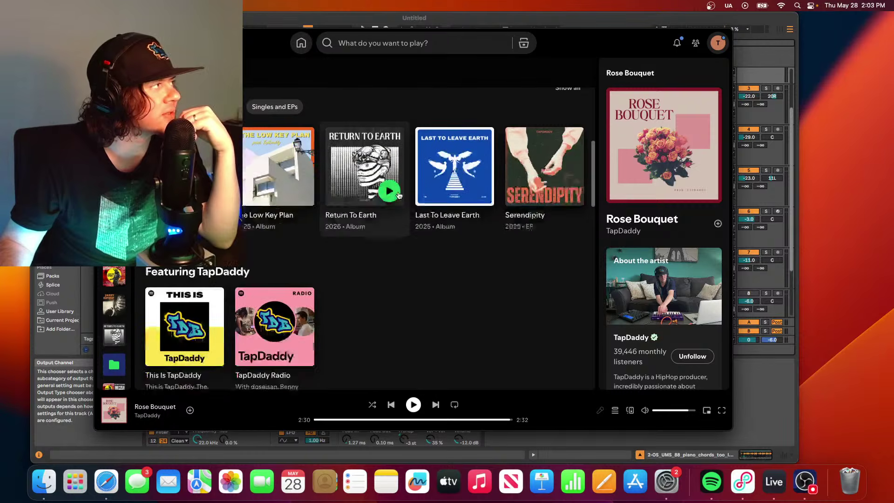
scroll(396, 196, up, 4)
scroll(410, 201, up, 8)
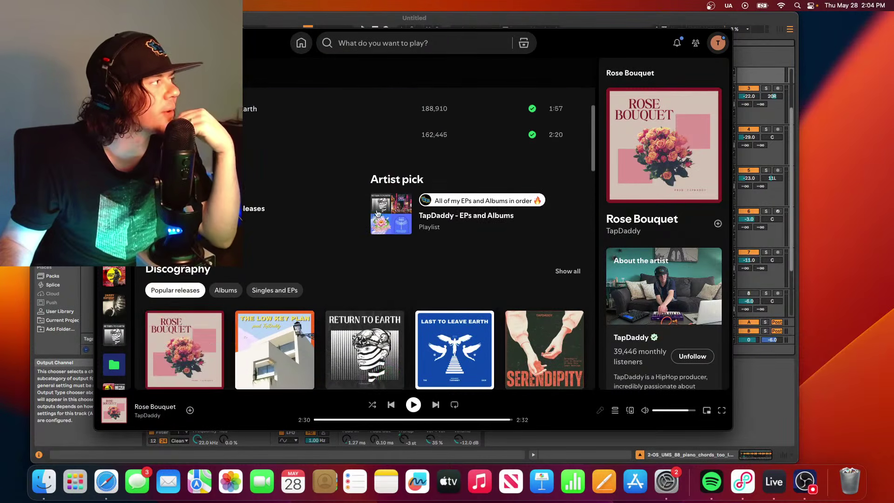
scroll(463, 223, down, 8)
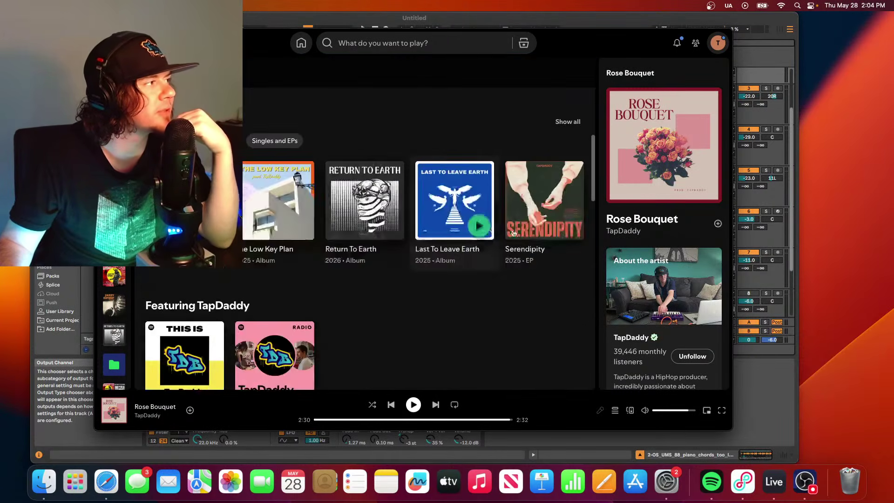
scroll(545, 186, up, 2)
scroll(544, 196, up, 3)
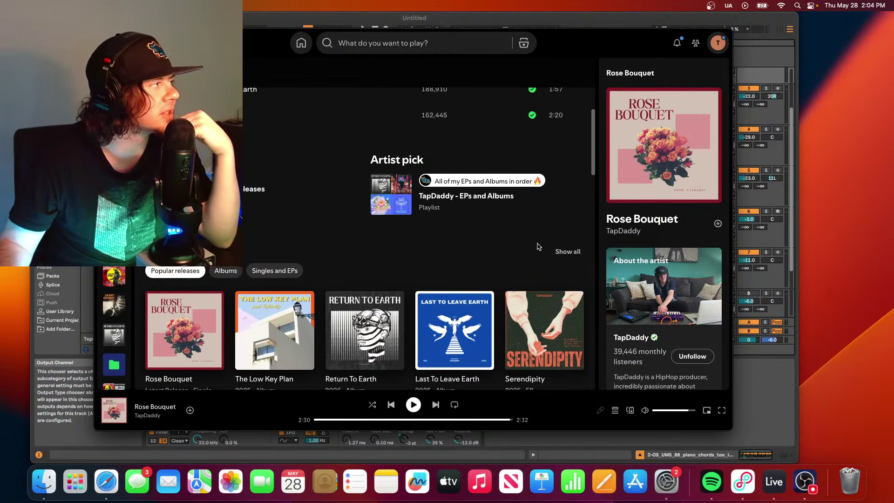
scroll(535, 240, down, 2)
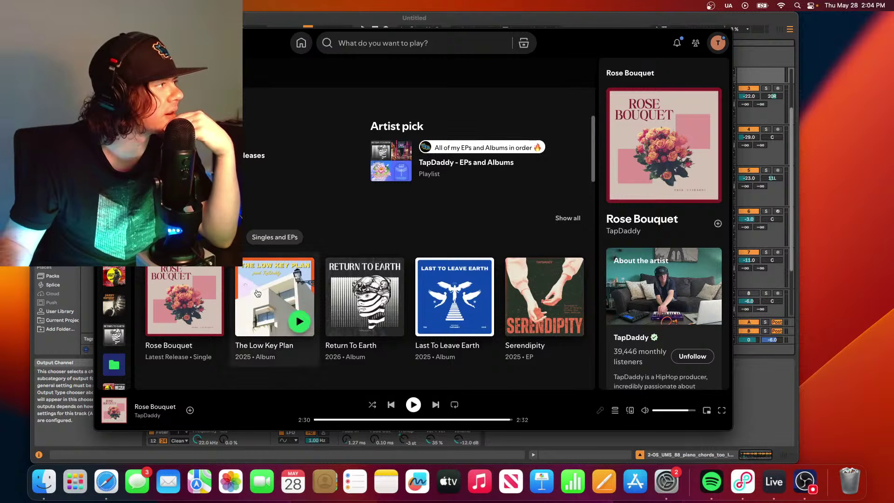
click(565, 219)
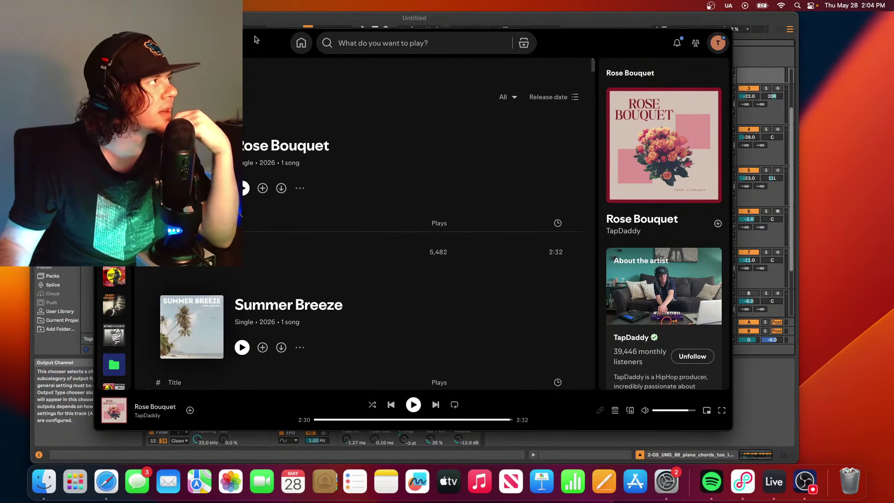
- Search Spotify for "TapDaddy Moment", play the song Moment Of Bliss, and raise the volume to maximum
click(373, 43)
text(Tap)
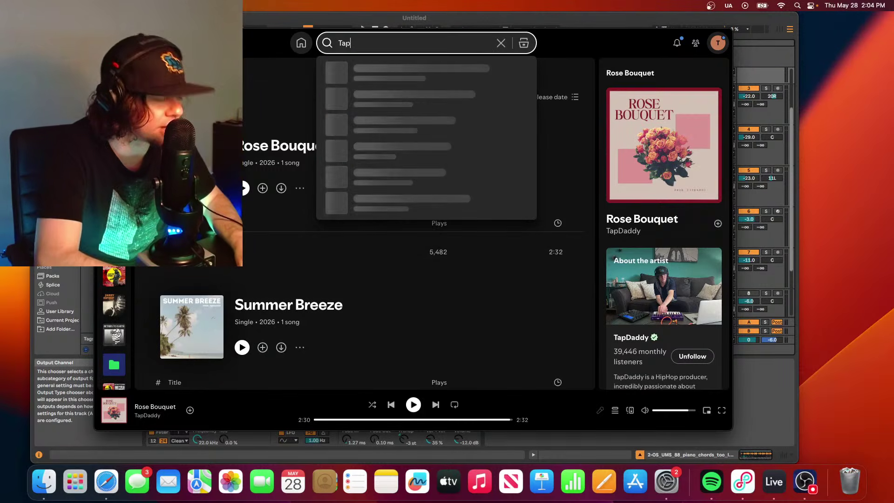
text(Daddy Moment)
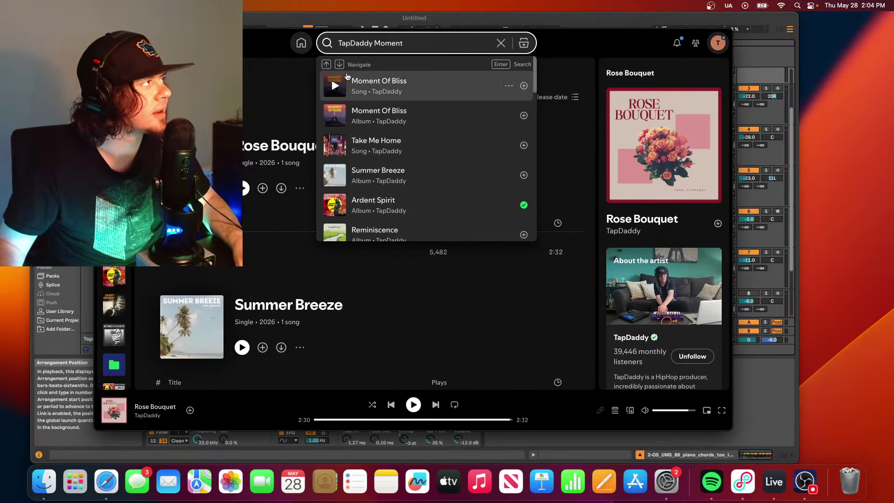
click(335, 86)
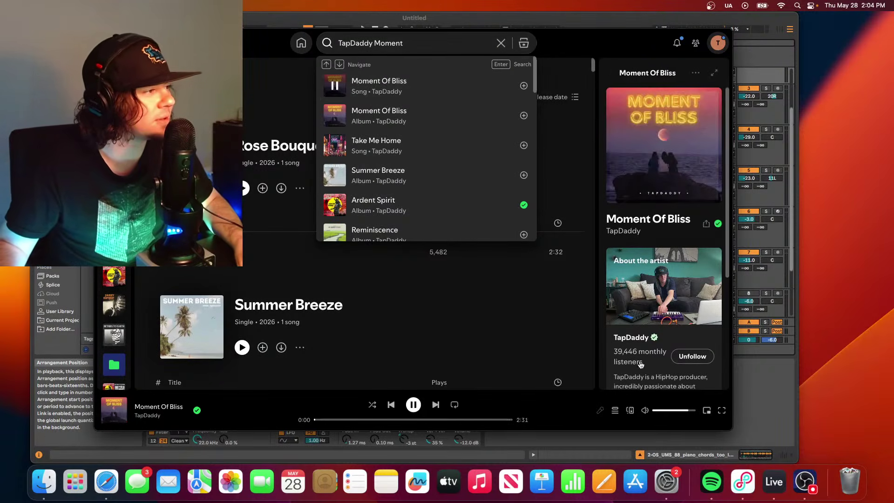
click(695, 410)
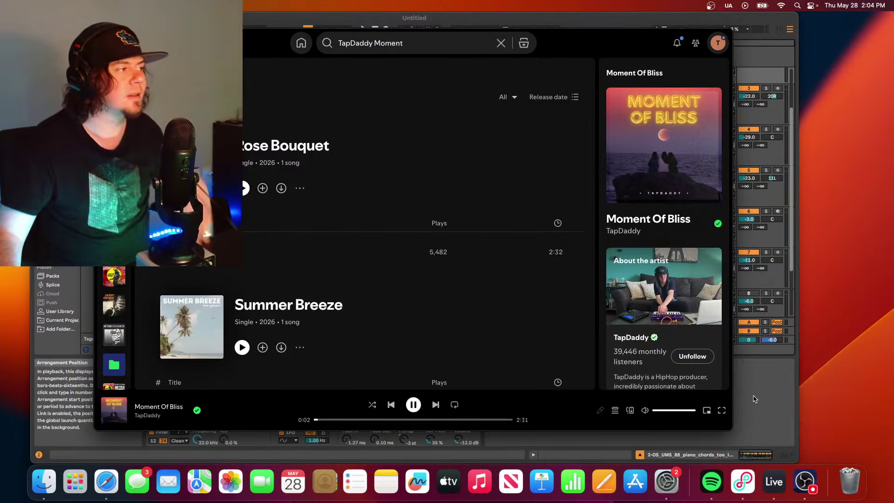
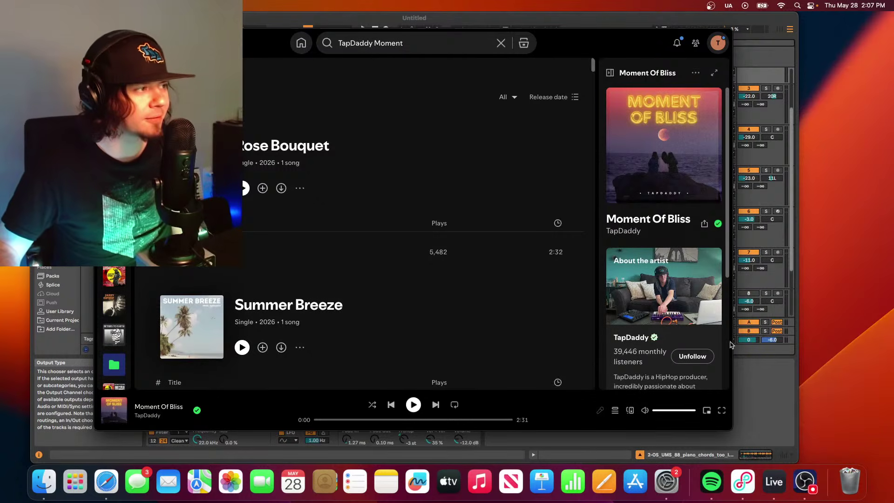
- Return to Ableton Live in full screen and play from bar 1 past the drum entry at bar 9
click(88, 307)
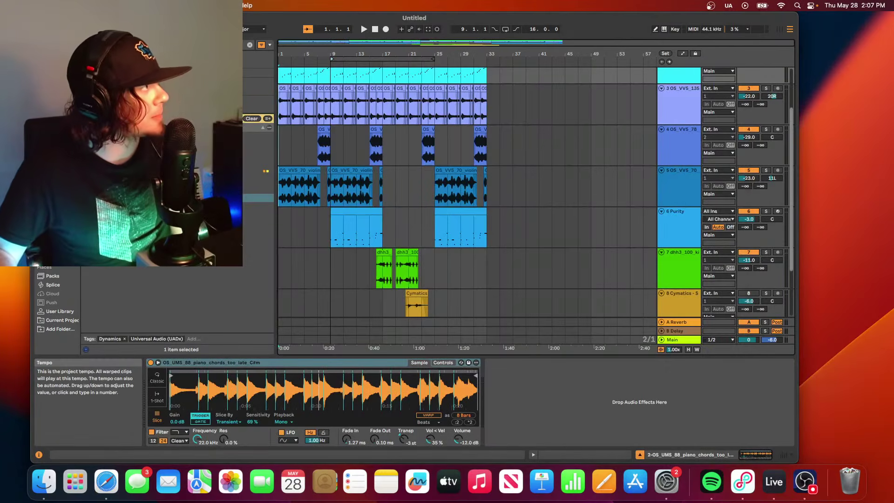
key(ctrl+super+f)
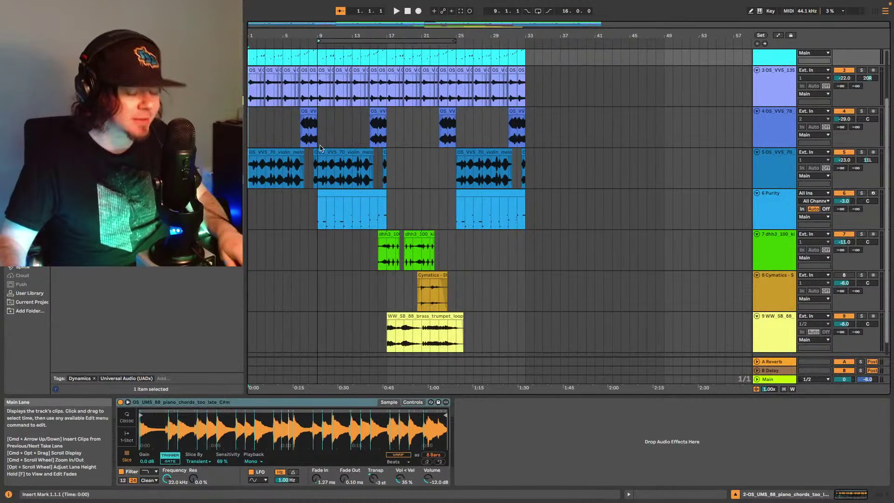
key(space)
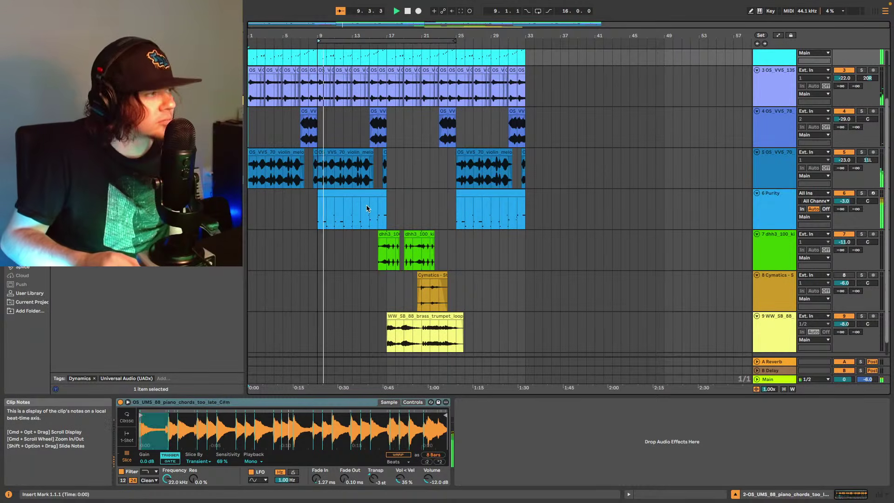
scroll(366, 208, up, 3)
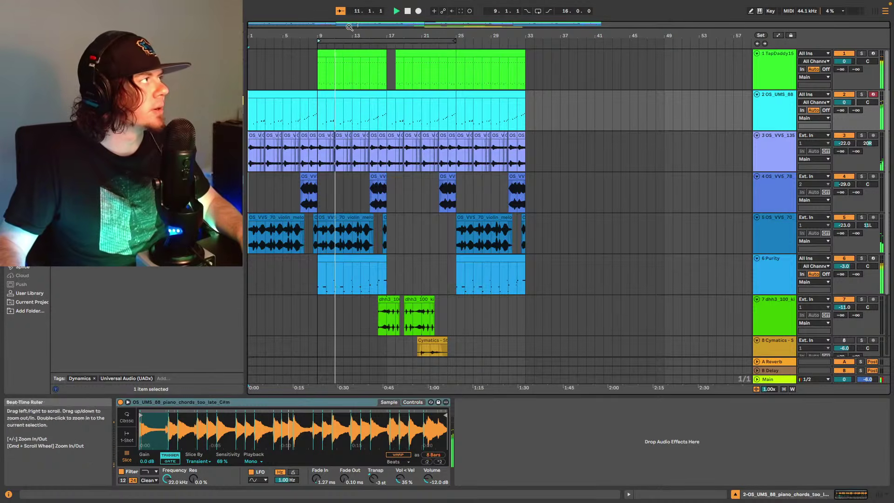
drag(343, 26, 343, 26)
scroll(500, 77, left, 3)
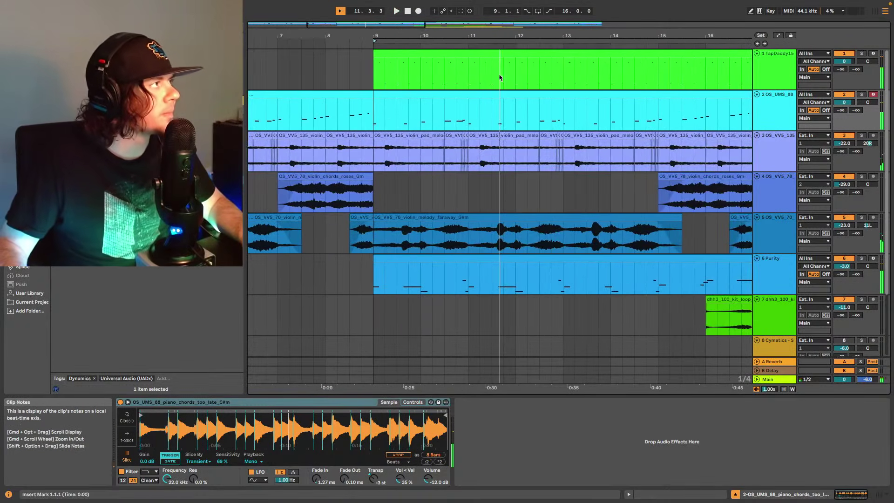
- Audition the end of the track 1 drum clip and copy 16.2.1 to 17.1.1 as a pickup at 8.2.1, before bar 9
click(553, 83)
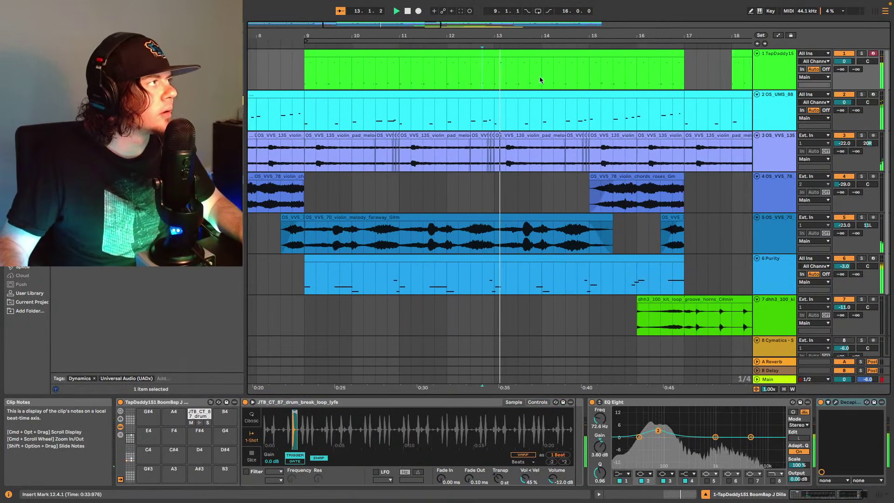
click(640, 79)
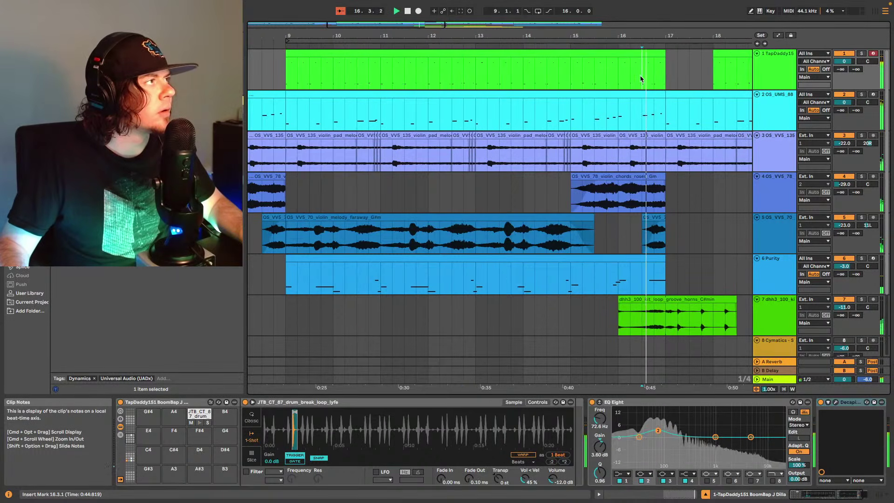
click(634, 77)
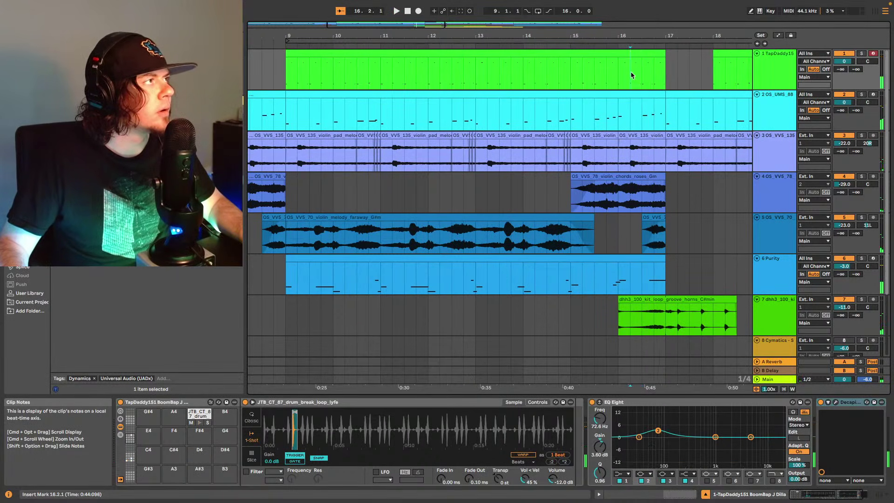
drag(631, 75, 665, 70)
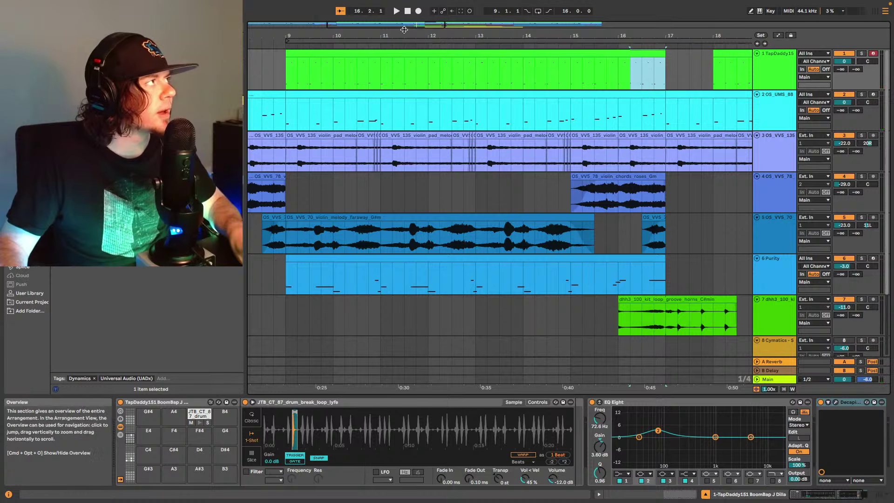
scroll(373, 68, left, 5)
drag(350, 71, 318, 70)
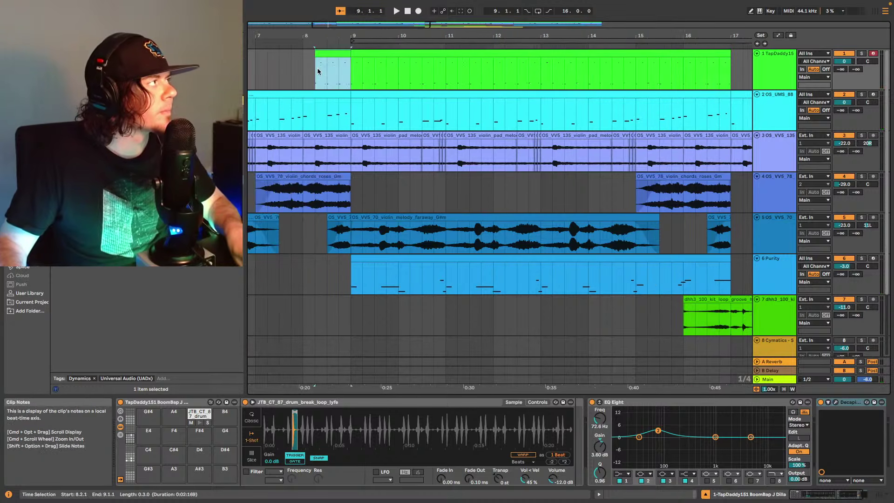
- Trim the start of the drum pickup to just before beat 8.3 and play the transition into bar 9
drag(326, 23, 313, 35)
key(space)
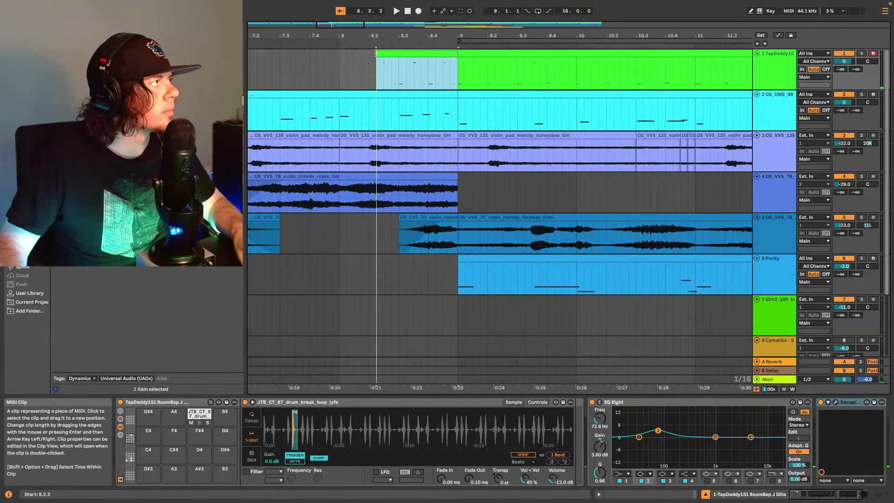
drag(376, 53, 391, 53)
click(362, 65)
key(space)
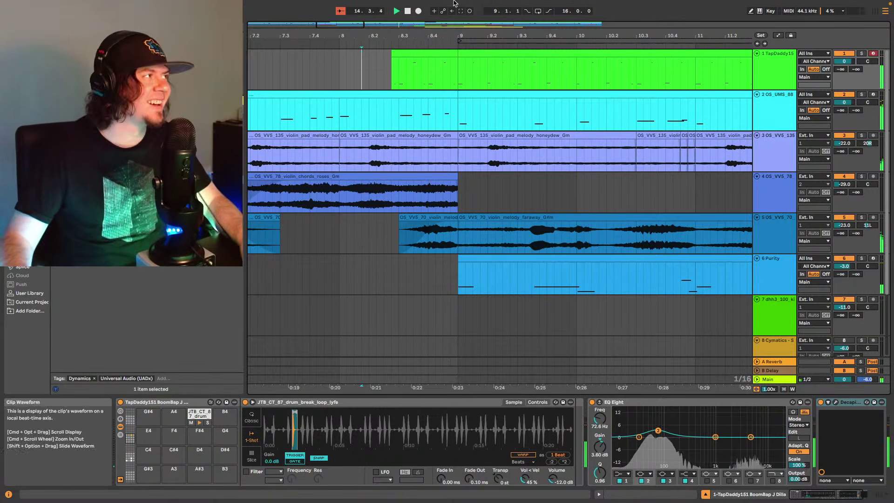
- Review the playback through the end of the trumpet loop past bar 25, and select the trumpet clip on track 9
mouse_move(453, 36)
mouse_down()
mouse_move(453, 6)
mouse_move(457, 24)
mouse_up()
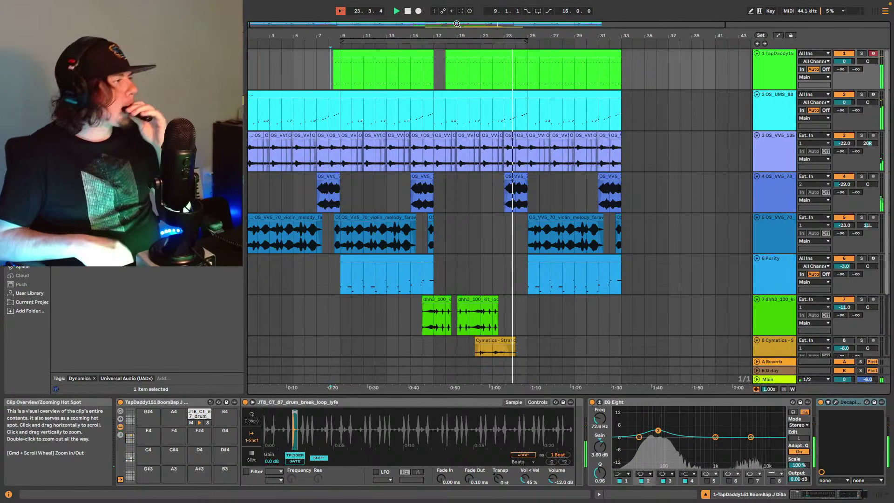
scroll(543, 236, down, 2)
scroll(544, 236, down, 3)
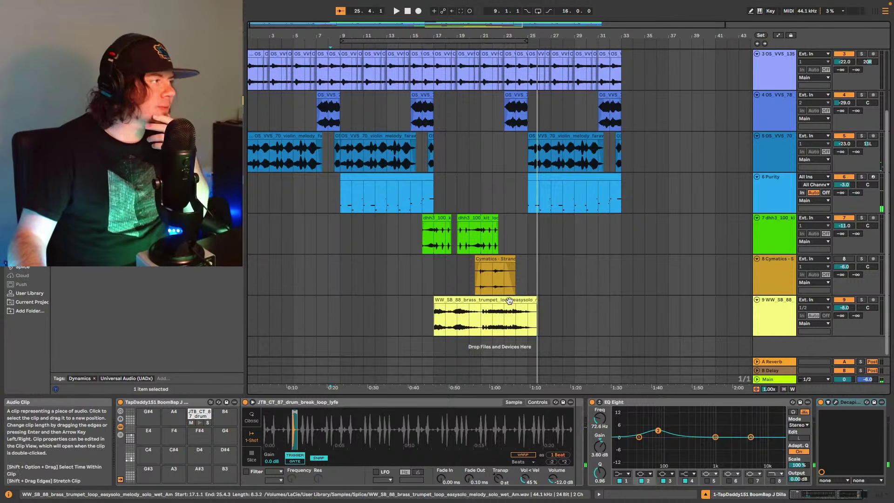
click(501, 311)
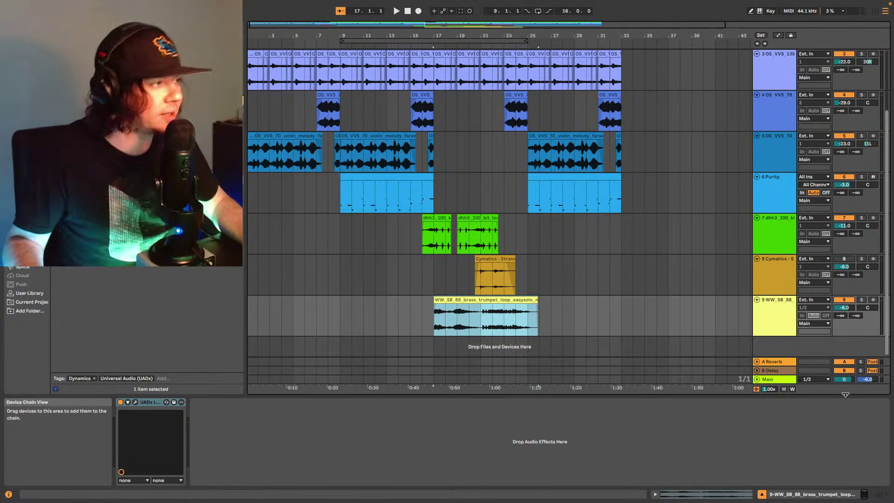
- Add a MIDI track and an audio track below trumpet track 9, placing the audio track above the MIDI track
click(772, 312)
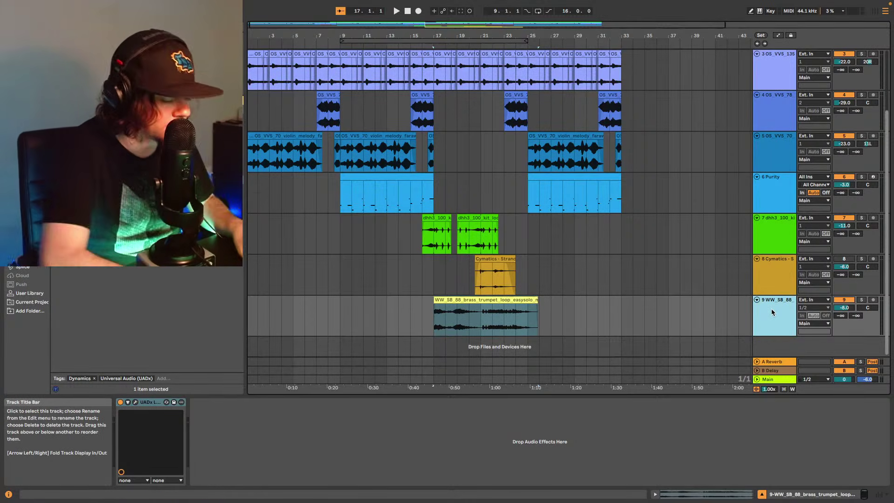
key(super+shift+t)
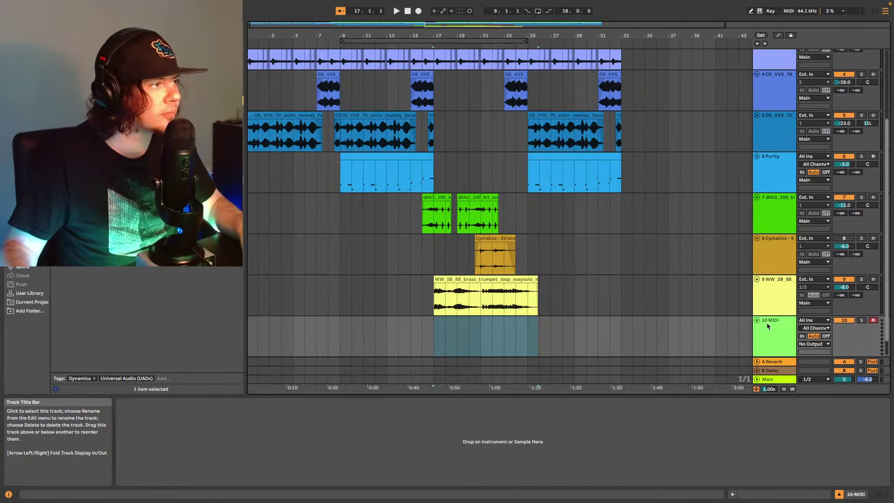
key(super+t)
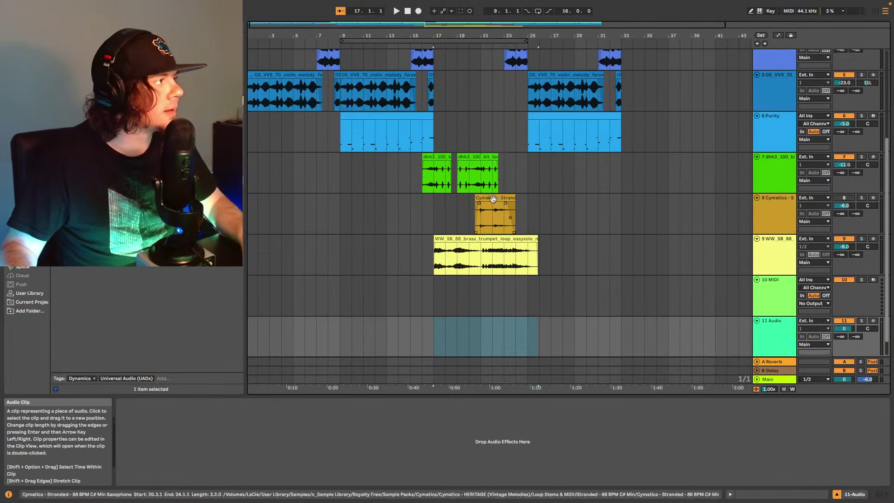
scroll(613, 261, up, 2)
scroll(714, 335, down, 3)
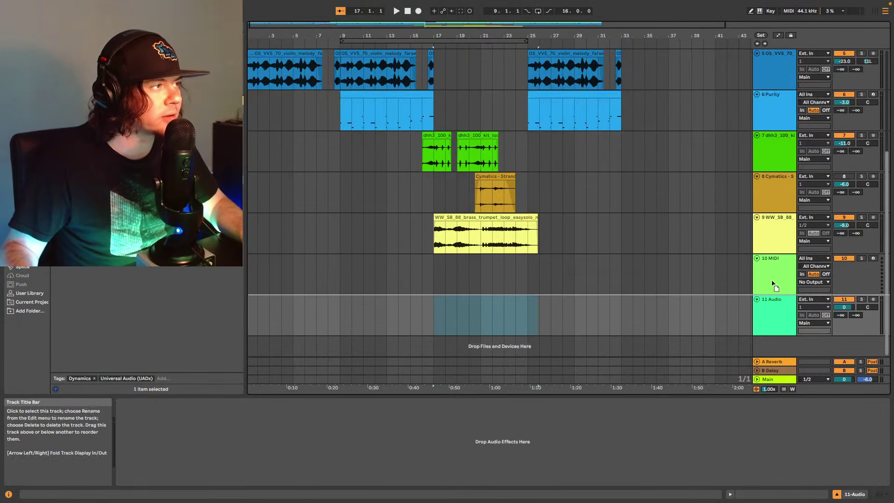
drag(772, 284, 775, 267)
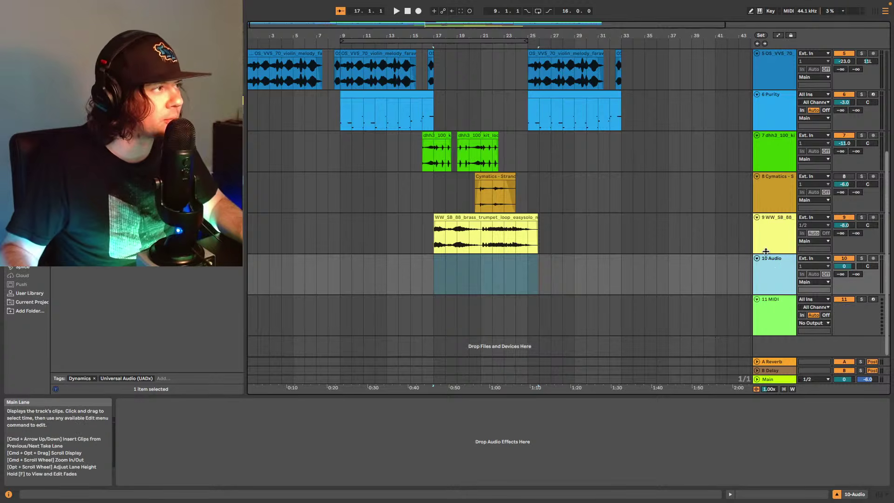
- Play the arrangement from 8.3.1 into bar 12 and look over all tracks for where another sample could fit
scroll(344, 186, up, 5)
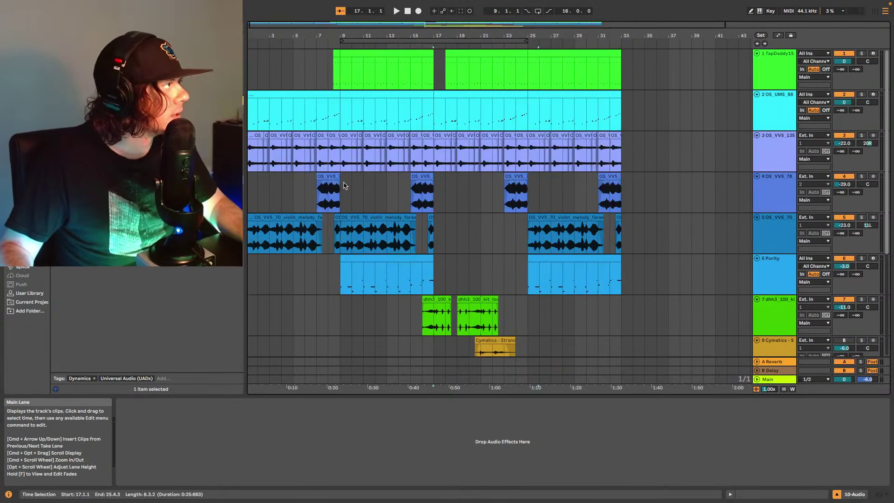
scroll(344, 185, down, 1)
click(338, 196)
key(space)
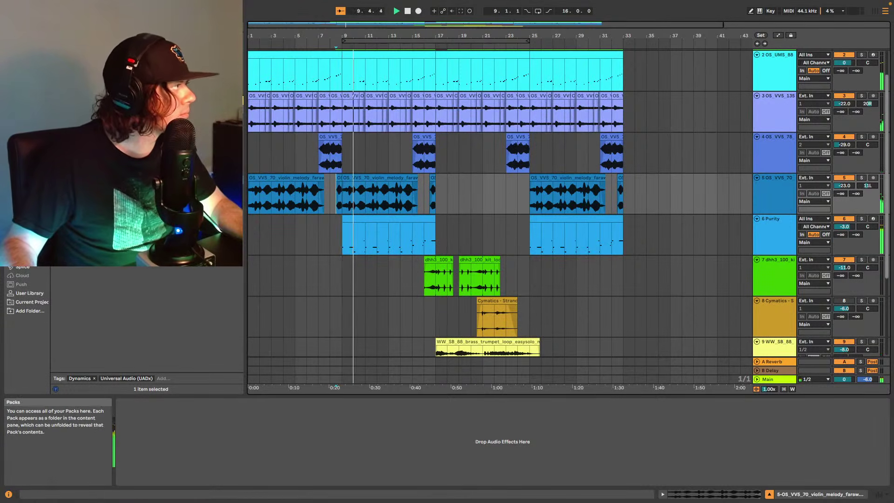
scroll(405, 229, down, 1)
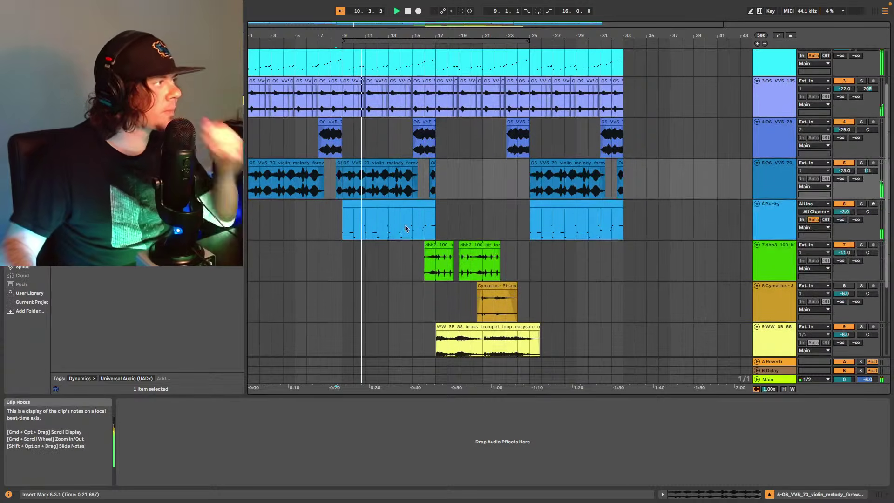
scroll(406, 228, down, 3)
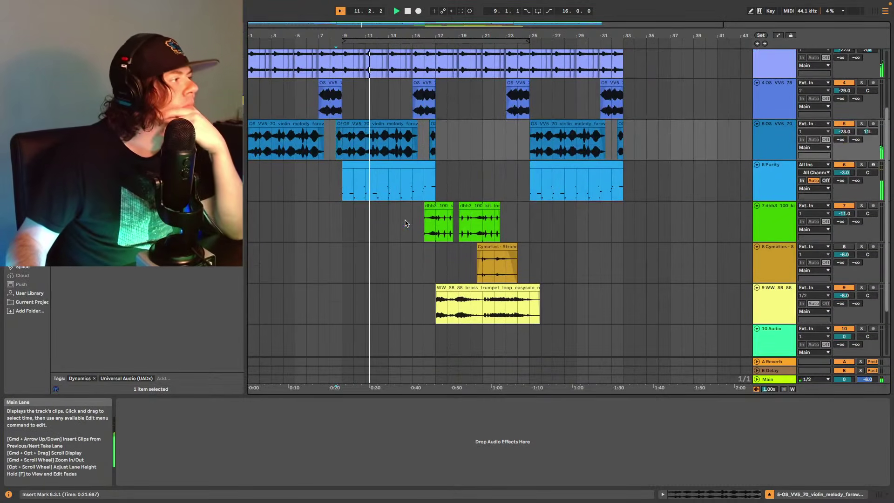
scroll(407, 218, down, 1)
scroll(393, 214, up, 1)
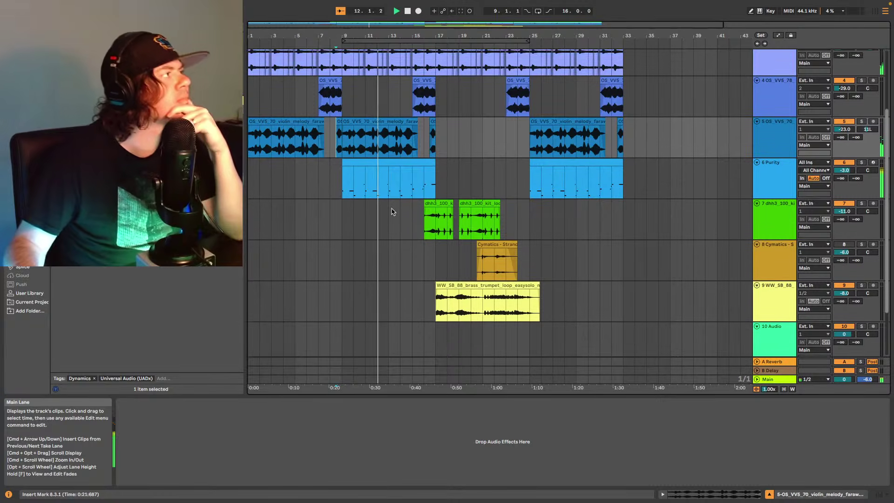
scroll(391, 212, up, 7)
scroll(378, 193, down, 8)
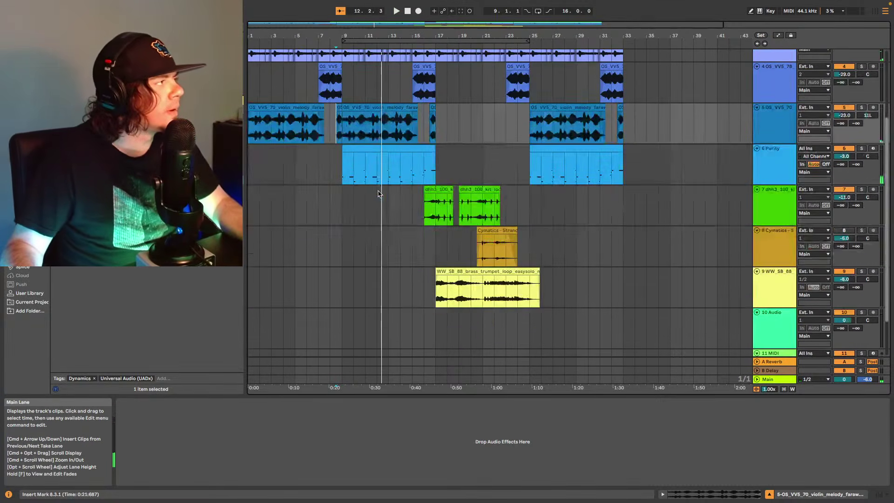
scroll(378, 194, down, 5)
- Select audio track 10, open the Splice sample browser and leave the trumpet search for its category overview
click(752, 278)
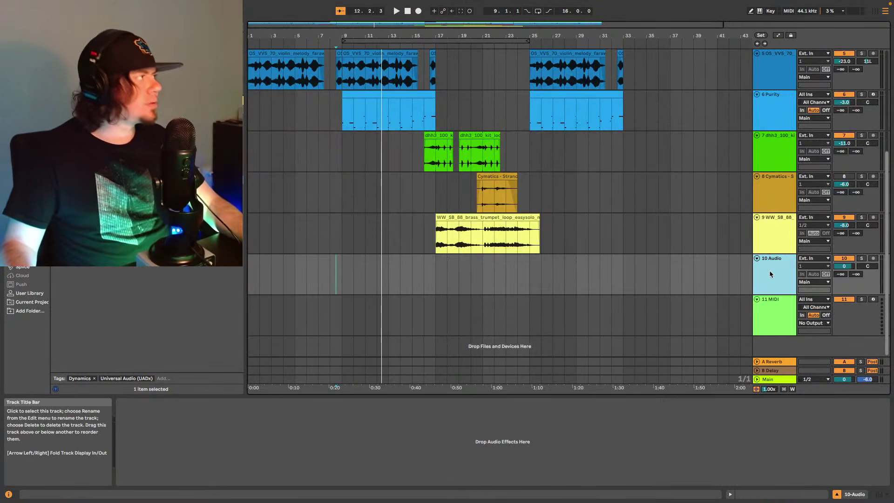
click(21, 267)
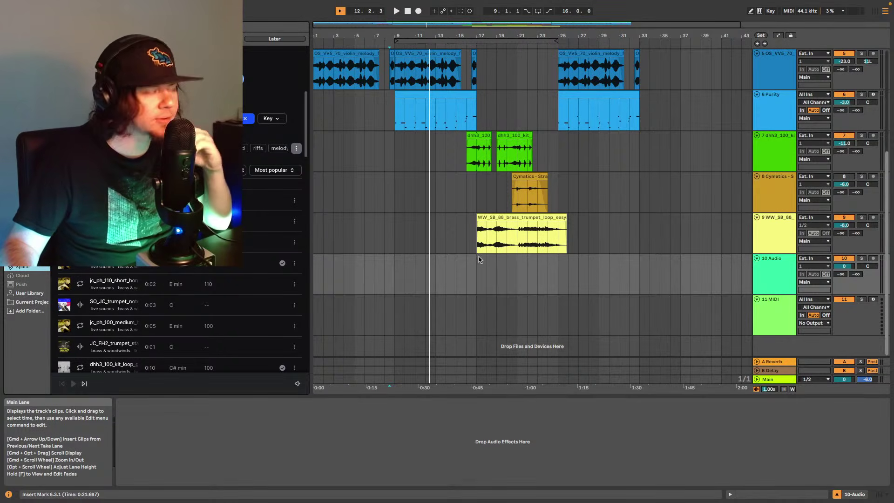
scroll(175, 272, down, 1)
scroll(175, 273, down, 1)
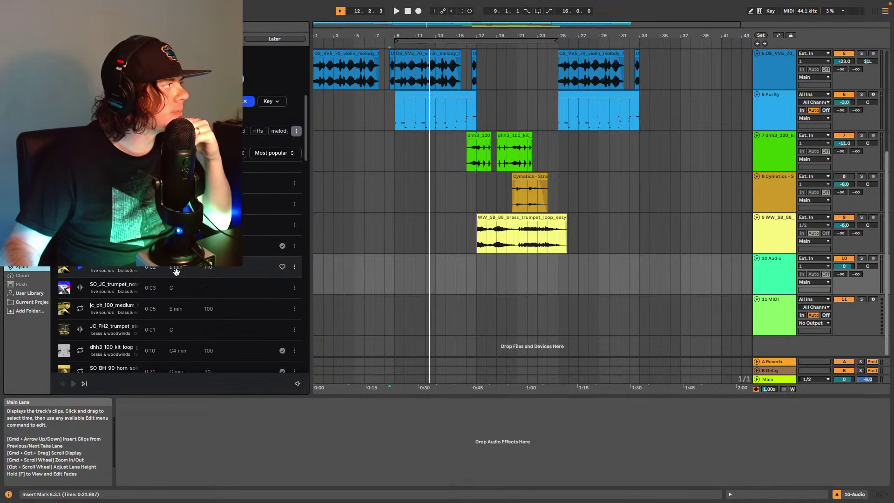
scroll(177, 210, up, 1)
click(179, 79)
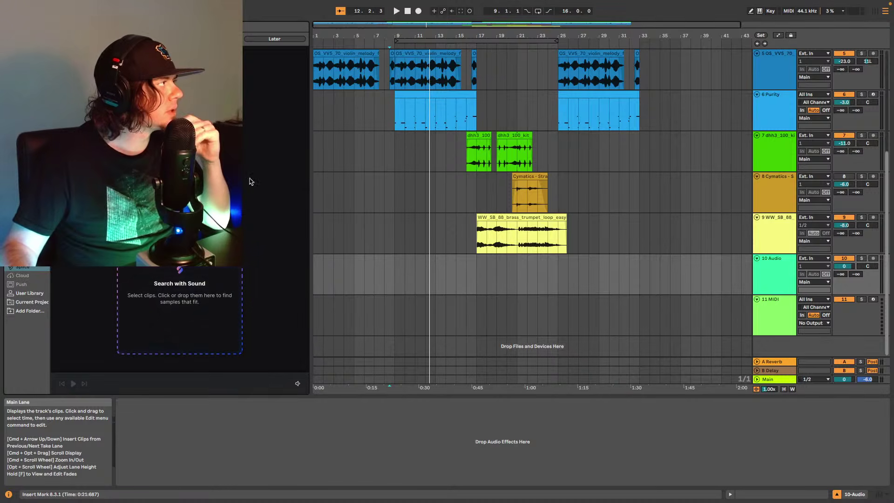
click(66, 57)
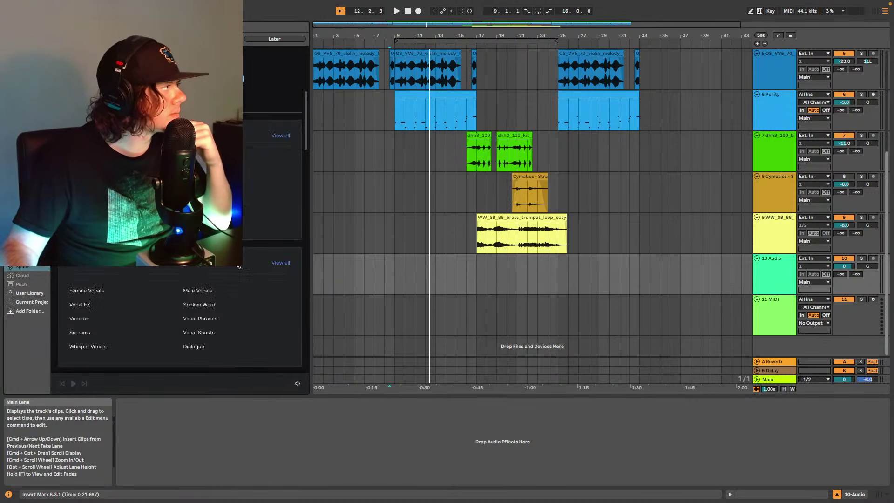
- Browse the Splice instrument categories, open the saxophone samples and filter them by tag
scroll(239, 266, down, 5)
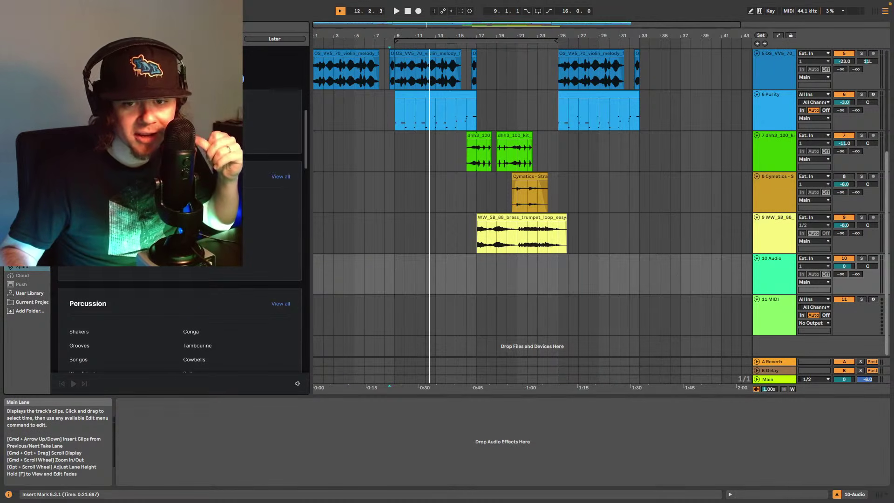
scroll(185, 277, down, 5)
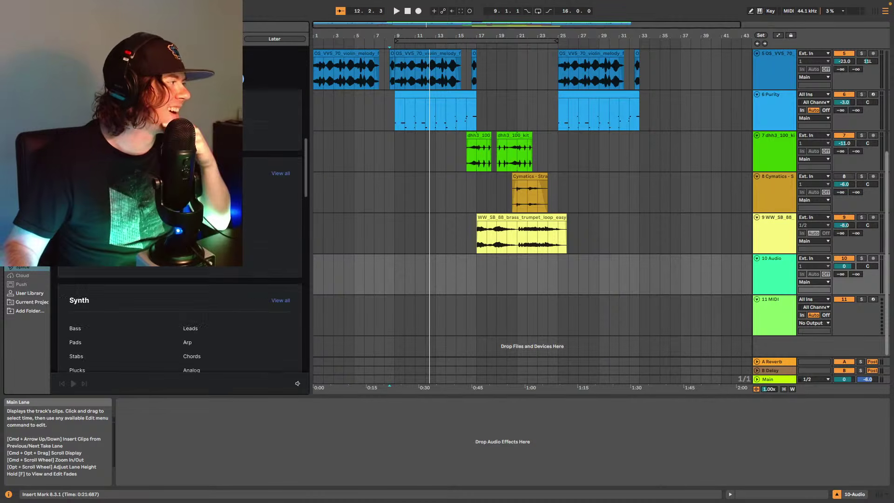
scroll(186, 280, down, 5)
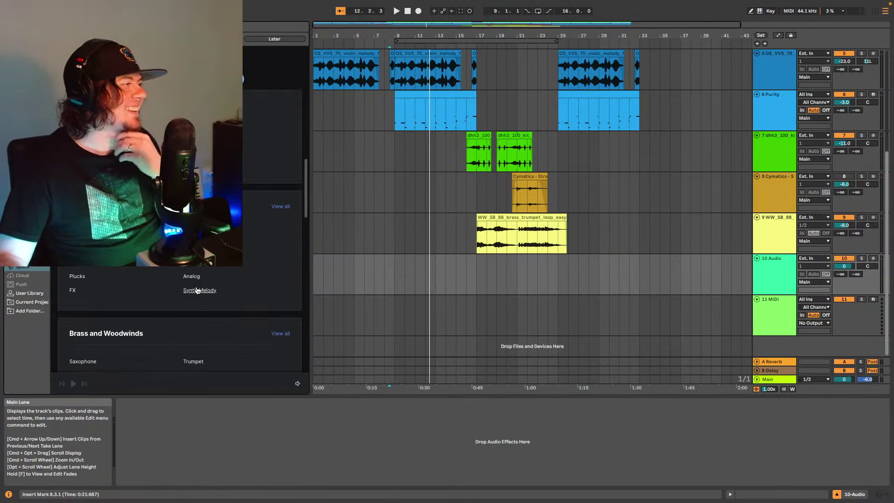
scroll(242, 284, down, 3)
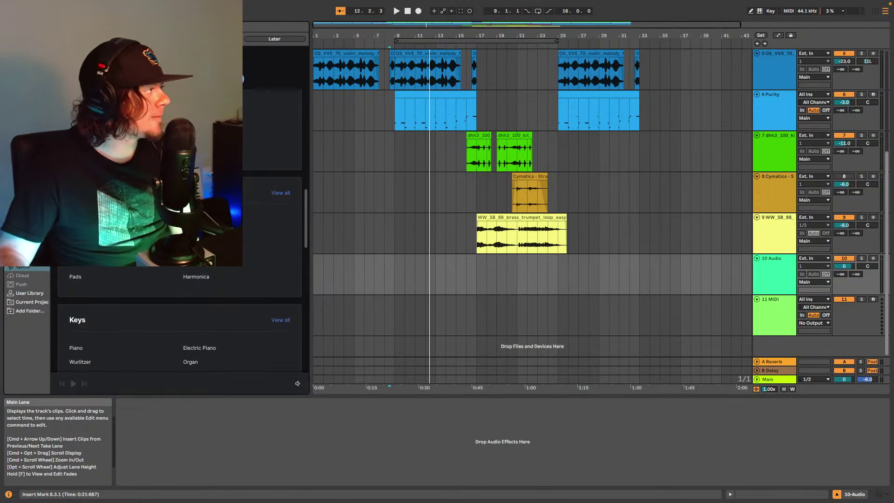
scroll(179, 326, down, 1)
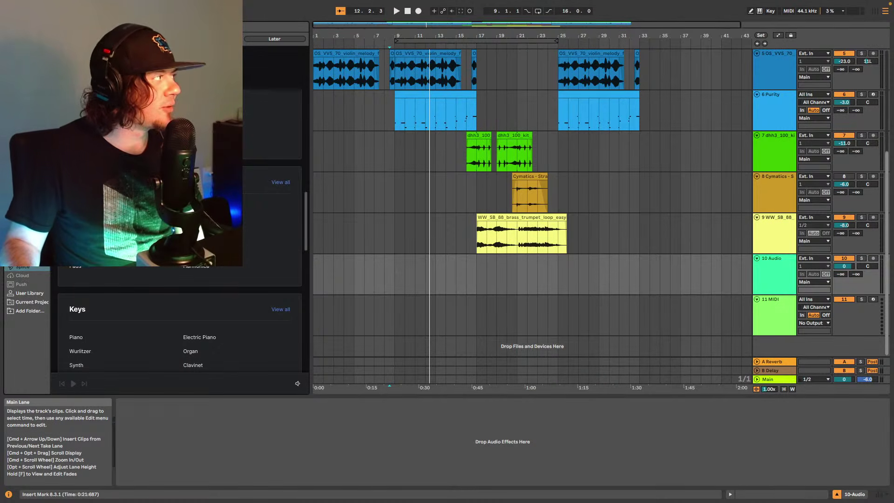
click(296, 148)
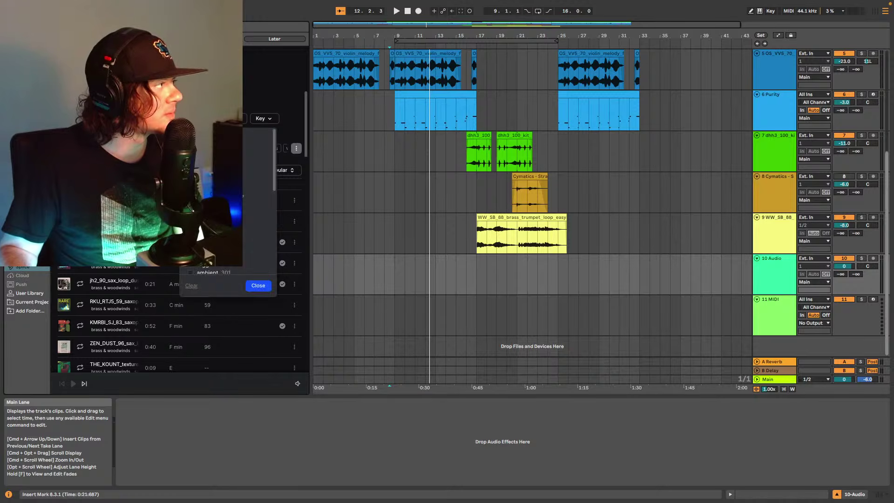
click(258, 285)
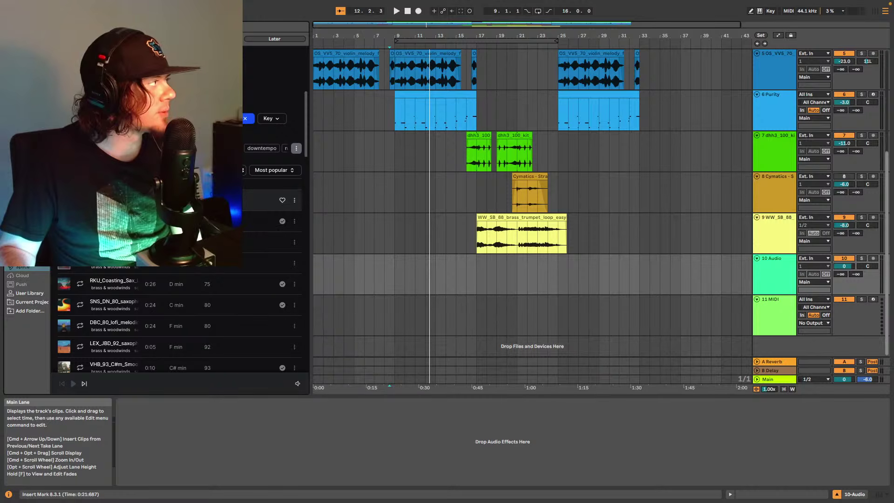
- Preview the ZEN_DUST_96_sax_lounged loop and transpose the Splice samples to the key of A#
click(153, 201)
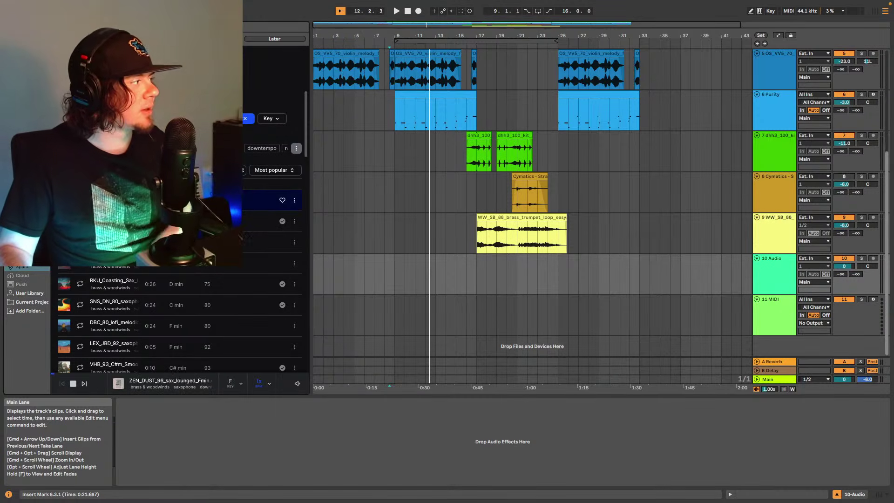
click(236, 386)
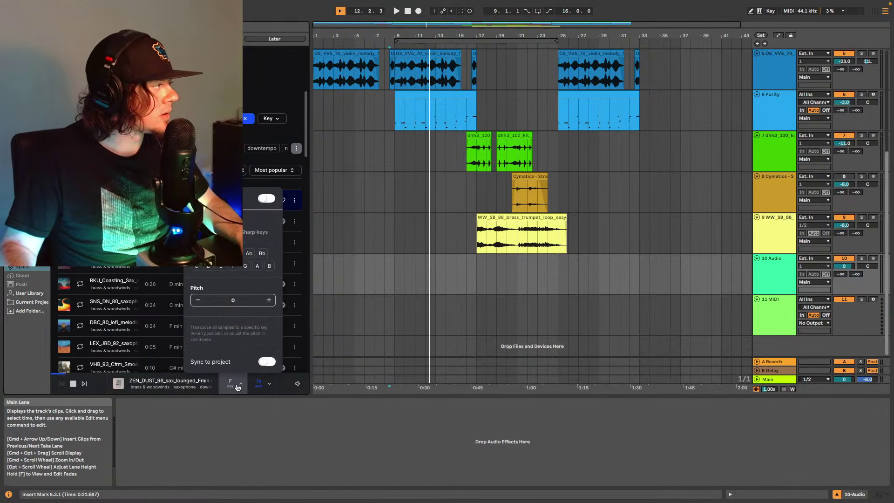
click(237, 387)
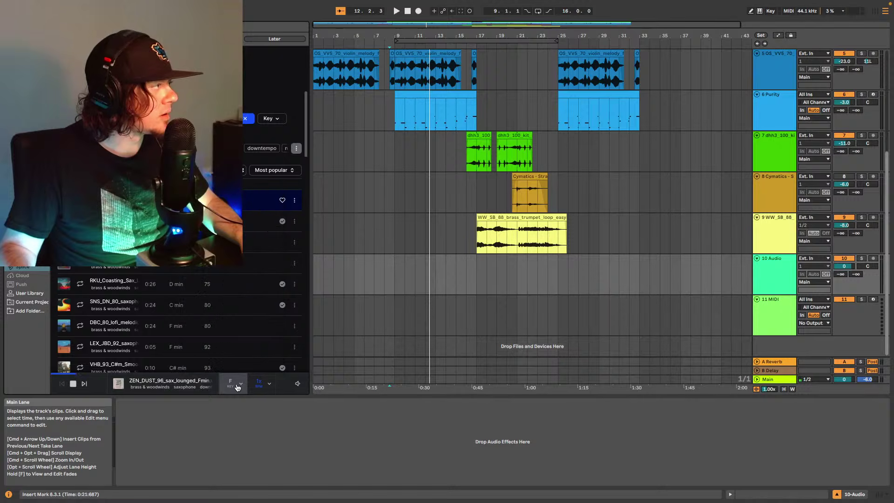
click(236, 387)
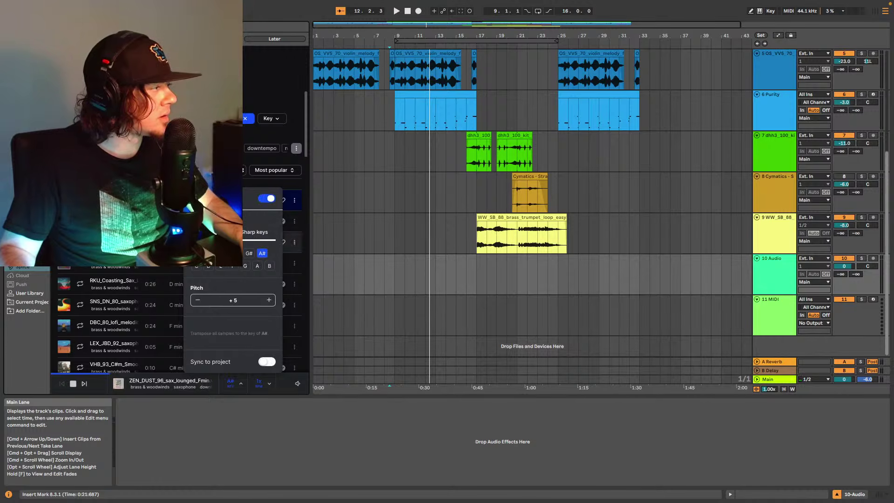
- Audition the ZEN_DUST_96_sax_lounged and LEX_JBD_74_saxophone_truffle loops against the beat playing from 8.3.1
key(space)
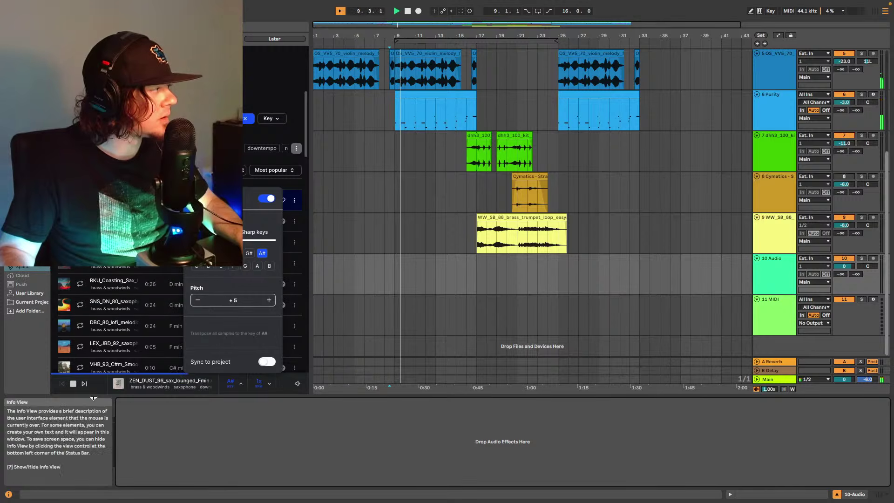
click(64, 200)
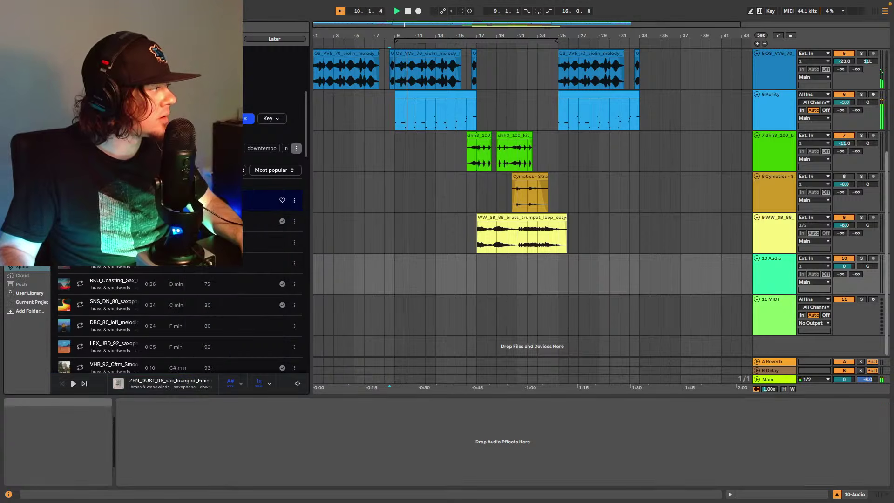
click(64, 200)
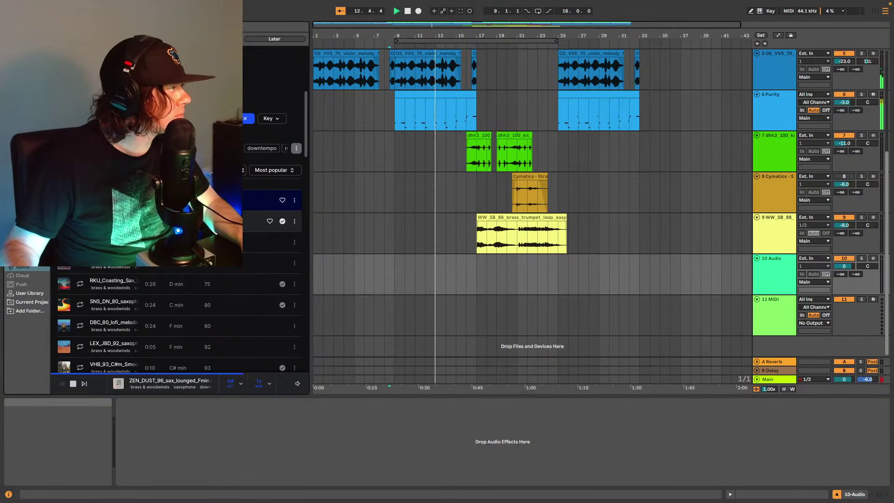
click(196, 242)
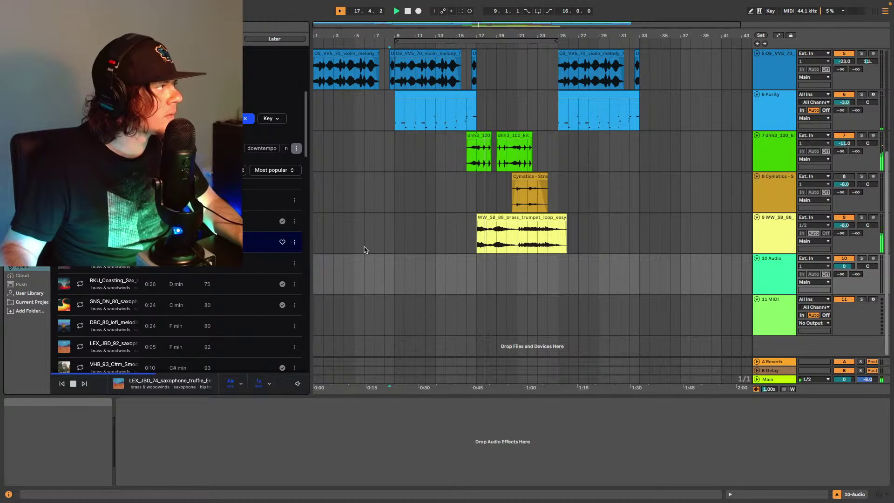
- Mute trumpet track 9 and place the LEX_JBD_74_saxophone_truffle loop on track 10 at bar 21
click(843, 217)
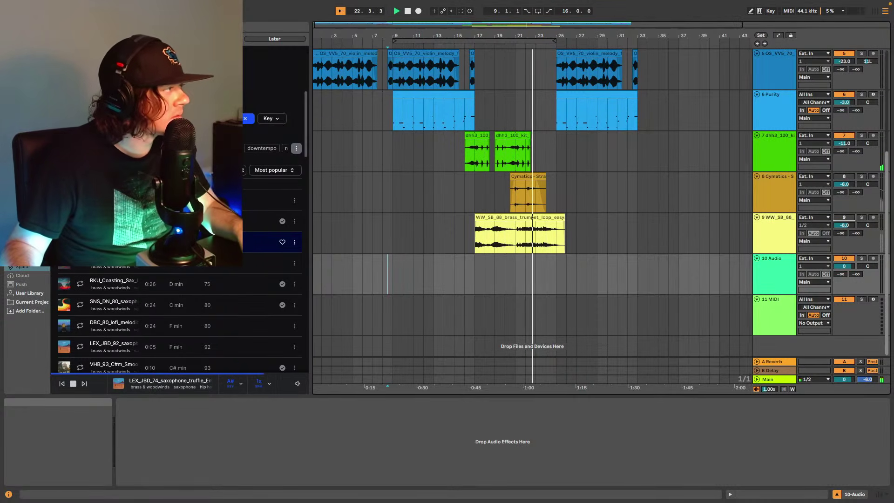
key(space)
drag(261, 242, 517, 274)
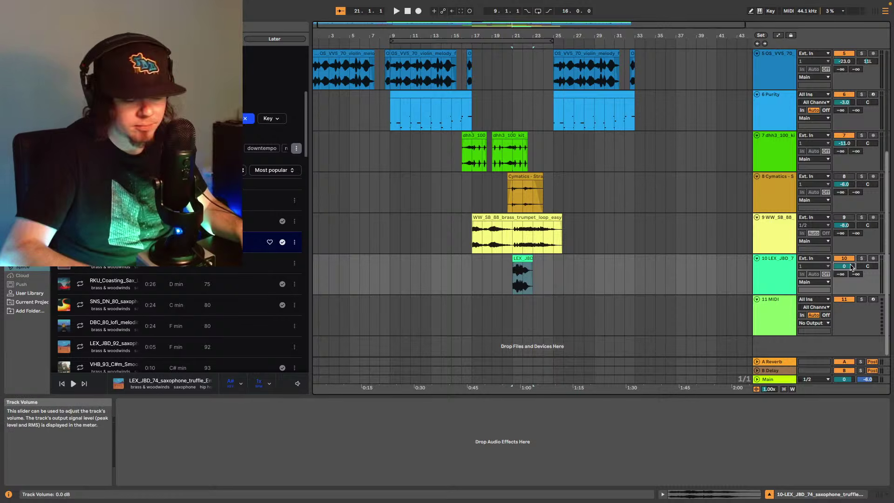
- Set saxophone track 10's volume to -15 dB and play the arrangement through past bar 33
scroll(851, 267, down, 3)
key(space)
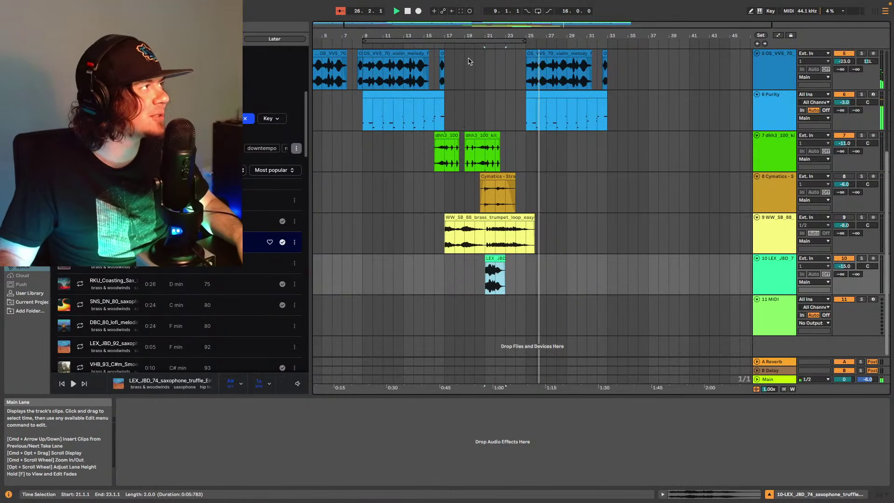
drag(445, 25, 510, 29)
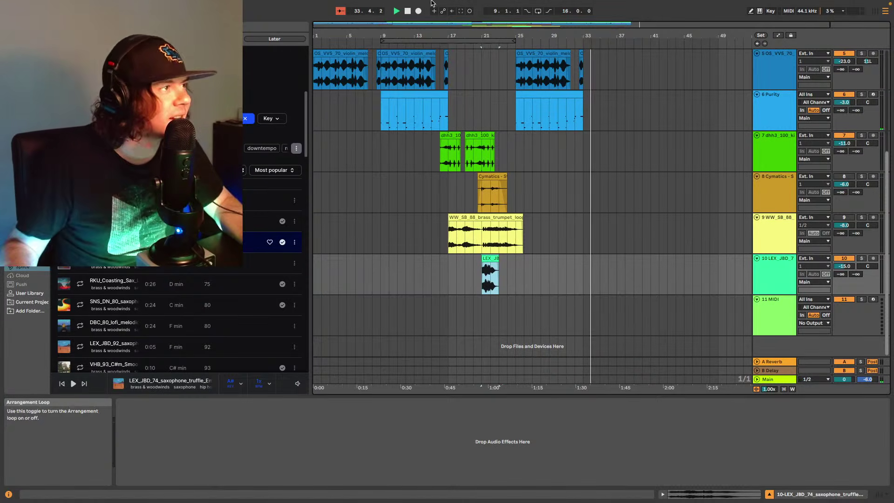
- Play the arrangement from bar 21 to hear the saxophone loop in context
click(483, 279)
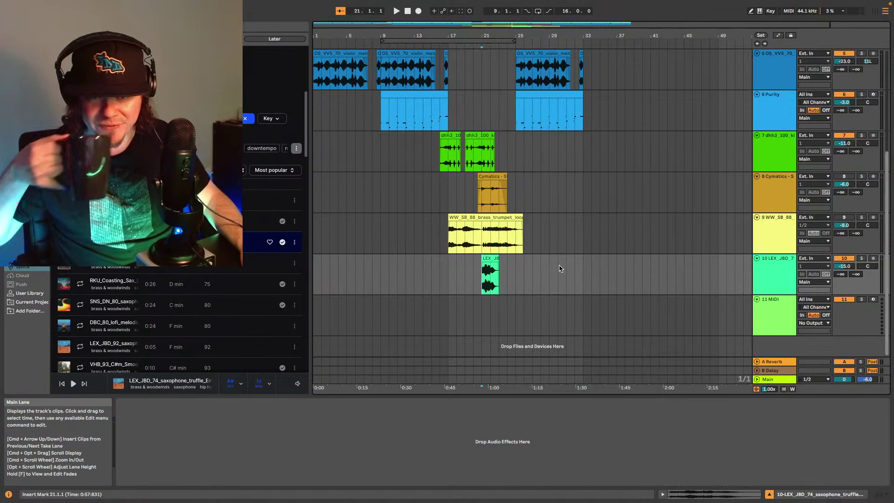
key(space)
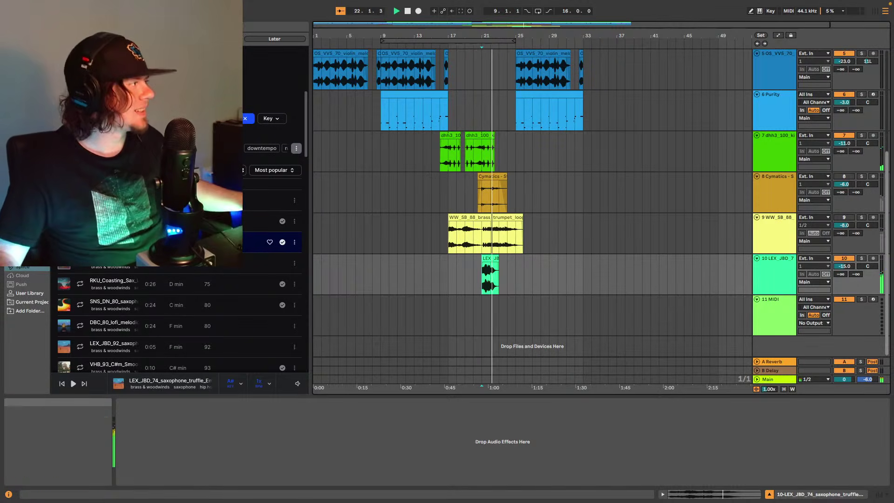
key(space)
scroll(447, 24, down, 2)
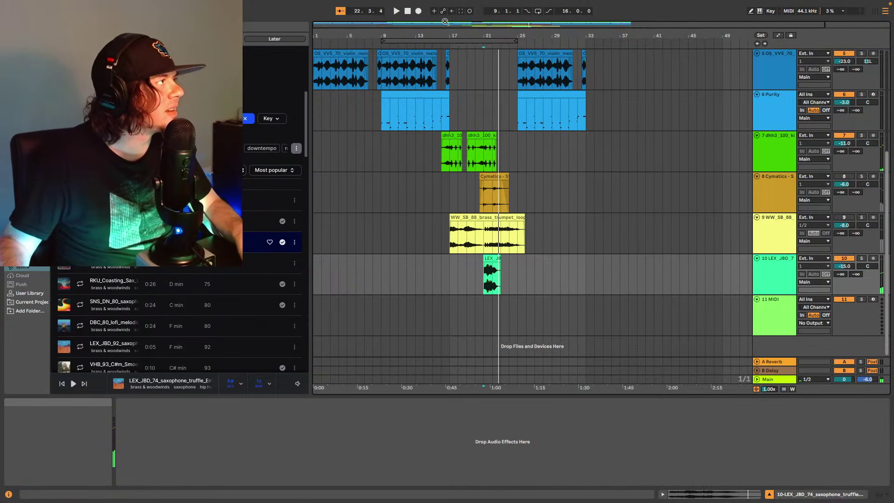
scroll(391, 137, up, 5)
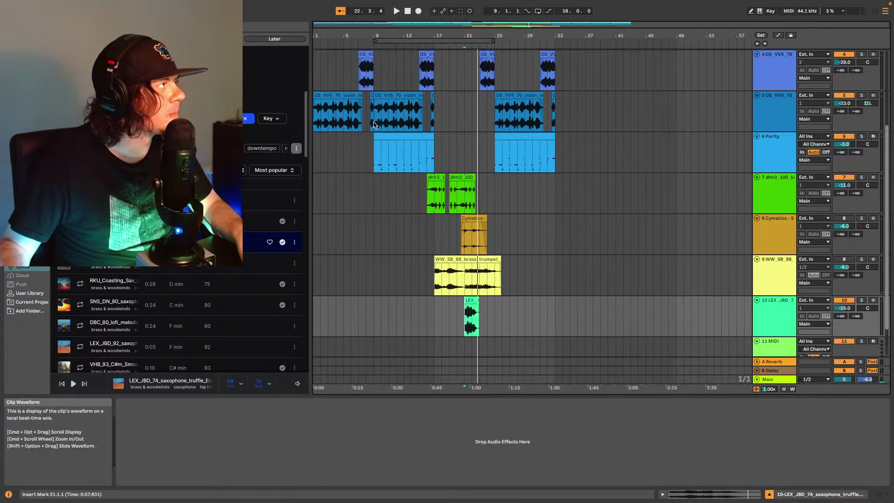
scroll(391, 138, down, 5)
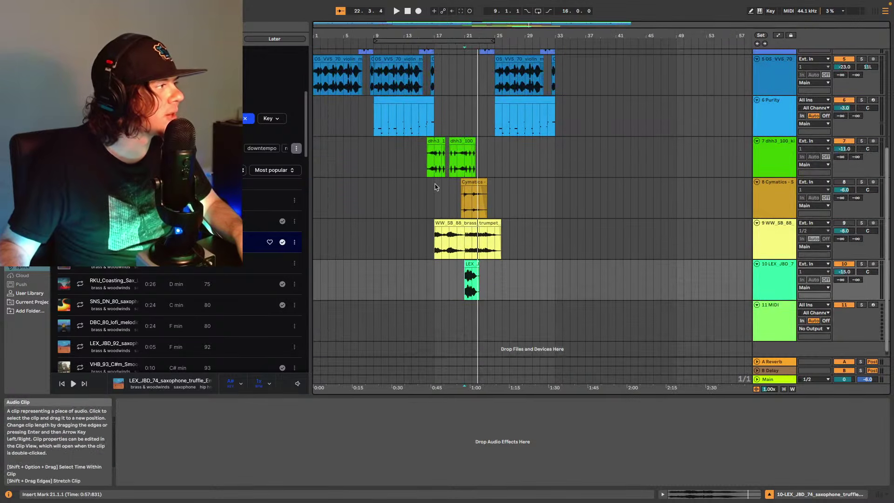
- Move the LEX_JBD_74 saxophone track up directly below the dhh3_100 track, above the Cymatics and trumpet tracks
click(436, 248)
click(448, 245)
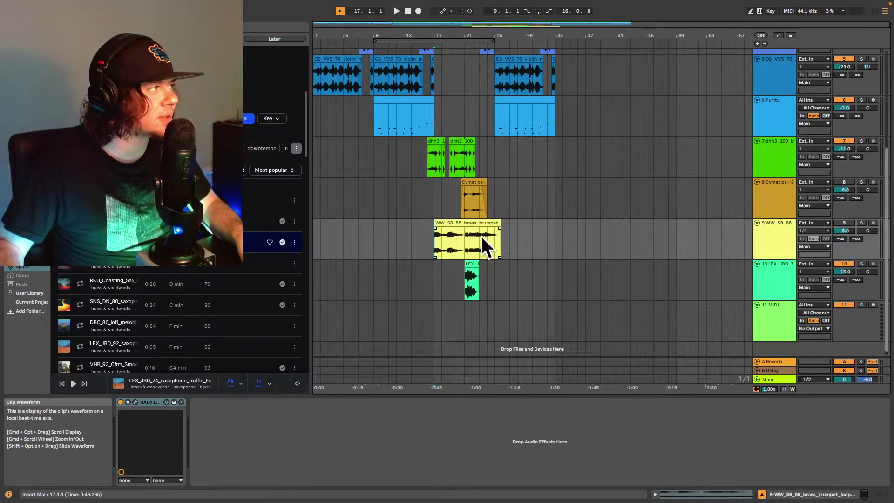
drag(766, 299, 779, 181)
- Play the arrangement from bar 15 through the saxophone entry while looking through more Splice saxophone loops
click(419, 195)
key(space)
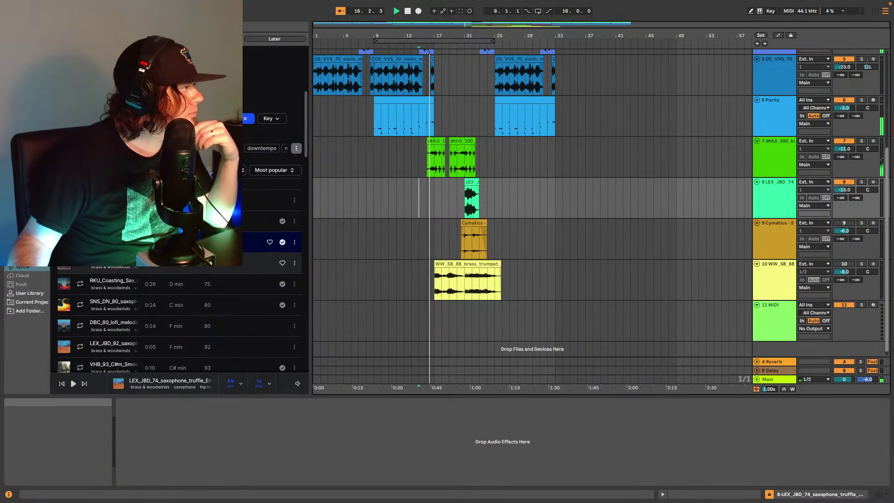
scroll(169, 293, down, 5)
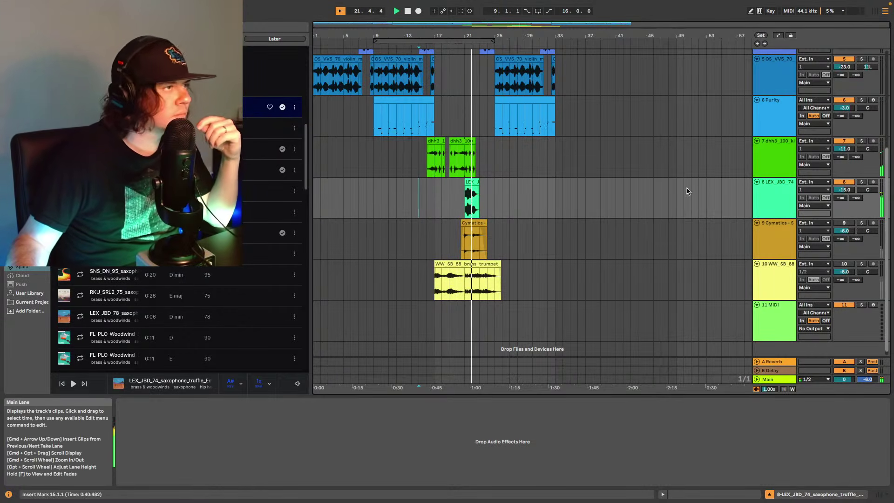
key(space)
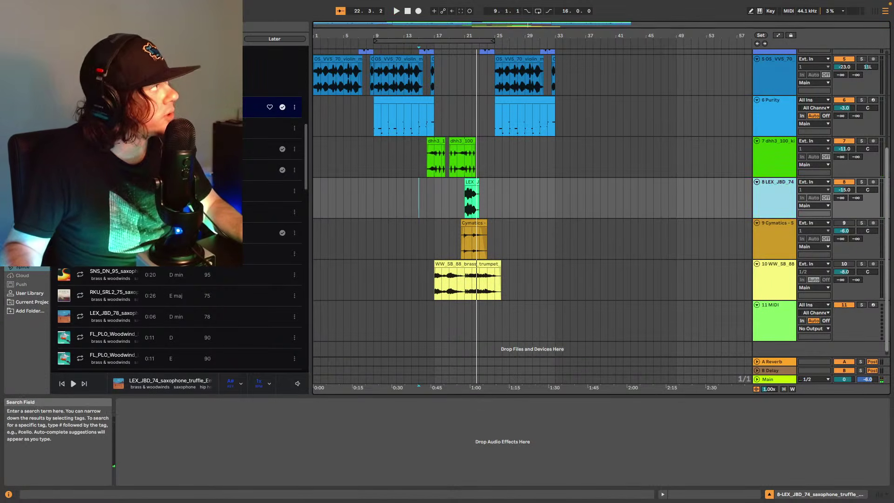
- Add a Utility effect to the saxophone track and set its channel mode to Swap
click(36, 132)
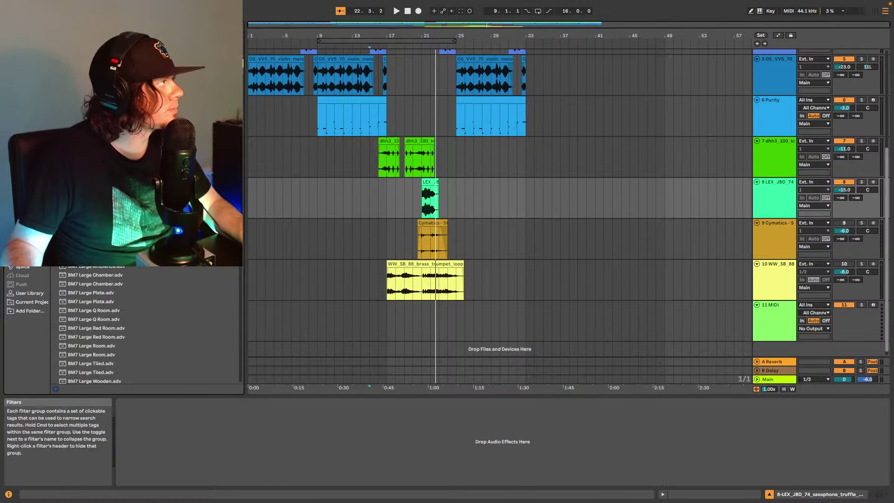
text(verb)
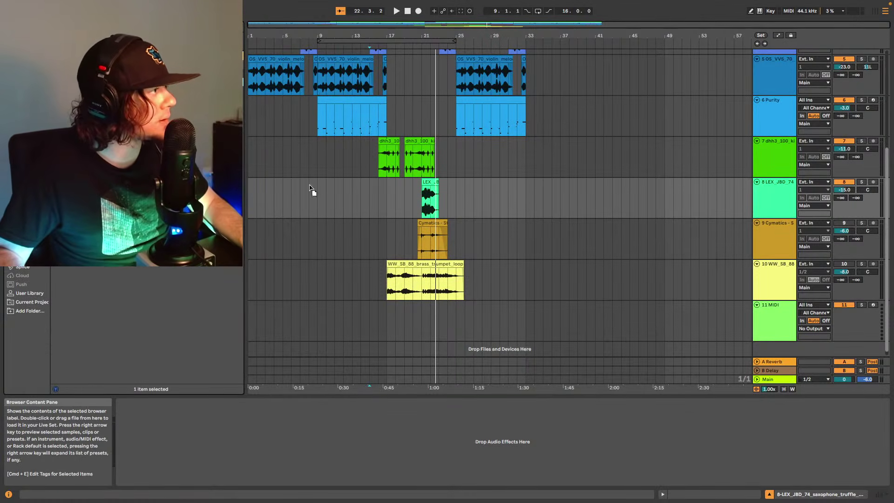
key(Return)
click(142, 427)
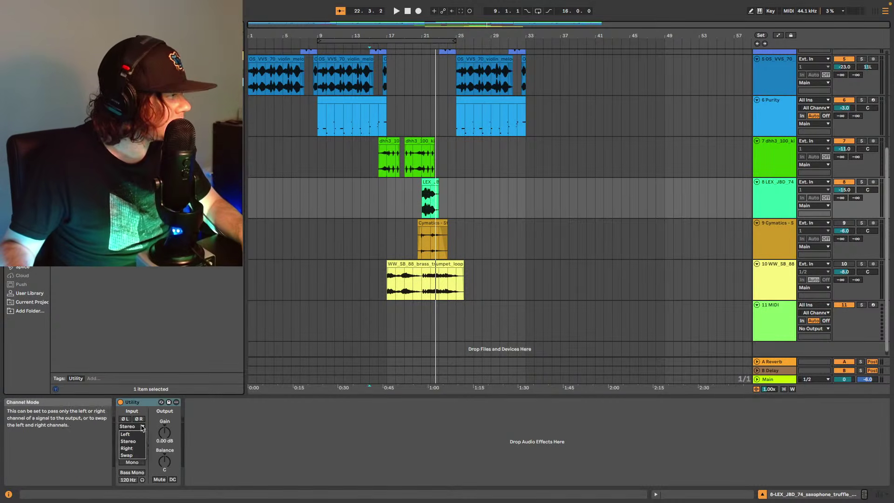
click(133, 455)
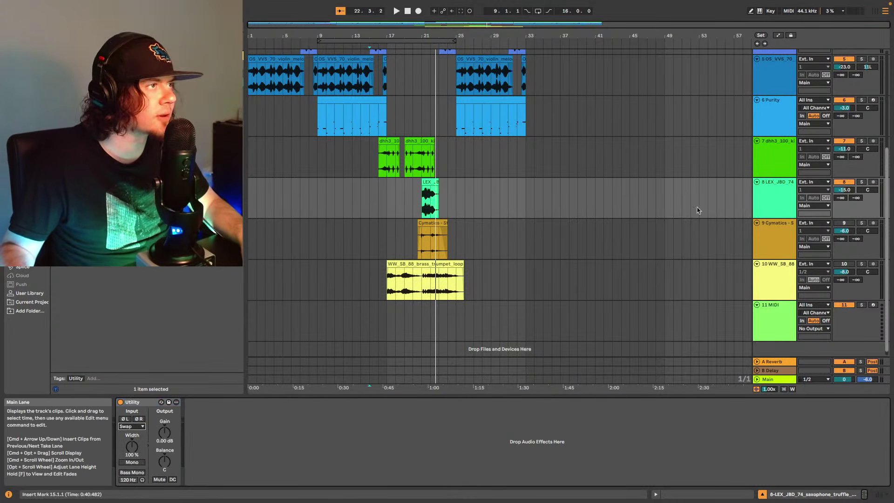
- Set the saxophone Utility's balance to 9L, auditioning the clip from bar 21
click(429, 181)
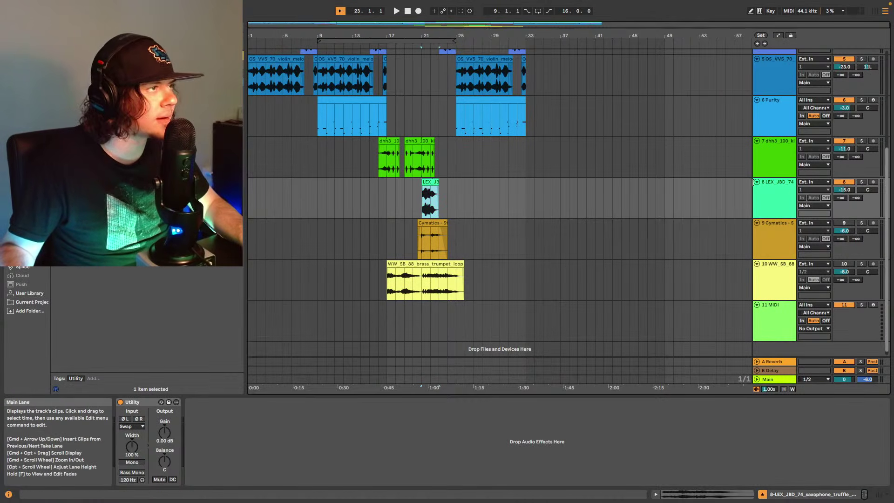
key(space)
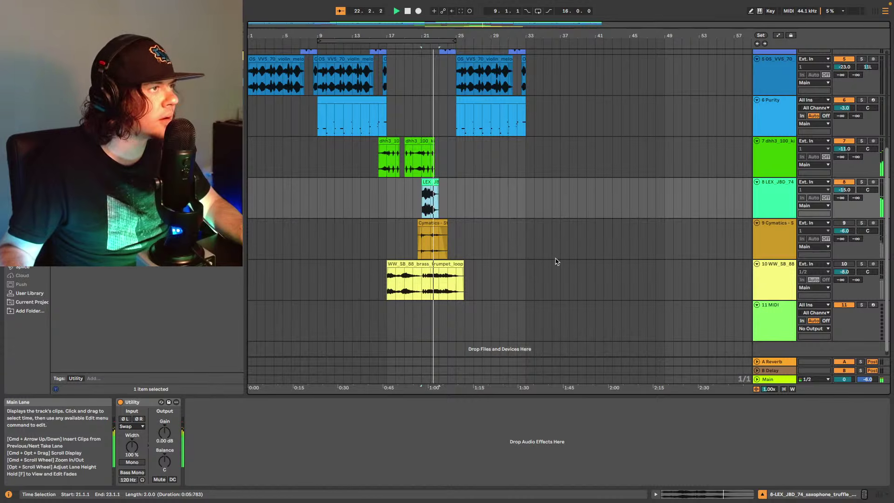
click(160, 457)
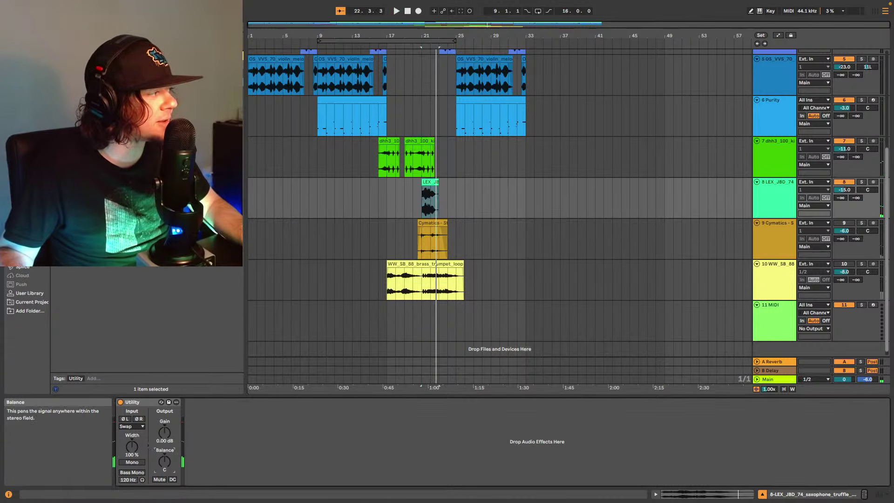
key(space)
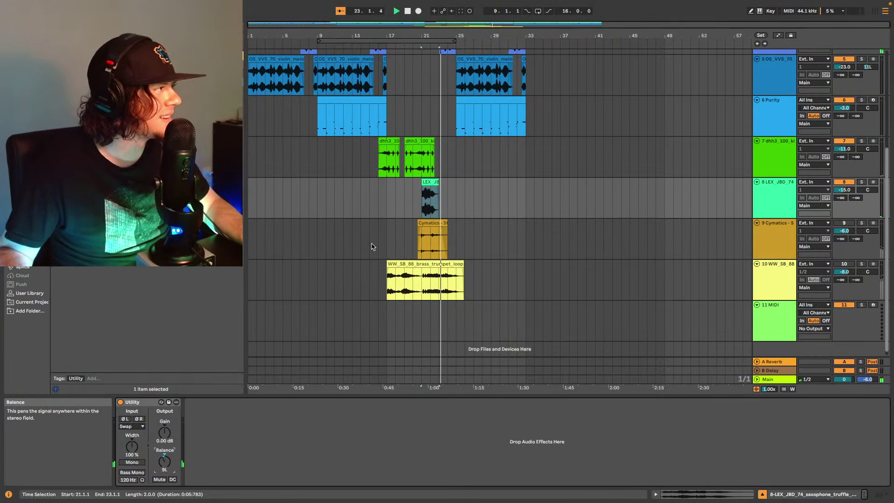
click(424, 197)
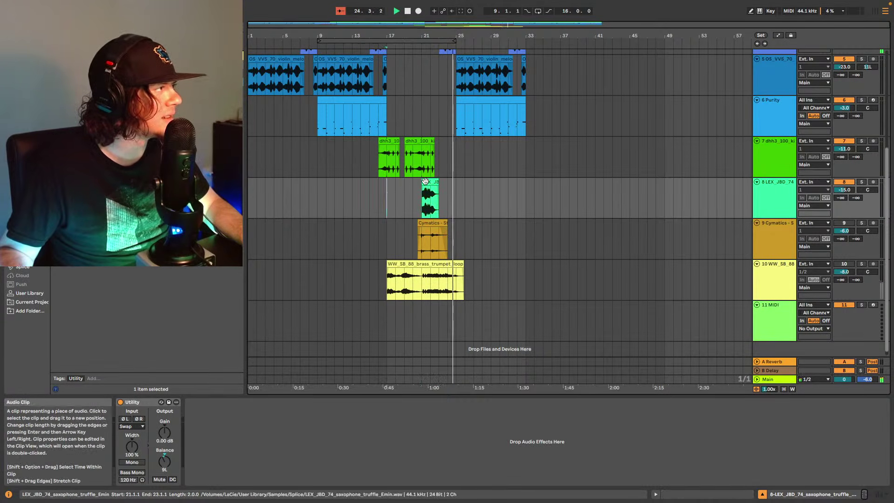
click(425, 195)
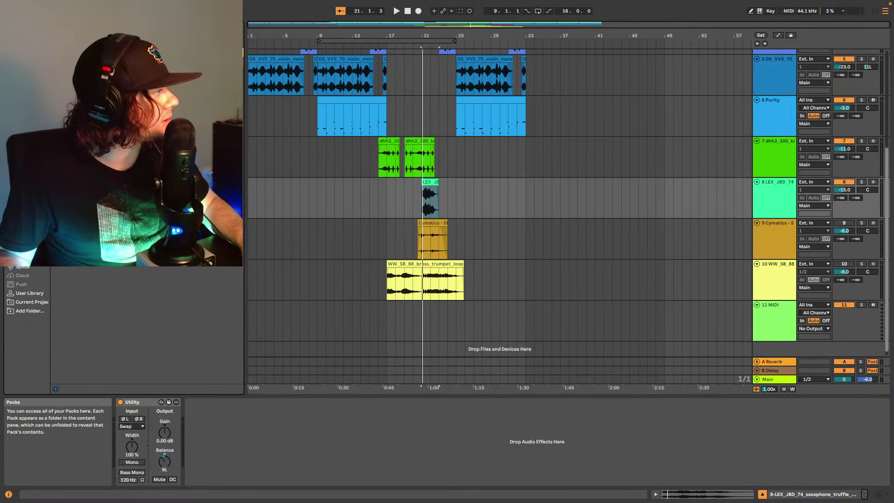
- Load the Soundtoys SuperPlate reverb after Utility on the saxophone track, audition it from bar 21 and hide the plug-in window
click(429, 180)
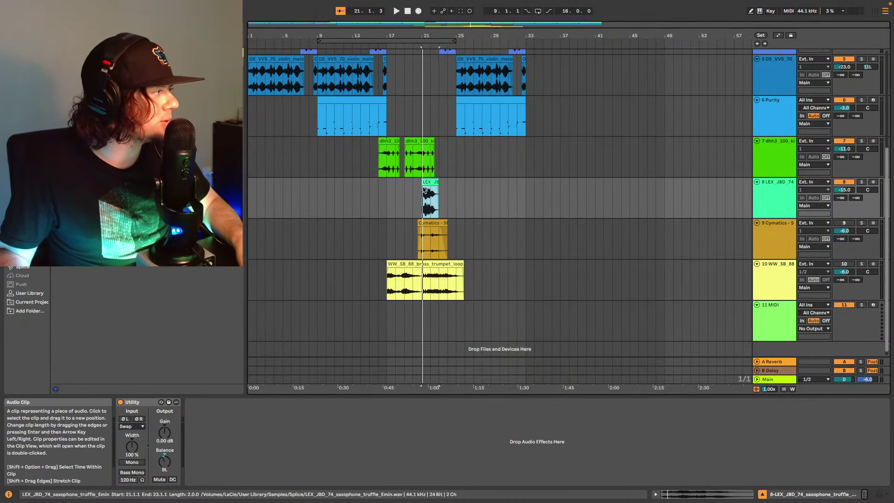
click(28, 157)
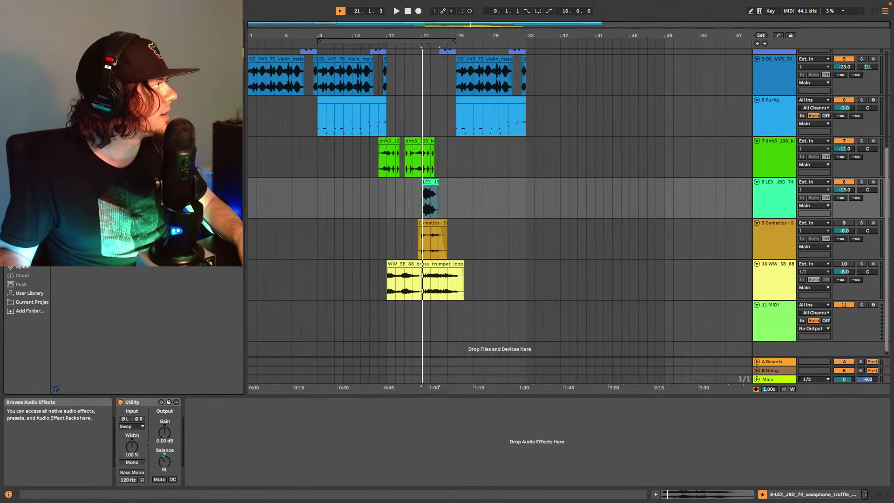
click(430, 182)
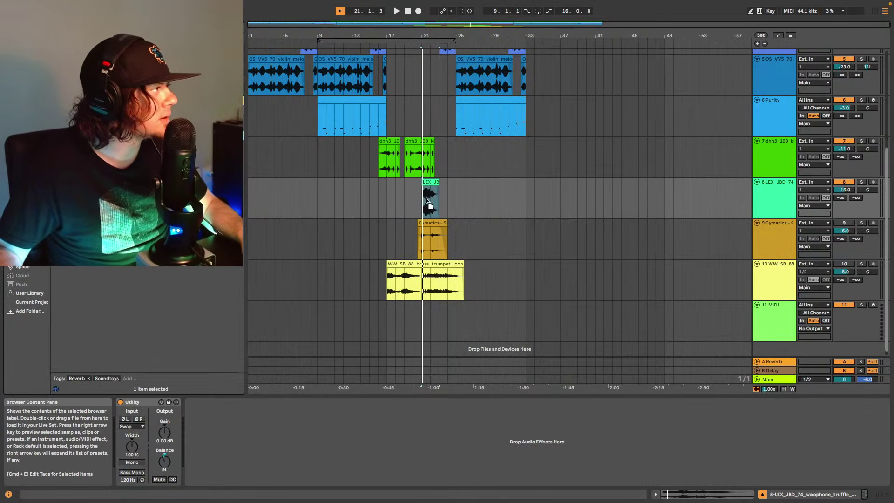
drag(421, 199, 425, 202)
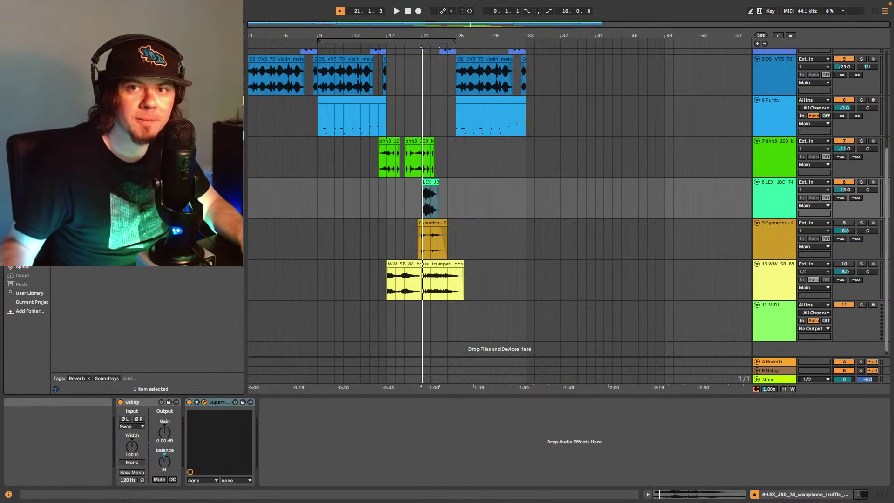
key(space)
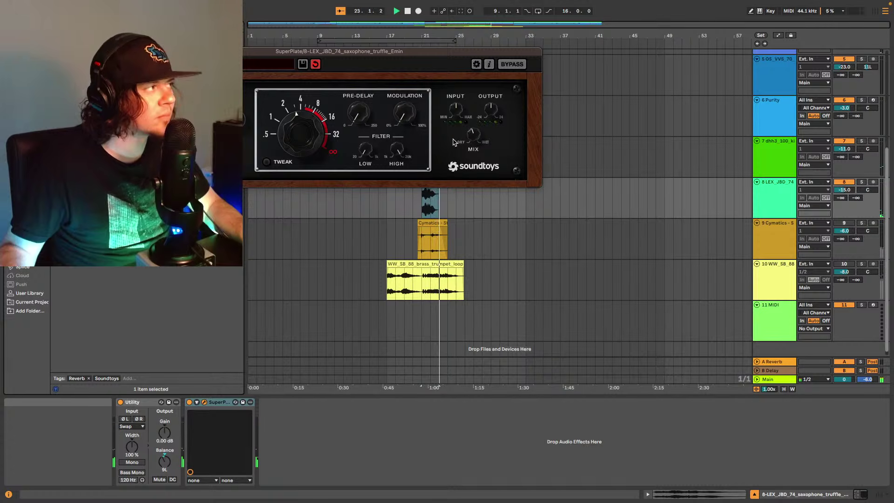
key(super+alt+p)
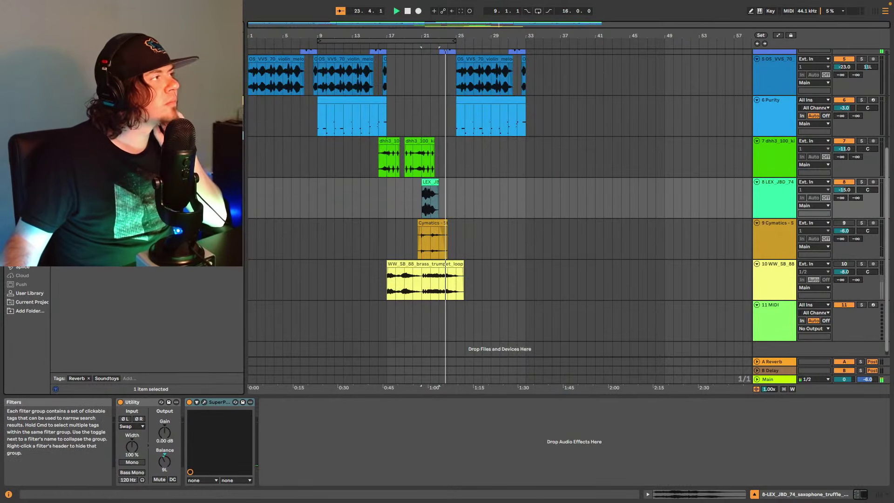
- Select the Purity track at bar 9 and play the beat from there
scroll(398, 136, up, 4)
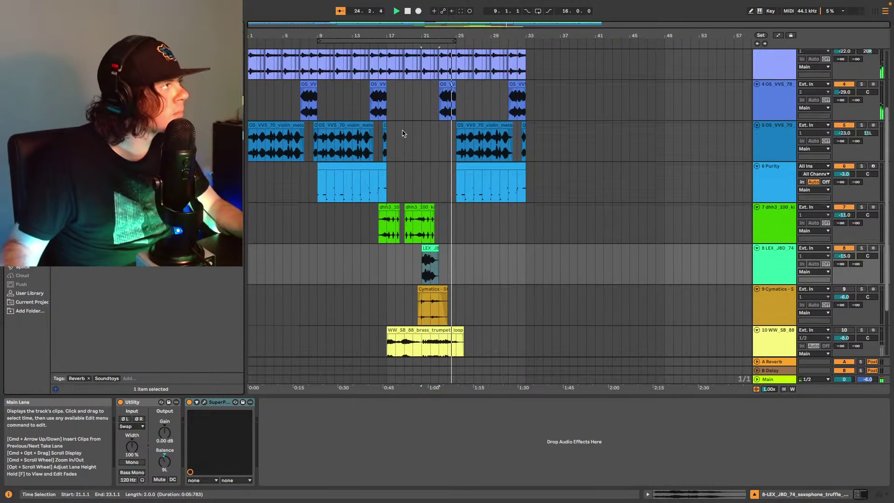
scroll(398, 136, down, 4)
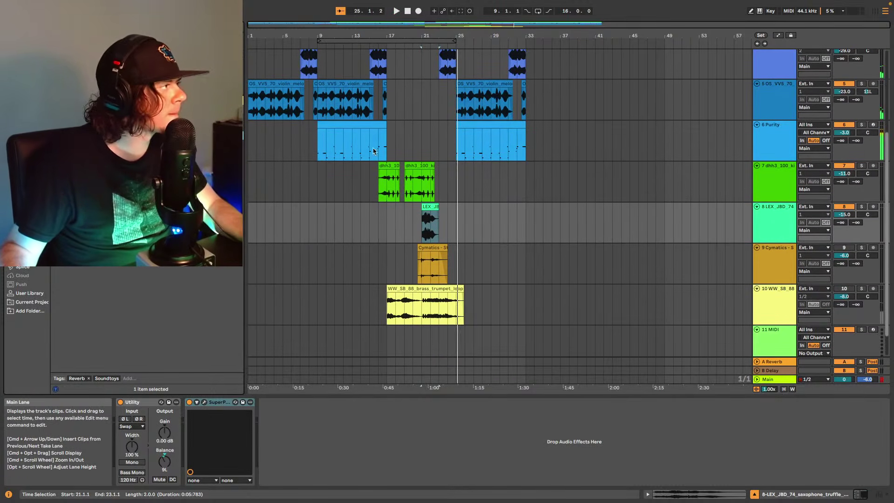
click(315, 146)
key(space)
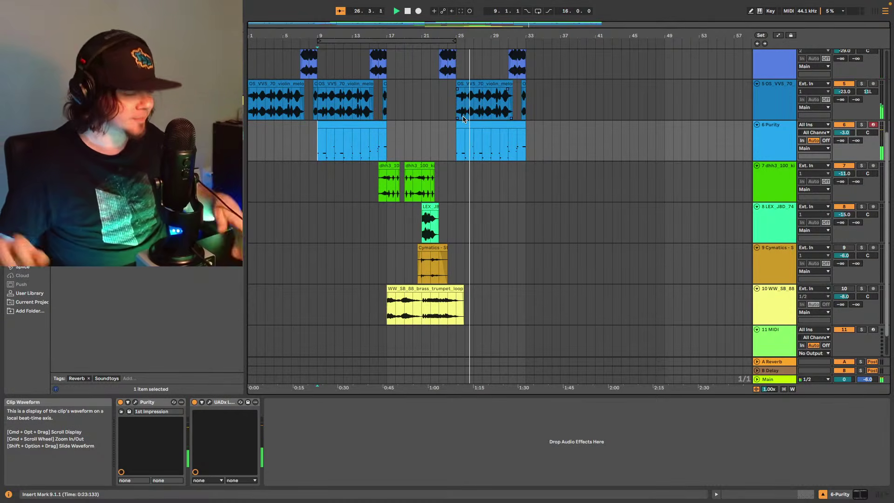
- Browse the Splice instrument categories down to the strings while the beat plays
click(757, 44)
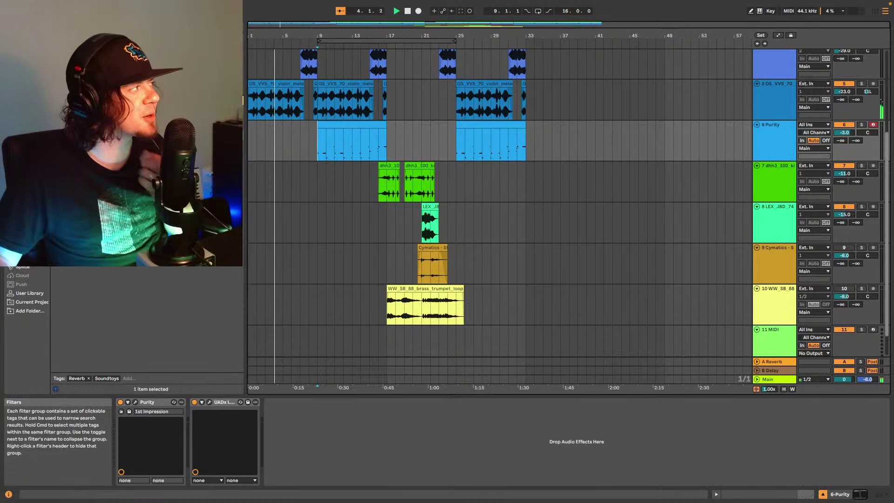
click(26, 269)
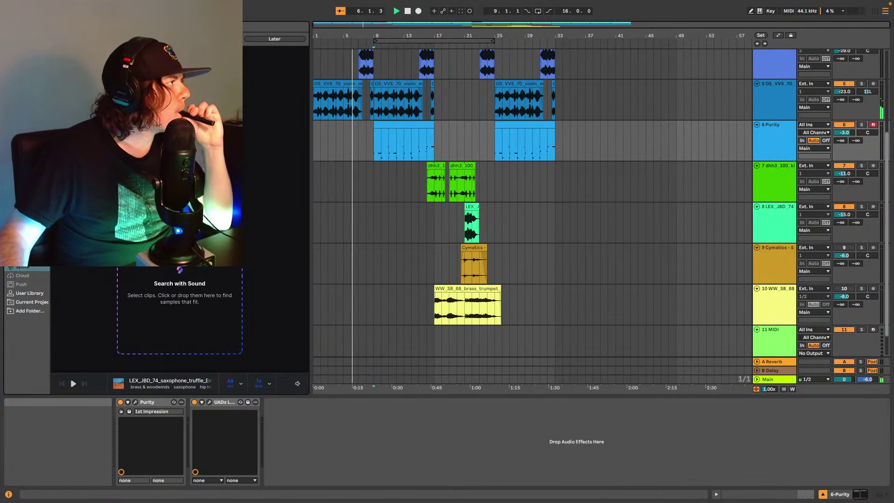
scroll(254, 261, down, 5)
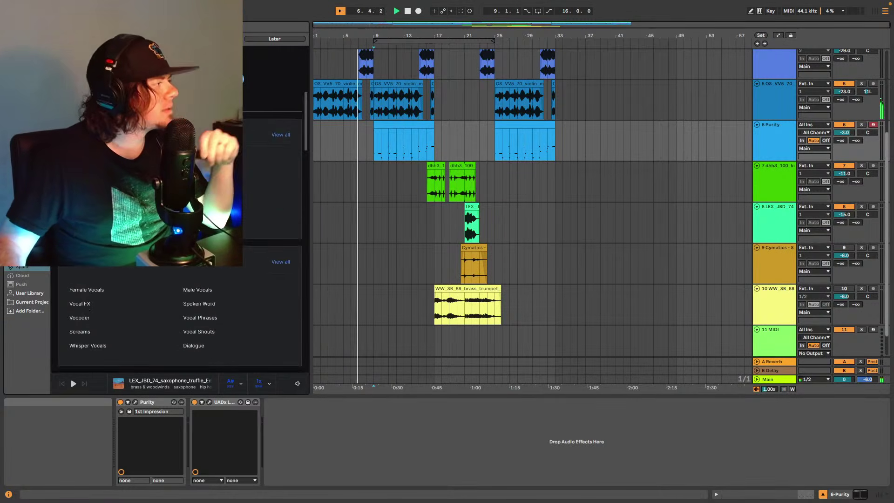
scroll(255, 261, down, 6)
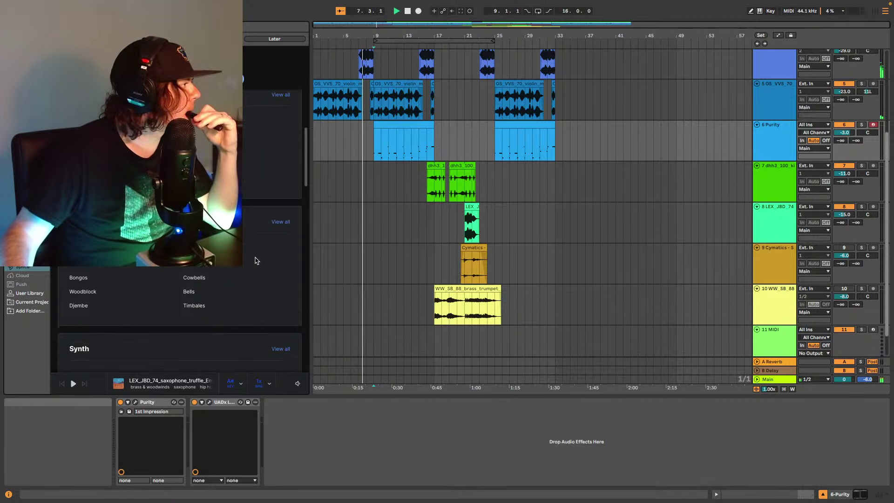
scroll(256, 259, down, 1)
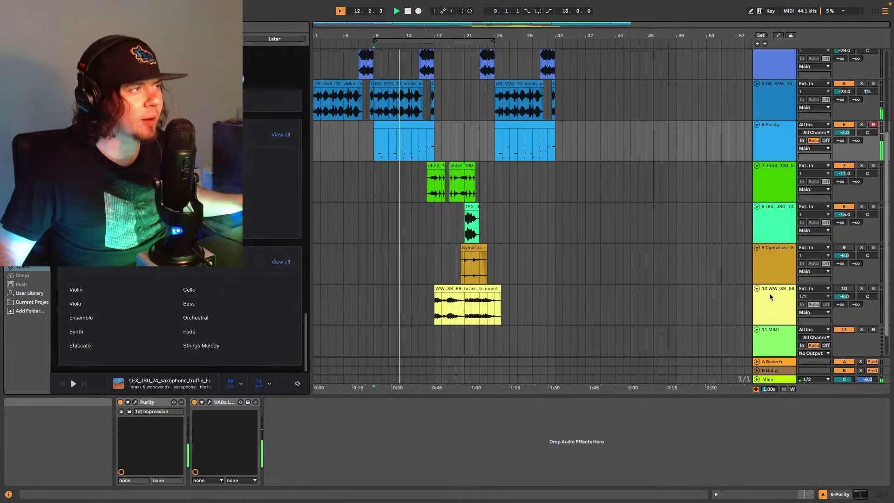
- Insert a new MIDI track directly below the saxophone track
click(773, 217)
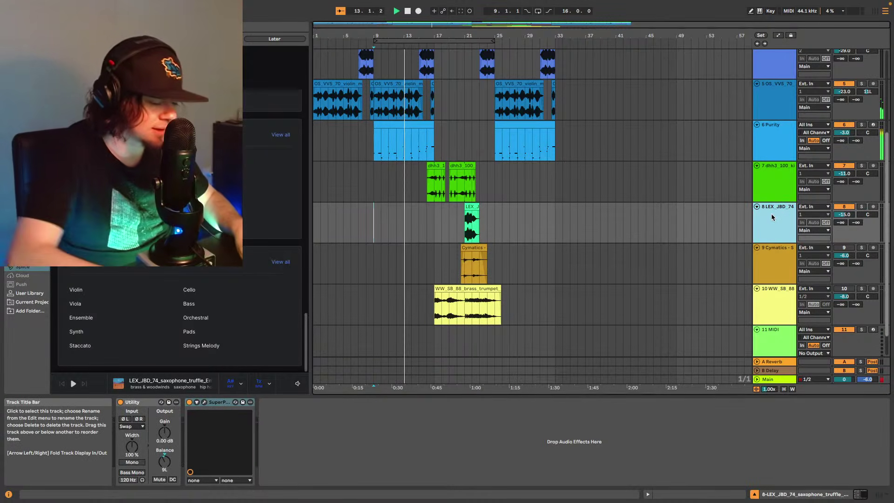
key(ctrl+shift+t)
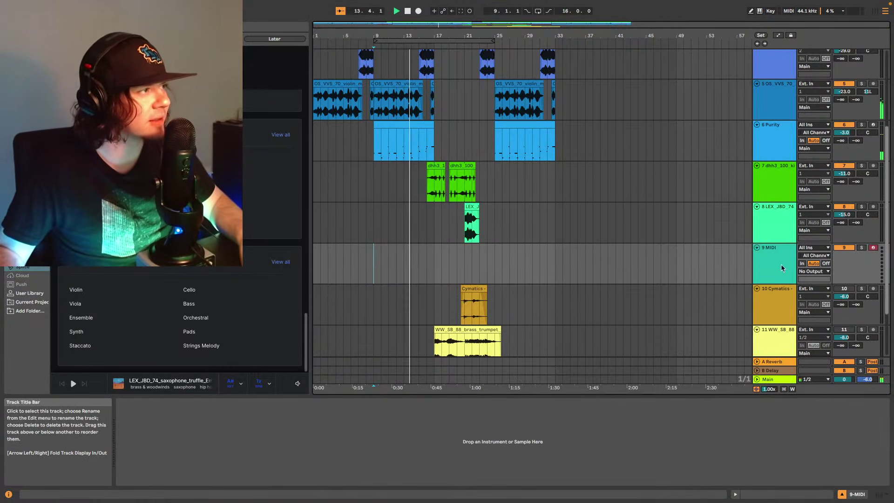
- Browse the plug-in list from the Arturia instruments through the other vendors for a new instrument, and stop playback
drag(308, 206, 243, 100)
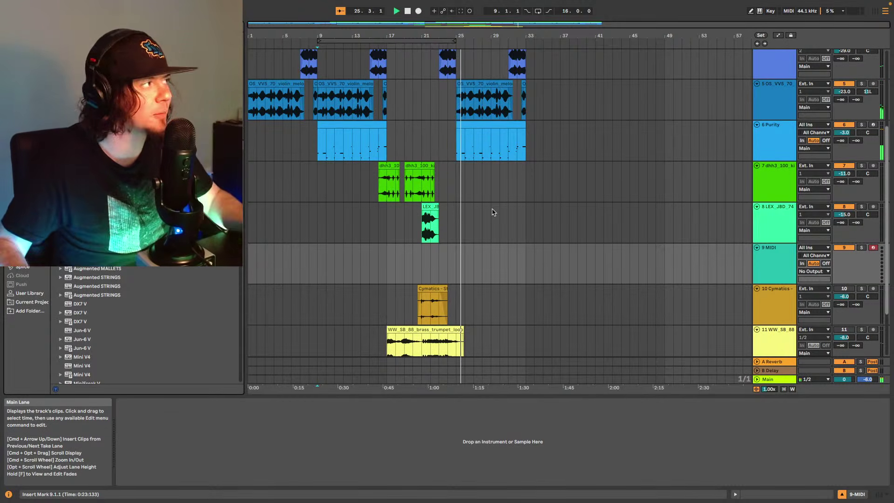
scroll(141, 319, down, 2)
scroll(140, 319, down, 10)
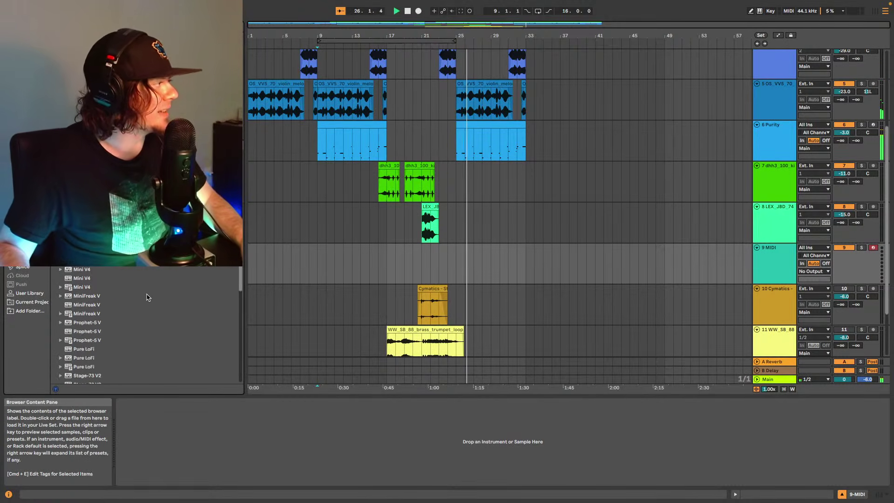
scroll(124, 272, up, 6)
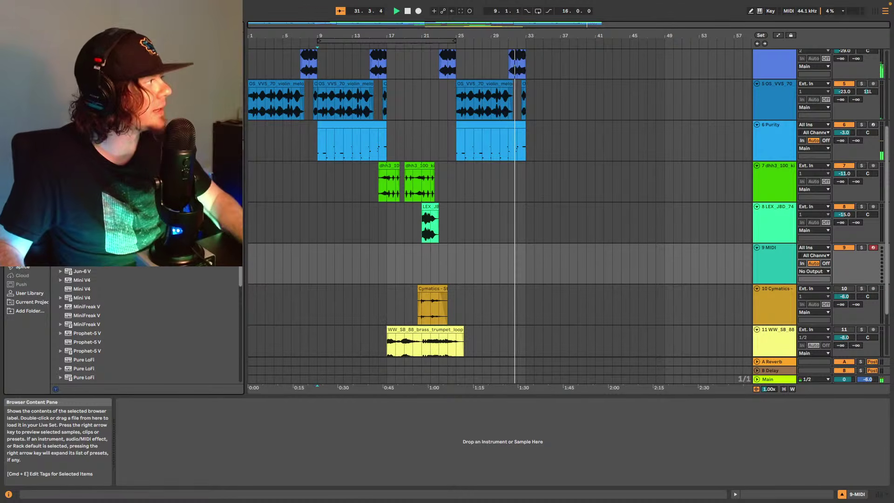
scroll(140, 326, down, 4)
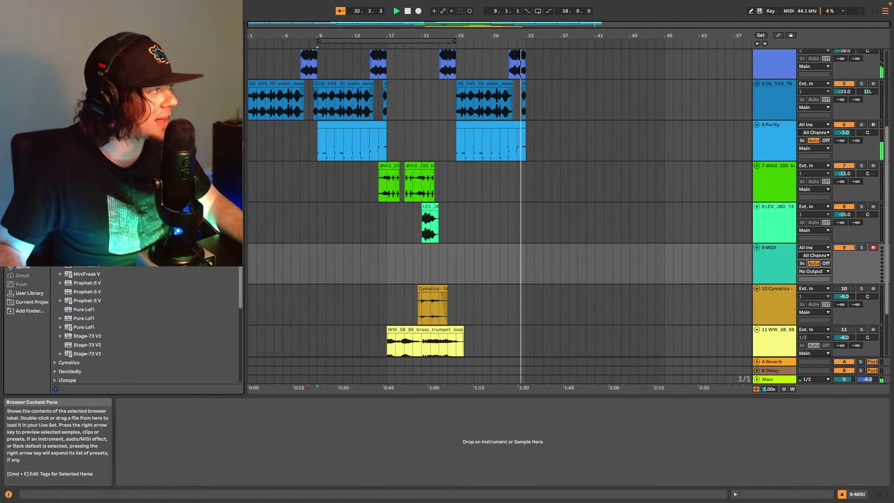
scroll(243, 237, up, 2)
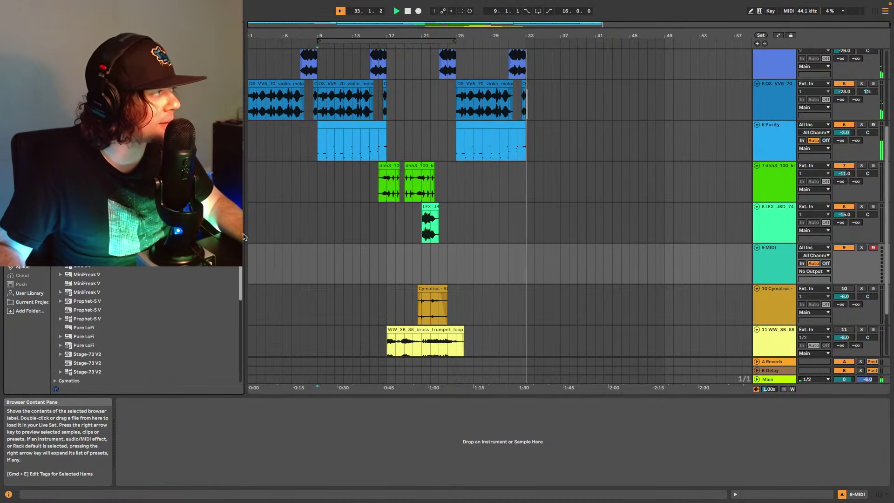
scroll(167, 277, up, 6)
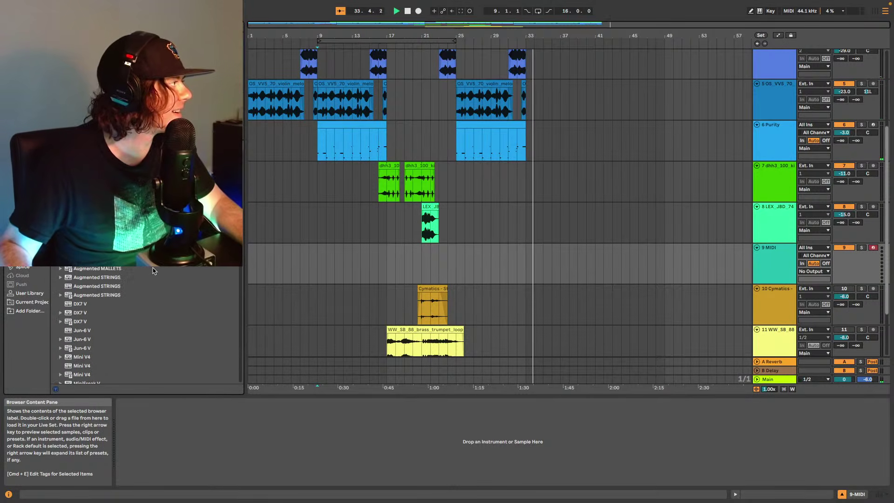
key(space)
scroll(154, 271, down, 8)
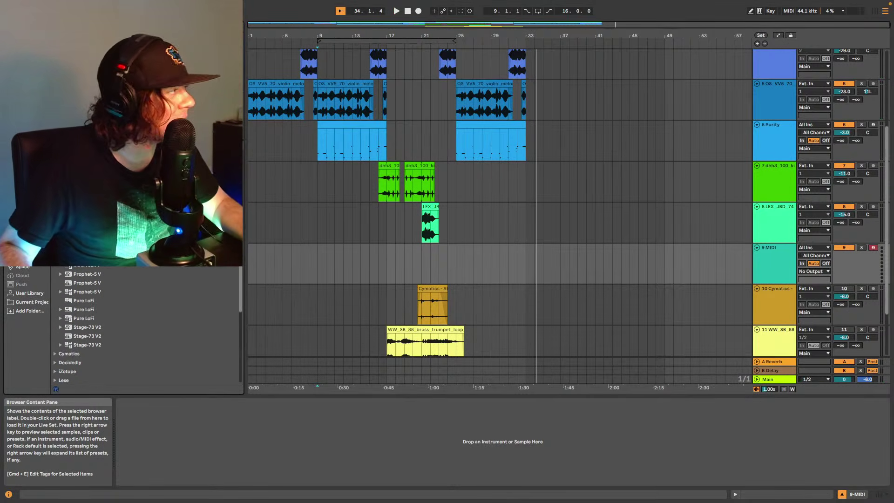
scroll(144, 326, down, 5)
scroll(144, 326, down, 5)
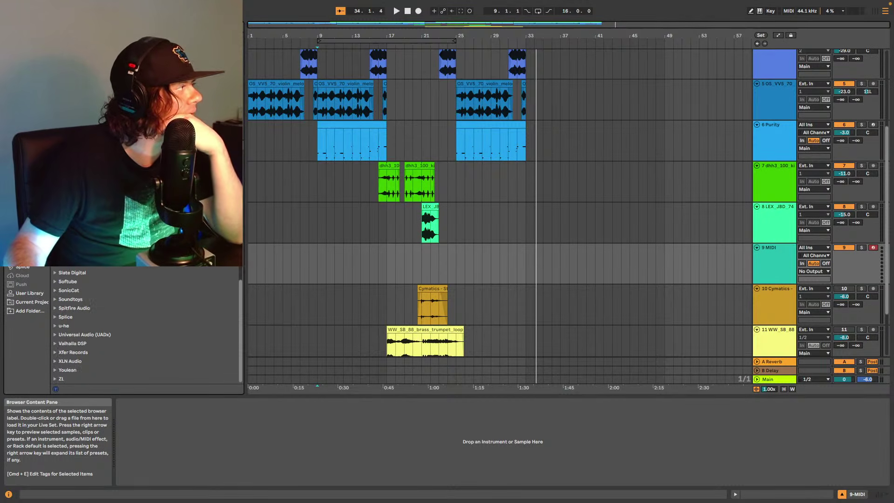
scroll(144, 326, up, 1)
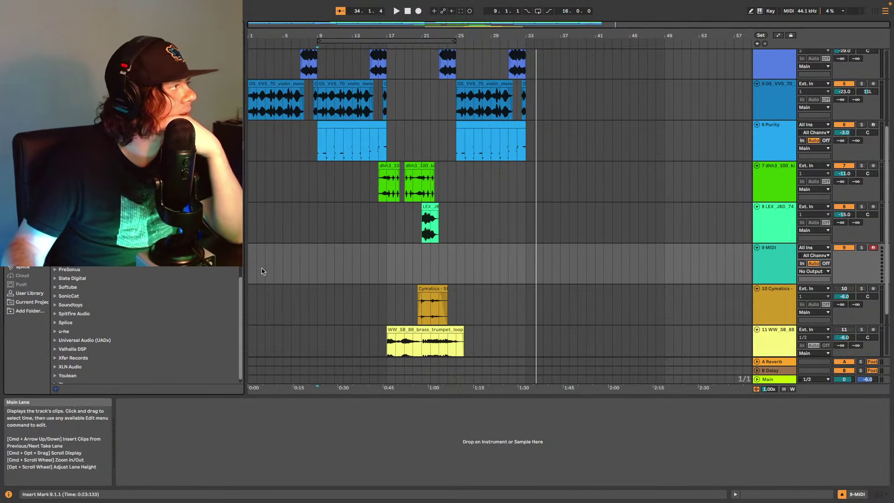
scroll(183, 268, down, 1)
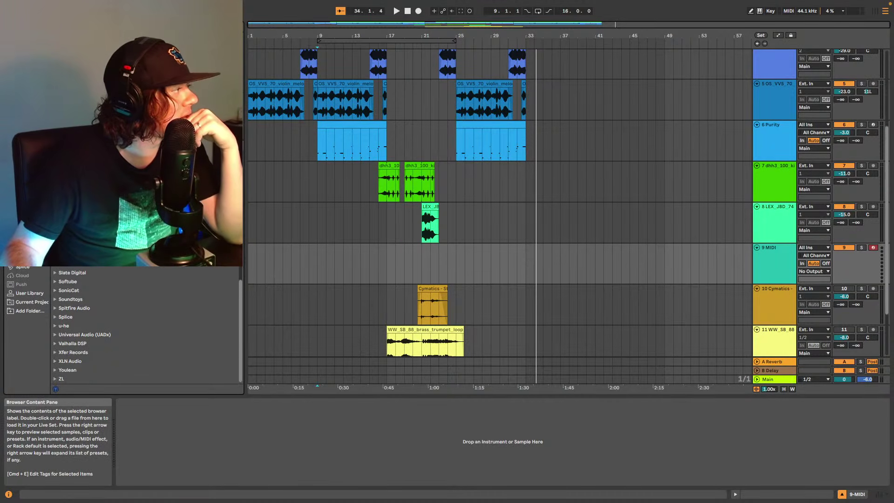
scroll(182, 279, up, 5)
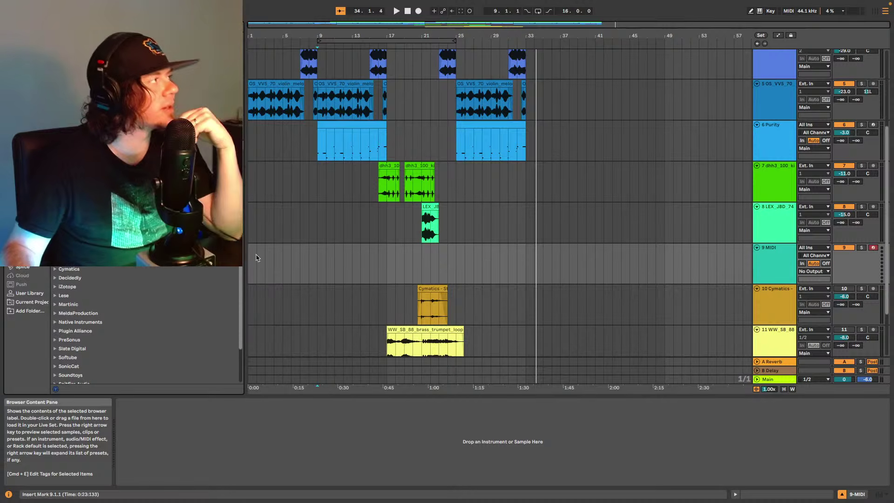
- Play the beat from bar 9 and load Arturia's Augmented MALLETS on the new MIDI track
click(317, 270)
key(space)
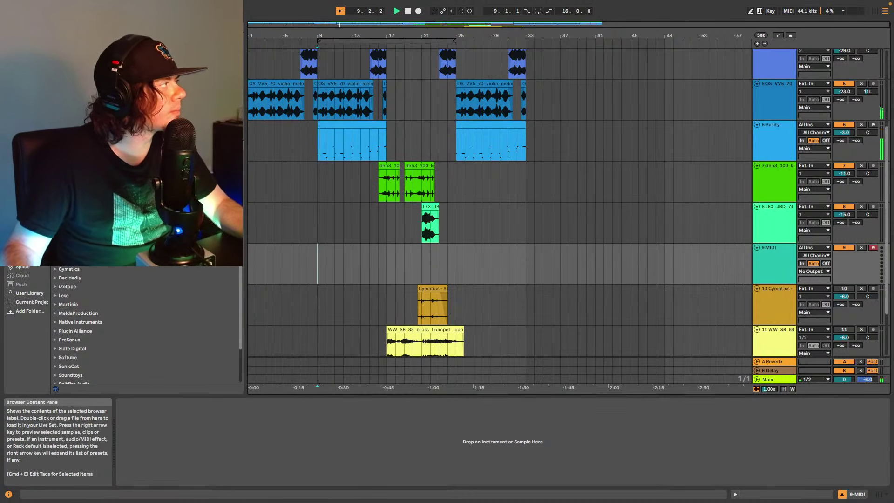
scroll(183, 279, up, 4)
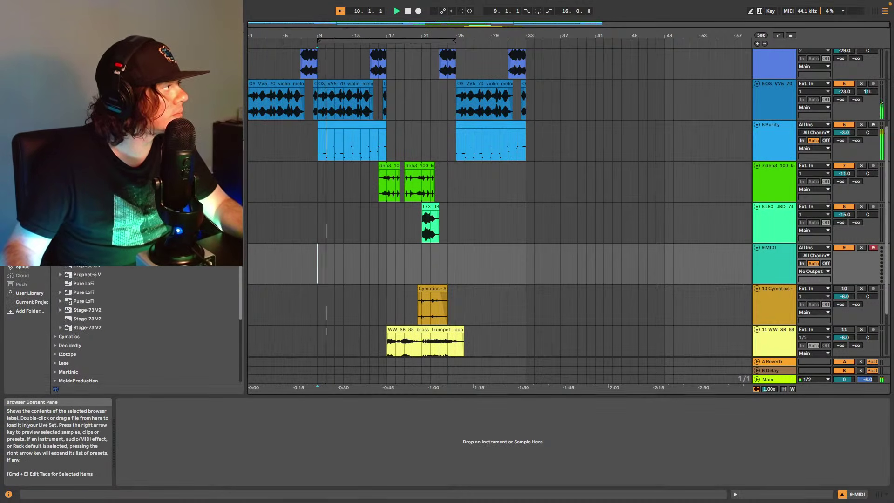
scroll(183, 280, up, 3)
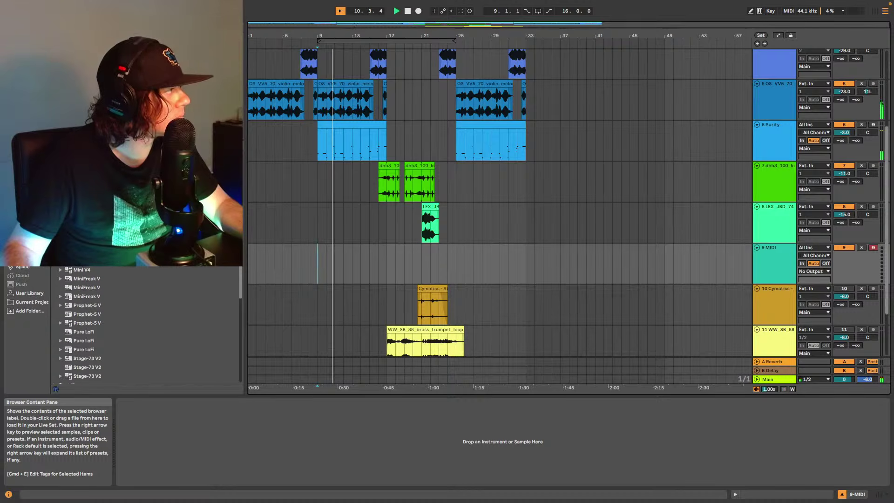
scroll(183, 279, up, 3)
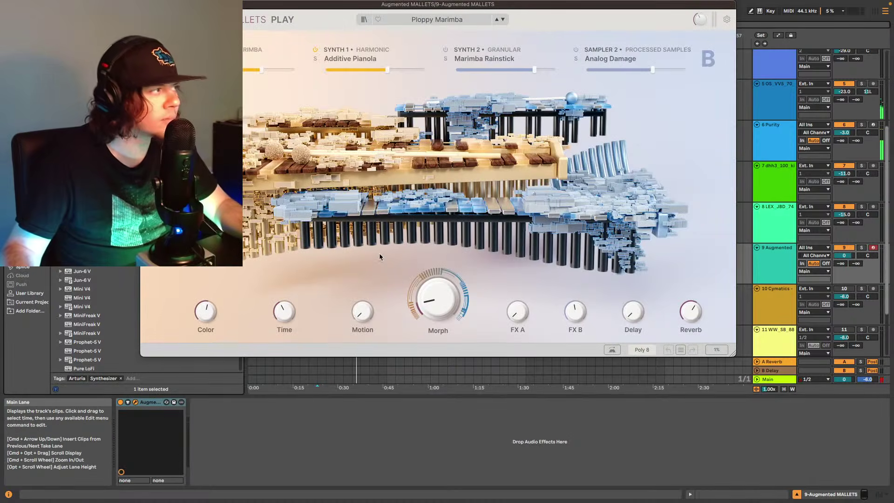
- Audition the Subway Piano and Summer Vibes presets, choose Tape Vibraphone for Augmented MALLETS and hide the plug-in window
click(451, 19)
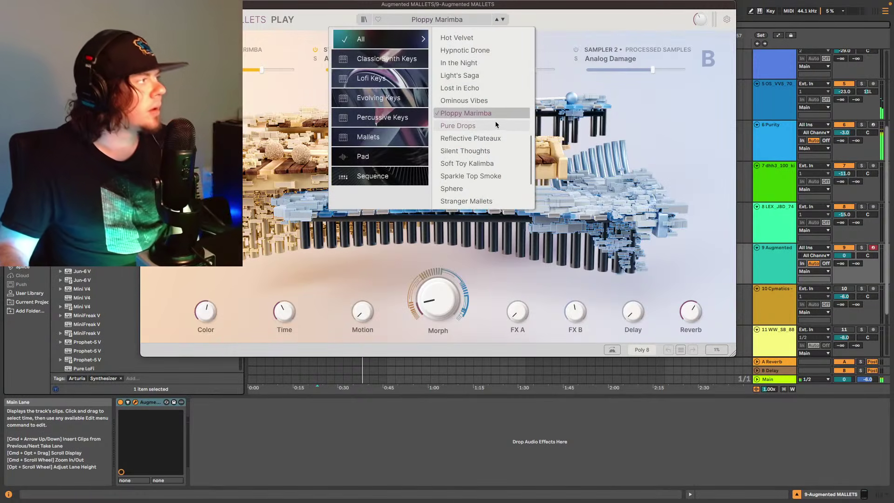
scroll(479, 121, down, 4)
click(487, 138)
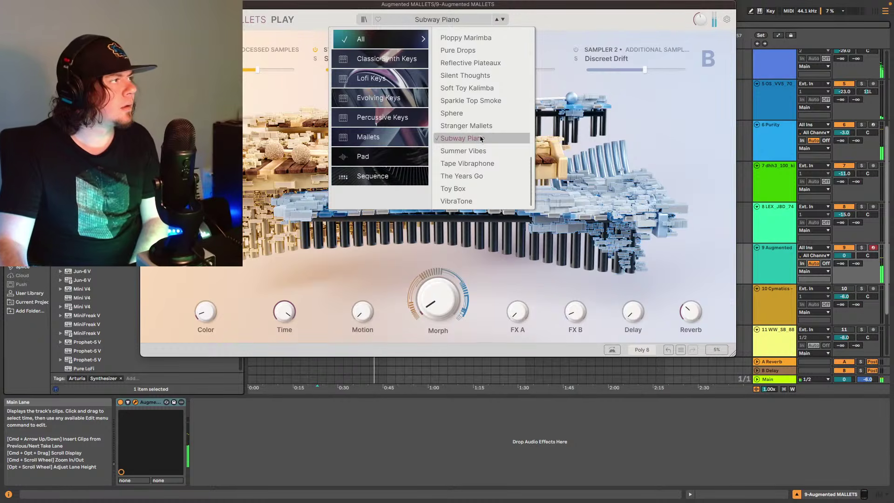
click(472, 151)
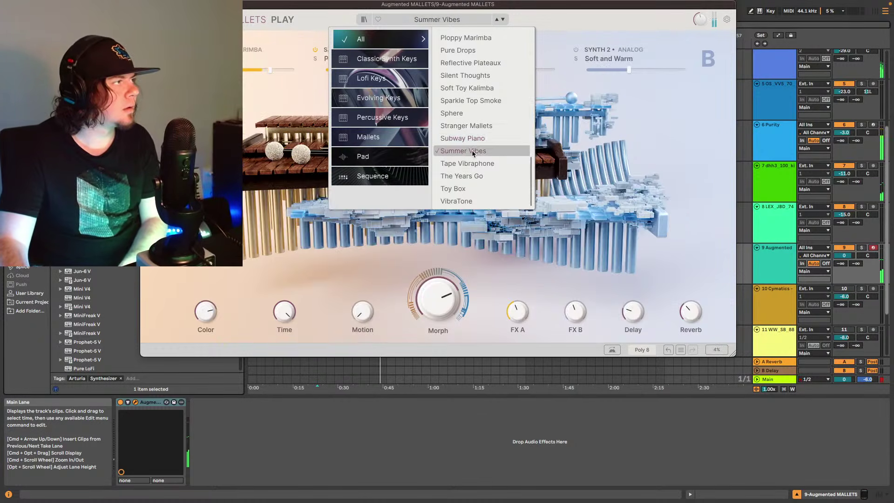
click(477, 164)
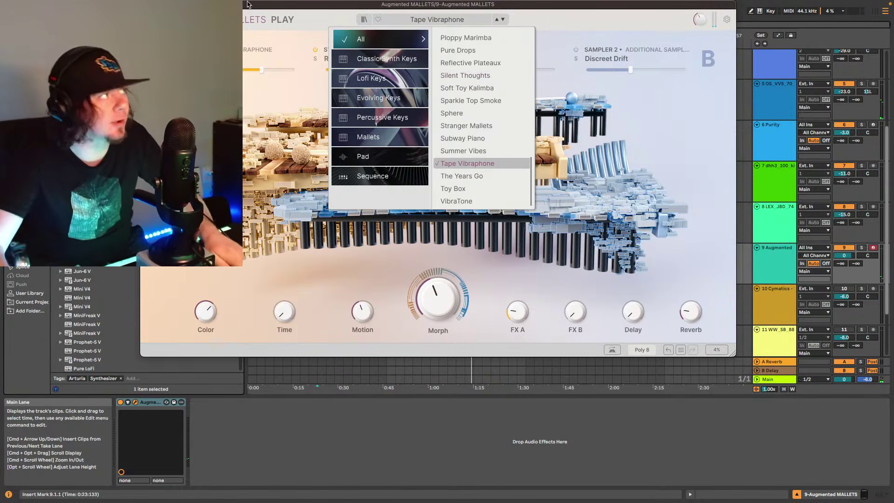
key(super+alt+p)
scroll(398, 190, up, 5)
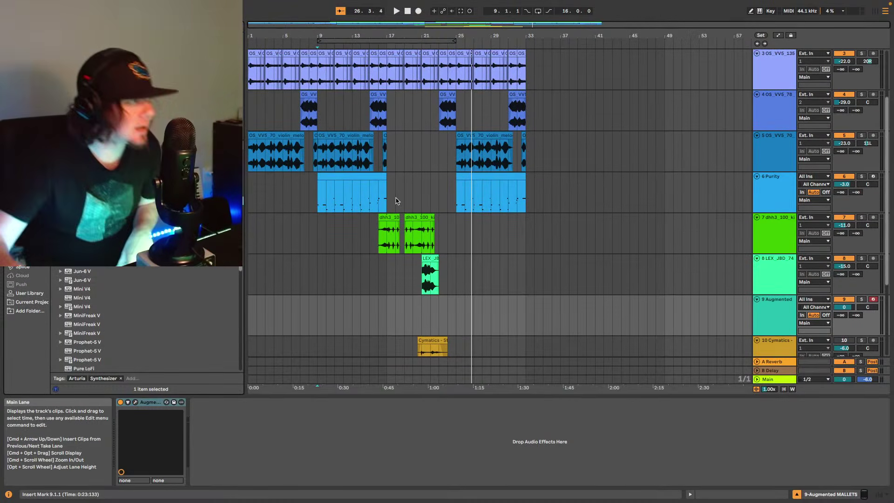
- Check the Augmented MALLETS window again, hide it and rehearse the vibraphone part over the beat from bar 9
click(137, 403)
click(136, 403)
click(136, 403)
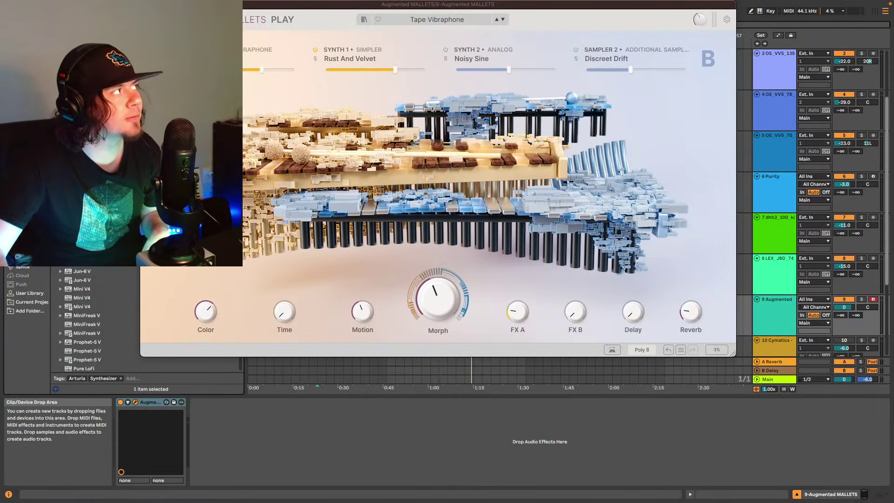
key(super+alt+p)
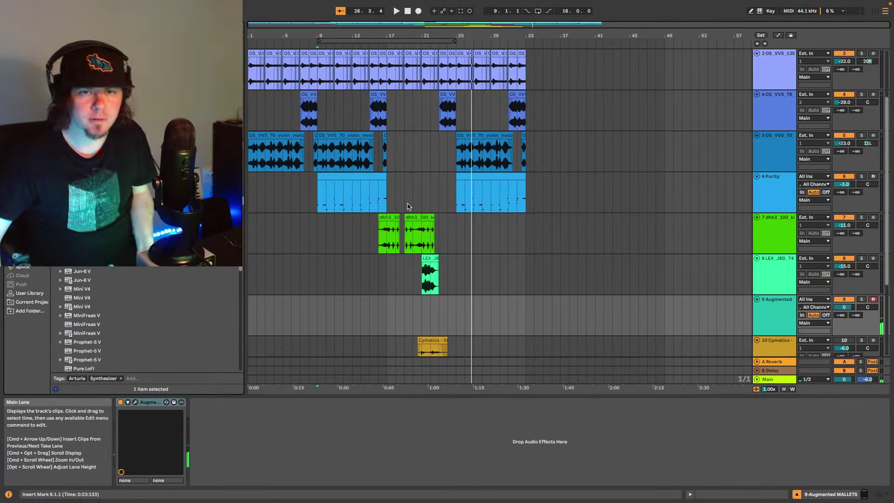
key(space)
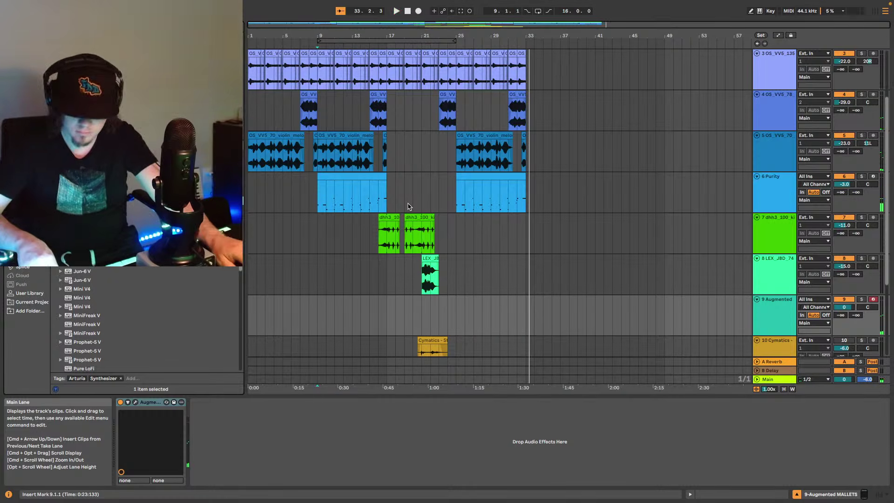
key(space)
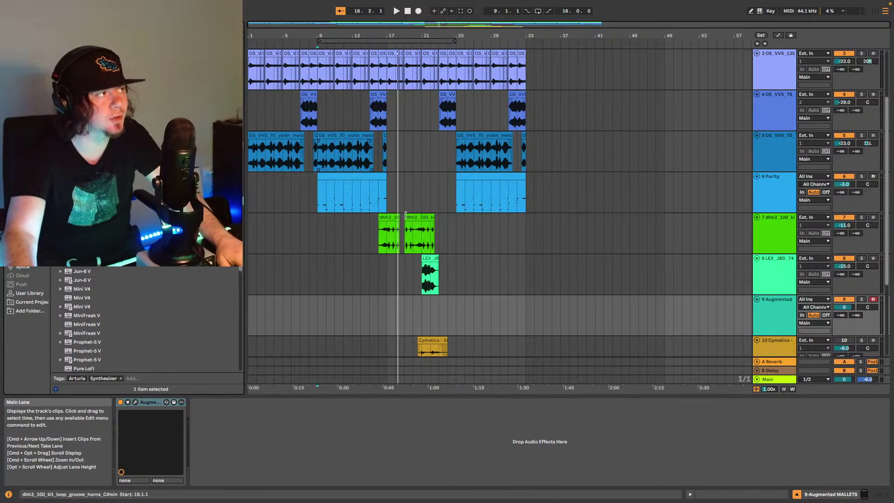
- Perform the vibraphone part on the Augmented MALLETS track over playback from bar 16 and capture it as a MIDI clip
click(377, 201)
key(space)
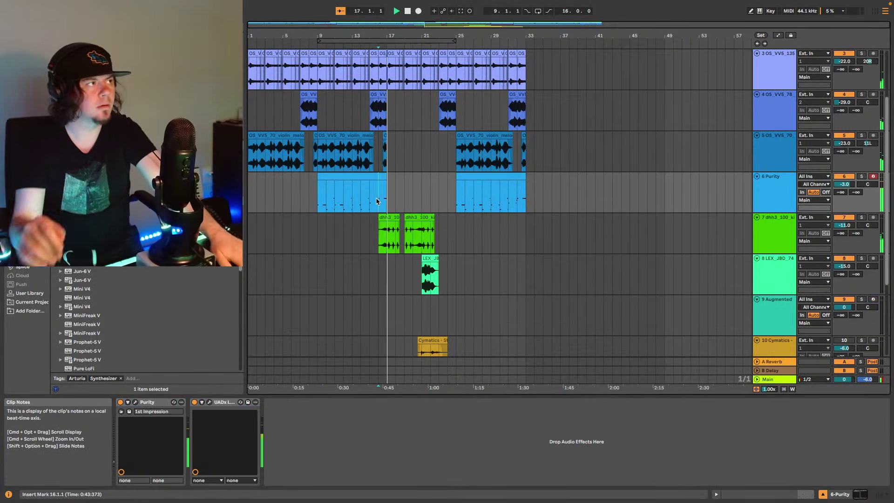
scroll(525, 208, down, 5)
scroll(613, 273, up, 1)
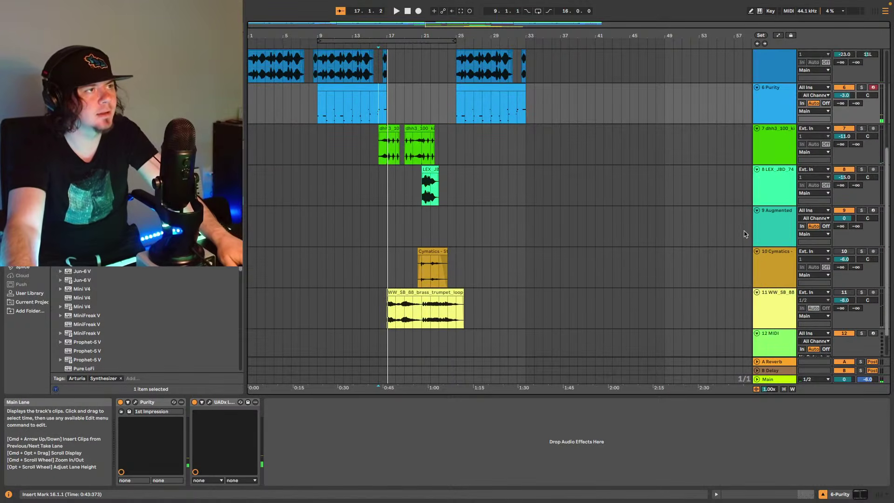
scroll(613, 273, down, 2)
click(359, 199)
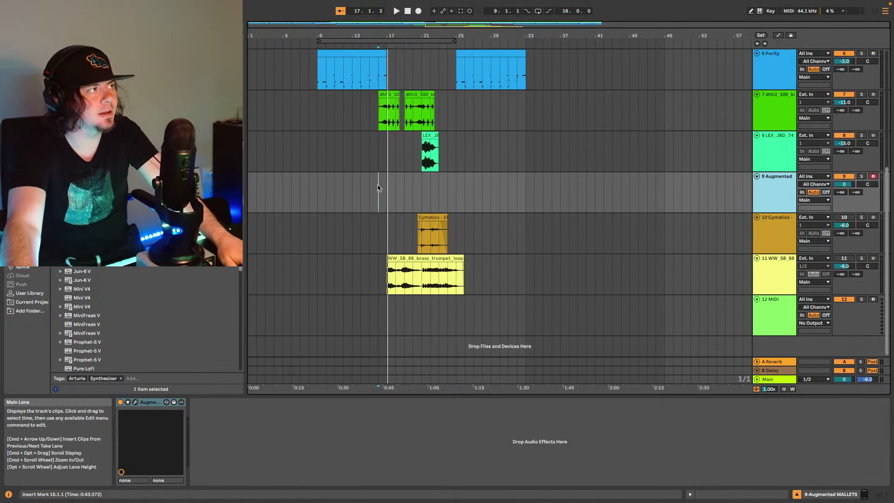
key(space)
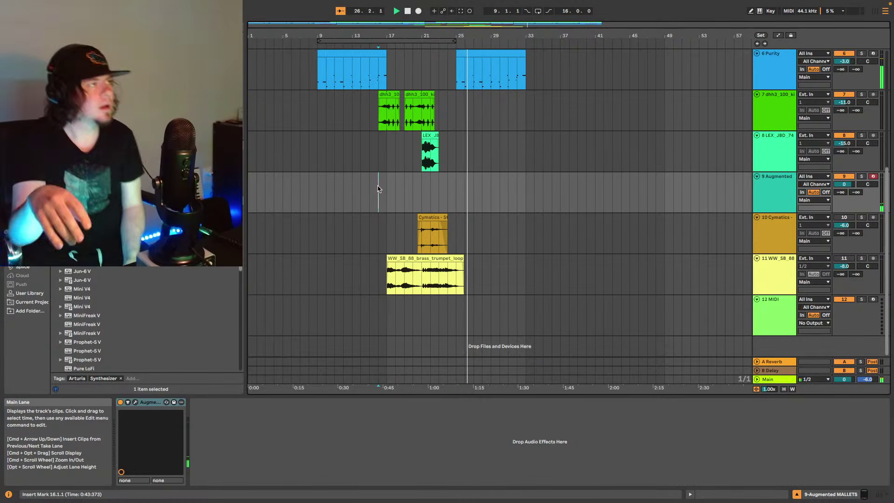
click(460, 13)
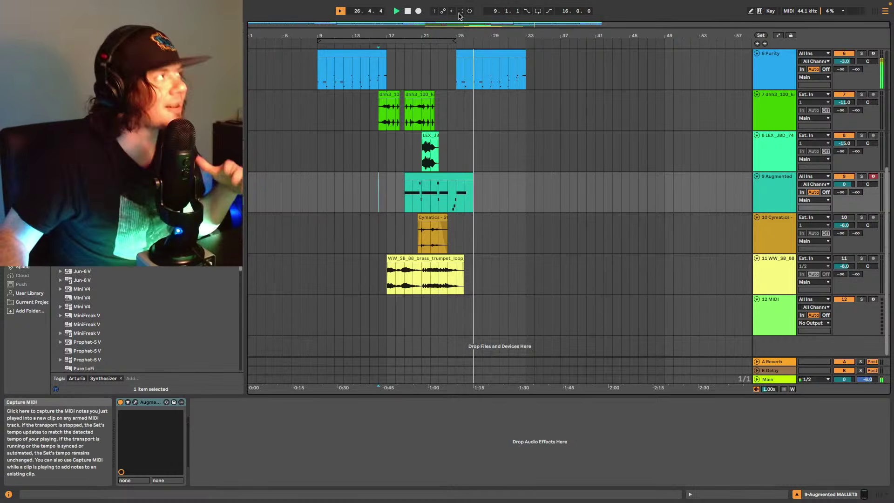
key(space)
- Extend the start of the captured vibraphone clip to include earlier notes and move it to span bars 10 to 19
click(406, 176)
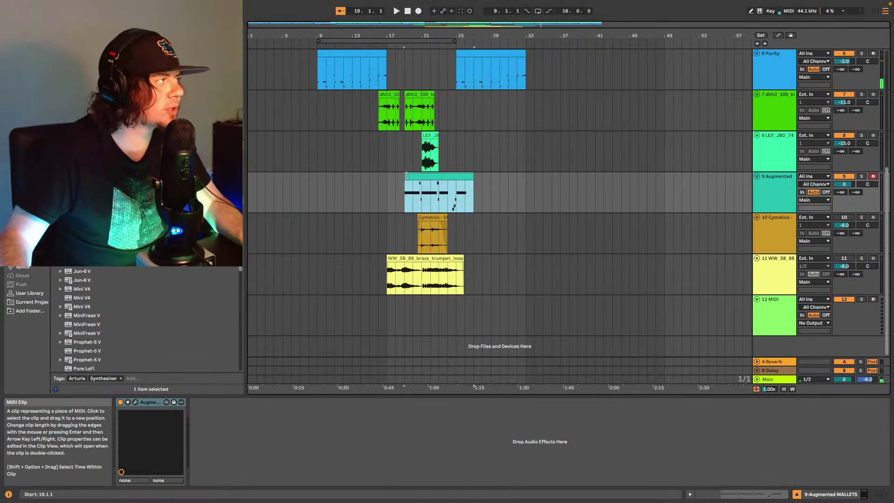
drag(406, 175, 387, 176)
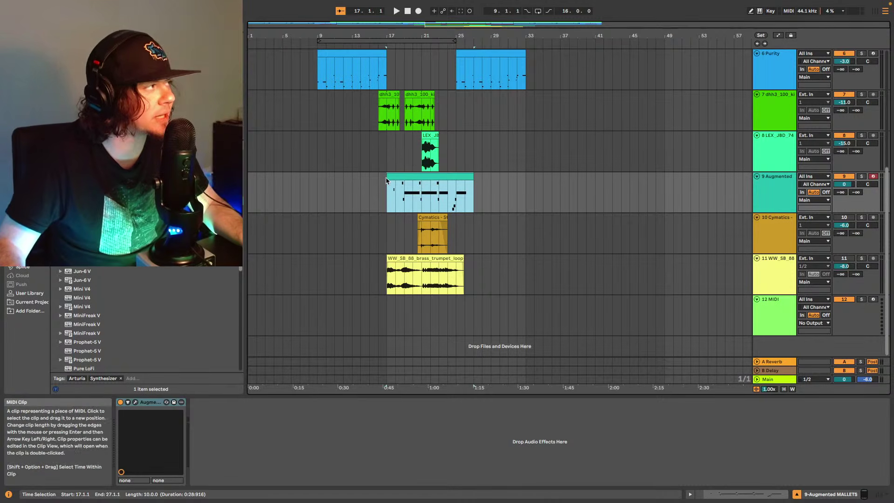
drag(385, 180, 368, 186)
drag(362, 188, 362, 188)
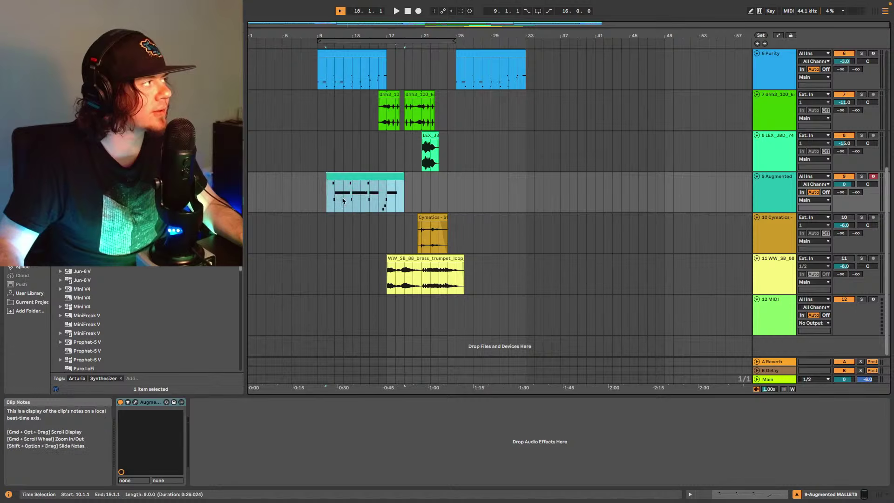
- Delete the first and third G#5, D#5 and F5 phrases from the vibraphone clip, and play it back from bar 10
key(space)
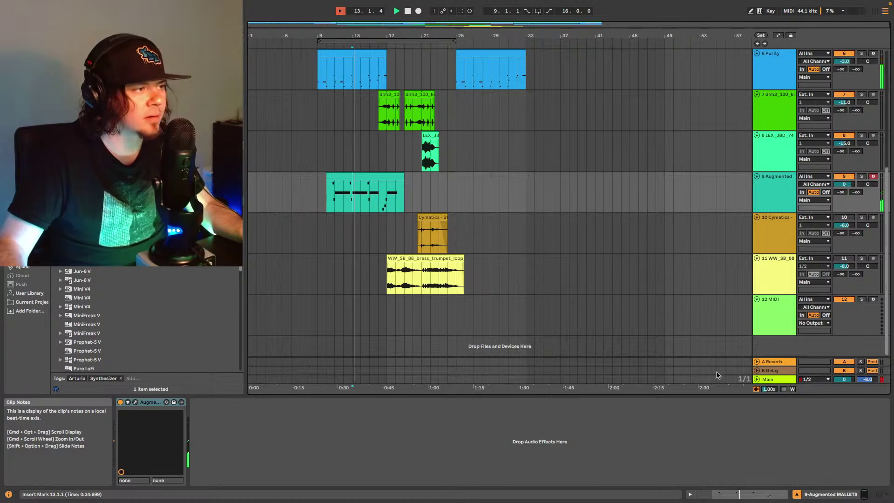
double_click(364, 192)
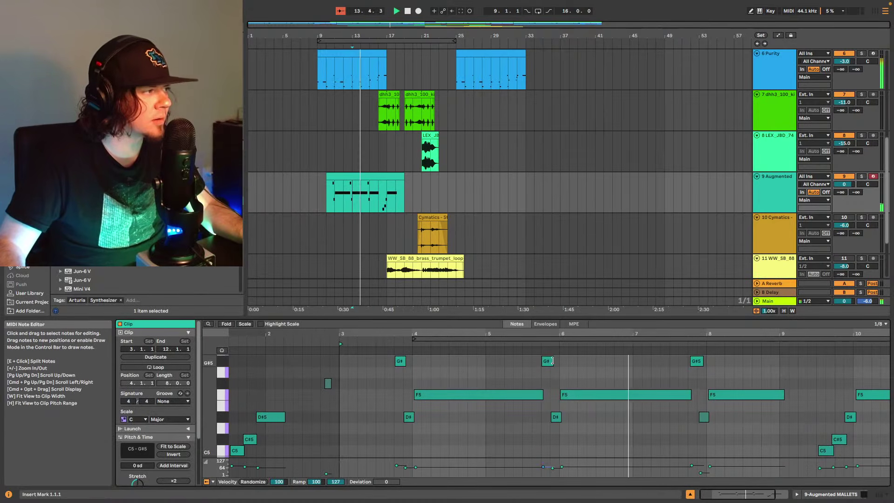
drag(626, 431, 544, 356)
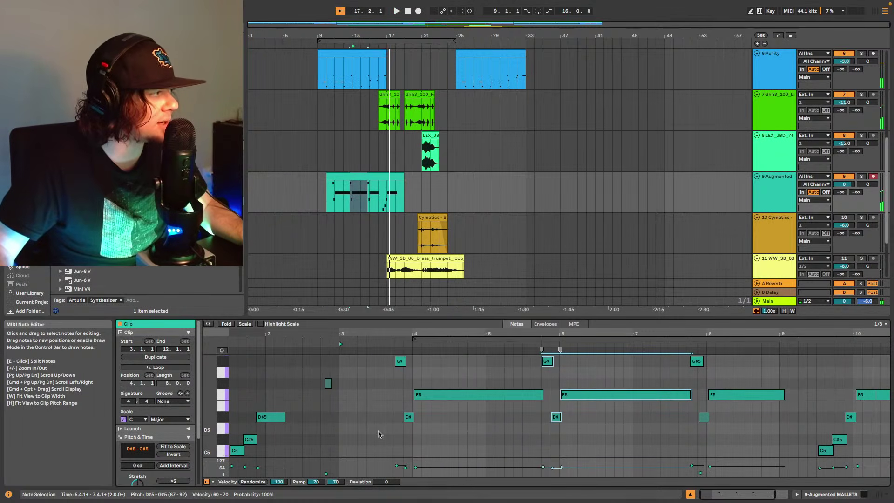
drag(380, 434, 461, 357)
key(Delete)
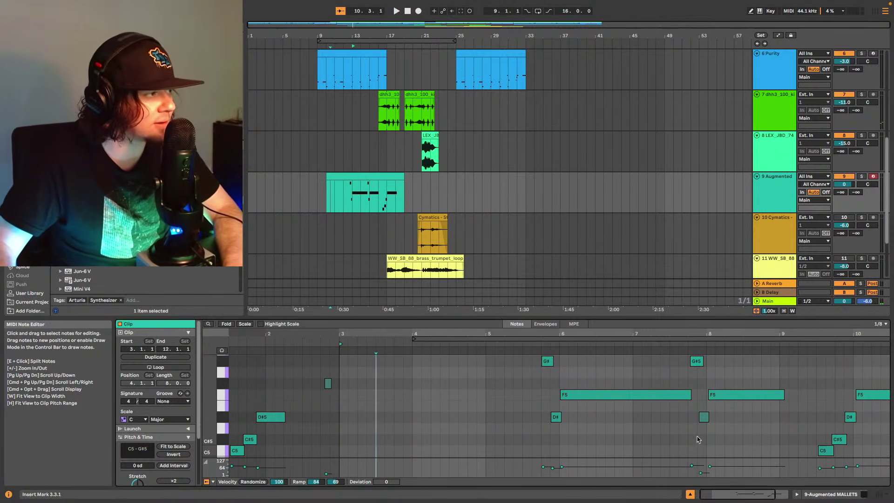
drag(689, 435, 791, 355)
key(Delete)
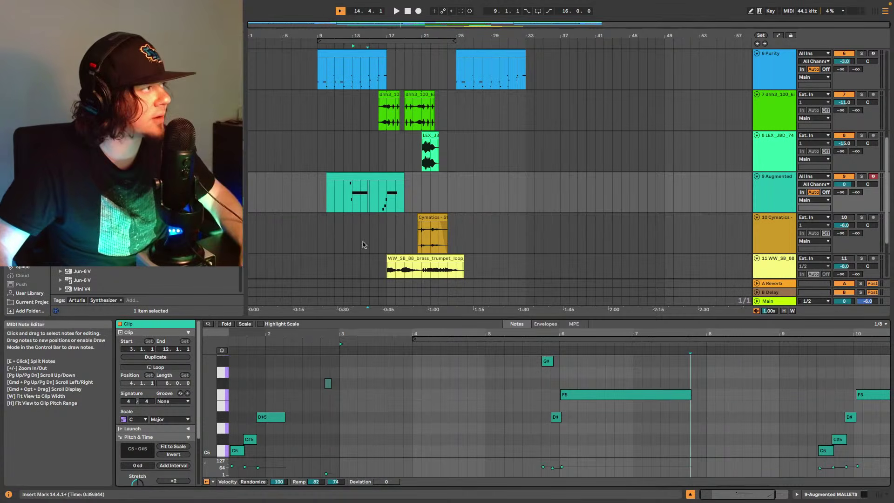
click(328, 195)
key(space)
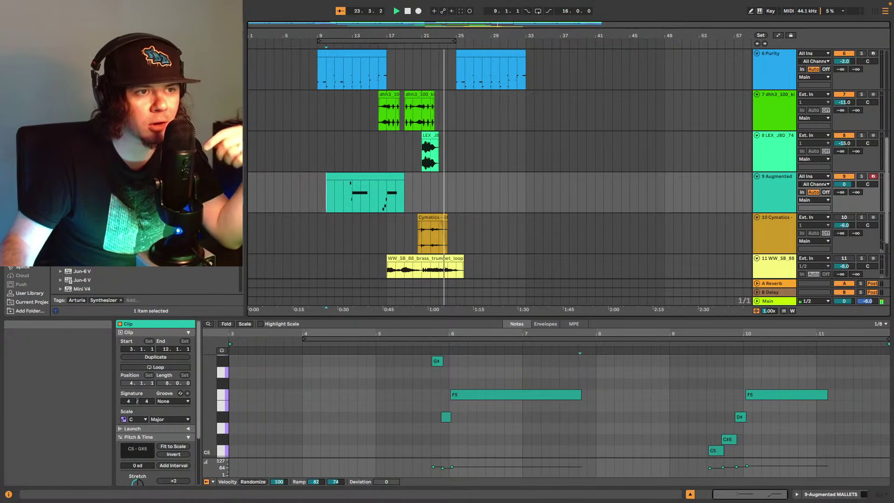
- Show the drum track's rack pads, select the short drum pickup just before bar 9 and stop playback
scroll(655, 138, up, 10)
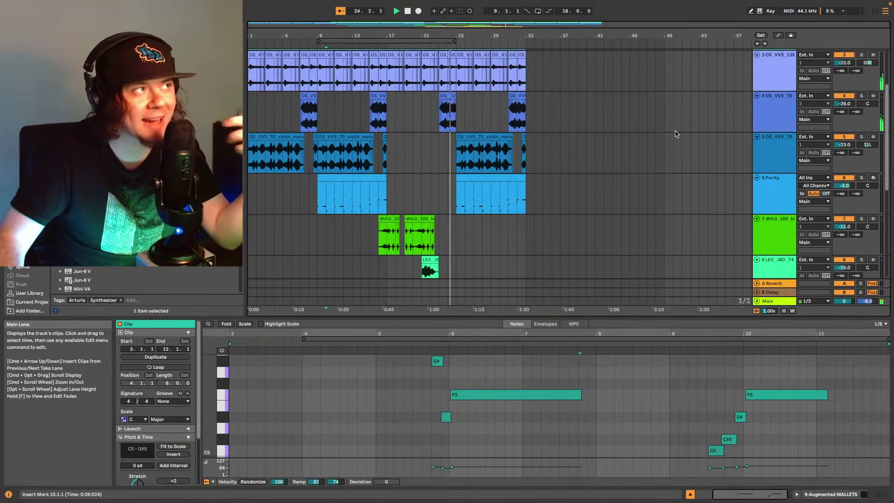
click(774, 72)
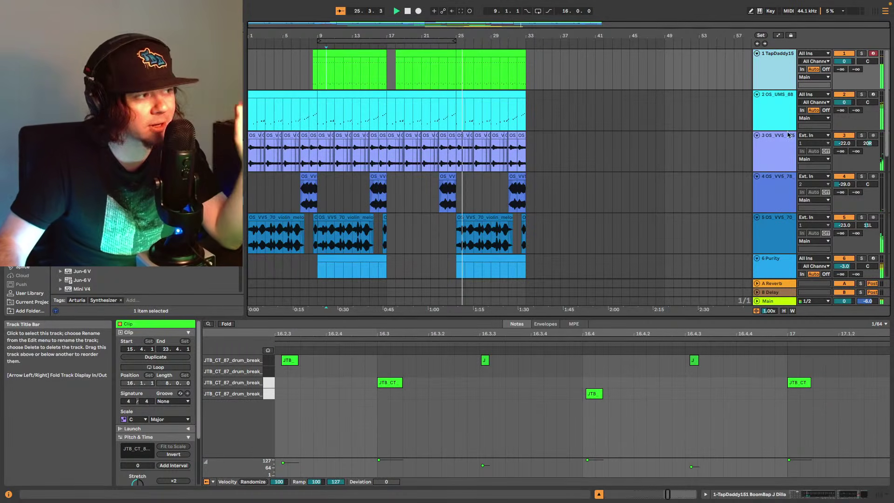
key(shift+Tab)
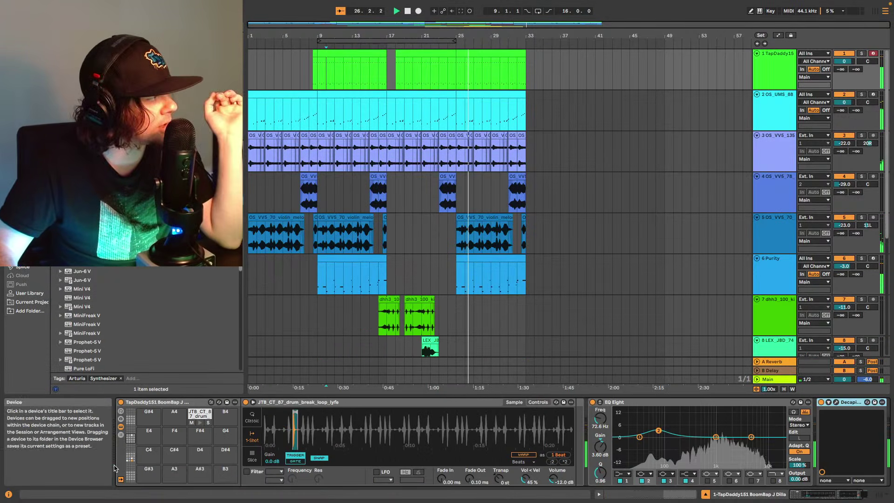
click(130, 458)
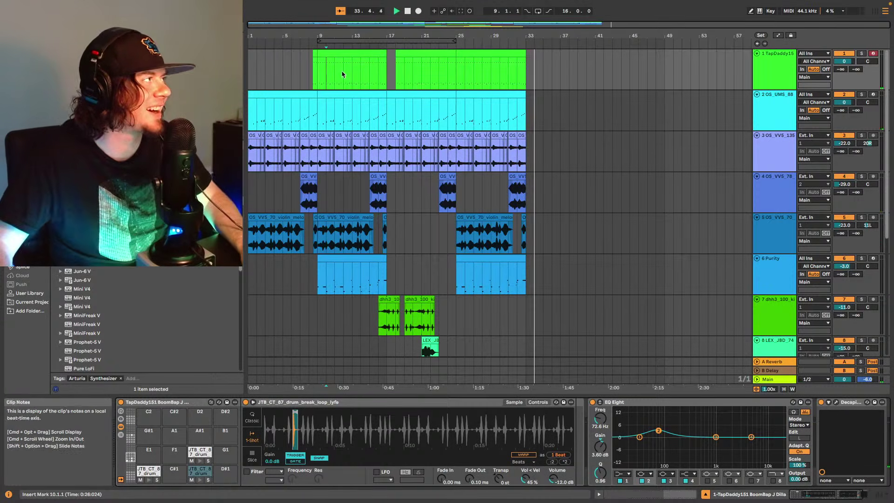
click(316, 73)
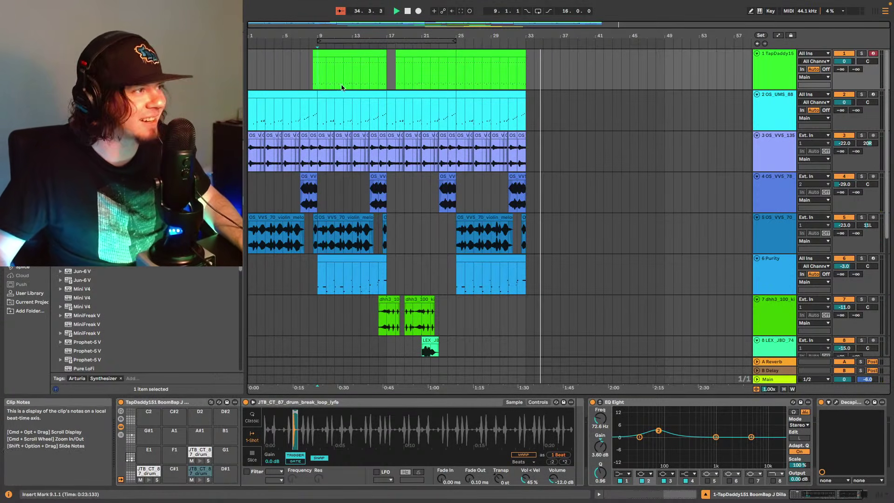
drag(317, 69, 313, 69)
key(space)
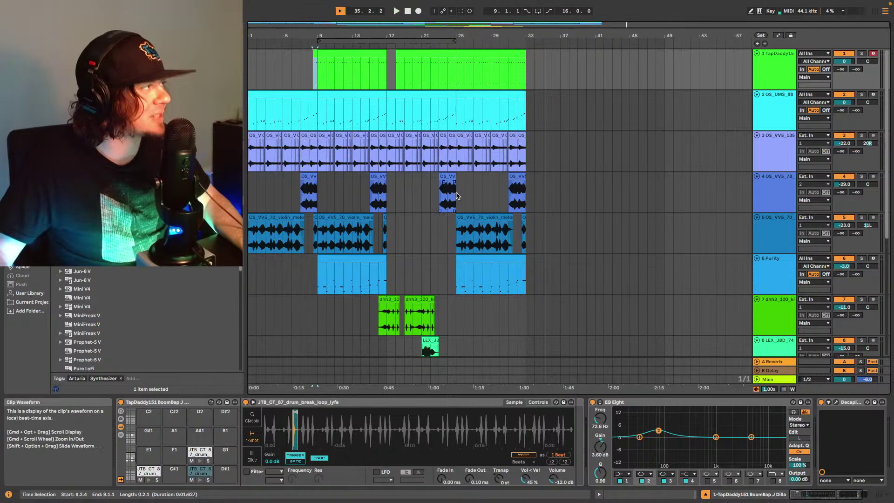
- Play the beat from bar 10, and open the vibraphone clip's notes with its last F5 note selected
scroll(346, 258, down, 2)
scroll(347, 258, down, 6)
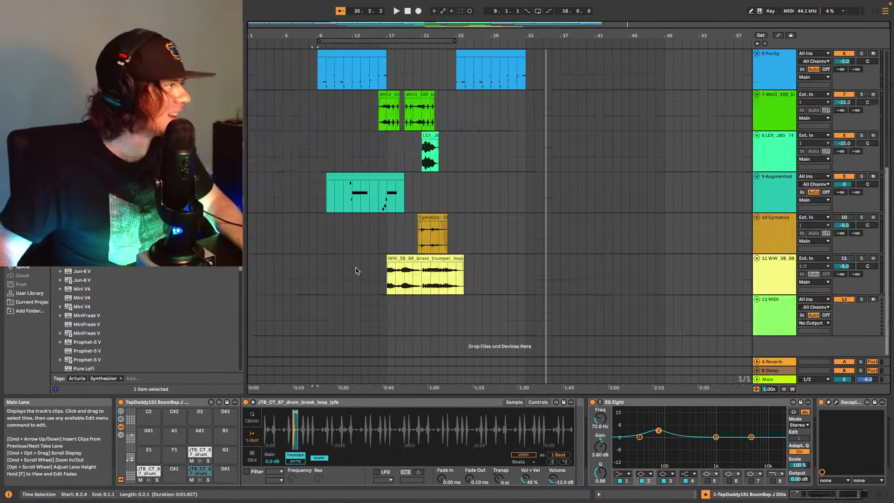
click(327, 200)
key(space)
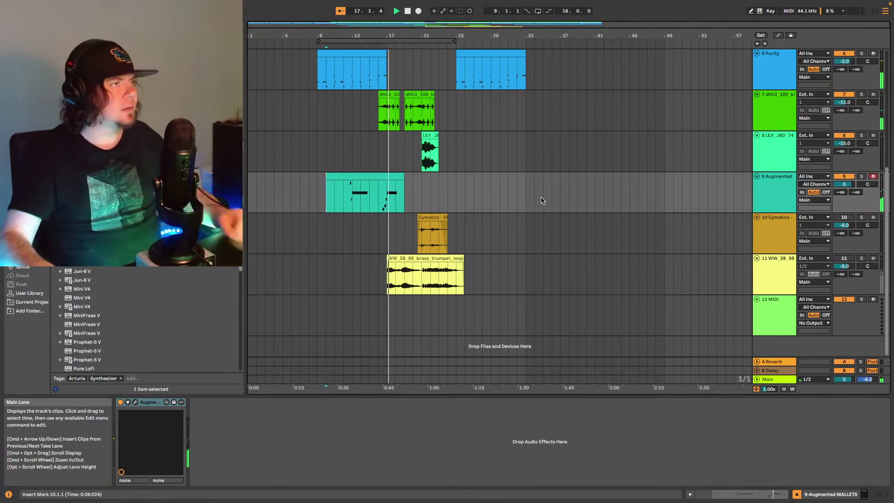
click(363, 177)
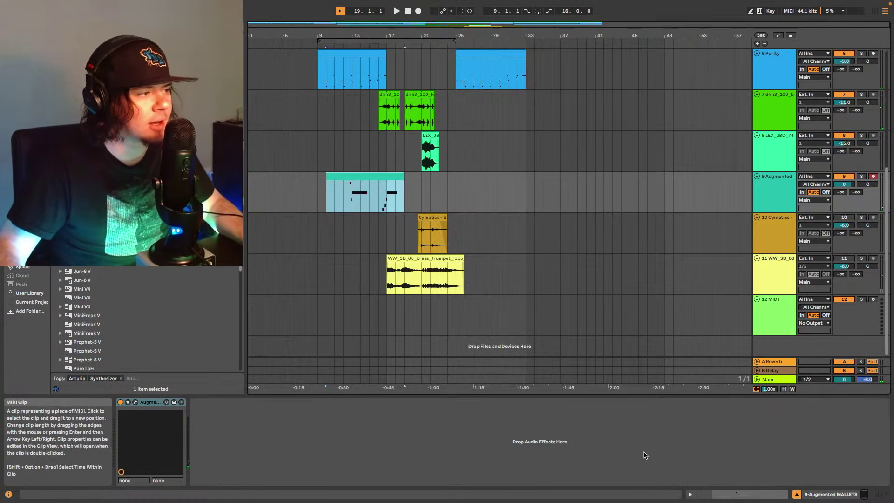
click(775, 489)
click(767, 396)
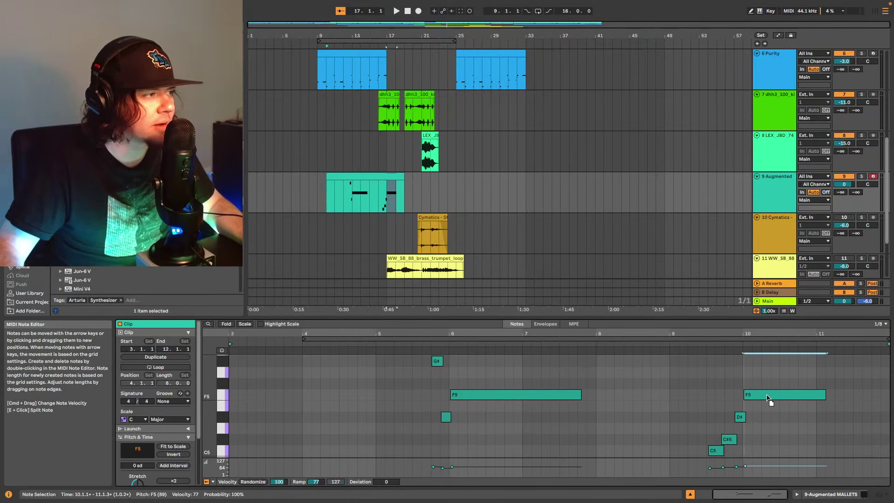
- Set the Augmented MALLETS track volume to -6 dB and audition the balance from bar 16 and bar 12
click(850, 186)
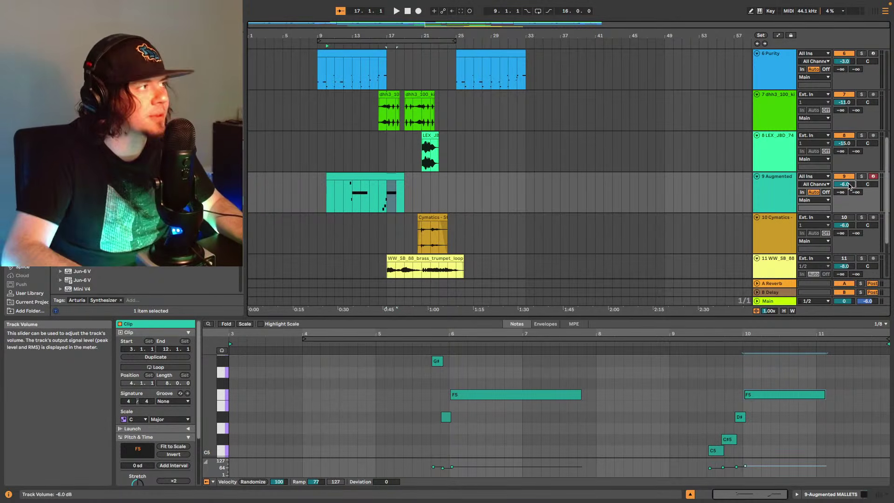
click(380, 196)
key(space)
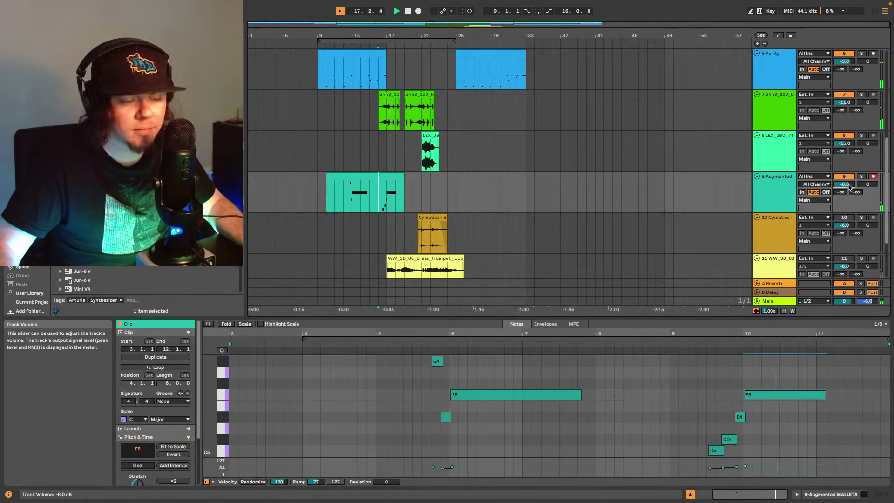
click(344, 194)
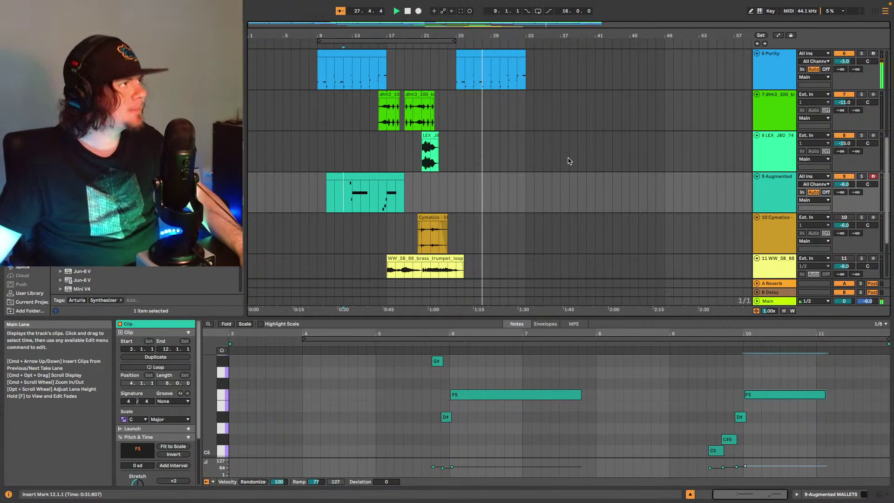
- Stop playback and examine how the clips are laid out across all tracks, from the drums to the sample loops
scroll(516, 165, up, 5)
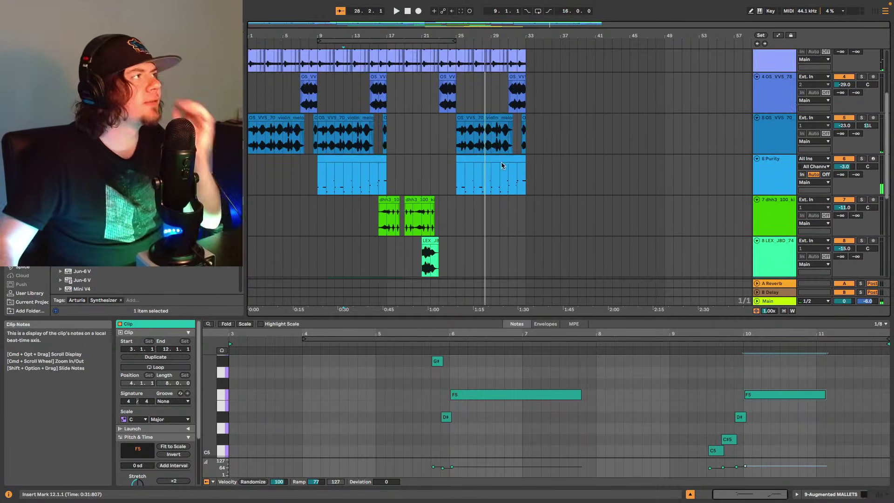
scroll(475, 186, up, 5)
scroll(484, 214, down, 5)
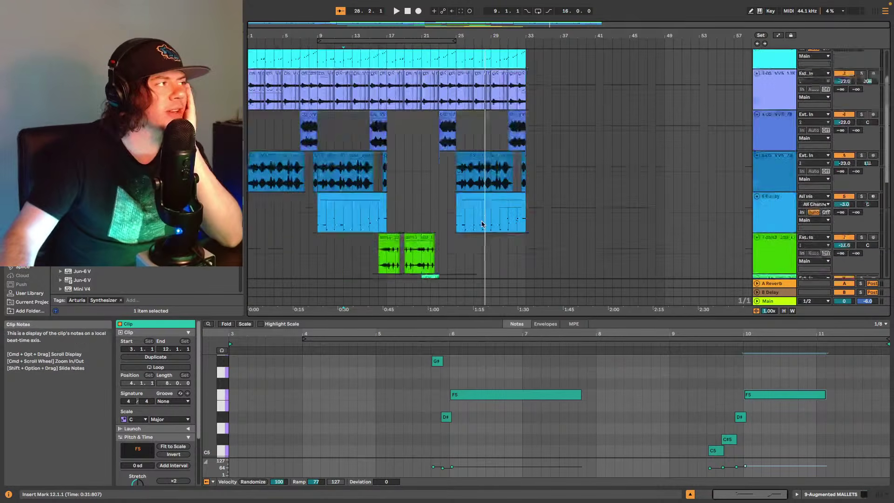
scroll(486, 227, down, 6)
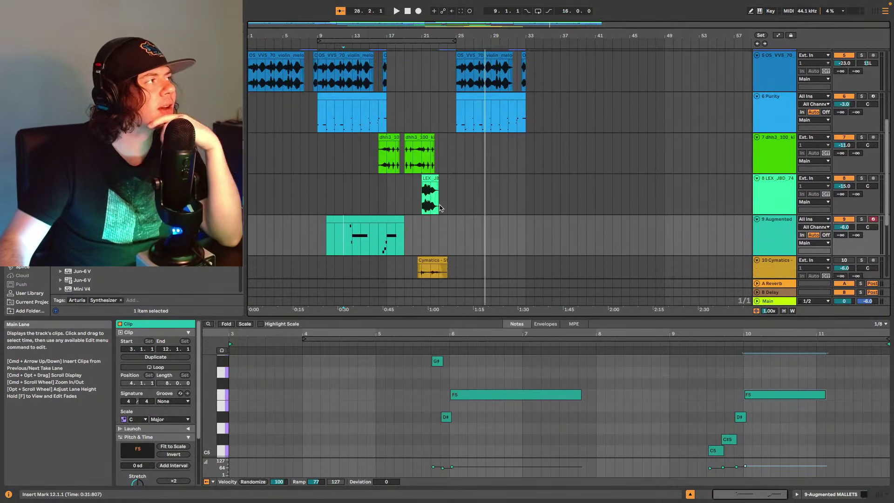
scroll(440, 205, down, 1)
scroll(433, 198, up, 5)
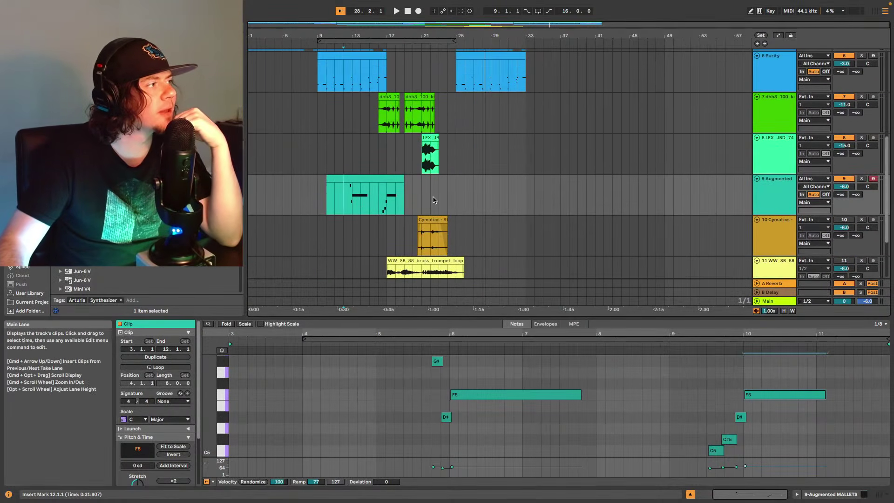
scroll(428, 192, up, 5)
scroll(372, 177, down, 7)
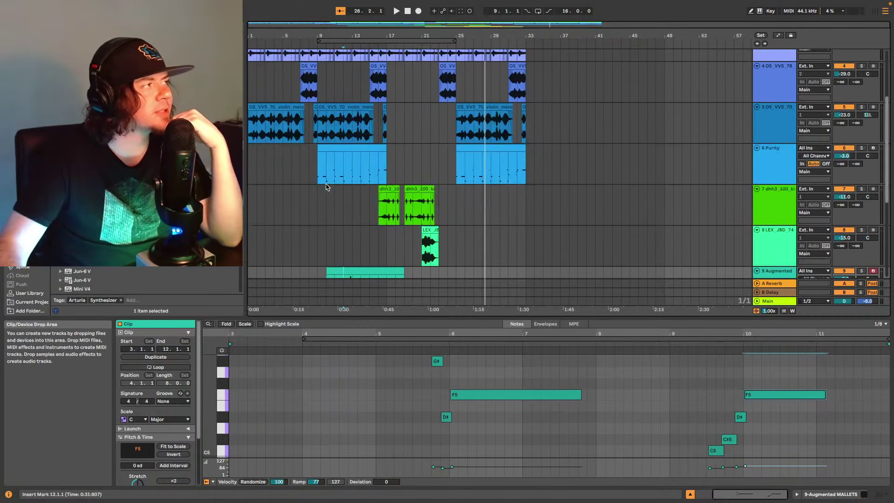
- Play the arrangement from bar 1 and move the empty MIDI track directly below the Augmented MALLETS track
click(249, 127)
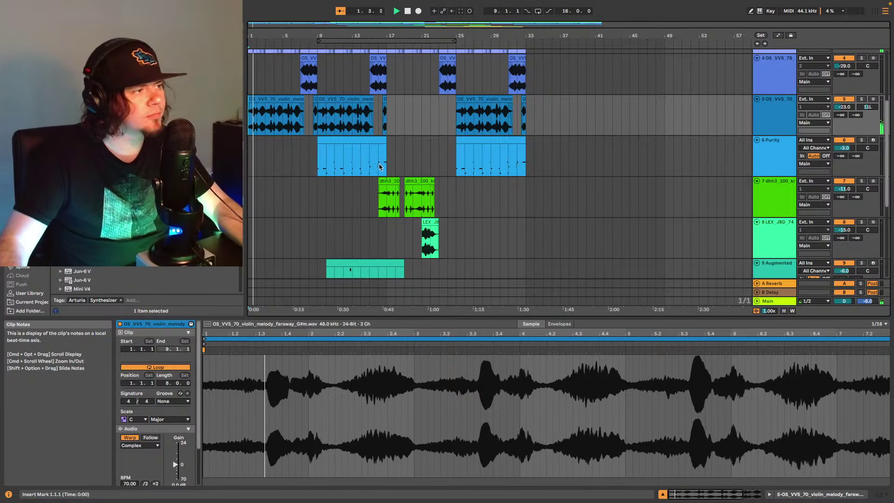
scroll(416, 163, down, 3)
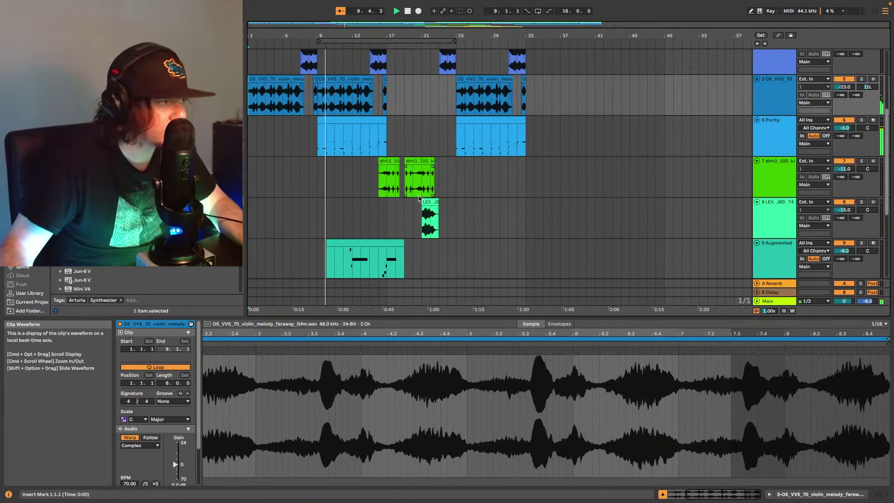
scroll(421, 196, down, 2)
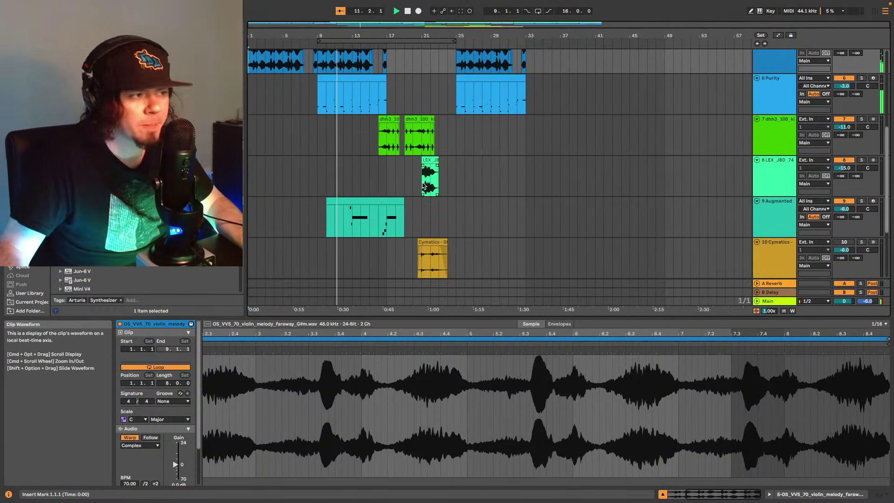
scroll(419, 192, down, 2)
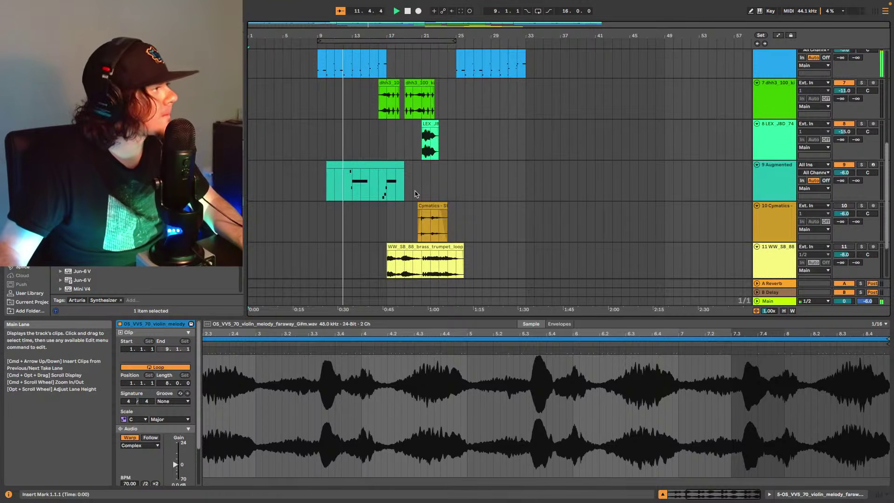
scroll(421, 190, down, 3)
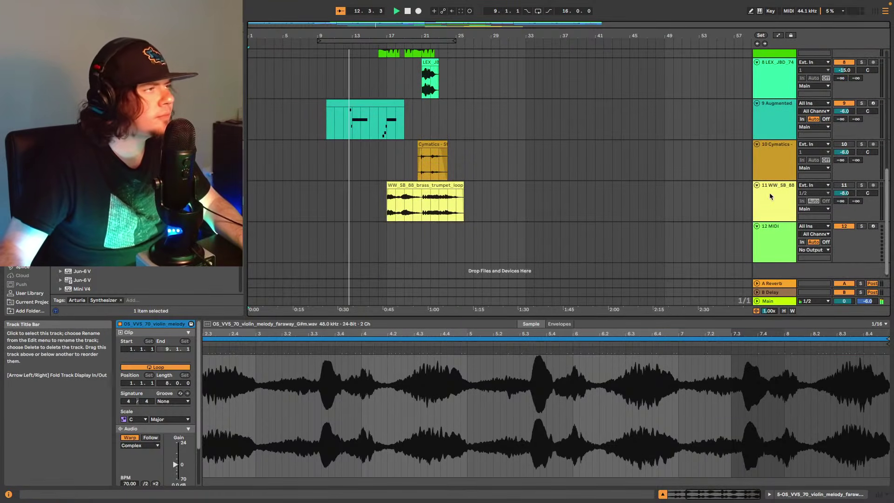
drag(770, 239, 782, 148)
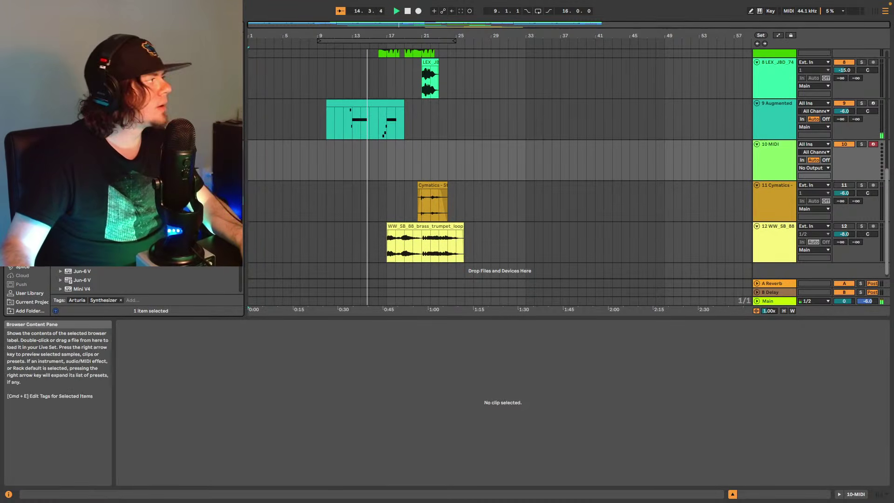
- Load the Xpand!2 instrument onto the empty MIDI track
scroll(140, 279, up, 2)
scroll(140, 279, up, 5)
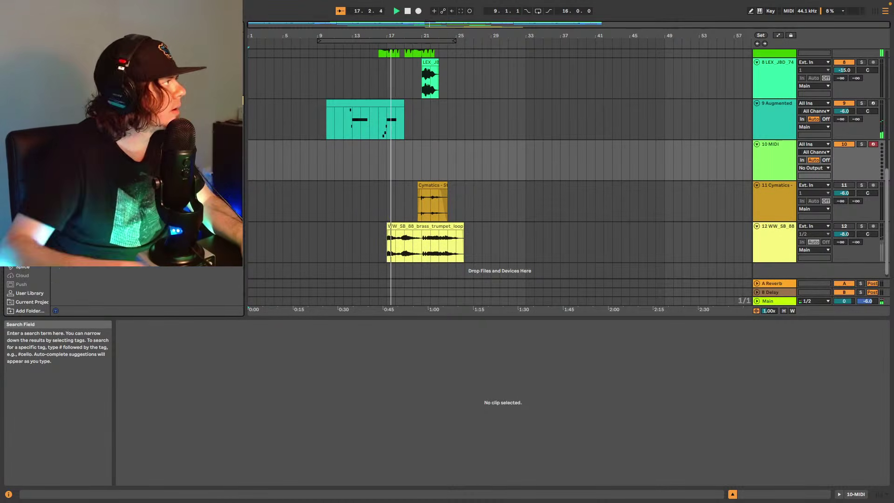
click(140, 135)
drag(139, 135, 489, 160)
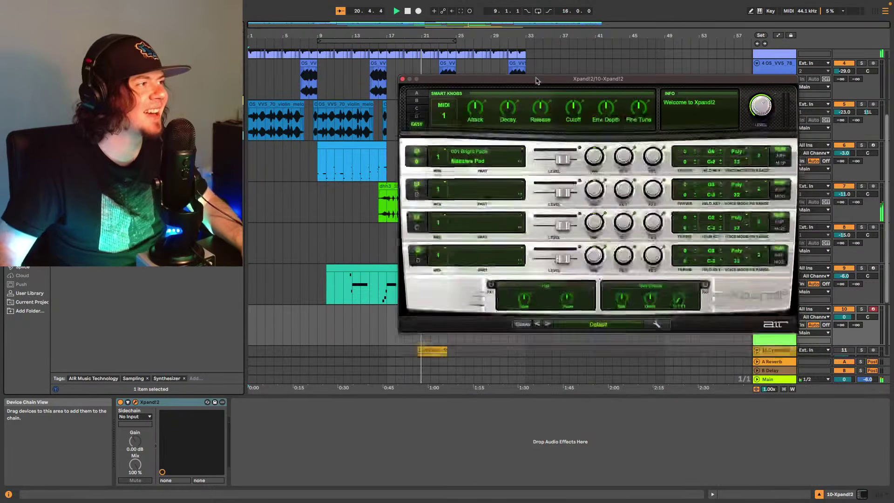
- Load the "+15 Japanese Boy" preset from Soft Leads into Xpand!2 and close the instrument window
click(606, 327)
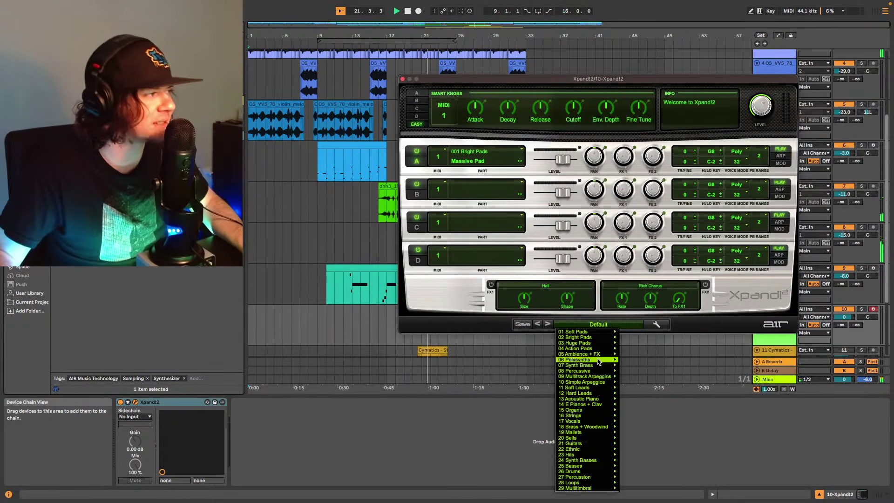
mouse_move(613, 403)
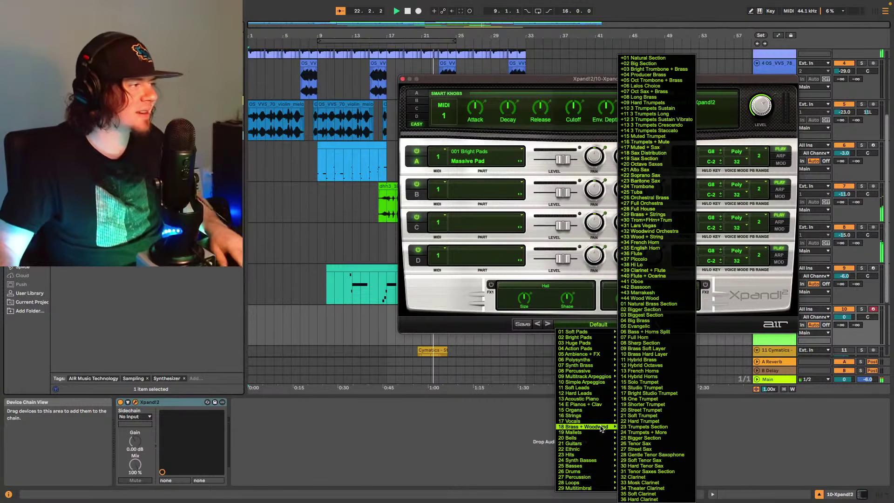
mouse_move(598, 422)
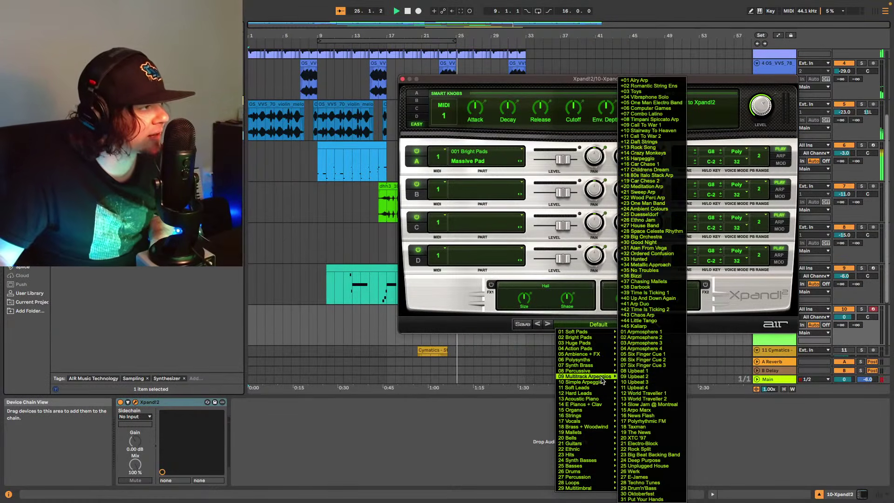
mouse_move(601, 390)
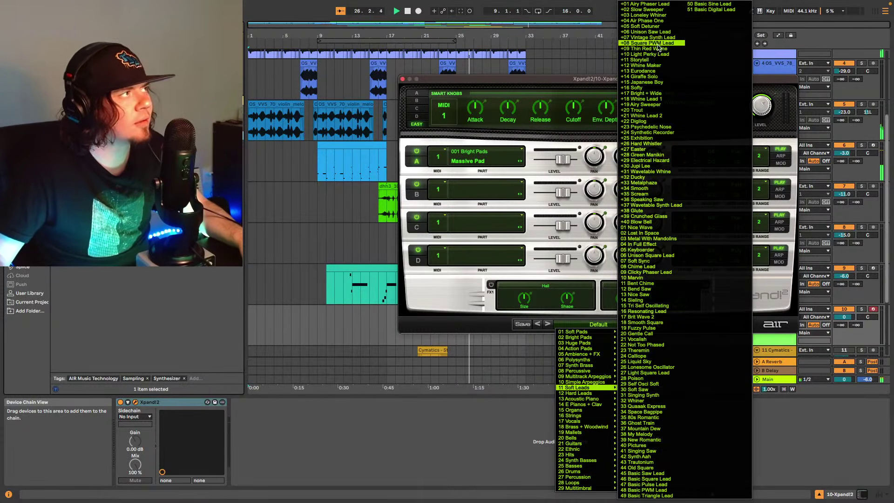
click(666, 83)
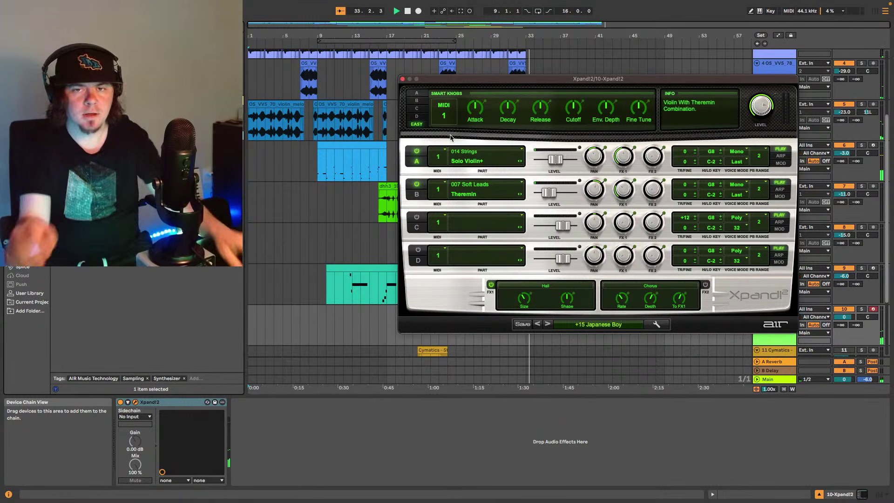
click(402, 80)
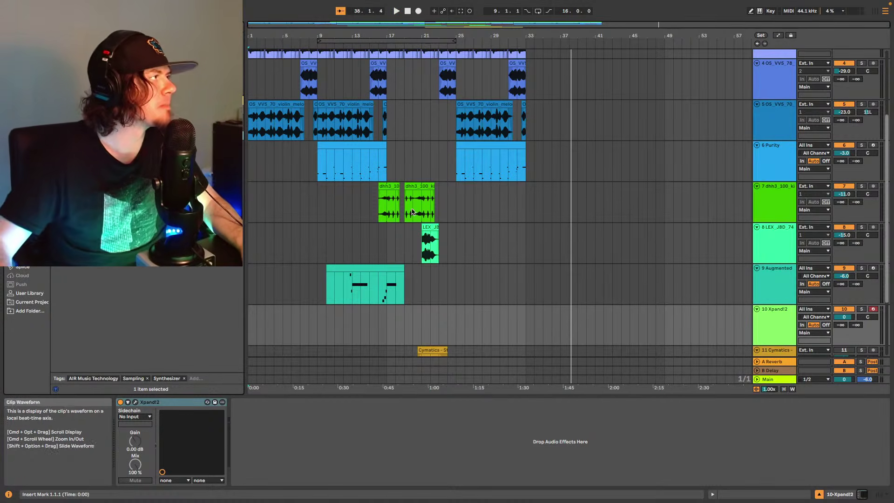
- Stop playback, place the insert marker at bar 9 and play the arrangement from there
scroll(391, 214, up, 5)
key(space)
click(313, 120)
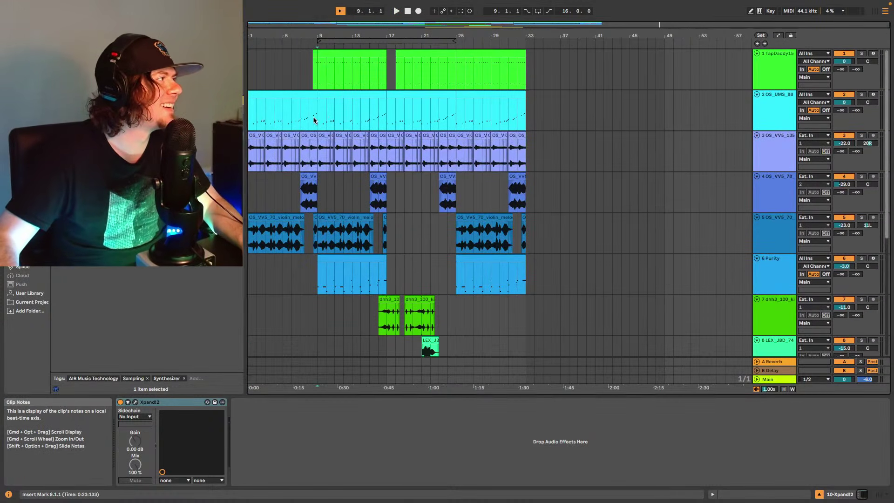
scroll(465, 280, down, 5)
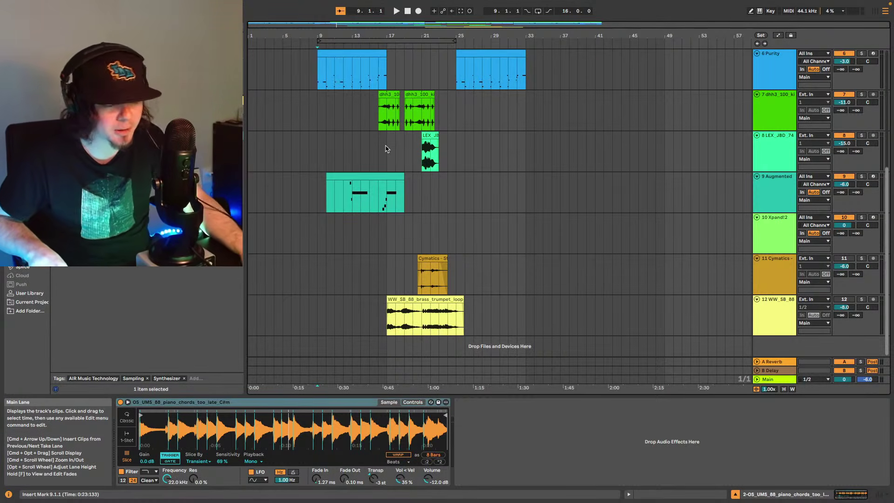
key(space)
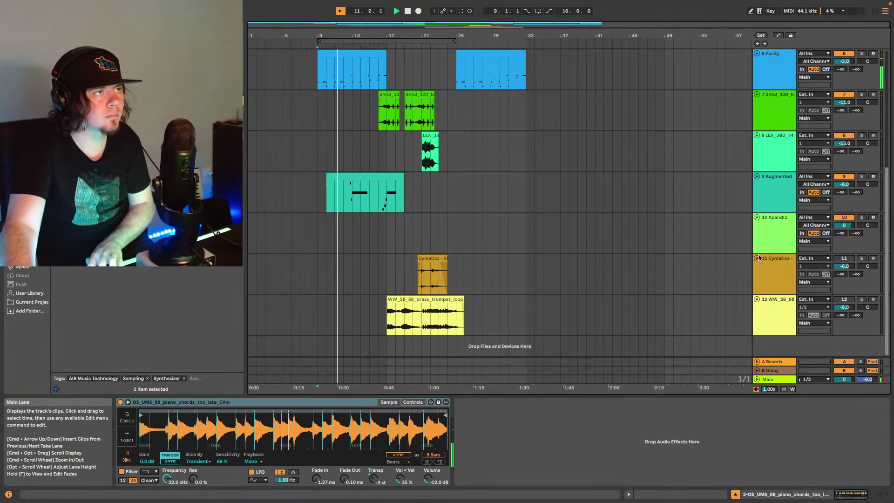
- Select the Xpand!2 track and lower its volume to -20 dB during playback
click(775, 237)
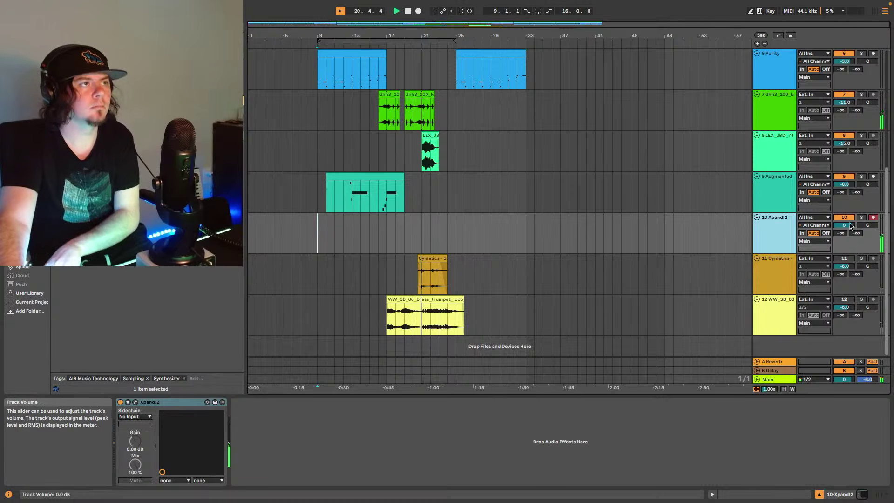
scroll(850, 227, down, 7)
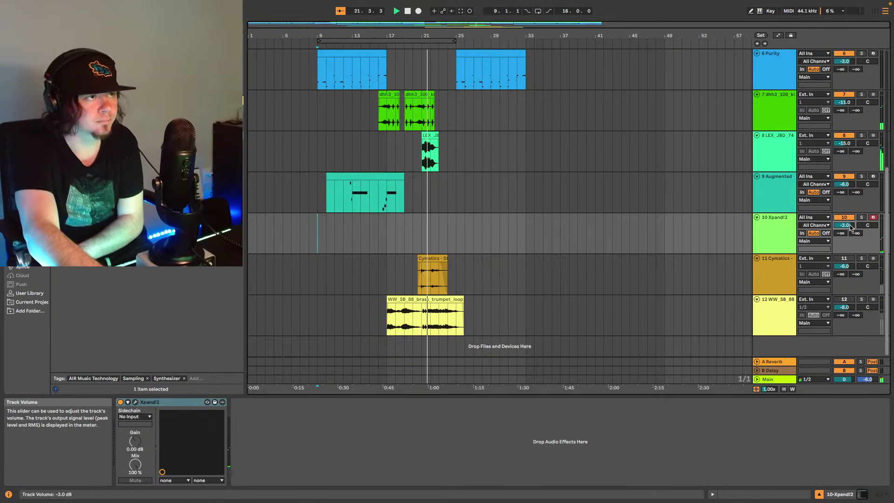
scroll(850, 228, down, 1)
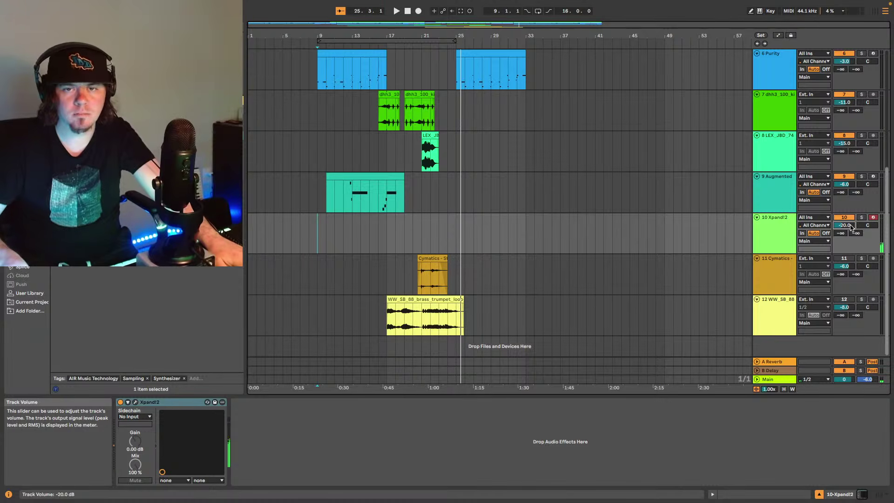
- Capture the melody played live during playback as a MIDI clip on the Xpand!2 track, with playback stopped at the end
key(space)
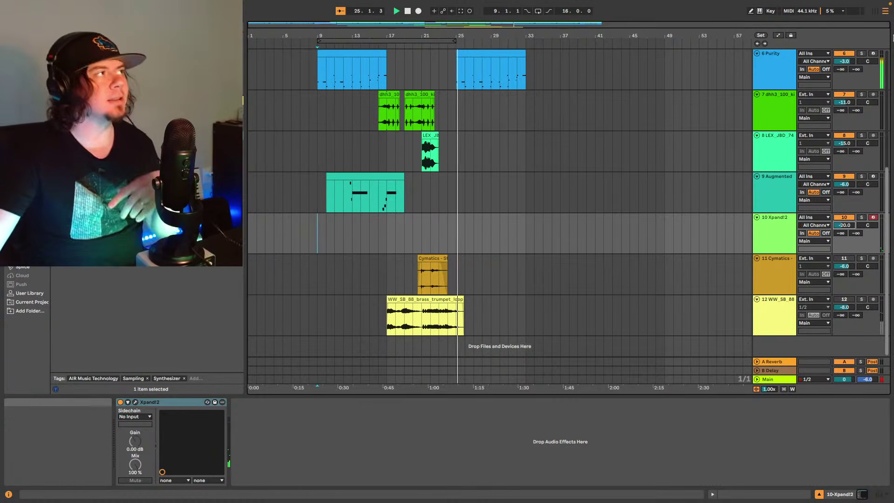
click(460, 12)
key(space)
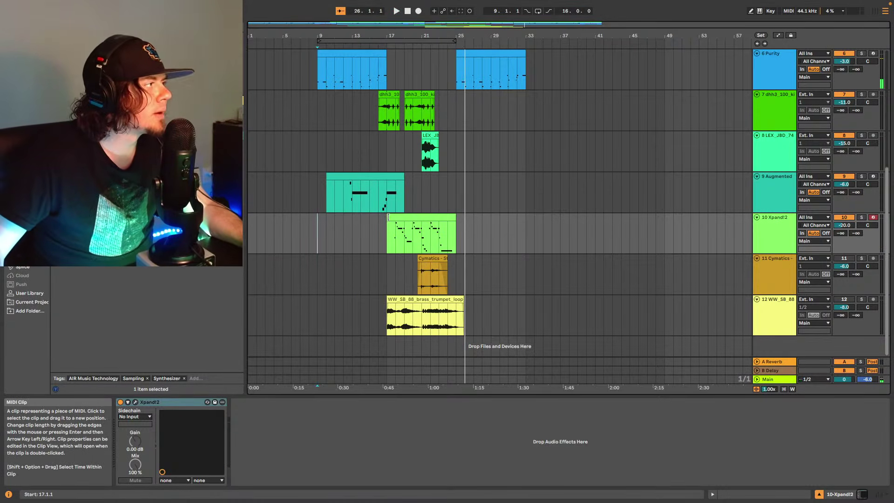
- Trim the start of the captured Xpand!2 clip to 21.4.1 and audition the remaining phrase
drag(388, 217, 424, 220)
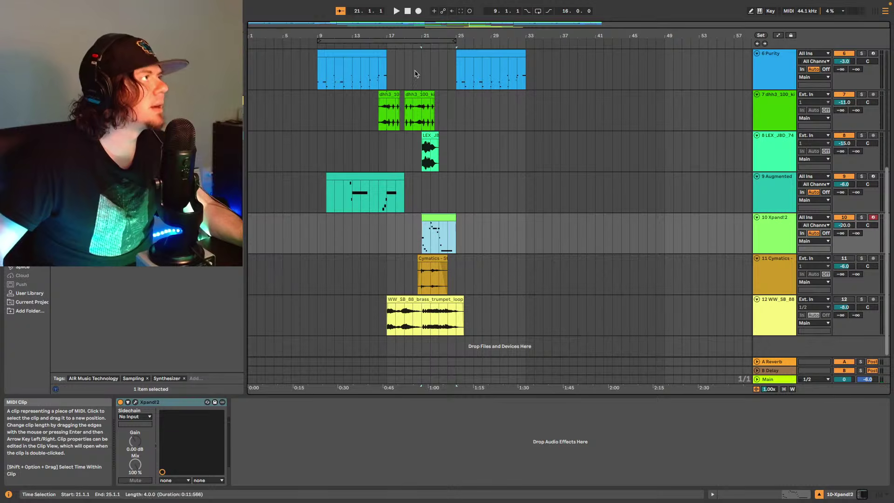
scroll(414, 73, up, 5)
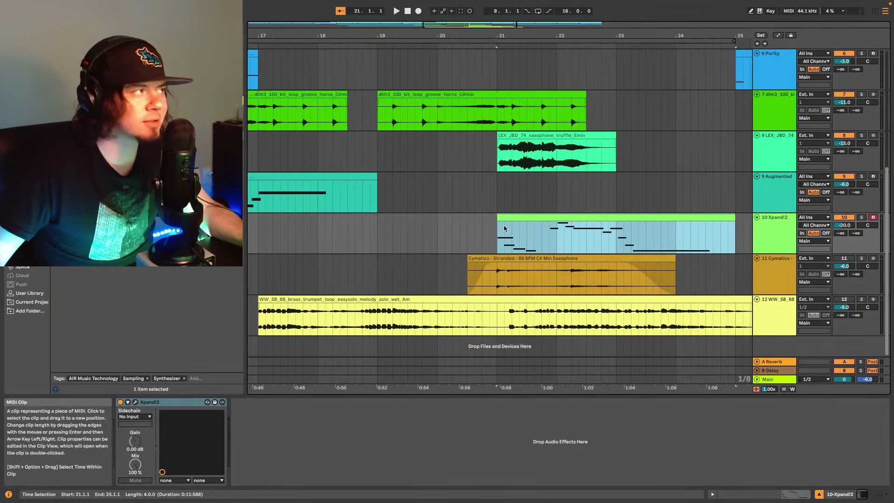
drag(498, 229, 540, 236)
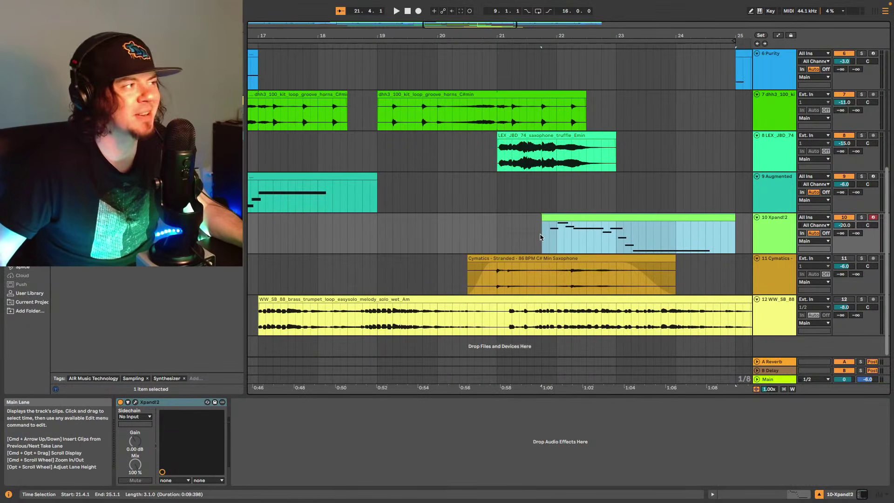
click(540, 237)
key(space)
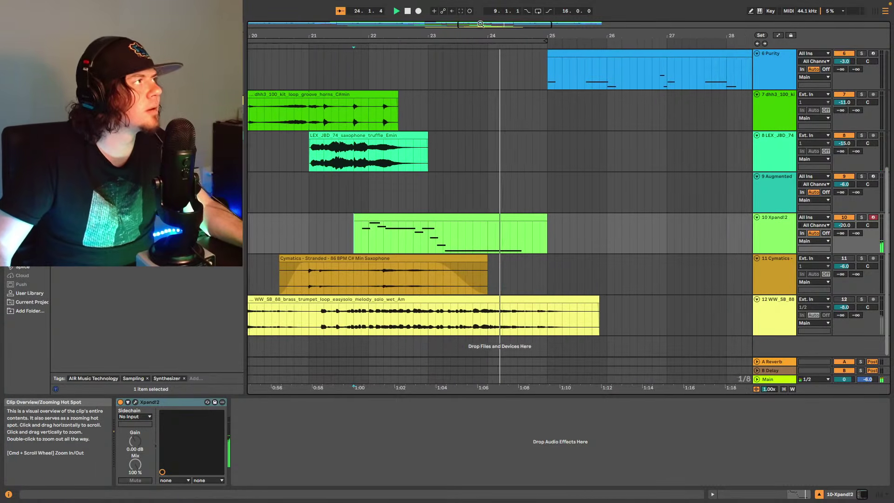
- Copy the Xpand!2 section from bar 21 to bar 27 so that it starts at bar 15, and play it back
drag(480, 24, 479, 14)
click(430, 233)
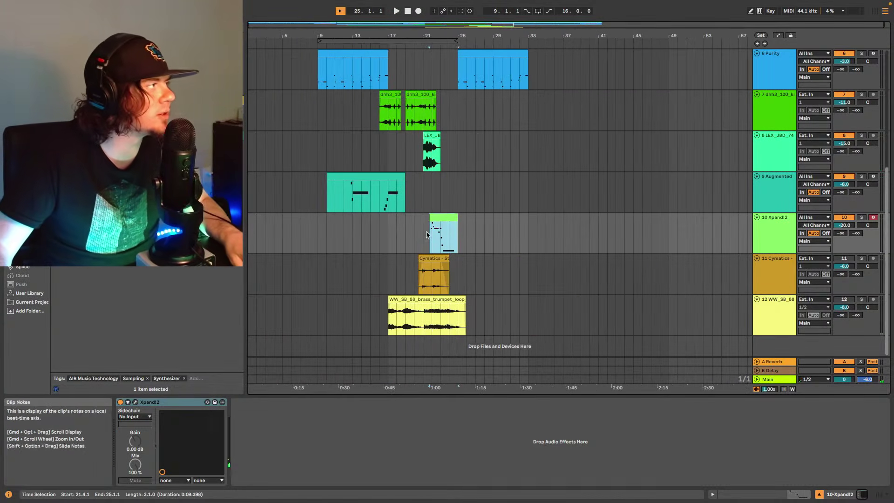
drag(426, 234, 473, 224)
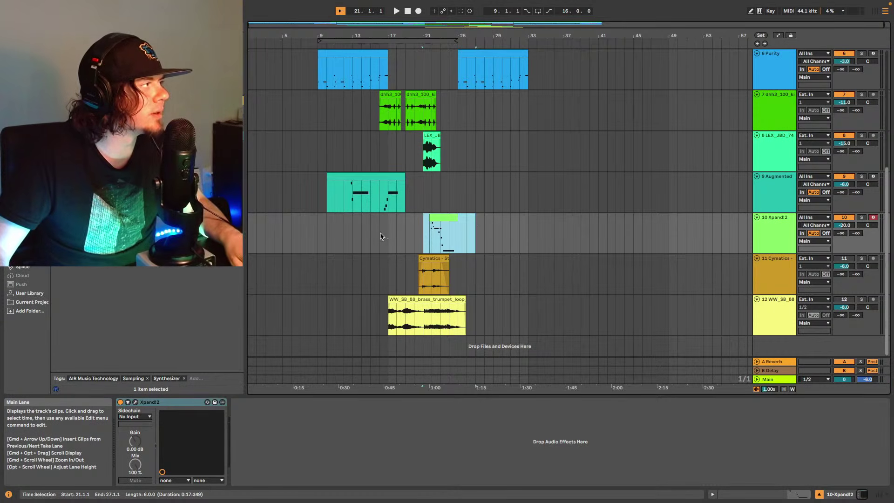
drag(453, 231, 402, 231)
key(space)
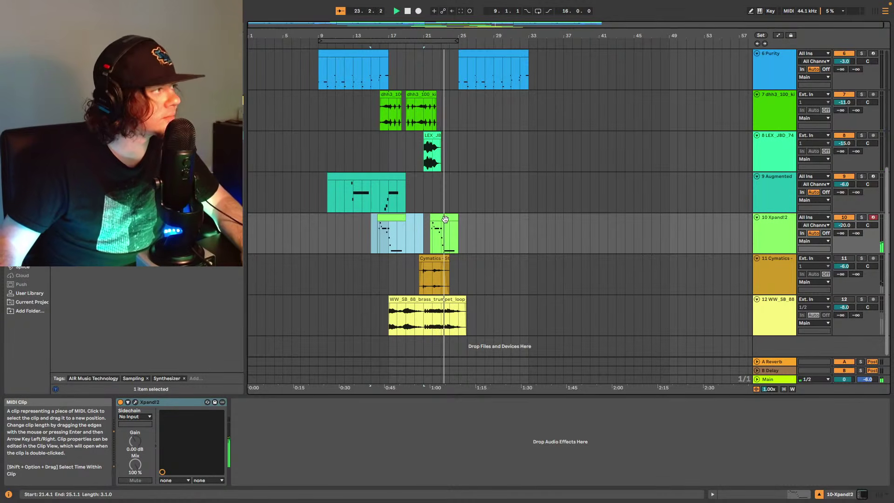
- Review the other tracks during playback, and copy the Xpand!2 section from bar 21 to bar 26 to bar 31
scroll(445, 222, up, 3)
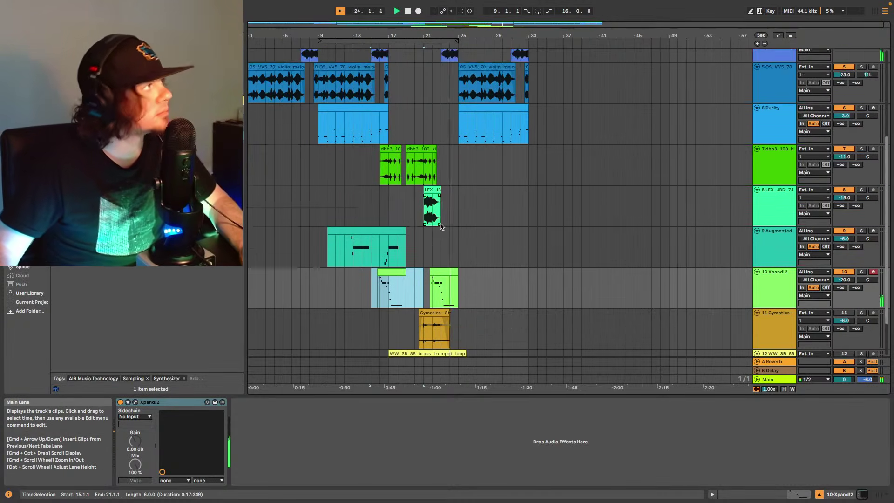
scroll(443, 224, up, 4)
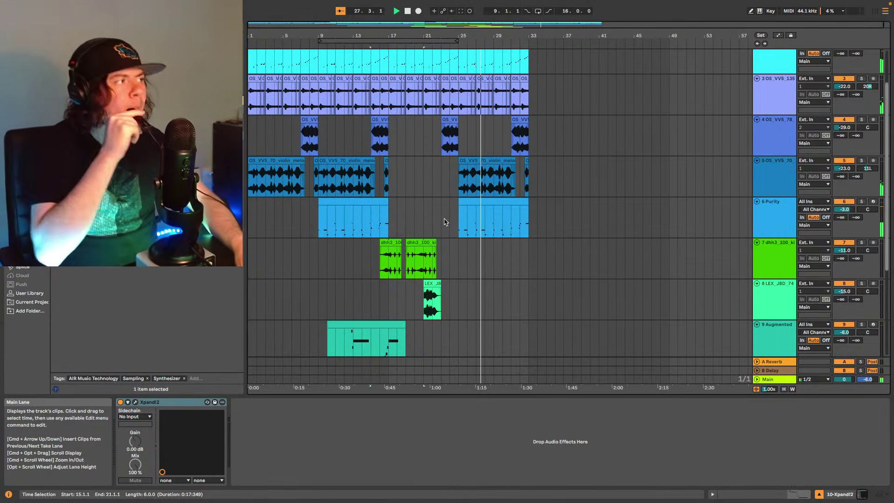
scroll(446, 190, down, 3)
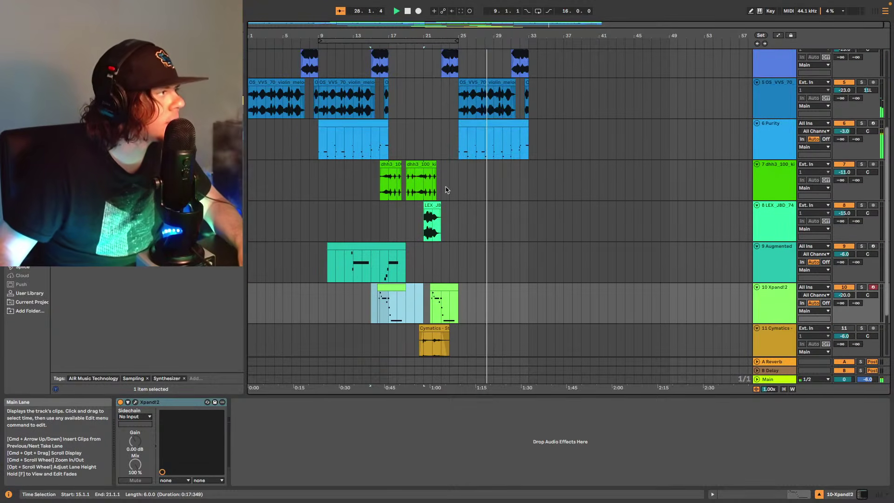
scroll(446, 189, down, 2)
click(440, 243)
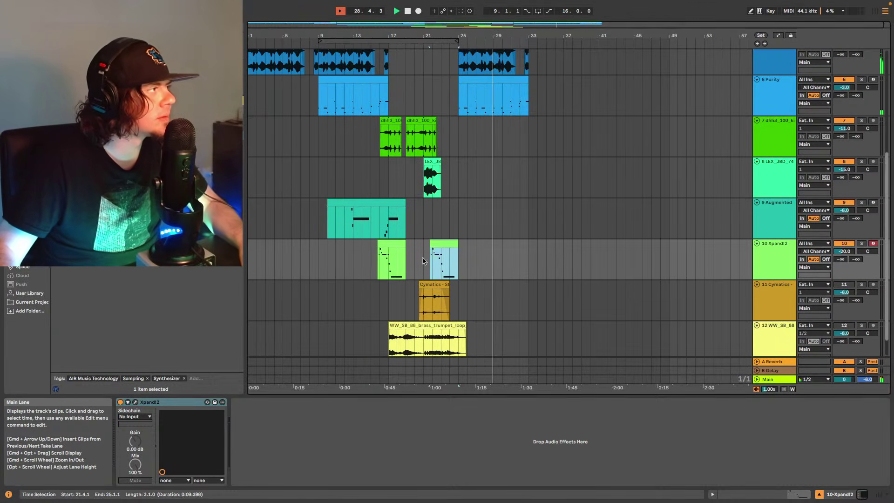
drag(424, 261, 468, 255)
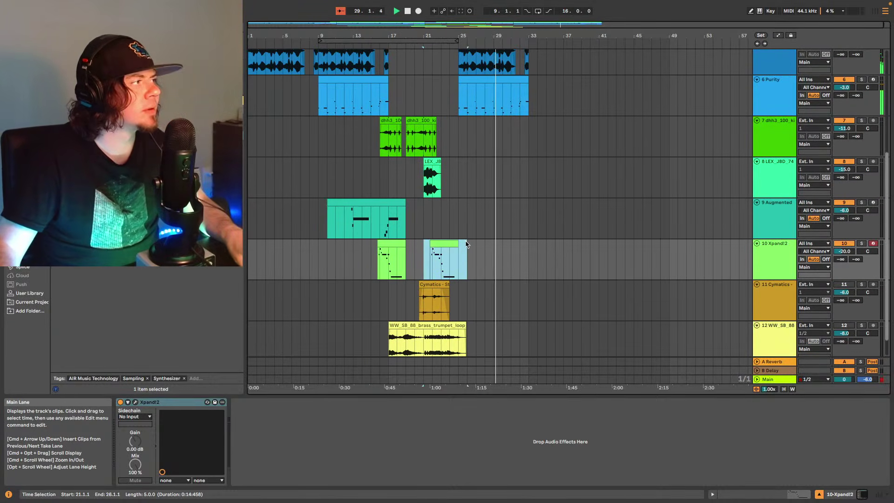
click(513, 252)
key(super+v)
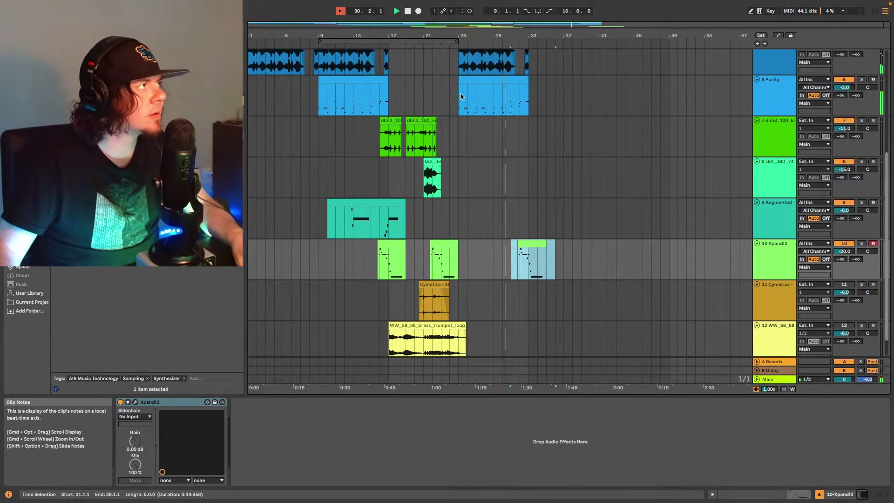
- Duplicate bars 25 to 33 of the TapDaddy151 drum track and the OS_UMS_88 piano track, extending both to bar 41
scroll(461, 97, up, 7)
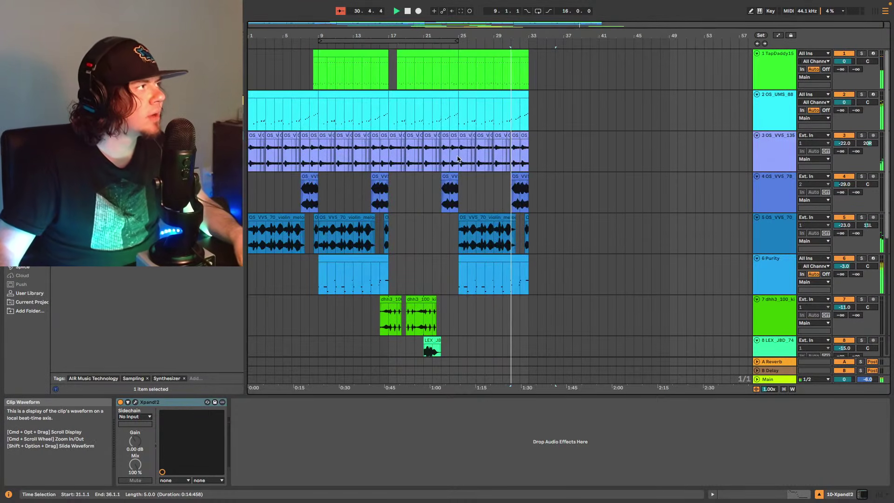
click(461, 154)
drag(459, 123, 529, 68)
key(super+d)
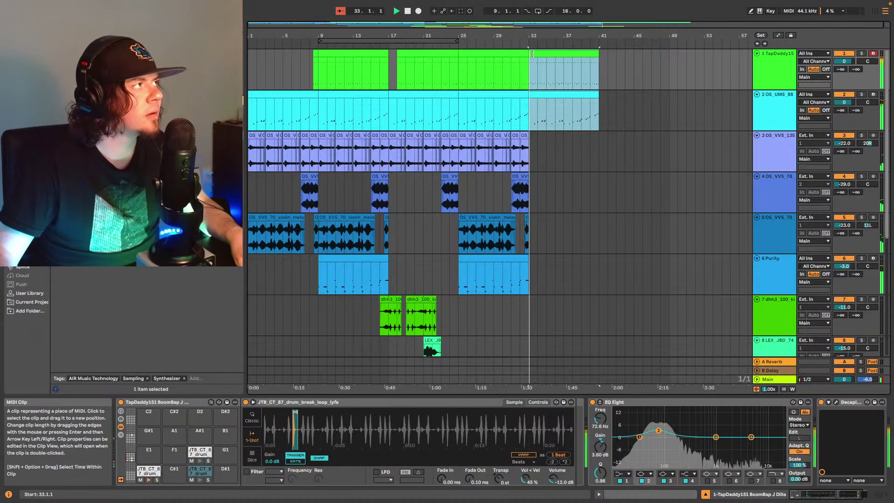
click(532, 54)
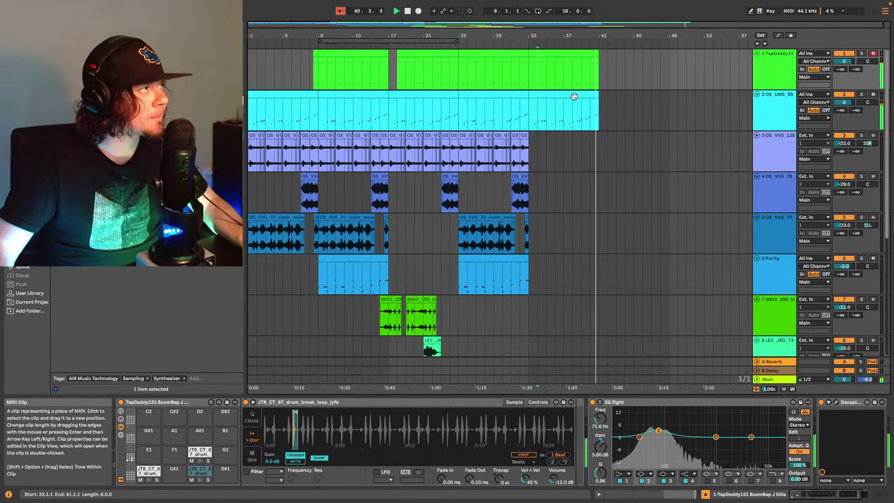
- Stop playback, return to bar 1 and examine which tracks have no clips after bar 33
scroll(564, 144, down, 2)
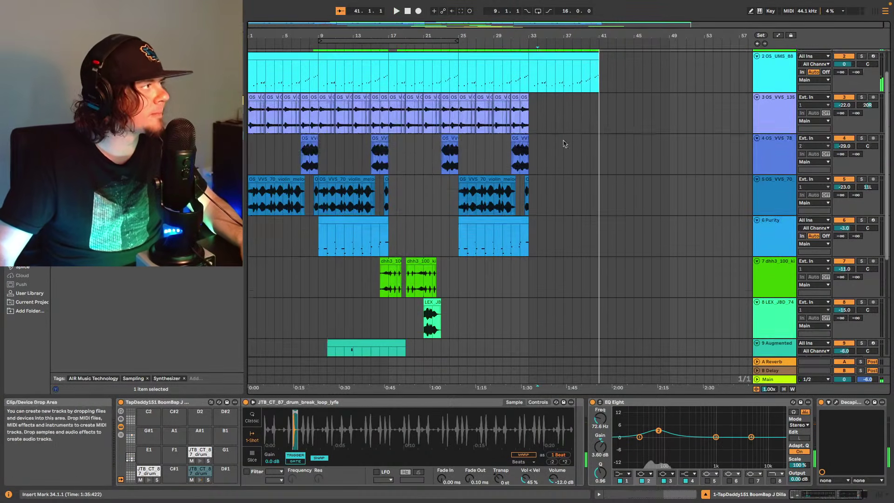
scroll(564, 144, up, 2)
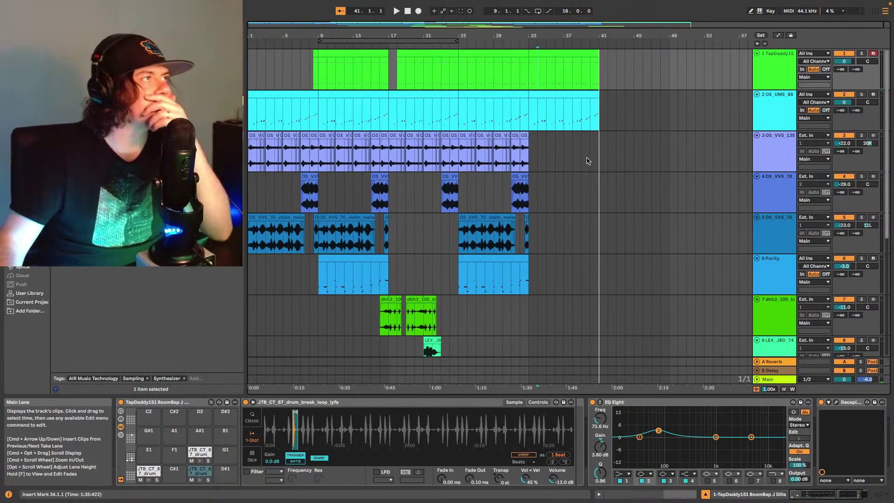
click(757, 43)
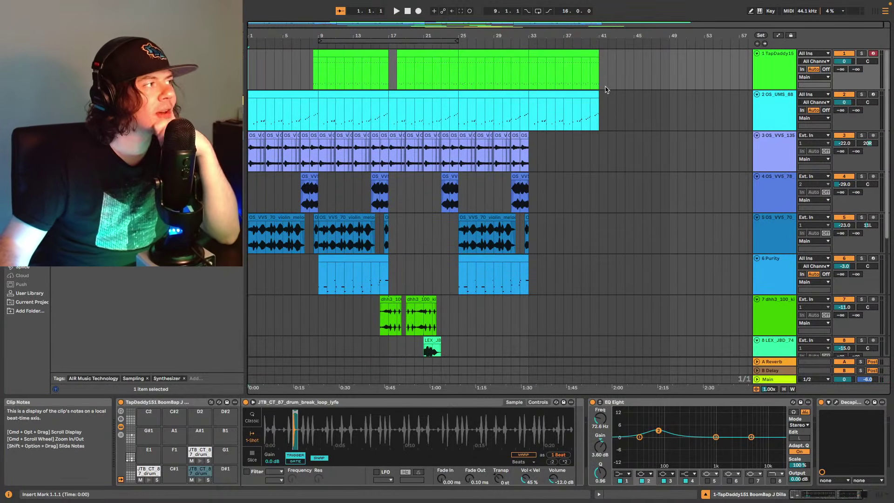
scroll(605, 116, down, 4)
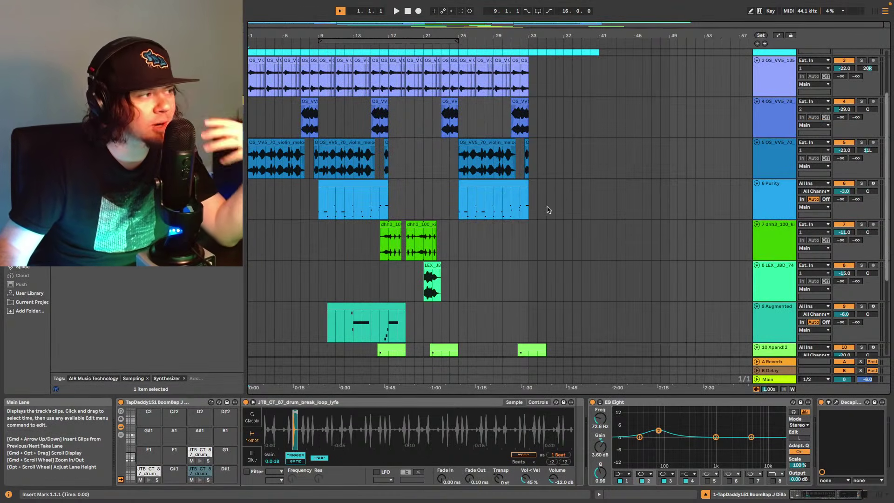
scroll(588, 167, up, 2)
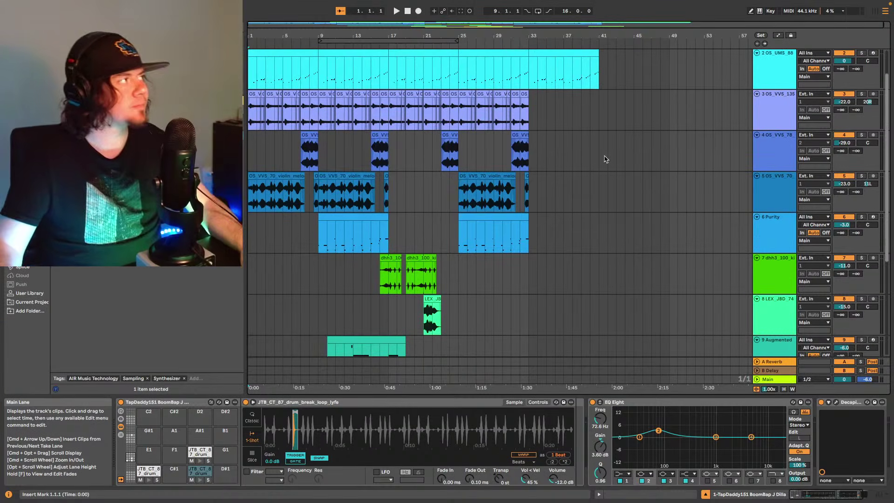
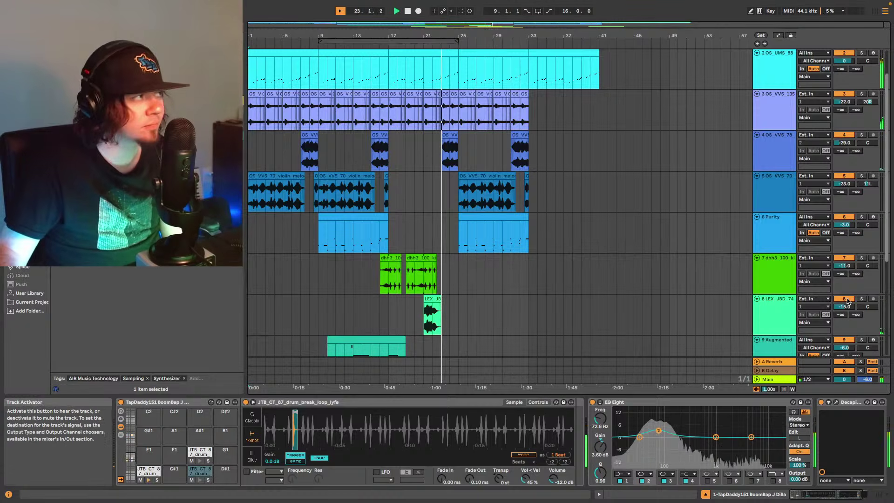
- Insert a new MIDI track below the Xpand!2 track and load the DecentSampler instrument onto it
click(785, 309)
scroll(778, 311, down, 7)
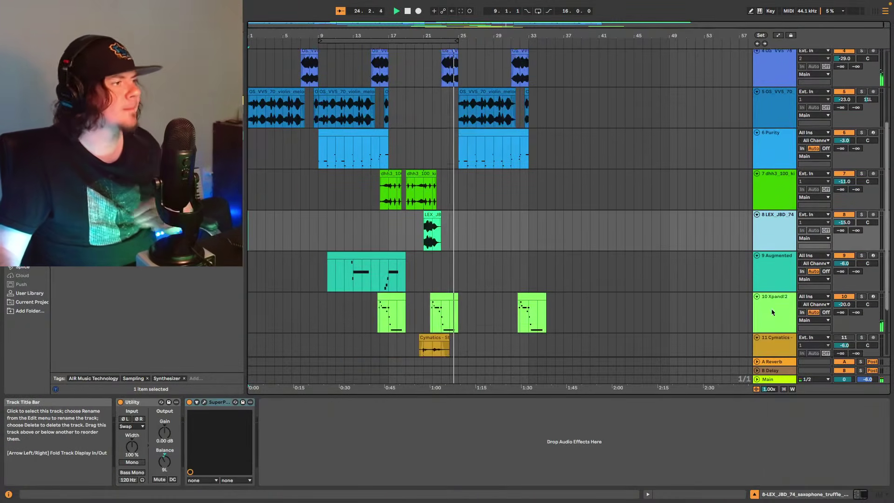
scroll(773, 279, up, 1)
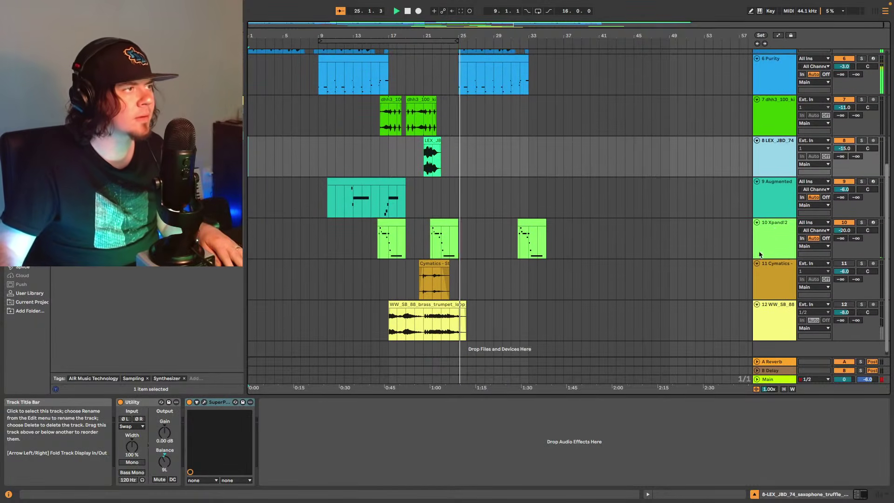
click(777, 238)
key(super+shift+t)
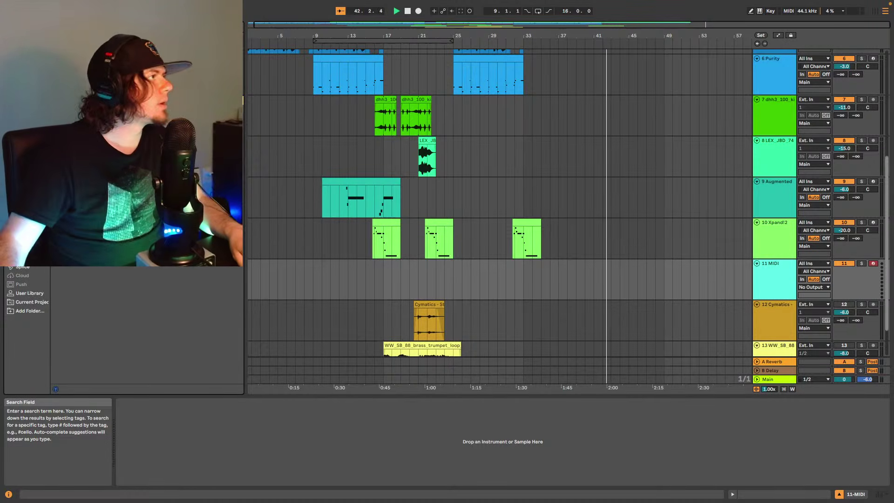
drag(140, 121, 207, 433)
- Play the arrangement from bar 33 and move the loop region so that it spans bars 33 to 41
scroll(556, 275, up, 5)
key(space)
scroll(610, 194, up, 2)
key(space)
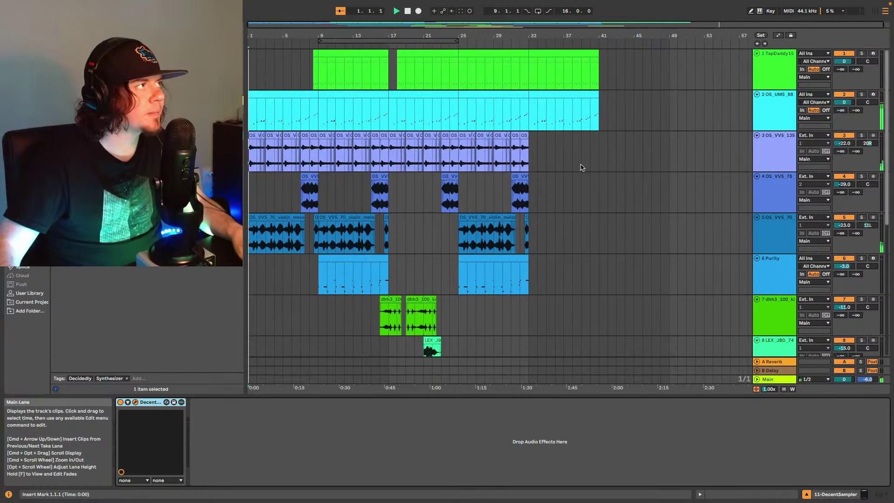
click(530, 114)
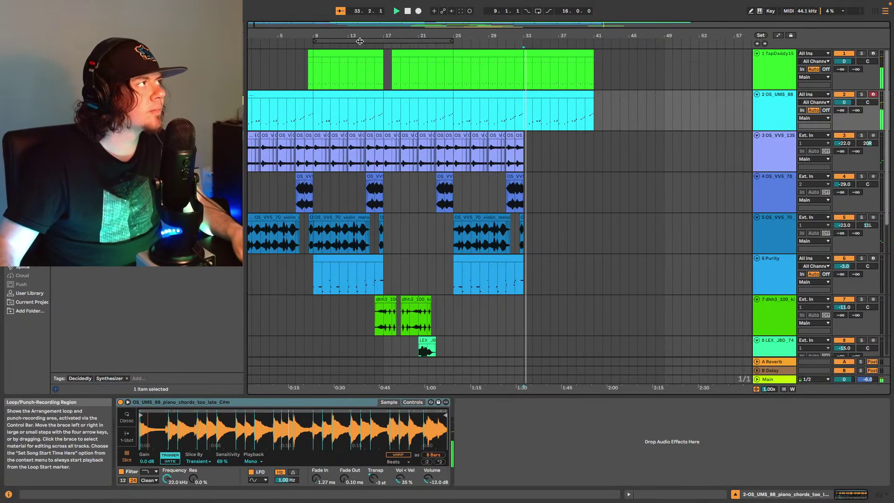
drag(361, 40, 524, 41)
scroll(551, 219, down, 5)
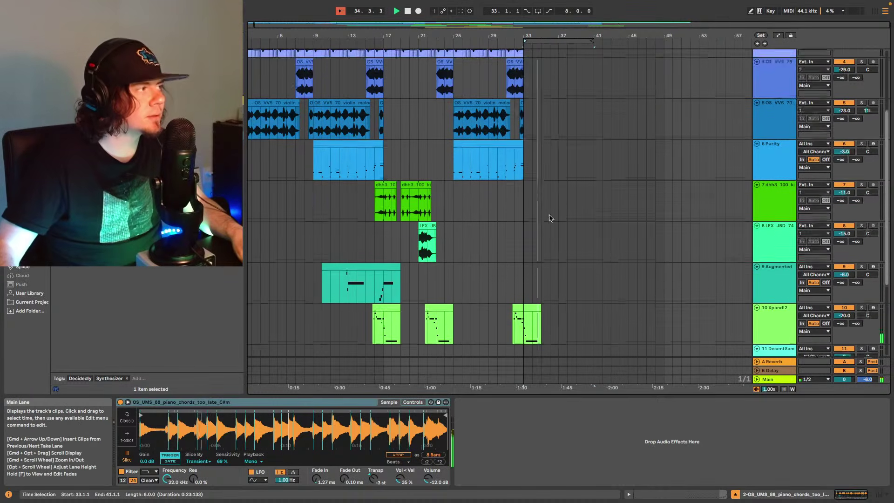
- Load the Piano – iPhone 16 preset from the Microcassette Piano sample library into DecentSampler
click(769, 286)
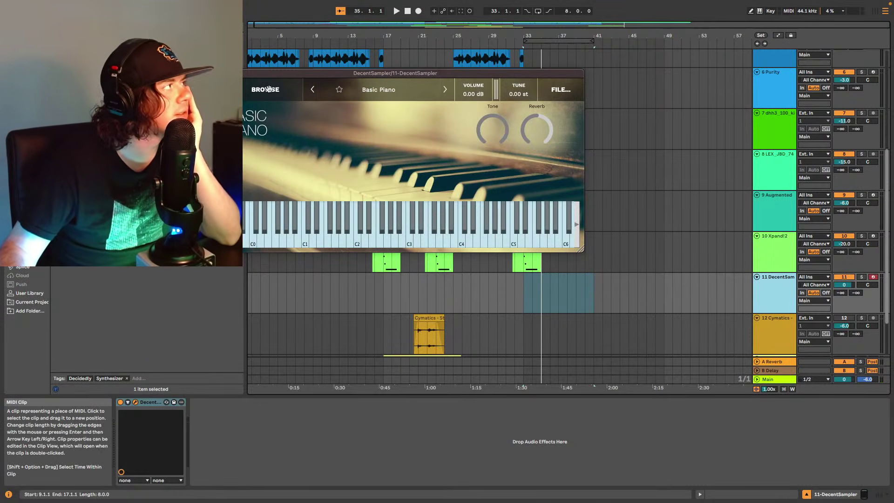
click(265, 90)
click(285, 106)
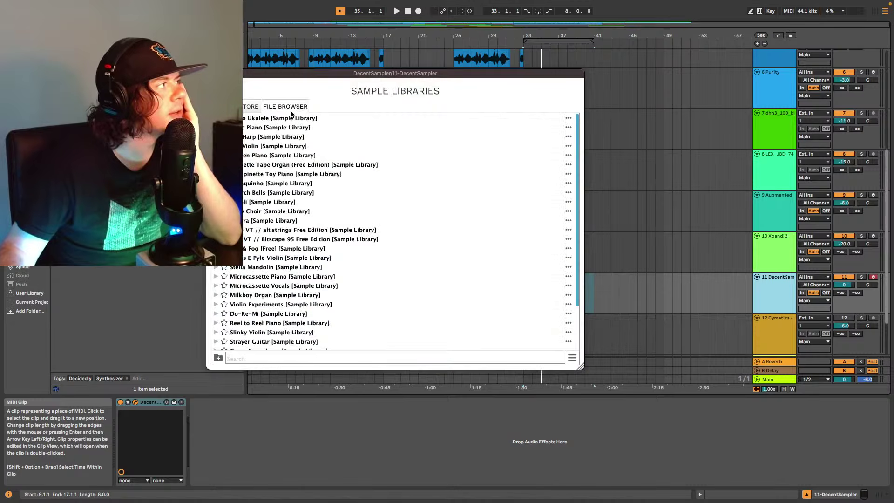
scroll(347, 204, down, 1)
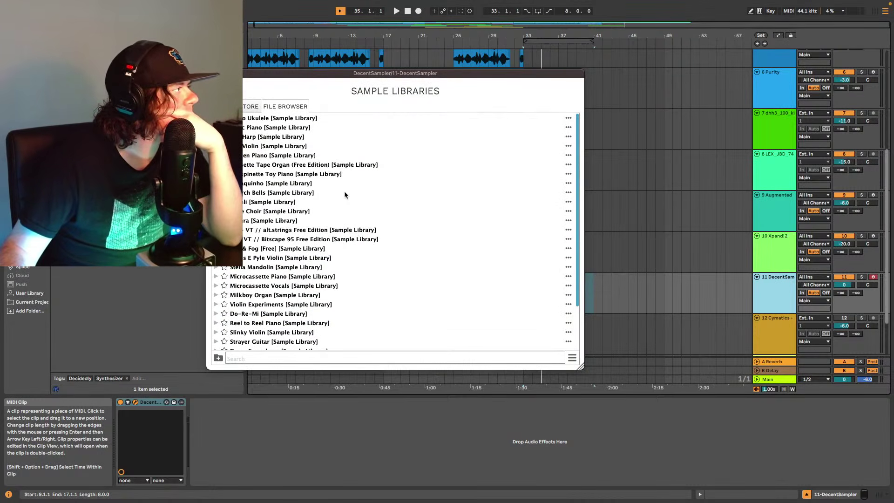
scroll(341, 191, down, 2)
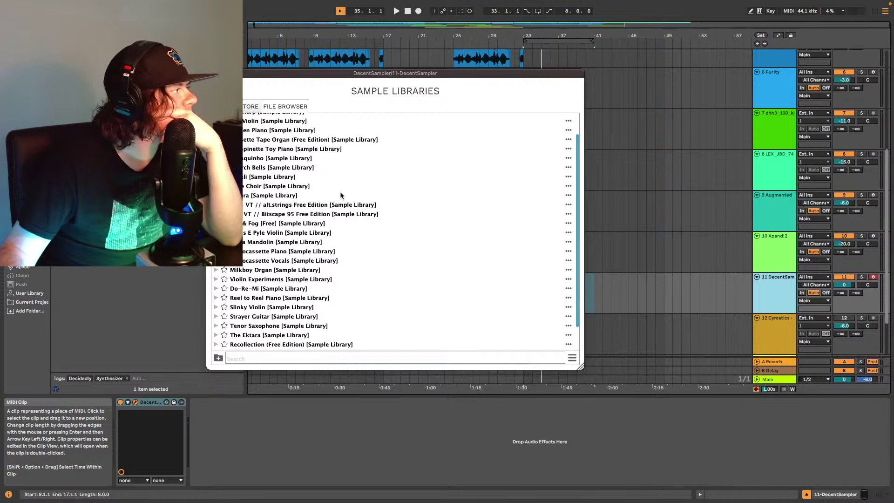
scroll(341, 196, down, 3)
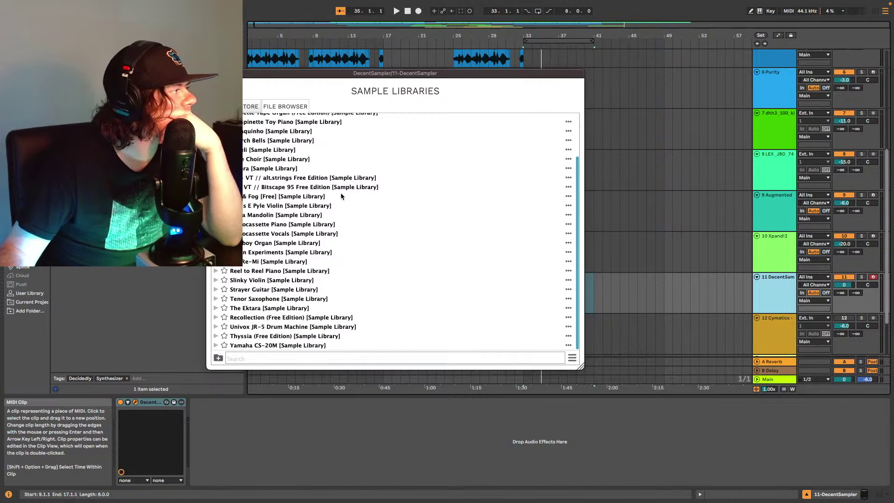
scroll(342, 194, up, 2)
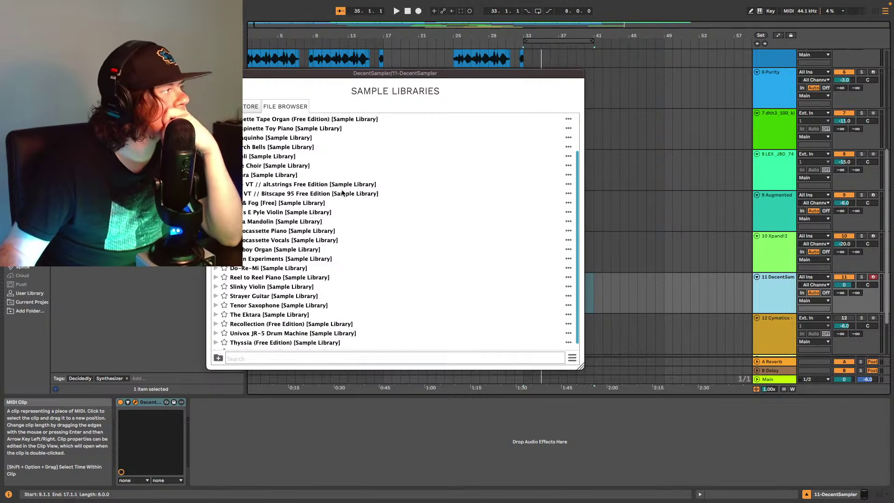
scroll(341, 196, up, 1)
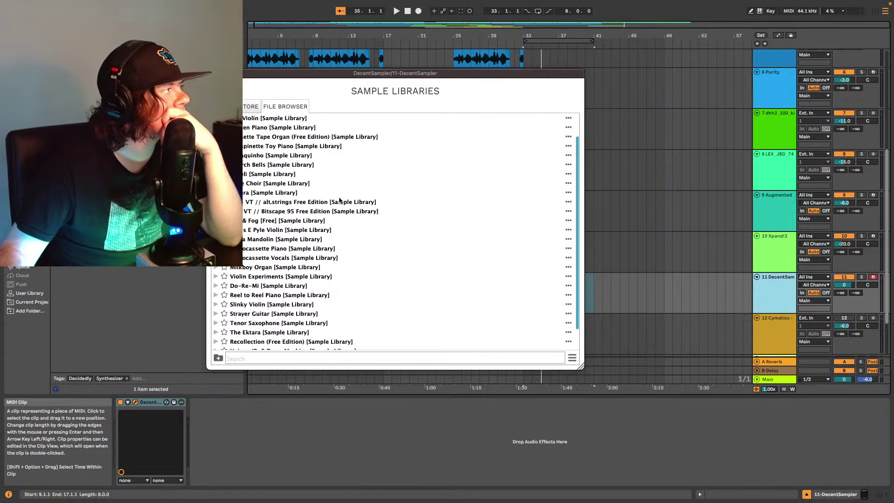
click(304, 250)
click(476, 144)
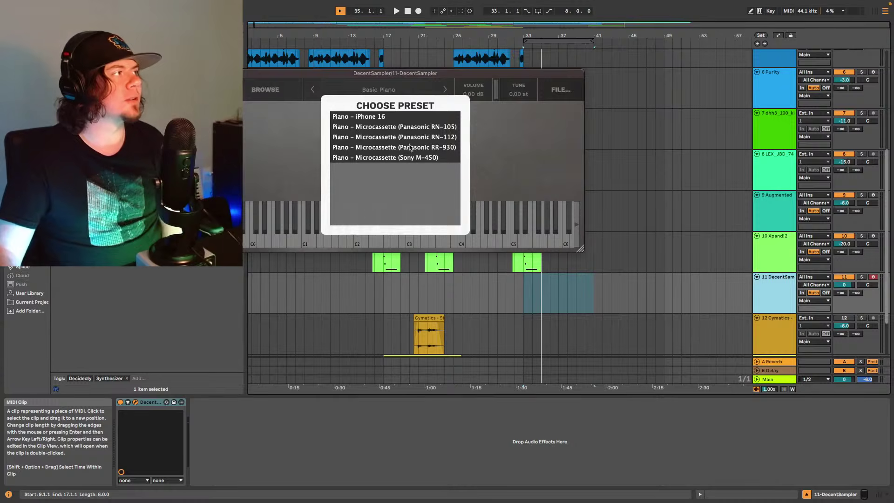
click(385, 117)
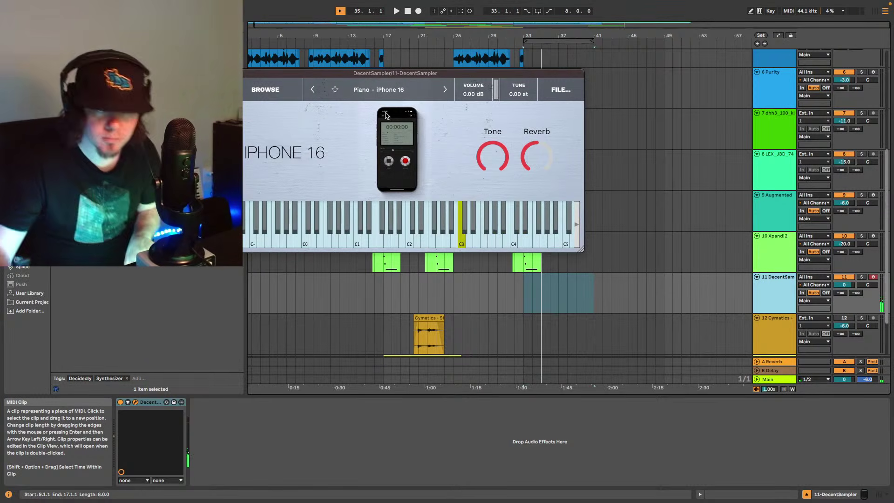
- Try the iPhone 16 piano against playback from bar 33, and hide the DecentSampler window
click(522, 291)
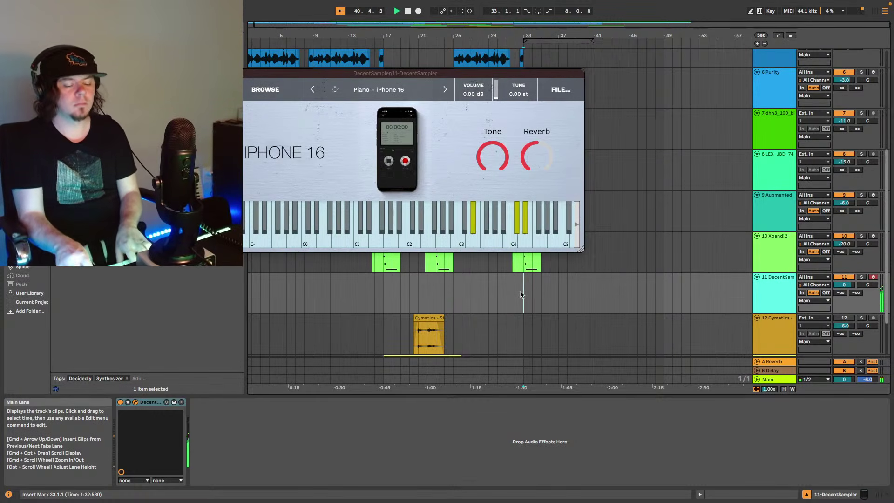
key(space)
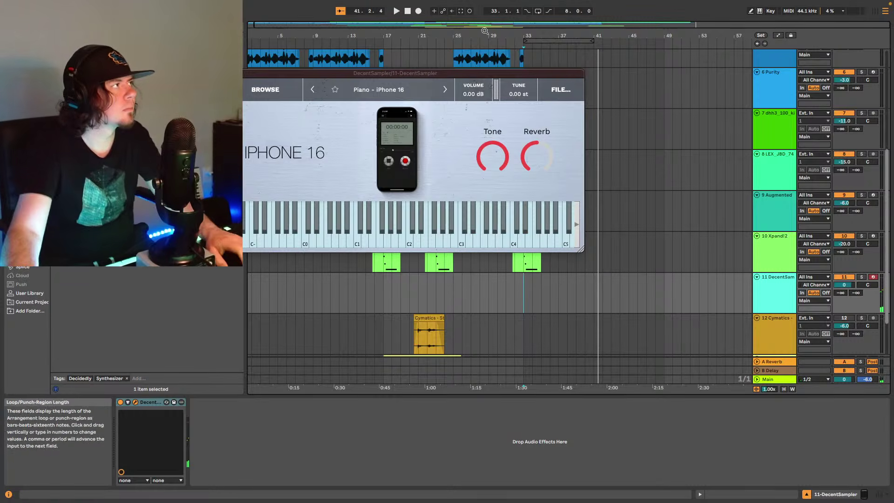
key(super+alt+p)
scroll(512, 123, up, 8)
key(space)
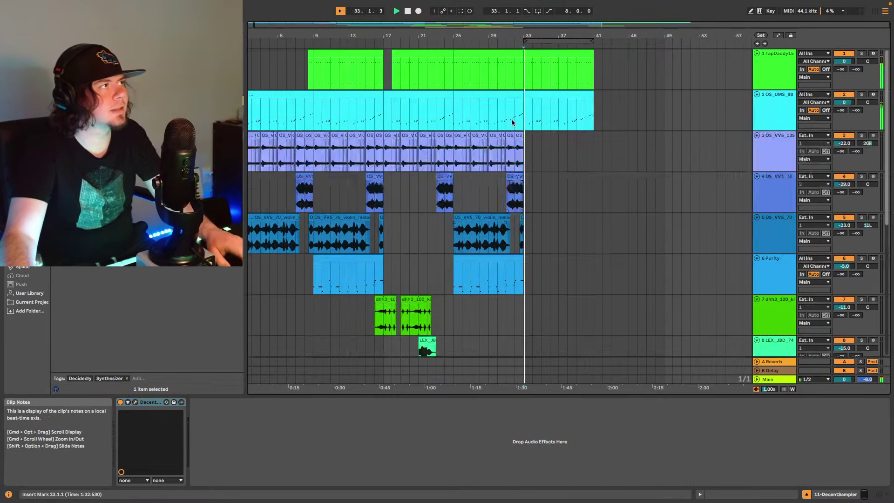
key(space)
- Duplicate bars 33 to 41 of the TapDaddy151 drum track and the OS_UMS_88 piano track, extending both to bar 49
drag(523, 116, 669, 114)
click(595, 74)
scroll(577, 189, down, 10)
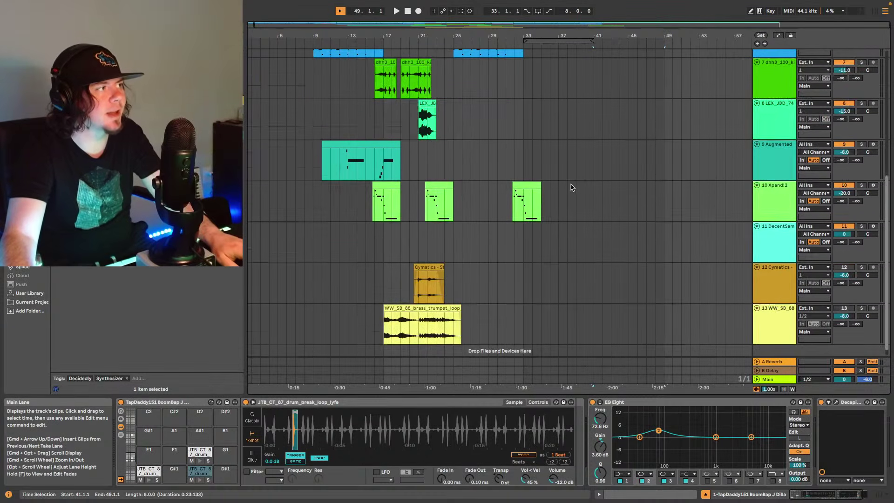
scroll(536, 225, down, 2)
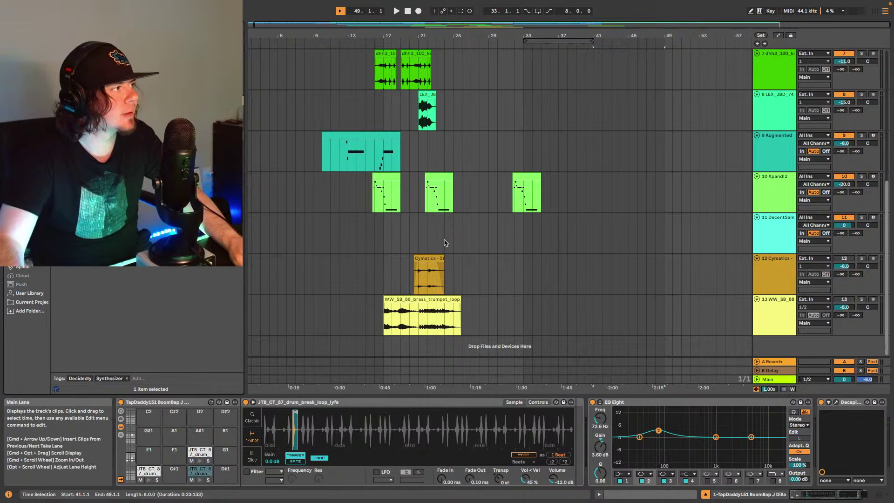
- Copy the Purity clip spanning bars 25 to 33 so that the copy starts at bar 41
scroll(442, 244, up, 5)
click(486, 208)
click(567, 221)
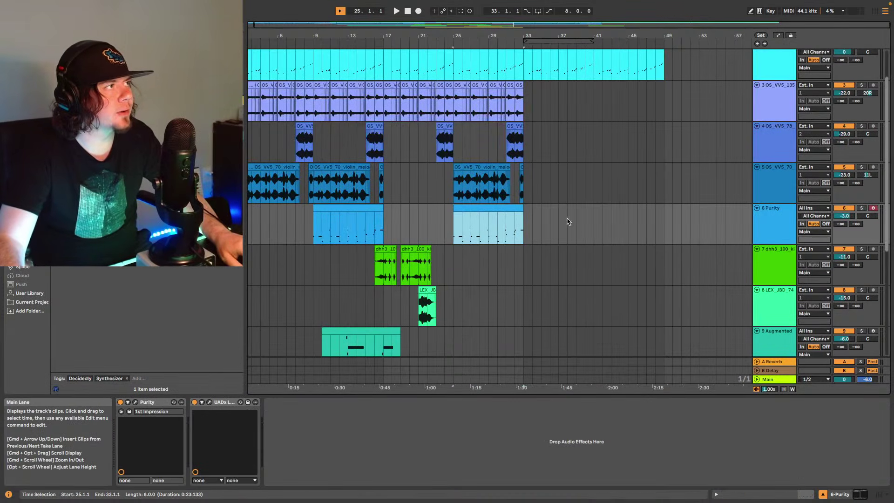
click(593, 230)
key(super+v)
- Perform a piano part on the DecentSampler track during playback from bar 33, and capture it as a MIDI clip
click(579, 218)
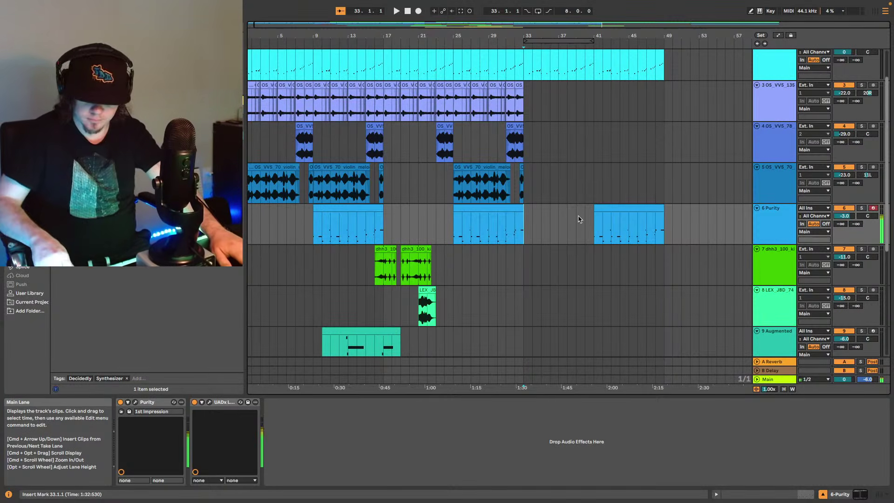
scroll(616, 269, down, 6)
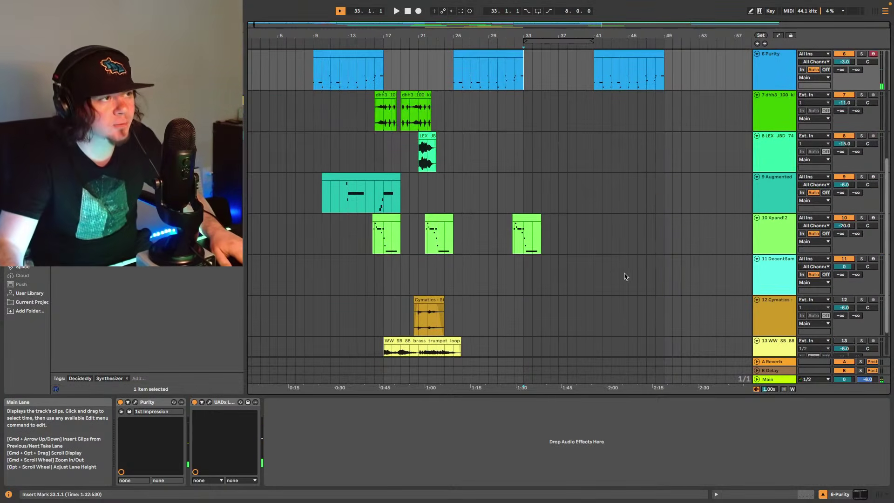
click(774, 224)
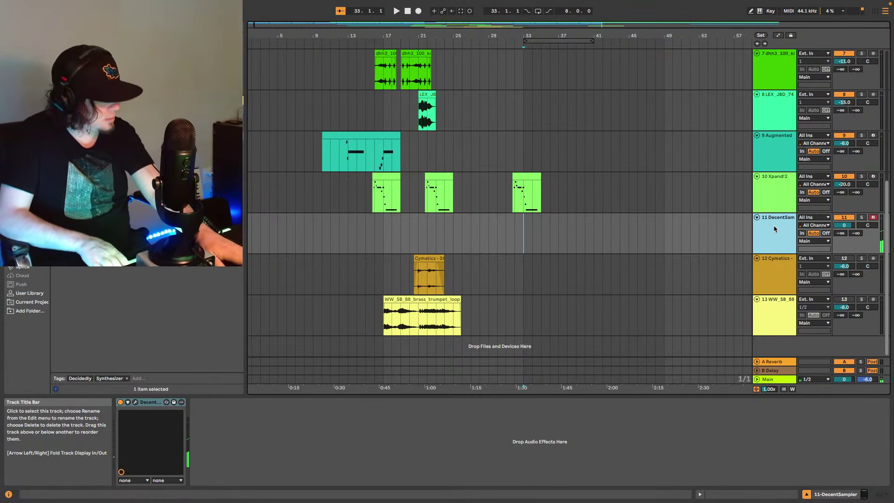
key(space)
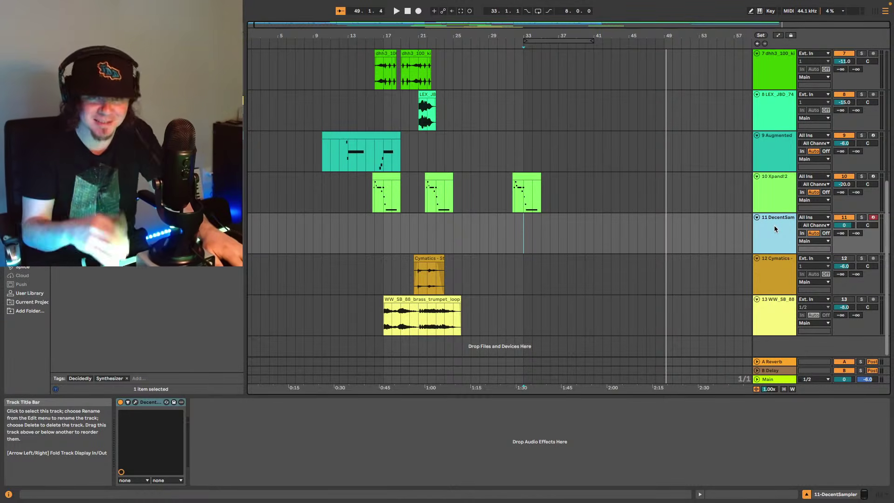
key(space)
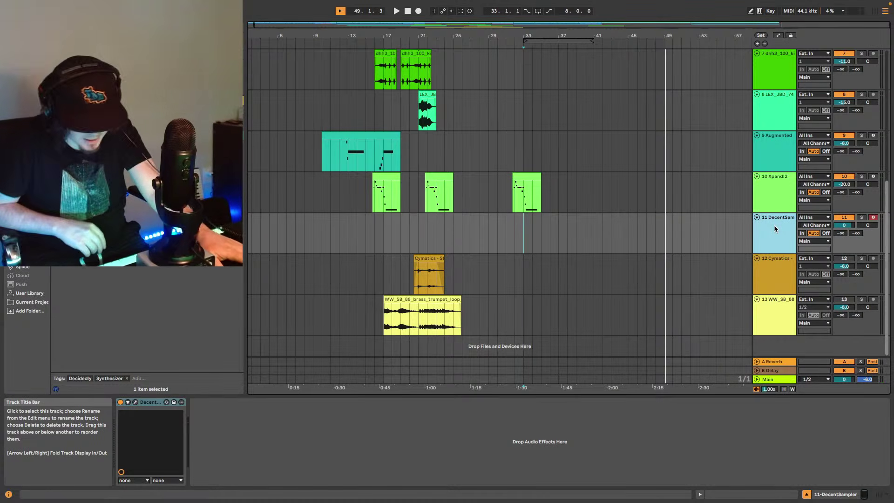
key(space)
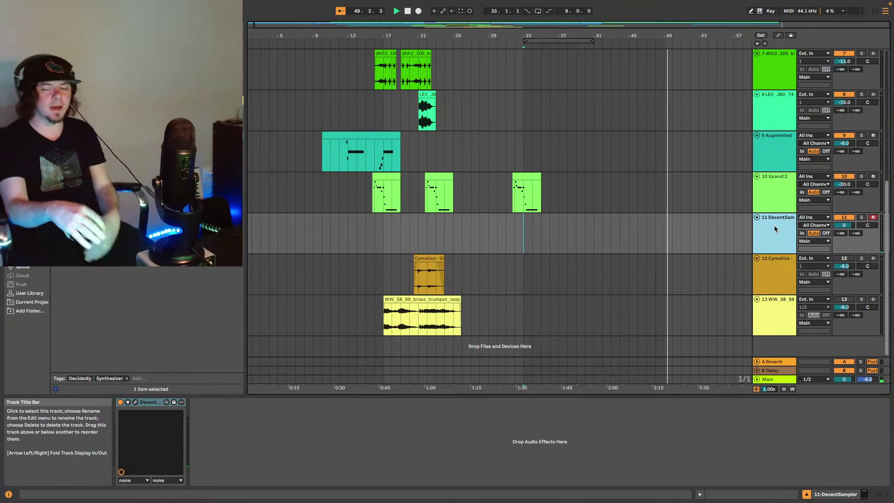
click(461, 10)
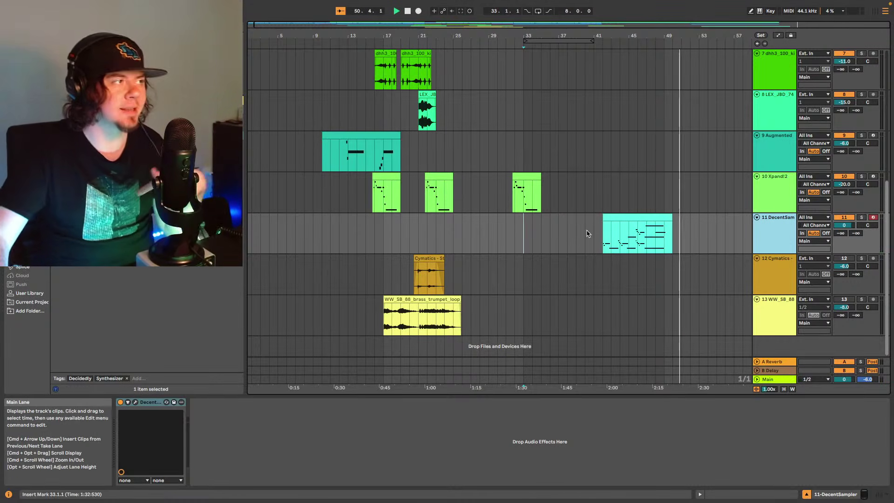
key(space)
- Extend the start of the captured DecentSampler clip back to bar 41, play it back and open its notes
click(605, 219)
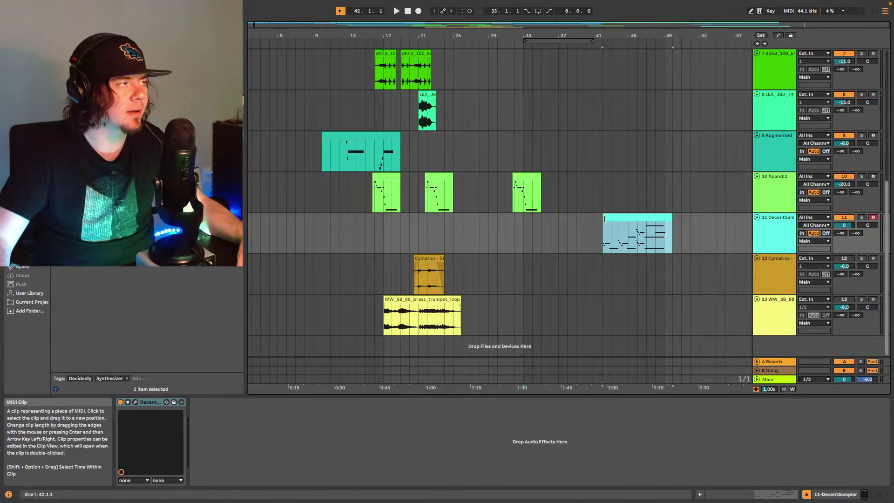
mouse_move(604, 219)
mouse_down()
mouse_move(578, 220)
mouse_move(603, 220)
mouse_move(594, 222)
mouse_up()
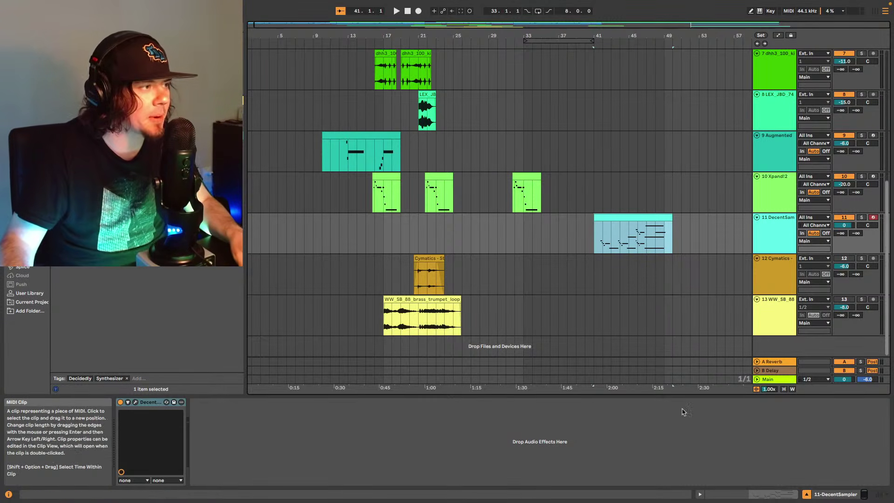
key(space)
click(766, 493)
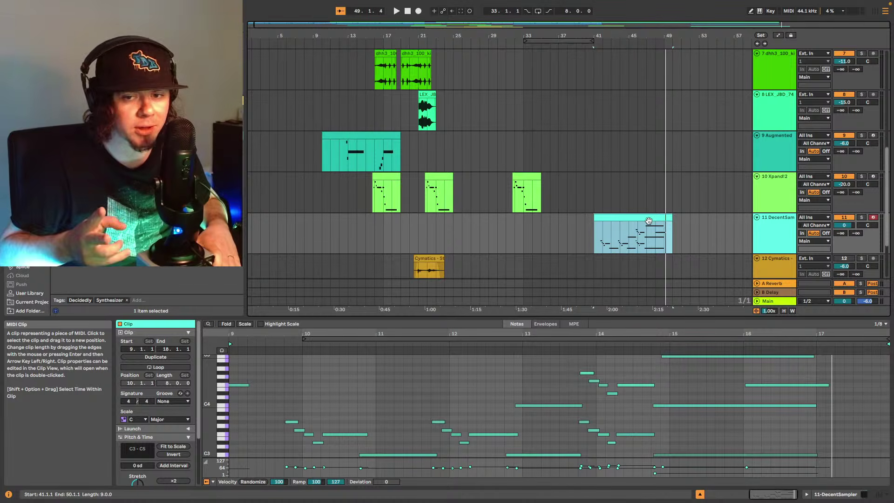
- Solo the OS_UMS_88 piano track and show the sampler device that plays its chords
scroll(624, 200, up, 5)
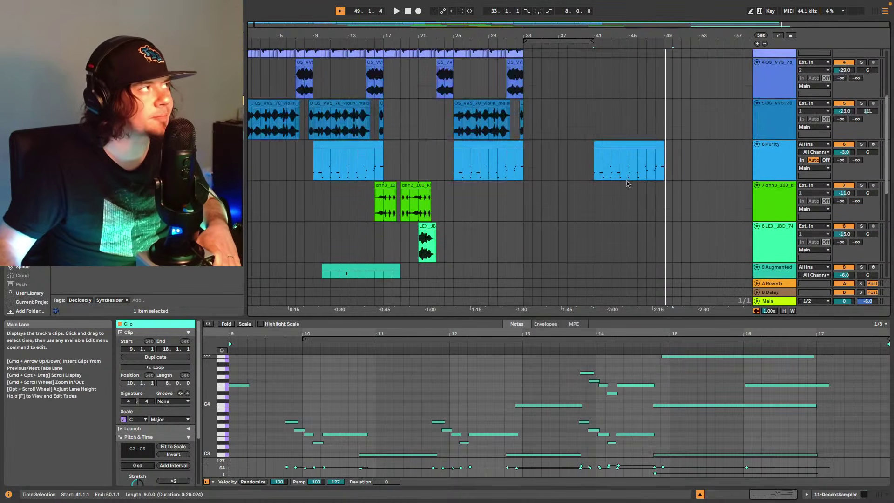
scroll(591, 169, up, 4)
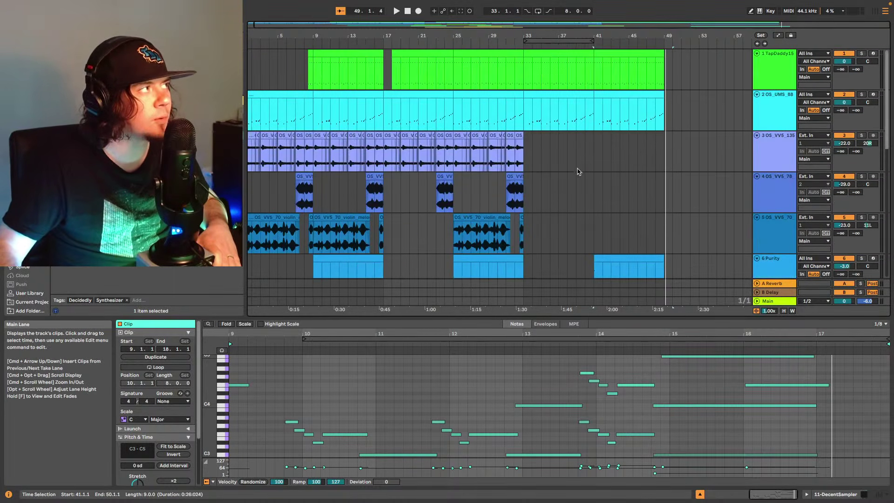
click(526, 117)
click(258, 104)
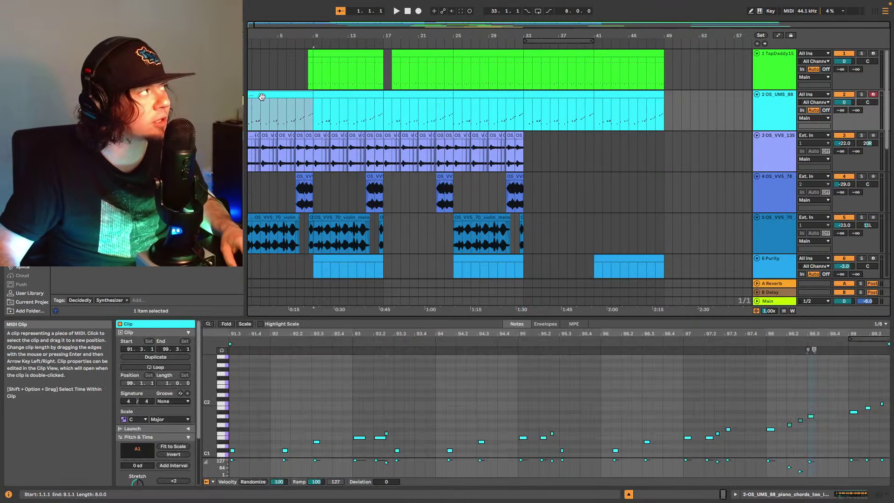
click(861, 95)
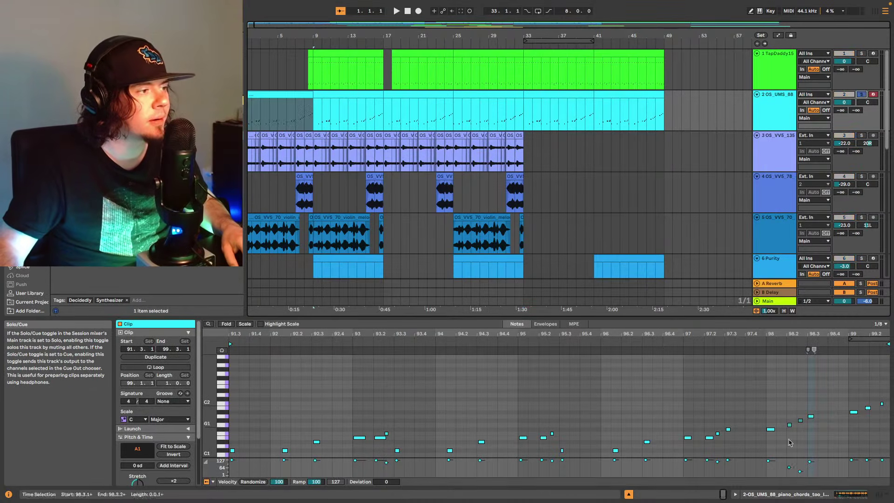
key(shift+Tab)
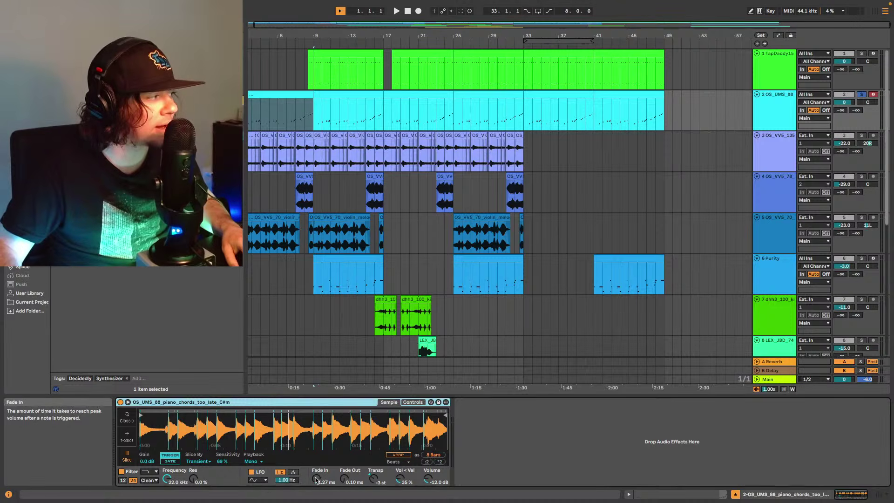
- Set the OS_UMS_88 sampler's Fade In to 0.00 ms and audition the soloed piano from bar 1
drag(315, 478, 316, 493)
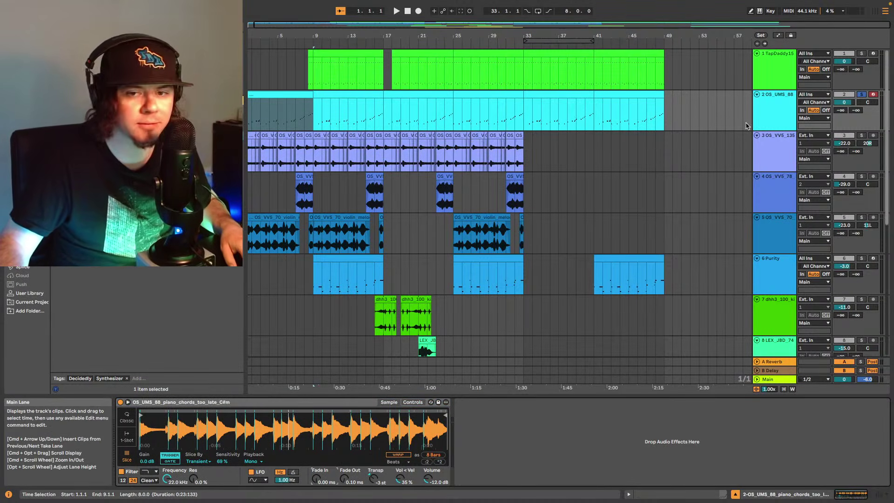
key(space)
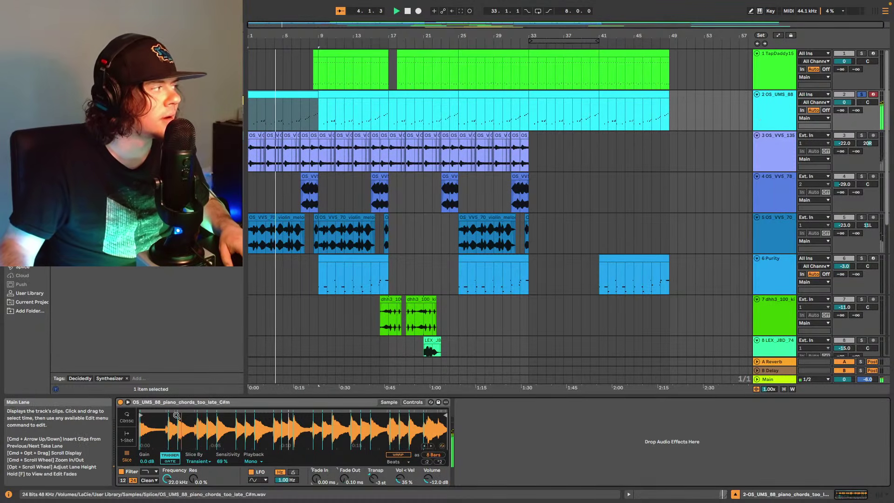
key(space)
- Zoom into the sampler waveform's early slices and set Fade In to 2.20 ms while checking the soloed piano
drag(196, 429, 195, 447)
mouse_move(189, 408)
mouse_down()
mouse_move(189, 421)
mouse_move(189, 407)
mouse_up()
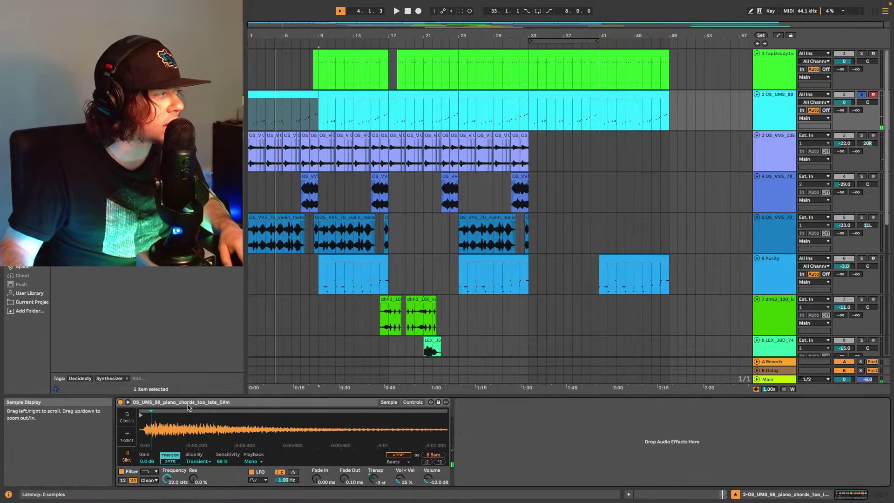
drag(266, 425, 242, 441)
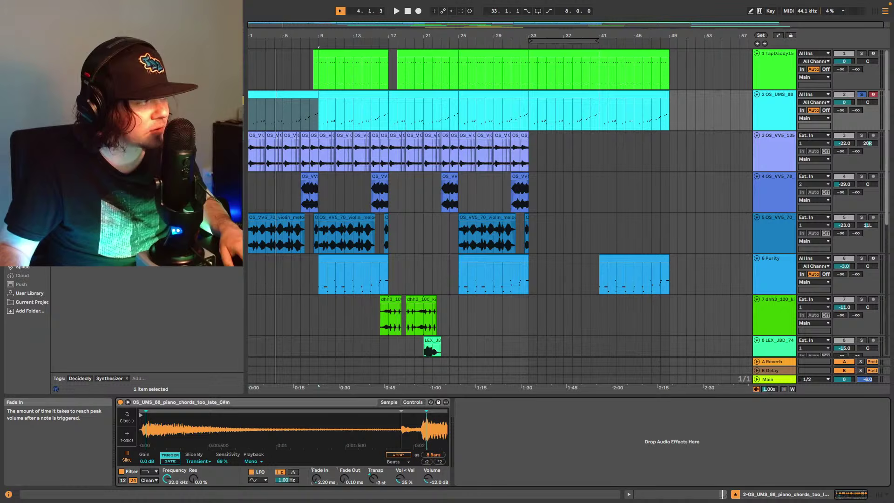
key(space)
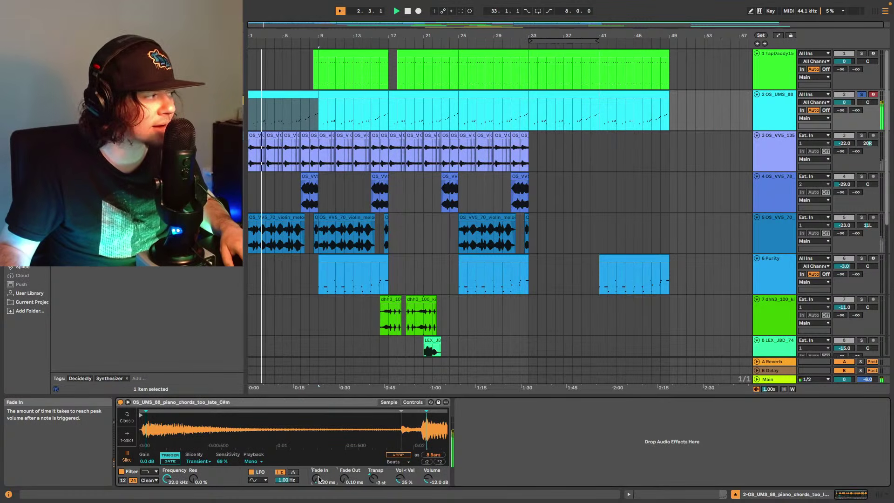
drag(320, 479, 320, 486)
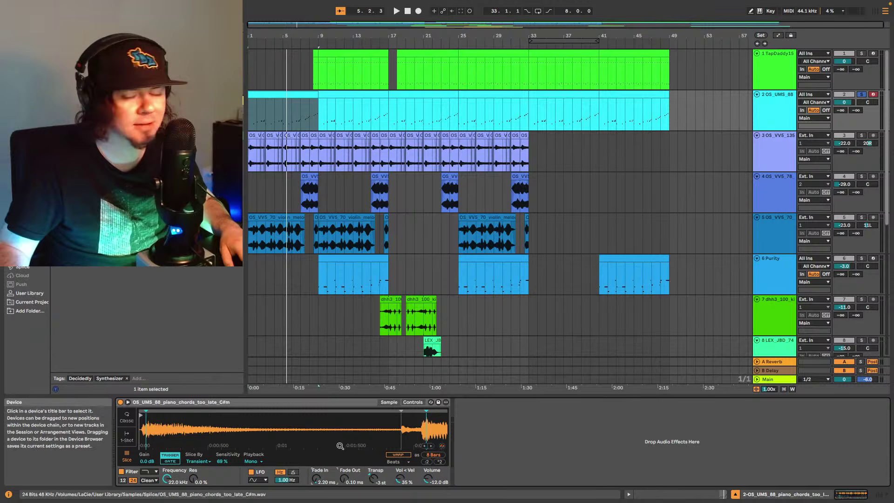
- Replay the piano from bar 1 and unsolo the OS_UMS_88 track to hear it with the full mix
key(space)
key(space)
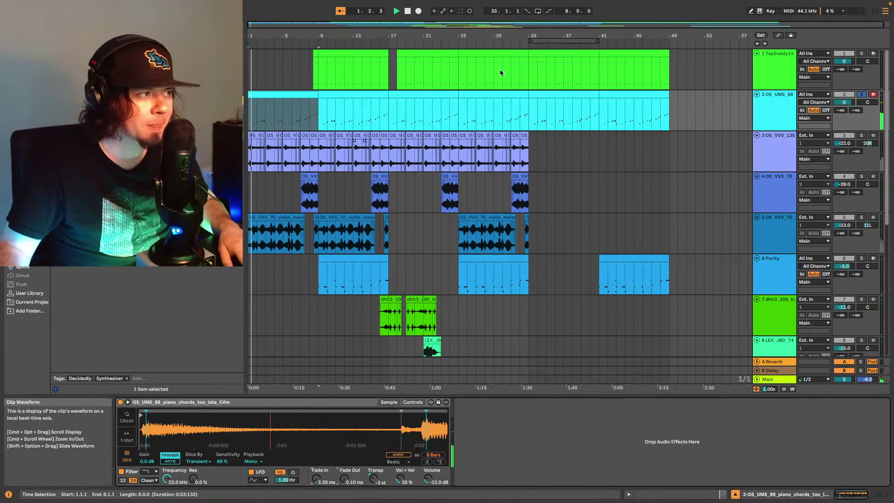
click(861, 94)
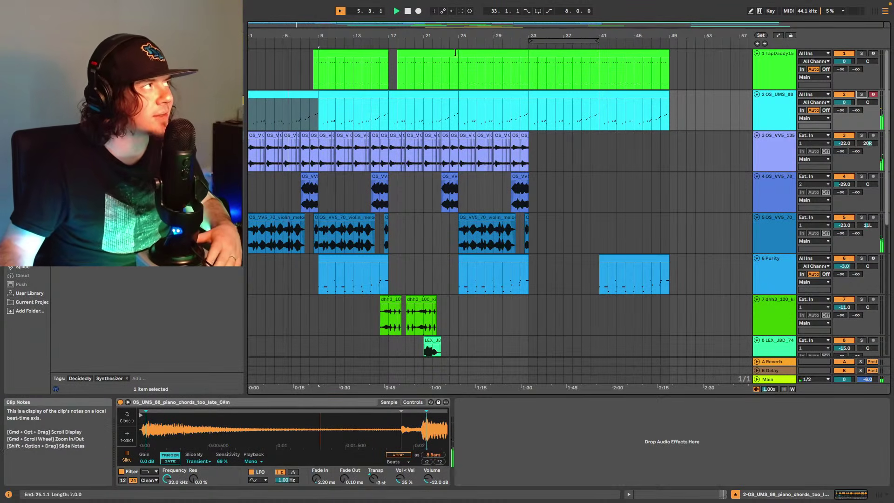
key(minus)
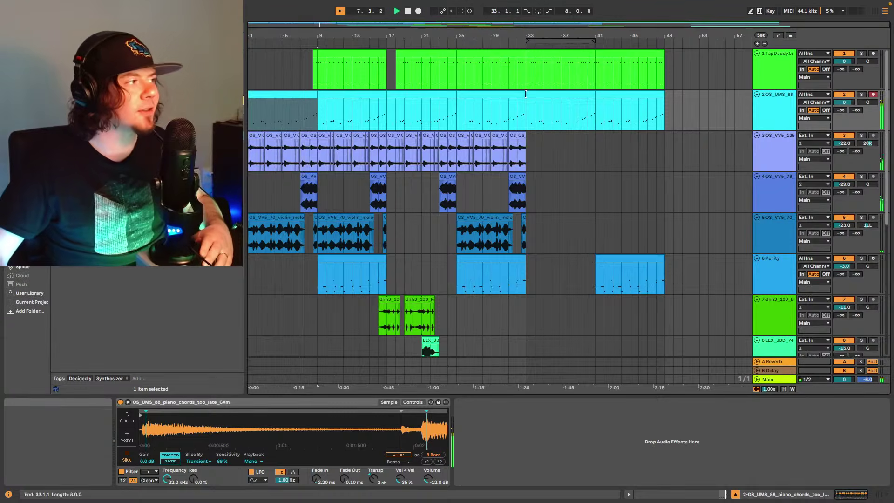
- Play the DecentSampler clip from bar 41 and open its notes to check the captured part
scroll(572, 270, down, 4)
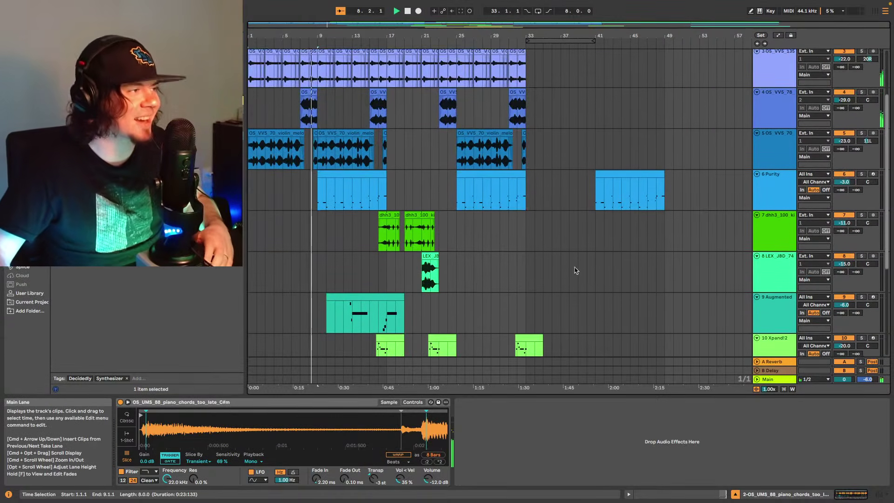
scroll(624, 269, down, 3)
scroll(651, 274, down, 4)
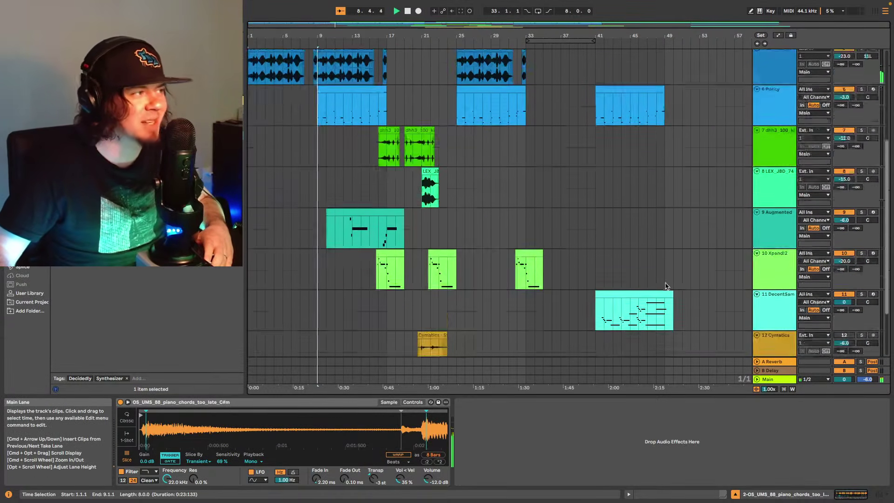
click(641, 261)
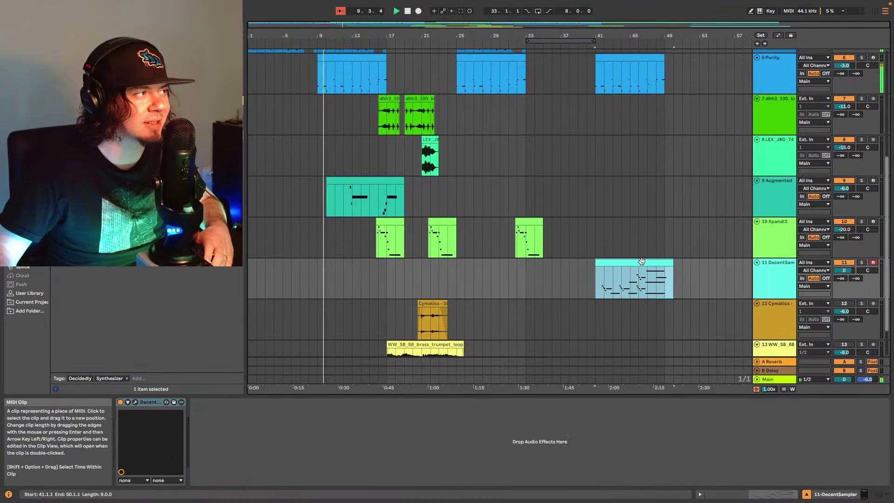
click(633, 289)
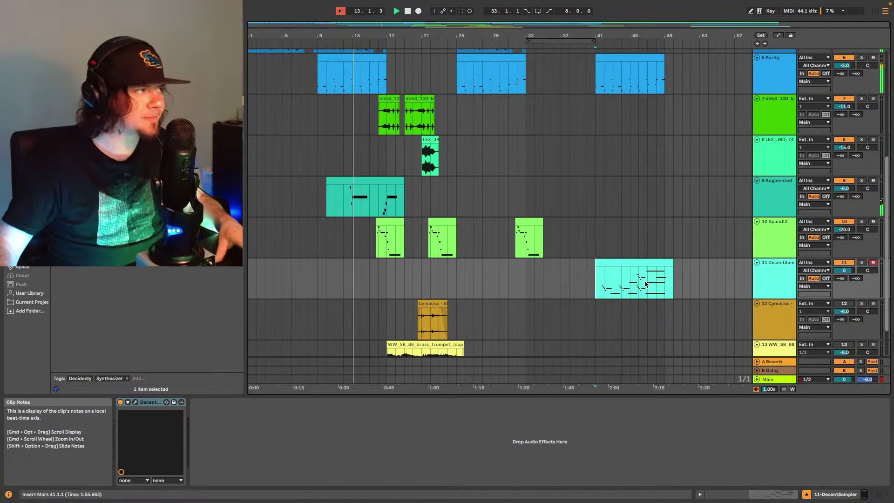
key(space)
key(space)
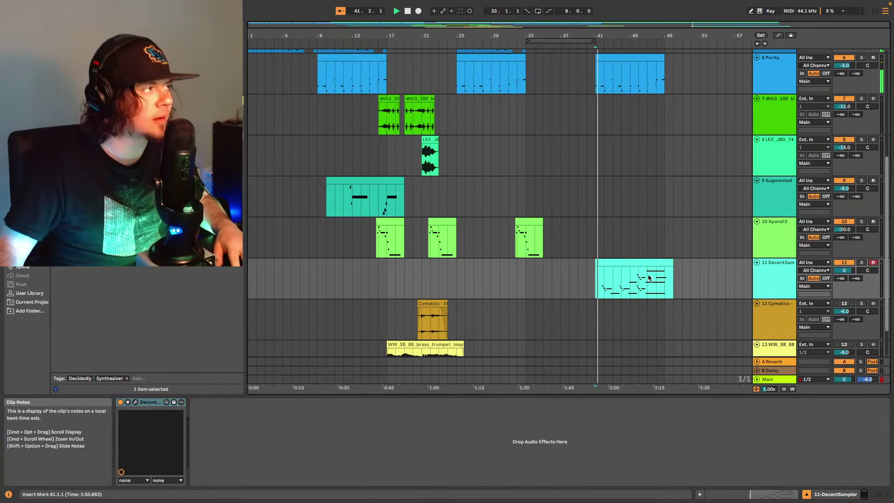
click(669, 287)
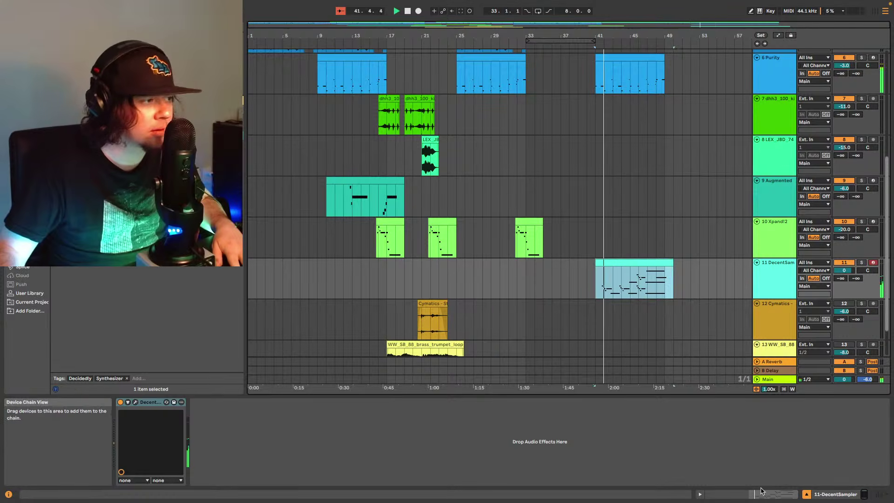
click(774, 494)
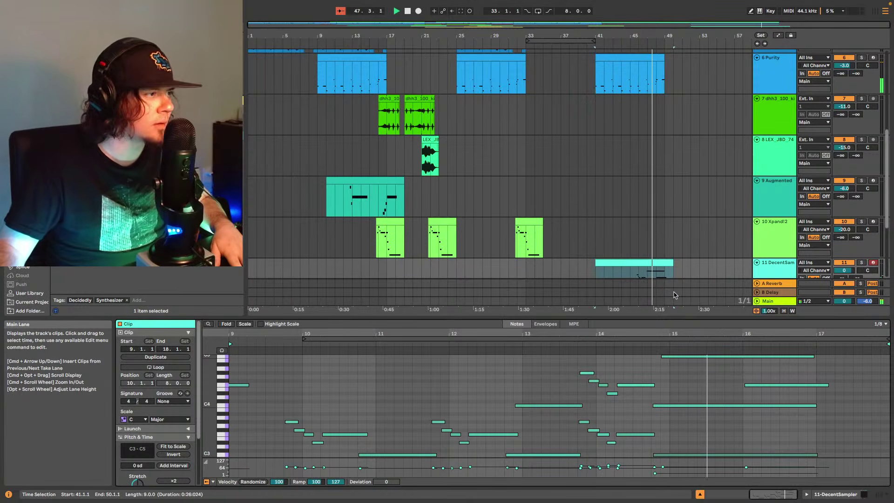
scroll(685, 278, down, 2)
scroll(687, 280, down, 6)
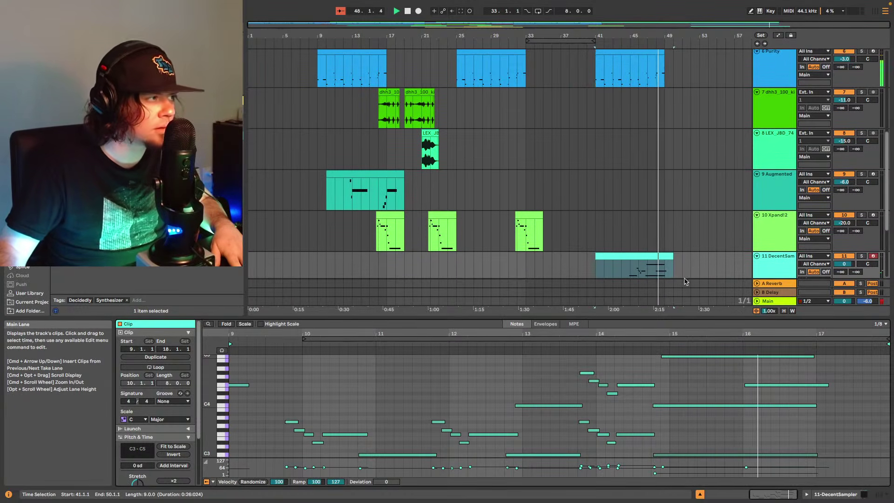
- Copy the DecentSampler clip to bar 33, keep the original starting at bar 41, and play both from bar 33
click(629, 196)
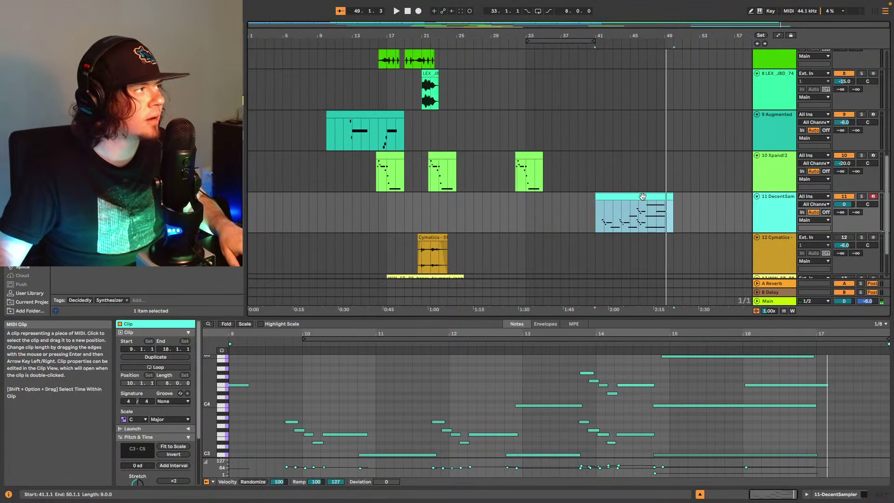
click(527, 211)
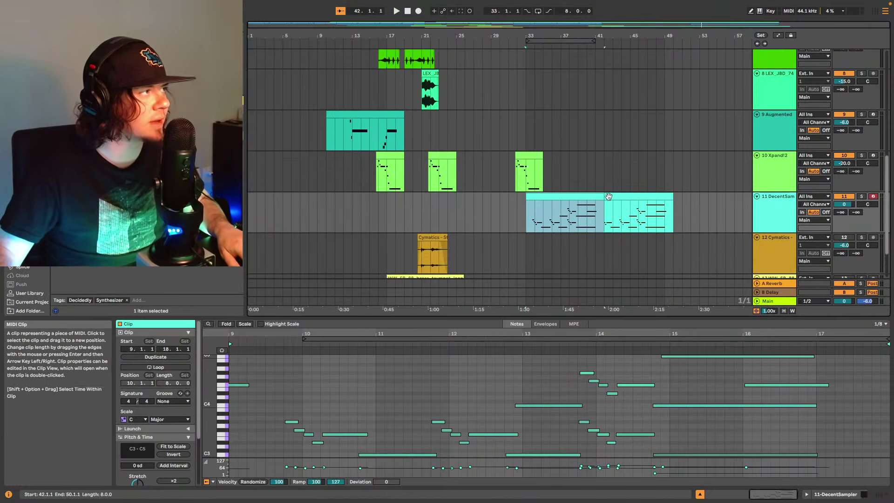
key(super+v)
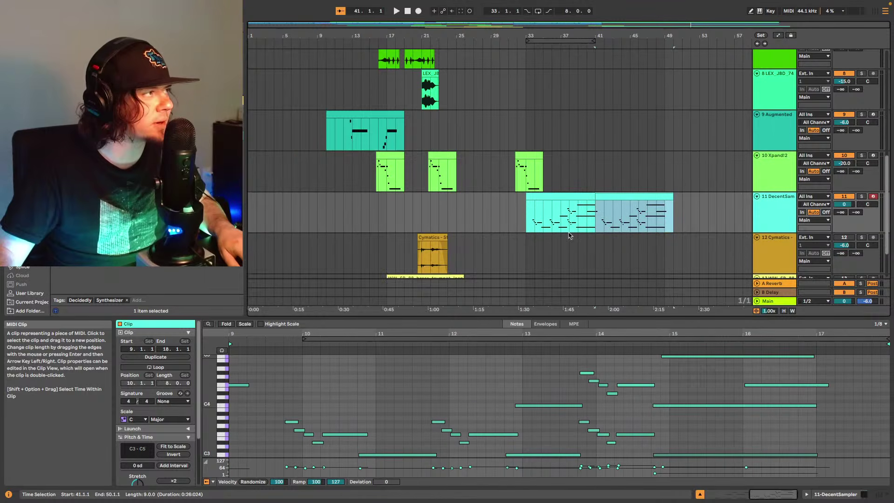
click(530, 214)
click(527, 211)
key(space)
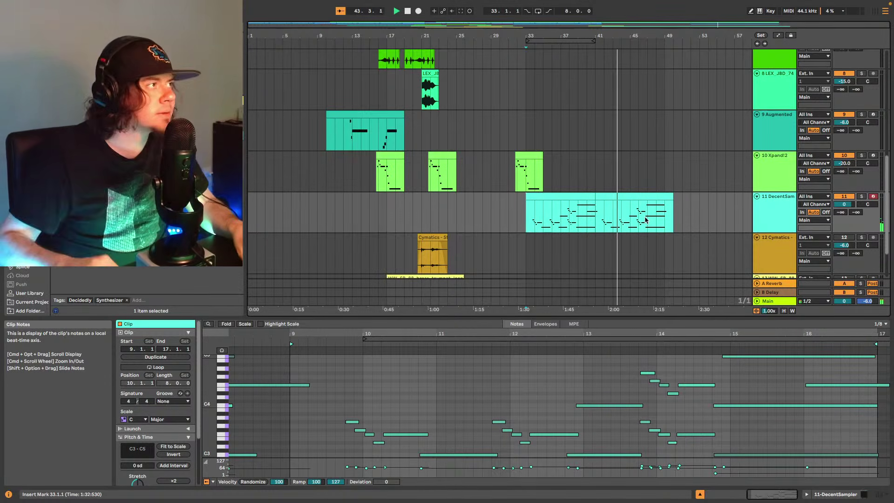
- Copy the Xpand!2 section spanning bars 31 to 36 and paste it at bar 47 on the same track
scroll(615, 154, up, 6)
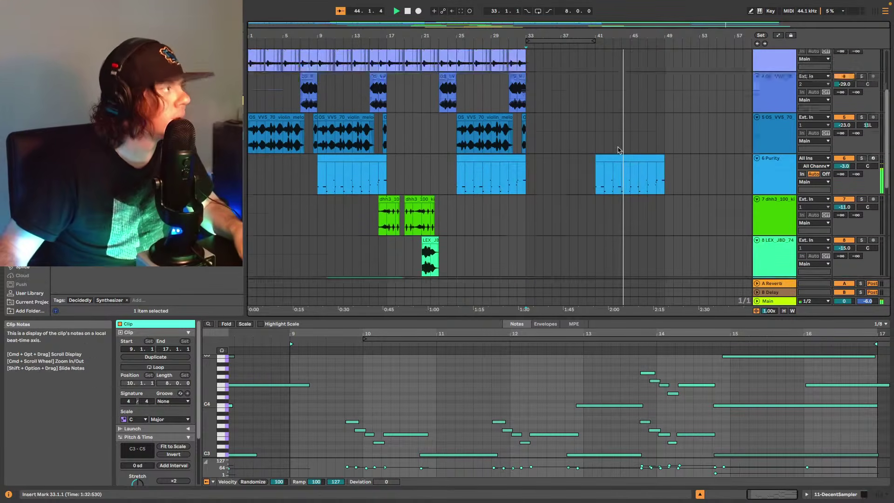
scroll(612, 153, up, 3)
scroll(610, 159, down, 10)
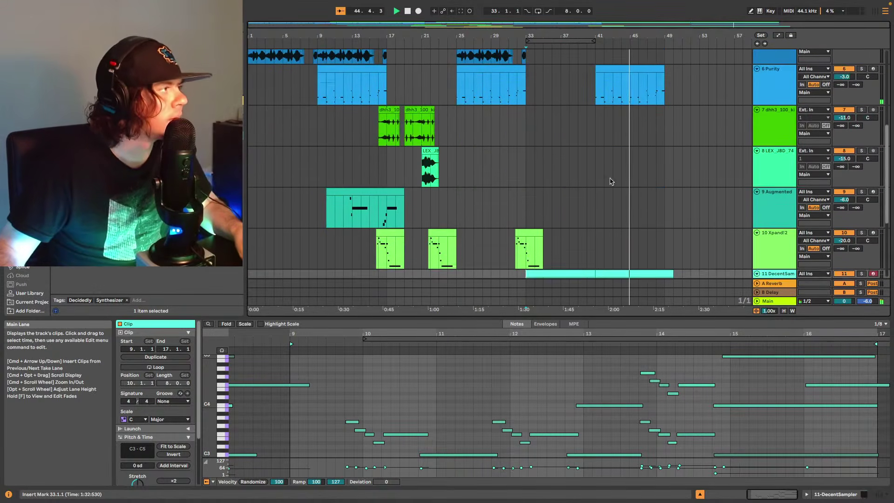
drag(510, 203, 550, 203)
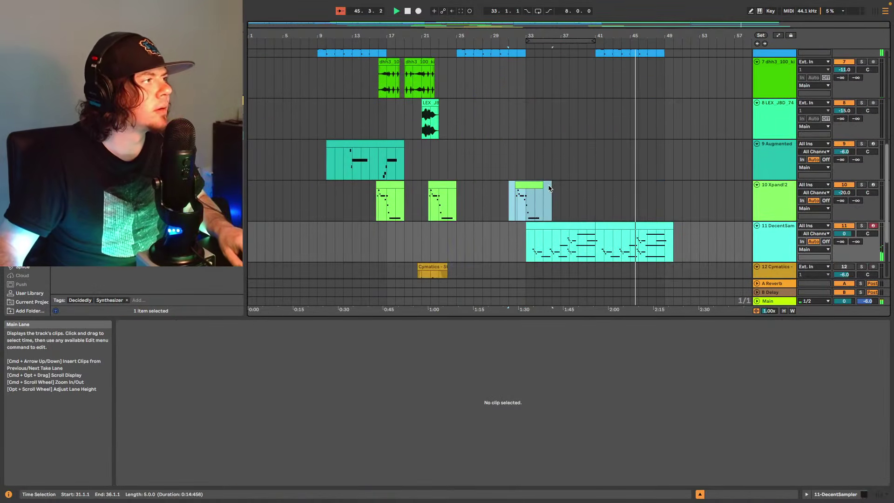
key(super+c)
click(651, 200)
key(super+v)
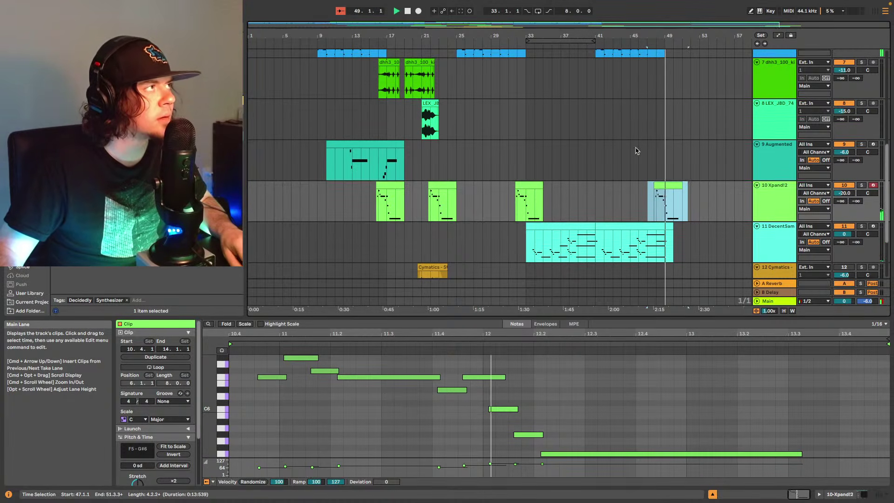
- Duplicate bars 41 to 49 of the OS_UMS_88 piano track, extending it to bar 57, and play back from bar 48
scroll(634, 148, up, 5)
scroll(624, 135, up, 1)
click(613, 113)
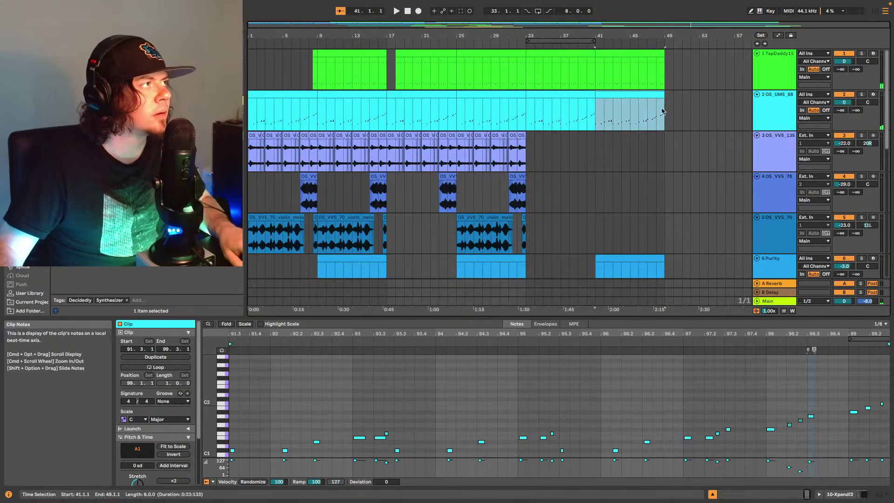
key(super+d)
key(space)
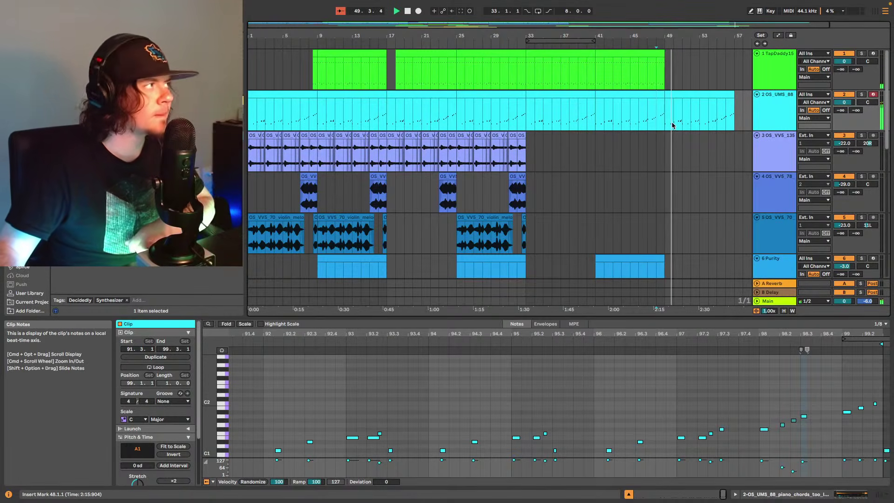
scroll(674, 114, down, 3)
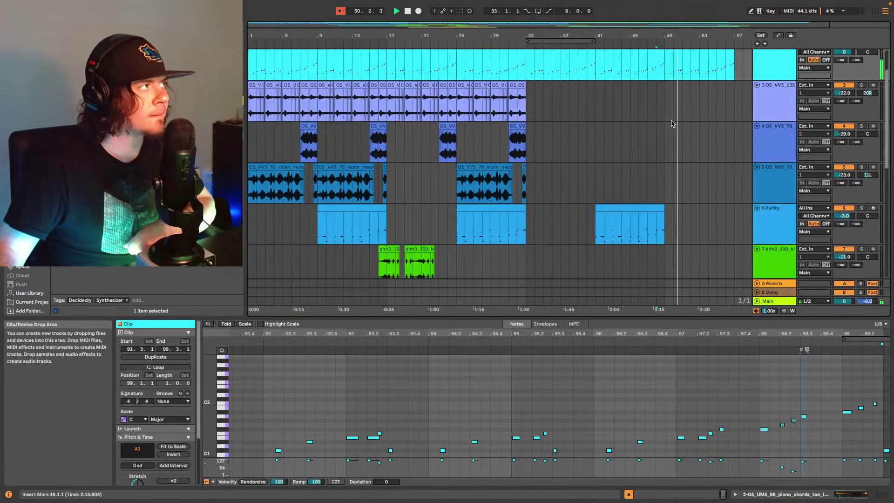
scroll(670, 122, up, 2)
scroll(649, 117, up, 1)
key(space)
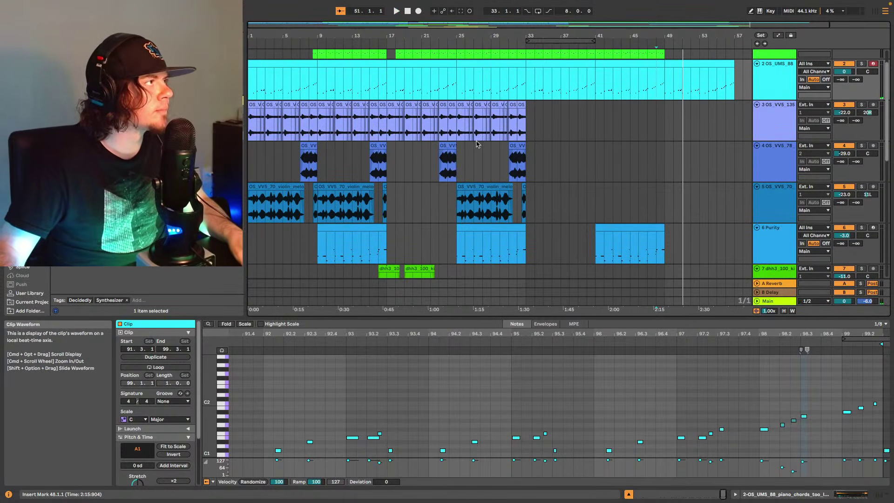
- Copy the OS_VVS_78 violin chords clip at bars 31 to 33 and paste it at bar 39 on the same track
click(516, 159)
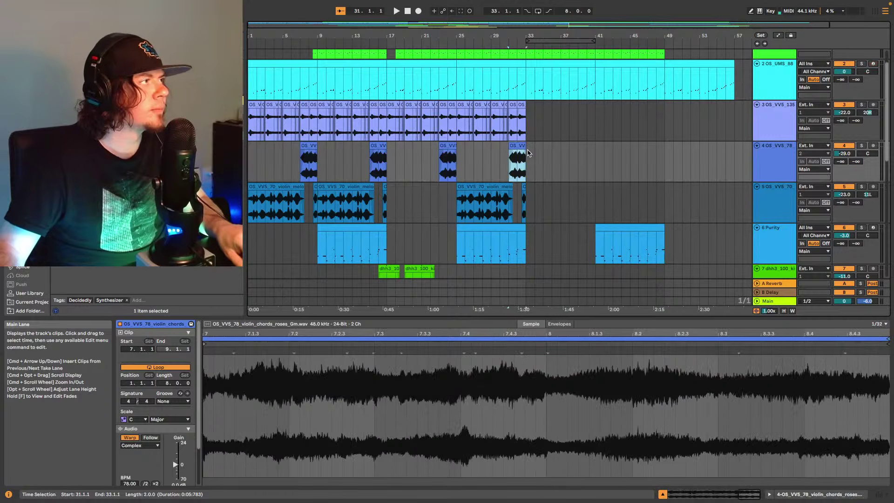
key(space)
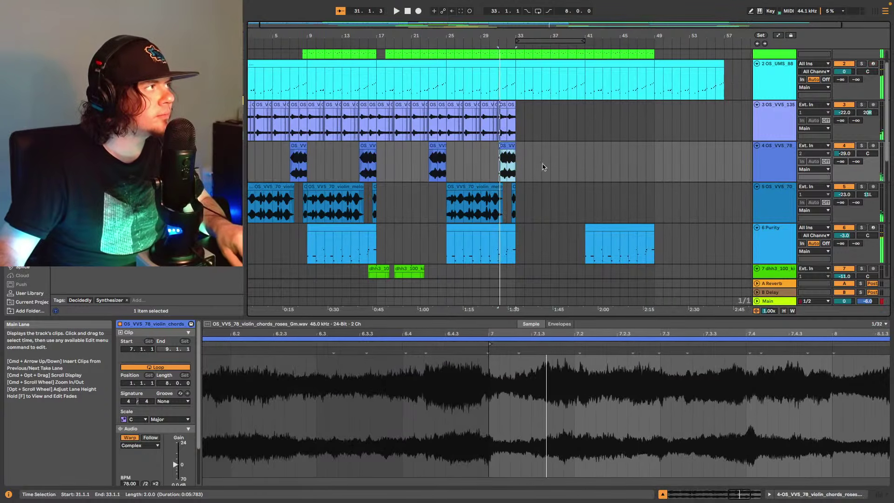
click(574, 160)
key(super+v)
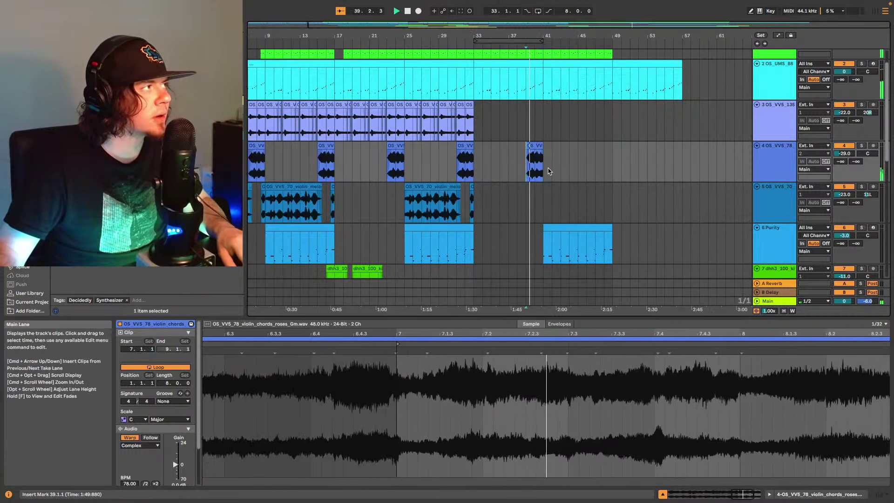
- Copy bars 25 to 33 of the OS_VVS_135 violin pad track, paste them at bar 41 and play from there
scroll(559, 166, down, 4)
scroll(555, 165, down, 4)
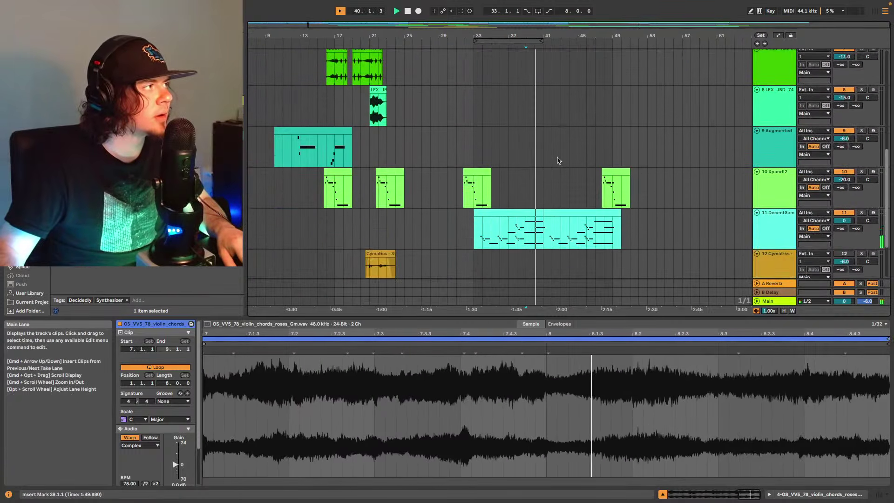
scroll(556, 160, up, 6)
scroll(559, 153, up, 4)
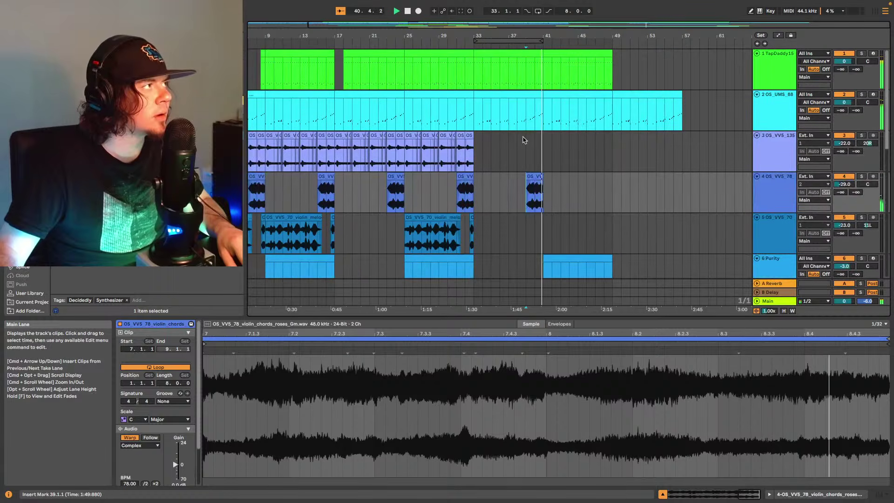
drag(403, 156, 474, 154)
click(544, 149)
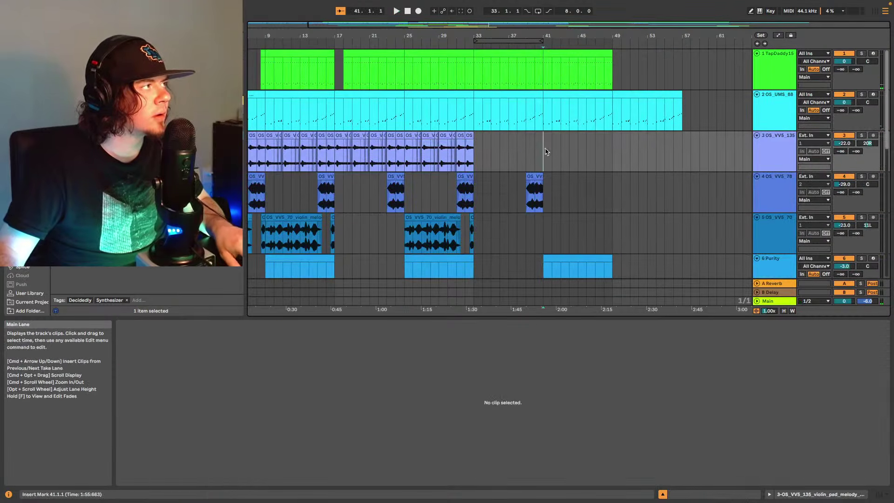
key(super+v)
key(space)
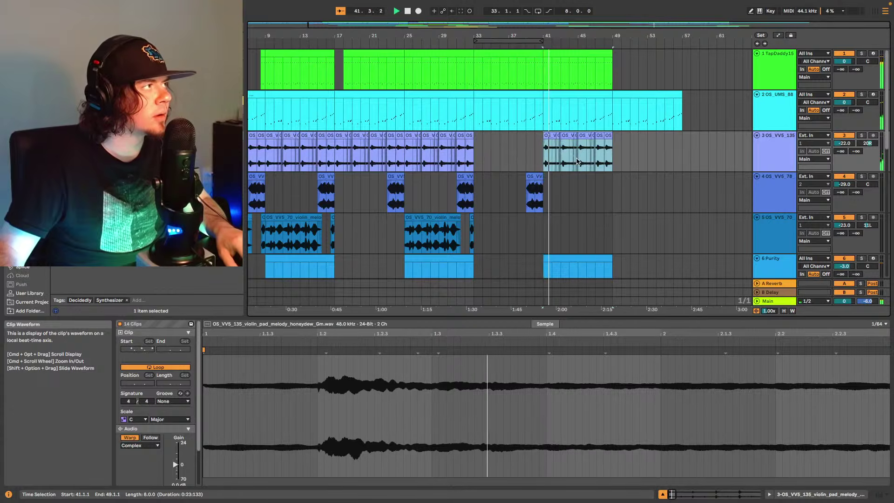
- Duplicate the OS_VVS_135 clips of bars 41 to 49, extending them to bar 57, and play back from bar 41
scroll(577, 159, down, 5)
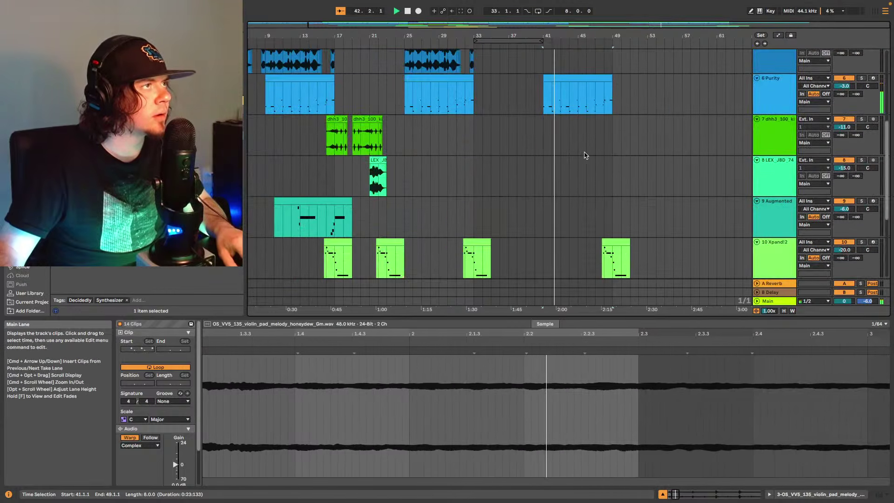
scroll(581, 159, up, 3)
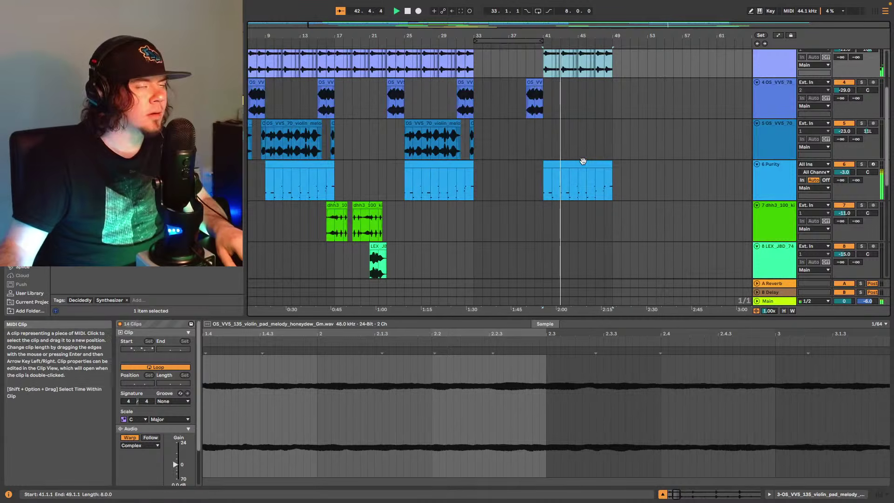
scroll(596, 158, up, 2)
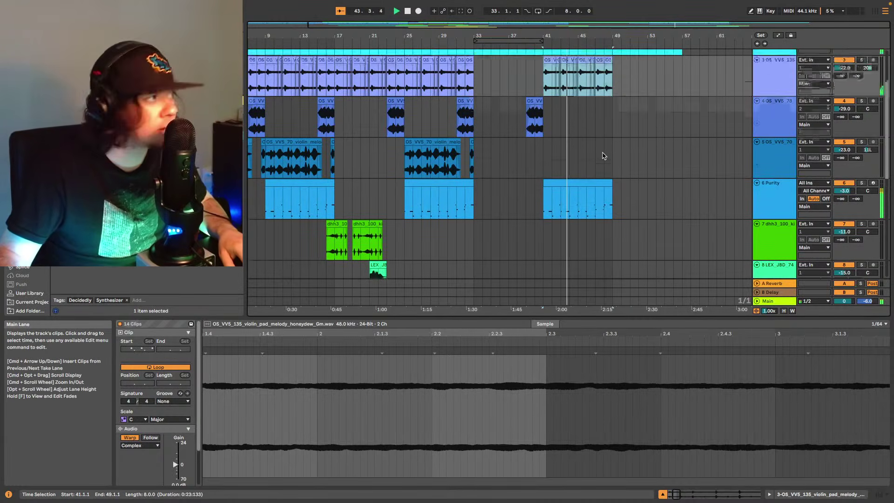
scroll(607, 146, up, 2)
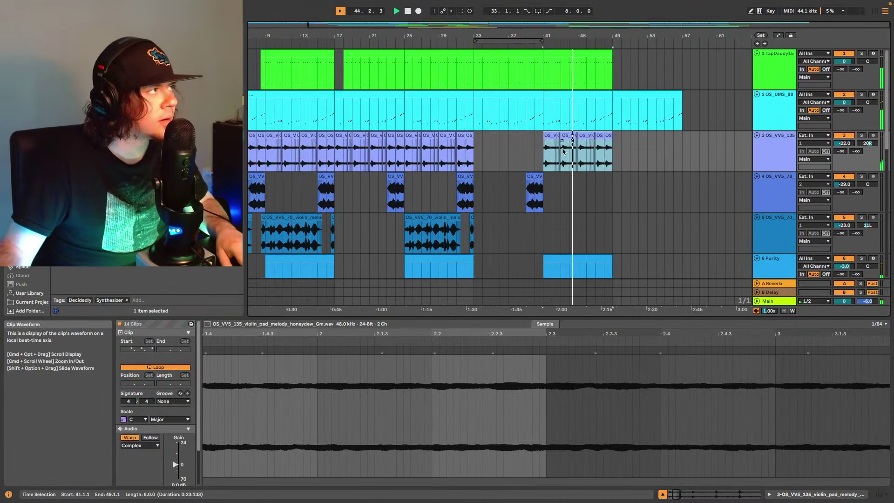
click(587, 146)
shift+click(612, 146)
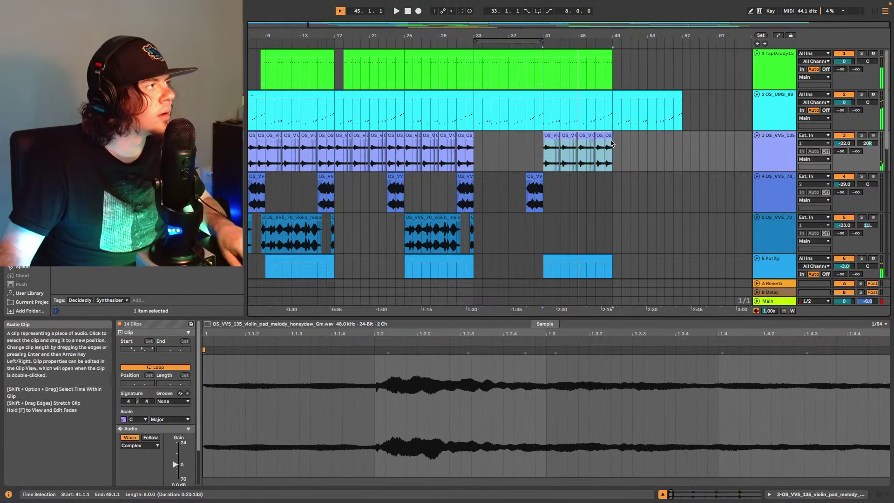
key(super+d)
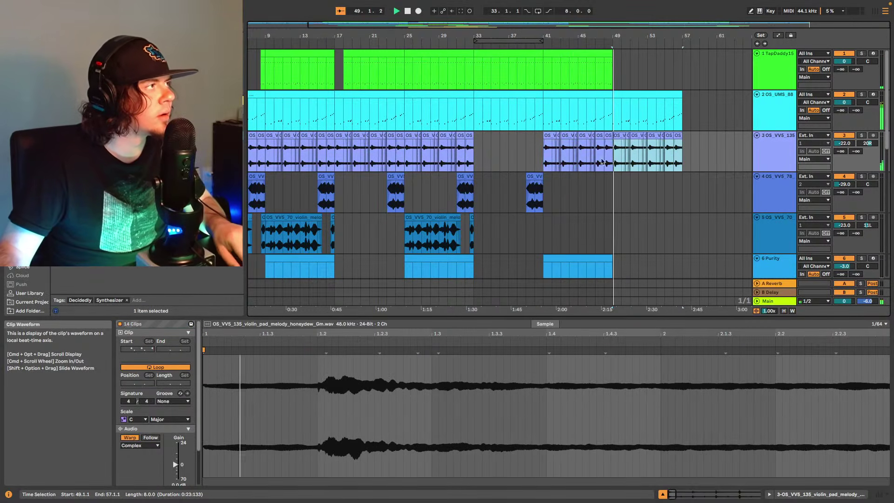
click(541, 162)
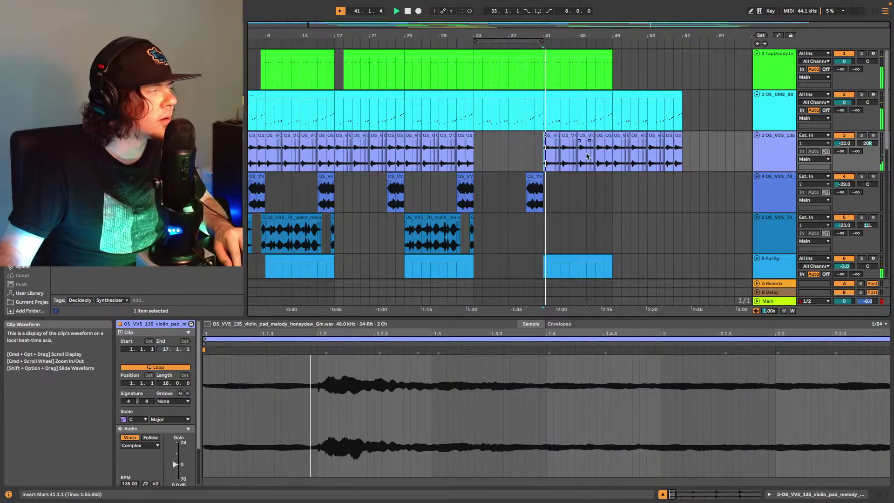
- Copy the OS_VVS_78 violin chords clip from bar 39 and paste it at bar 47
click(535, 190)
key(super+c)
click(599, 190)
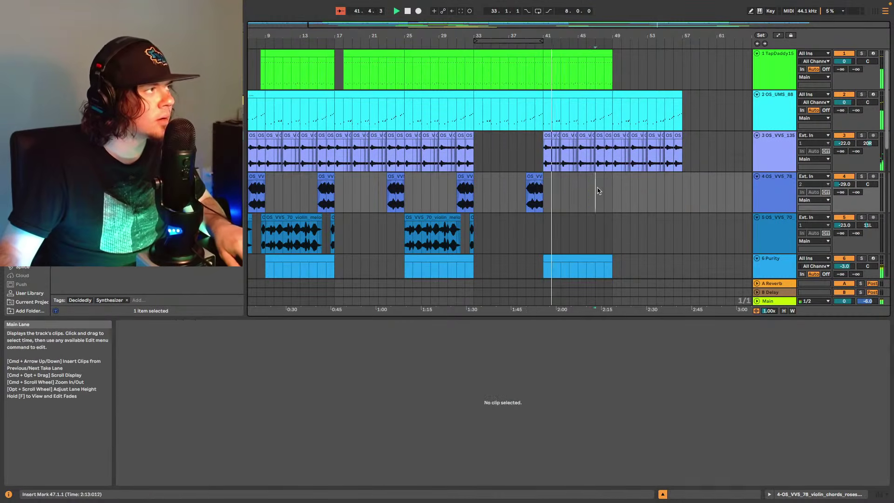
key(super+v)
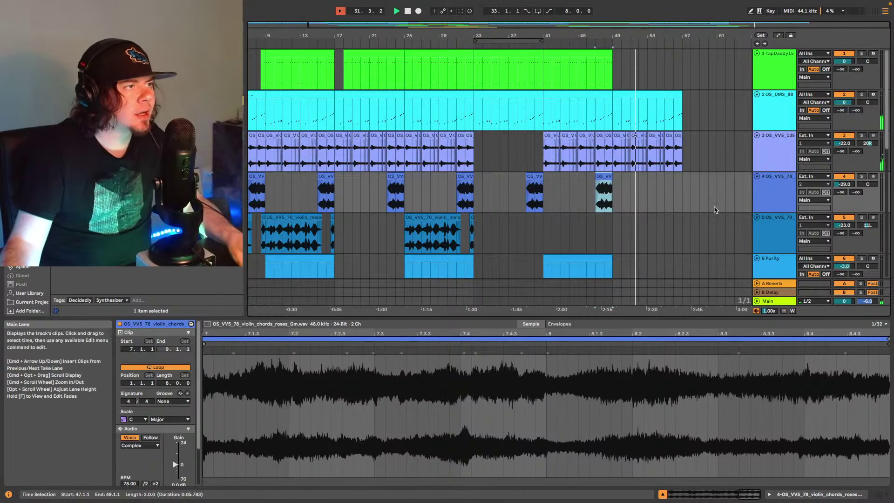
- Show the Main track's volume automation and draw a fade-out from 0.0 dB at bar 53 down to silence at bar 57
scroll(714, 208, down, 1)
right_click(844, 300)
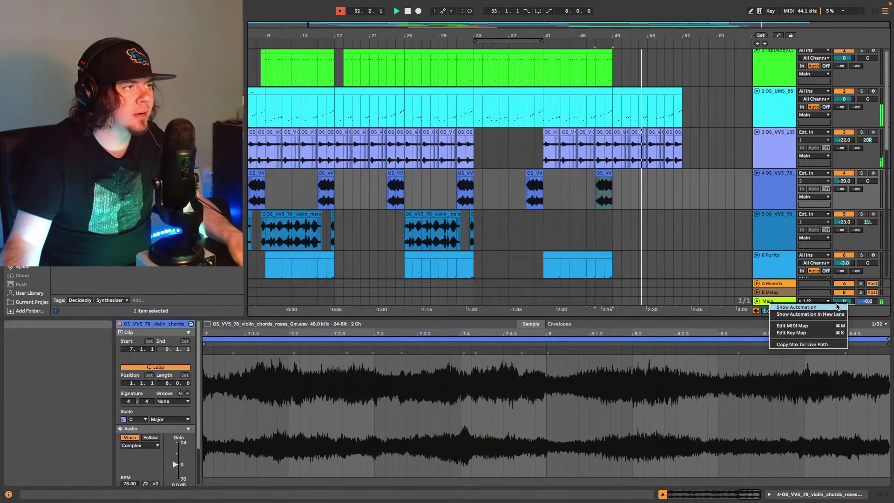
click(810, 306)
click(650, 271)
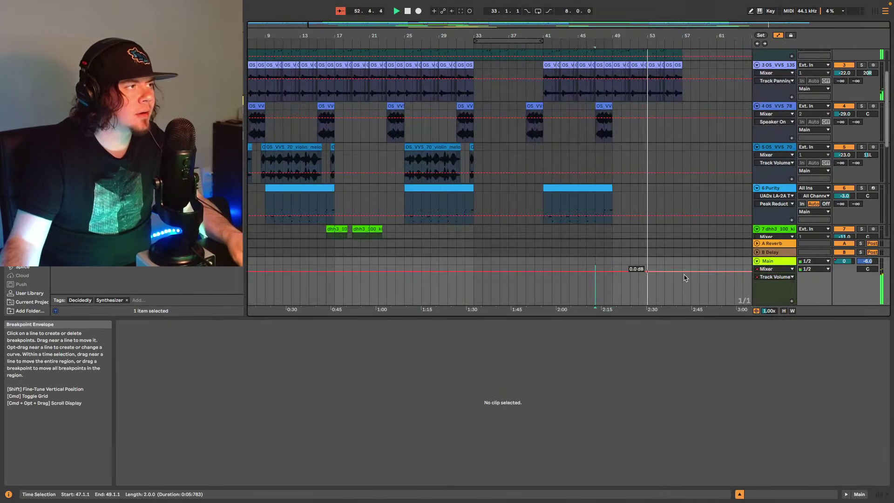
drag(681, 271, 681, 305)
- Copy the OS_VVS_78 violin chords clip from bar 47 to bar 55, listen through the fade-out and stop playback
scroll(686, 202, up, 5)
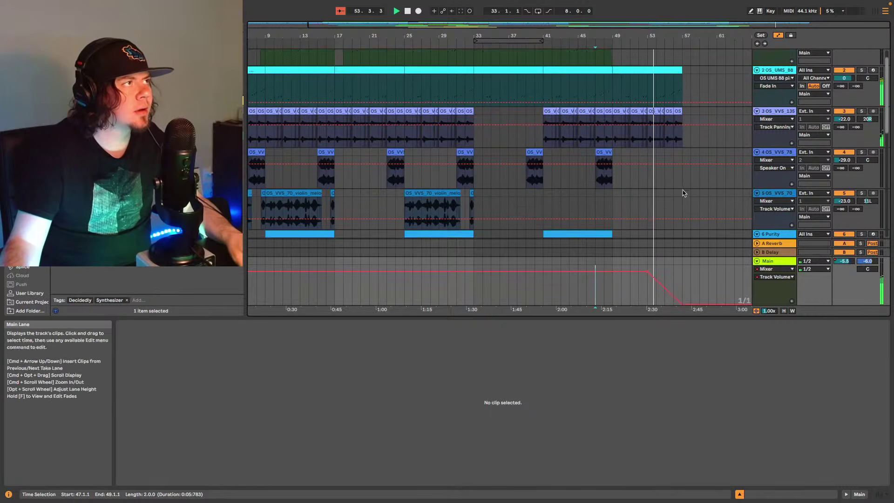
drag(604, 175, 672, 176)
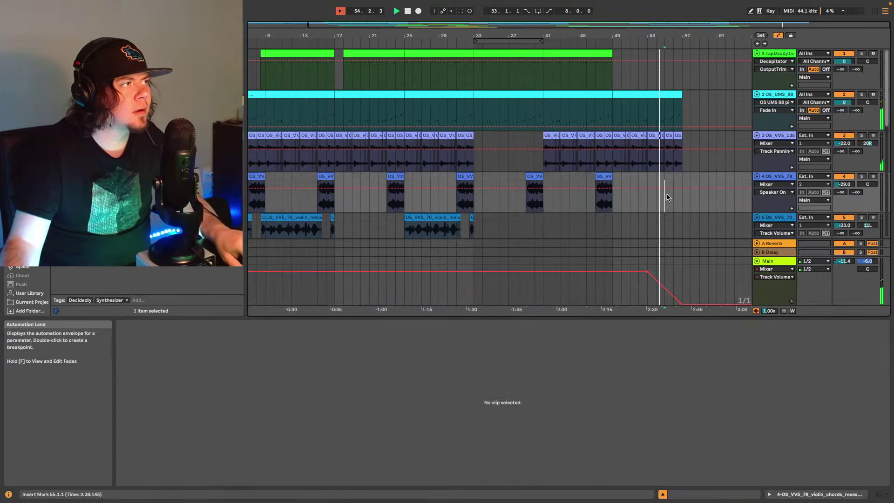
scroll(666, 203, down, 4)
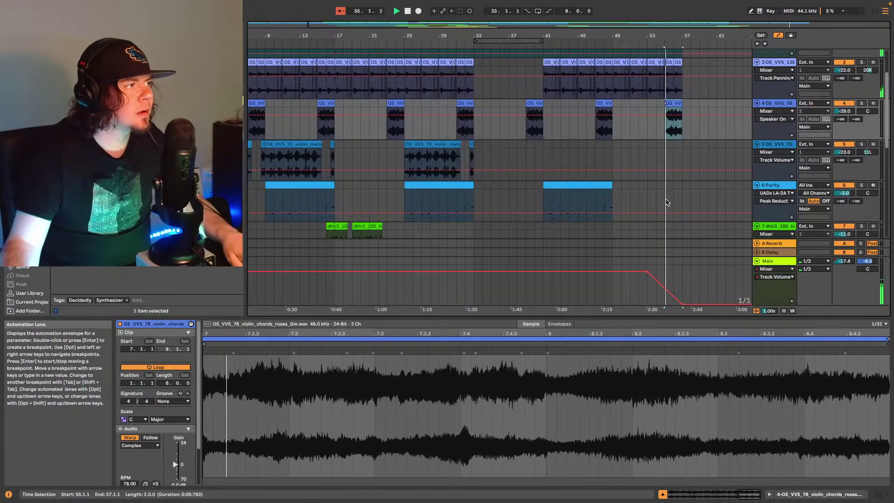
scroll(663, 195, down, 2)
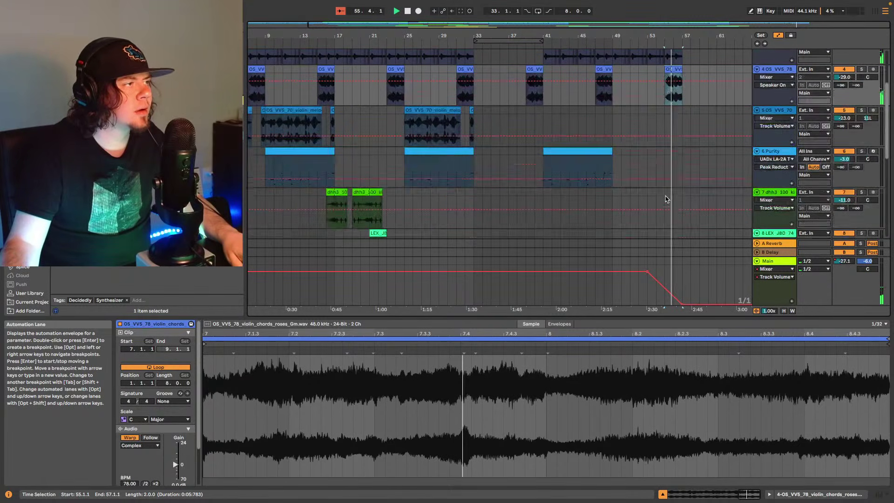
scroll(659, 189, up, 6)
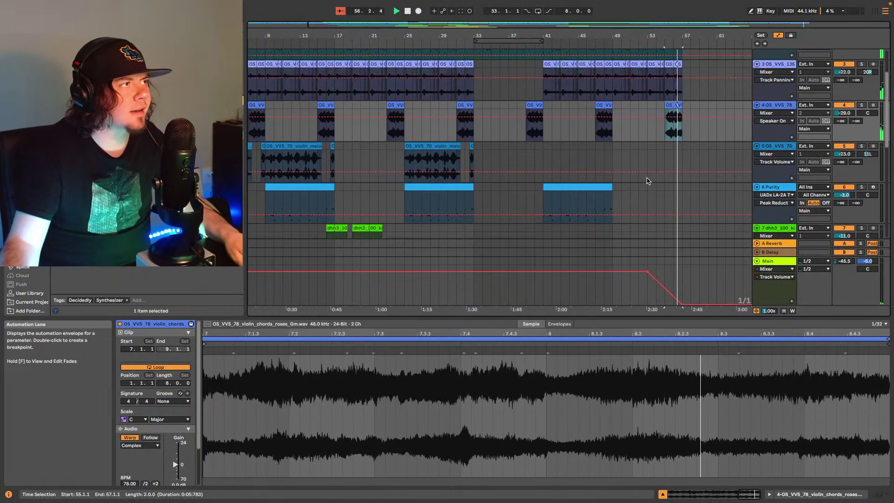
key(space)
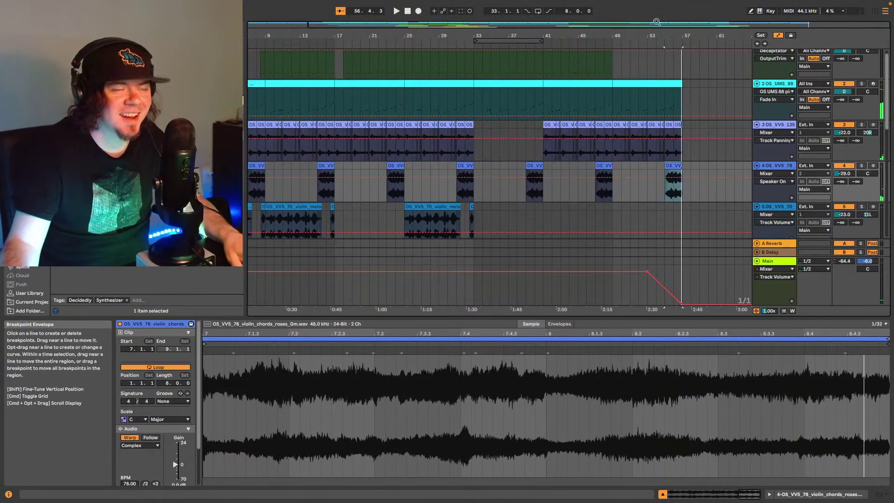
- Return to bar 1 and play the full arrangement from the start
key(Home)
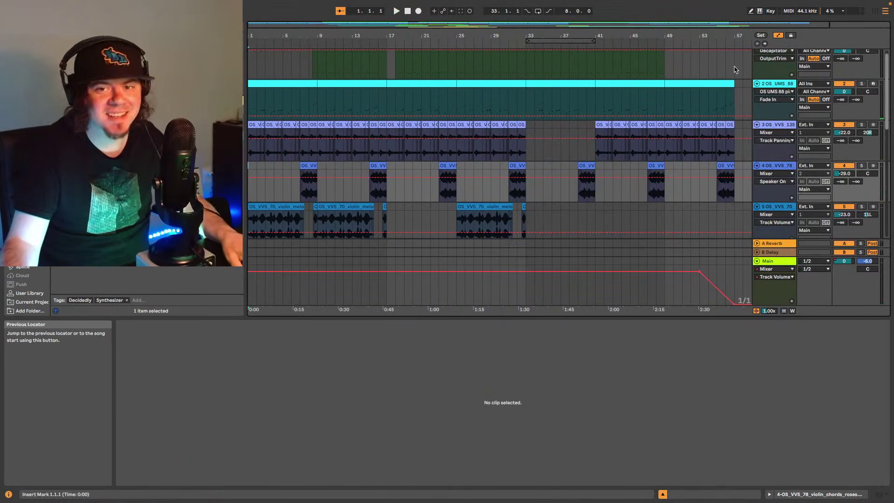
scroll(465, 100, down, 1)
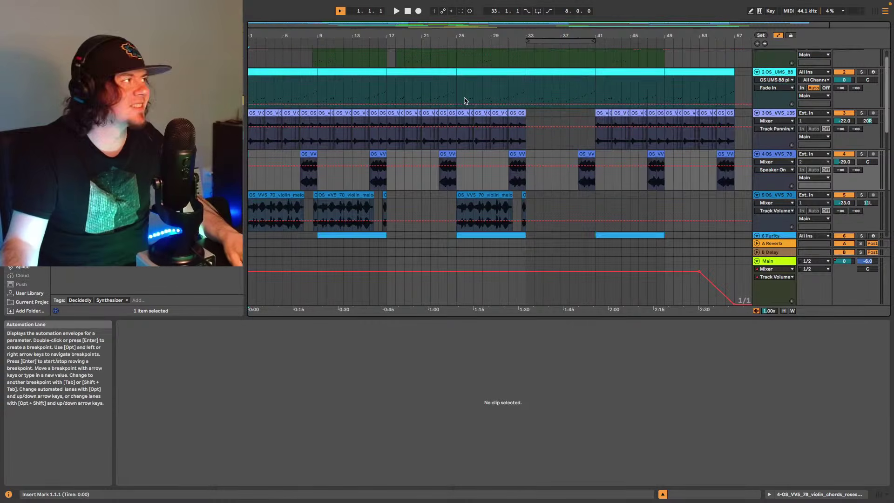
scroll(489, 107, up, 1)
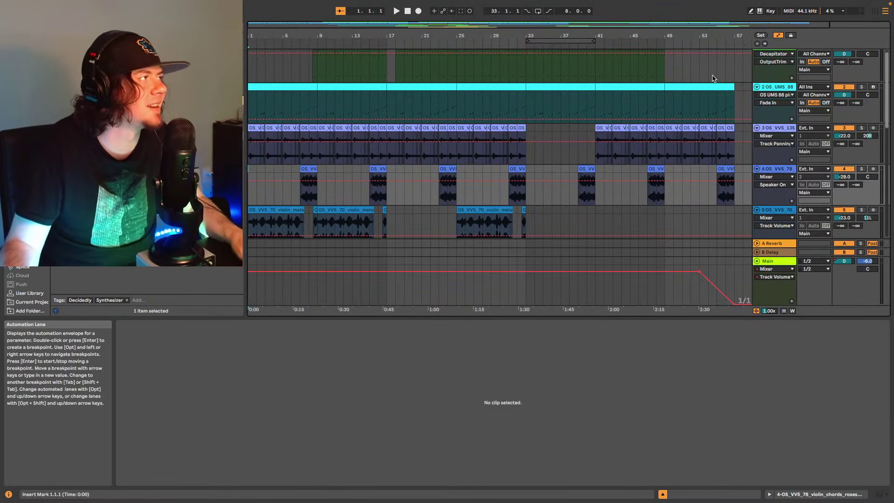
key(space)
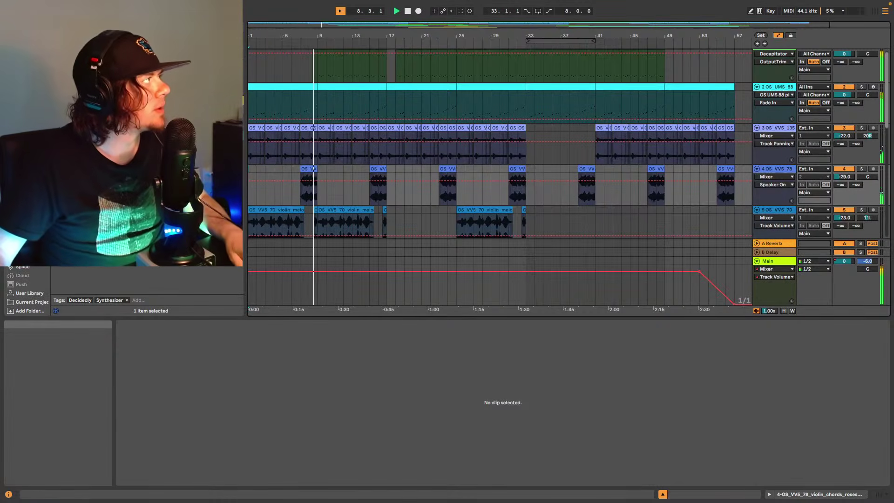
- Check the recent sets for song numbering, save the live set as Song1139 in Song13 Project, and stop playback past the fade-out
click(70, 5)
mouse_move(116, 36)
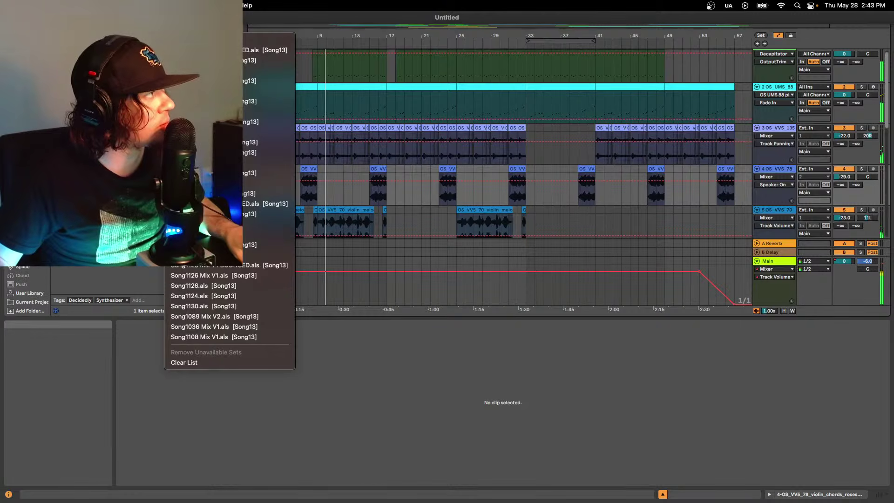
key(Escape)
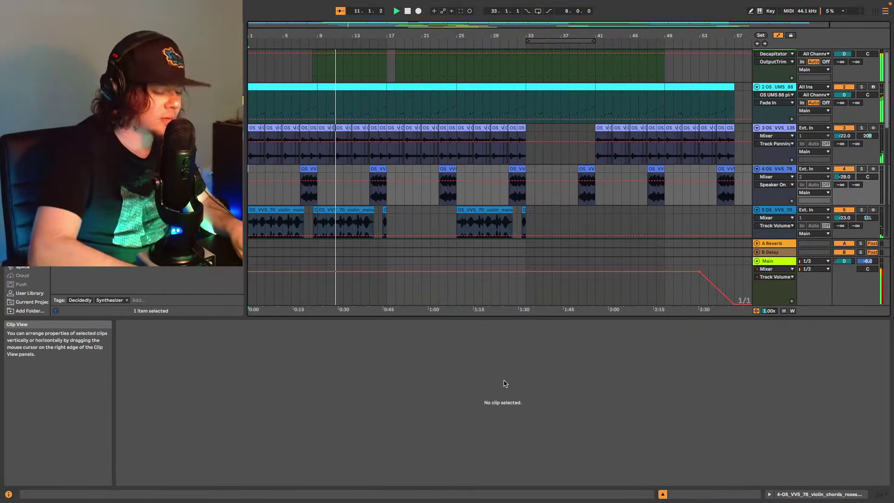
key(super+s)
text(Song)
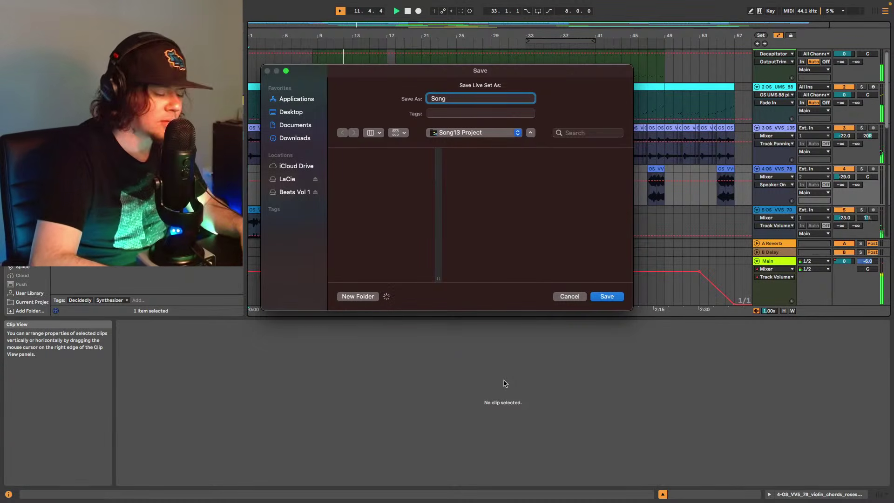
text(11)
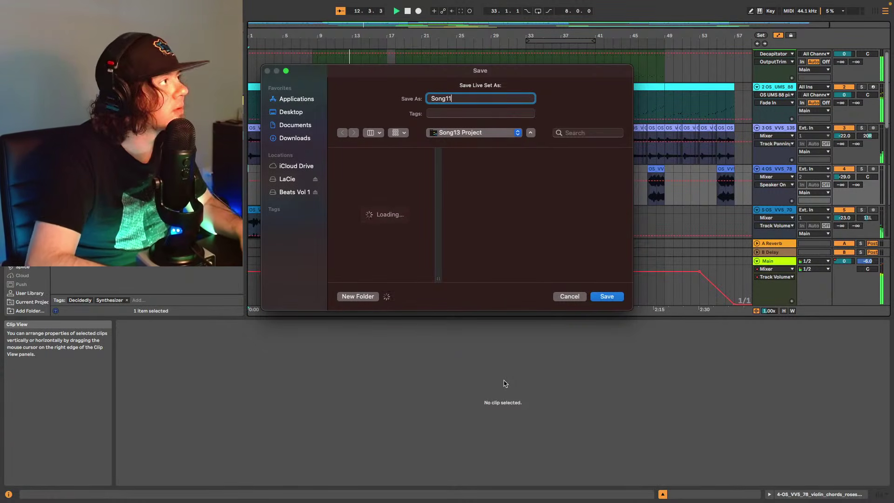
text(30)
key(BackSpace)
text(9)
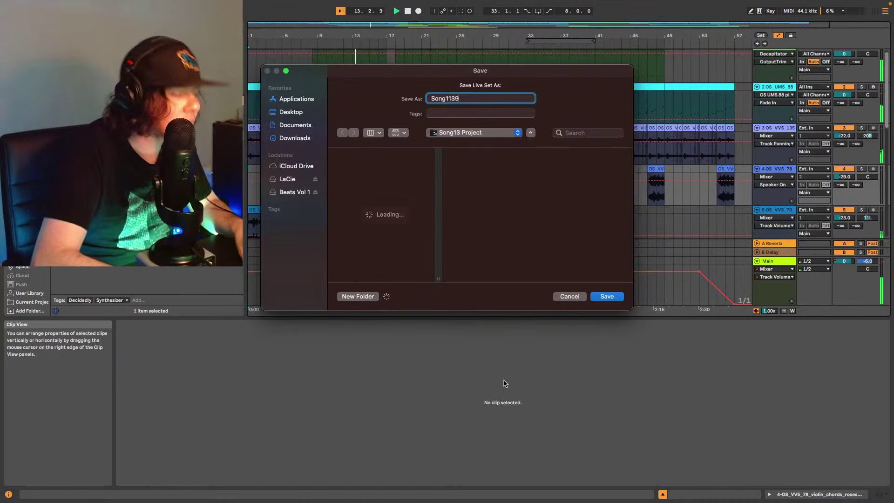
click(606, 296)
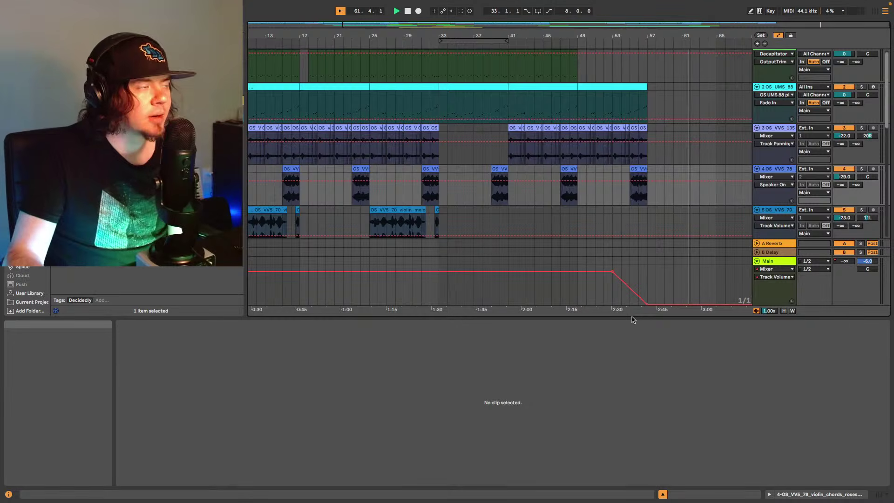
key(space)
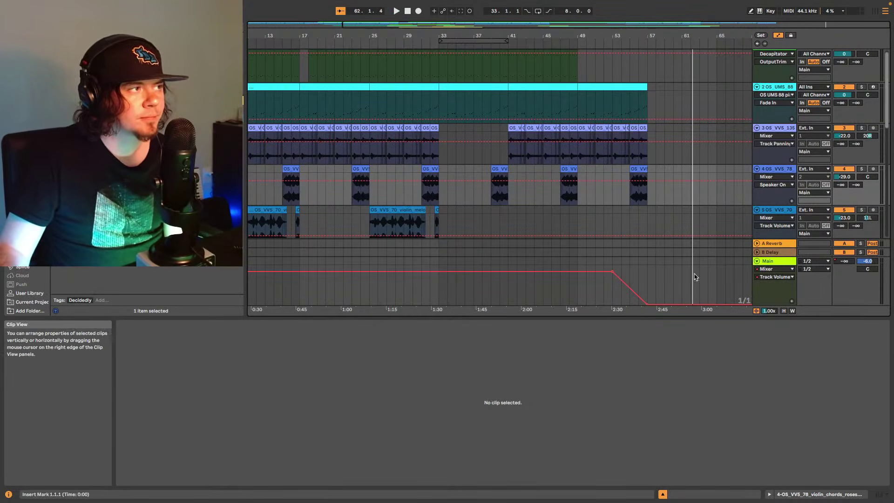
- Look over all tracks of the finished Song1139 arrangement and create a new live set
scroll(719, 145, down, 1)
scroll(712, 147, down, 10)
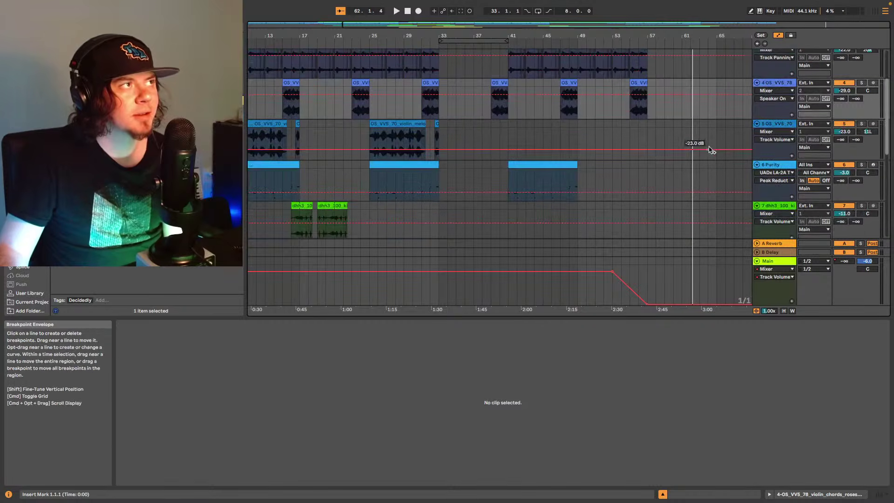
scroll(612, 148, up, 3)
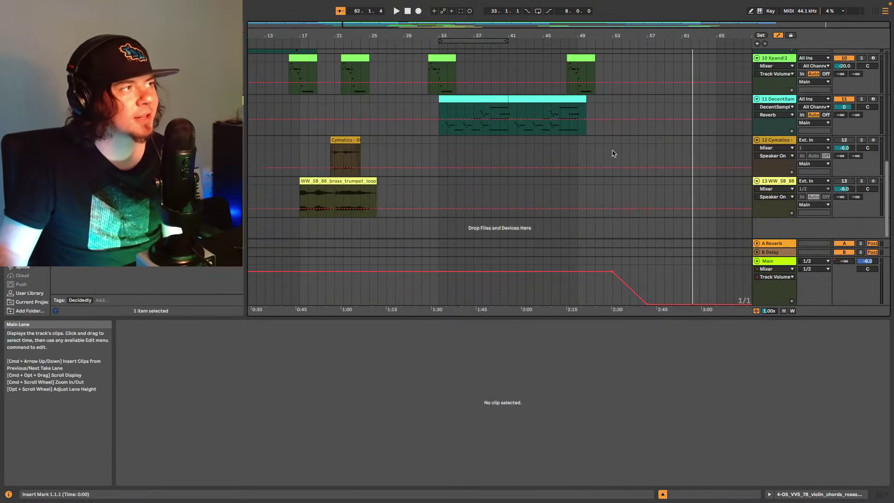
scroll(722, 150, up, 5)
scroll(722, 149, up, 5)
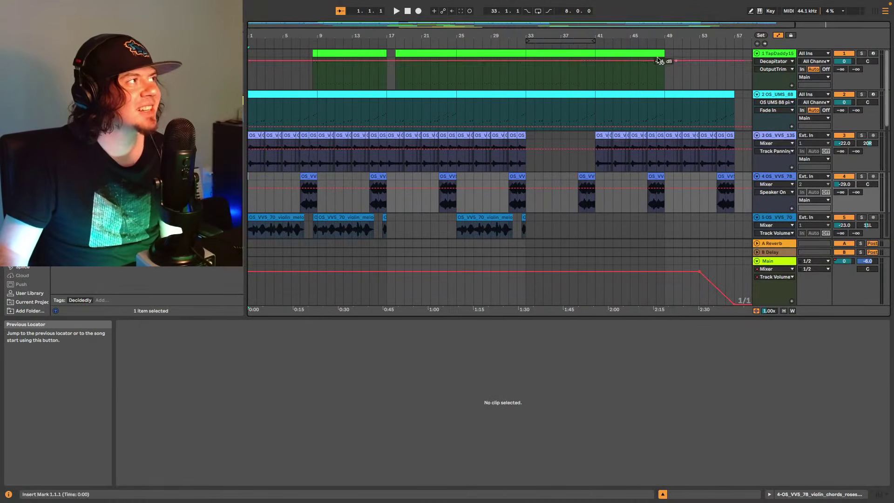
scroll(757, 45, left, 5)
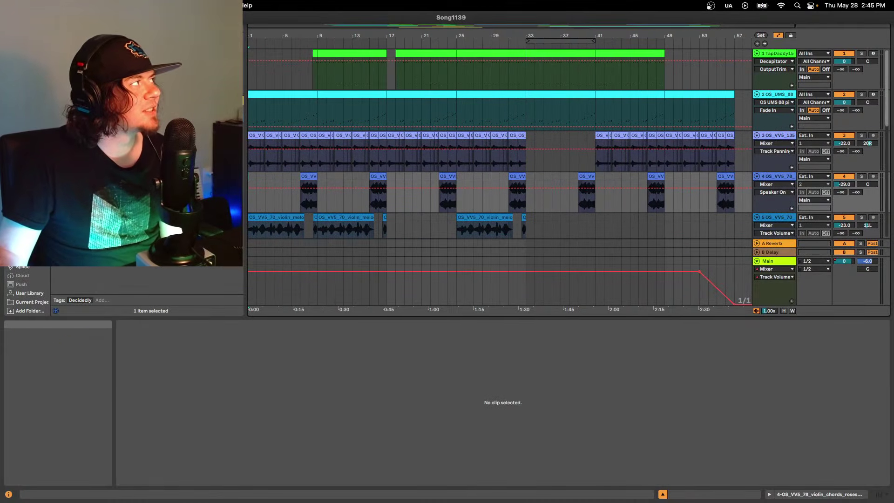
key(super+n)
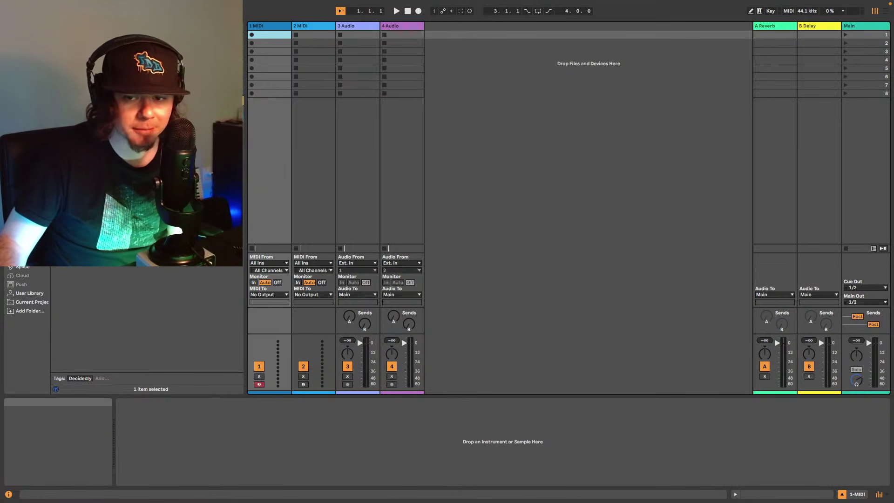
- Switch to Spotify, browse the TapDaddy releases, and play the single Rose Bouquet, pausing it before the end
key(super+Tab)
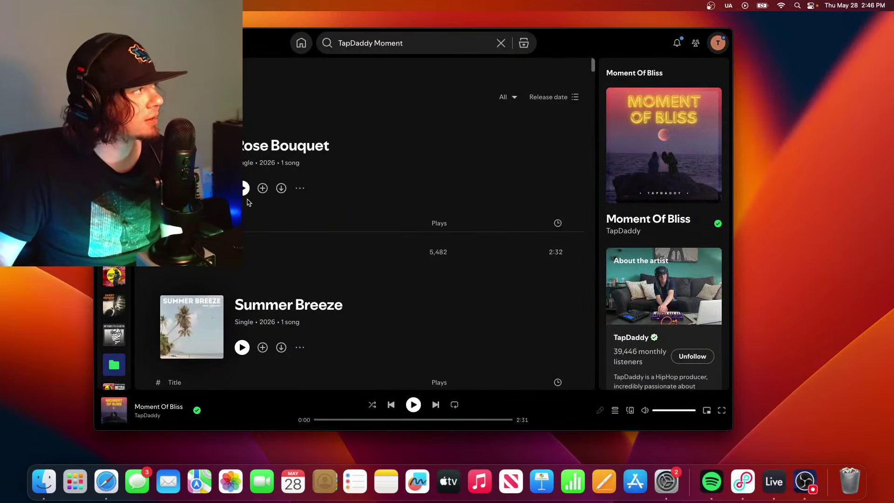
scroll(266, 221, down, 10)
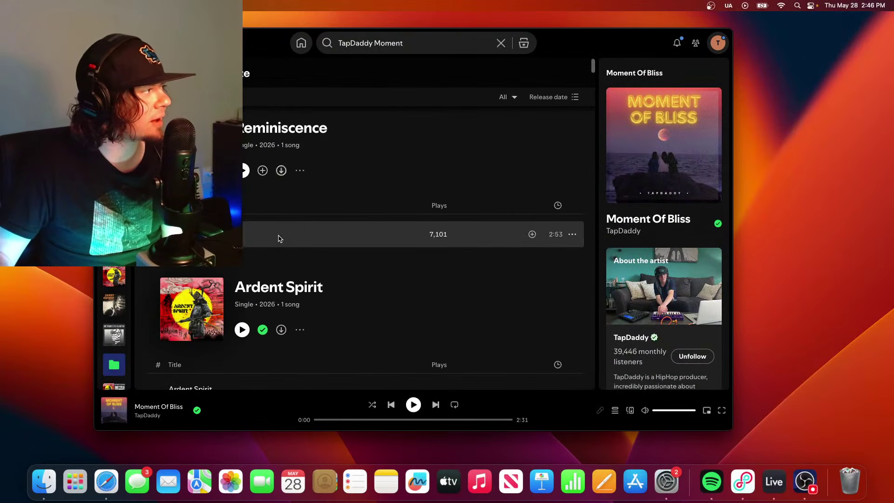
scroll(280, 231, up, 7)
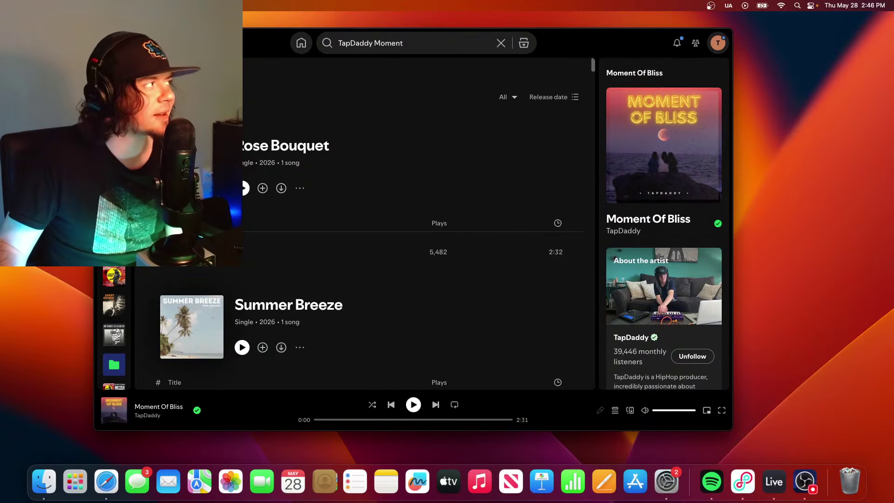
click(243, 186)
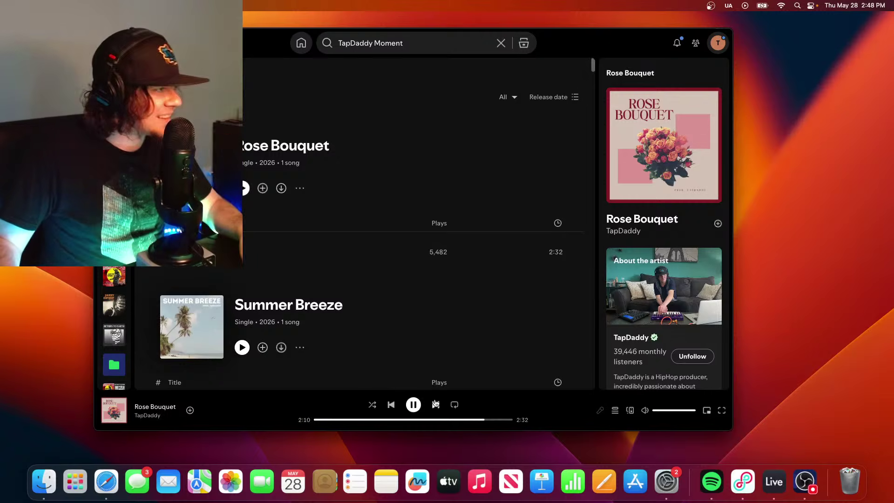
click(413, 404)
- Return to Ableton Live, browse the Splice sample categories and show the empty set in Arrangement View
click(773, 482)
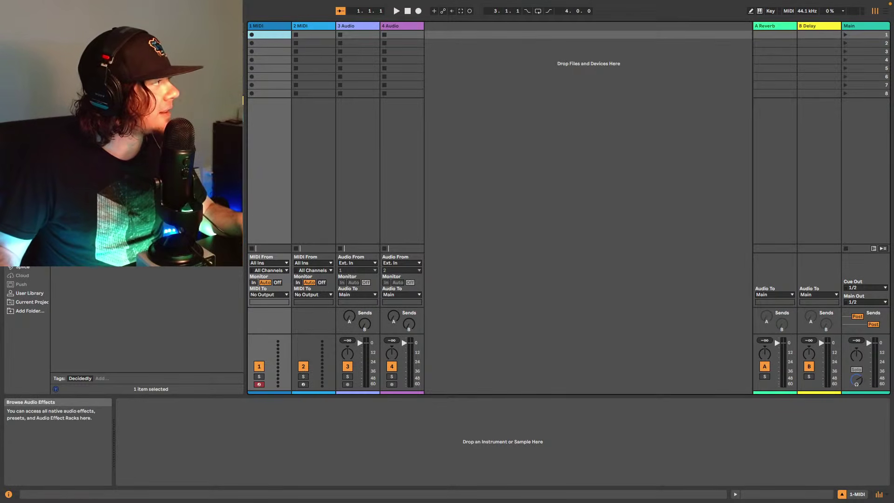
click(21, 269)
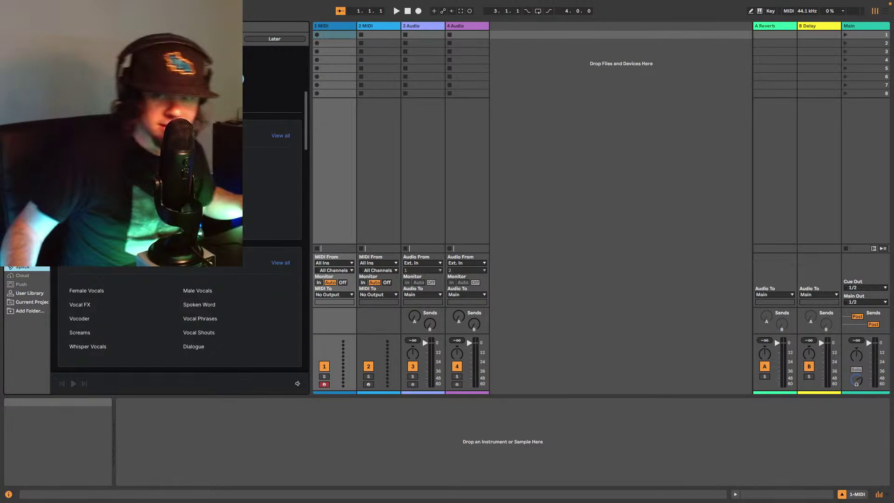
scroll(230, 300, down, 10)
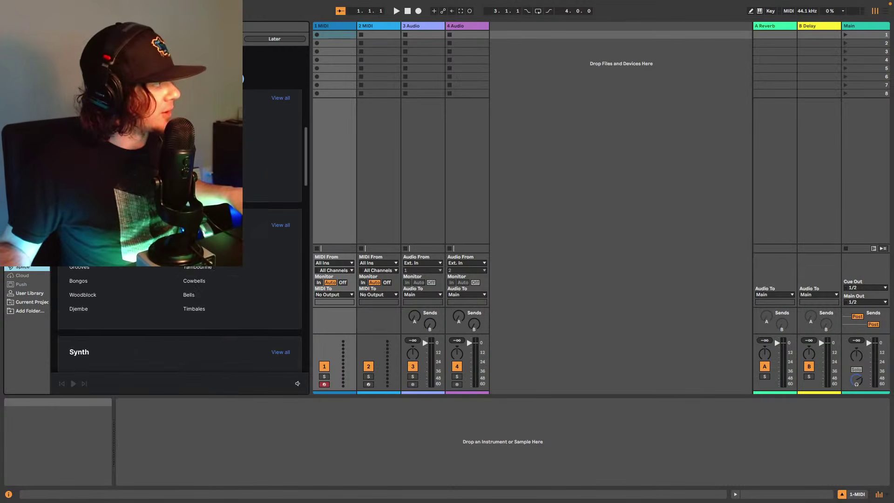
scroll(247, 270, up, 8)
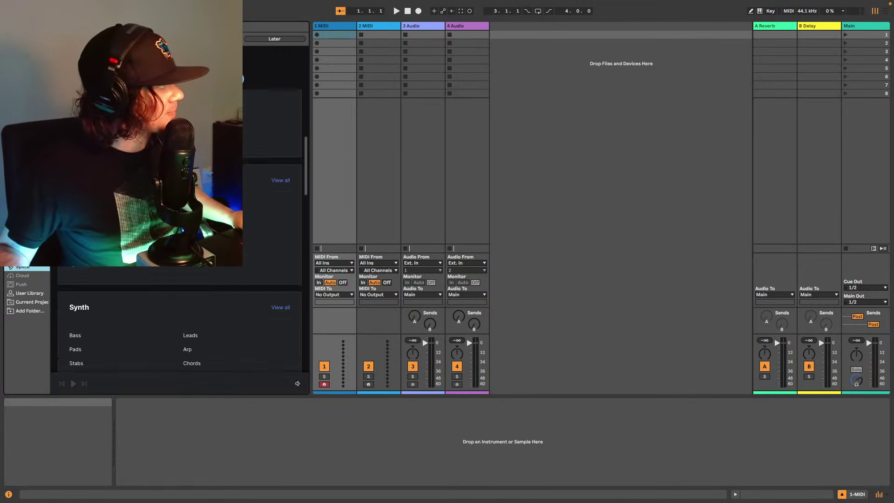
click(874, 12)
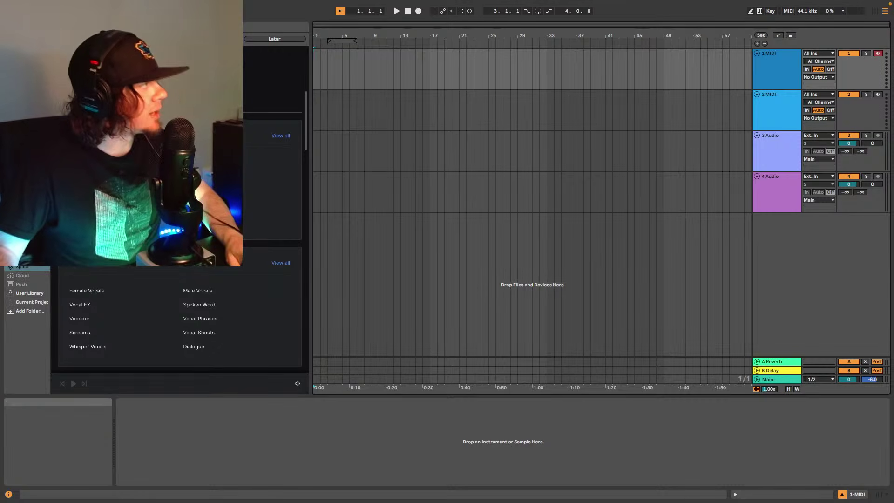
- Find the TapDaddy150 BoomBap drum kit among the TapDaddy kits and load it onto the first MIDI track
click(24, 202)
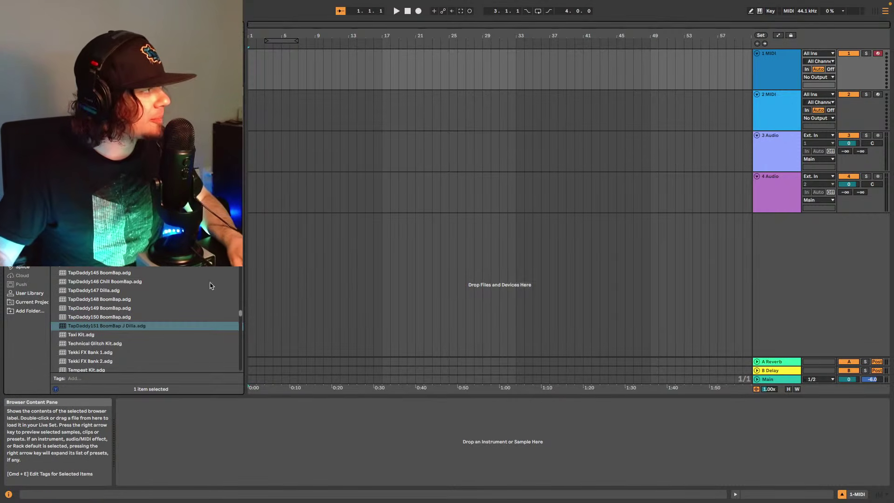
scroll(215, 284, down, 2)
scroll(216, 286, up, 1)
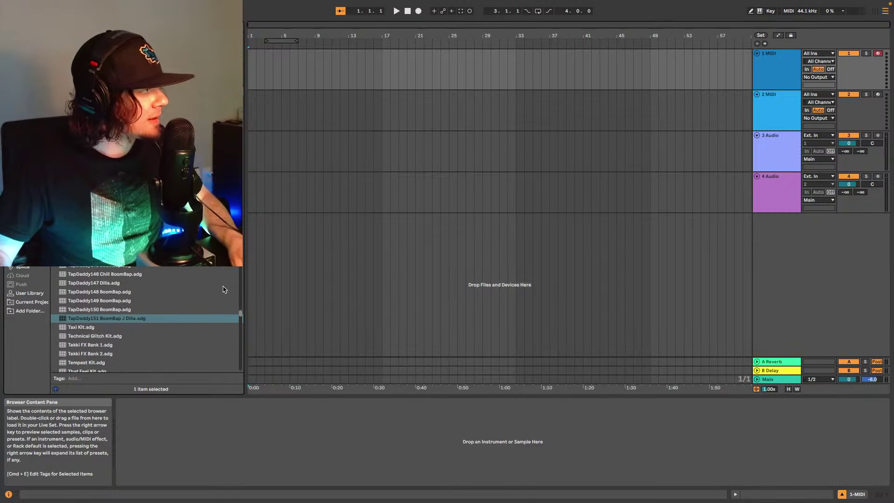
scroll(222, 286, up, 5)
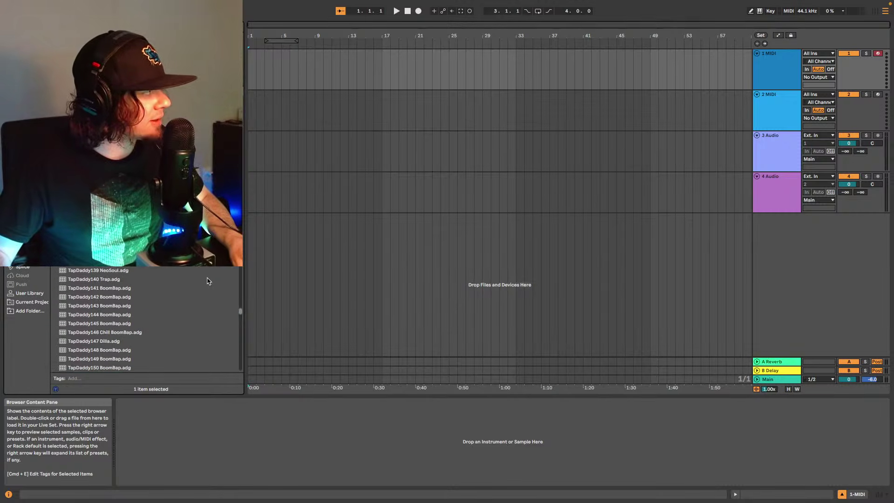
scroll(209, 284, down, 2)
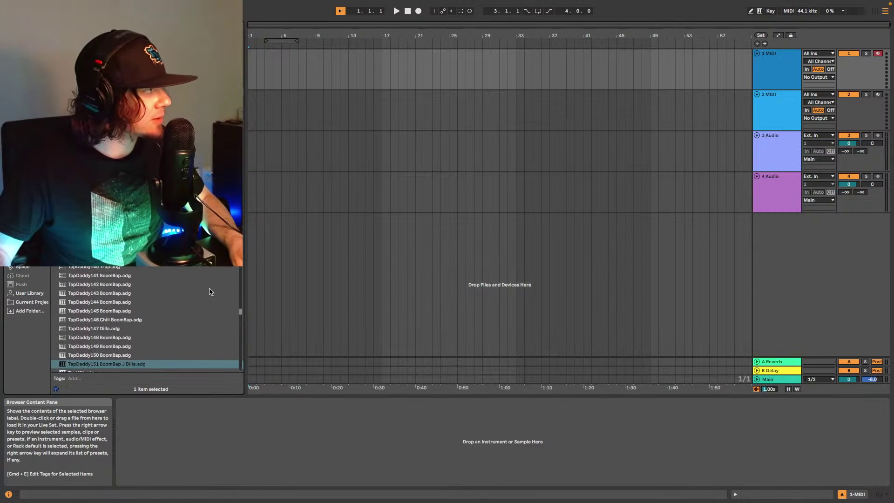
scroll(210, 296, down, 1)
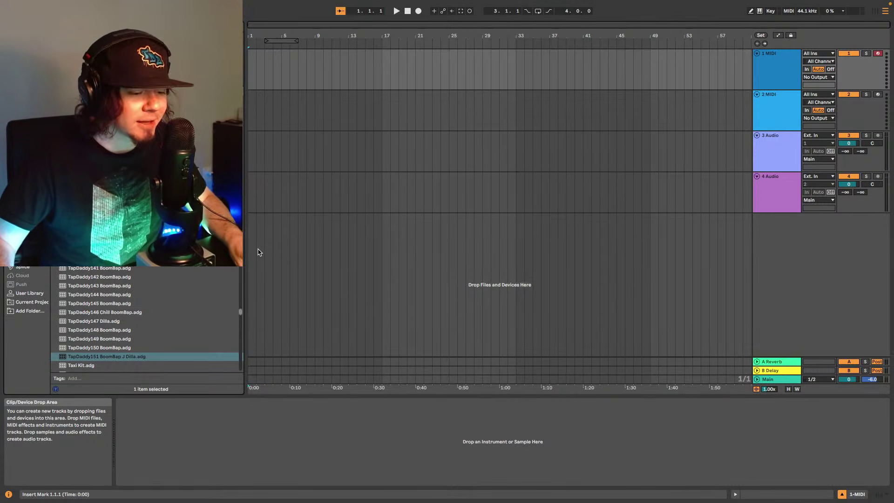
scroll(221, 267, down, 1)
scroll(153, 293, down, 2)
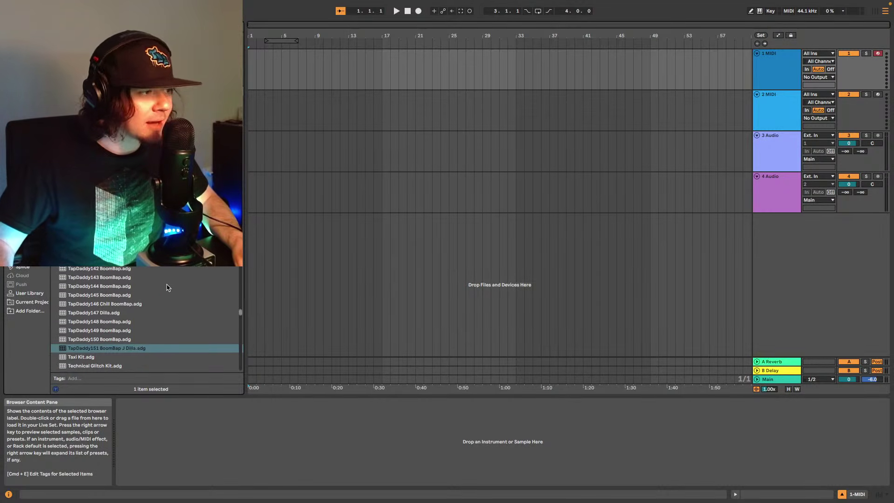
double_click(112, 339)
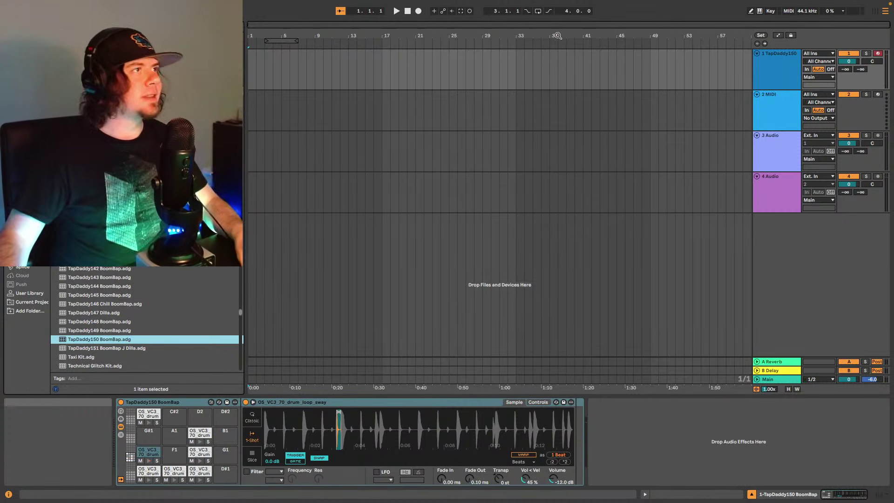
- Capture the drum pattern just played as an eight-bar MIDI clip on the TapDaddy150 track and stop playback
click(460, 12)
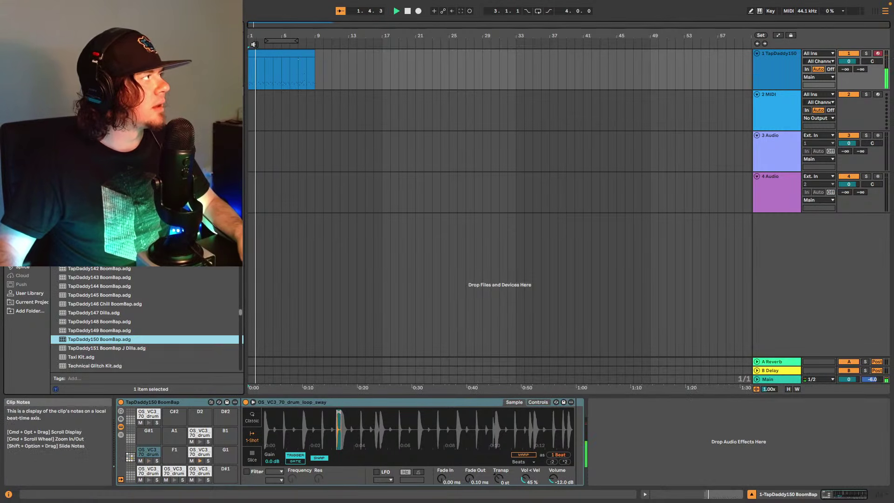
drag(322, 24, 256, 25)
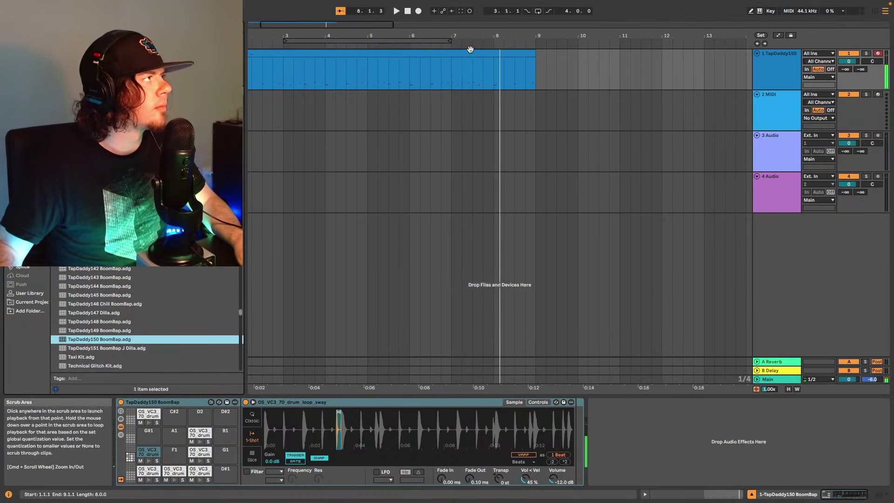
key(space)
- Shift the captured drum clip one bar later, extend its start to bar 1 and trim its end to bar 9
click(491, 55)
drag(491, 55, 510, 60)
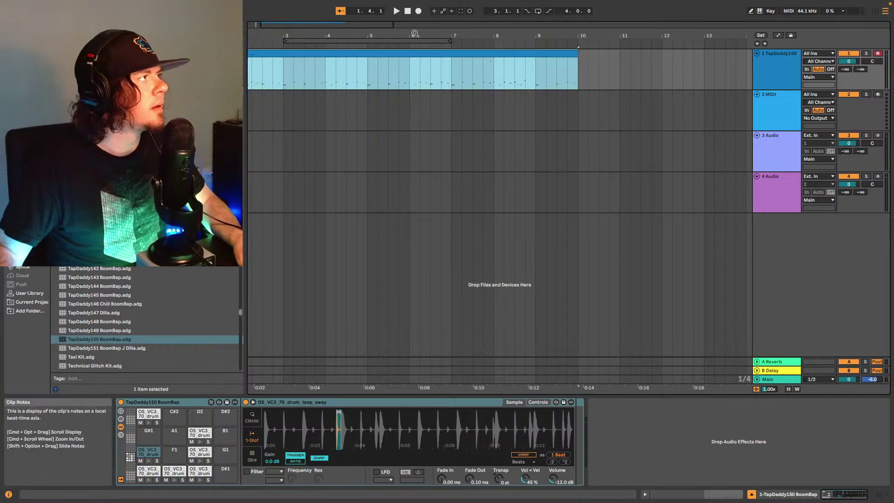
drag(404, 32, 410, 21)
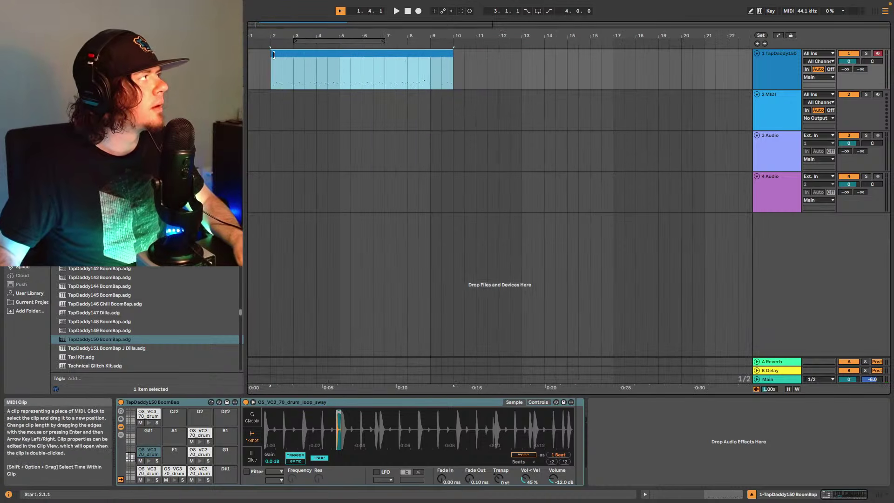
drag(273, 55, 248, 55)
key(space)
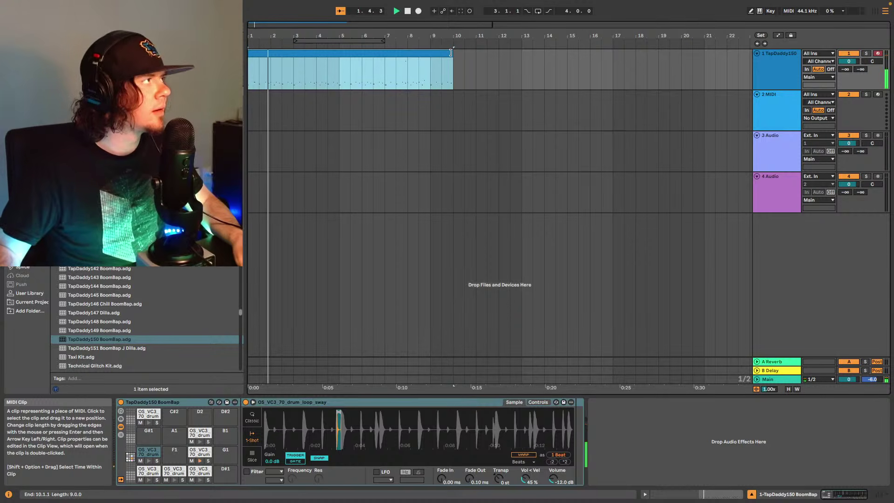
drag(450, 53, 431, 52)
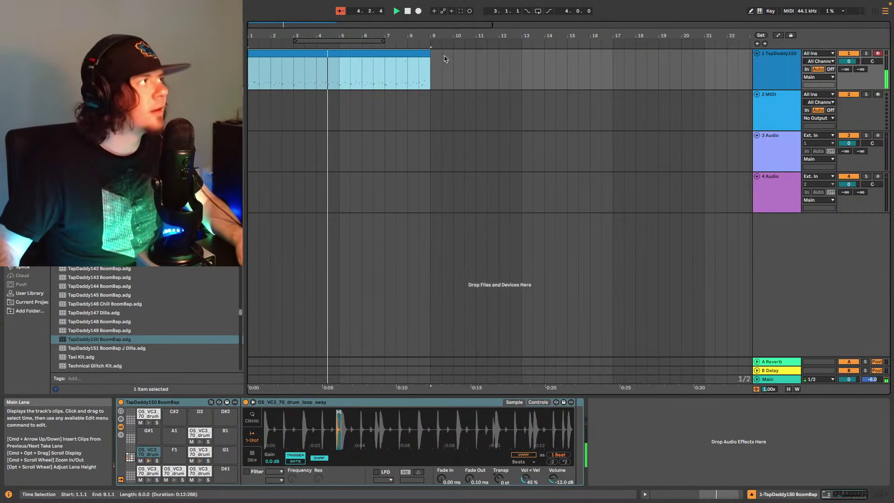
- Set the arrangement loop from bar 1 to bar 9, enable looping and play the drum pattern
drag(295, 40, 250, 41)
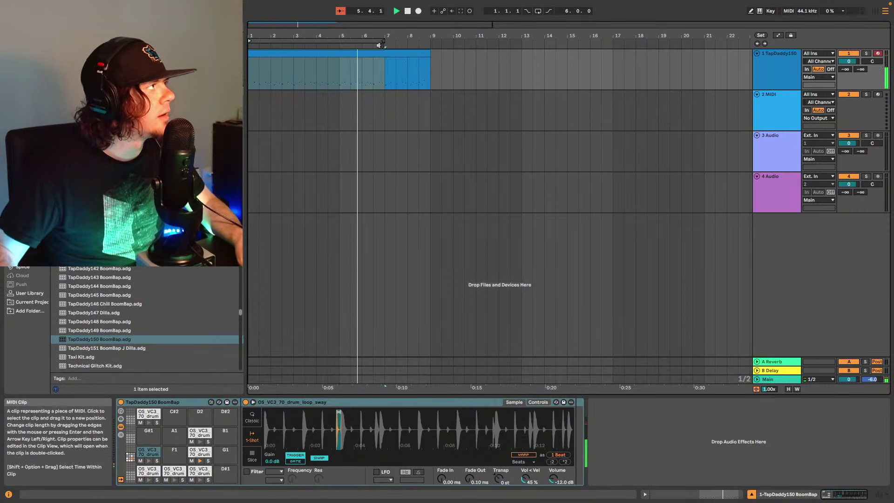
drag(382, 41, 430, 41)
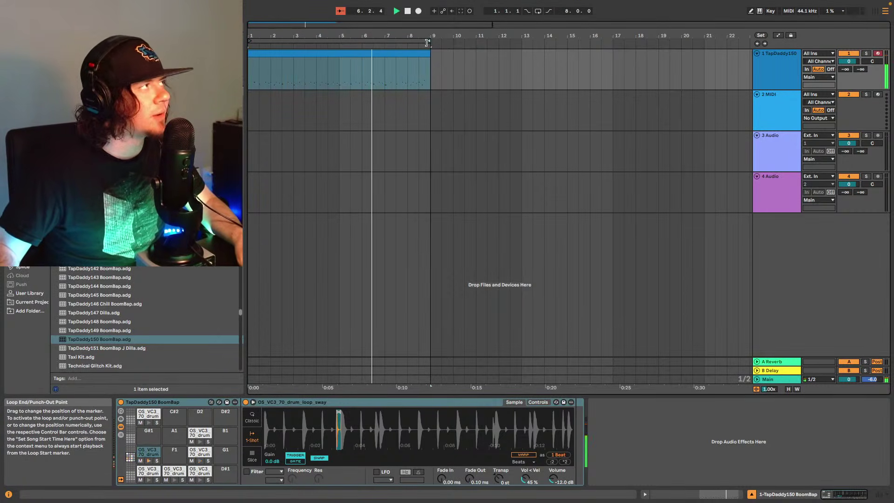
click(537, 11)
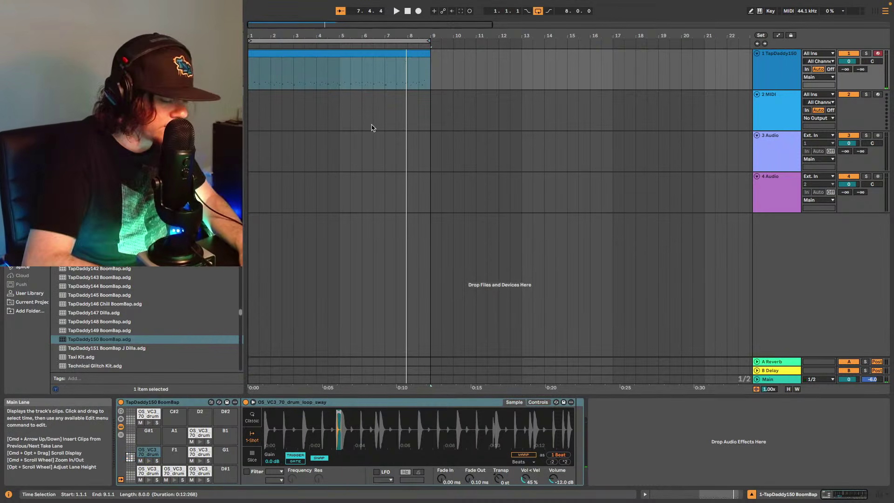
key(space)
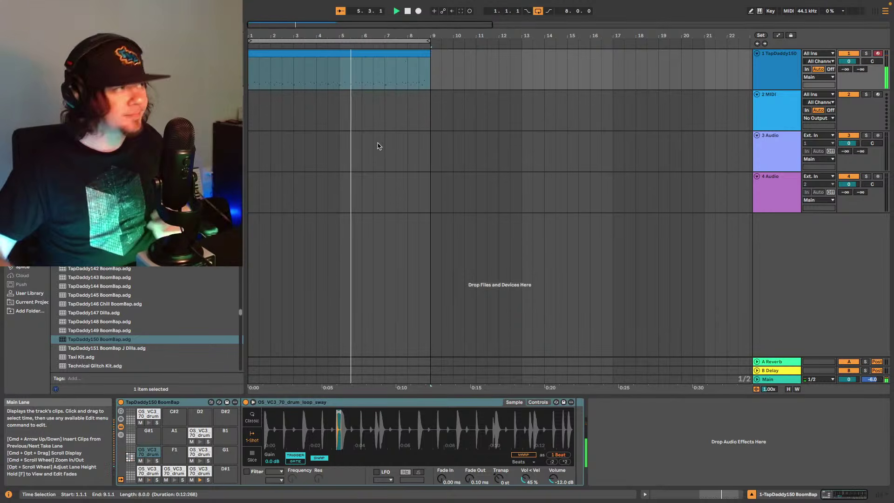
- Load the DecentSampler instrument onto the second MIDI track
click(775, 101)
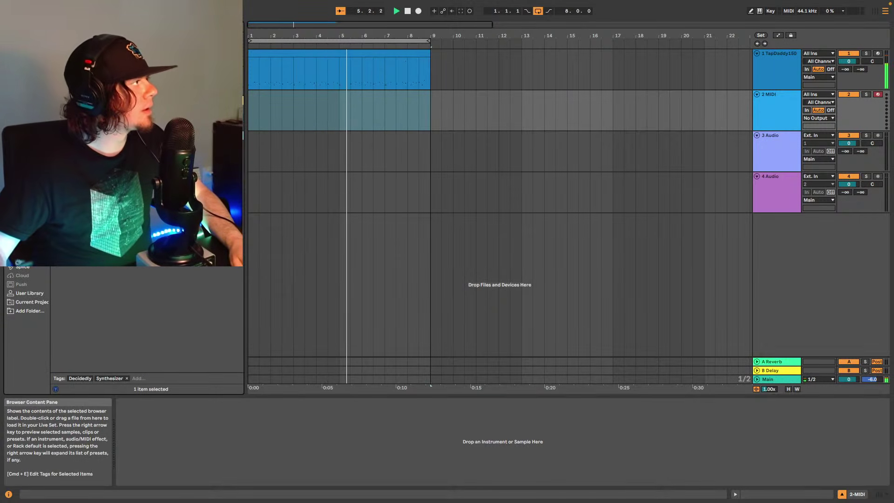
key(Return)
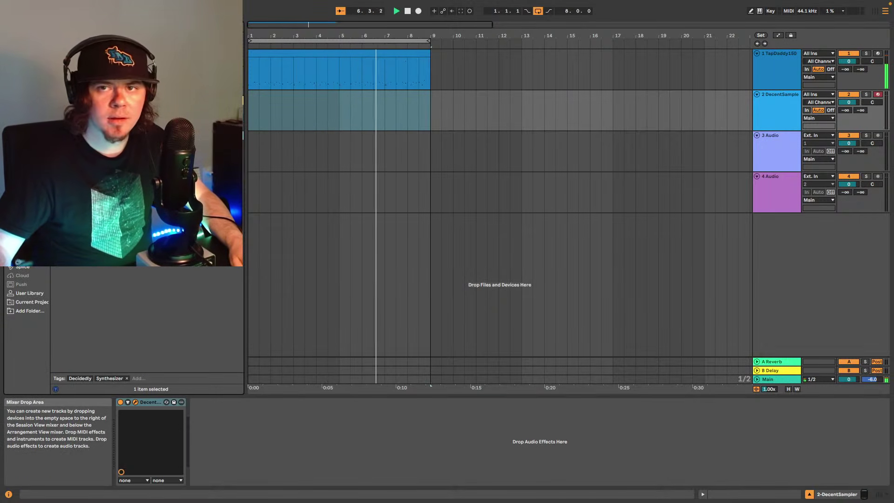
- Load the Piano - iPhone 16 preset from the Favorites presets in DecentSampler and close the plugin window
click(596, 123)
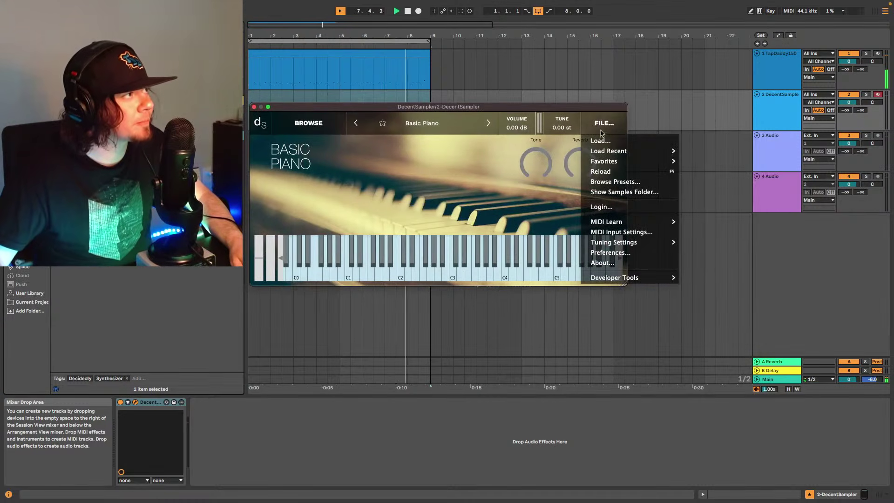
mouse_move(642, 151)
click(729, 161)
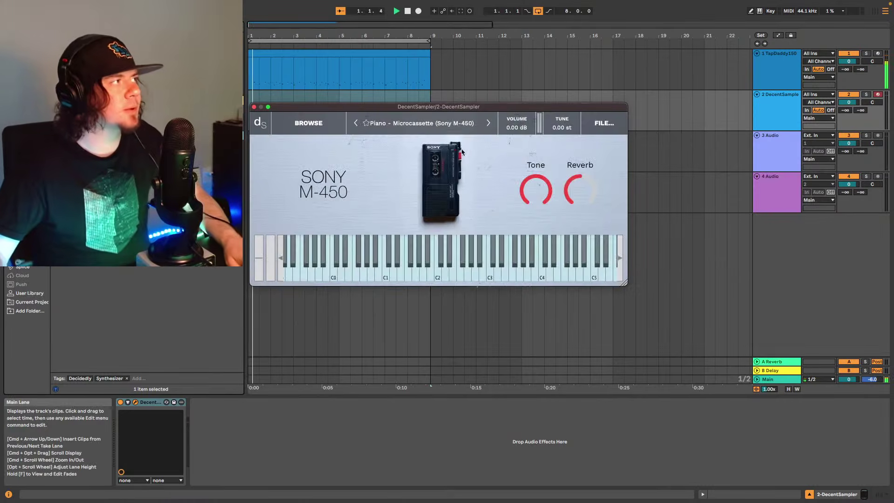
click(445, 123)
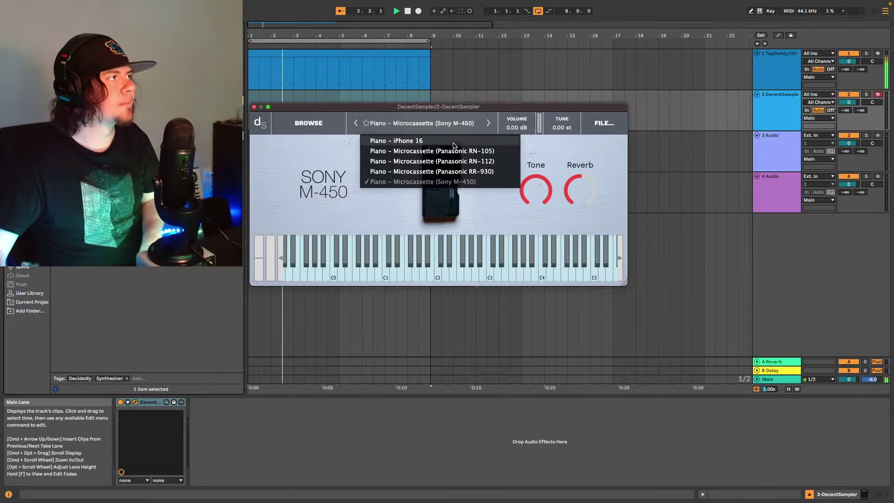
click(419, 141)
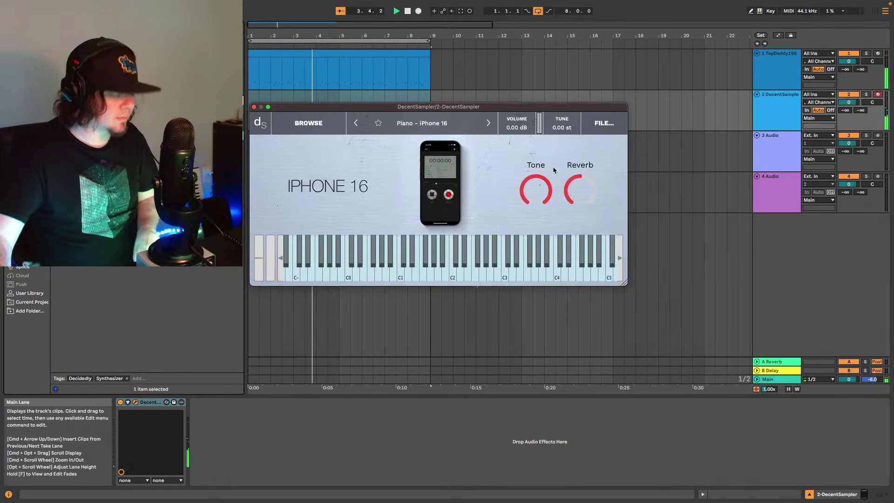
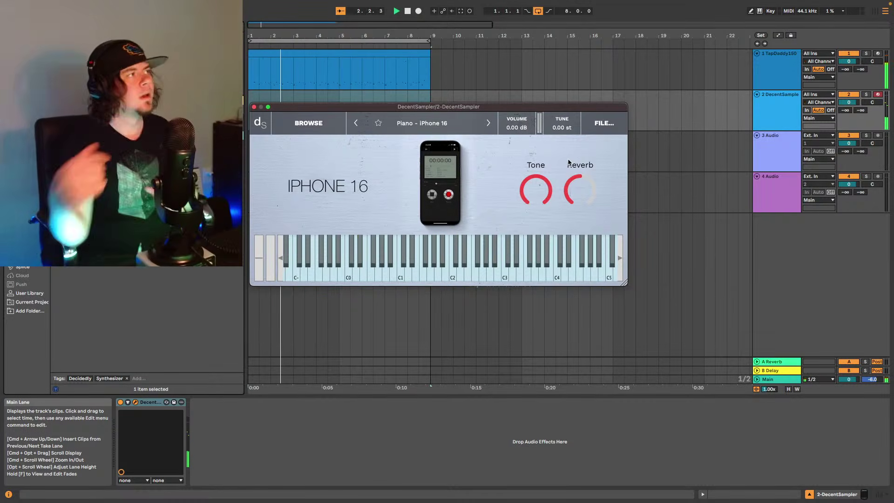
click(253, 106)
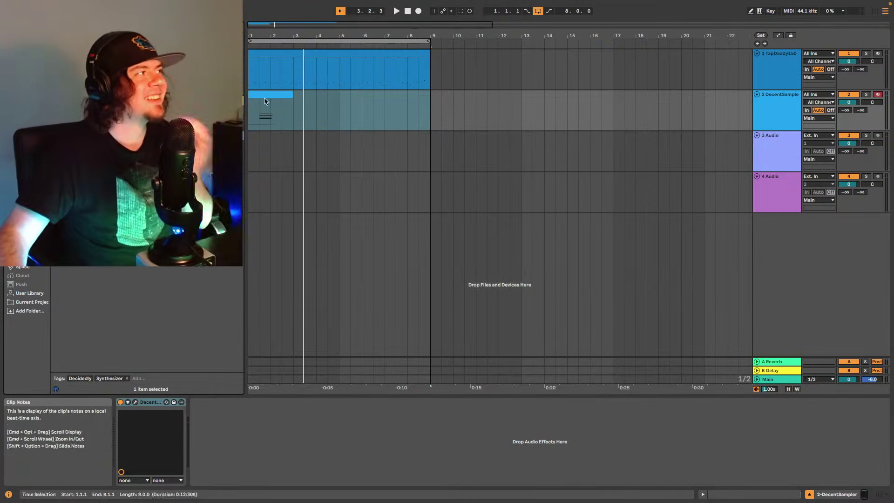
- Move the recorded piano clip to start at bar 9, and extend its beginning back to bar 1
drag(264, 98, 444, 112)
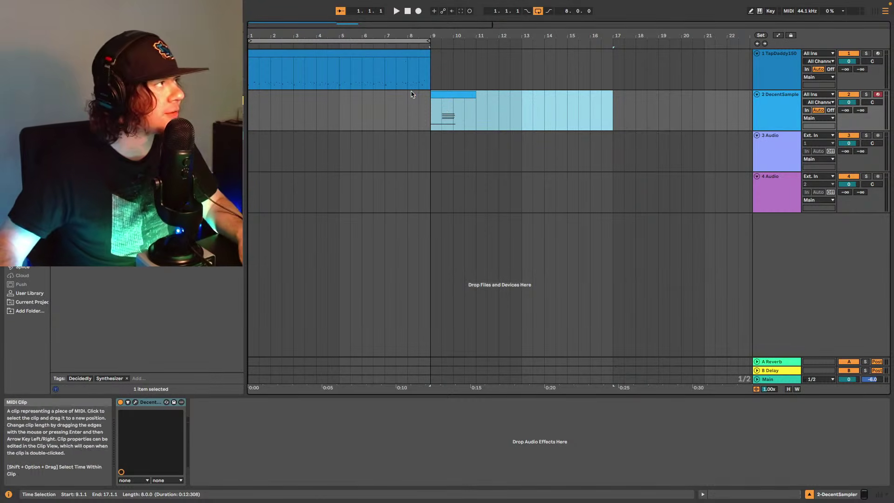
drag(431, 111, 242, 100)
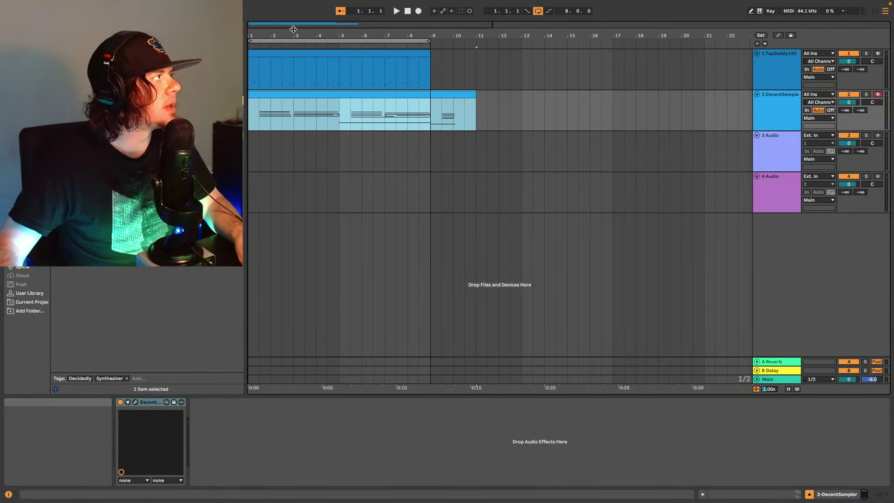
- Duplicate the eight-bar drum clip on the TapDaddy150 track three times so the drums run to bar 33
scroll(291, 42, down, 6)
click(295, 52)
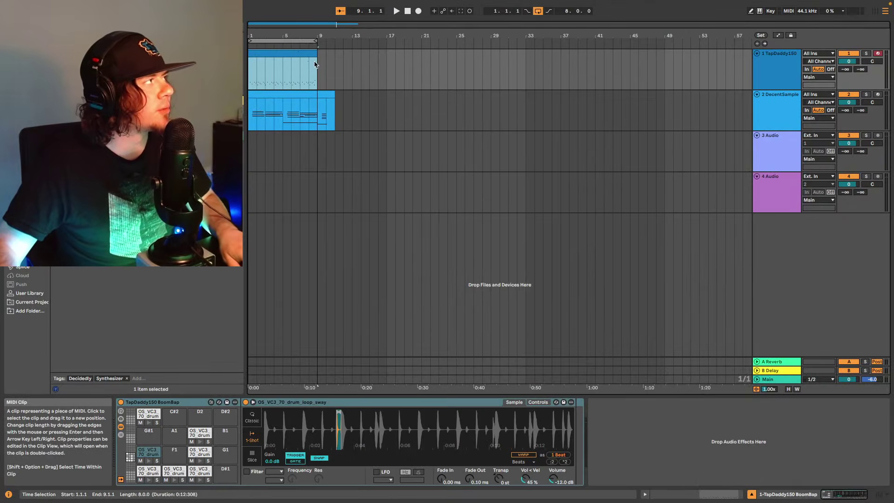
key(super+d)
click(389, 67)
key(super+d)
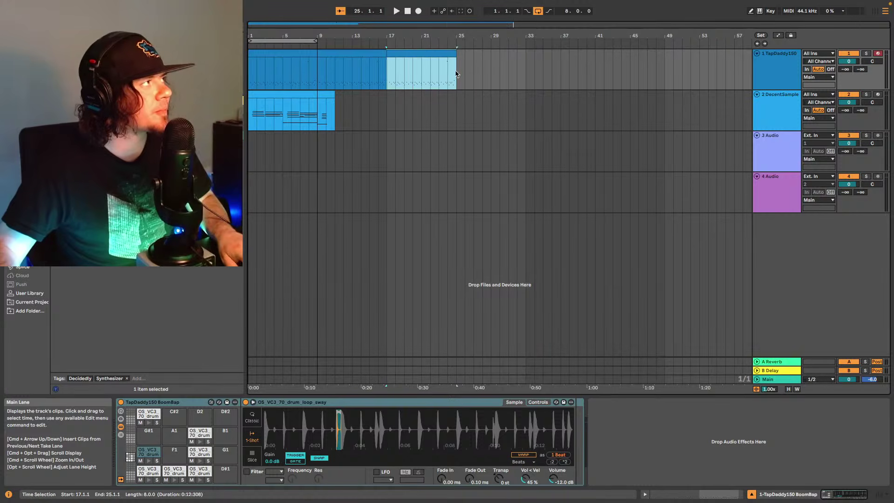
key(super+d)
- Fit the piano clip to bars 1 through 33 and enable a 32-bar arrangement loop over the same range
click(278, 95)
drag(279, 94, 246, 98)
key(space)
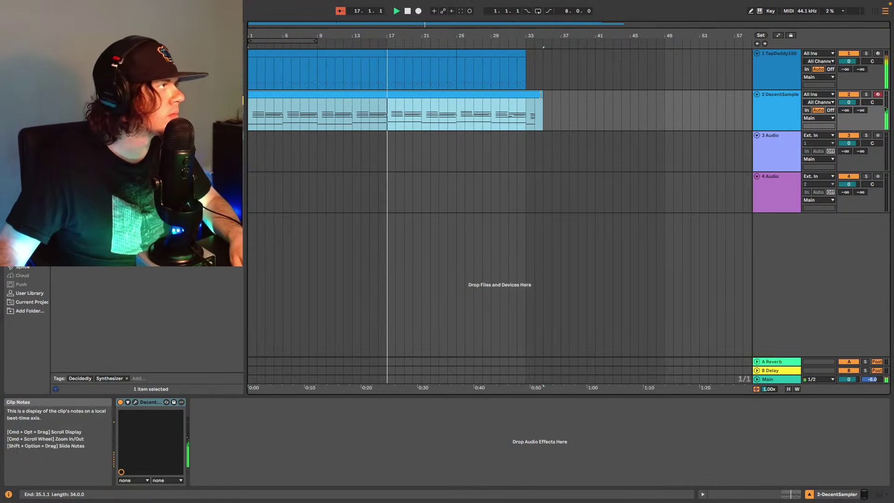
drag(542, 95, 526, 96)
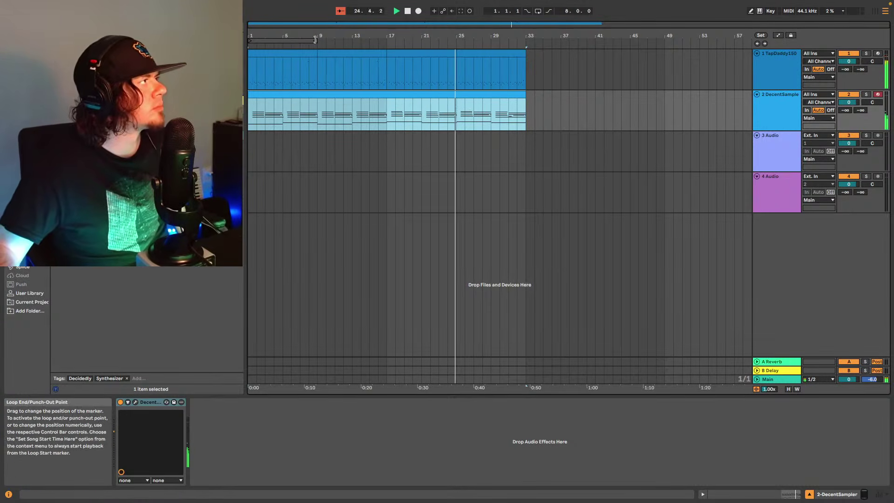
mouse_move(317, 41)
mouse_down()
mouse_move(557, 43)
mouse_move(525, 42)
mouse_up()
click(537, 11)
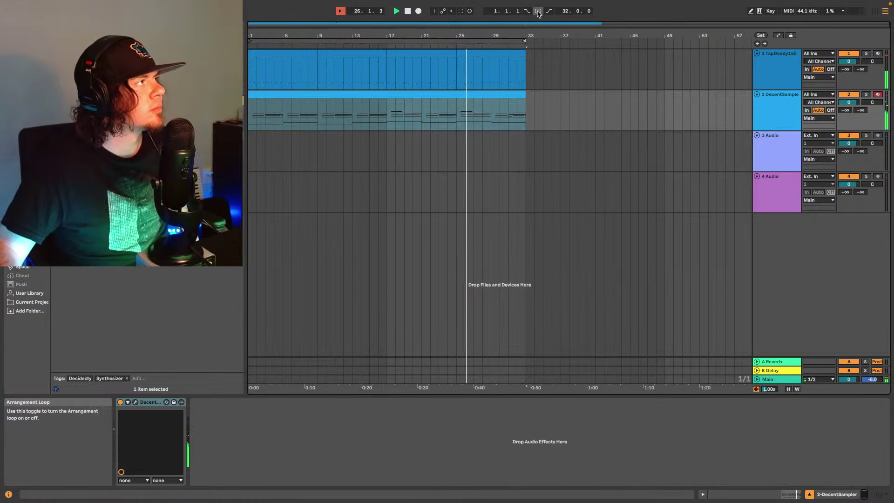
- In the piano clip, remove the short G1 and A1 notes at 157.1.1, extend the following A1 note back to that position, and play the arrangement
double_click(507, 97)
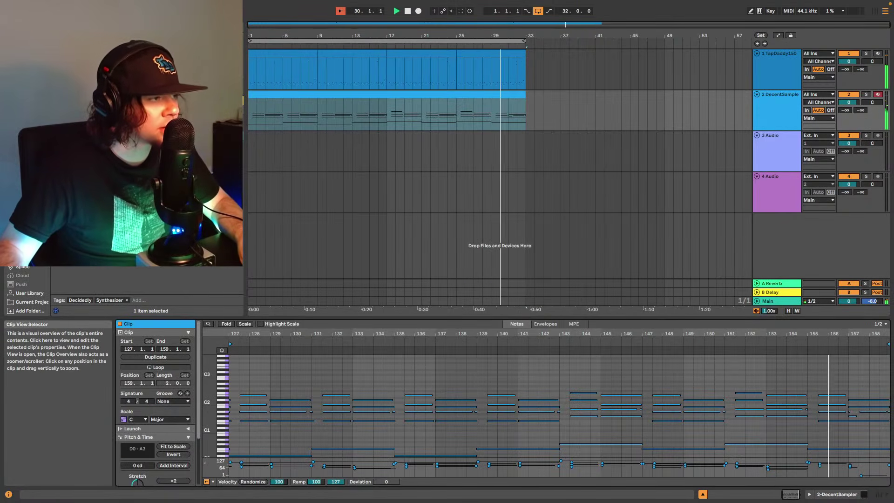
drag(796, 333, 768, 382)
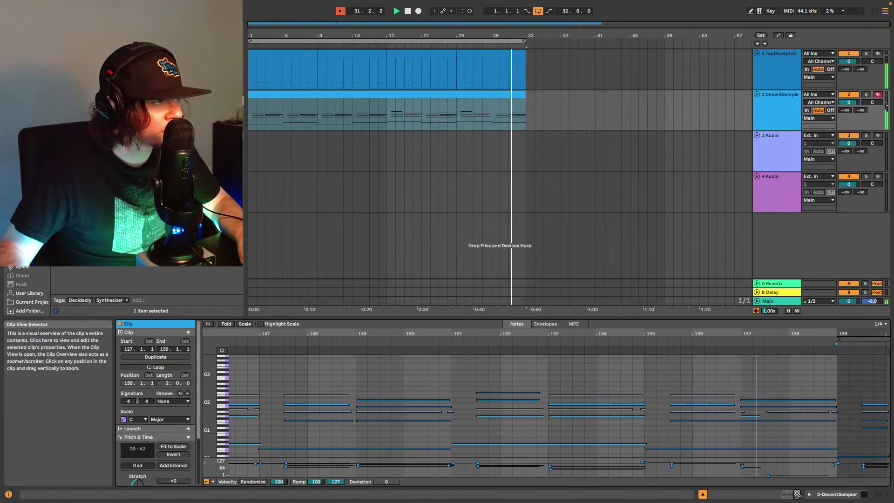
click(756, 426)
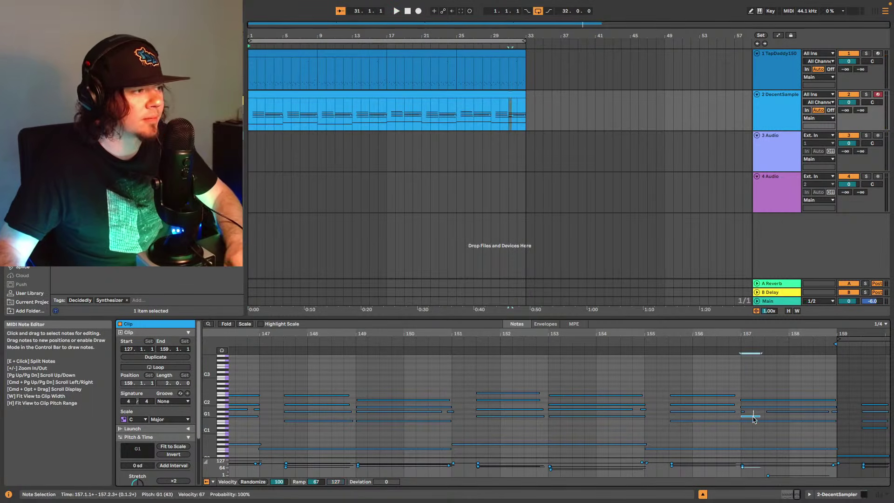
drag(751, 415, 755, 423)
click(752, 416)
click(743, 416)
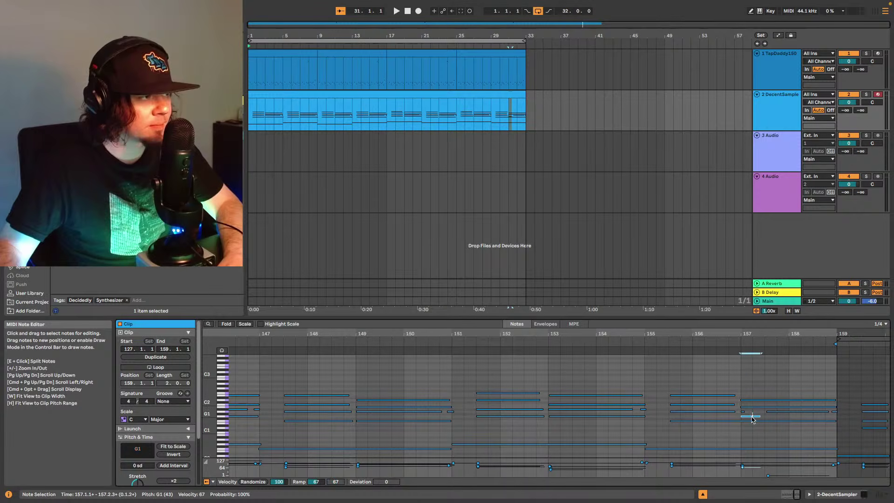
click(742, 413)
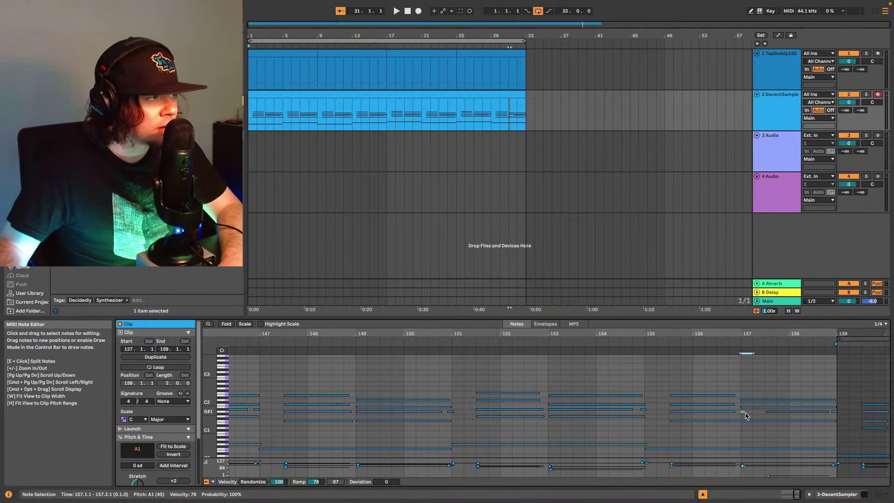
drag(768, 412, 743, 412)
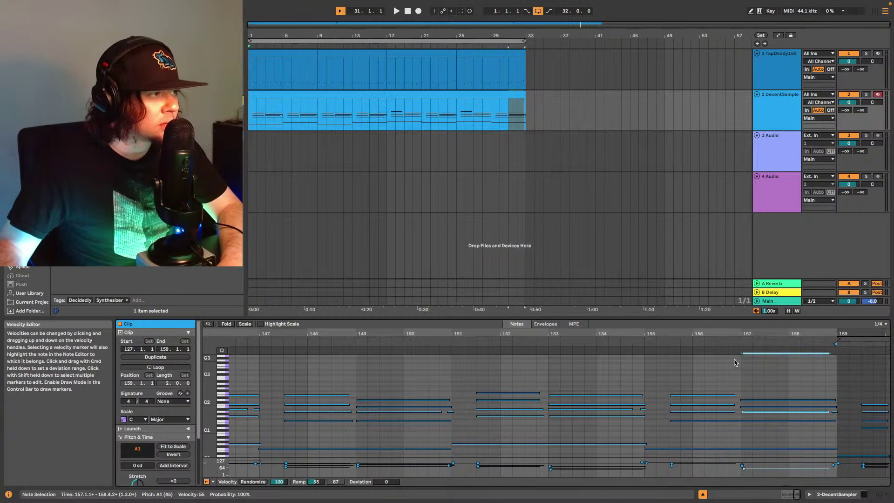
key(space)
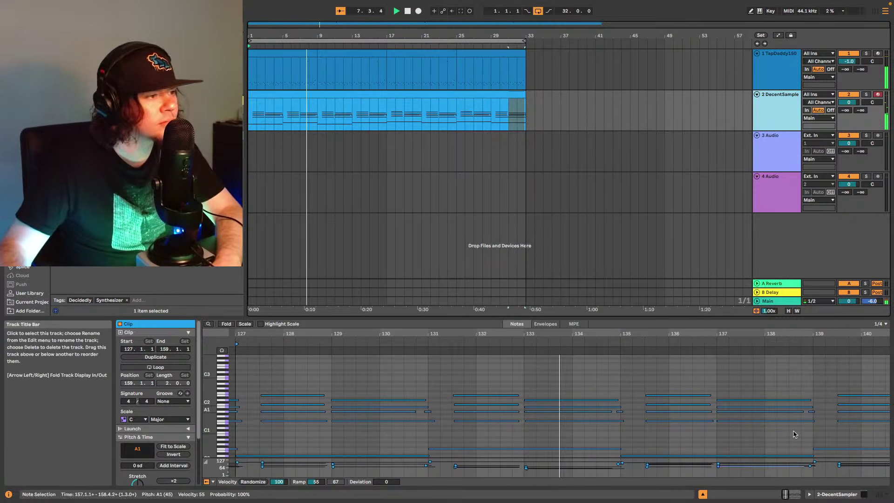
- Add the UADx LA-2A Tube Compressor to the DecentSampler track and raise its peak reduction to about 60
key(shift+Tab)
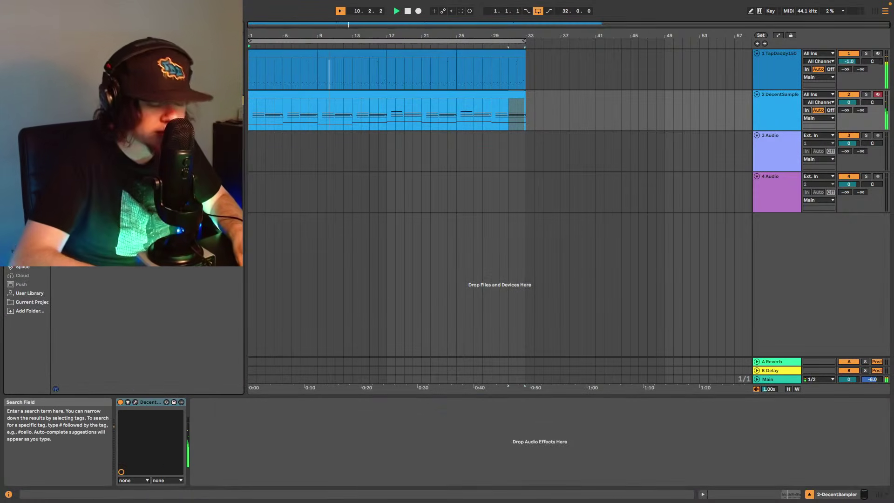
drag(116, 180, 279, 424)
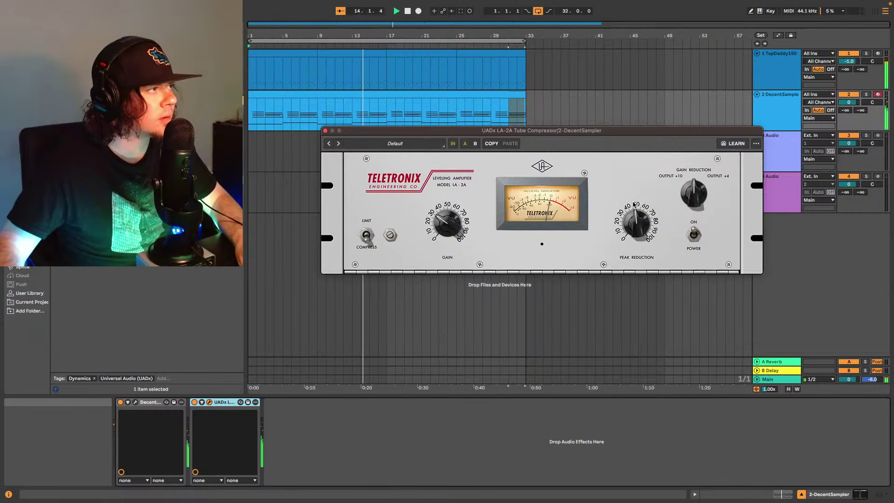
drag(634, 204, 641, 198)
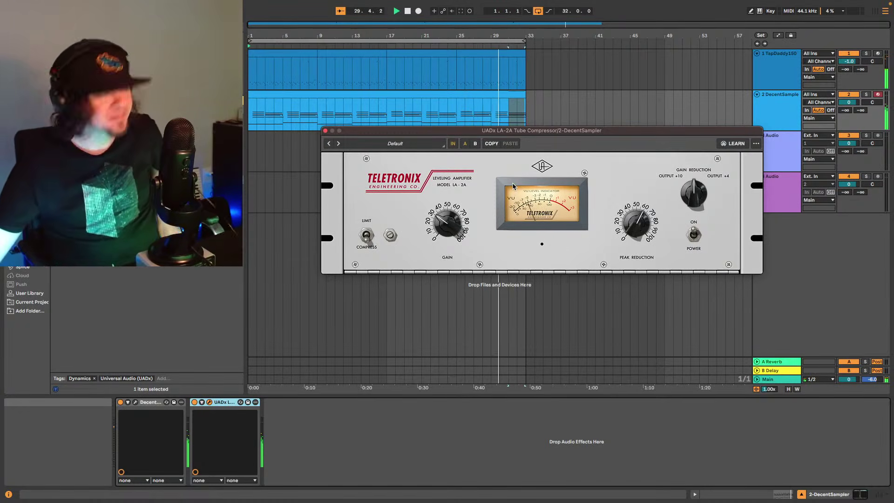
click(326, 131)
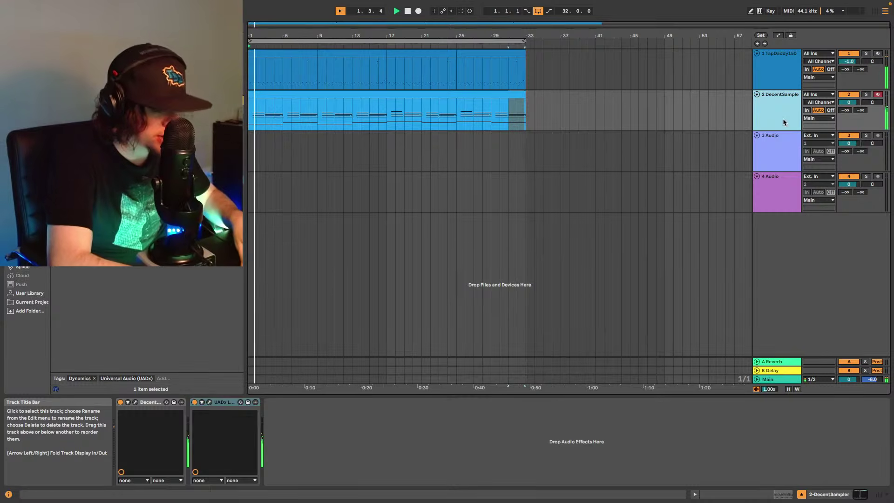
- Insert a new MIDI track with the Purity instrument and load the AnA BassGuitar preset from the Bass Guitar category
key(super+shift+t)
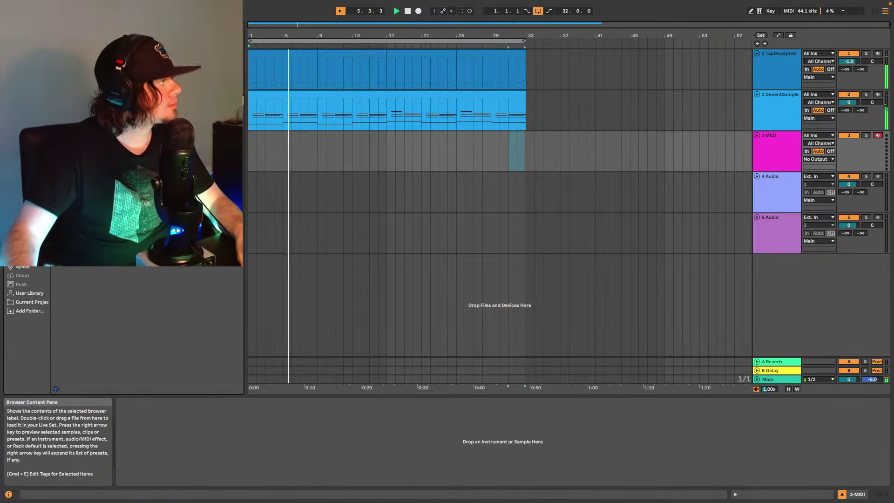
drag(139, 187, 322, 144)
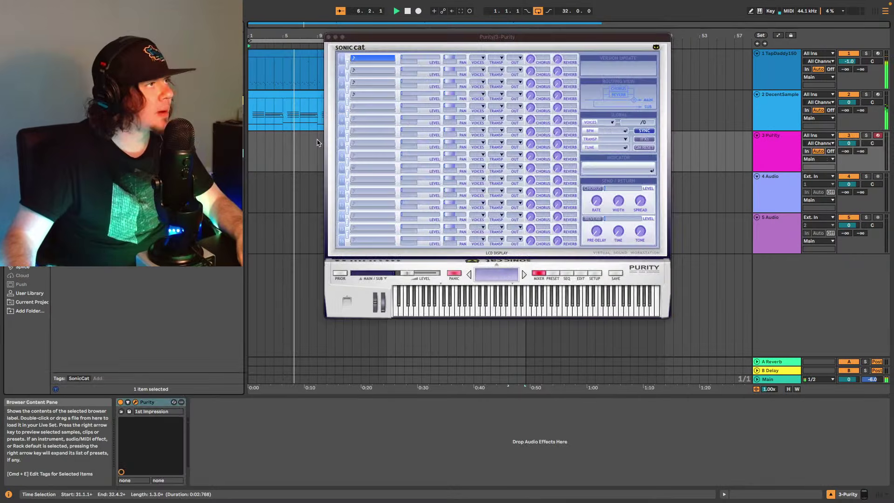
click(552, 274)
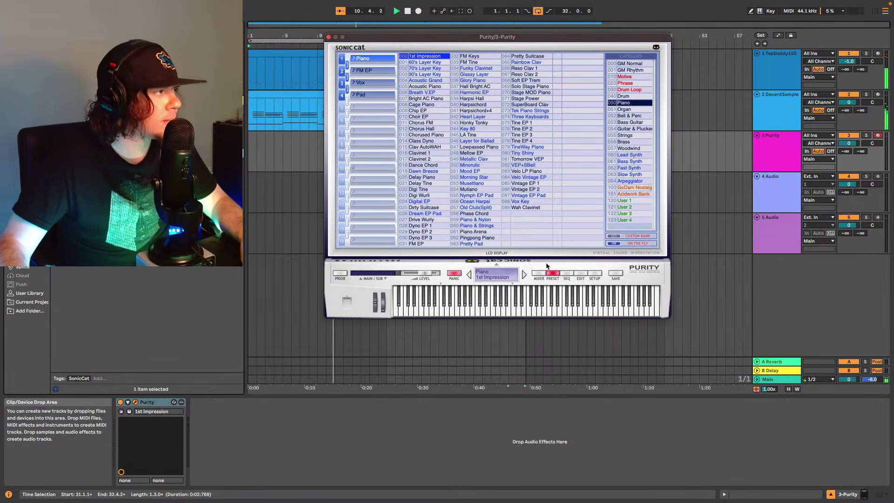
click(634, 123)
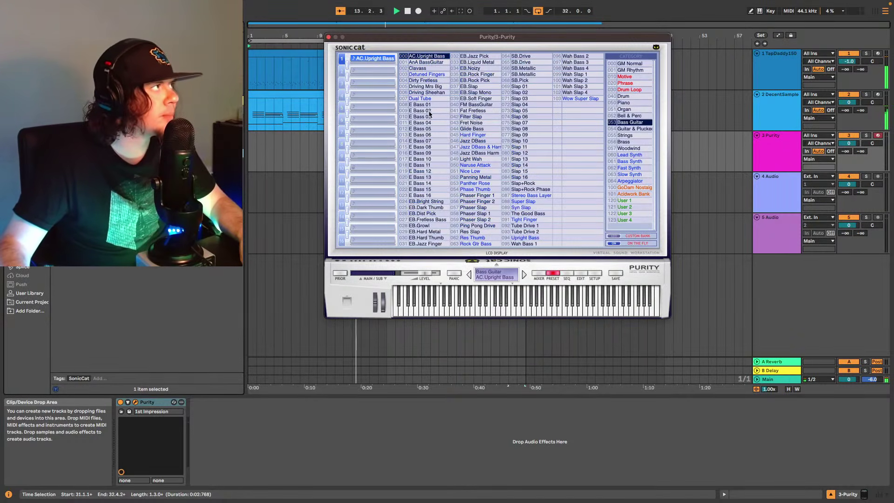
click(429, 62)
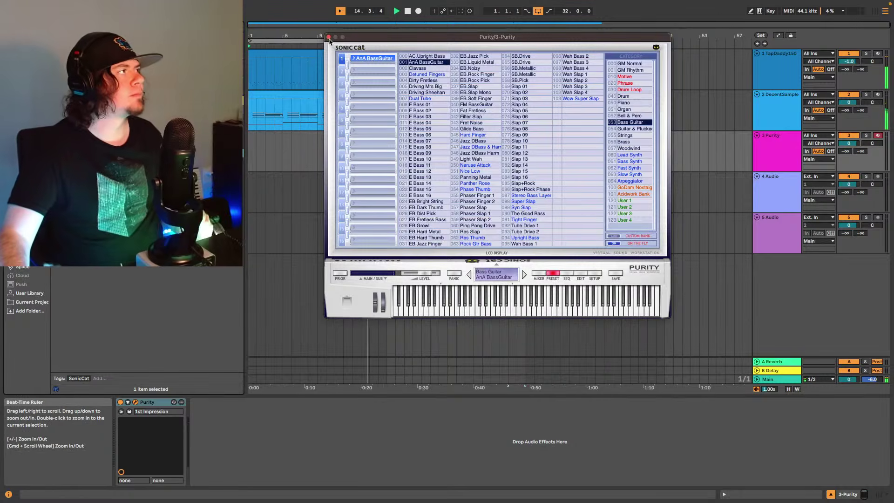
click(329, 37)
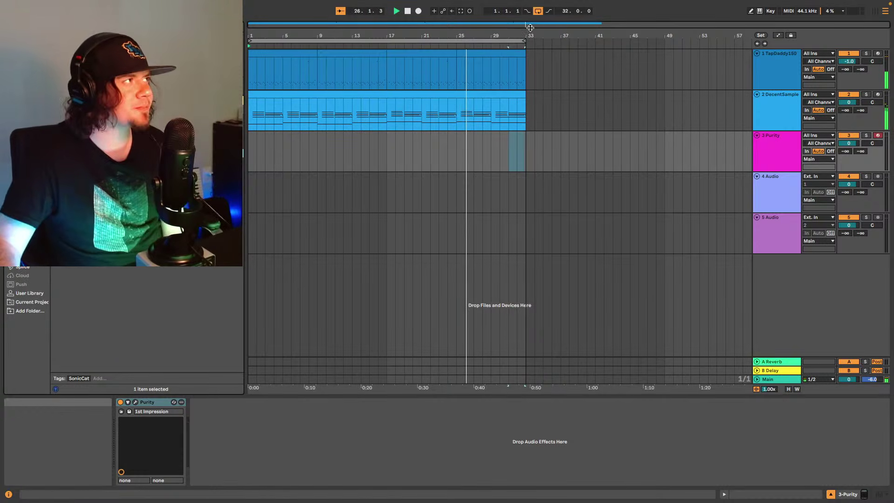
- Move the first audio track above the Purity track, directly below the DecentSampler track
drag(530, 27, 590, 46)
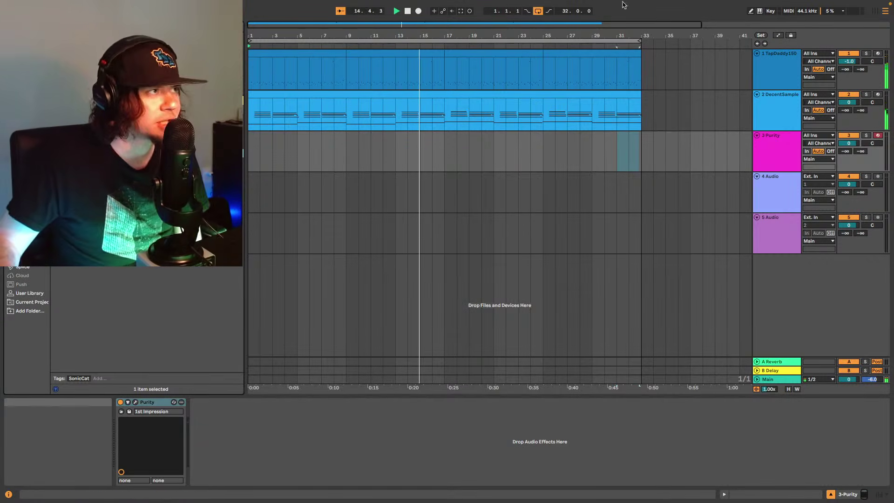
click(776, 144)
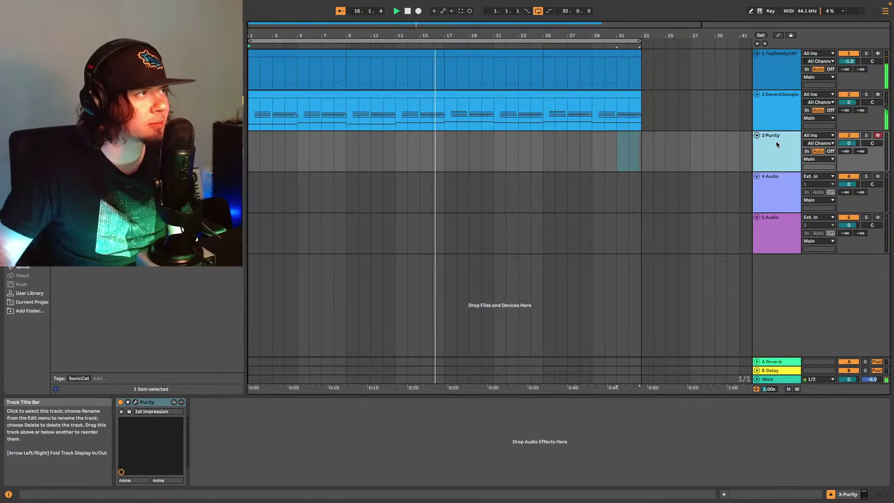
click(636, 149)
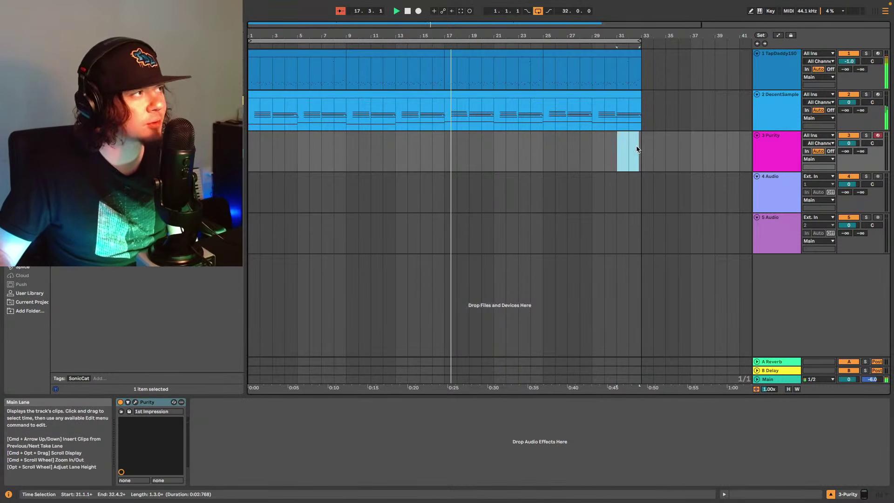
click(779, 187)
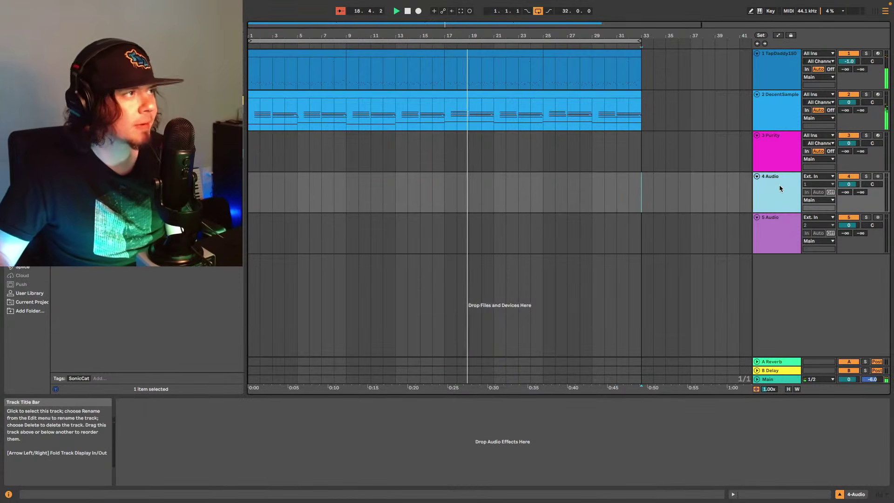
drag(775, 186, 778, 144)
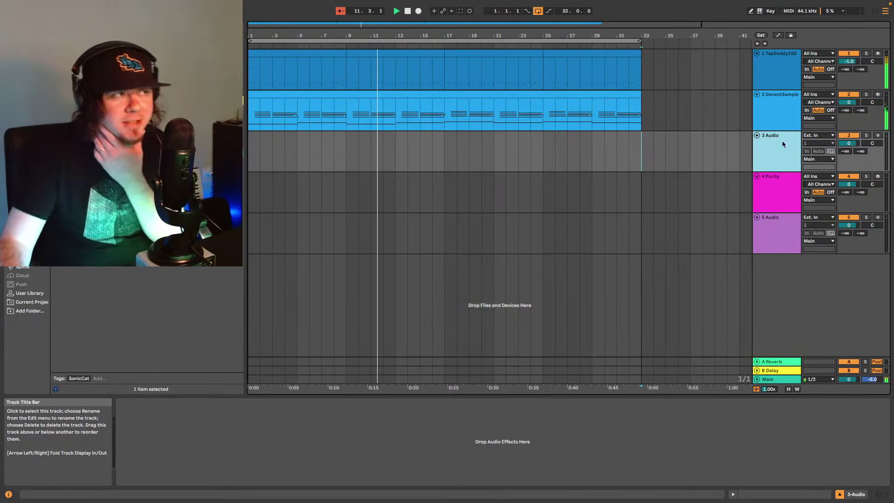
- Insert a new MIDI track directly below the DecentSampler track and load the Analog Lab V instrument on it
click(773, 190)
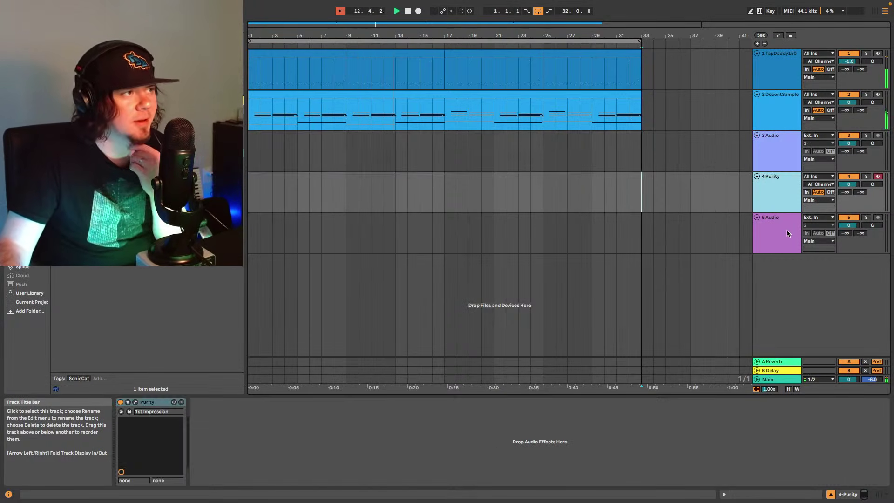
click(781, 113)
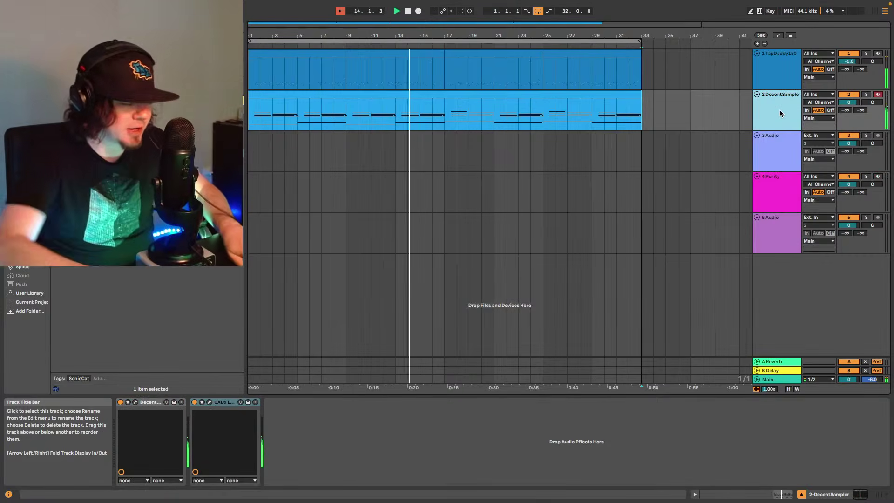
key(ctrl+shift+t)
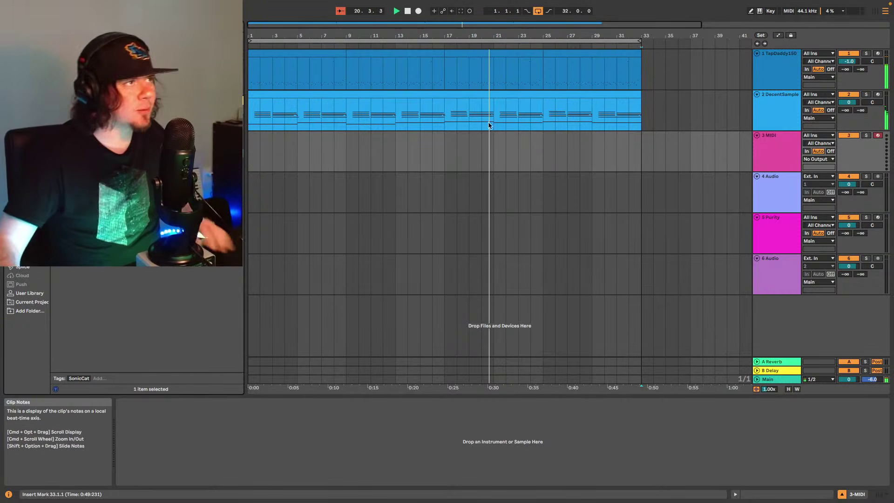
click(776, 239)
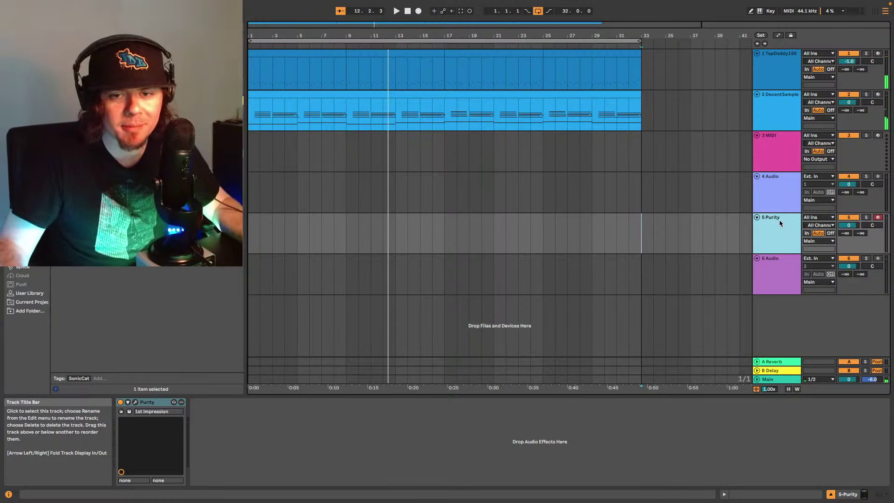
click(789, 142)
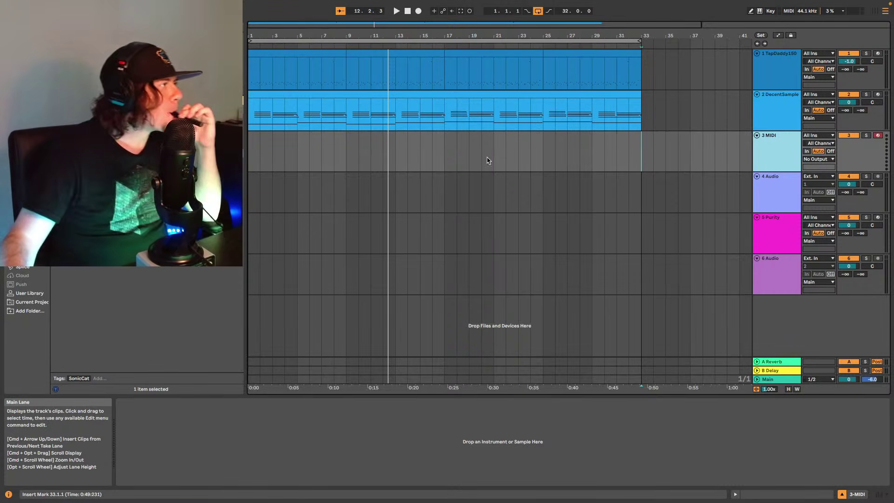
click(256, 155)
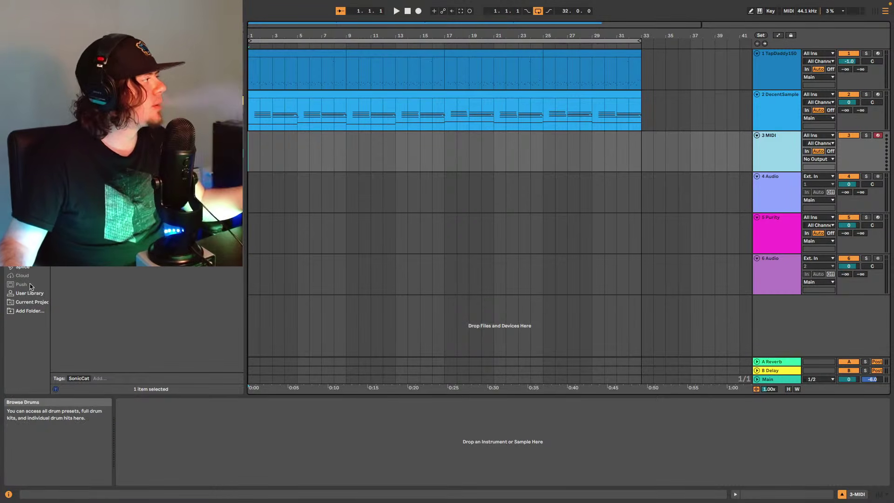
click(24, 268)
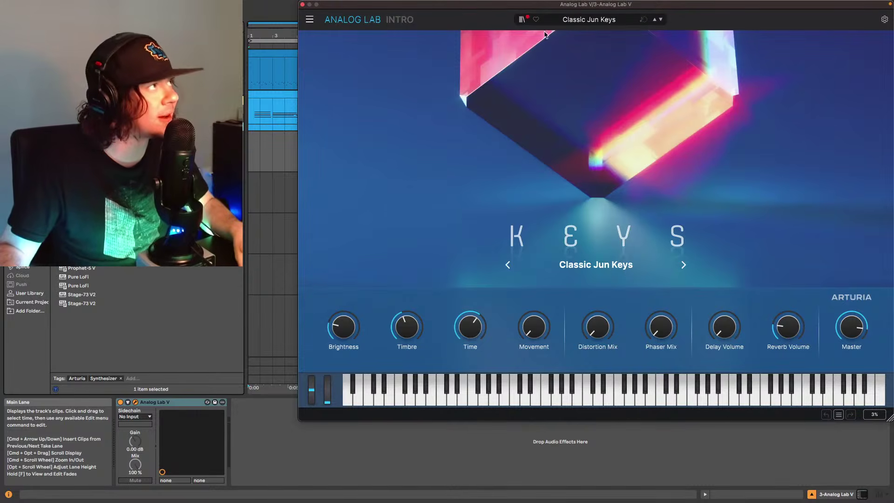
- Browse the liked presets in Analog Lab V and load 70s Dreamy Rhodes
click(575, 21)
scroll(619, 135, down, 1)
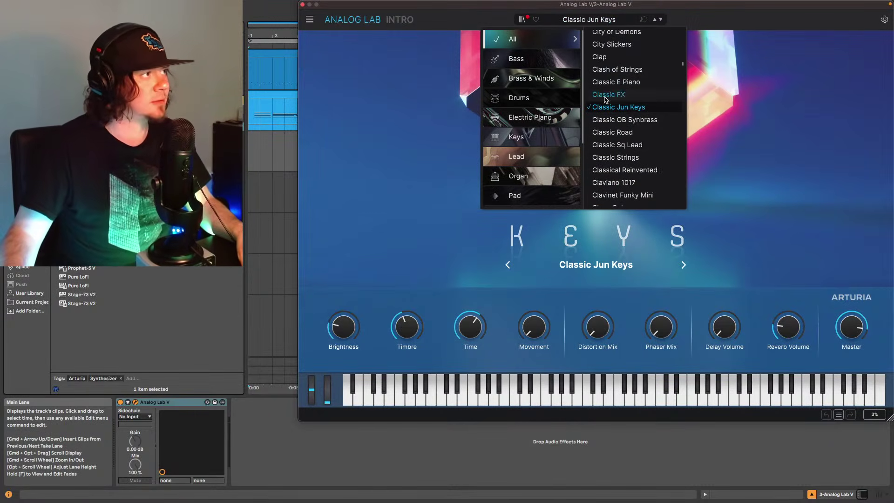
scroll(626, 214, down, 1)
scroll(603, 90, up, 4)
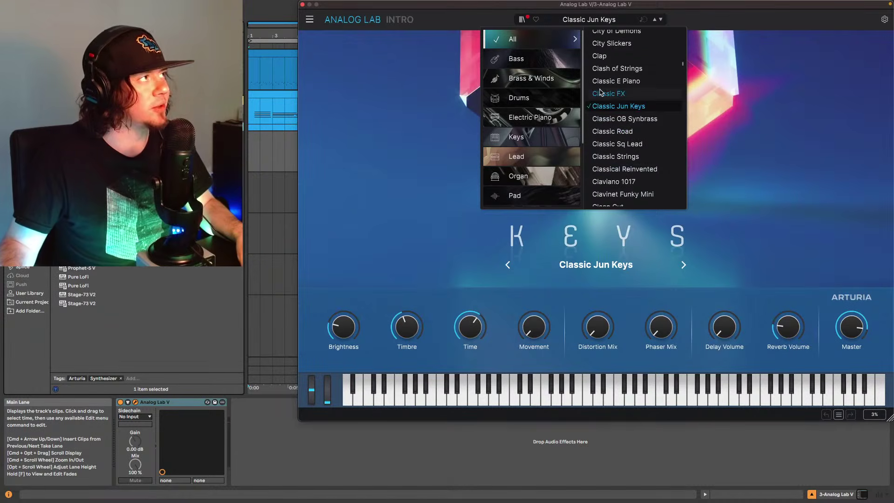
click(523, 20)
click(522, 20)
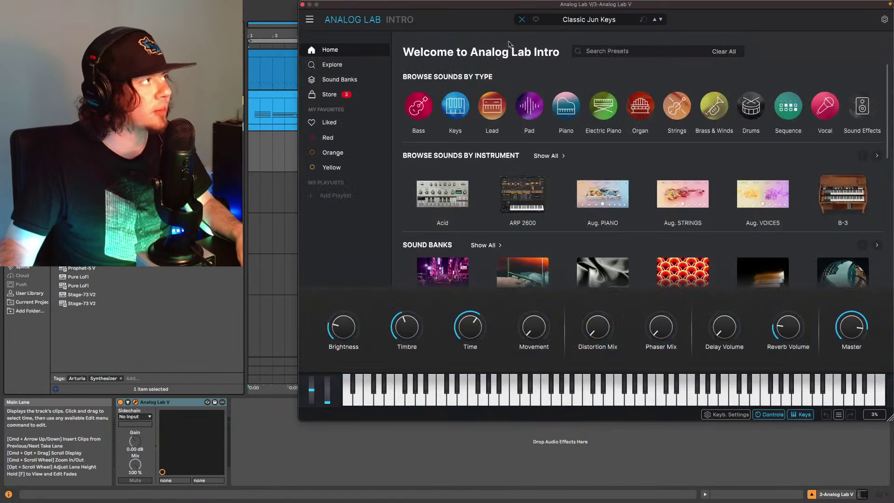
click(346, 123)
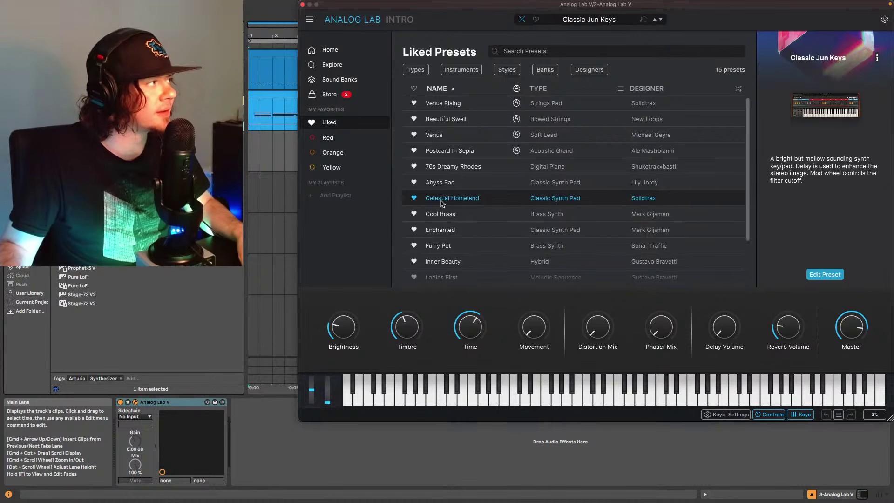
scroll(508, 230, down, 4)
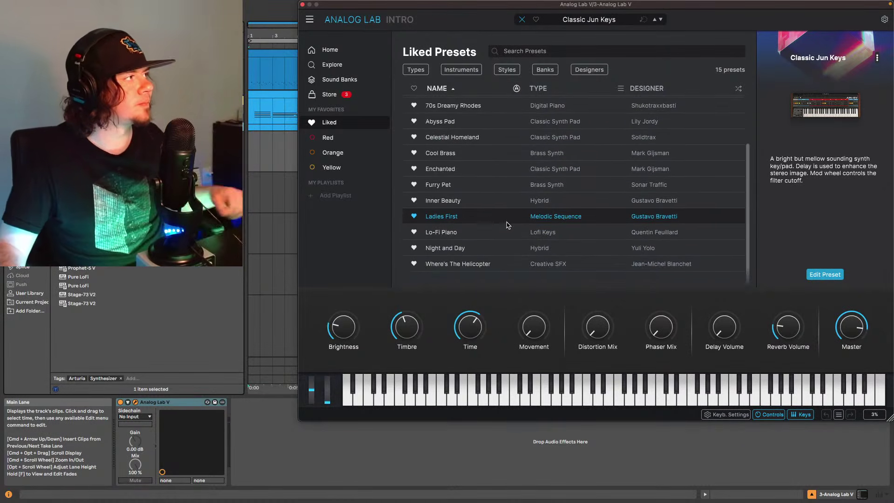
scroll(489, 204, up, 3)
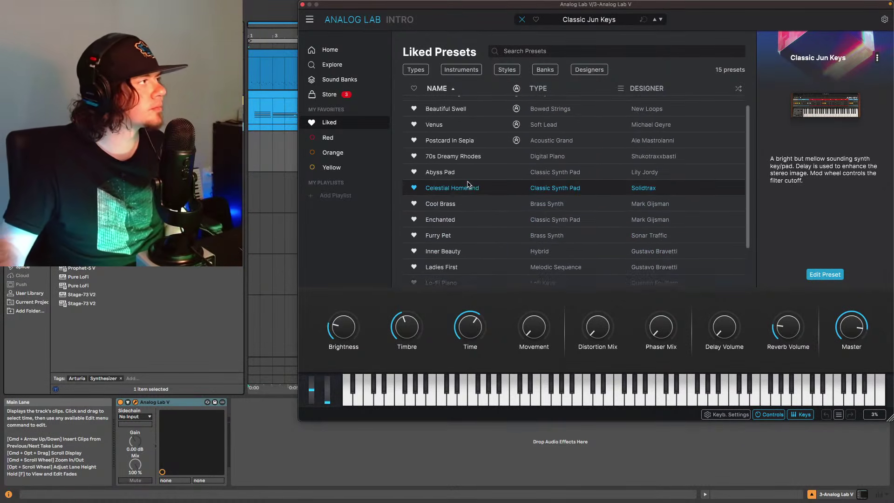
scroll(470, 172, up, 2)
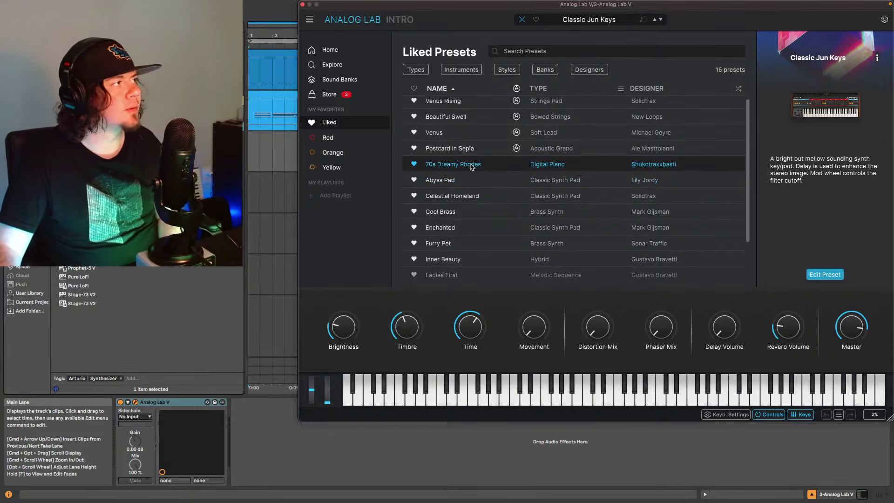
scroll(469, 167, up, 1)
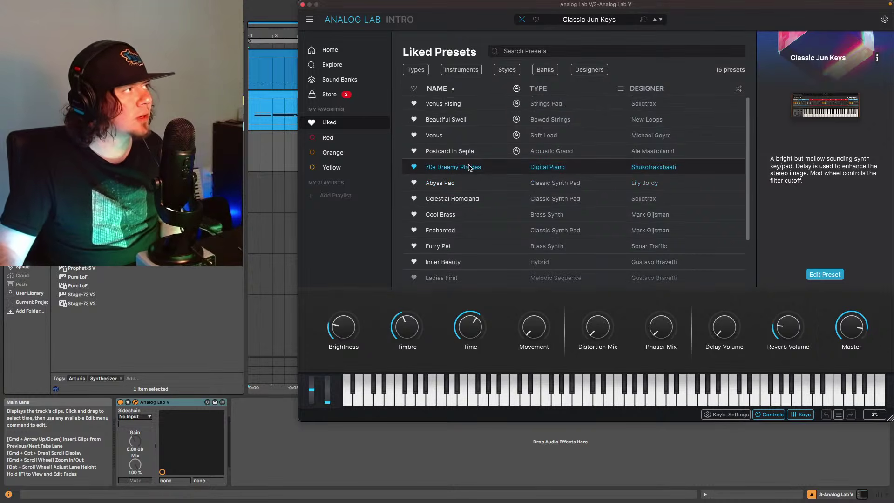
click(468, 170)
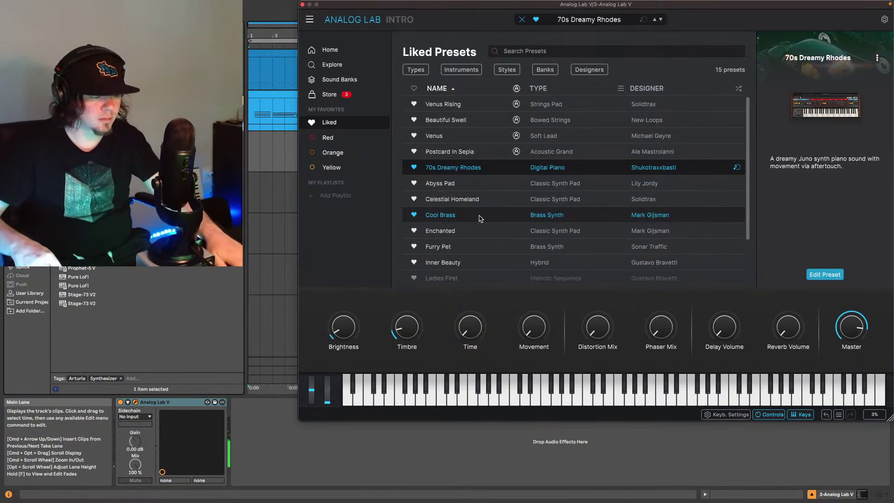
- Set the Analog Lab V track volume to -9 dB during playback and capture the played chords as a MIDI clip
key(space)
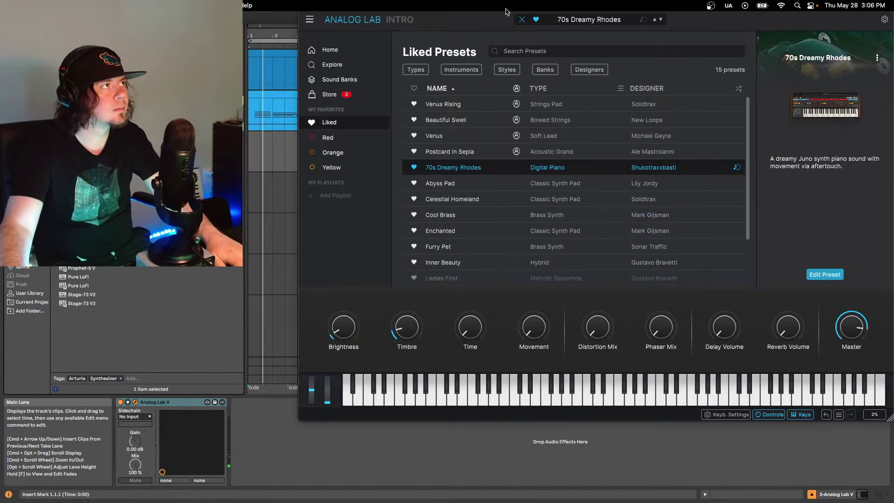
drag(507, 6, 336, 17)
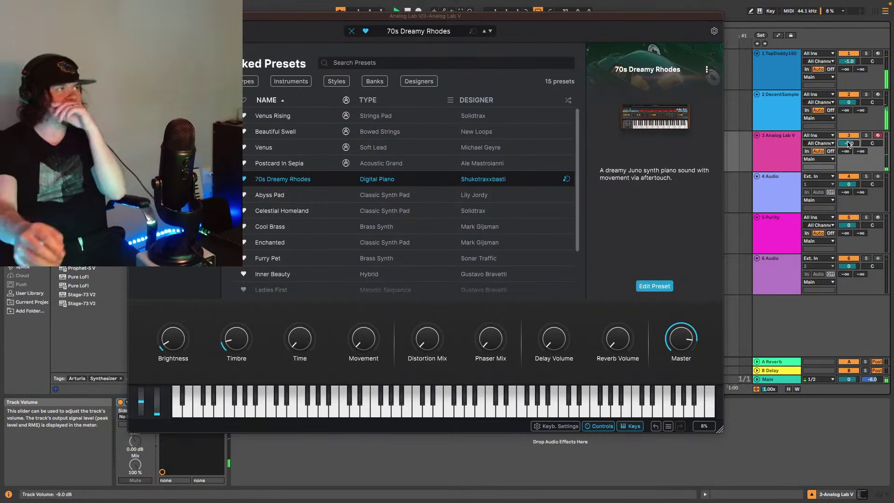
key(super+alt+p)
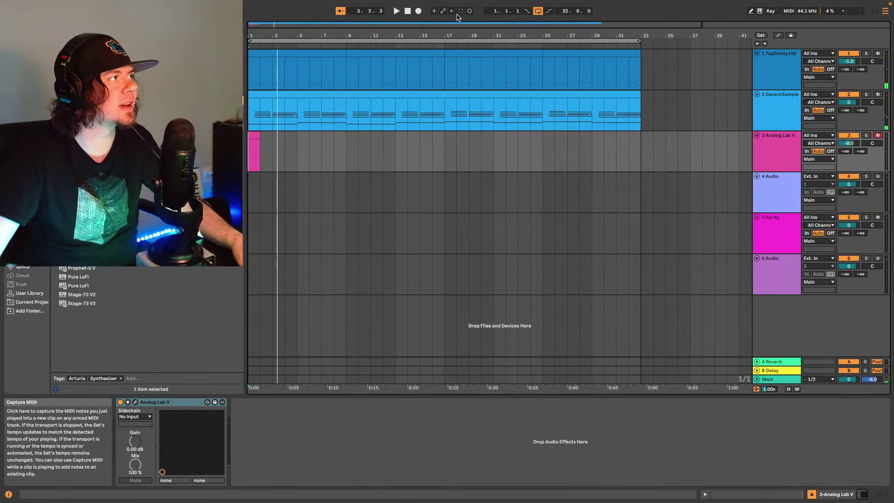
- Move the captured Analog Lab V clip to bar 33 and extend its start back to bar 16
click(614, 142)
click(644, 141)
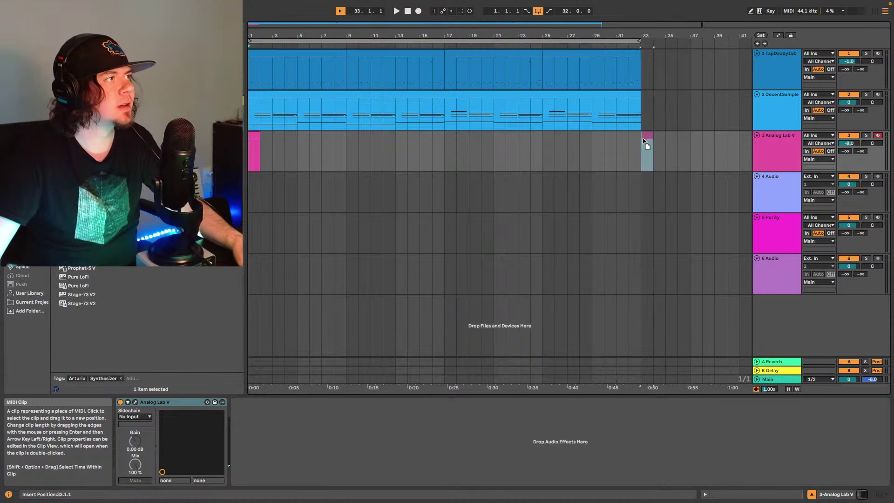
drag(642, 138, 432, 138)
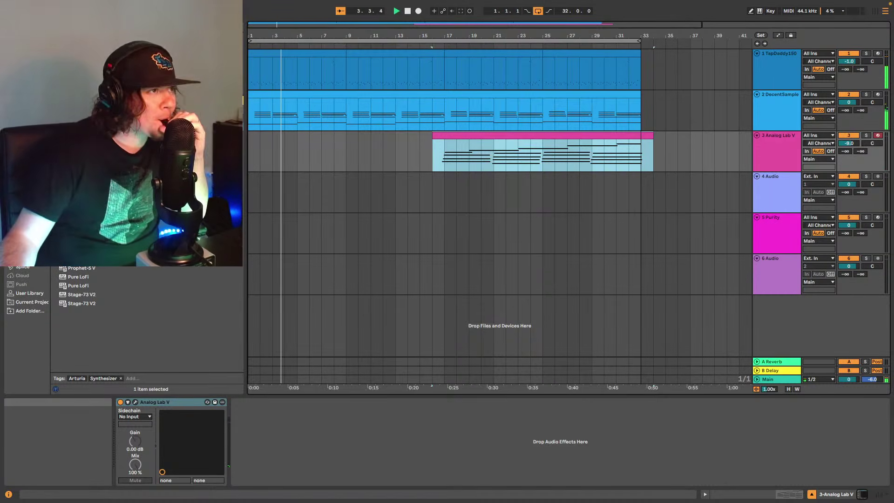
- Duplicate bars 1 to 32 of the drum and DecentSampler tracks and extend the arrangement loop to 64 bars
click(774, 147)
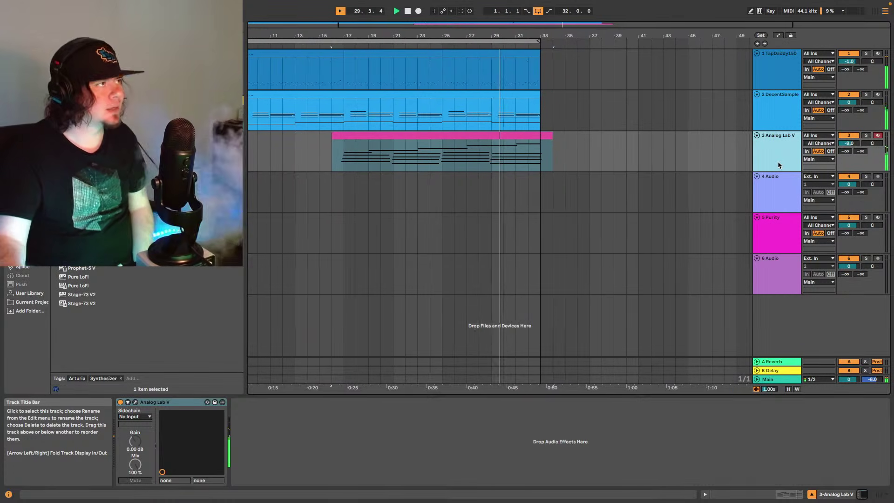
scroll(527, 31, down, 2)
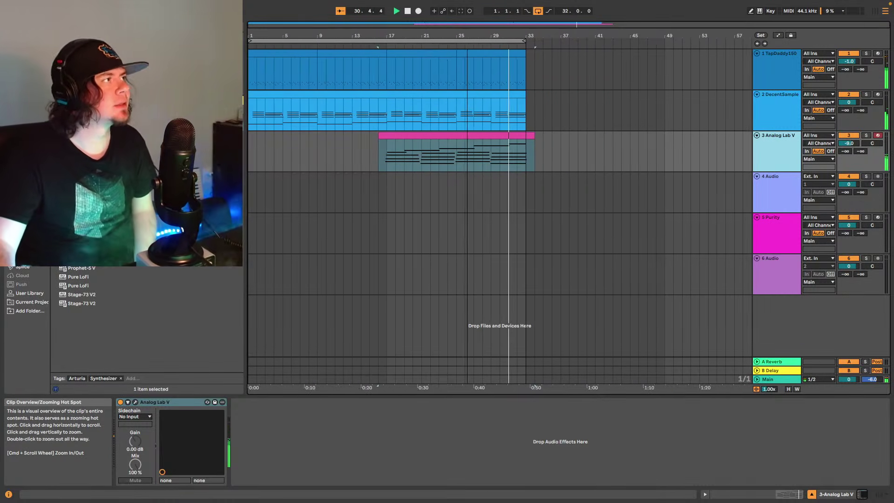
drag(249, 117, 424, 65)
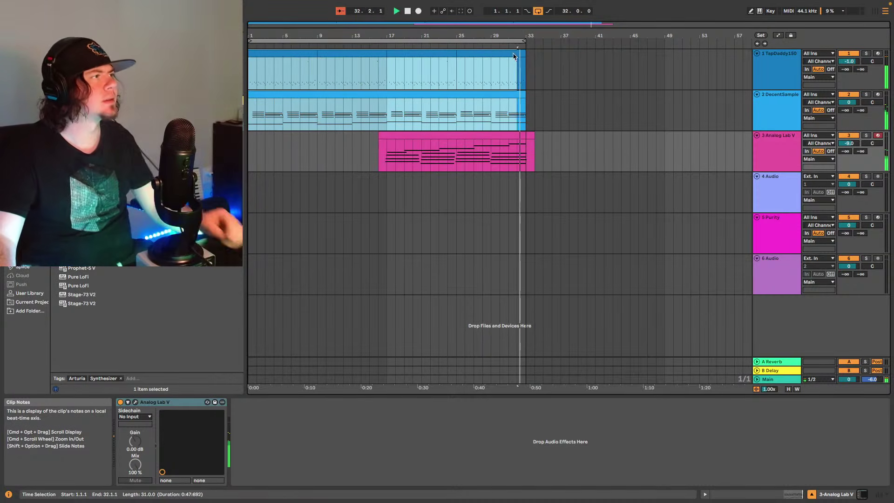
drag(522, 54, 524, 55)
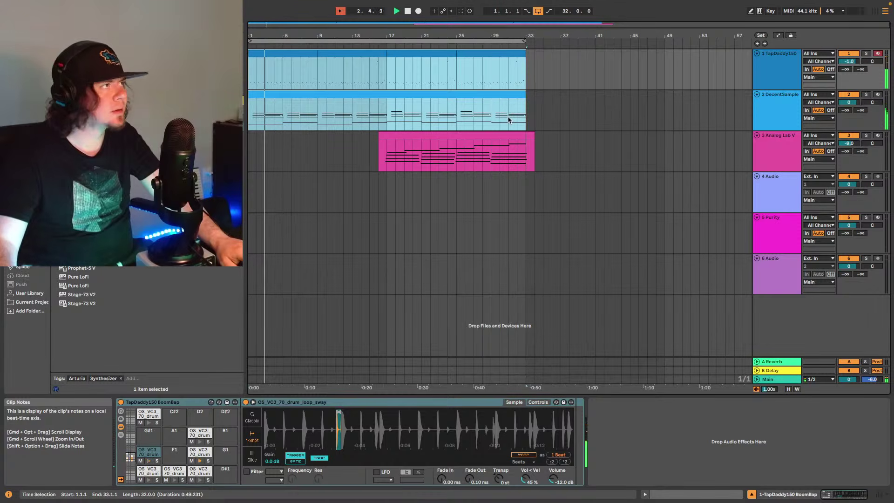
key(super+d)
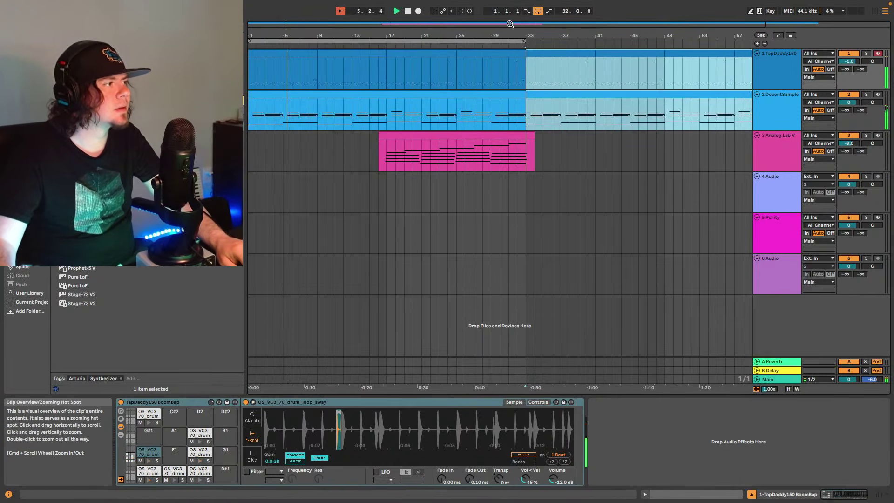
drag(509, 25, 508, 11)
drag(470, 41, 694, 43)
- Copy the Analog Lab V clip with its preceding empty bar into the second half so the copied clip starts at bar 48
click(410, 135)
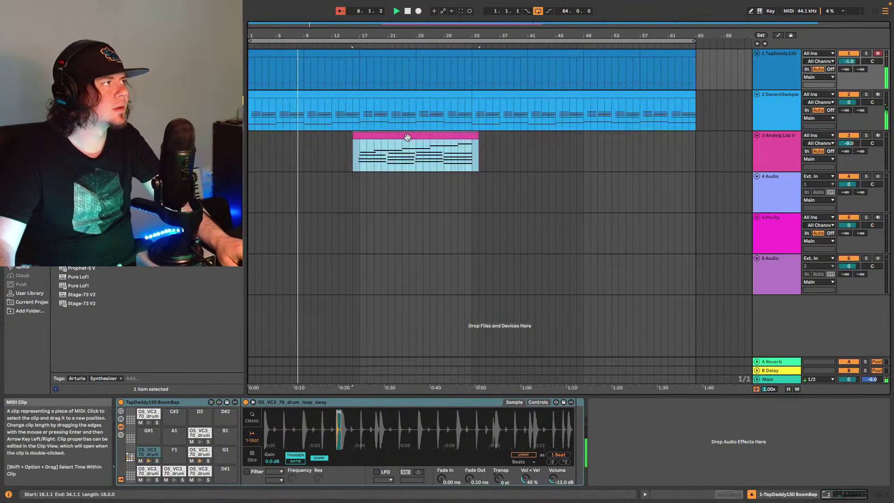
drag(346, 150, 478, 154)
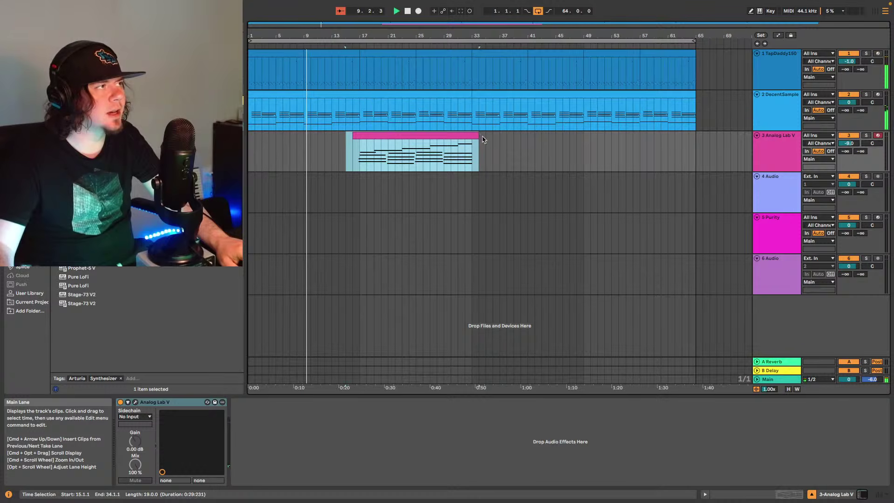
key(super+c)
click(575, 155)
key(super+v)
key(super+z)
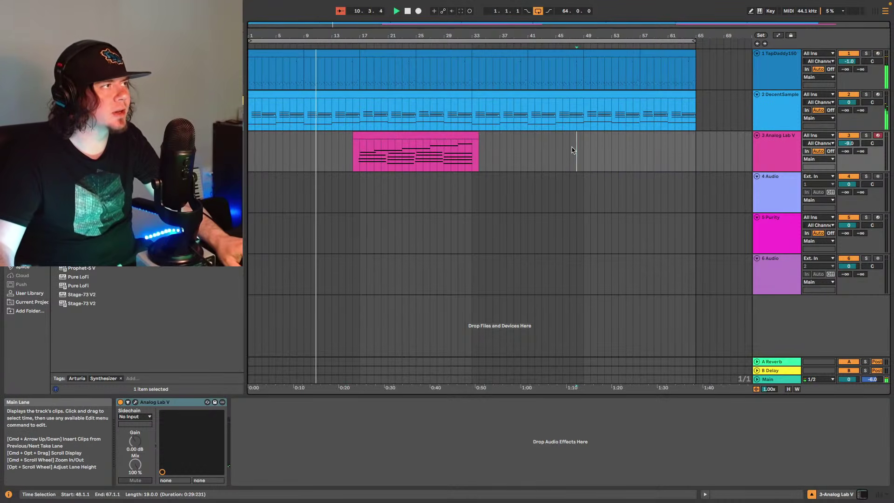
key(super+v)
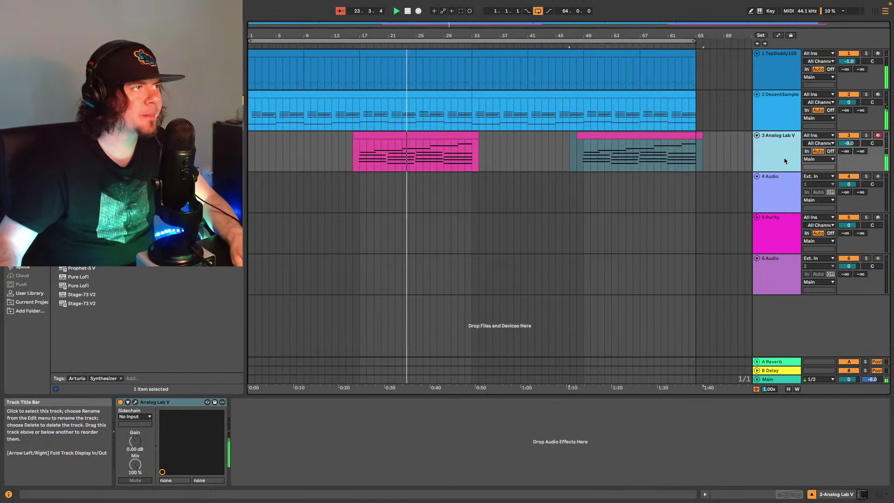
- Move the Purity track directly below the Analog Lab V track, capture the played bass line as a MIDI clip, and stop playback
click(776, 236)
drag(776, 236, 763, 185)
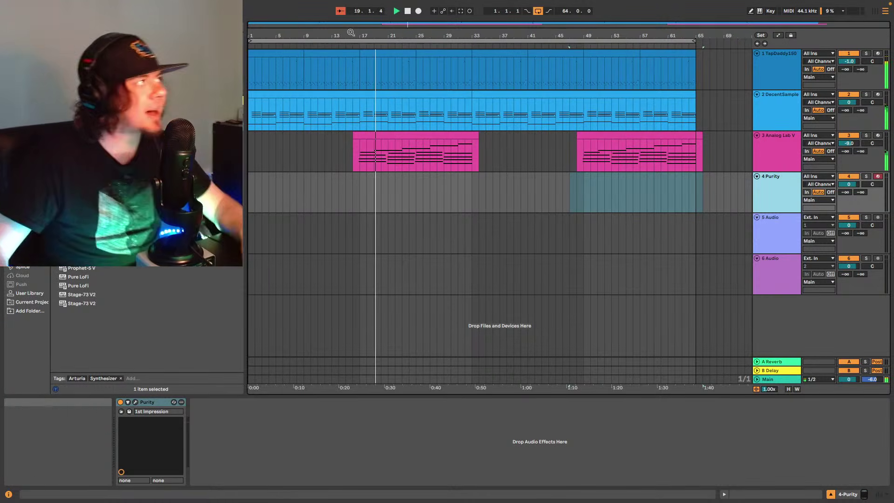
click(461, 13)
key(space)
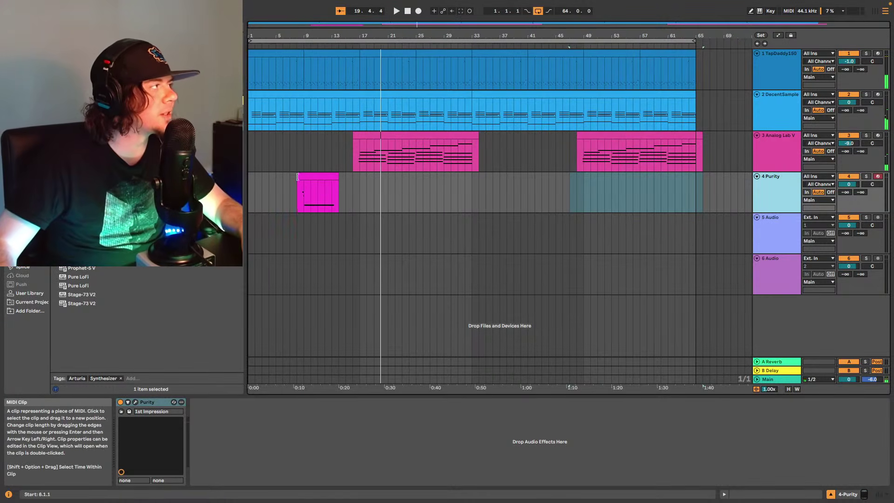
- Adjust the Purity bass clip to span from bar 1 to bar 33 and lower the track's volume
drag(298, 193, 263, 174)
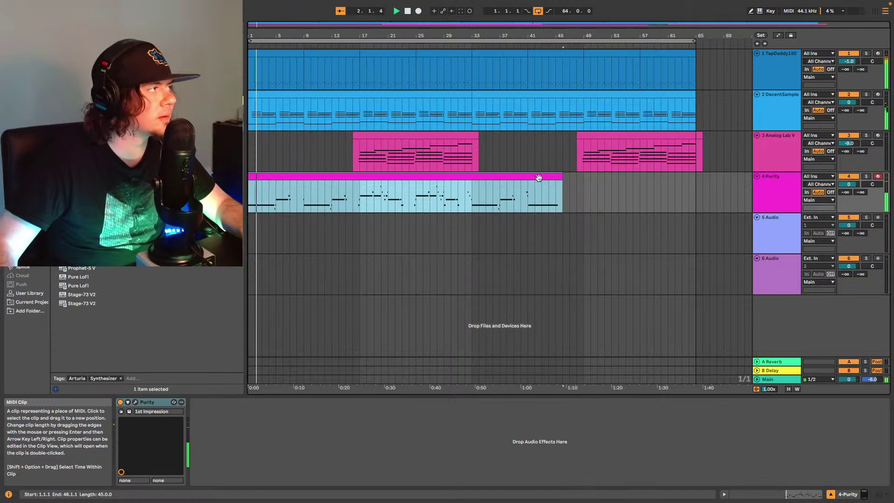
drag(562, 178, 470, 182)
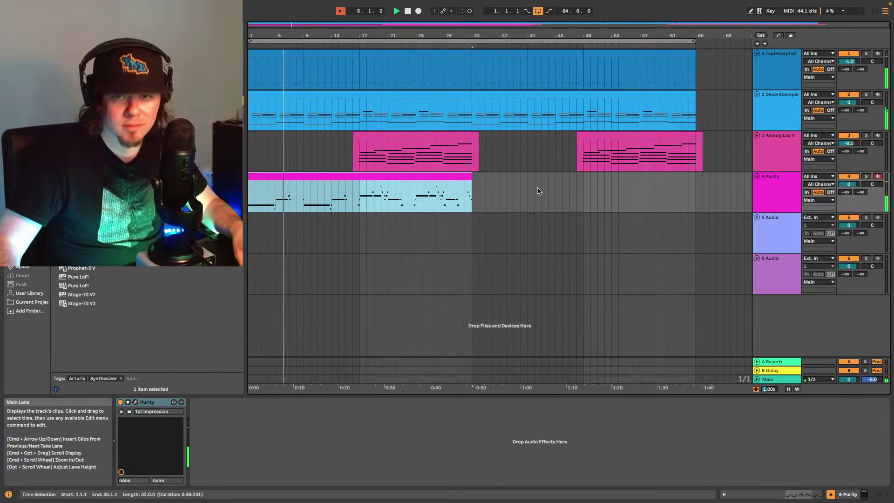
click(851, 186)
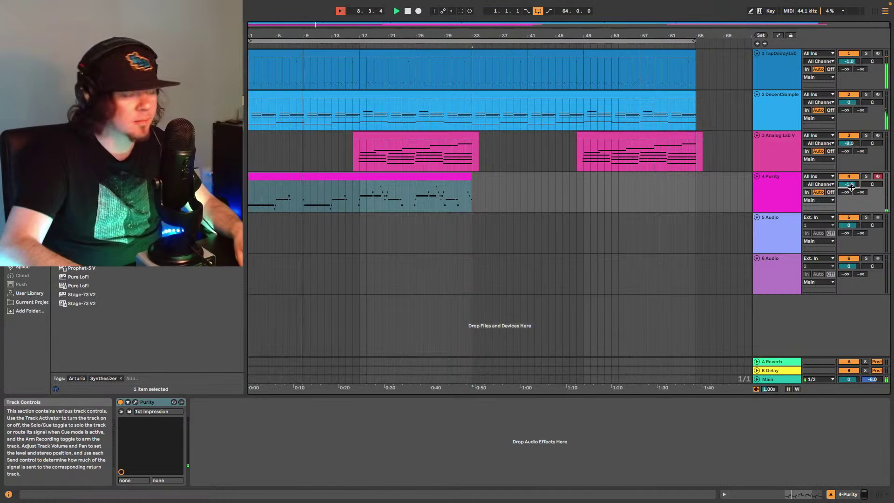
- Set the Purity track's volume to -3.0, stop playback and open its bass clip in the note editor
drag(851, 186, 851, 186)
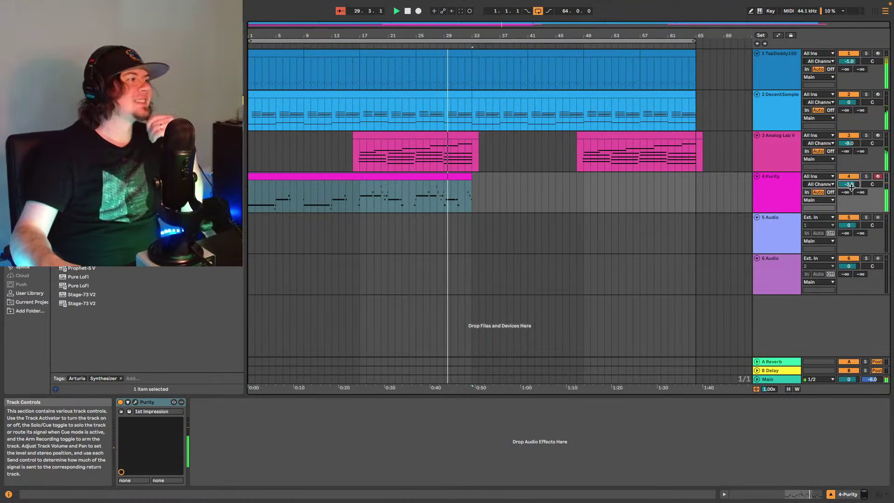
click(431, 192)
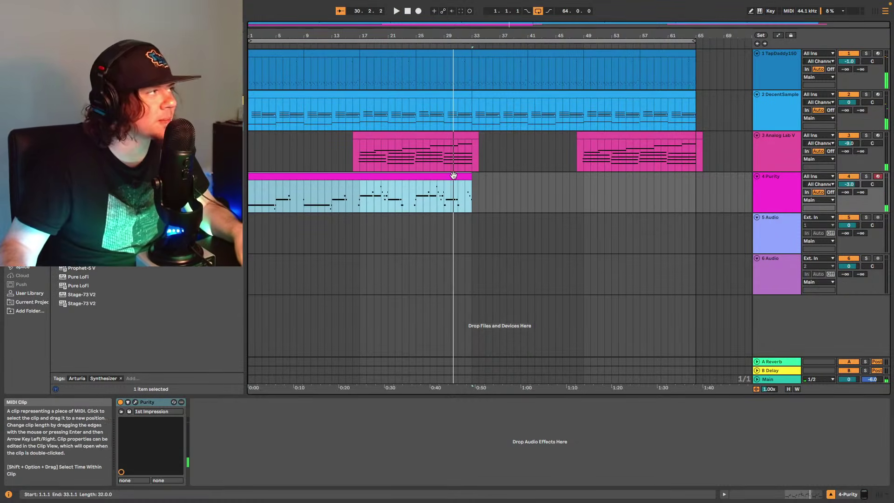
double_click(431, 192)
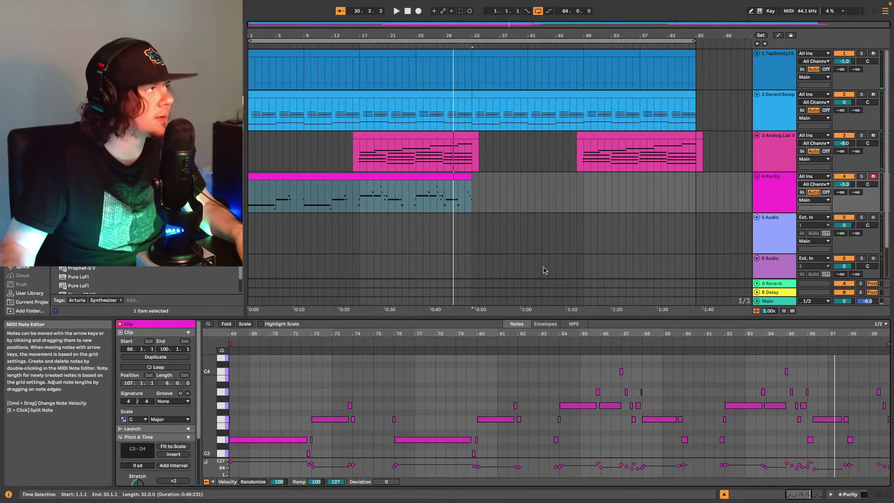
click(462, 182)
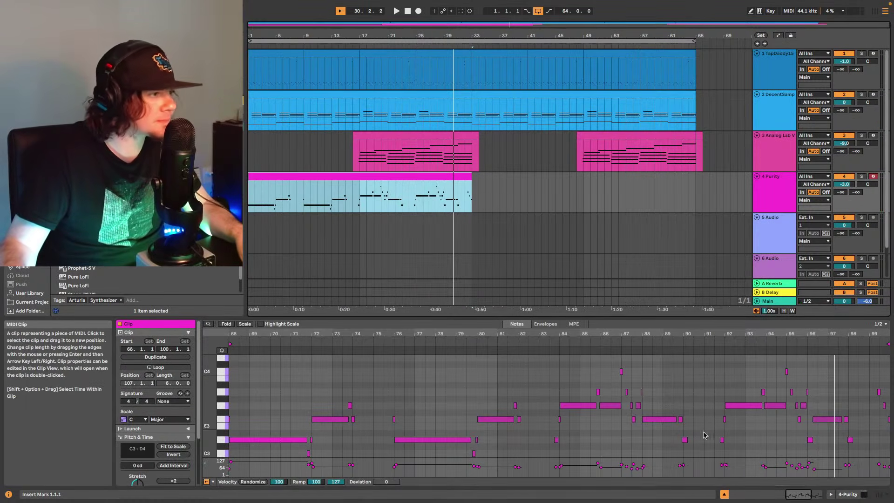
- Delete the short D3 note near bar 96 of the bass clip, start the following F3 note at 96.1.1 and play the passage
click(810, 440)
key(Delete)
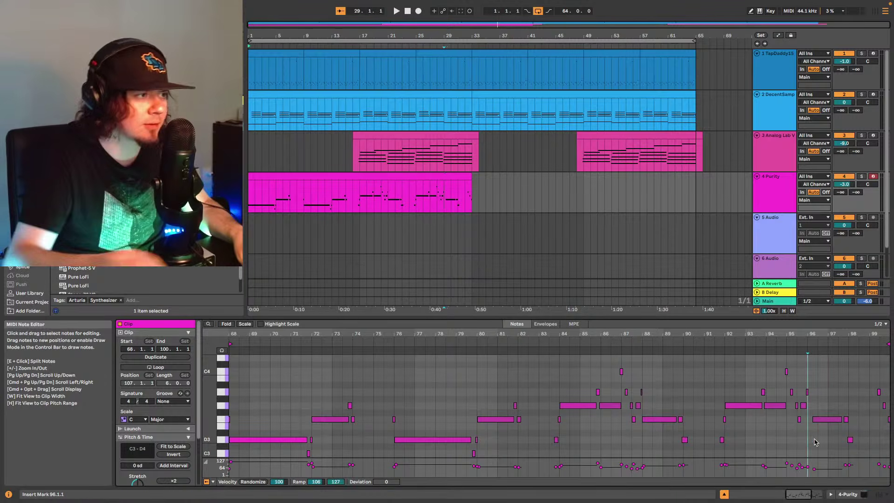
click(813, 416)
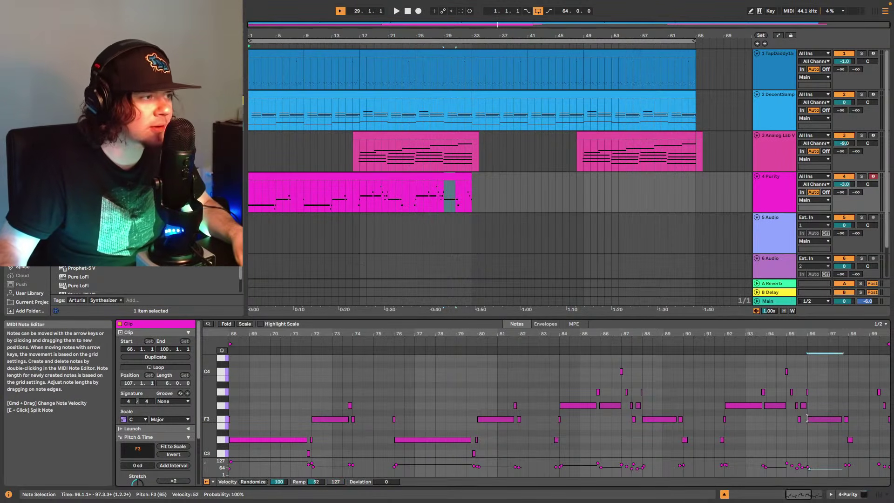
key(space)
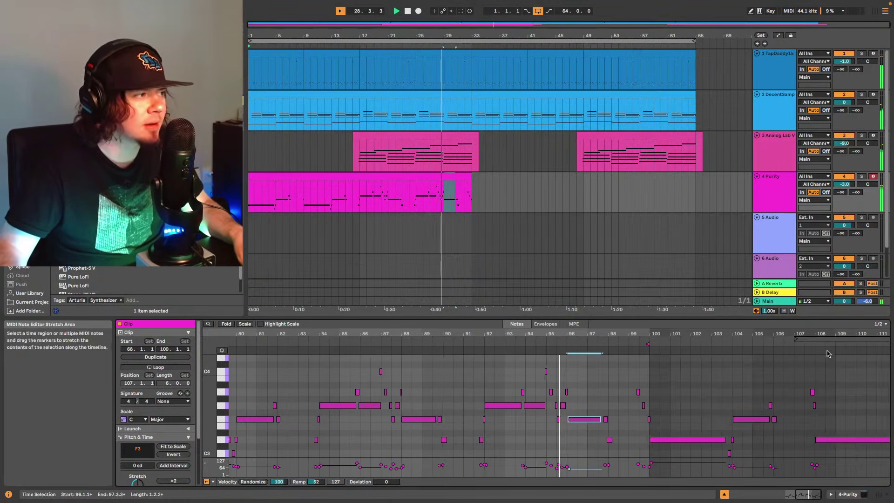
- Duplicate the whole Purity bass clip so the copy fills bars 33 to 65
click(450, 185)
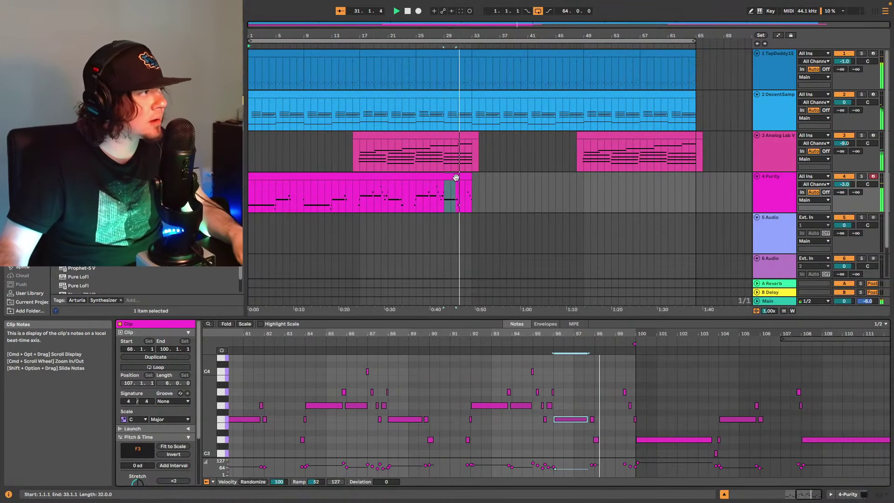
click(465, 177)
key(super+d)
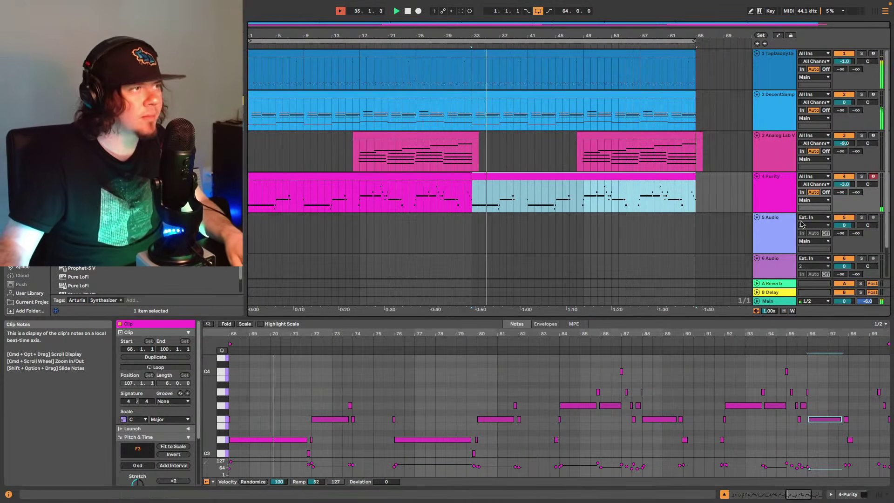
- Insert a new MIDI track below Purity and load Analog Lab V on it
click(775, 205)
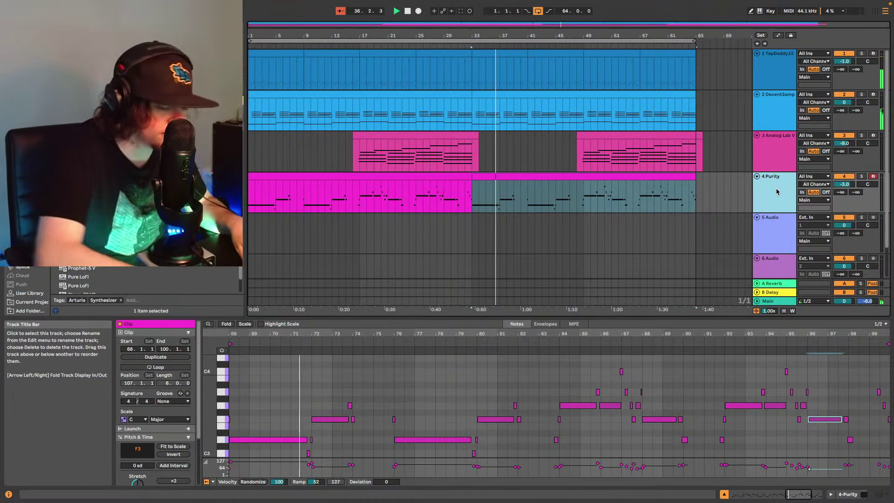
key(super+shift+t)
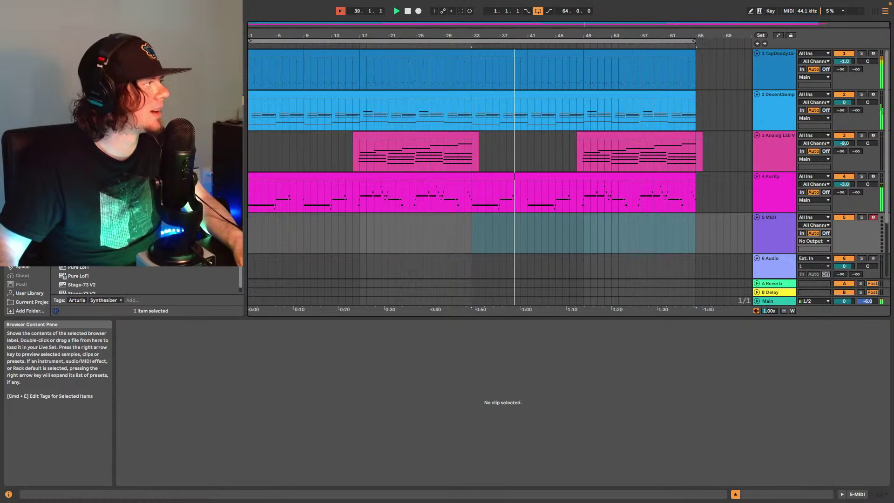
scroll(145, 280, down, 2)
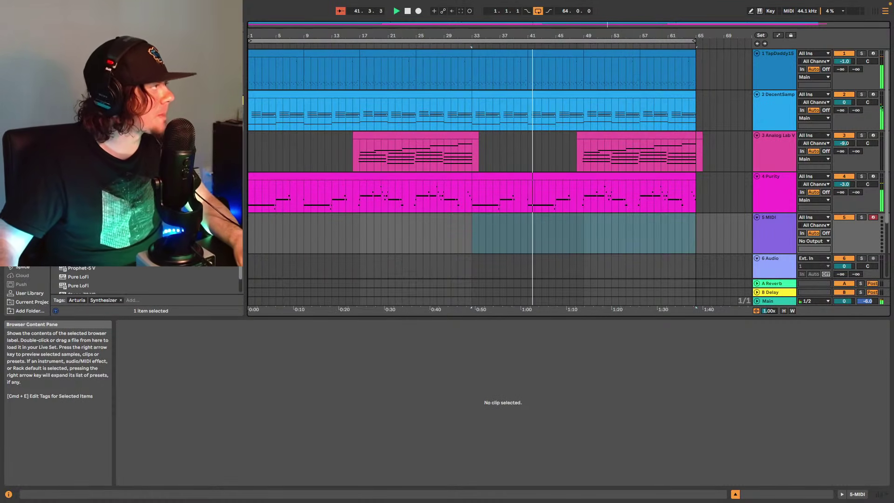
scroll(144, 279, up, 1)
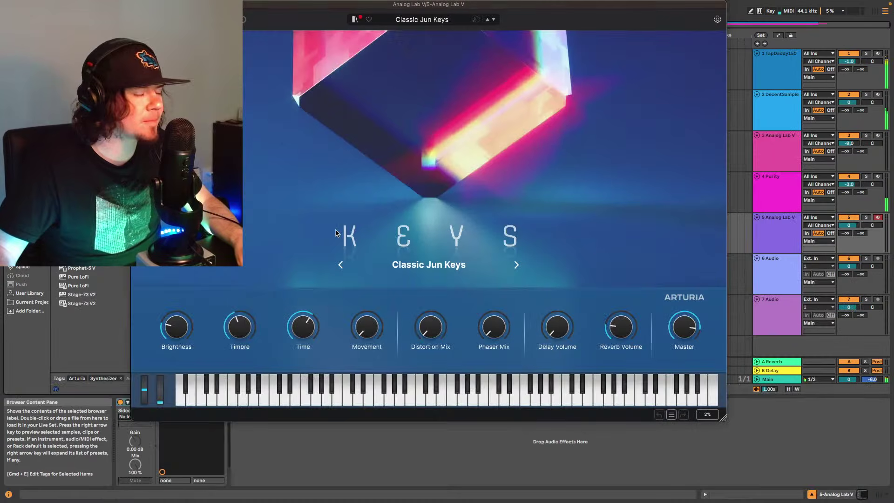
- Audition Venus and Celestial Homeland from Analog Lab V's liked presets, and load the Ladies First preset
click(354, 20)
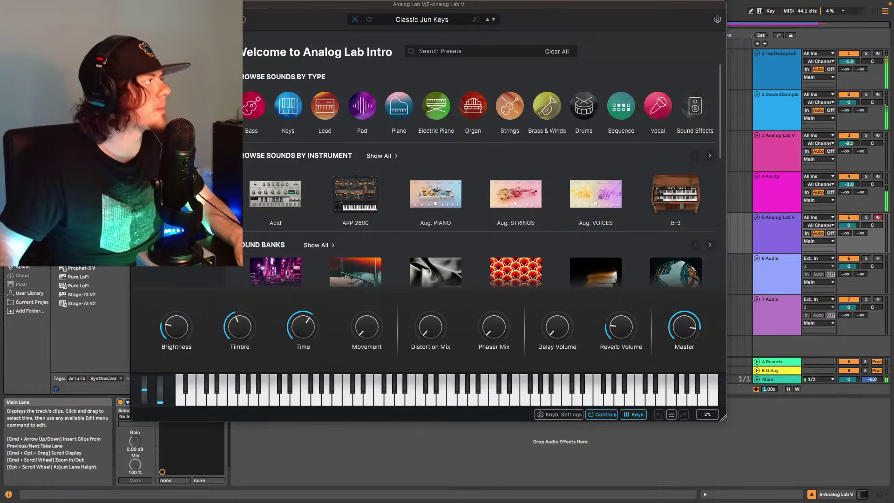
click(369, 19)
scroll(347, 207, down, 4)
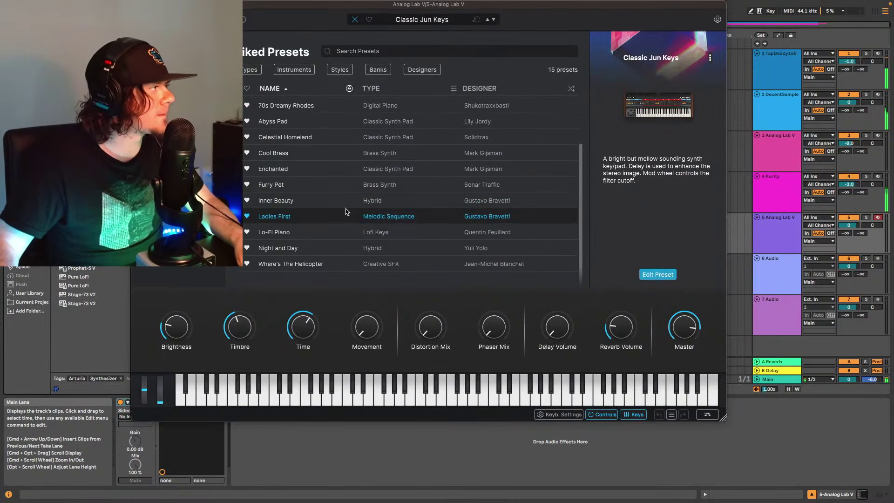
scroll(347, 202, up, 4)
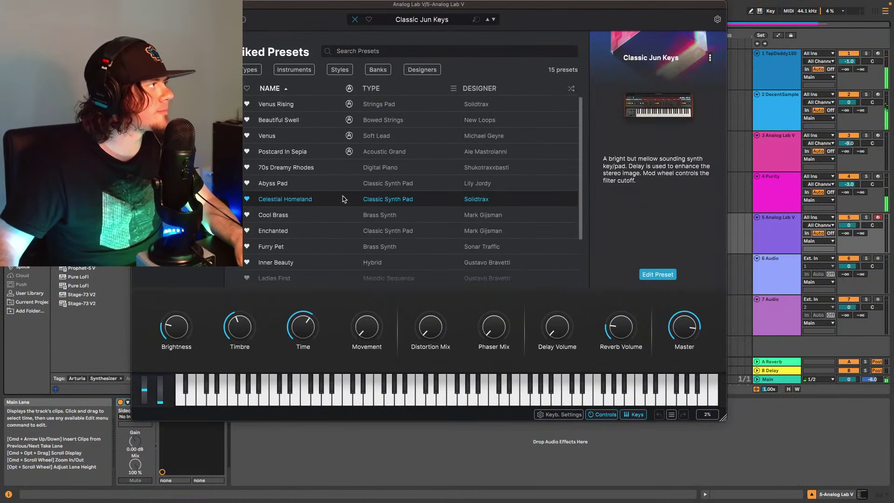
click(303, 135)
click(304, 135)
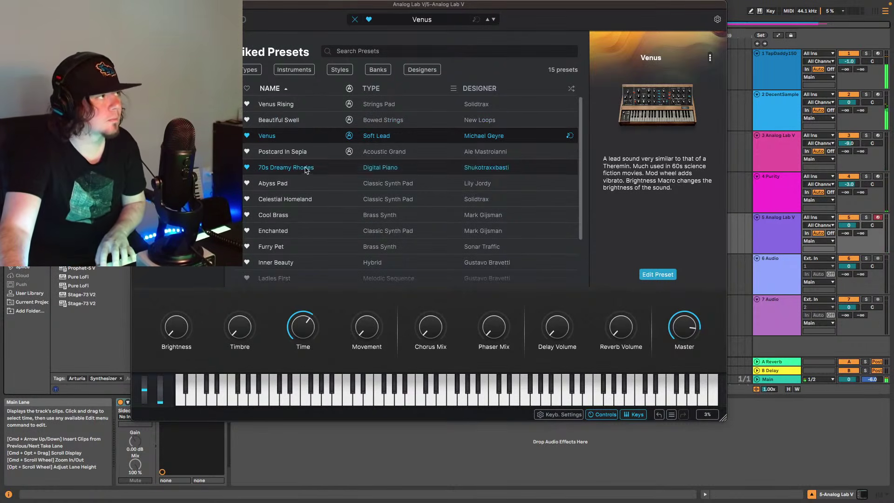
click(305, 199)
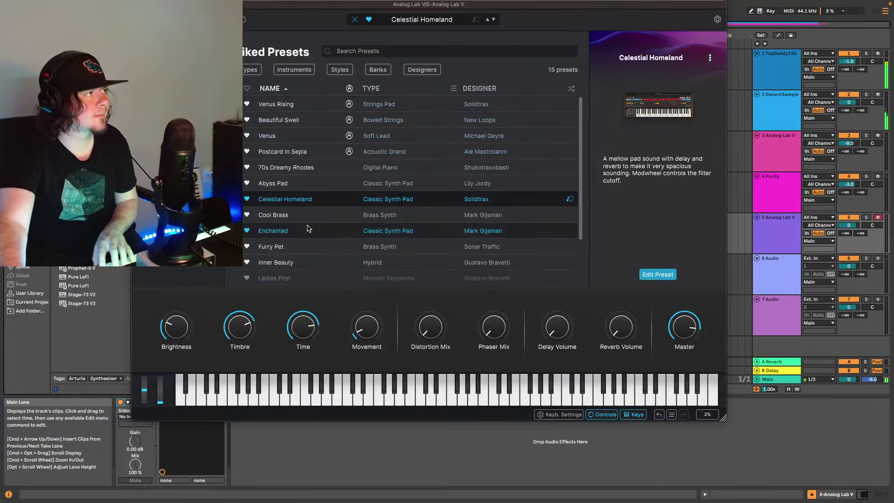
scroll(310, 226, down, 2)
click(316, 244)
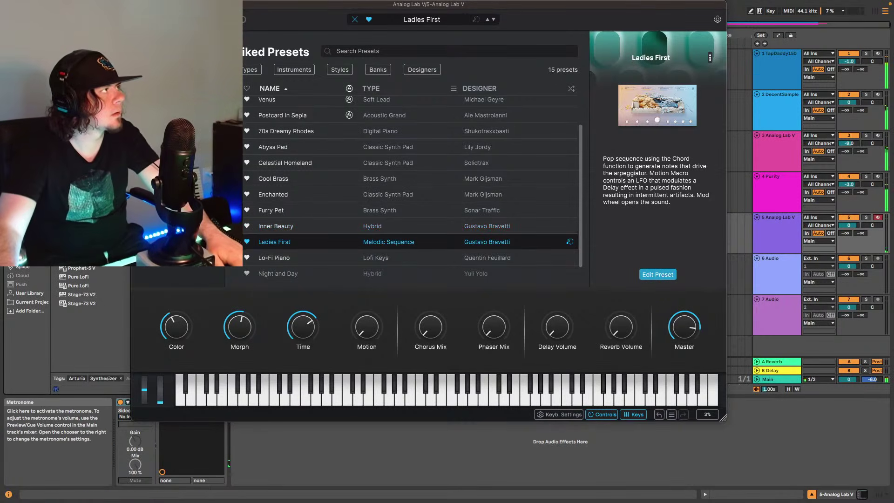
- Close the instrument window, capture the played Ladies First notes as a MIDI clip, extend its start back to bar 33 and play it
click(136, 4)
click(407, 10)
click(461, 11)
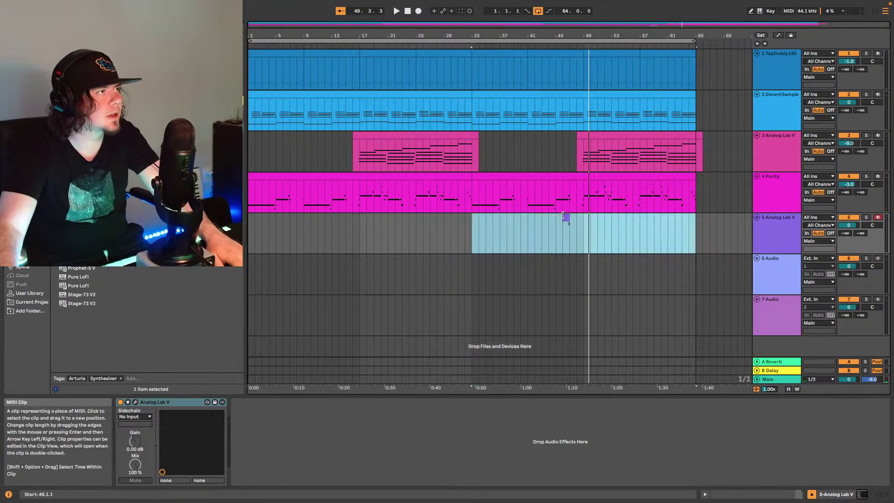
drag(564, 216, 471, 213)
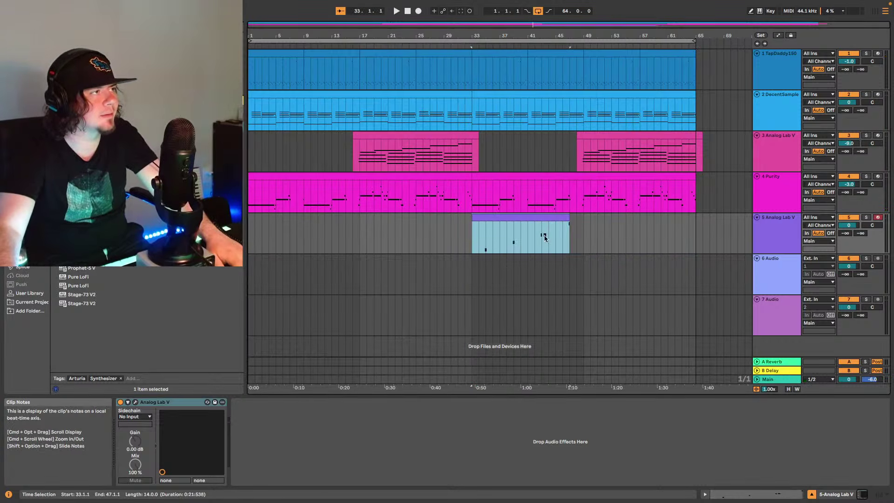
key(space)
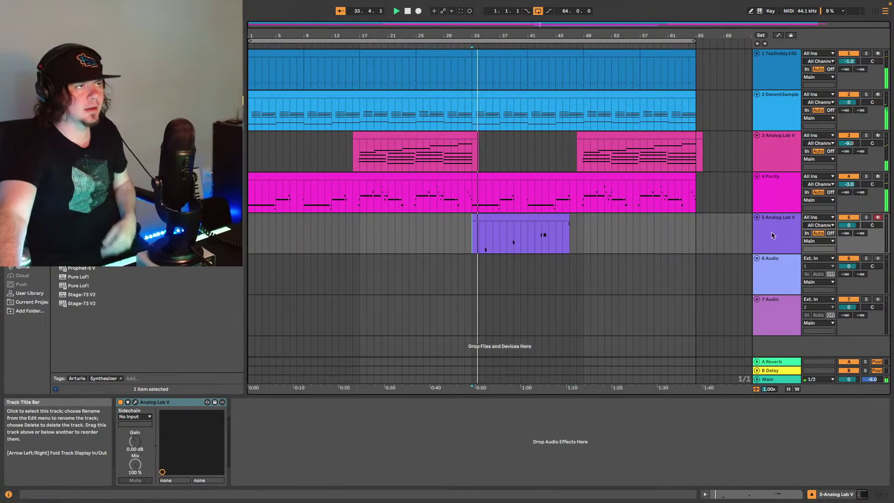
- Open the Ladies First clip's notes and delete the second A5 note at 10.2.1
click(773, 495)
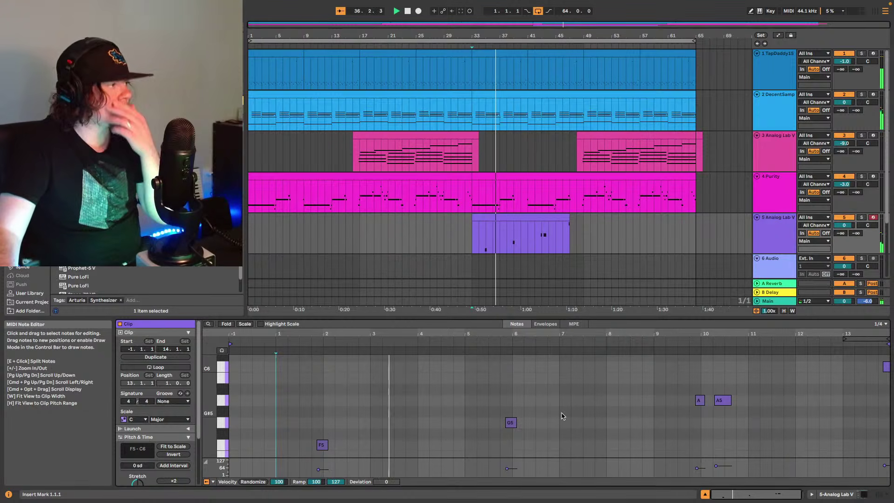
click(723, 400)
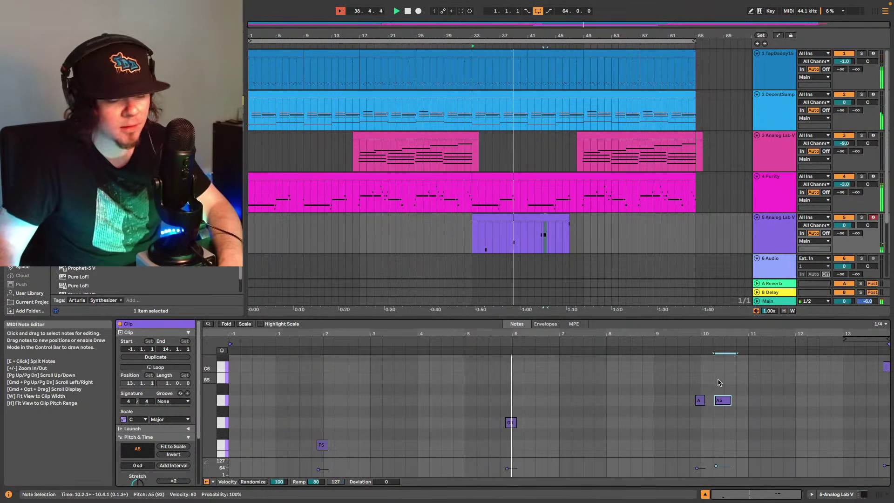
key(Delete)
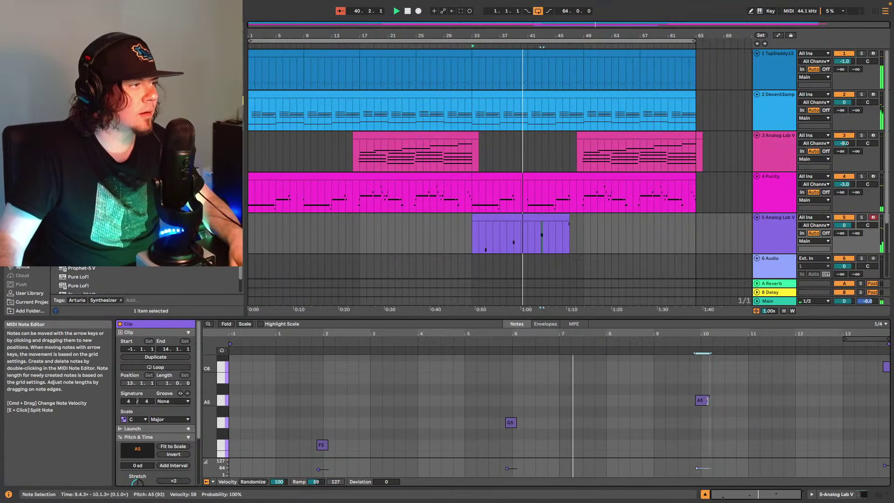
- Lengthen and shift the remaining A5 note to span about 9.4.2 to 10.1.4, and extend the clip's end to bar 49
drag(704, 401, 708, 401)
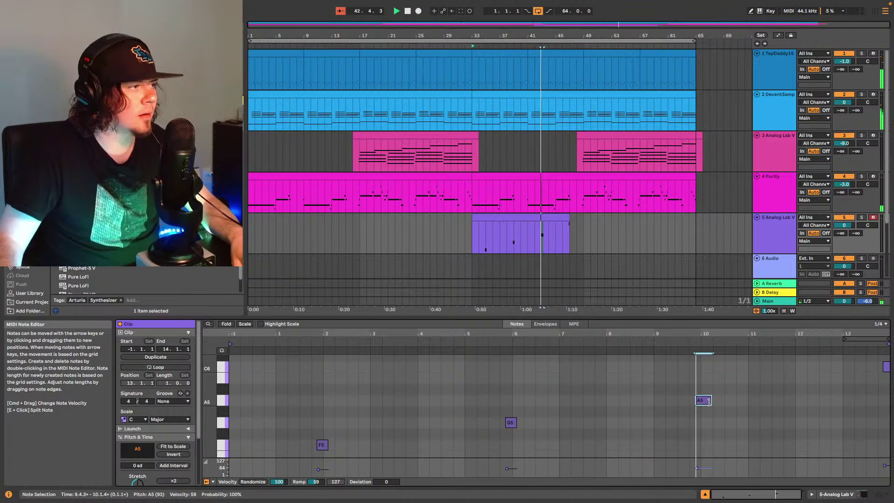
drag(707, 399, 704, 404)
key(space)
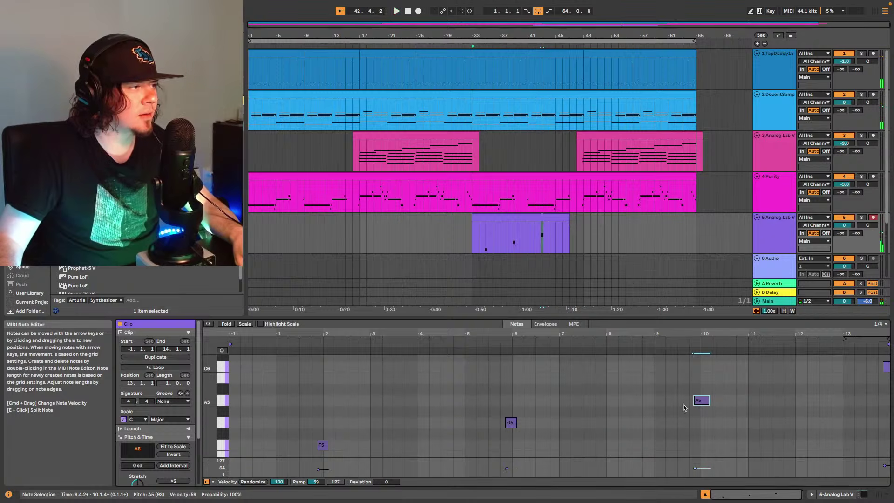
key(space)
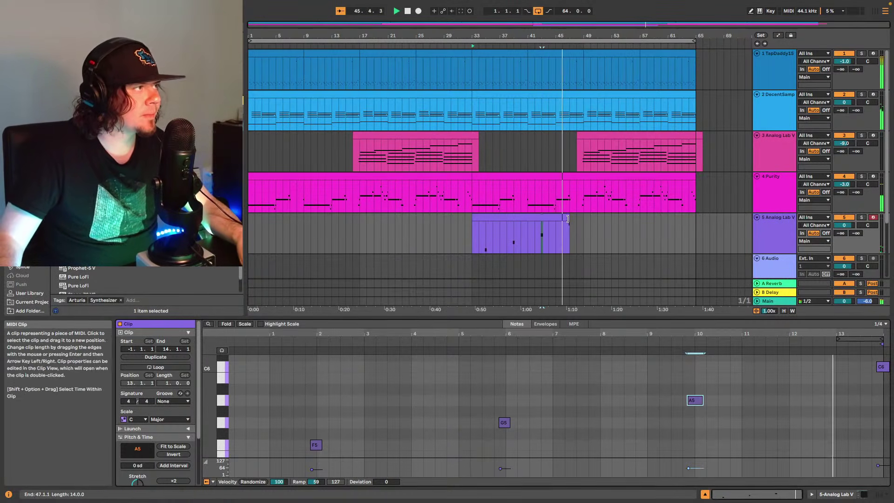
drag(568, 219, 583, 218)
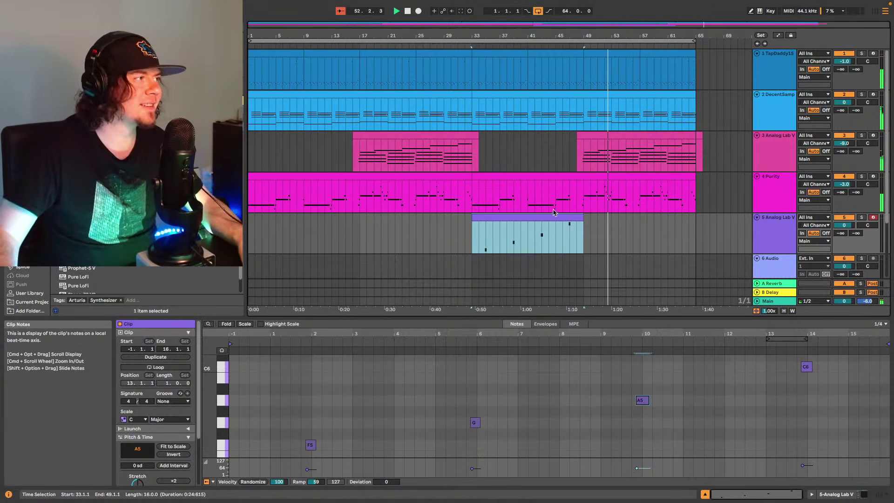
- Insert another MIDI track below the Ladies First track, load Analog Lab V on it and open its liked presets
click(778, 226)
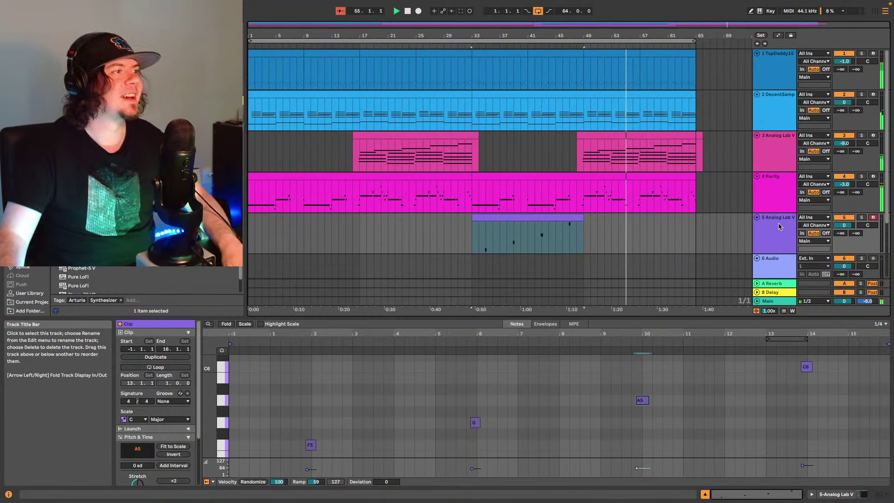
key(ctrl+shift+t)
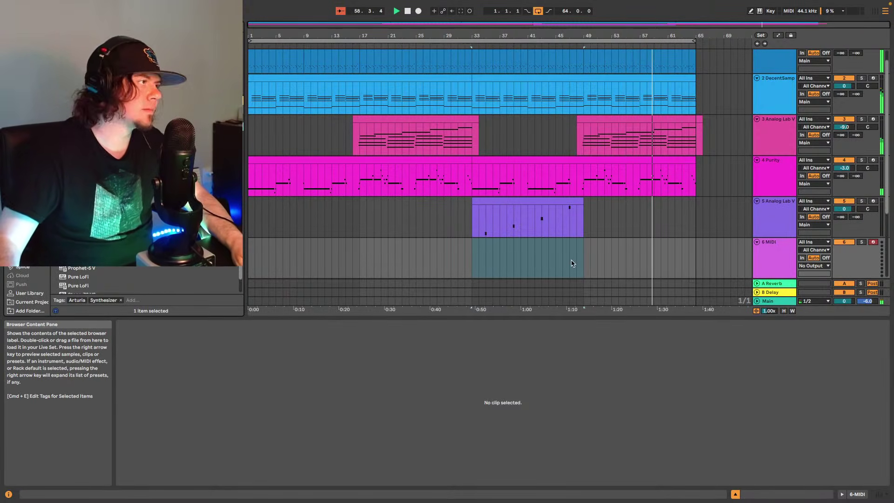
key(Return)
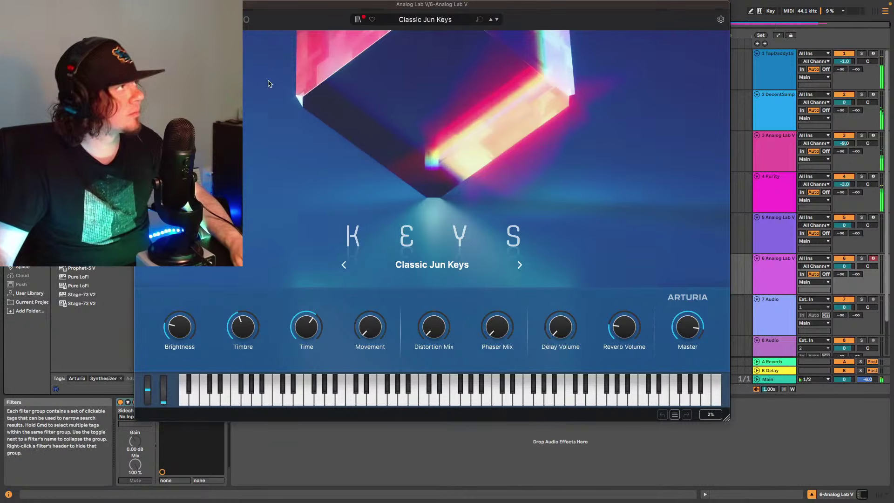
click(358, 20)
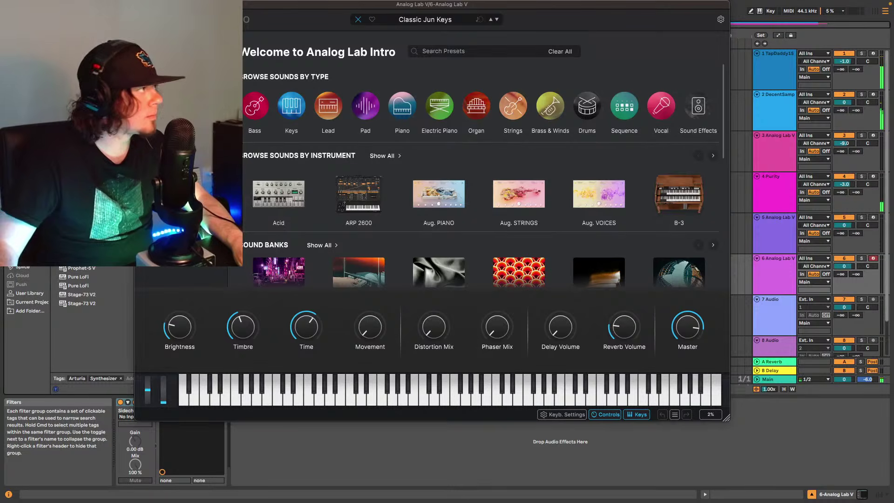
click(321, 245)
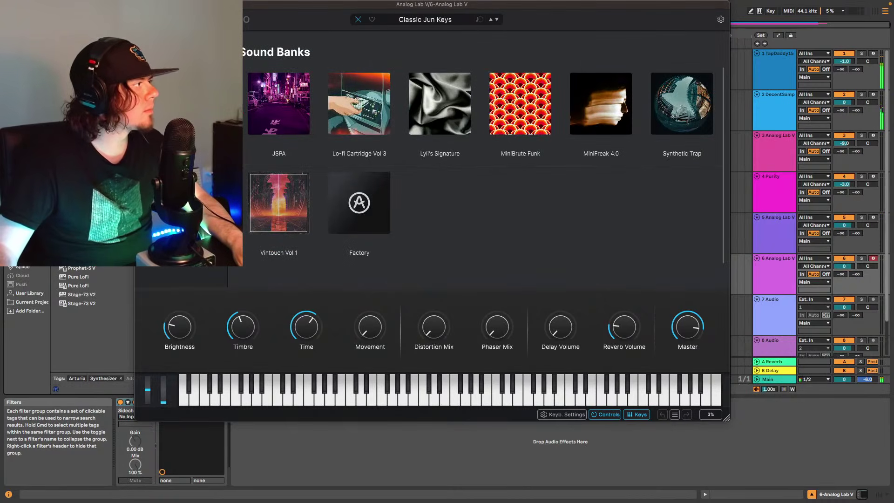
click(168, 84)
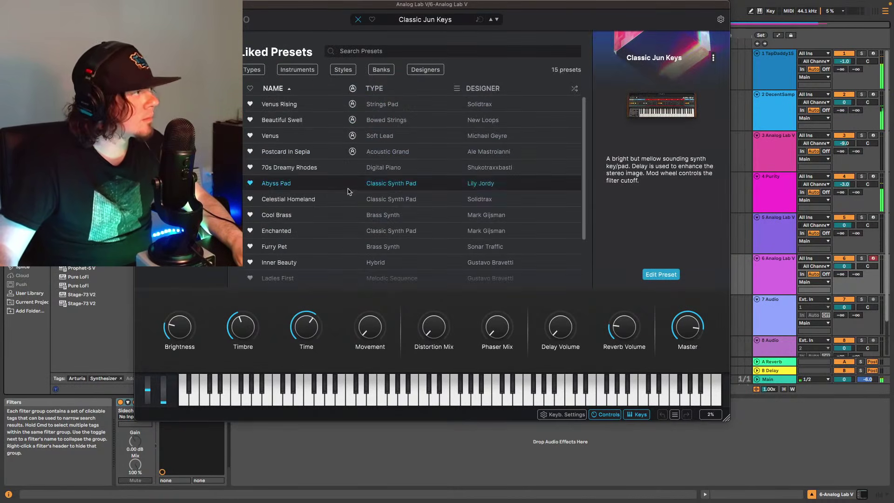
- Pick the Venus preset in Analog Lab V, hide the plug-in window and play the arrangement from bar 16
click(292, 136)
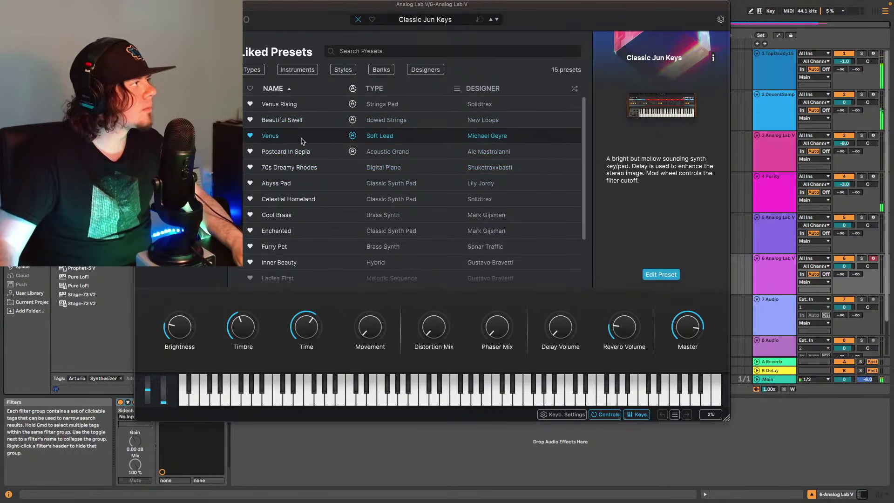
key(super+alt+p)
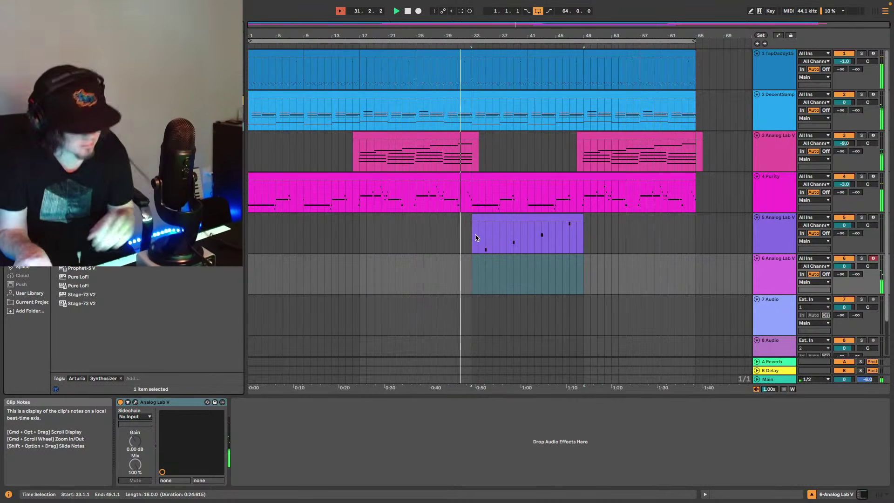
key(space)
key(space)
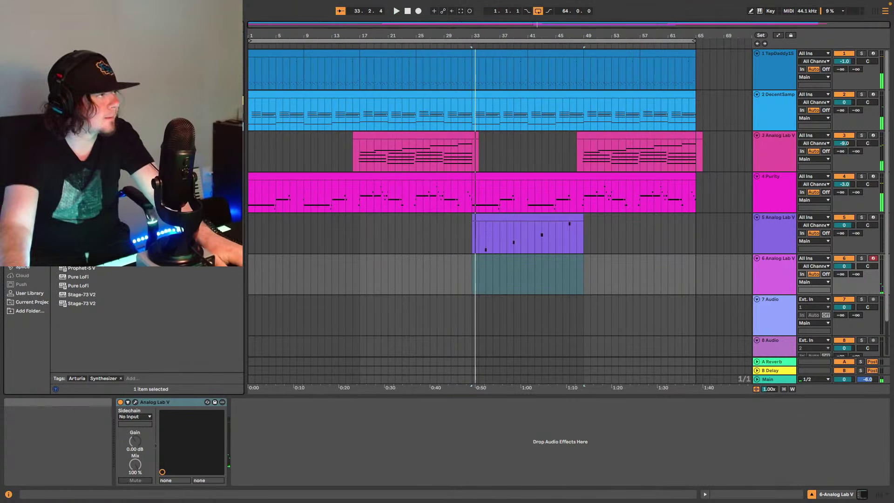
click(353, 277)
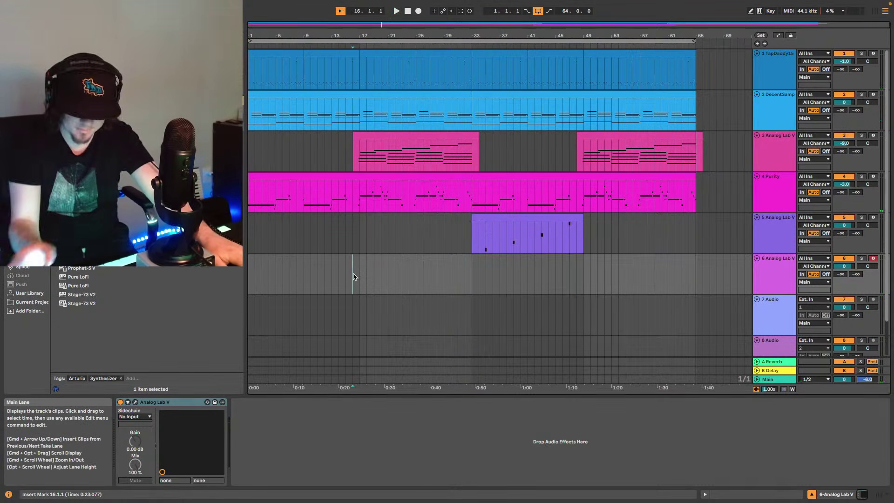
key(space)
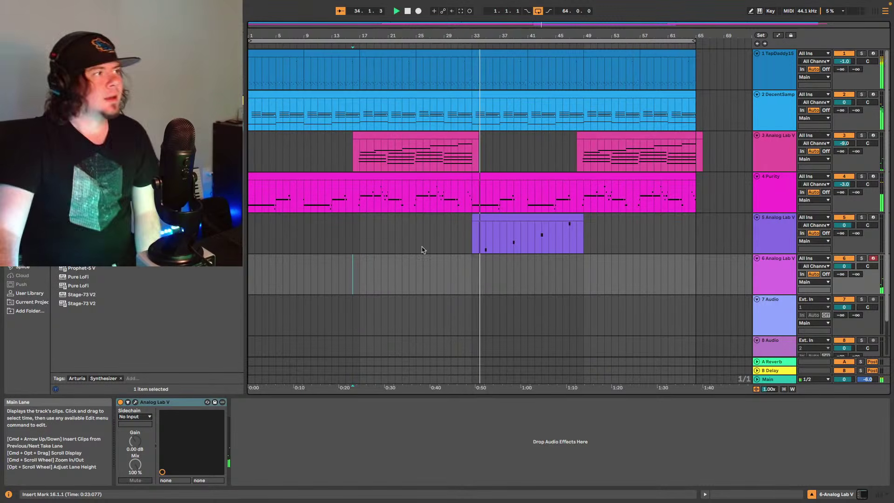
- Insert a MIDI track below the 5 Analog Lab V track and load the Purity instrument on it
click(781, 232)
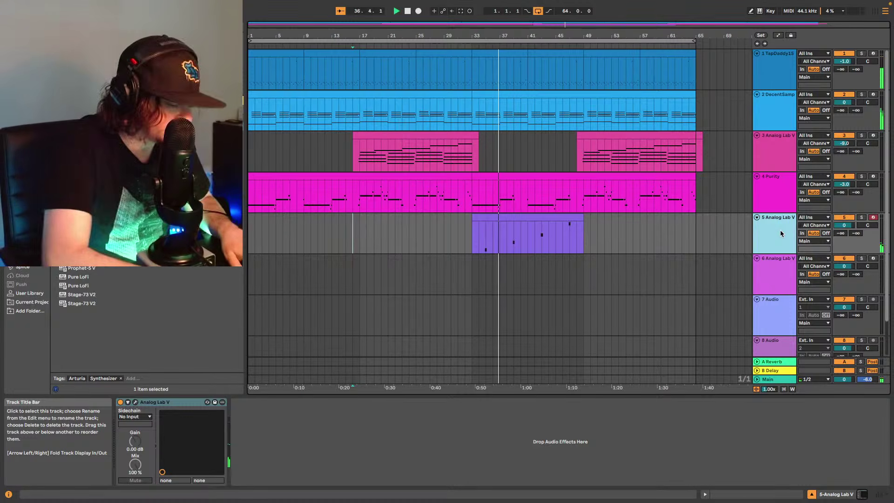
key(ctrl+shift+t)
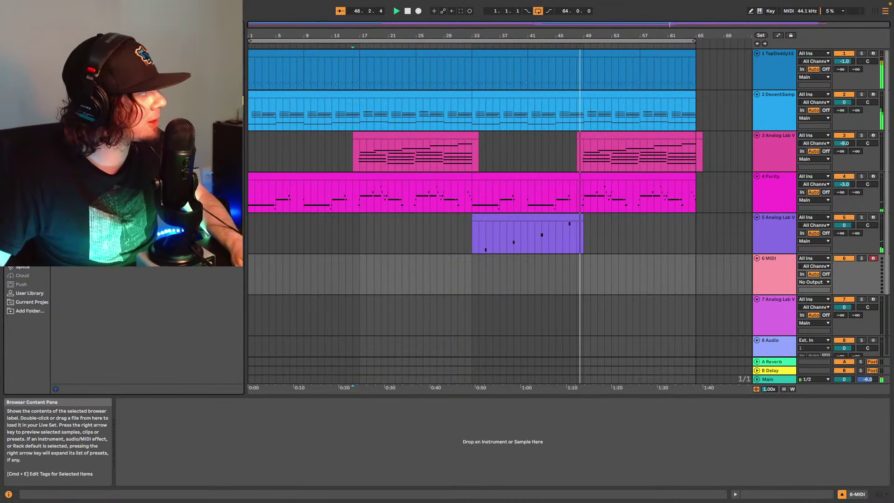
drag(139, 210, 552, 273)
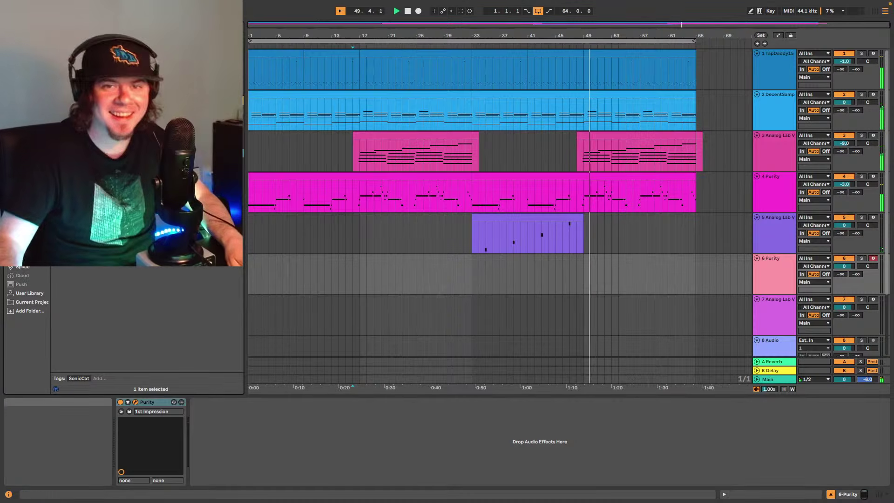
drag(795, 155, 437, 83)
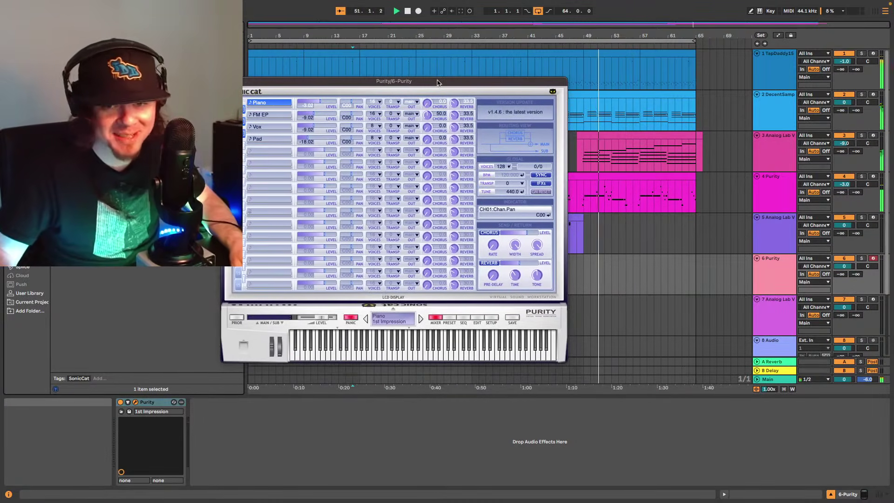
- Load the Busan City Keys preset from Purity's GoDam Nostalgia category
click(455, 318)
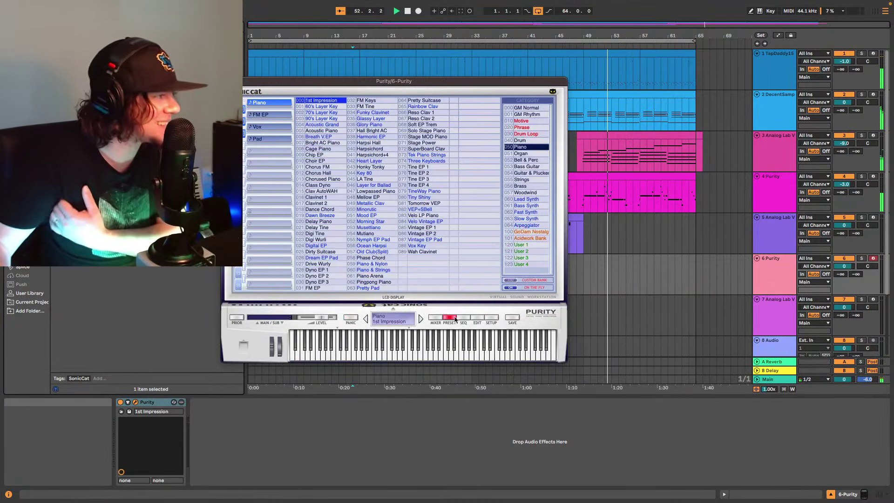
click(530, 232)
click(367, 107)
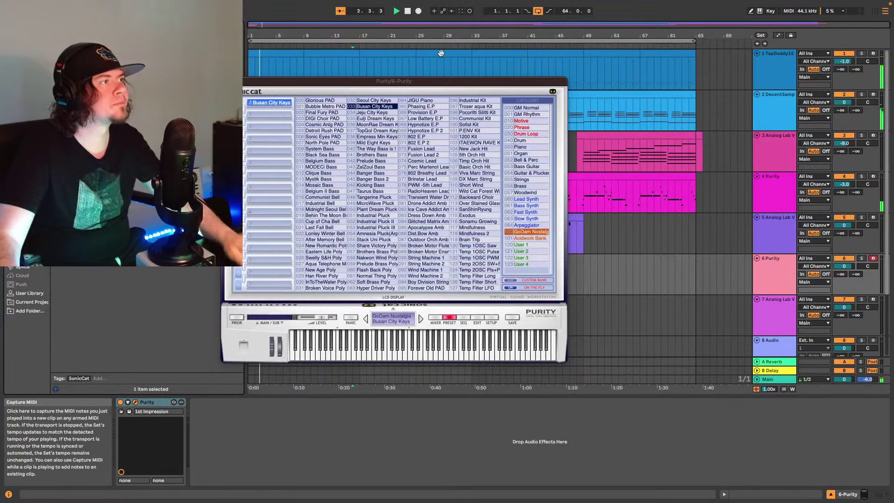
- Capture the played Busan City Keys notes as a MIDI clip, place it at bar 33 and extend its start back to bar 28
key(super+alt+p)
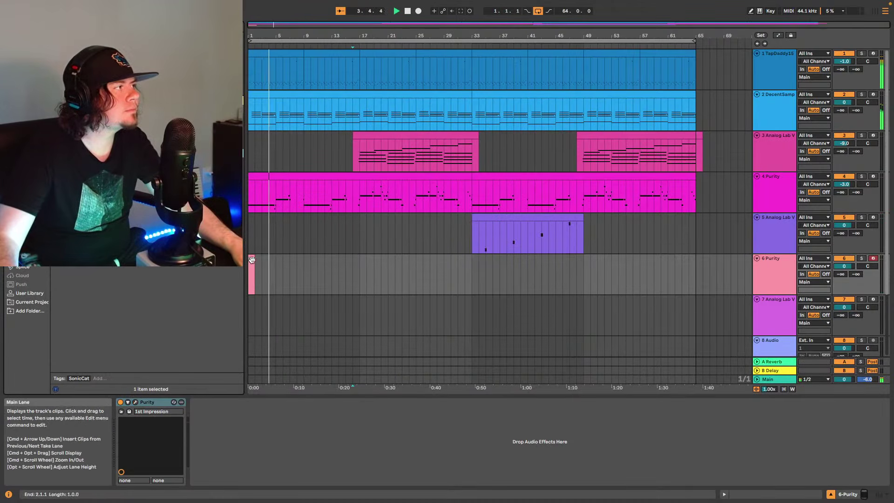
click(475, 277)
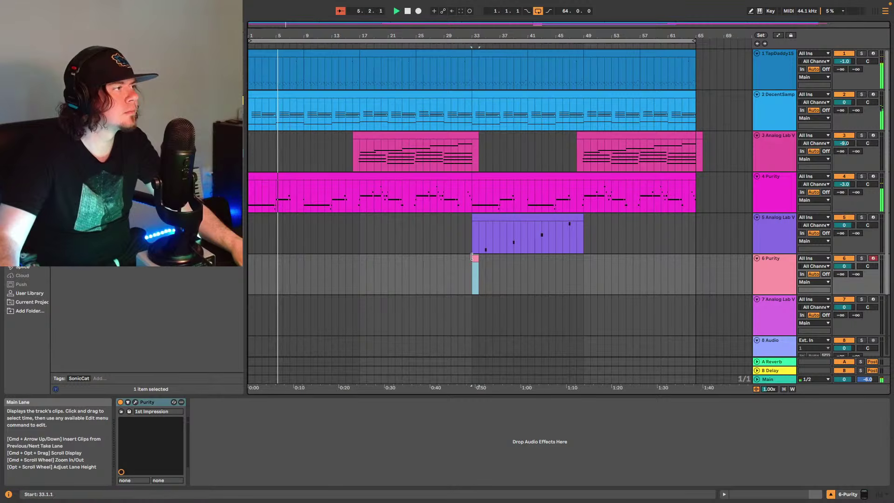
drag(472, 257, 435, 256)
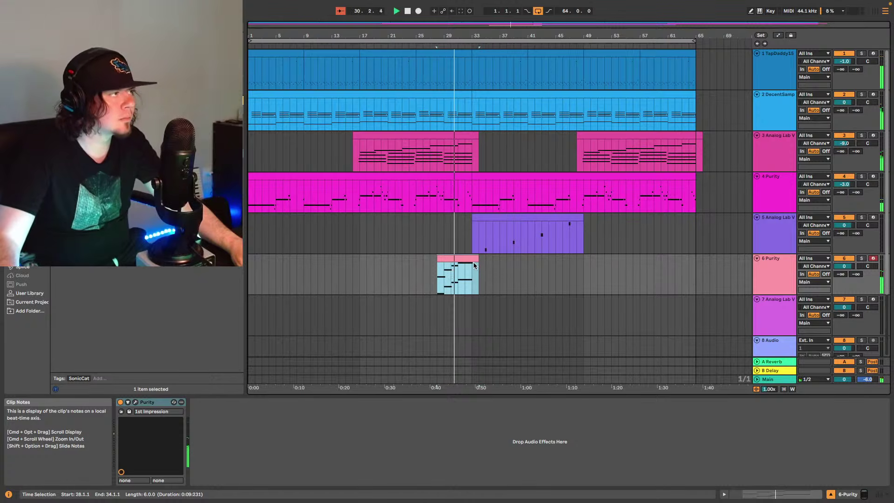
- Lower the velocities of the clip's F4 and F5 notes at 4.1.1 to 42 and 52, and play the result
click(771, 492)
key(space)
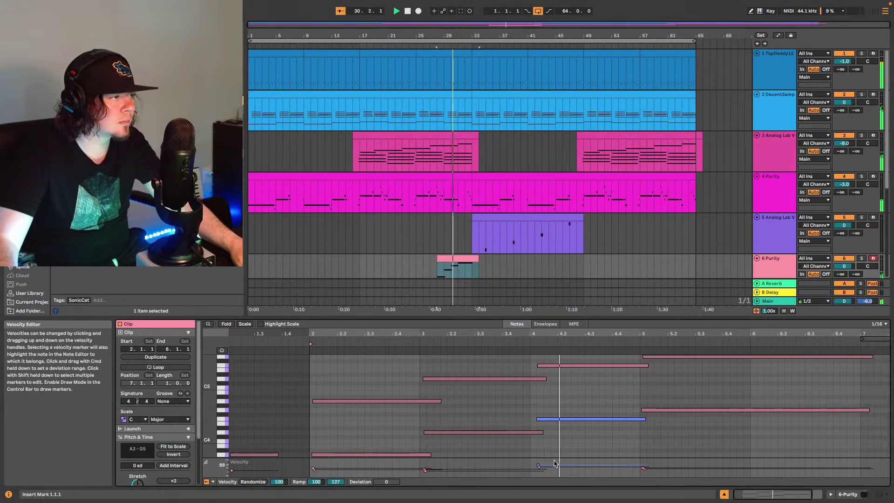
click(534, 466)
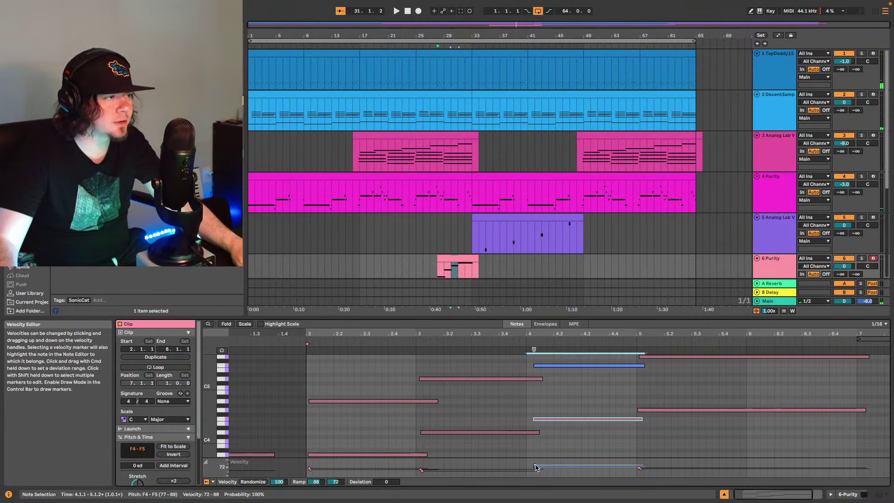
drag(535, 467, 536, 472)
key(space)
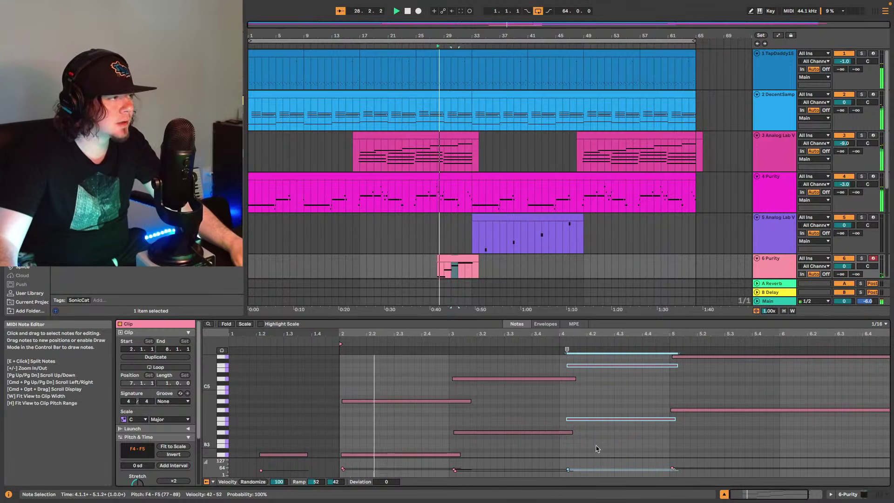
- Play the arrangement from bar 17 to check how the new Purity part fits
scroll(455, 234, down, 2)
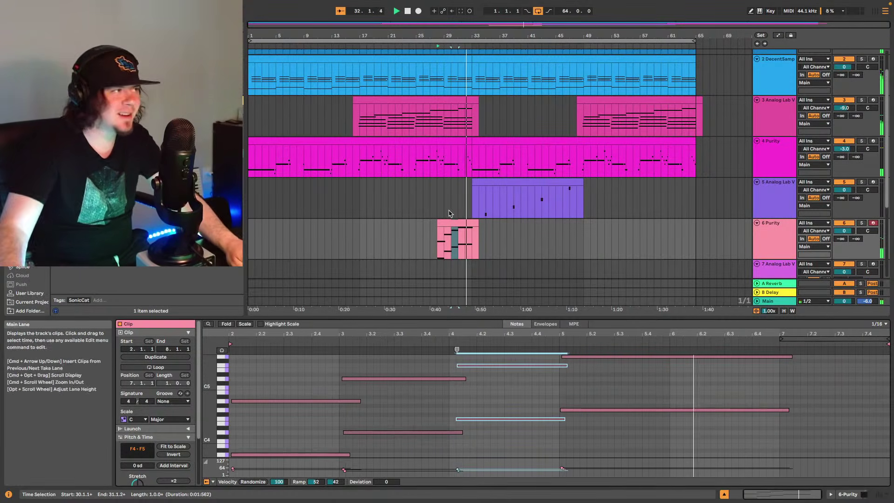
click(454, 249)
click(361, 242)
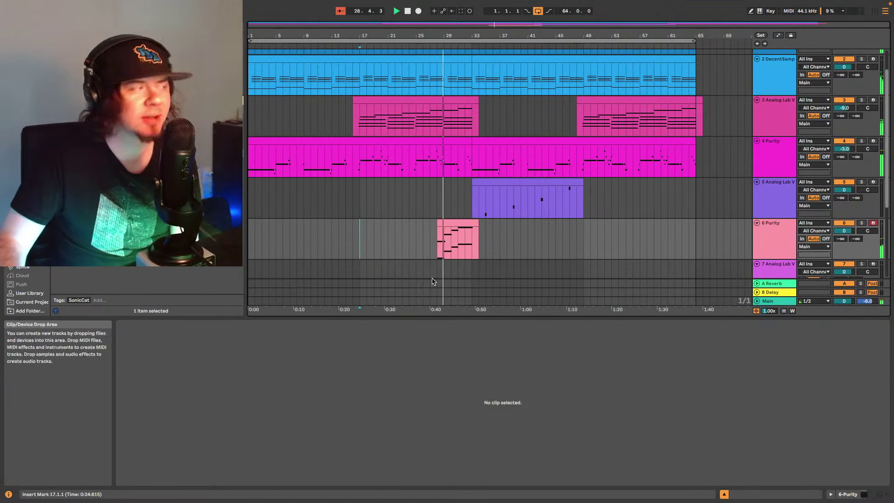
- Copy the six-bar Busan City Keys clip at bar 28 and paste it at bar 60 on the same track
click(473, 223)
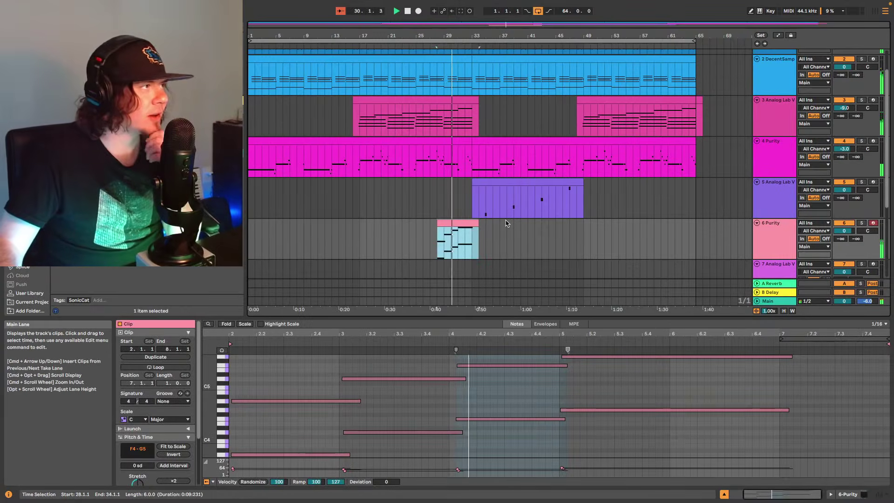
click(653, 242)
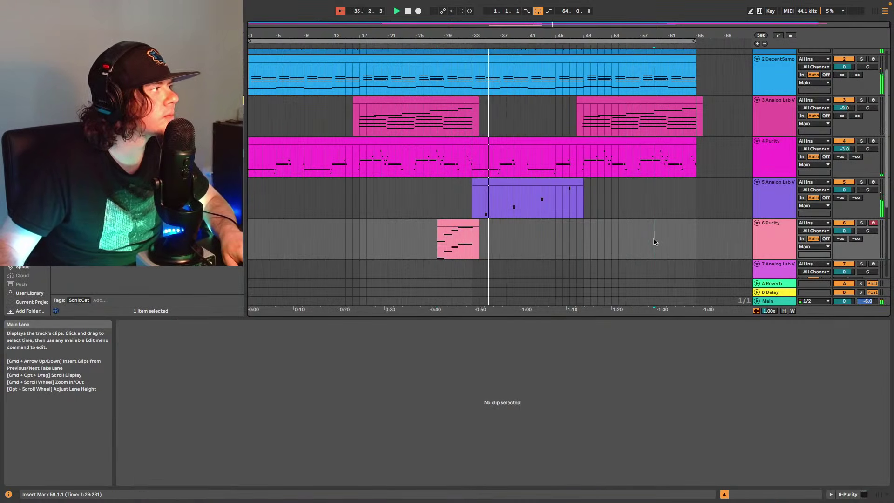
click(437, 248)
click(437, 248)
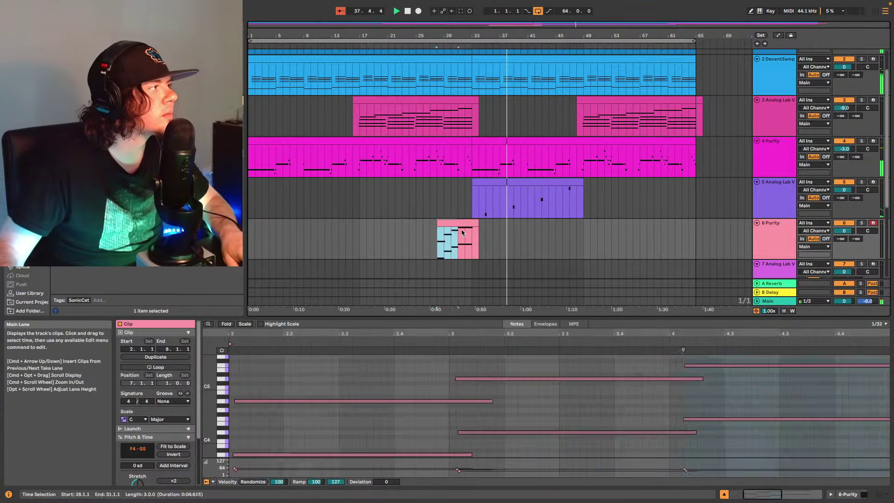
click(653, 237)
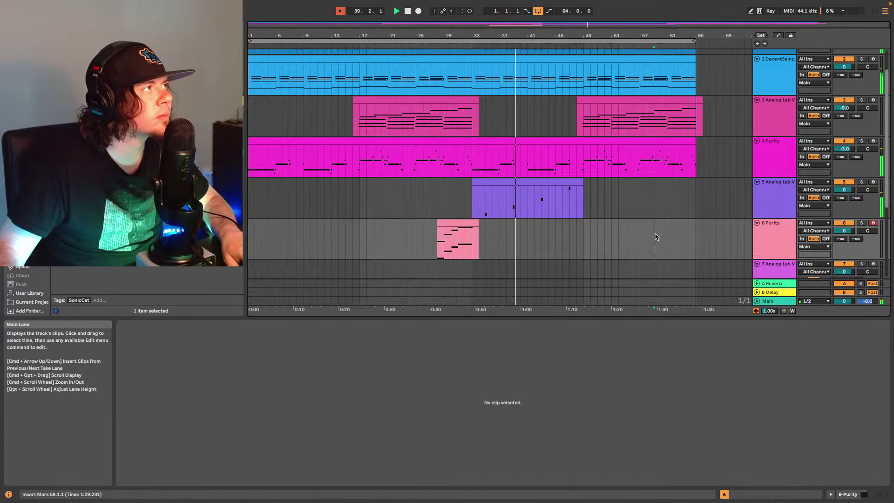
key(super+v)
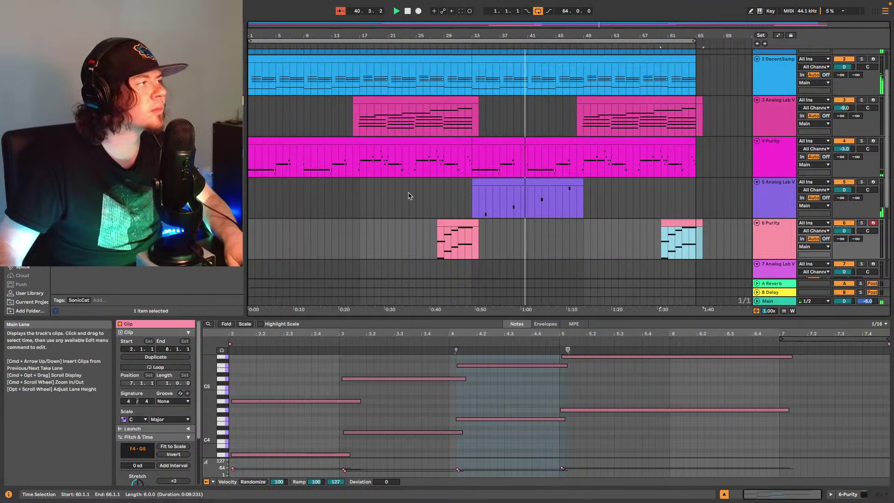
- Insert a new MIDI track directly below the 6 Purity track
scroll(735, 223, down, 3)
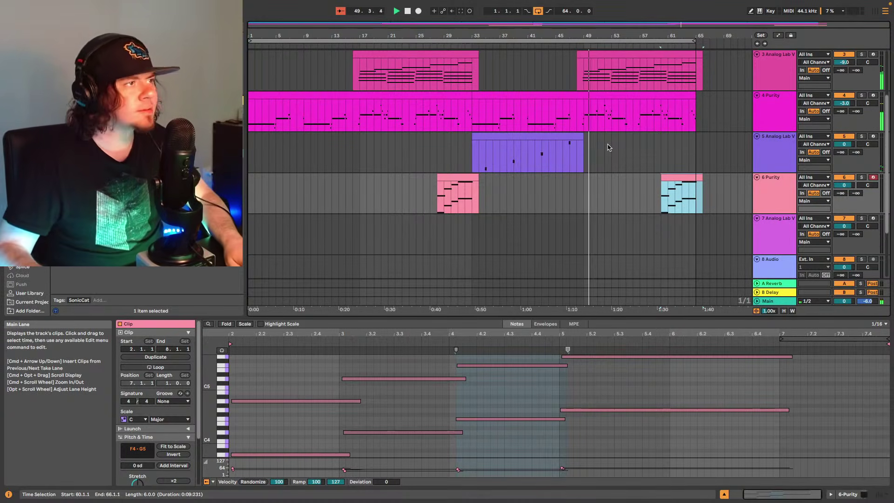
scroll(751, 217, down, 1)
scroll(758, 205, down, 1)
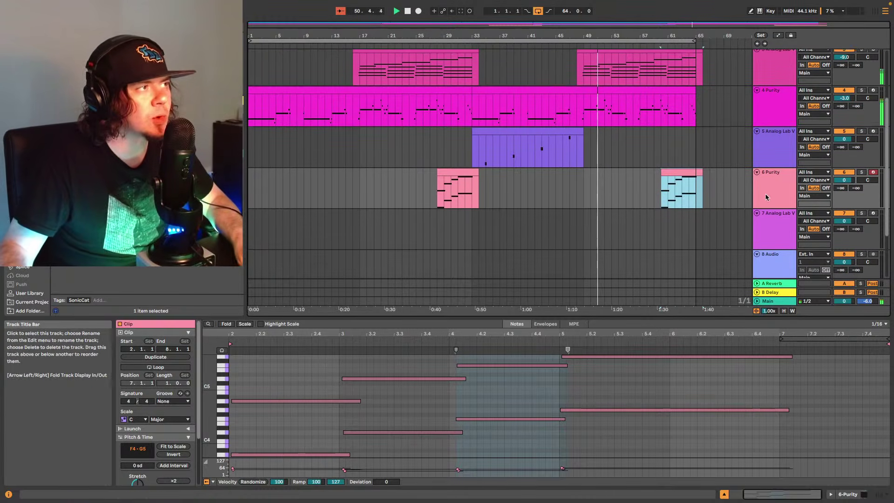
click(768, 189)
key(ctrl+shift+t)
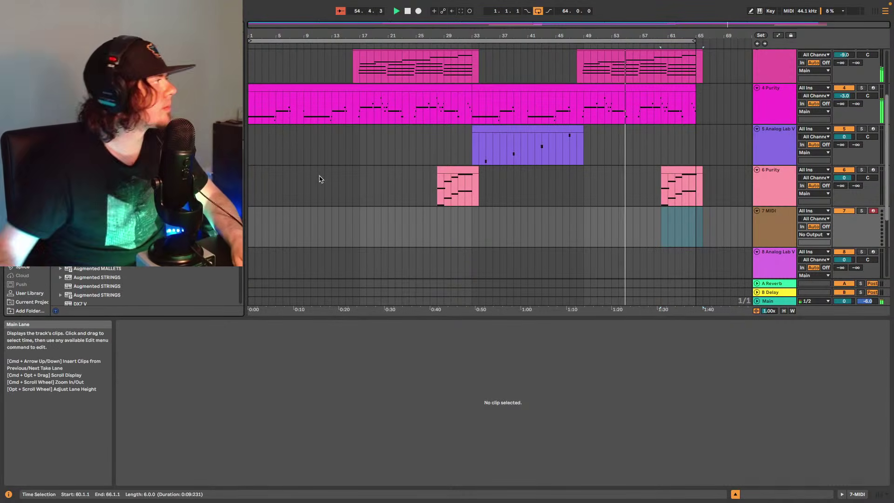
- Open Splice in the browser and go to its vocal samples
click(17, 268)
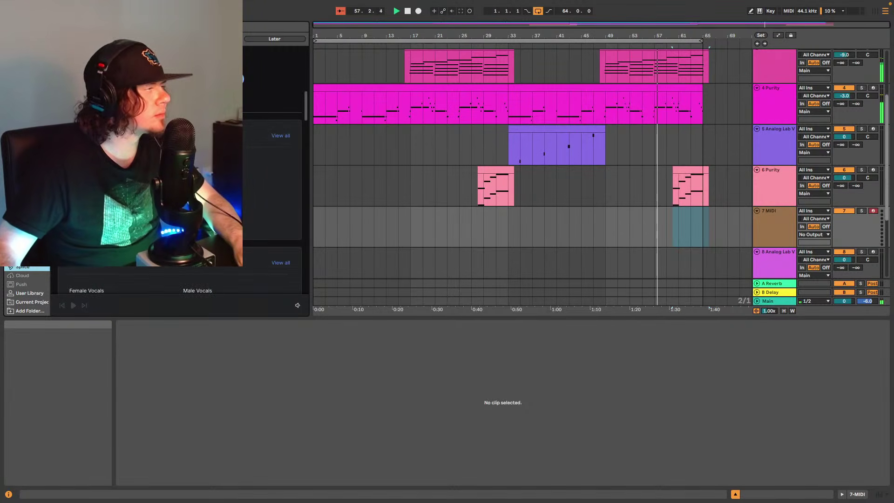
scroll(273, 186, down, 3)
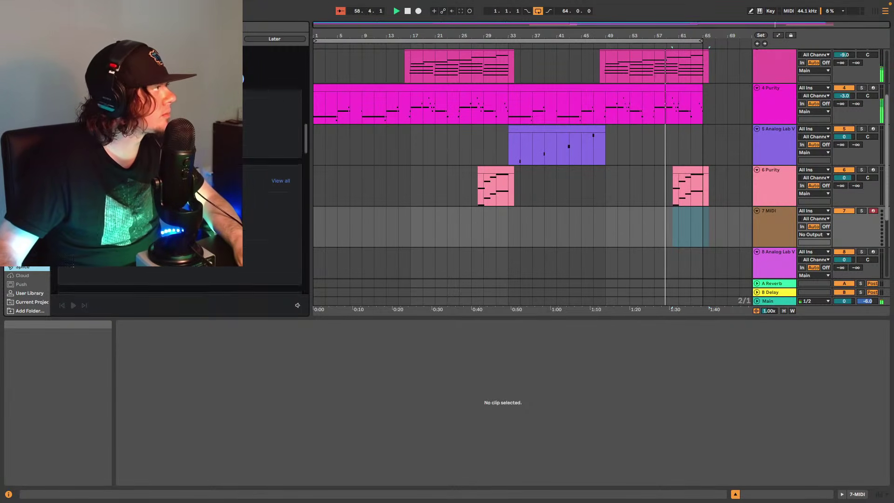
click(86, 130)
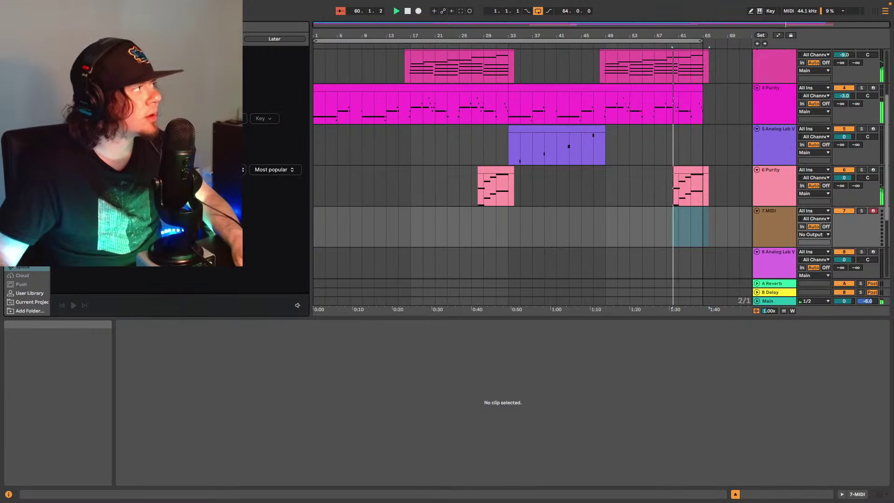
- Filter the Splice vocal samples by genre and audition the VOX_LIZ_122 dry vocal hook in the results
click(228, 118)
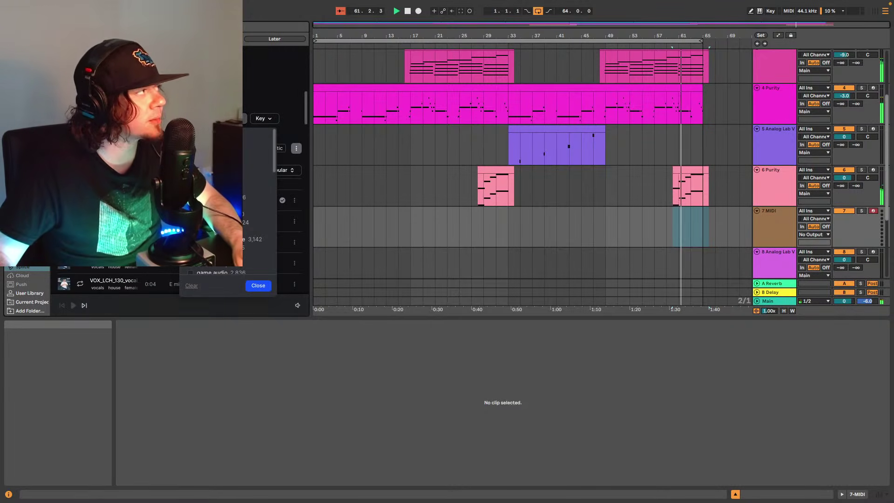
scroll(228, 200, down, 1)
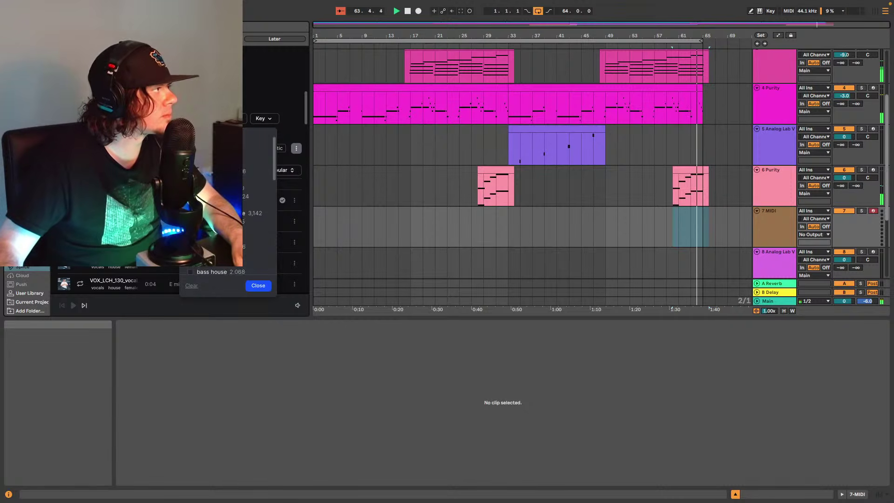
scroll(228, 200, down, 3)
scroll(228, 200, up, 3)
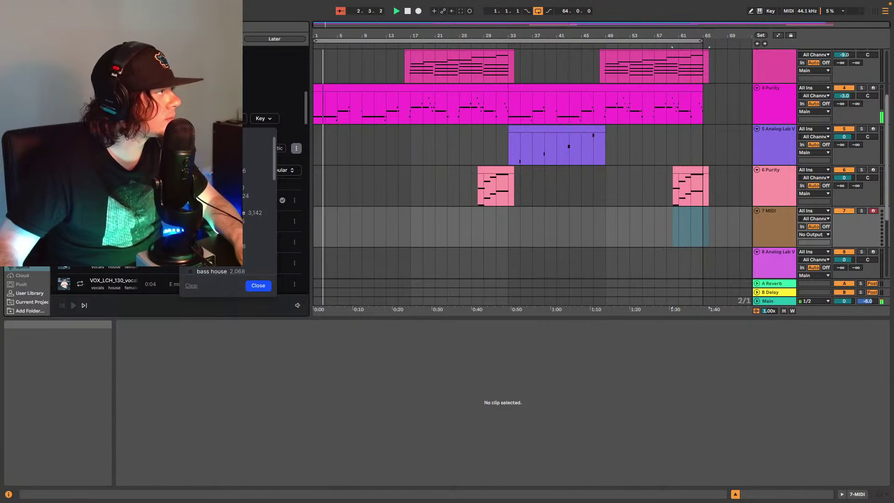
click(256, 266)
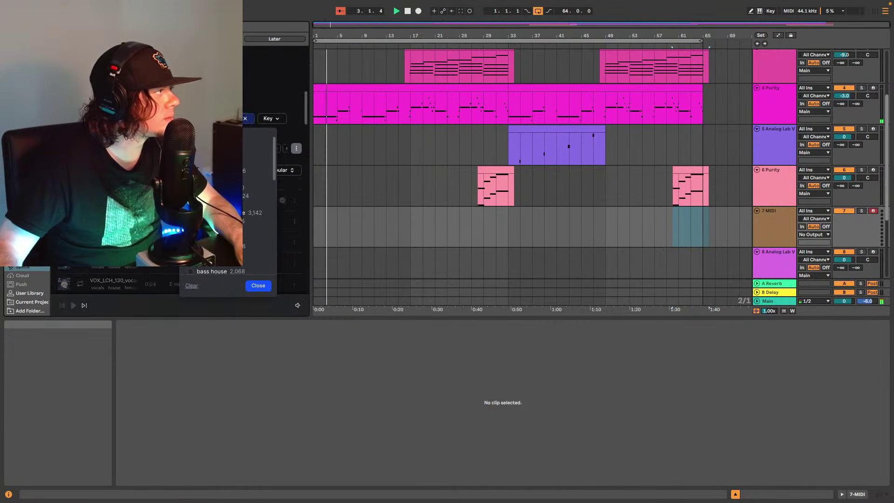
click(258, 285)
scroll(272, 196, down, 5)
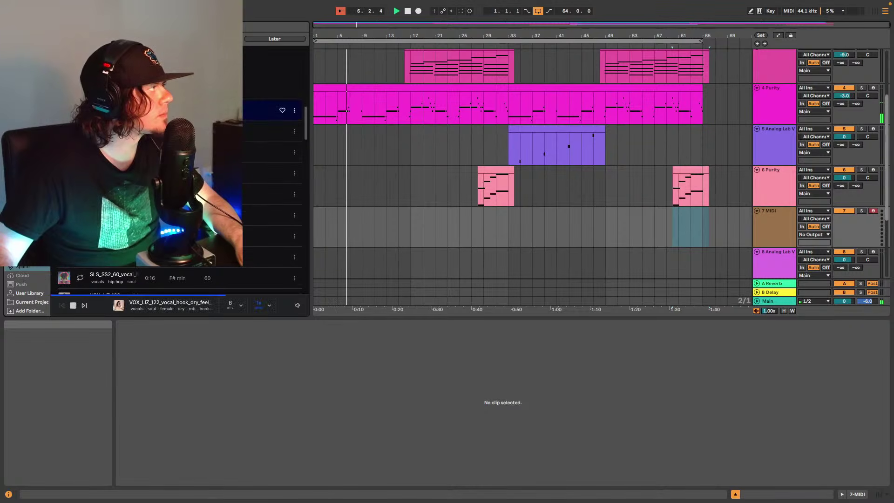
- Audition the OS_FLOW_140_C#m_Like_I_Love and SO_MM_115_arrangement_acorn vocal samples, the latter together with the beat
click(270, 132)
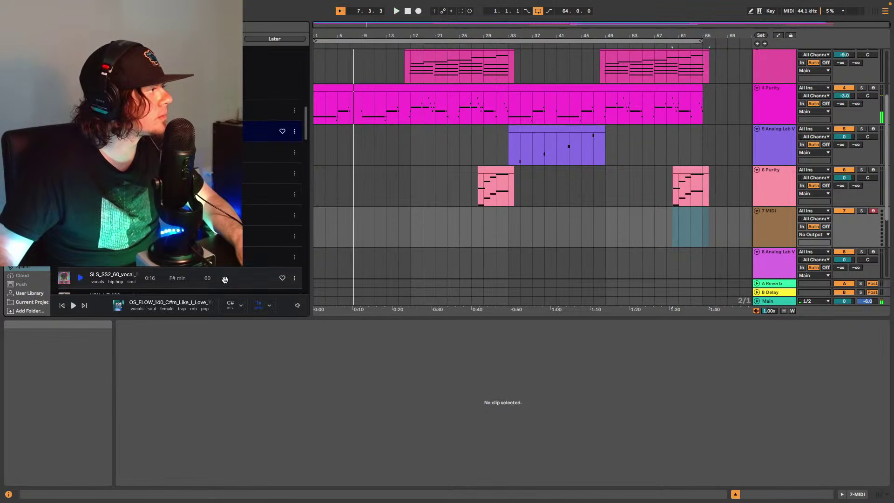
scroll(273, 210, down, 3)
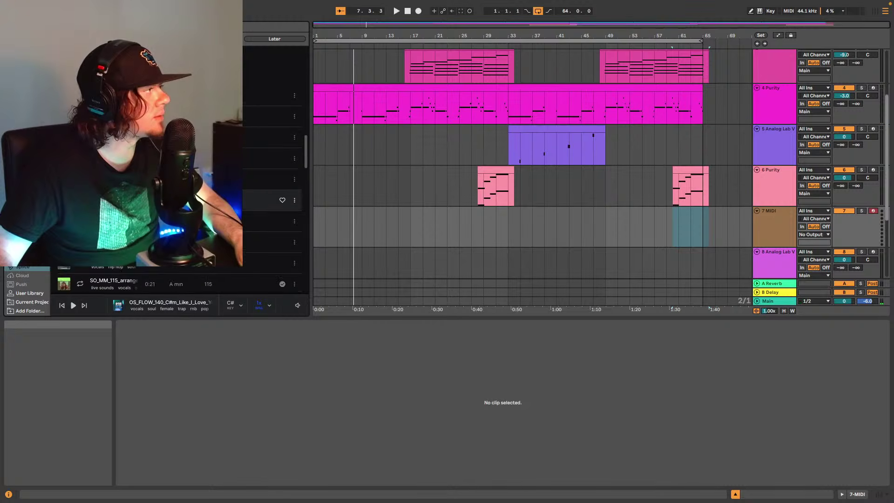
click(261, 235)
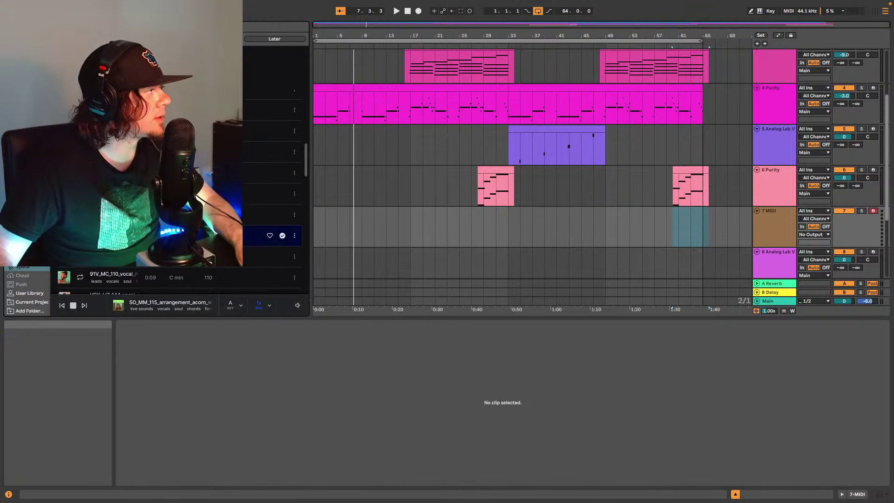
key(space)
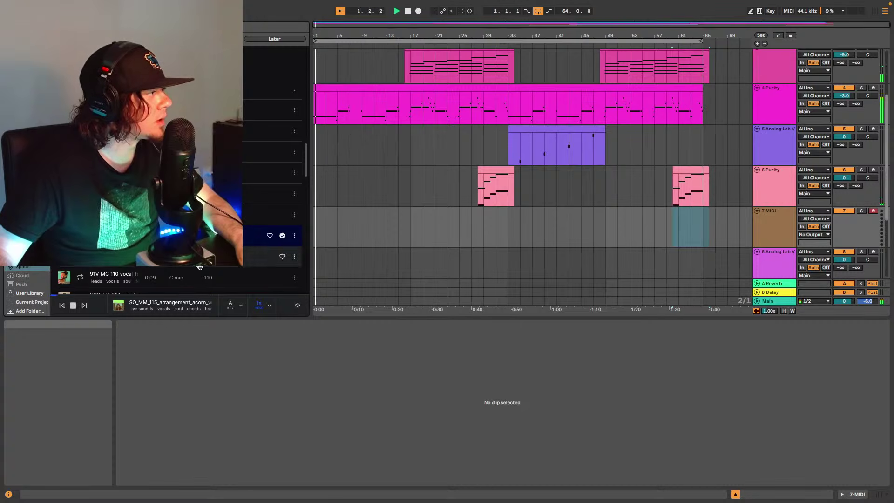
- Transpose the Splice preview to A, set its time-stretch to 1/2x, and audition SO_MM_115_arrangement_acorn over the beat
click(235, 305)
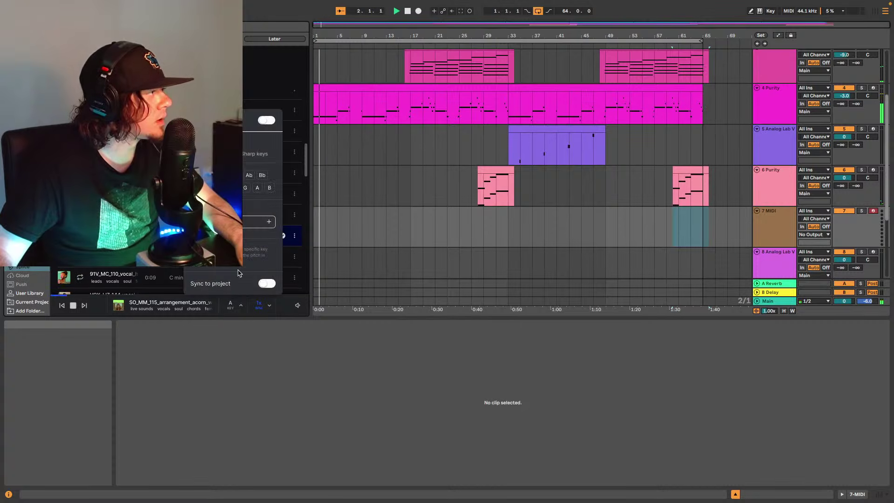
click(259, 154)
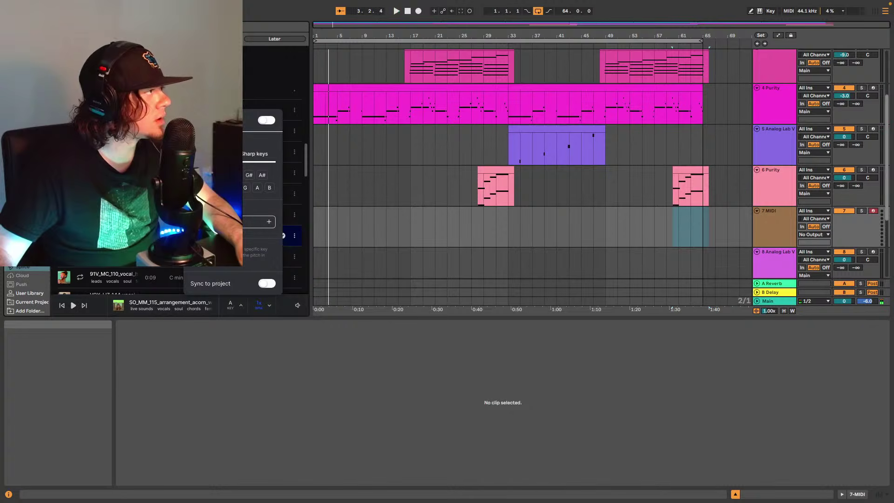
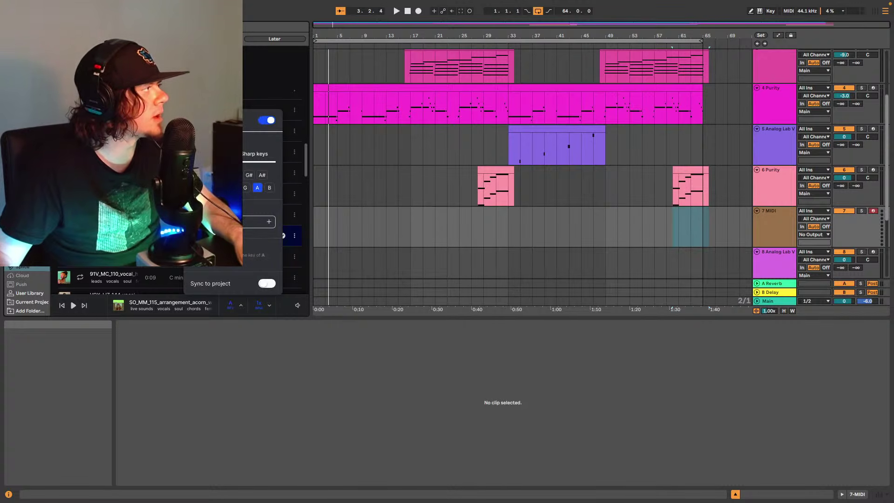
click(274, 235)
key(space)
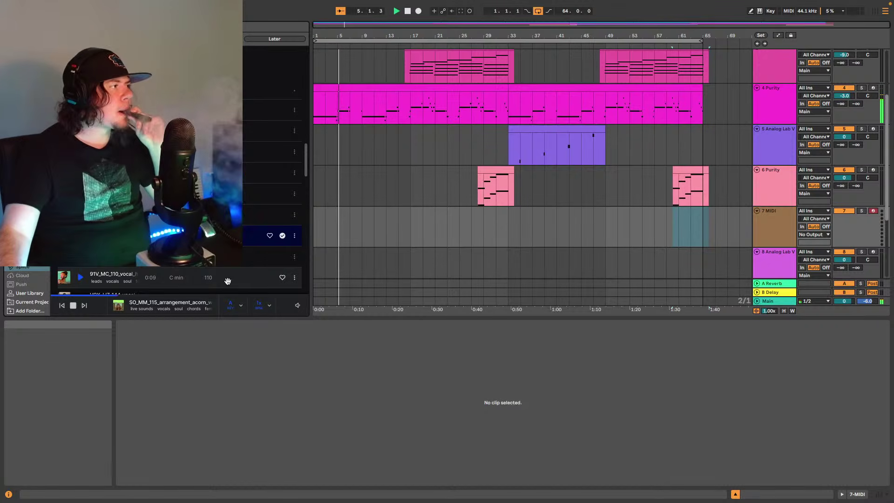
click(268, 305)
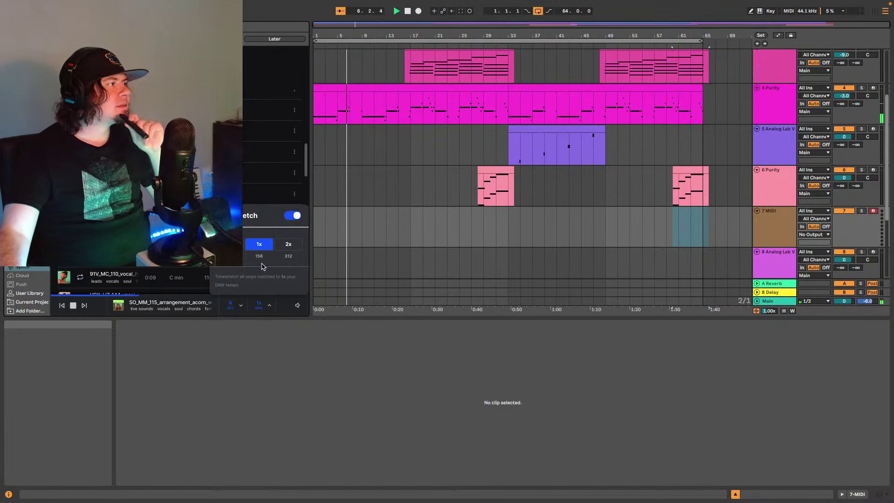
click(229, 244)
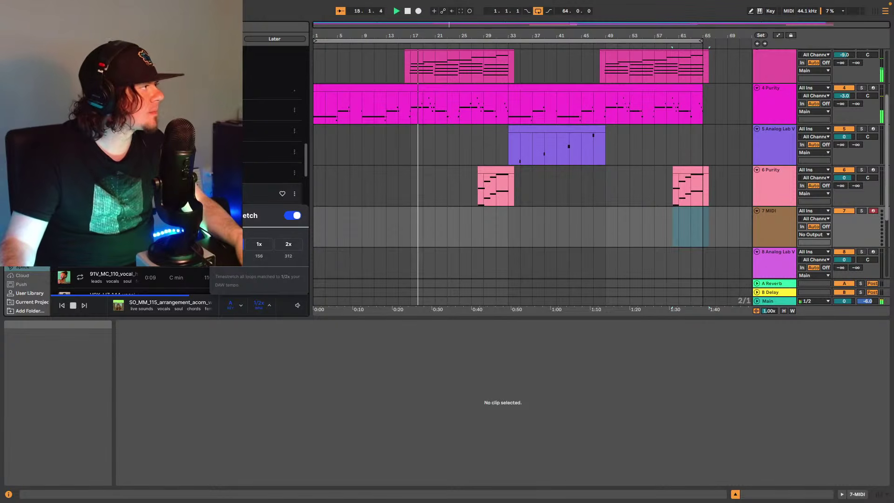
key(space)
- Clear the current genre filter on the Splice vocal samples and apply a different genre from the list
scroll(275, 186, up, 5)
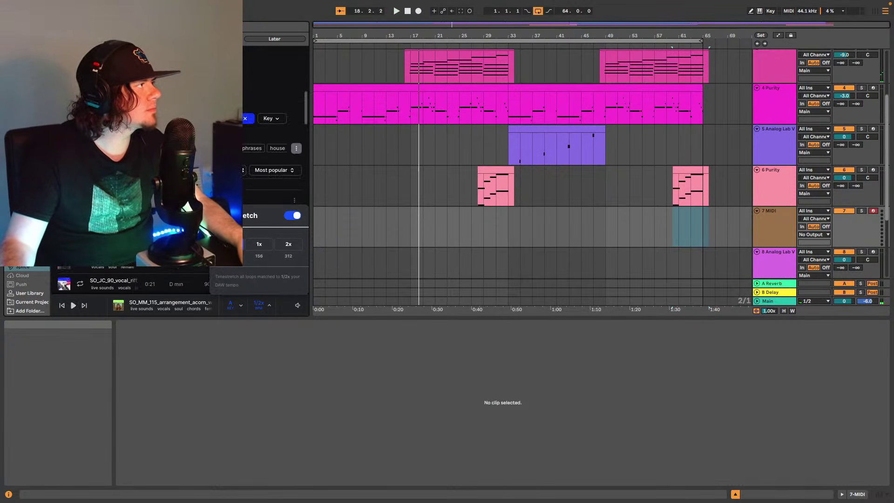
click(242, 125)
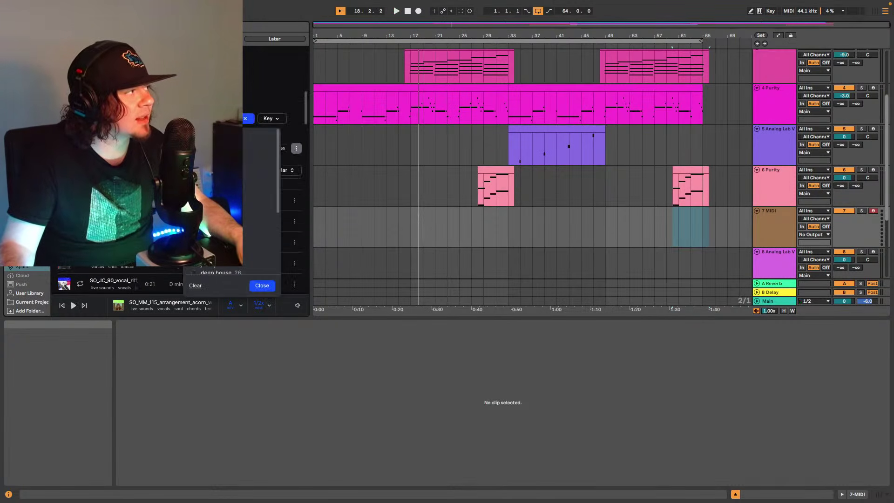
click(246, 118)
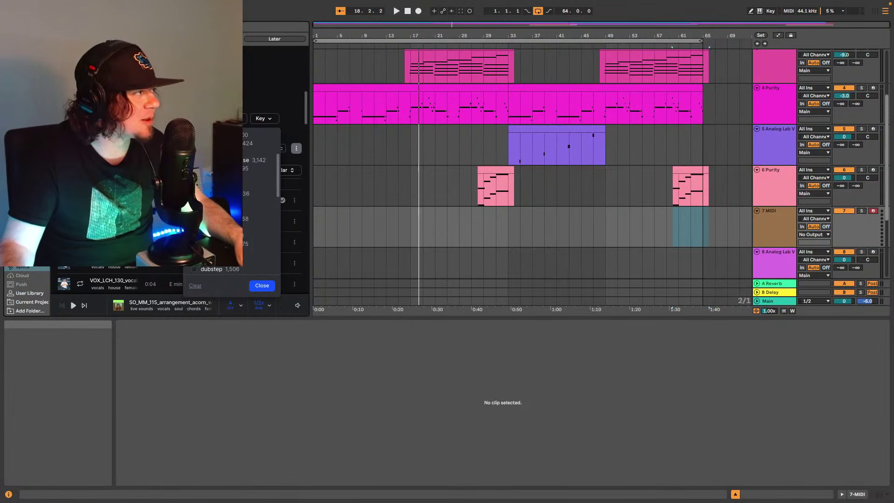
scroll(242, 200, up, 3)
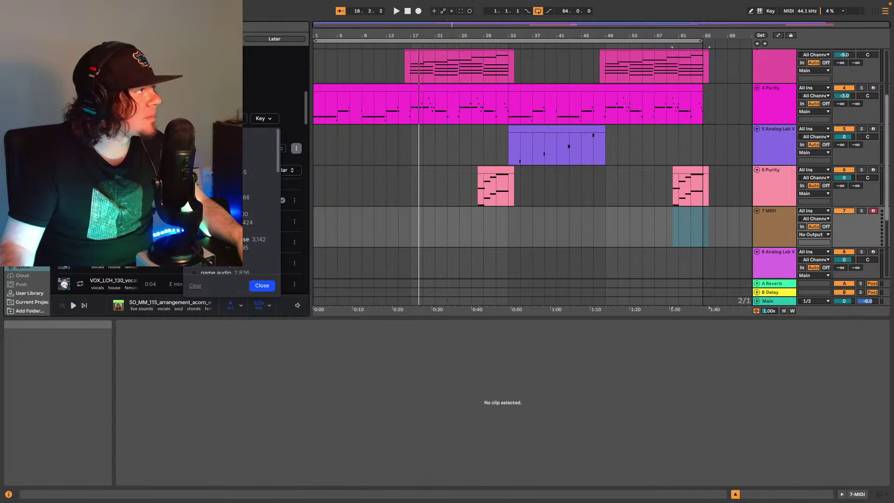
scroll(237, 269, down, 3)
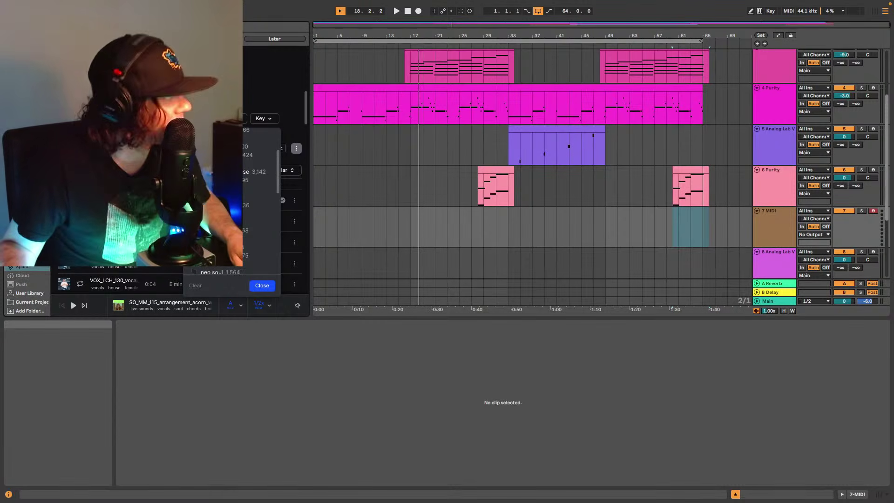
scroll(237, 268, down, 3)
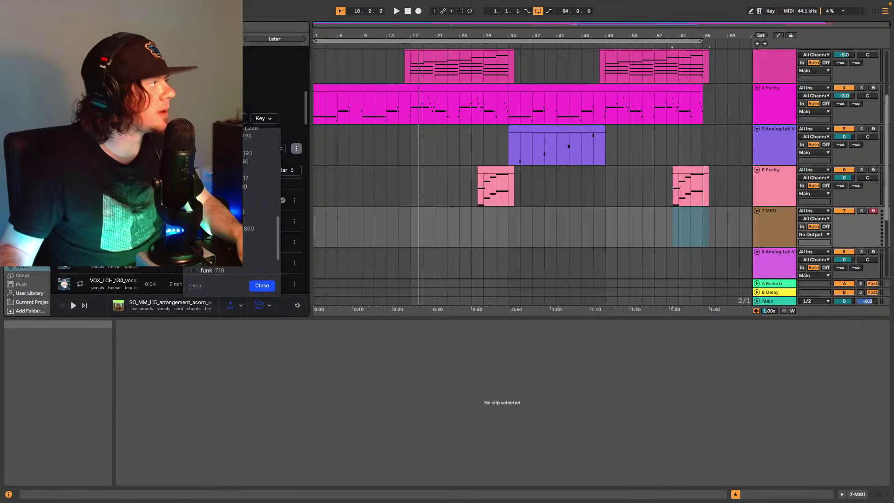
scroll(247, 236, down, 1)
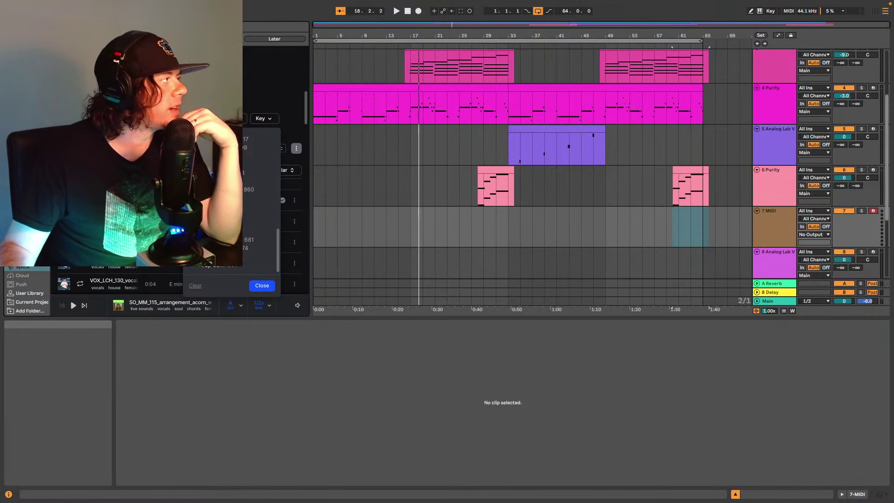
click(262, 285)
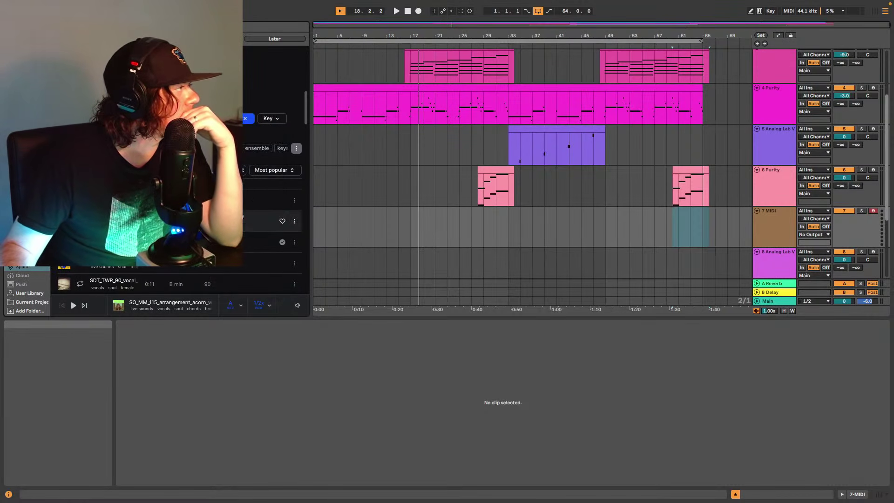
- Audition the SOUNDDOCTRINE_Convocation and SOUNDDOCTRINE_NightService vocal loops in the filtered results
click(254, 200)
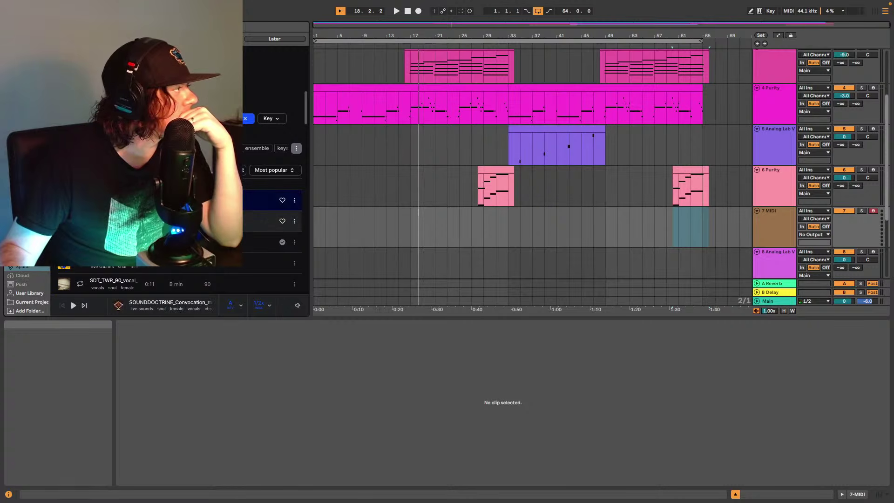
click(261, 222)
click(113, 242)
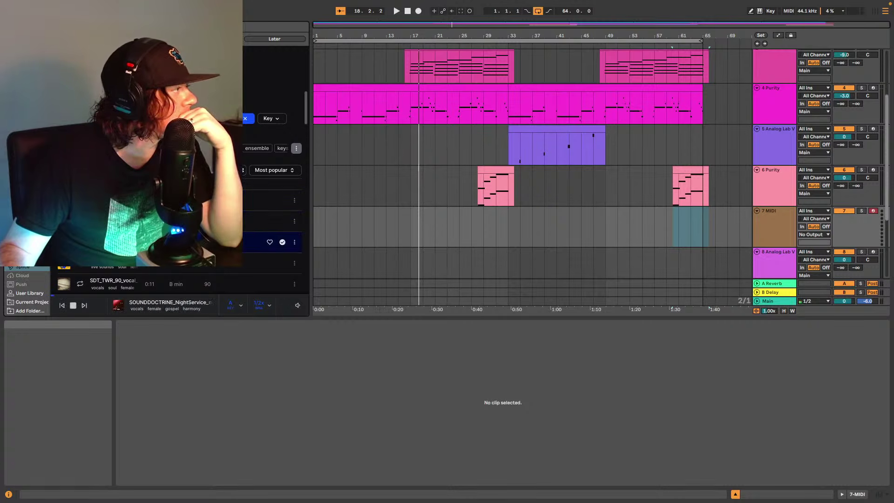
- Transpose the SOUNDDOCTRINE_NightService preview to C and audition it over the beat with the 1/2x time-stretch
click(233, 306)
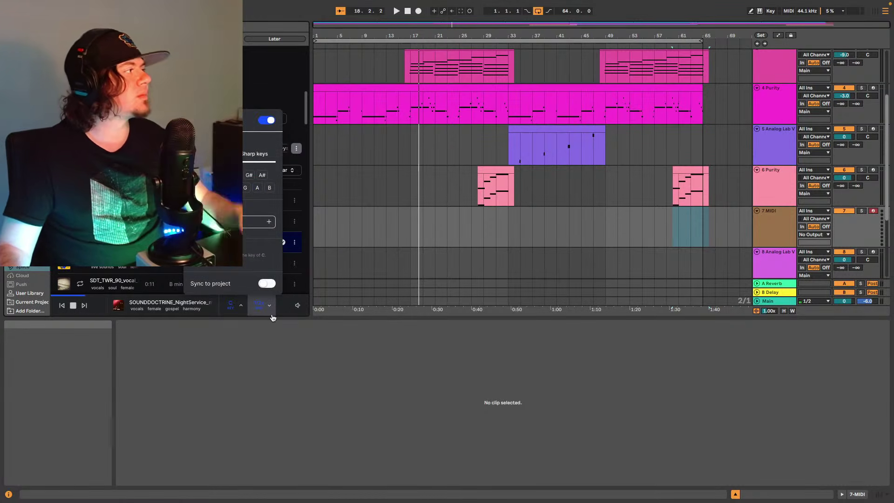
key(space)
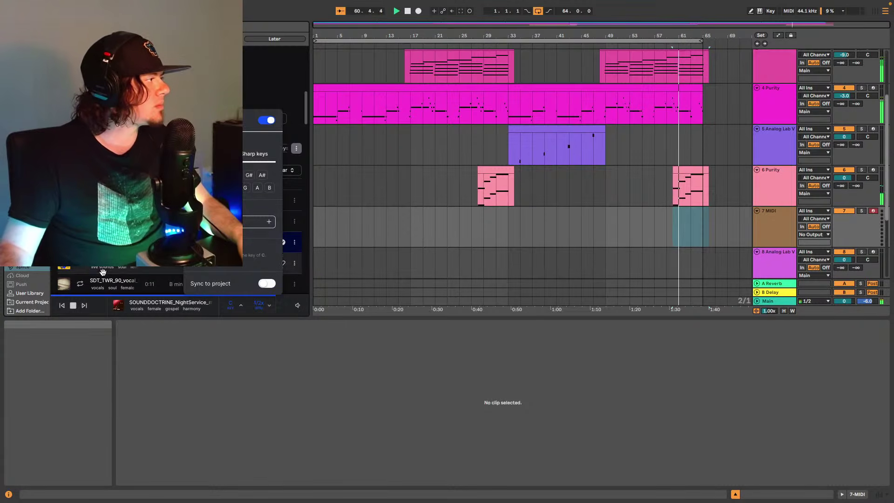
click(259, 309)
click(261, 312)
click(260, 307)
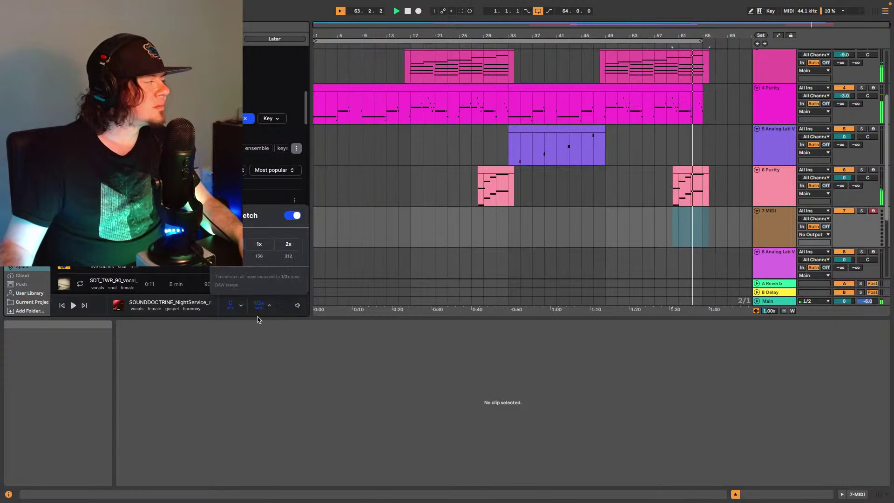
click(261, 242)
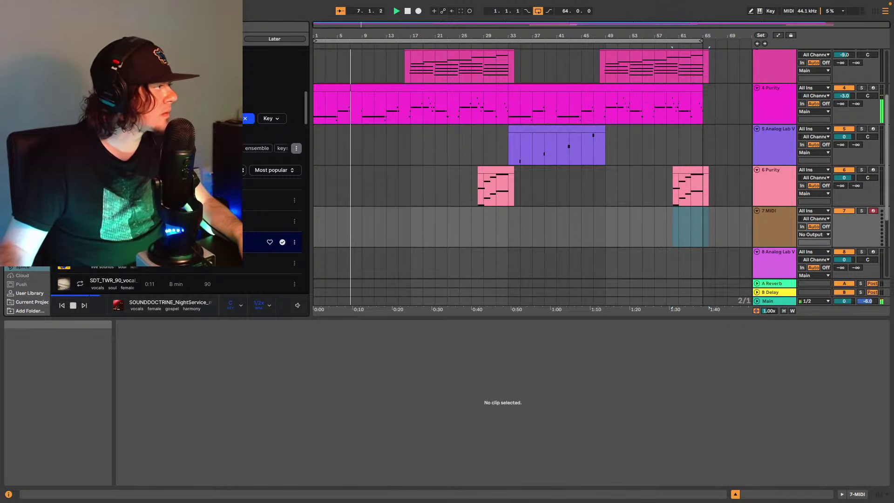
click(263, 309)
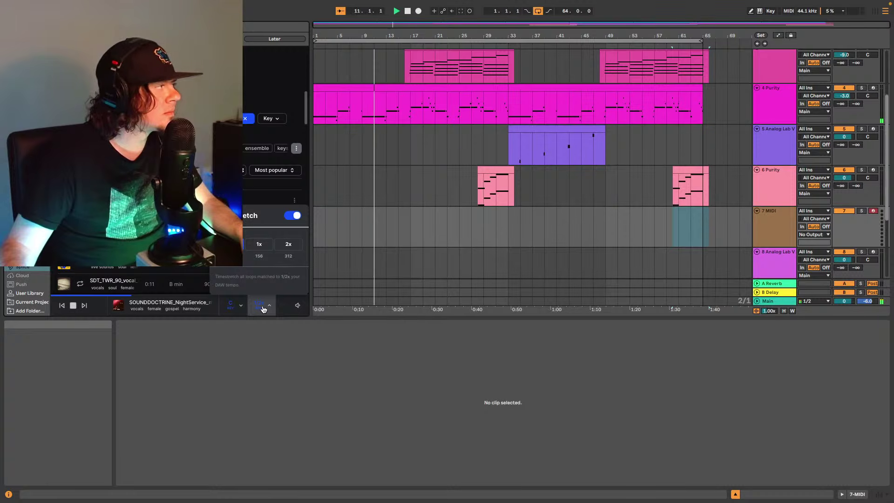
click(263, 309)
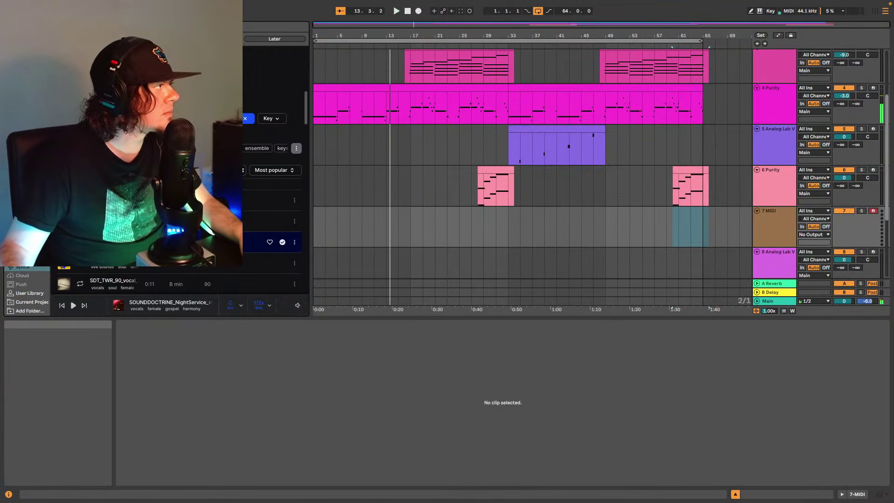
- Place the SOUNDDOCTRINE_NightService gospel loop on track 7 at bar 33 and play from the clip's start
drag(224, 242, 513, 222)
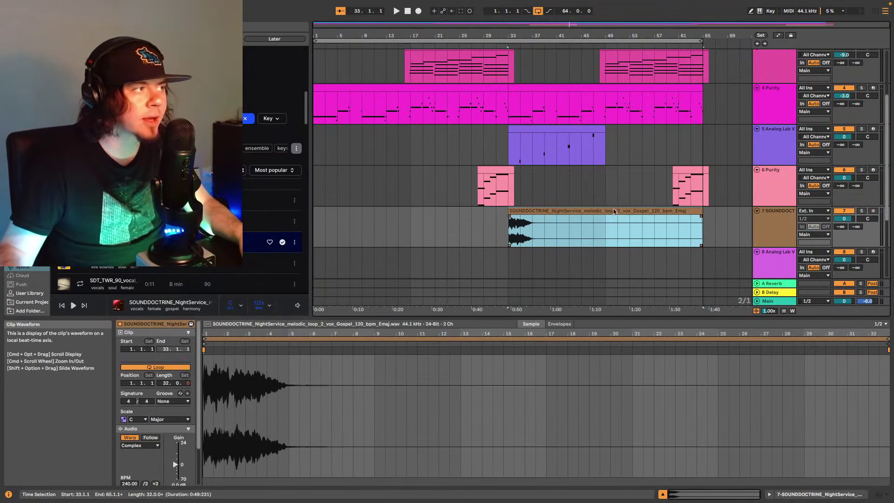
click(507, 233)
key(space)
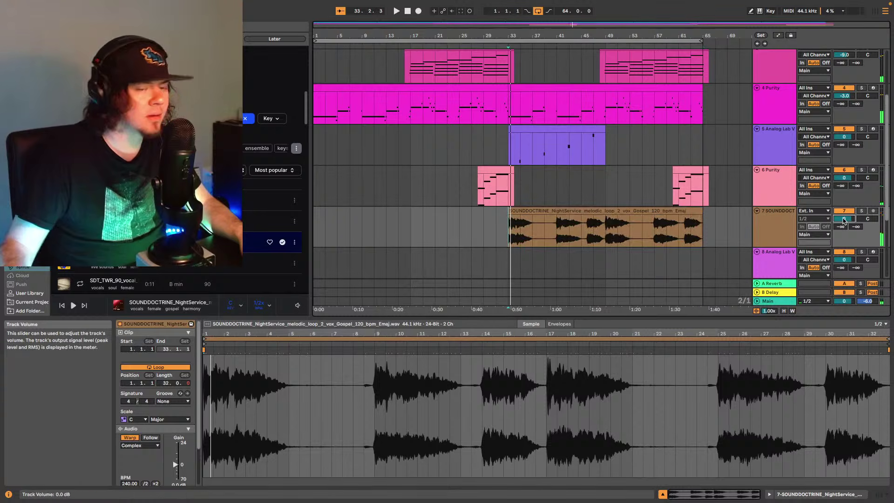
- Lower the volume of the gospel vocal track to -15 dB while listening to the beat
drag(844, 221, 845, 221)
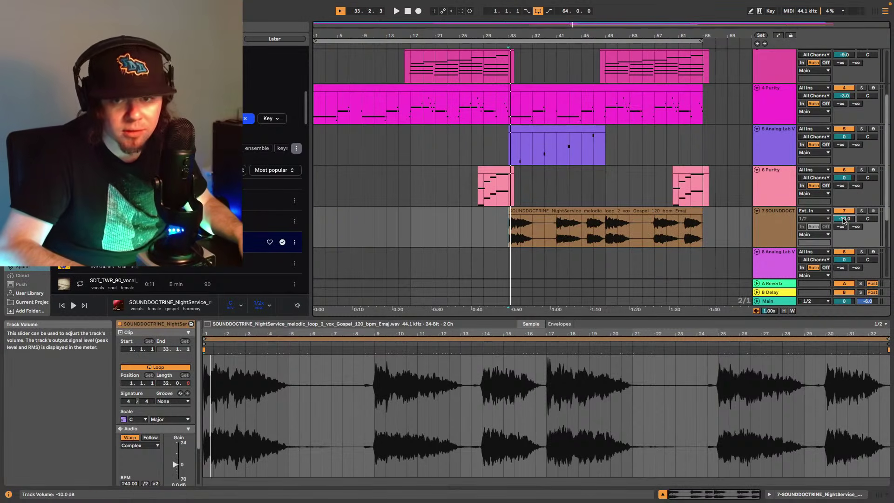
scroll(844, 221, down, 1)
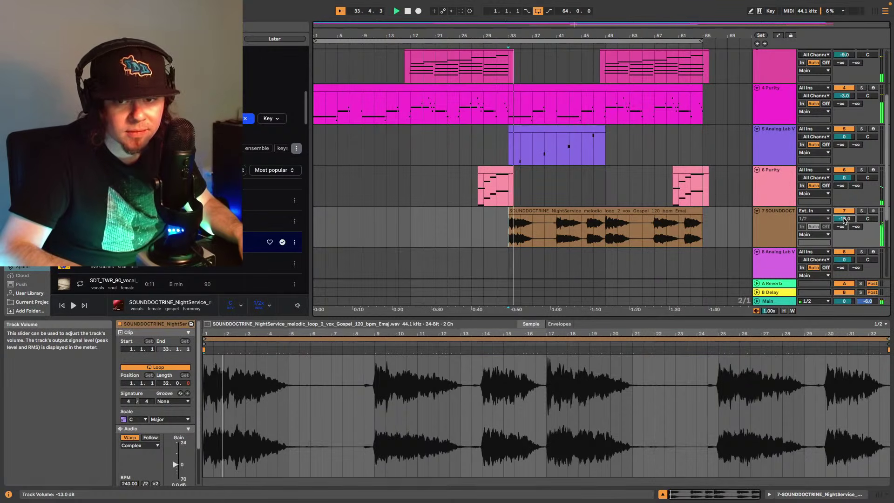
scroll(844, 221, up, 1)
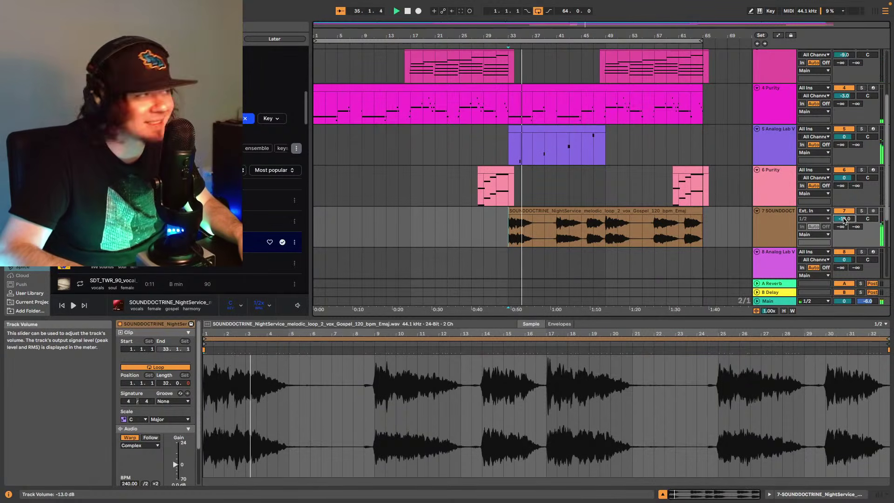
scroll(844, 220, down, 1)
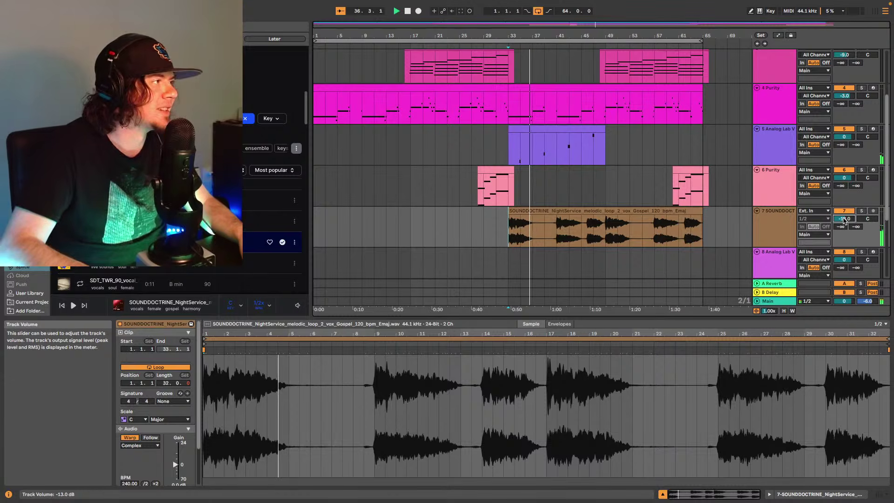
scroll(844, 221, down, 1)
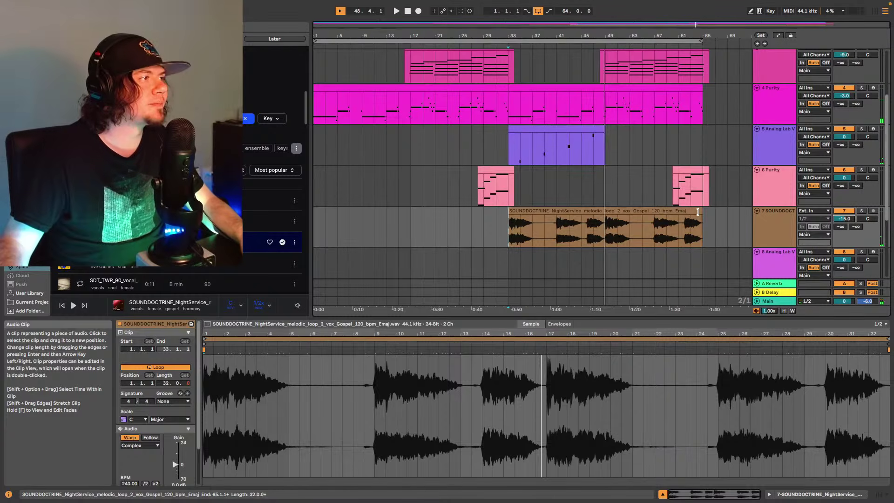
- Shorten the gospel vocal clip to 16 bars, ending at bar 49, play it back, and place the insert marker at bar 41
drag(697, 211, 605, 211)
key(space)
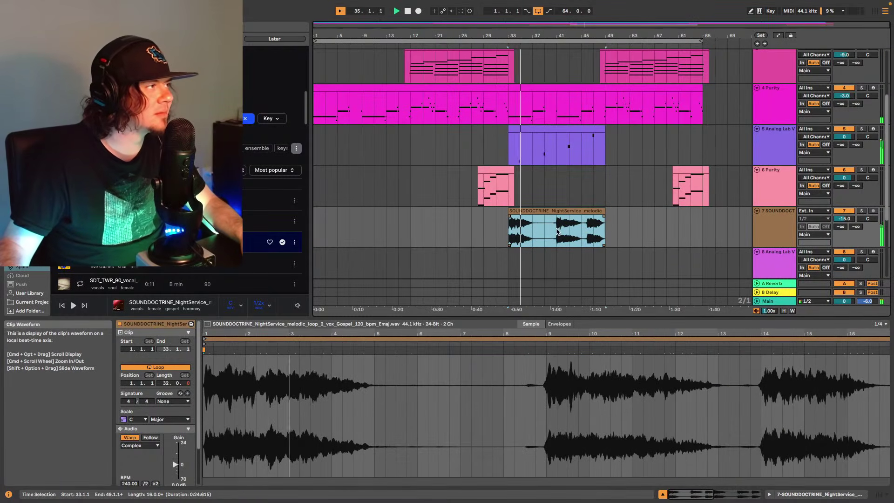
click(561, 229)
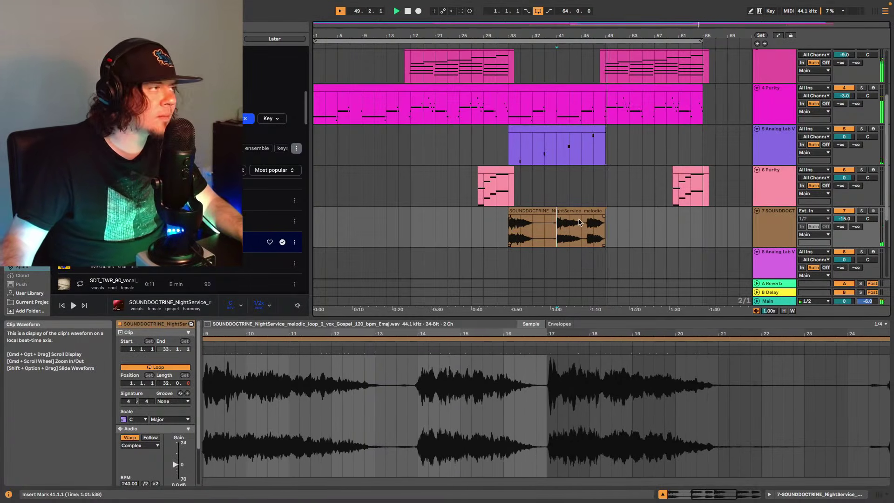
- Try the Complex Pro warp mode on the gospel vocal clip from bar 33, return it to Complex, and audition it from bar 43
click(511, 231)
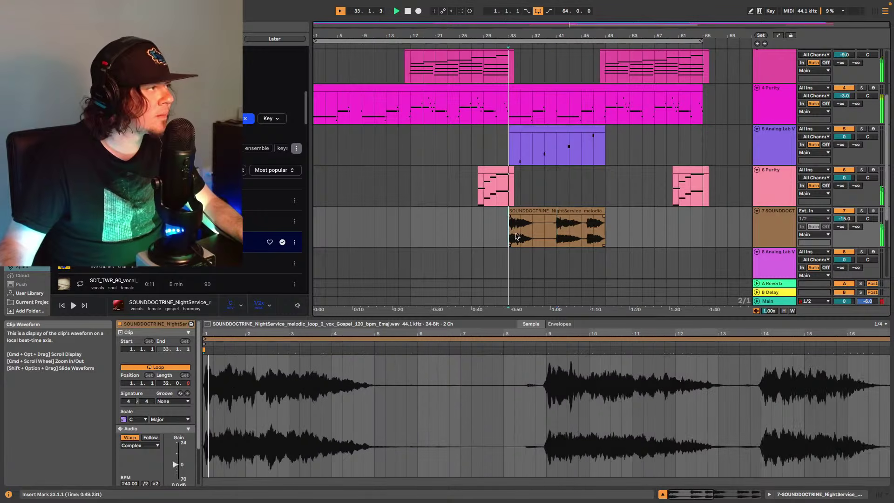
click(140, 446)
click(139, 488)
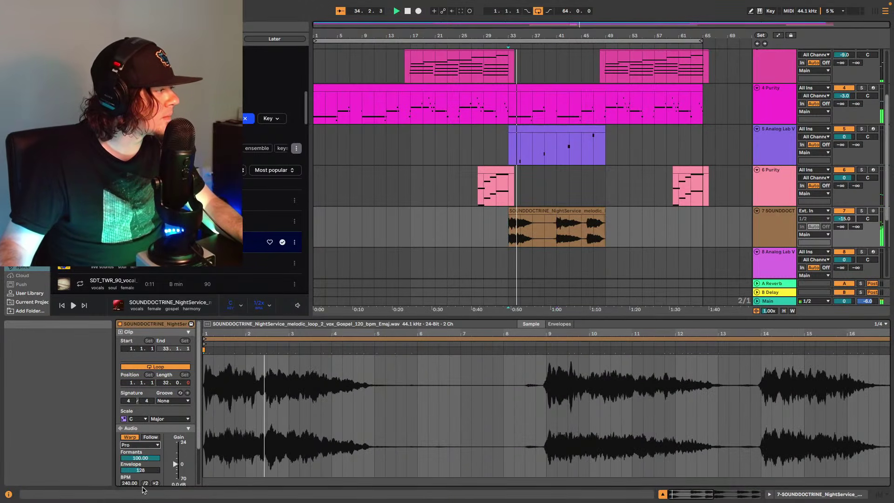
click(139, 445)
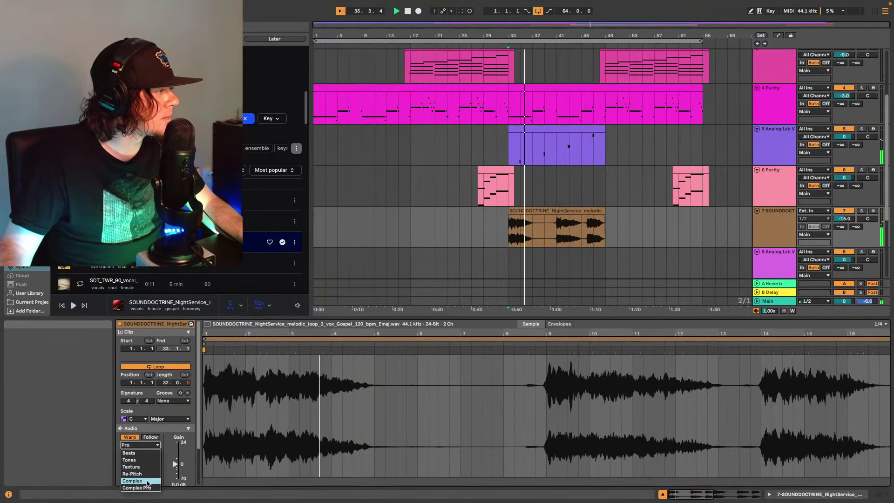
click(139, 480)
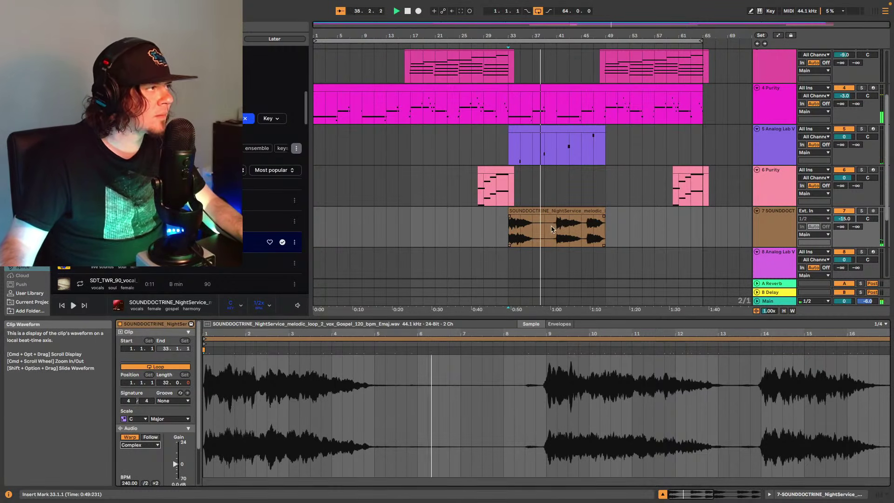
click(569, 228)
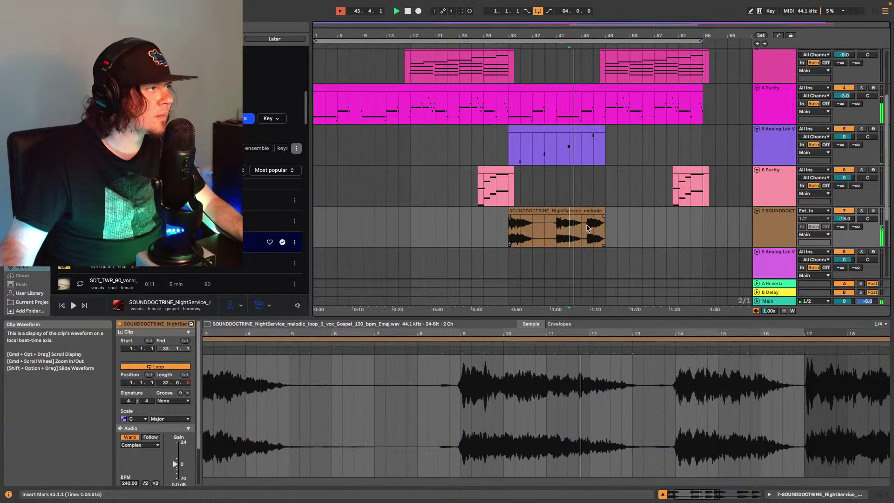
key(space)
click(567, 239)
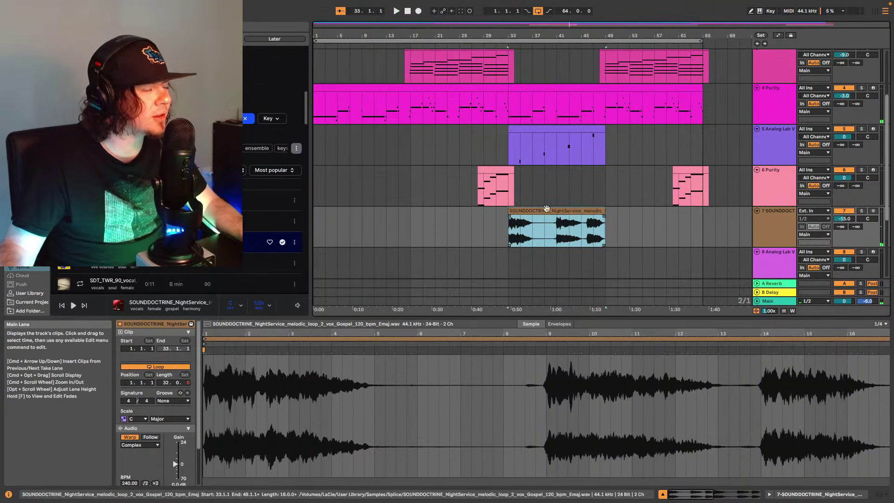
- Play the arrangement from bar 1 and lower the gospel vocal track's volume to -16 dB
scroll(274, 196, down, 2)
scroll(399, 216, down, 1)
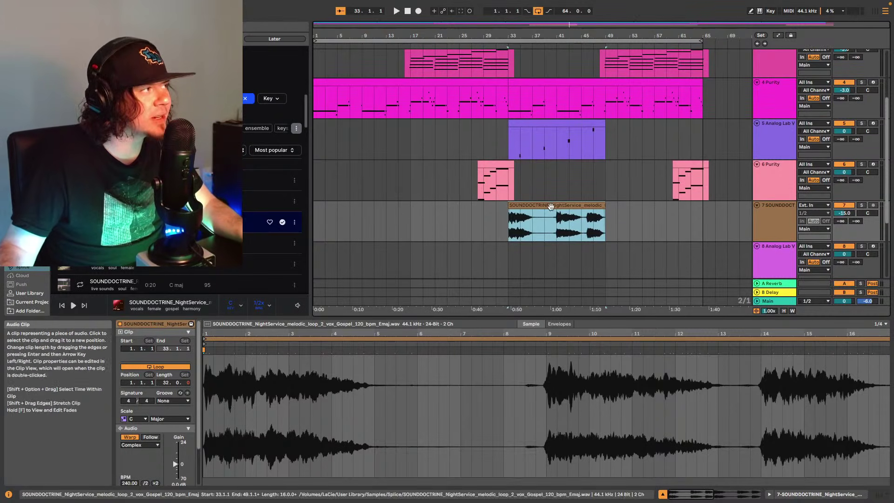
click(441, 220)
click(314, 224)
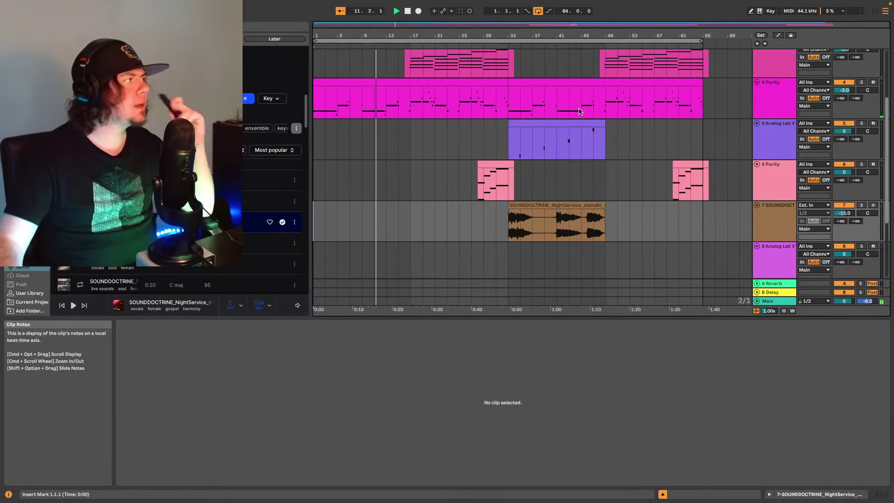
scroll(455, 206, down, 3)
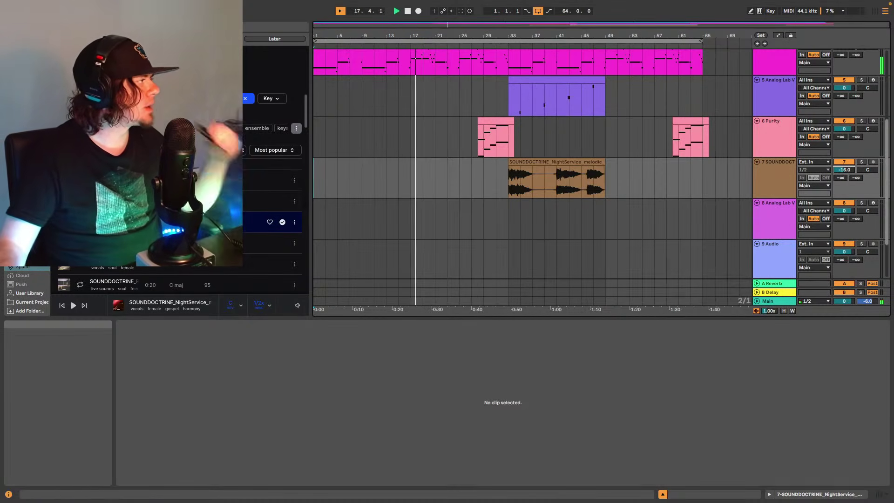
- Find and select the Jun-6 V synth among the third-party plug-ins
scroll(274, 196, down, 4)
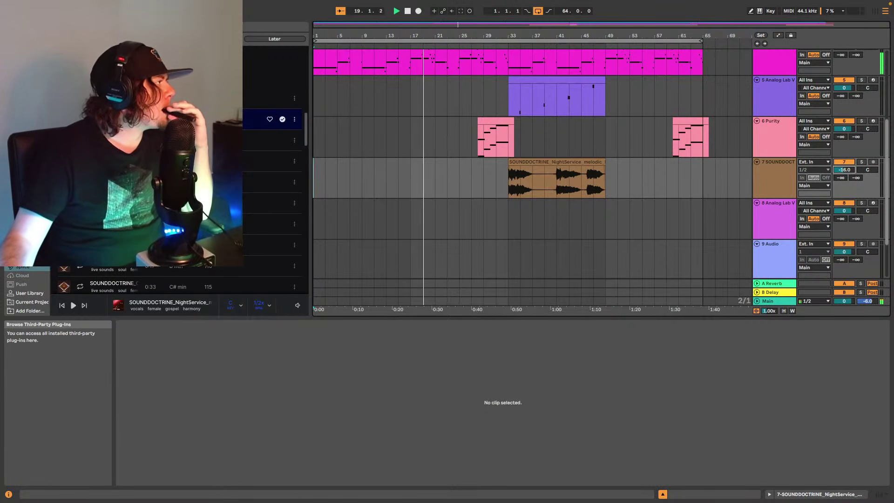
click(23, 194)
scroll(144, 286, up, 5)
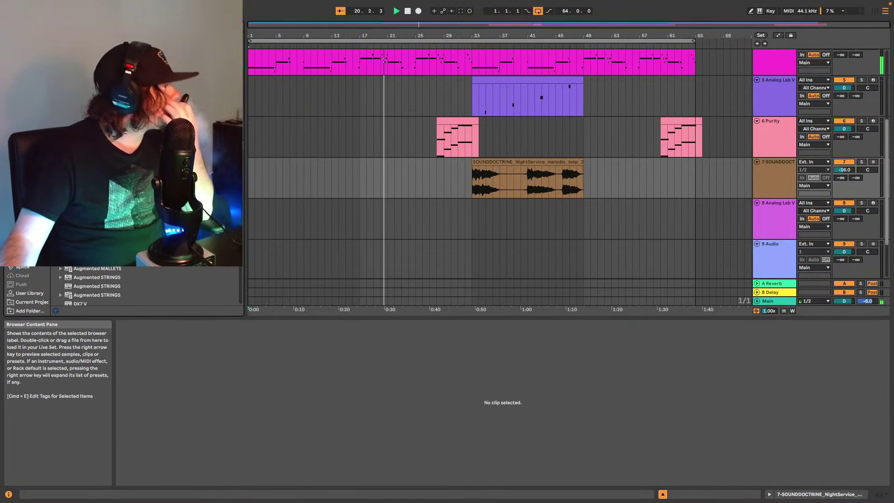
scroll(140, 287, down, 5)
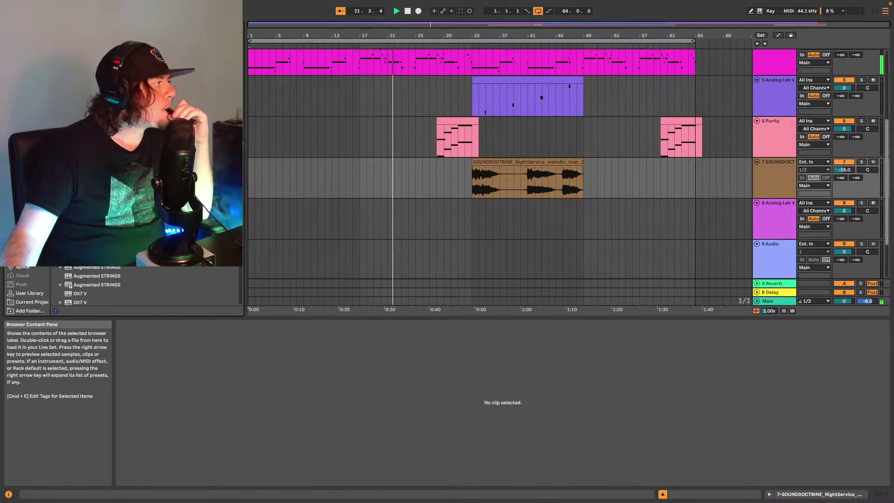
scroll(140, 287, down, 3)
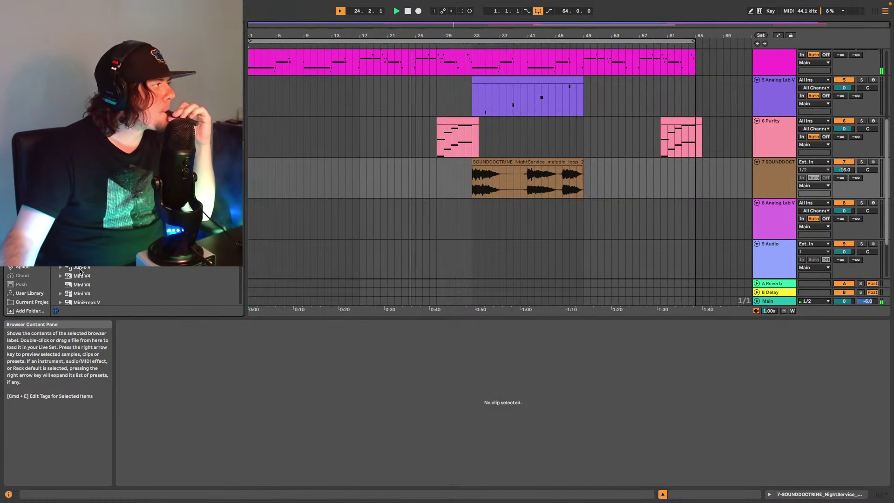
click(79, 269)
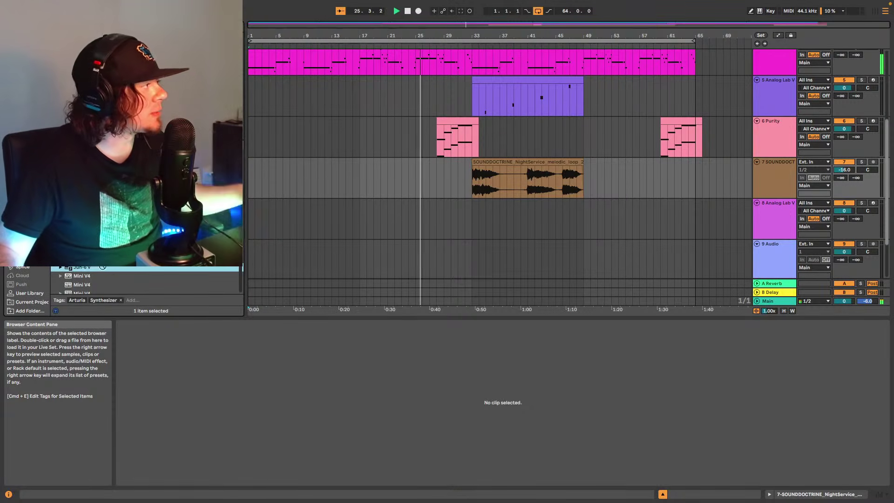
- Insert a MIDI track below track 8, load Jun-6 V onto it, and briefly view its preset browser
scroll(765, 221, down, 2)
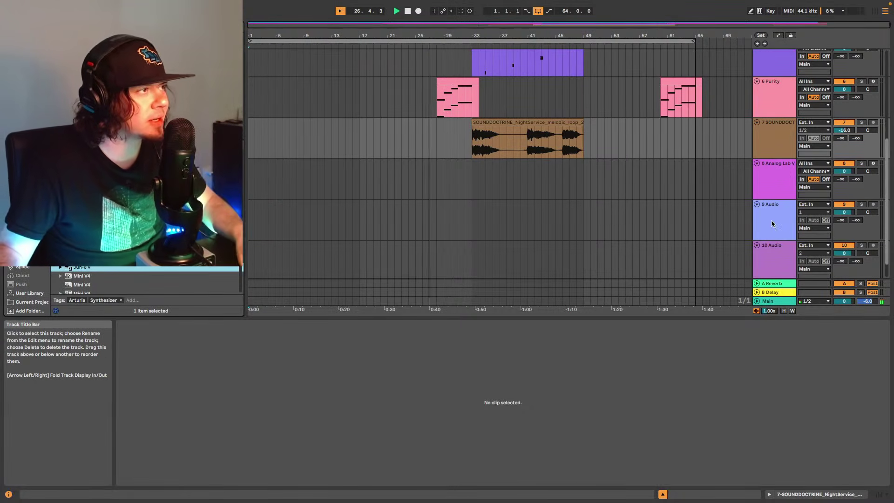
click(775, 173)
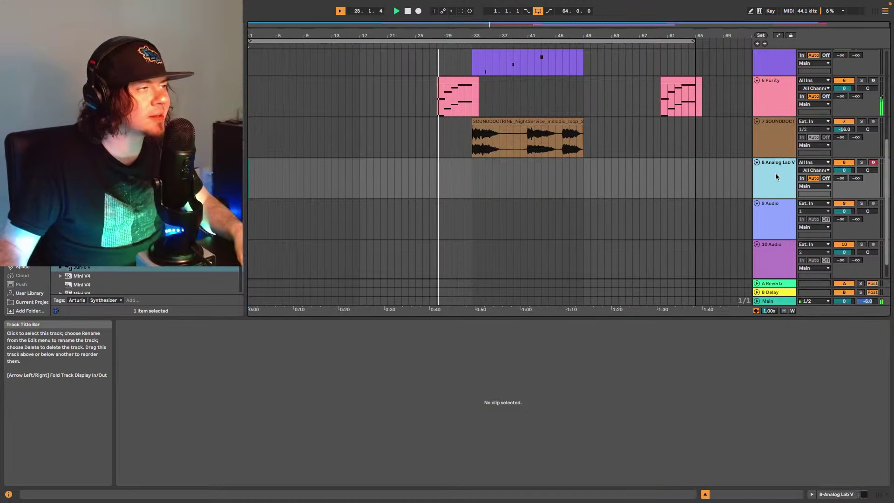
key(ctrl+shift+t)
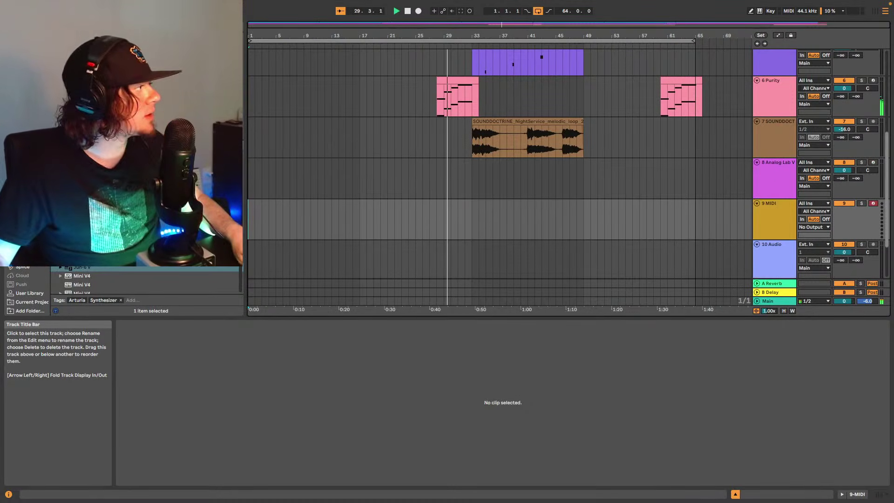
drag(77, 269, 489, 215)
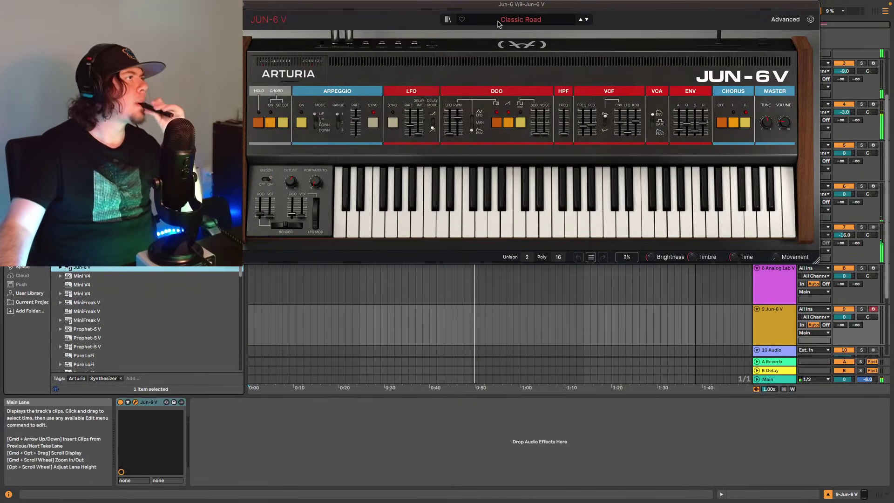
click(448, 20)
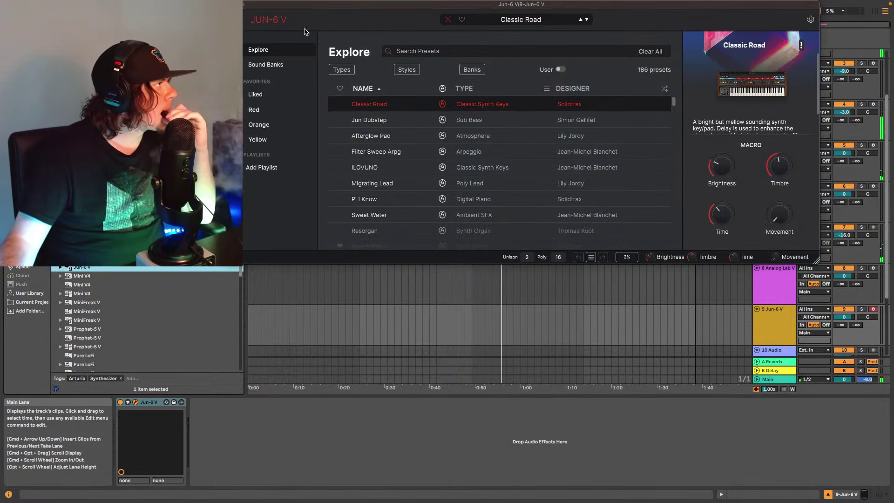
click(229, 4)
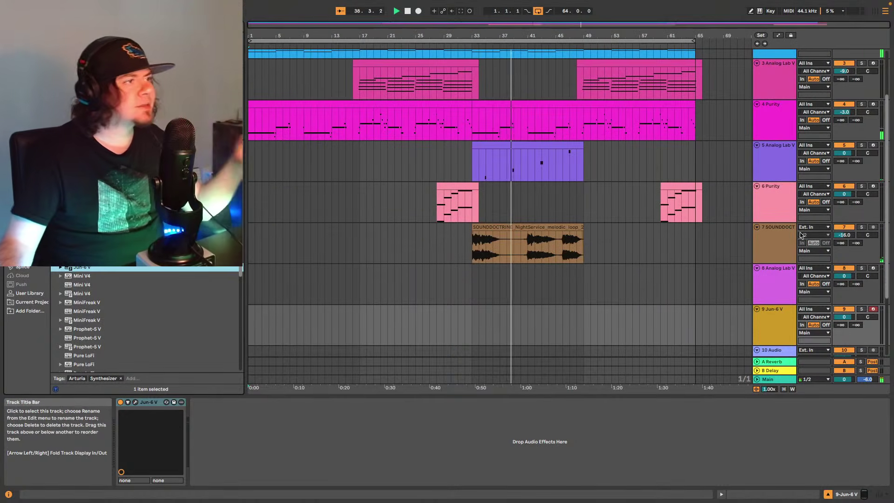
- Mute the gospel vocal track and load the LABS instrument onto a new MIDI track directly below it
click(840, 228)
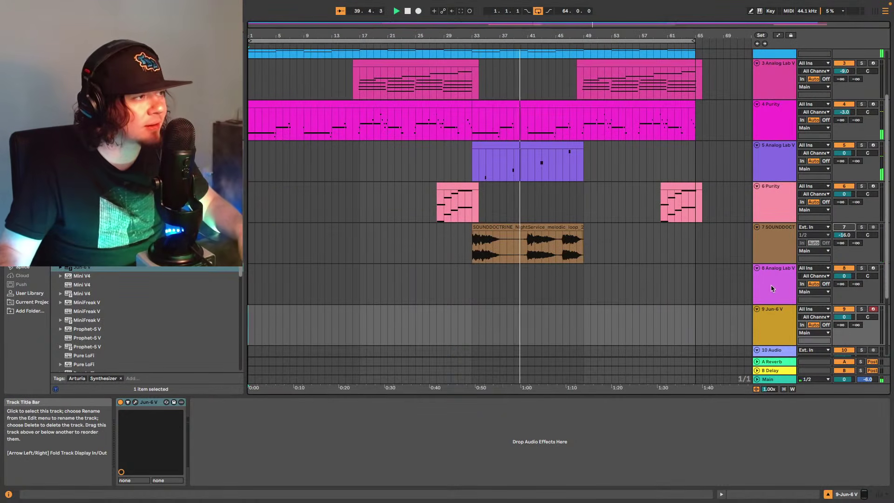
scroll(772, 292, down, 3)
click(764, 175)
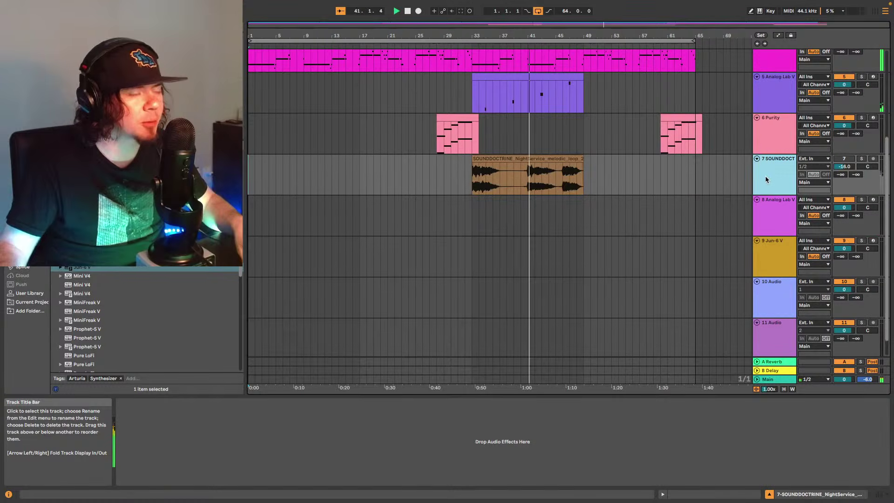
key(ctrl+shift+t)
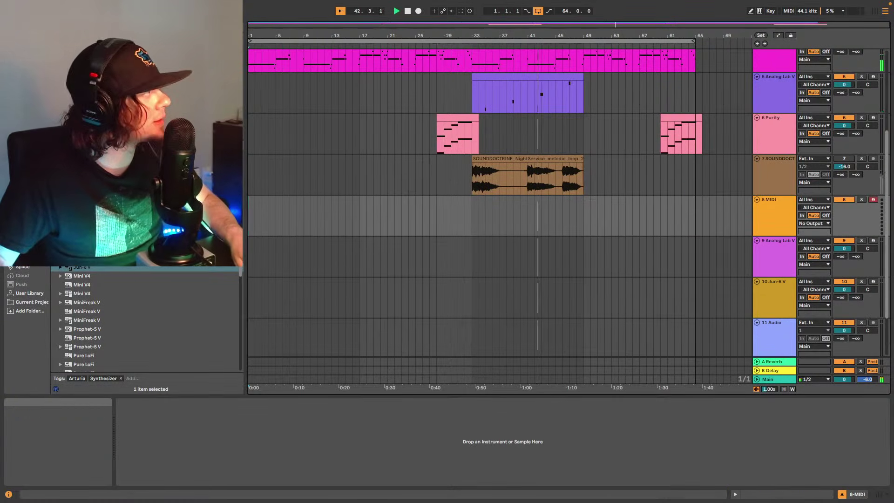
click(126, 27)
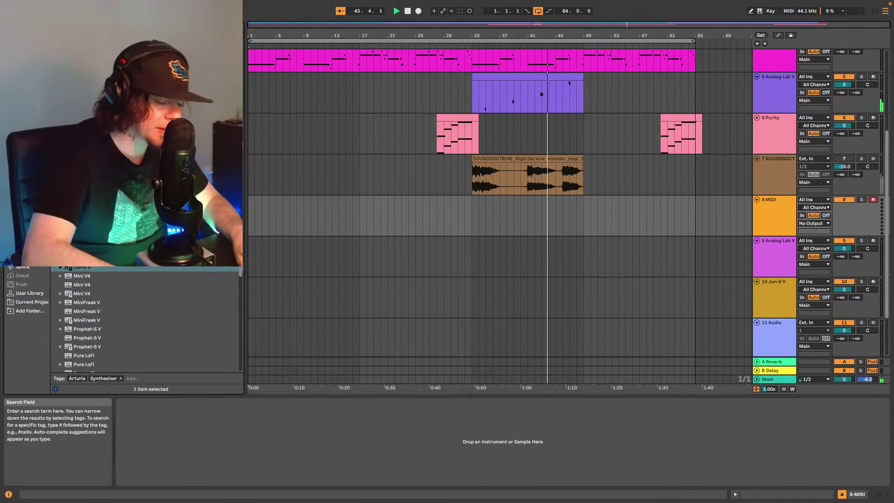
text(s)
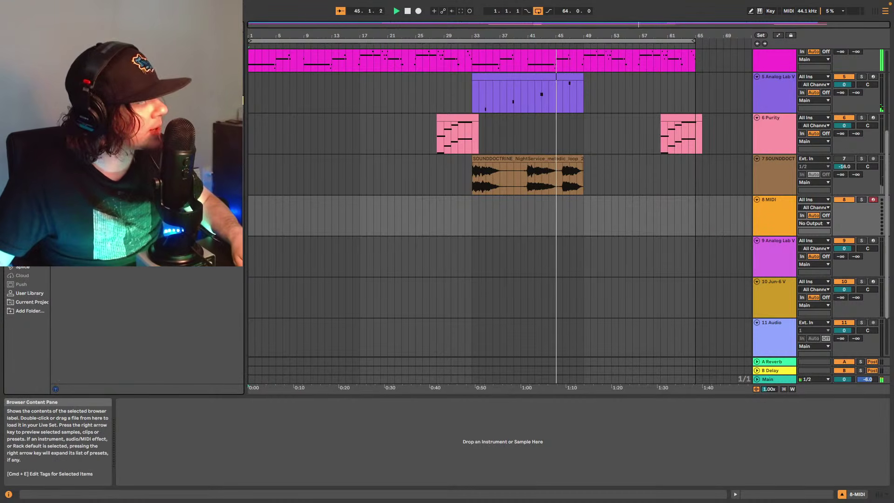
key(Down)
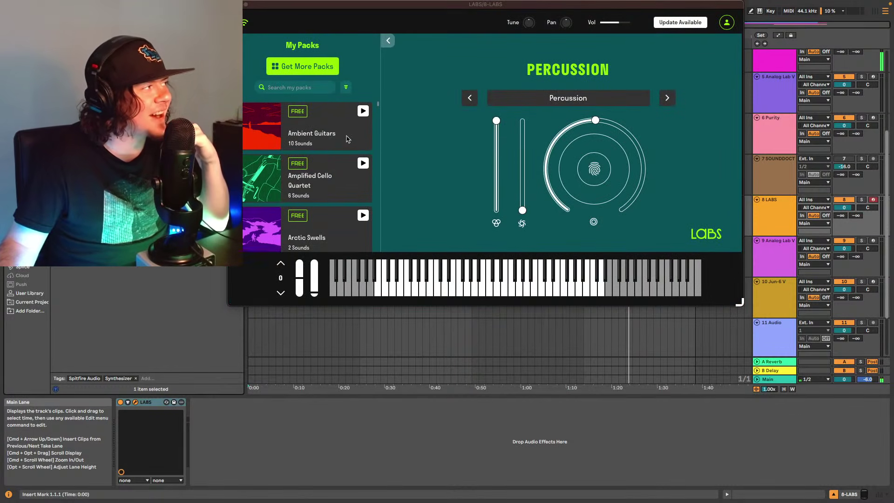
- Look through the My Packs list in LABS for a sound that suits the new track
scroll(338, 180, down, 3)
scroll(332, 179, down, 7)
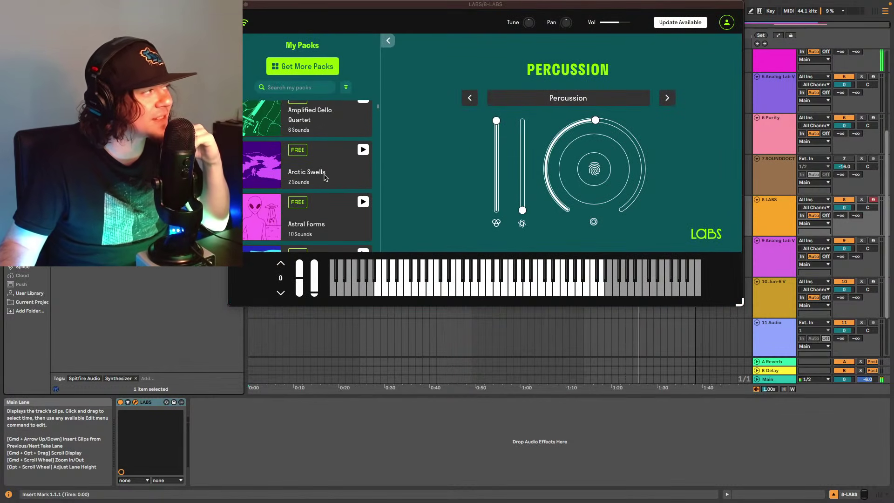
scroll(333, 177, up, 2)
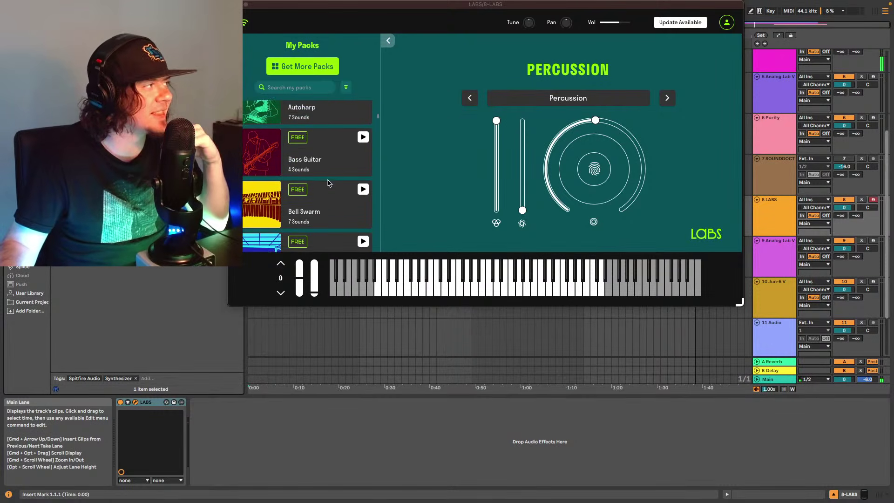
scroll(326, 168, down, 6)
scroll(324, 156, down, 1)
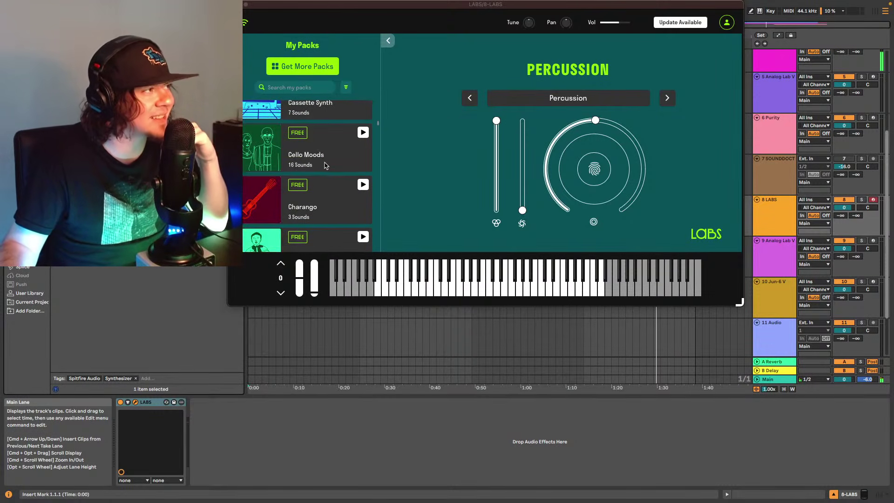
scroll(321, 158, up, 2)
scroll(344, 138, up, 2)
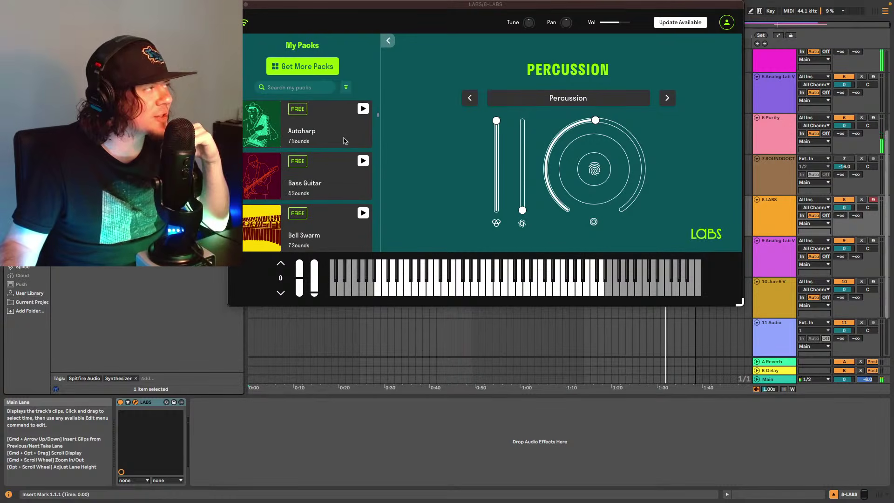
scroll(353, 149, up, 5)
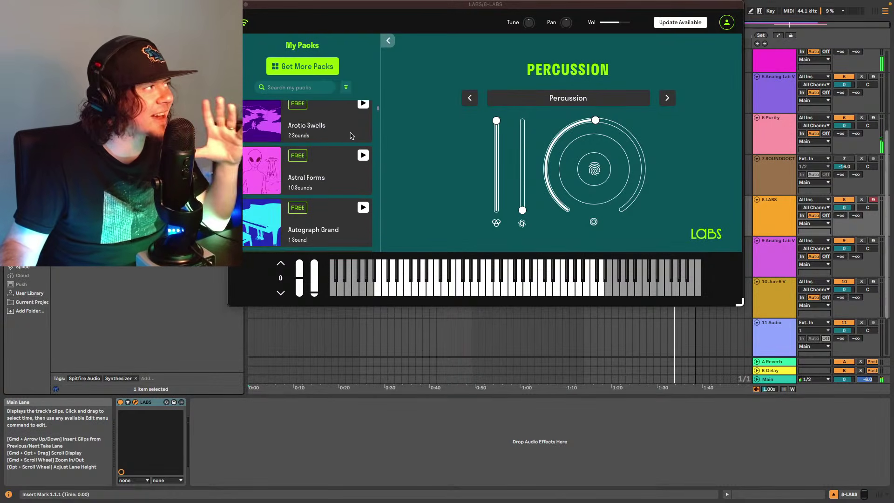
scroll(355, 167, up, 1)
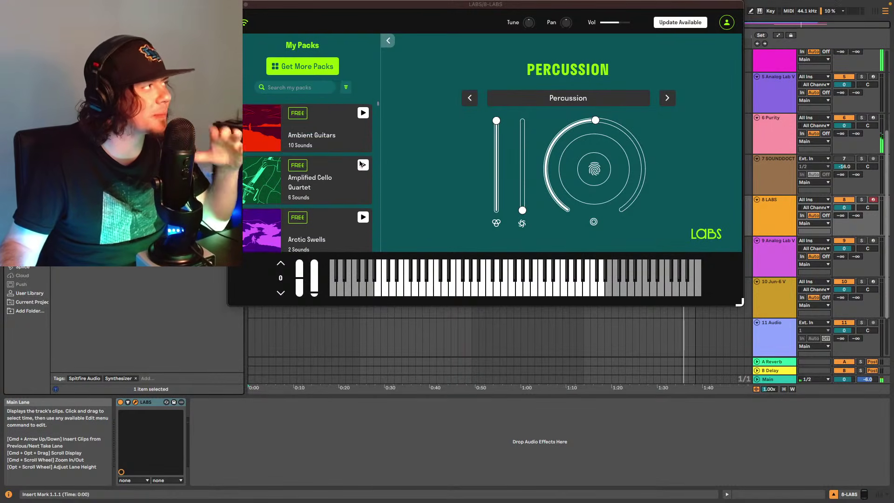
scroll(361, 164, down, 10)
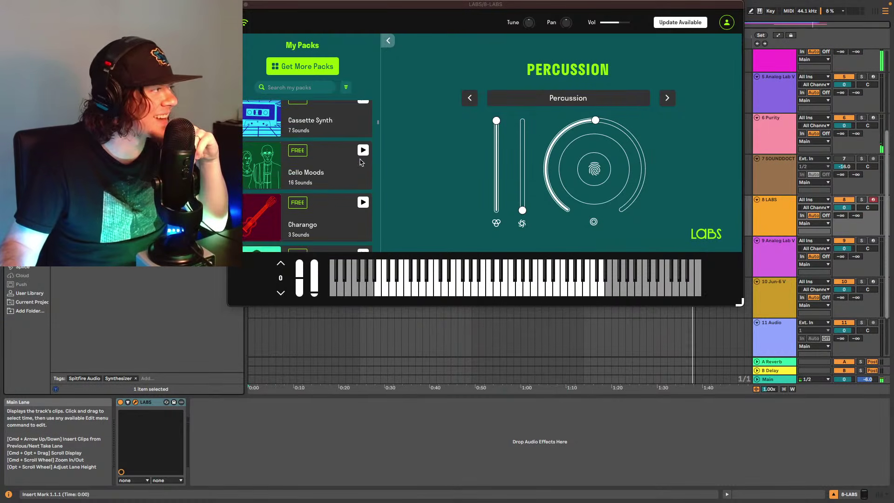
scroll(361, 163, down, 5)
scroll(359, 163, up, 1)
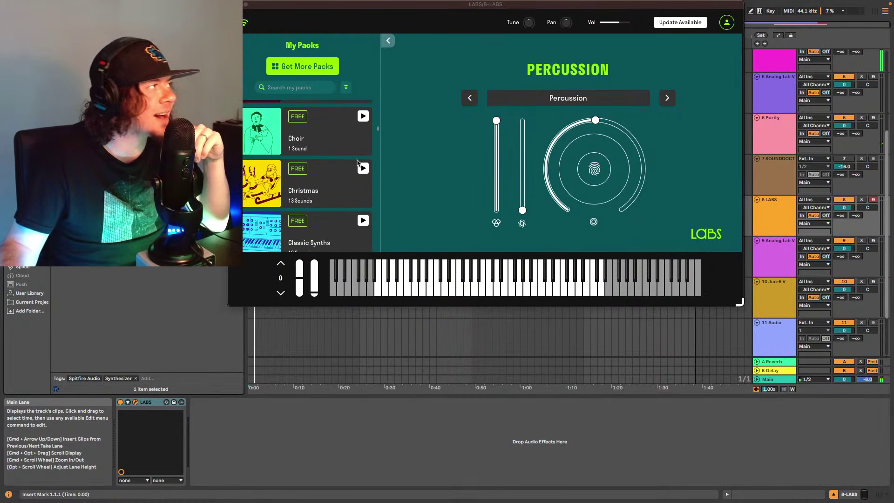
scroll(329, 147, up, 1)
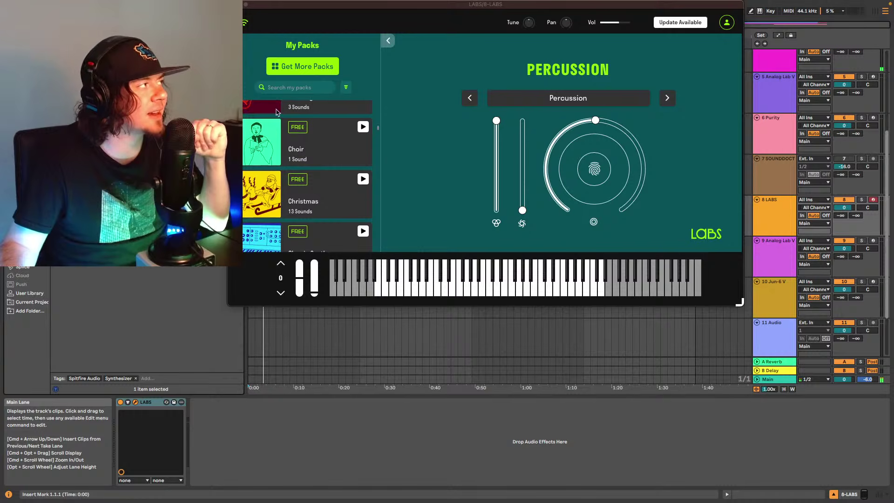
- Load the Long sound from the Choir pack in LABS and stop the pack's preview
click(315, 153)
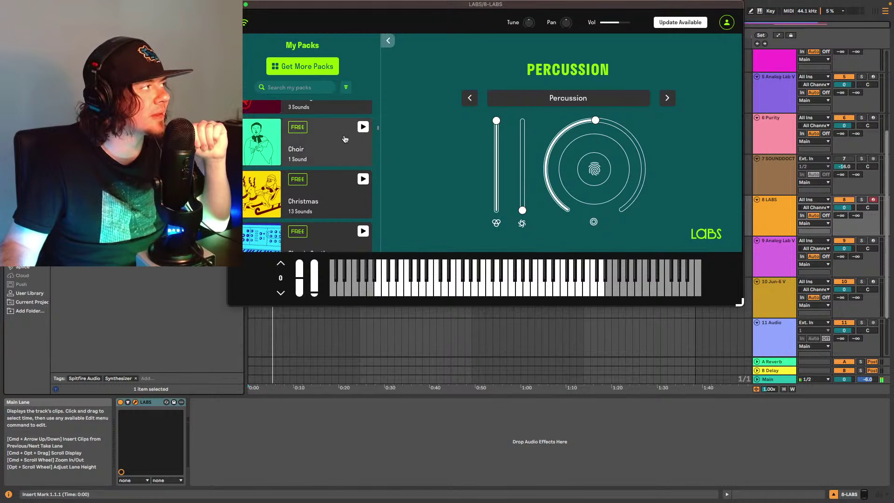
click(331, 140)
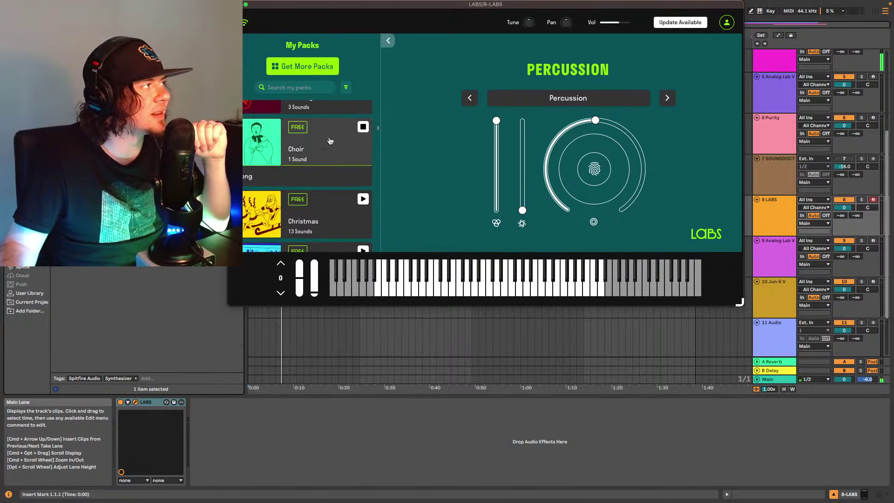
click(279, 178)
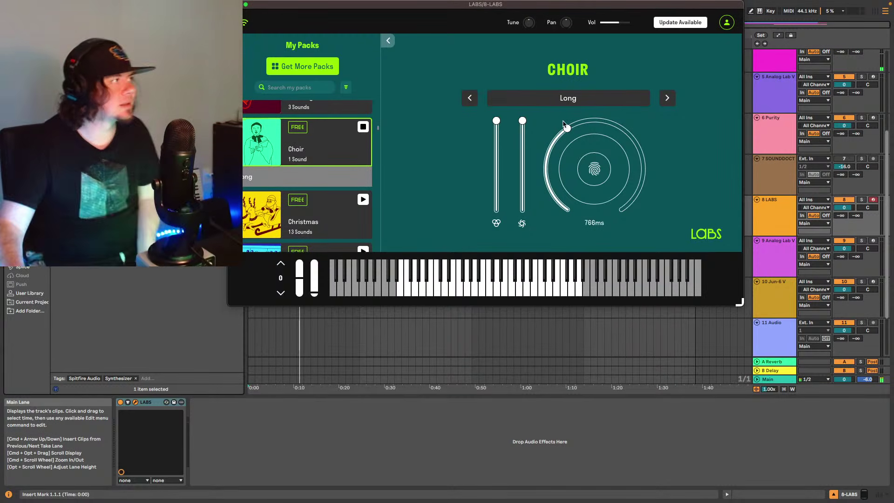
click(363, 127)
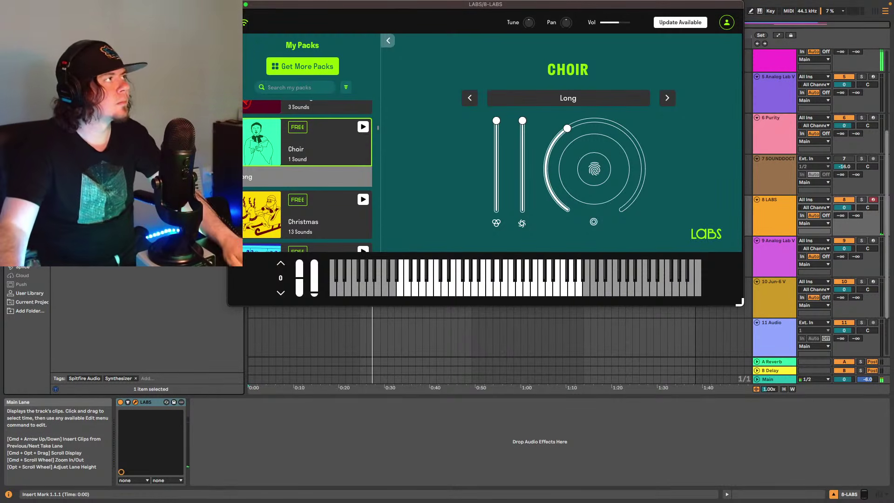
- Close the LABS window and capture the played choir chords as a clip at bar 13 on the LABS track
click(233, 4)
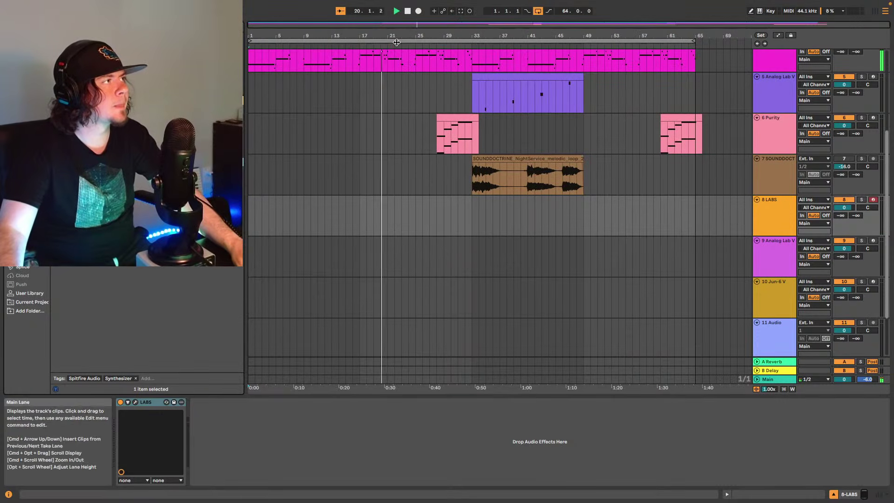
scroll(397, 70, up, 2)
key(super+z)
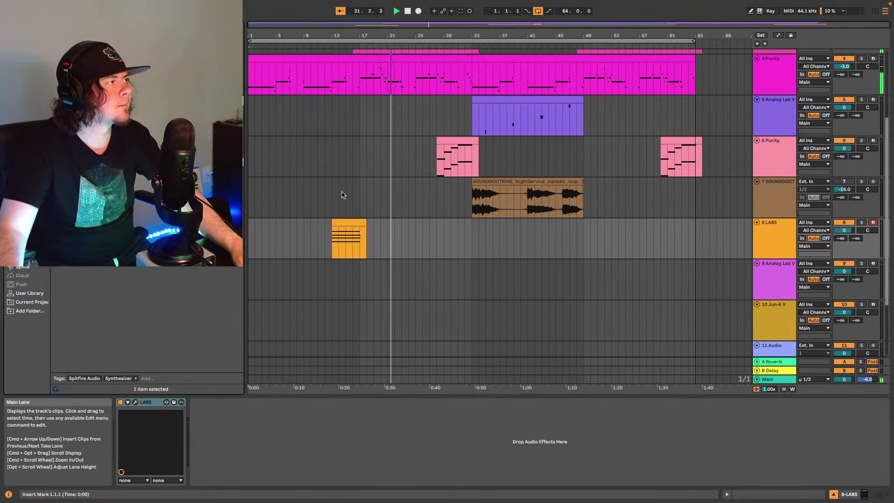
- Play the song with the choir clip from bar 13 and lower the LABS track's volume to -11 dB
key(space)
key(space)
click(336, 224)
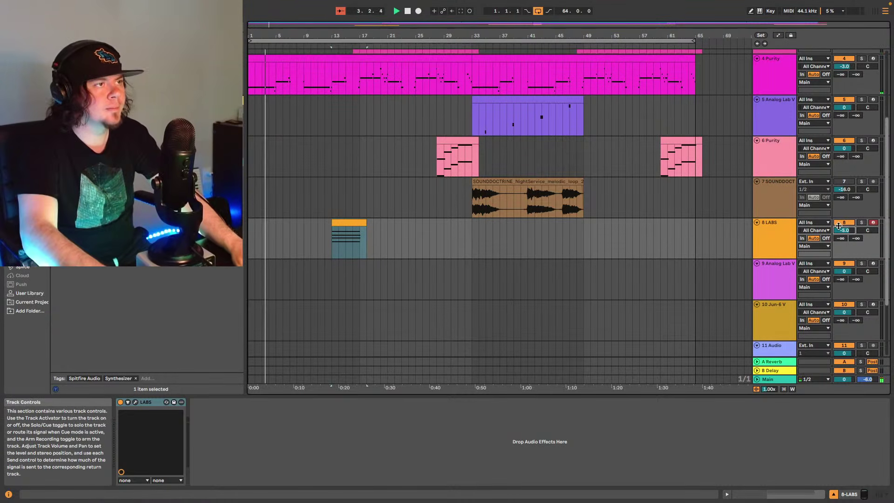
scroll(838, 228, down, 1)
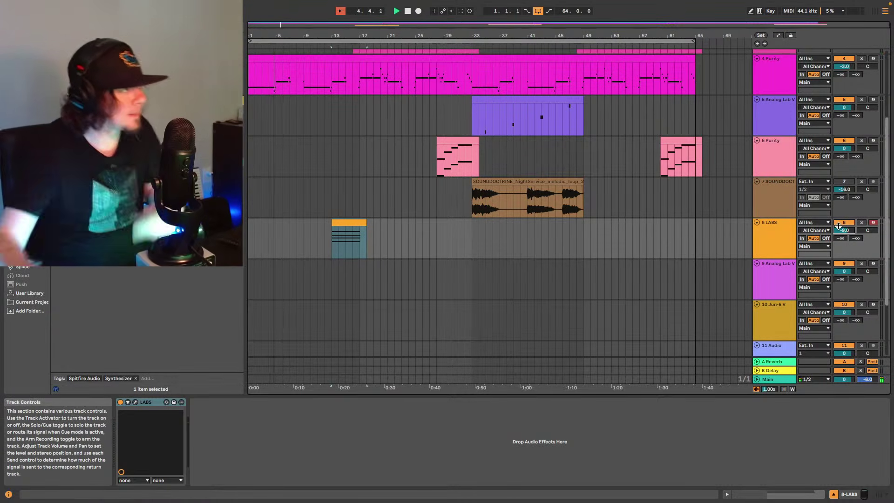
click(351, 223)
key(space)
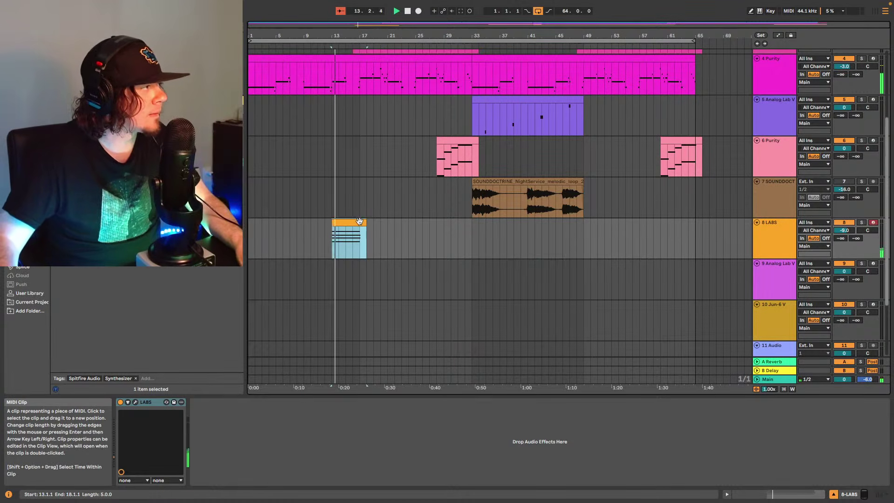
click(852, 234)
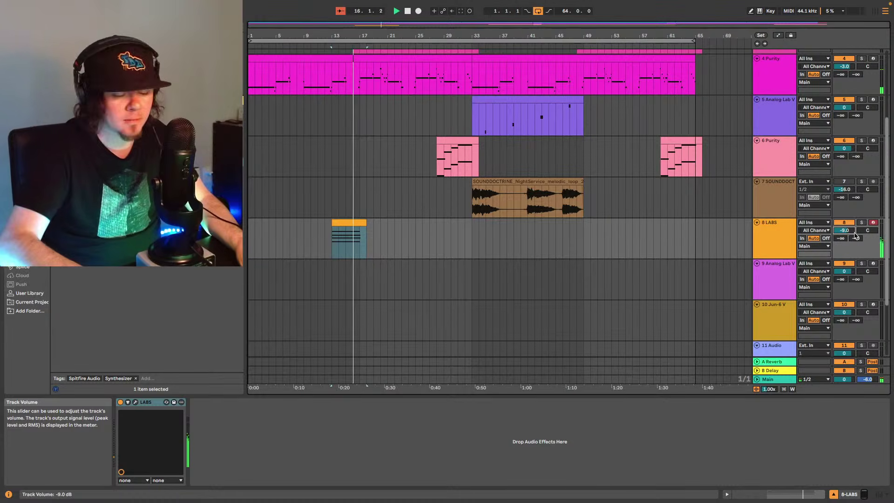
scroll(853, 234, down, 2)
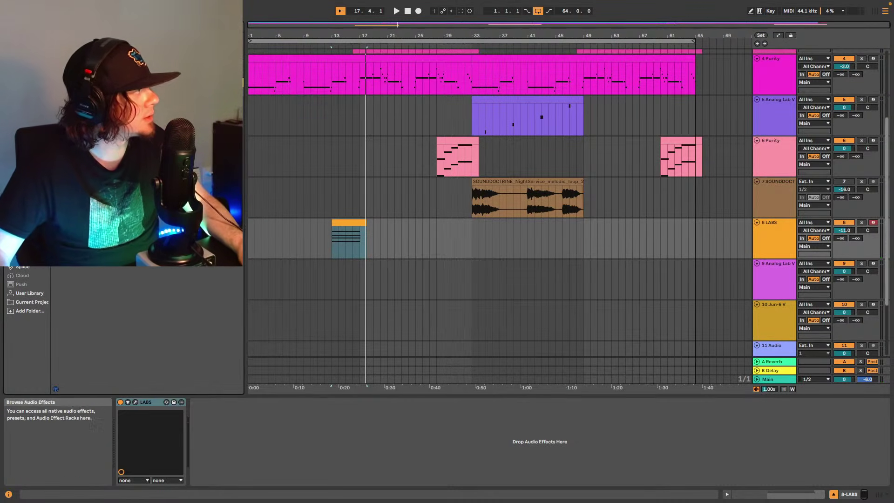
- Add the Delay effect to the LABS track with 62% feedback and both synced times at 8, auditioning the choir clip
drag(292, 215, 354, 237)
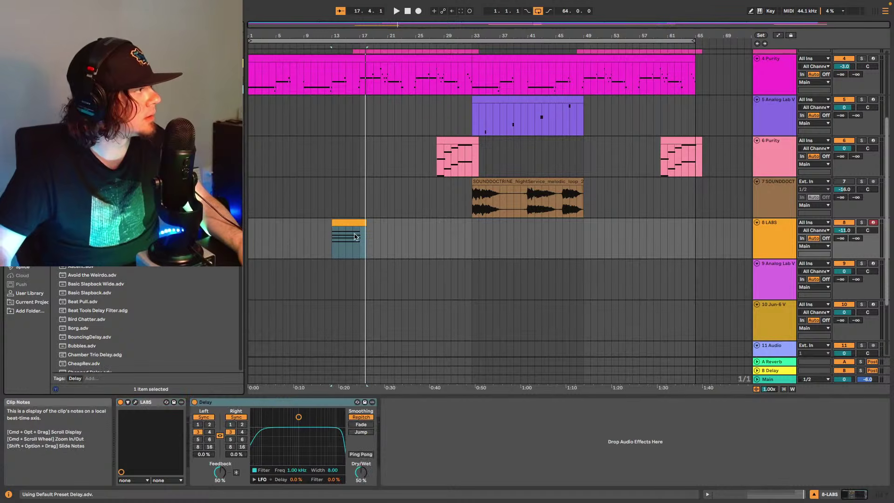
click(209, 431)
key(space)
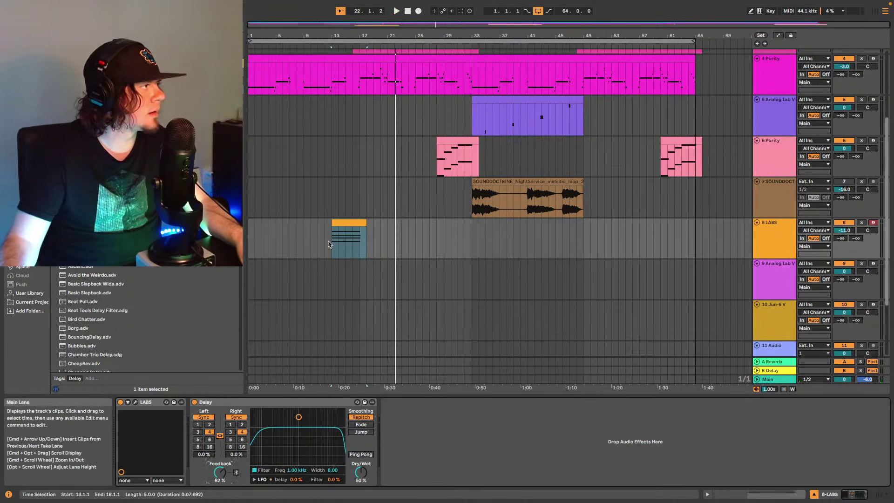
click(345, 243)
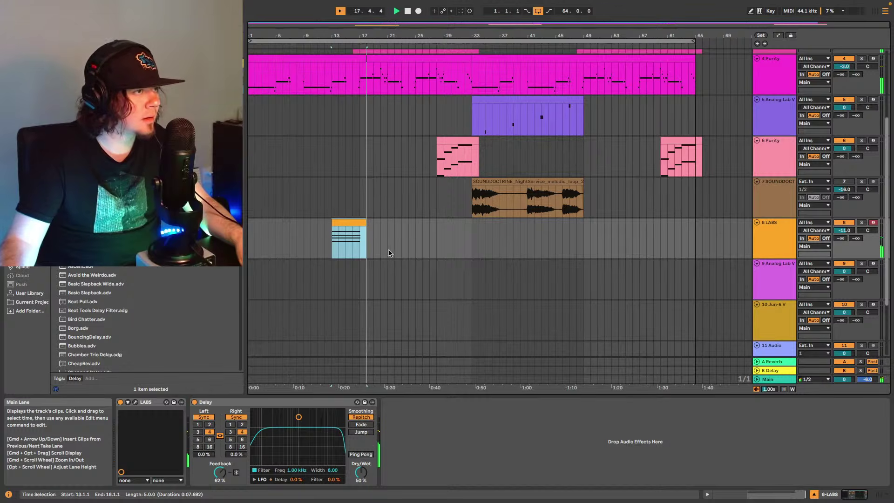
click(198, 447)
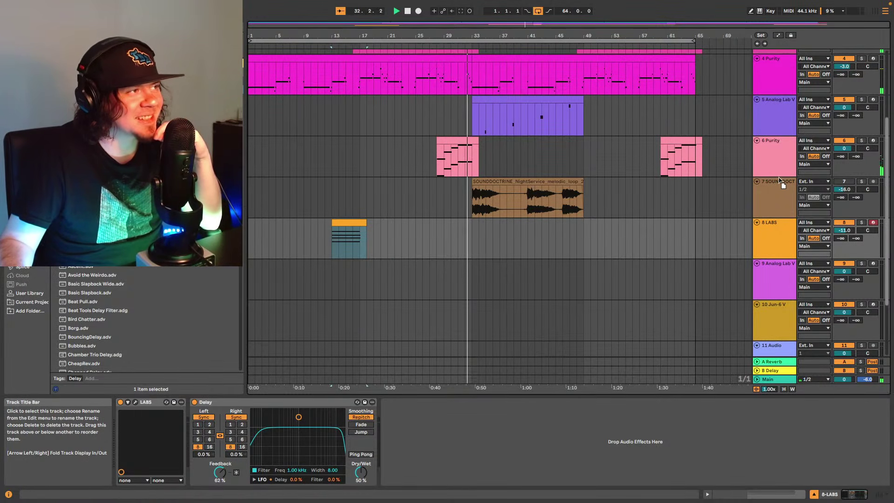
- Move the LABS track above the gospel vocal track and lower the track 5 Analog Lab V volume to -4 dB
drag(778, 184, 776, 225)
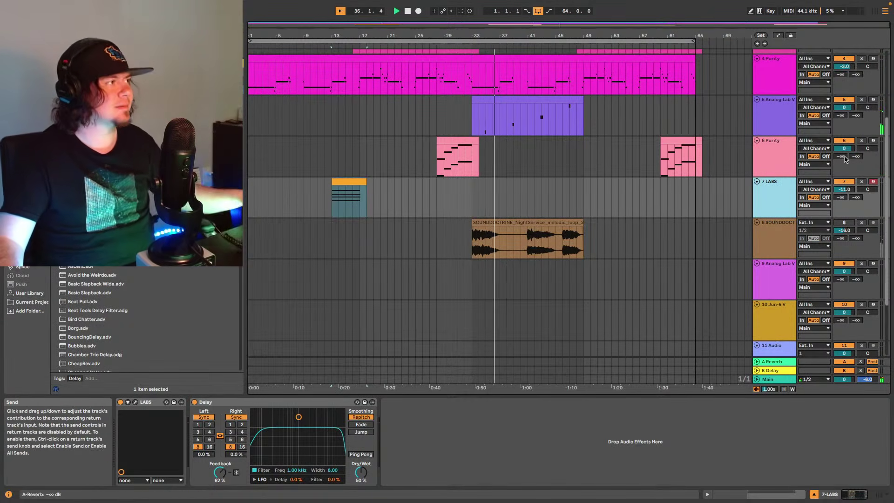
scroll(849, 109, down, 2)
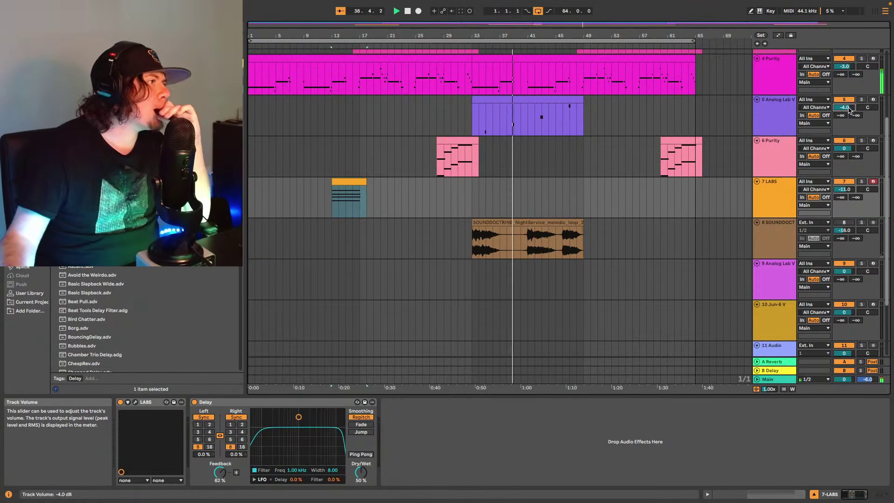
click(770, 273)
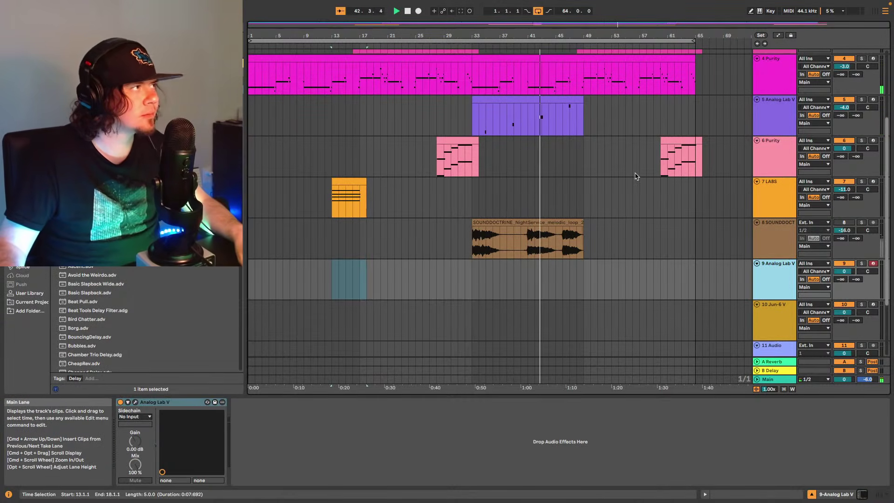
- Copy the choir clip from bar 13 to bar 45 on the LABS track
click(354, 193)
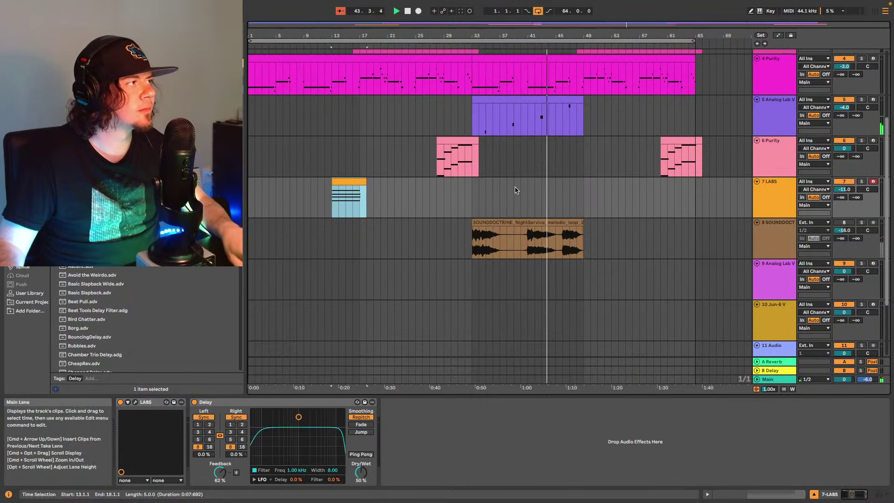
click(555, 191)
key(super+v)
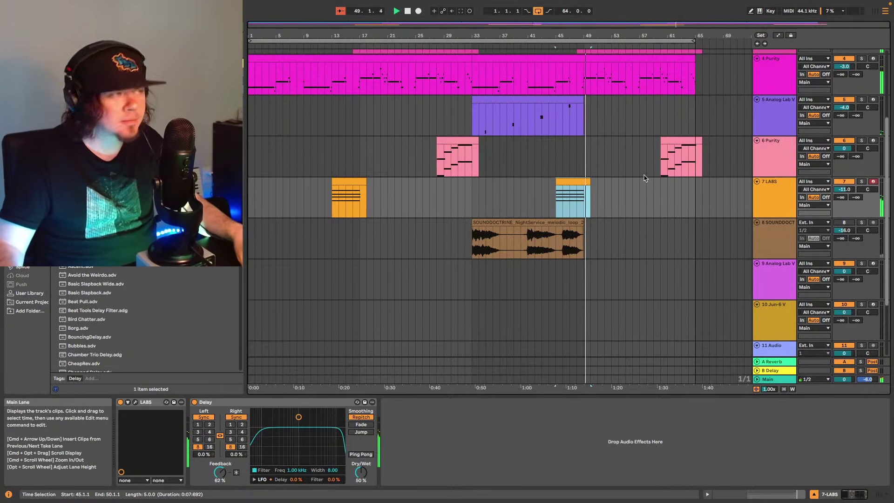
- Select the empty Analog Lab V track 9 and open its instrument window showing the liked presets
click(774, 186)
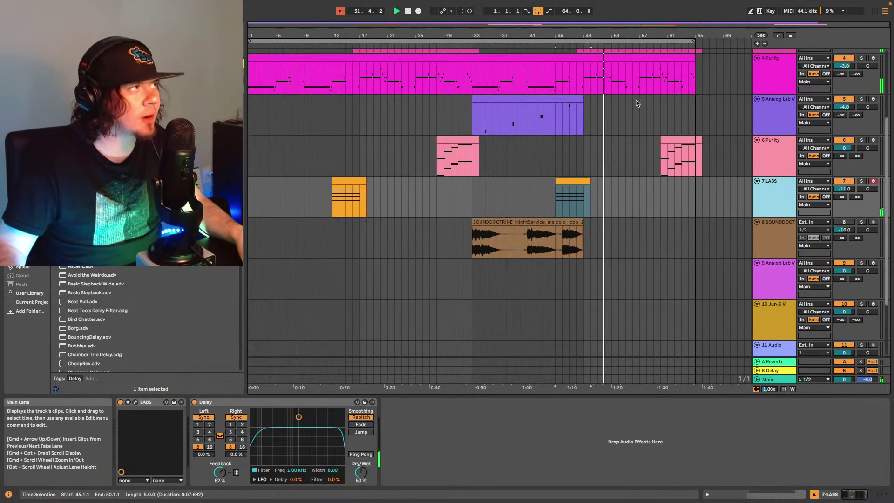
scroll(654, 185, down, 3)
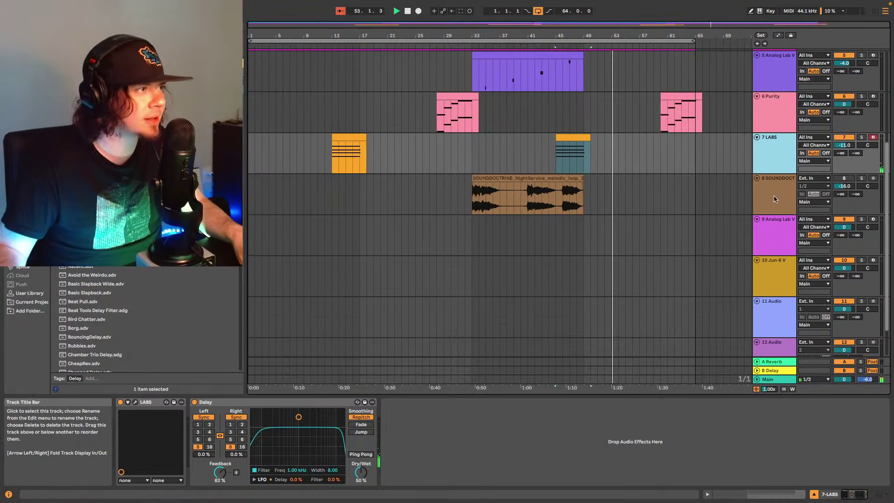
click(774, 233)
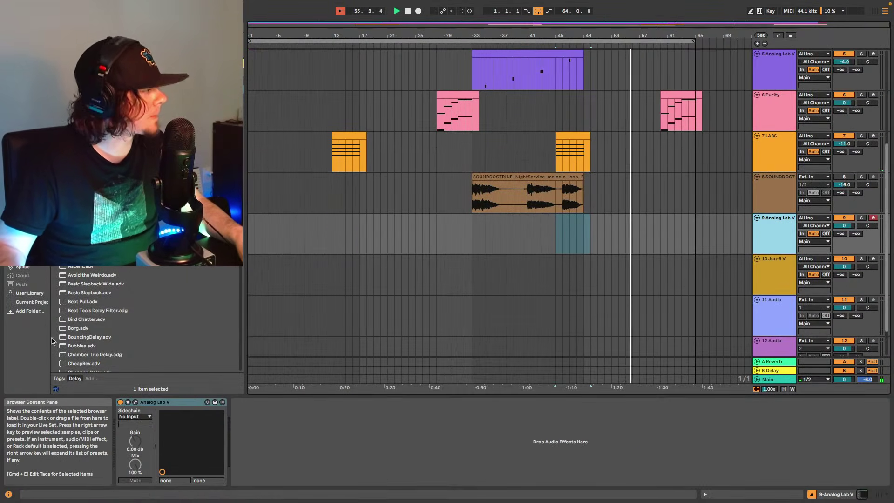
click(24, 190)
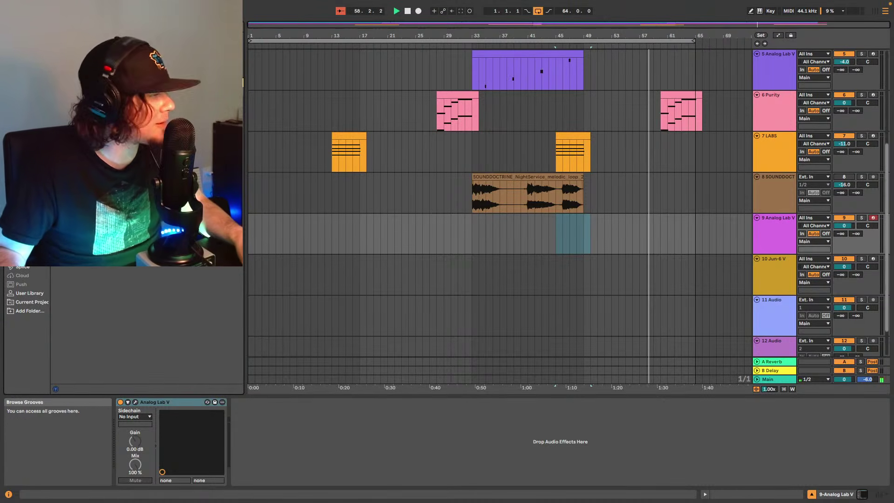
click(698, 239)
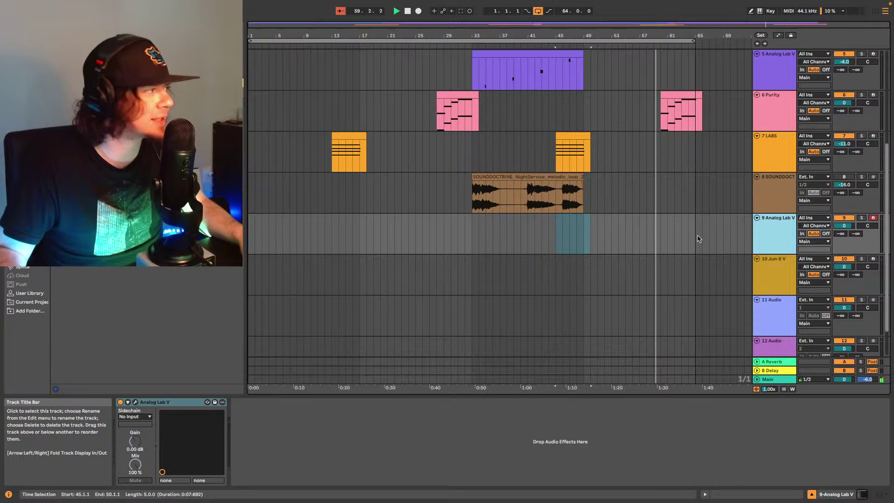
click(137, 403)
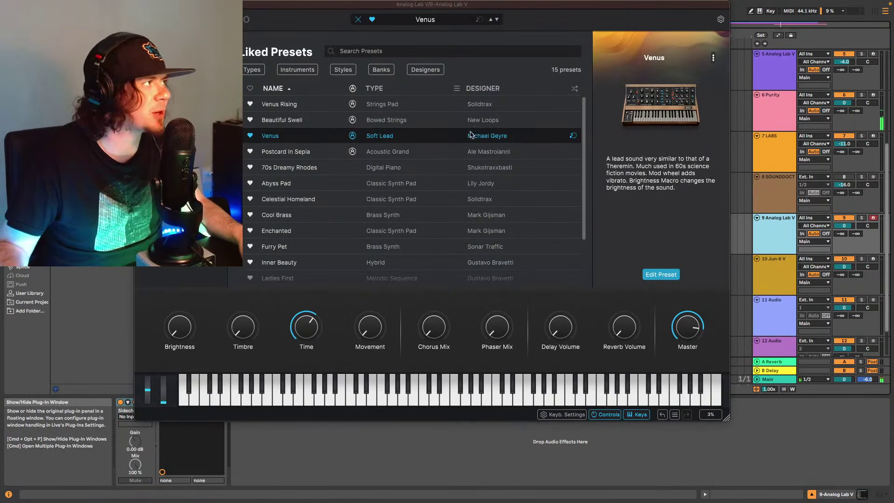
- Browse the liked Analog Lab V presets, load Inner Beauty on track 9 and close the instrument window
scroll(470, 135, down, 4)
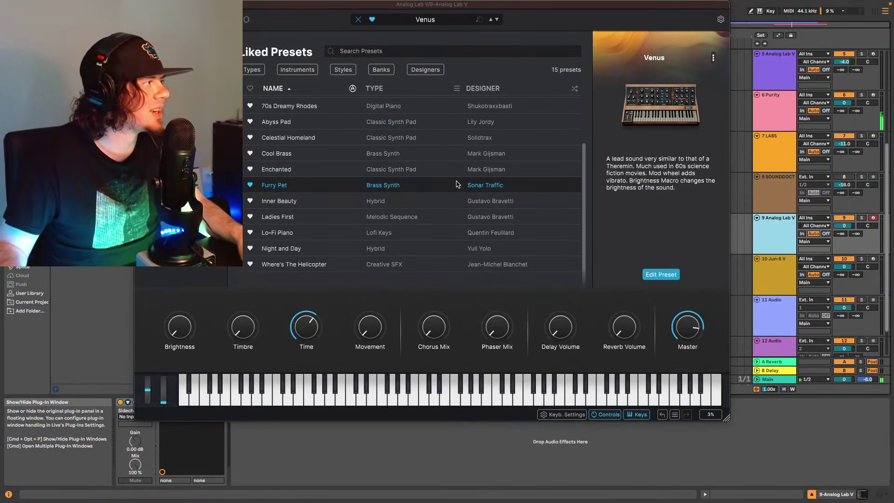
scroll(454, 172, up, 4)
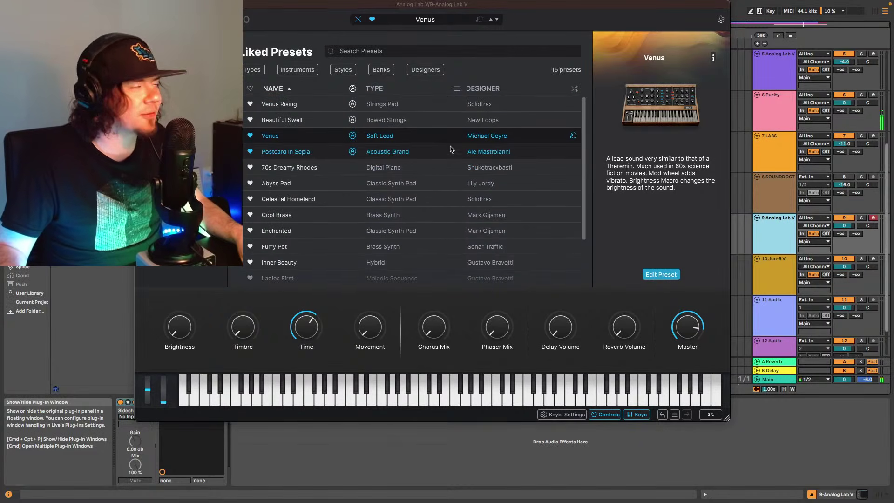
scroll(414, 140, down, 4)
scroll(394, 158, up, 2)
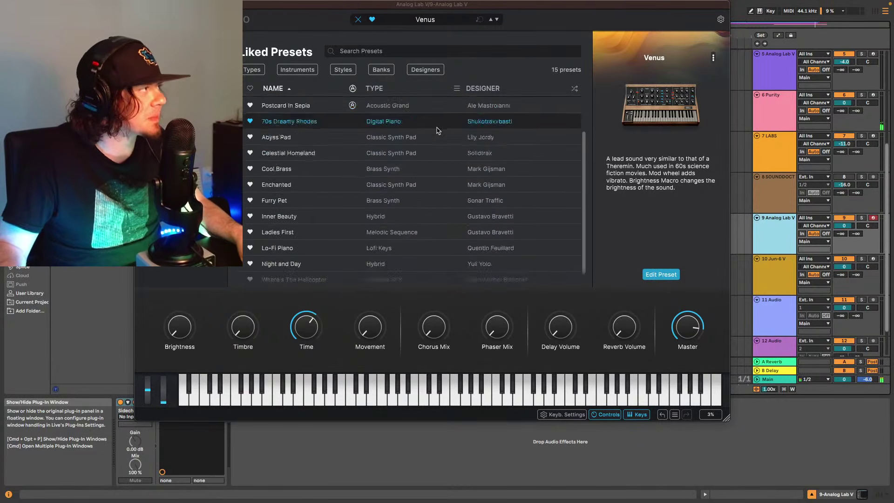
scroll(303, 171, up, 2)
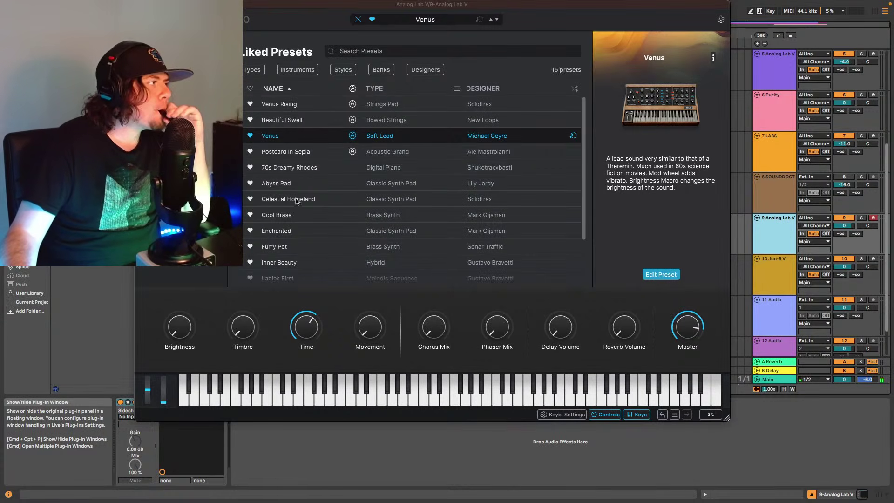
click(296, 264)
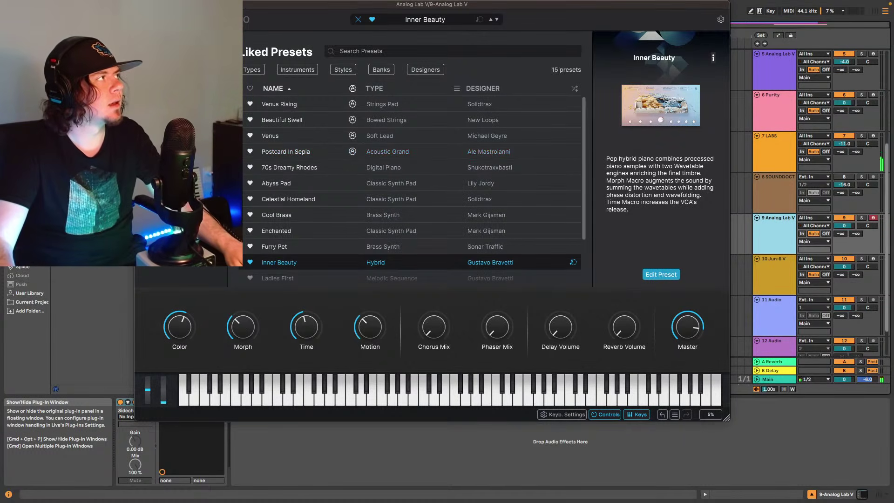
key(super+alt+p)
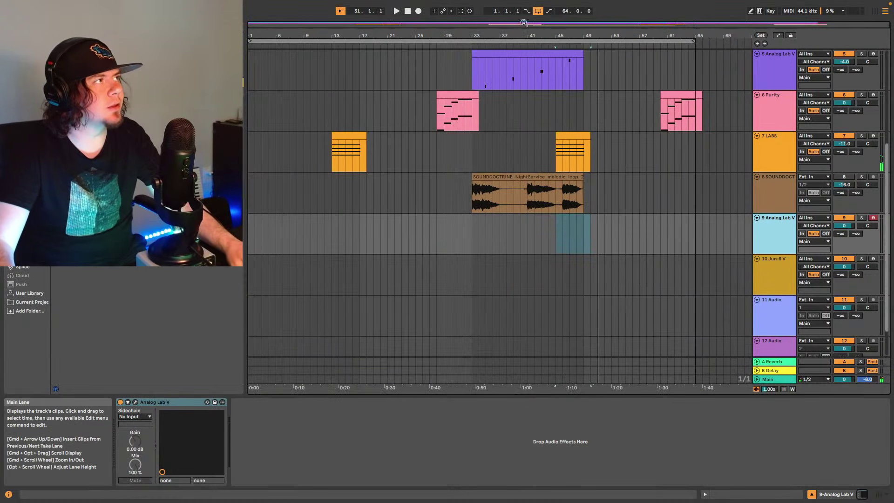
- Restore the MIDI clip spanning bars 41 to 49 on Analog Lab V track 9 and audition it from bar 41
key(super+z)
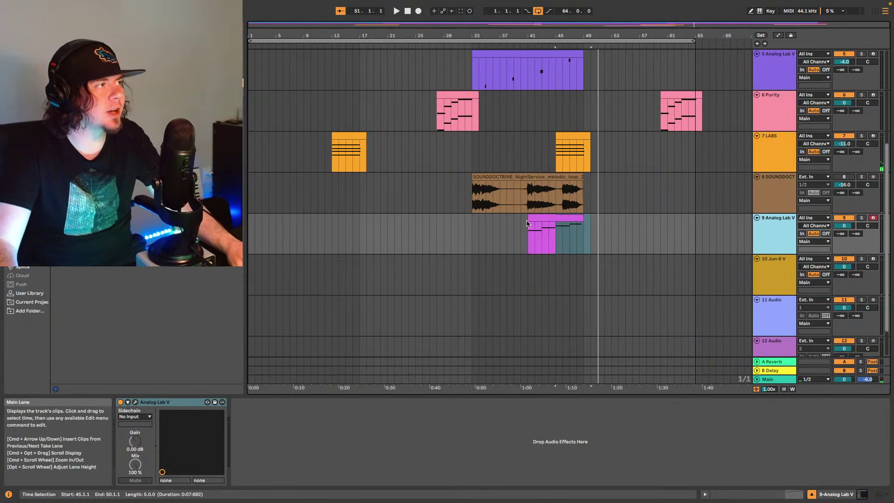
click(530, 239)
key(space)
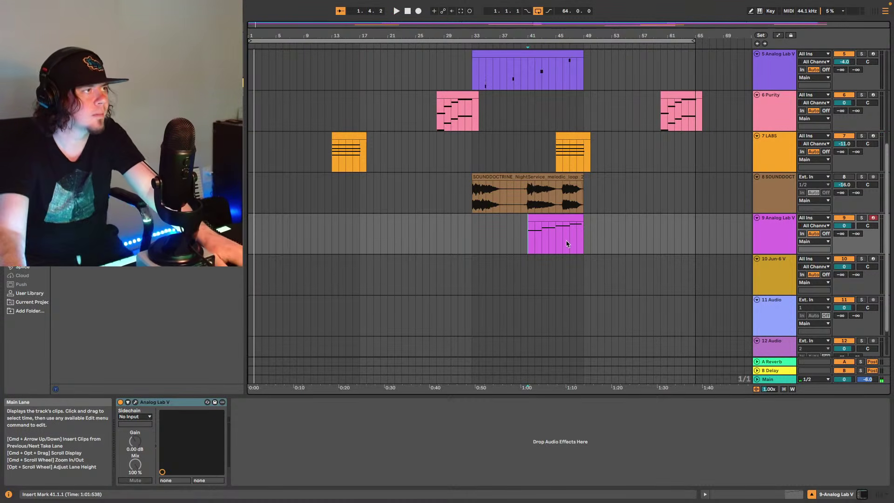
key(space)
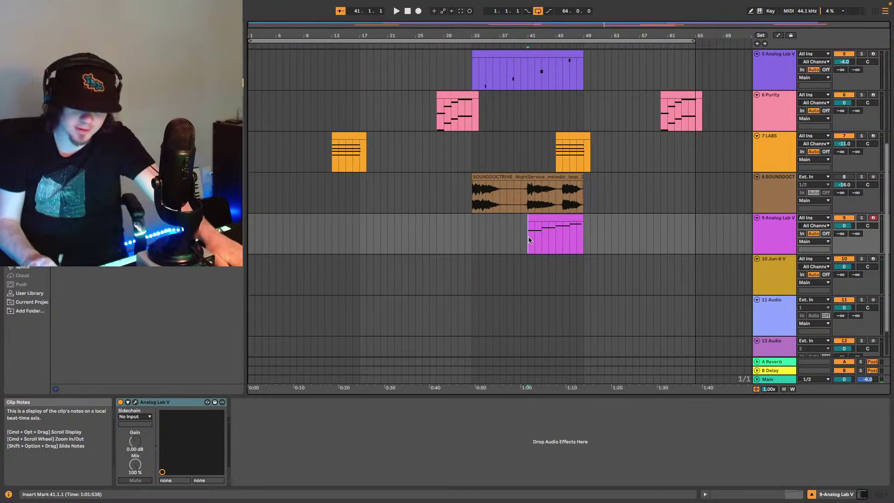
key(space)
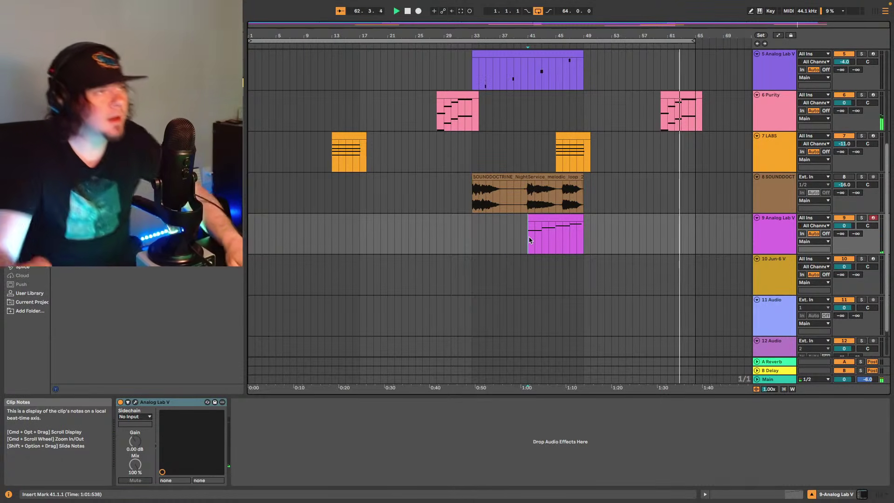
key(space)
- Select the empty Jun-6 V track 10 and open its instrument window with the preset list in view
click(639, 235)
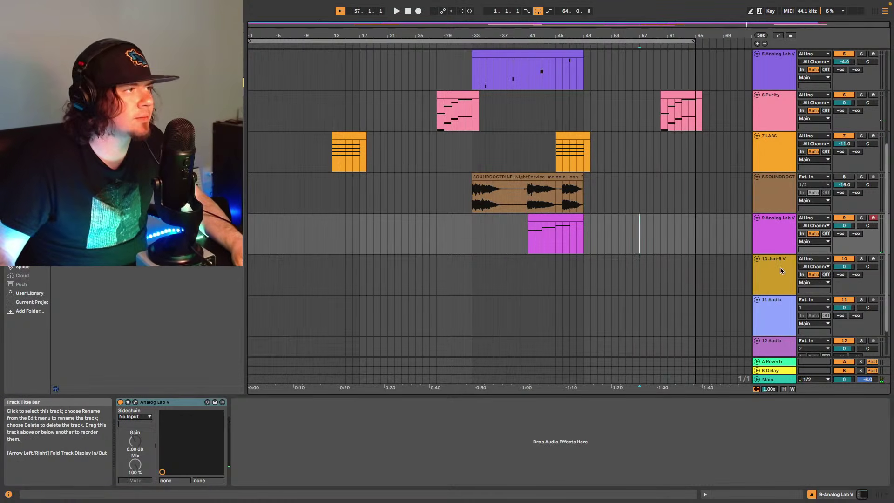
click(783, 262)
scroll(536, 219, up, 6)
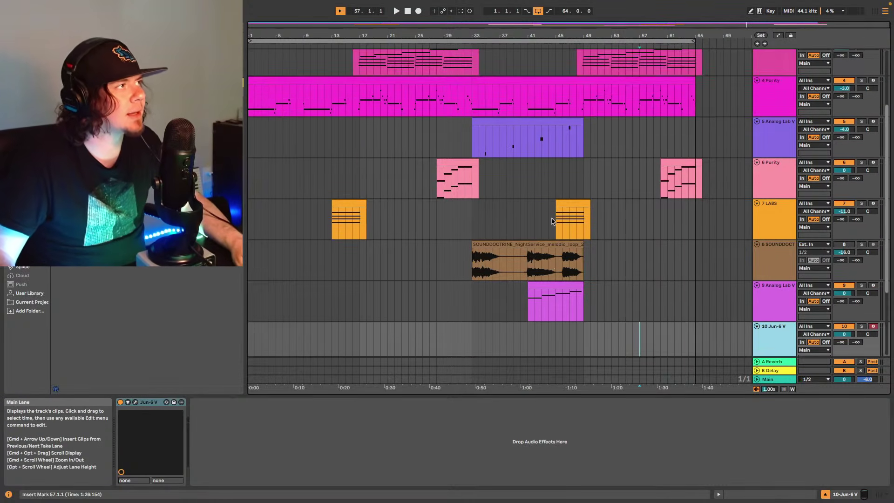
scroll(554, 228, down, 7)
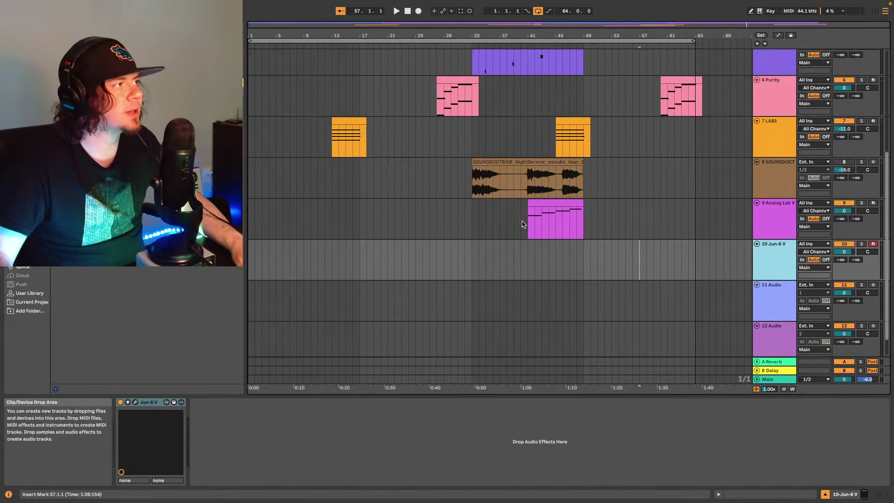
click(773, 212)
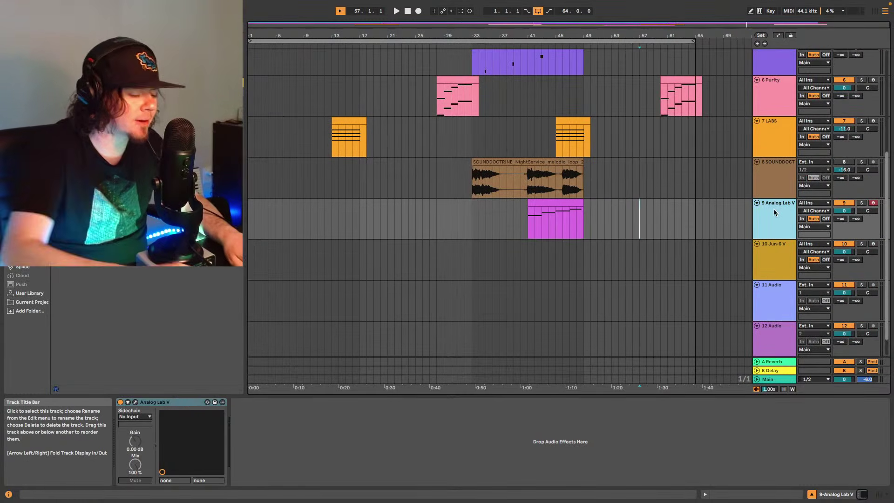
click(768, 261)
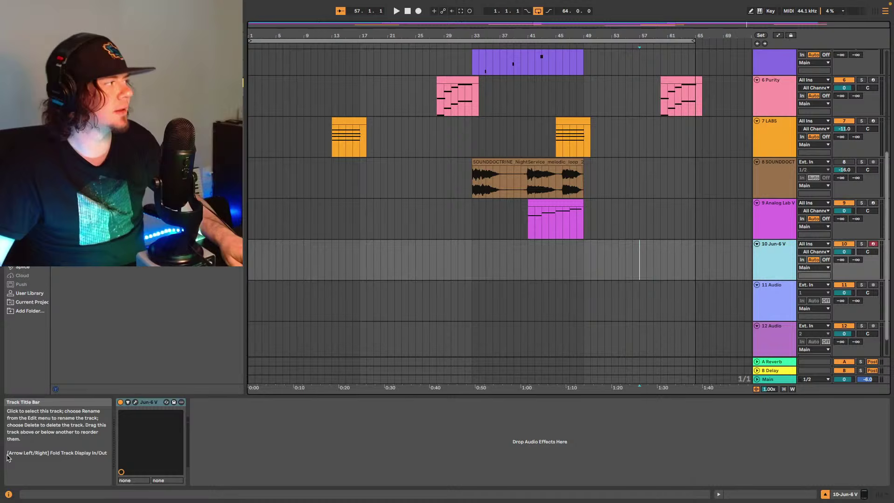
click(135, 402)
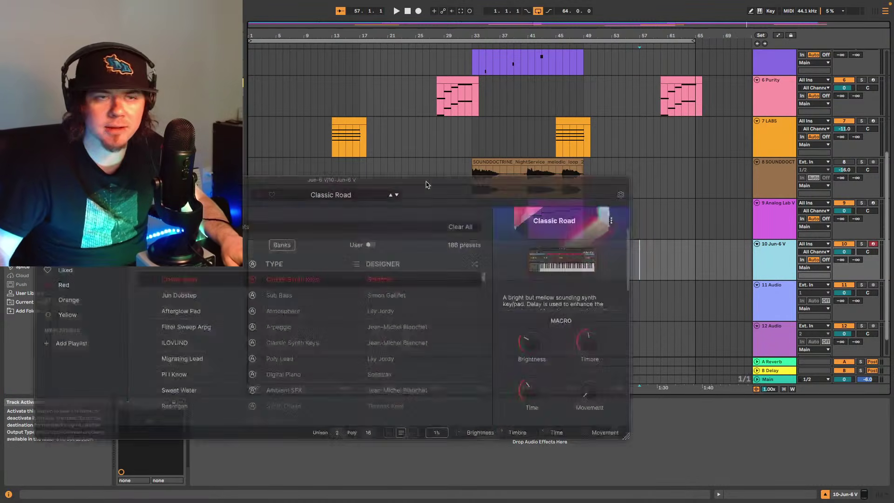
drag(401, 65, 541, 65)
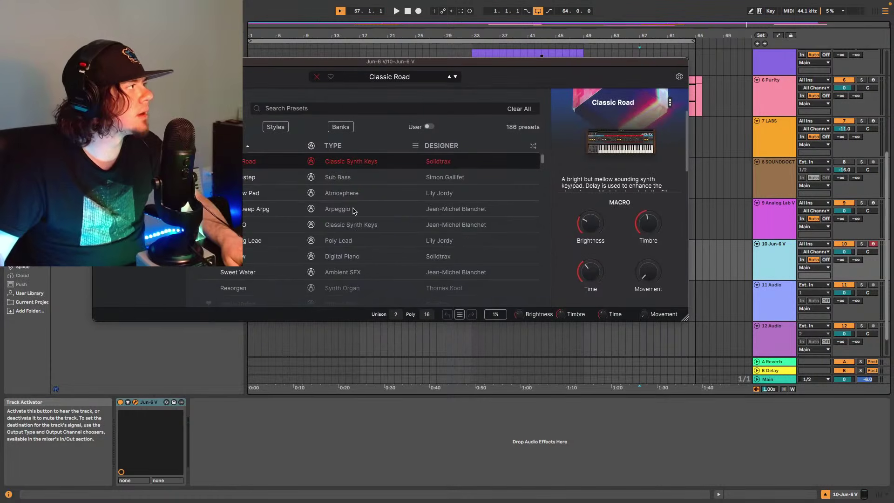
- Audition the 38 Glockenspiel preset, load 43 Horn in Jun-6 V and close the instrument window
scroll(289, 212, down, 5)
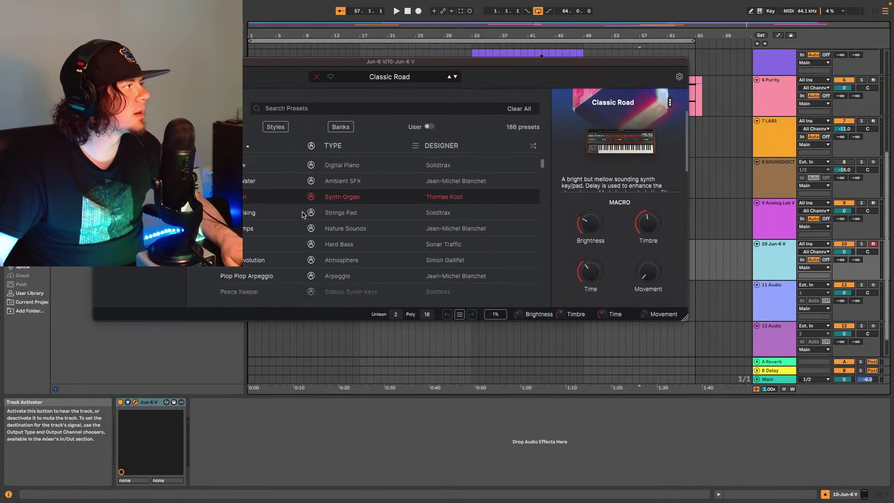
scroll(289, 219, down, 6)
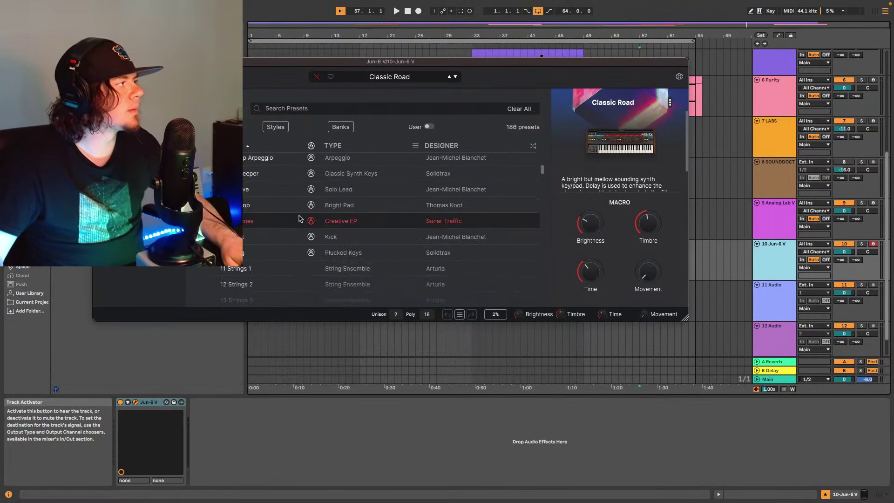
scroll(295, 240, down, 8)
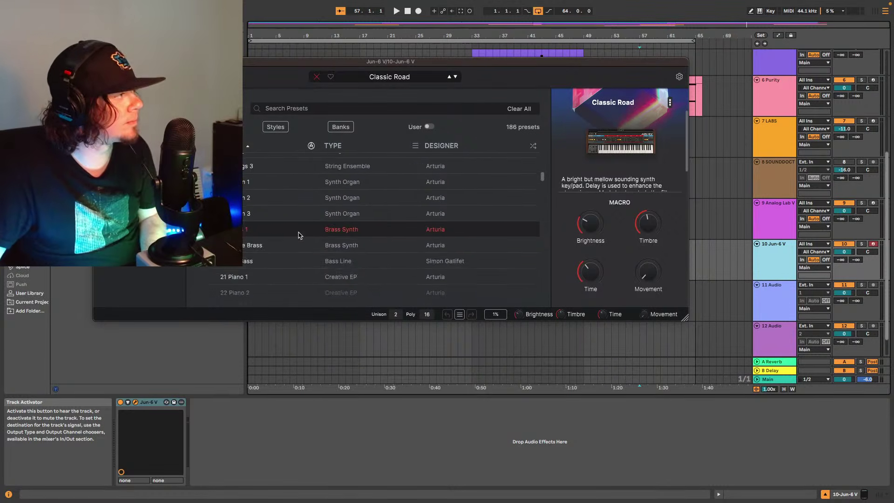
scroll(307, 242, down, 6)
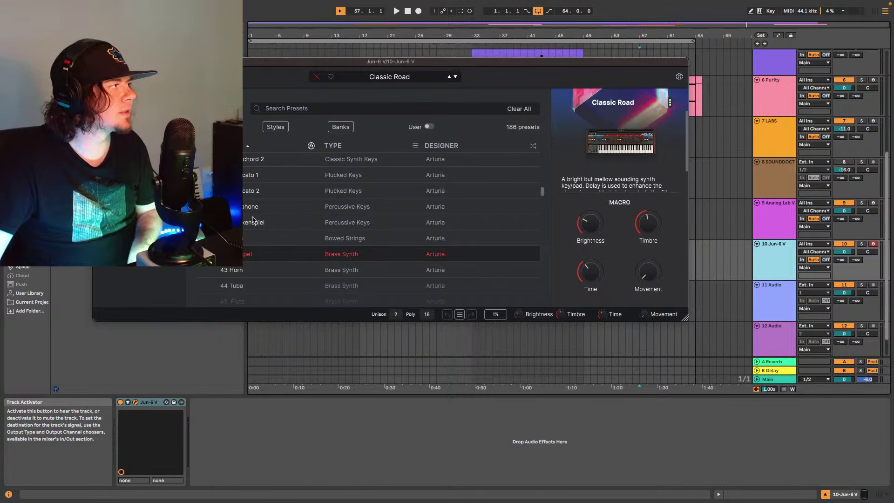
click(250, 222)
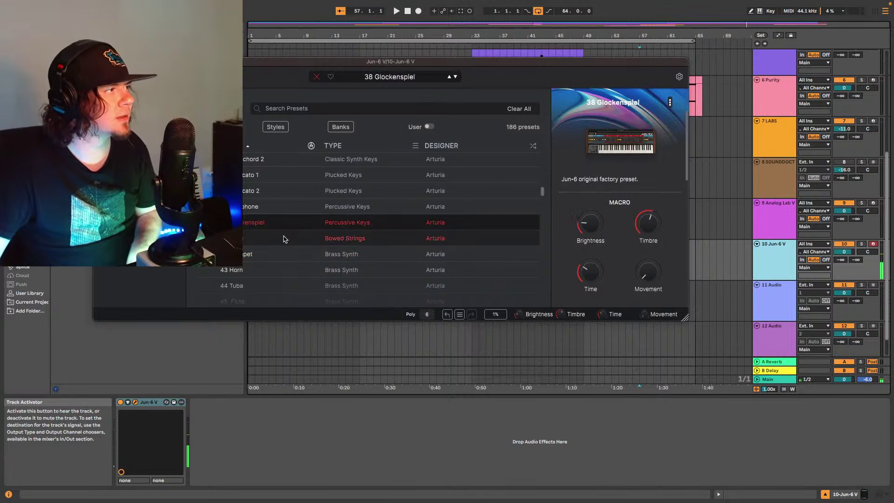
click(275, 271)
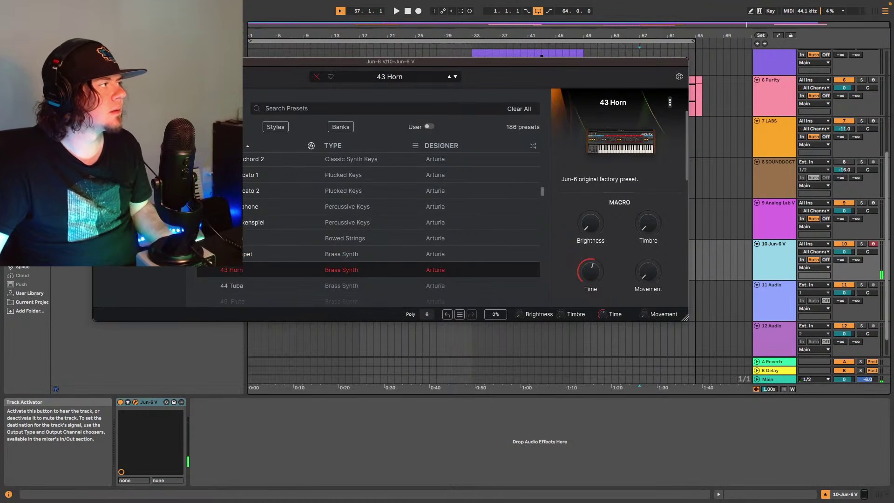
key(super+alt+p)
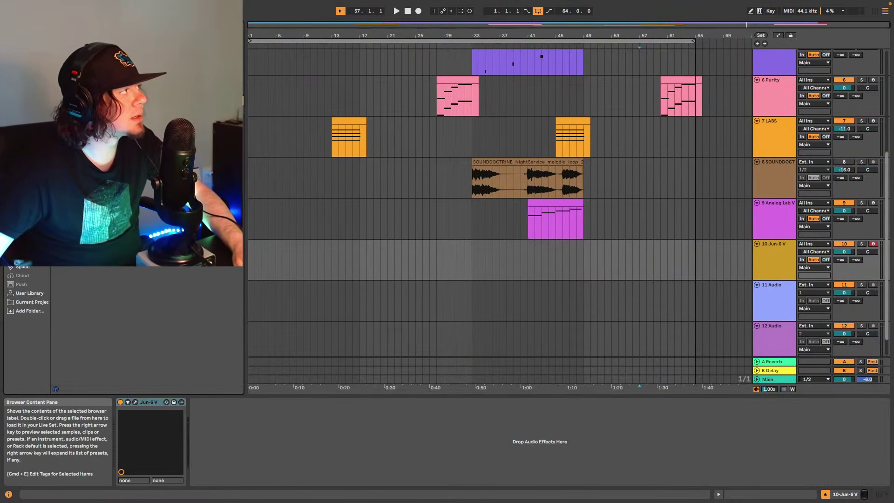
- Add the SuperPlate reverb to the Jun-6 V track with the Long Choir 140 preset and close its window
drag(210, 232, 269, 429)
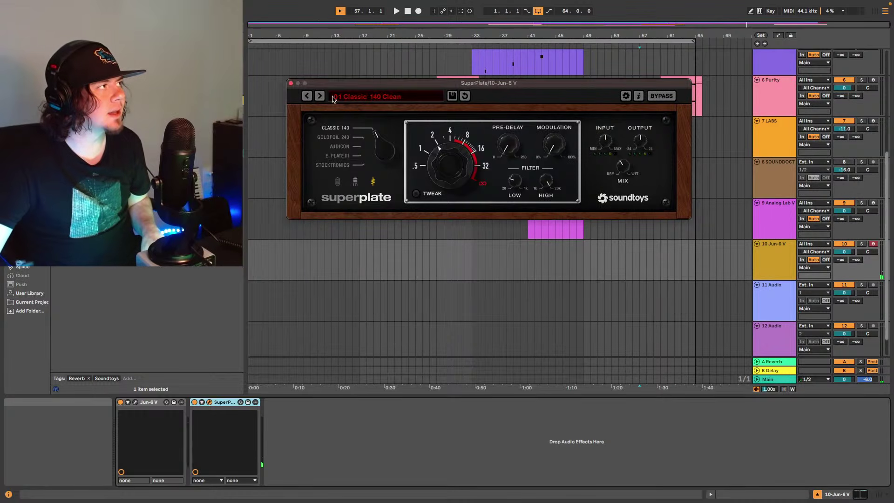
click(333, 100)
mouse_move(363, 116)
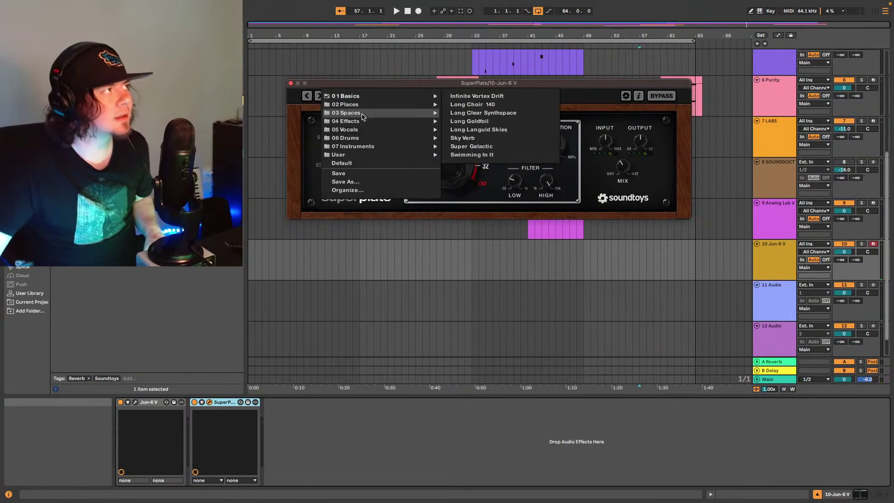
click(502, 105)
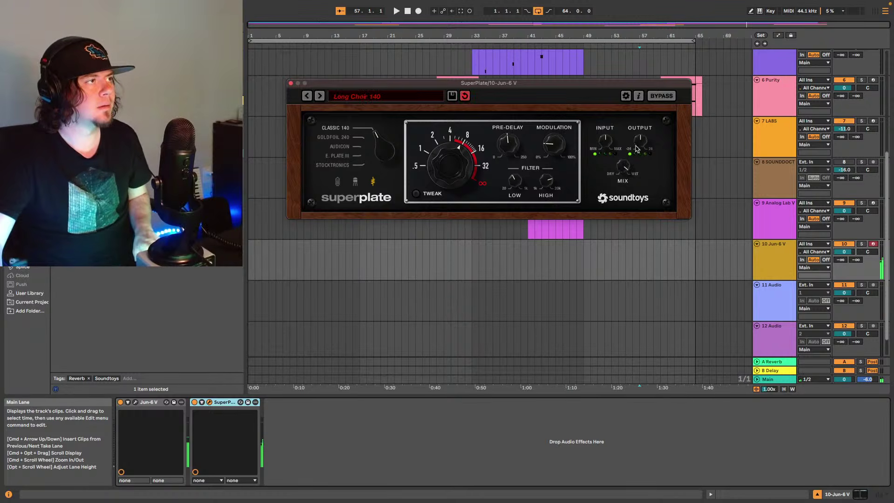
click(291, 83)
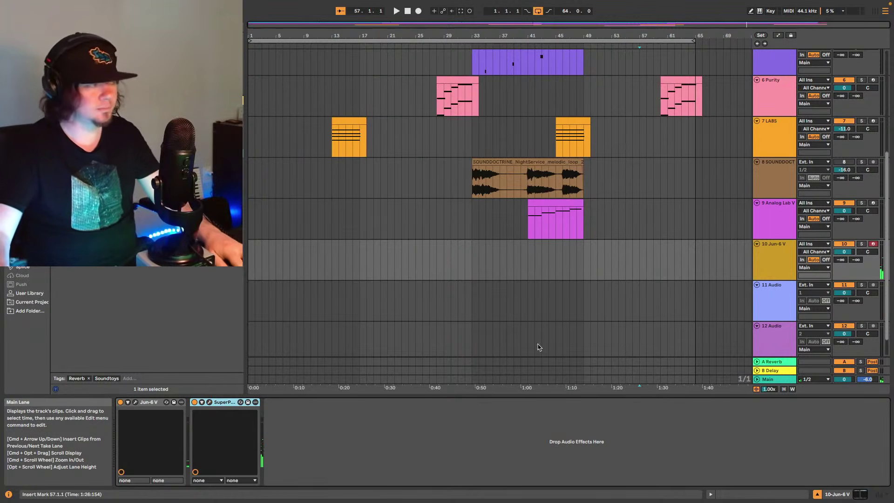
- Capture the played four-note horn part as a clip at bar 1 on the Jun-6 V track and copy it to bar 33
click(359, 263)
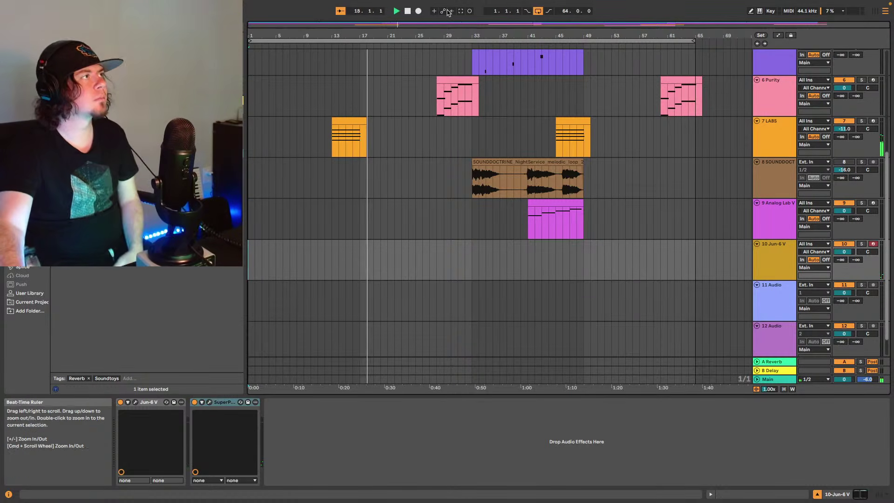
click(462, 13)
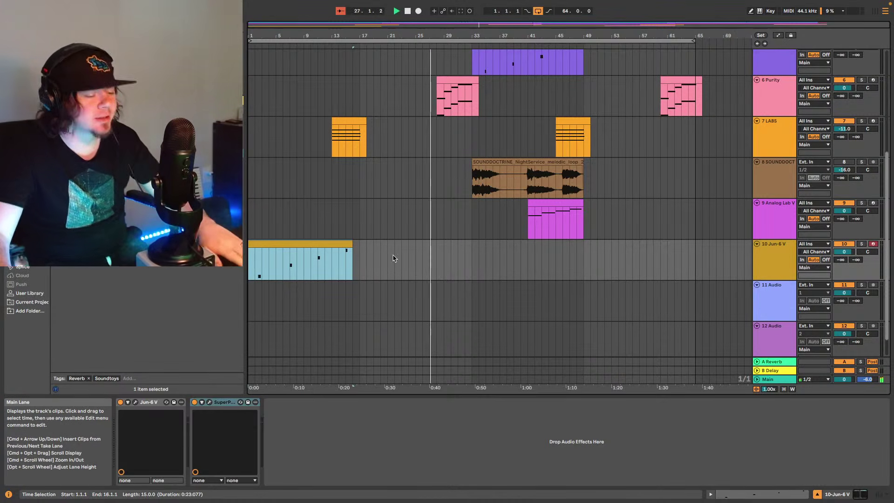
click(472, 260)
key(super+v)
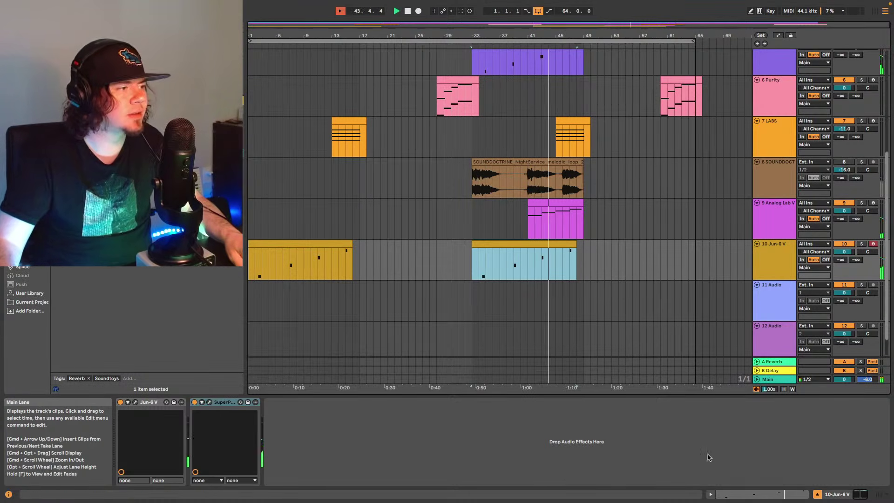
- Move the F5, G5 and A5 notes of the bar 33 Jun-6 V clip two beats earlier to 5.3, 9.3 and 13.3, and play it back
key(shift+Tab)
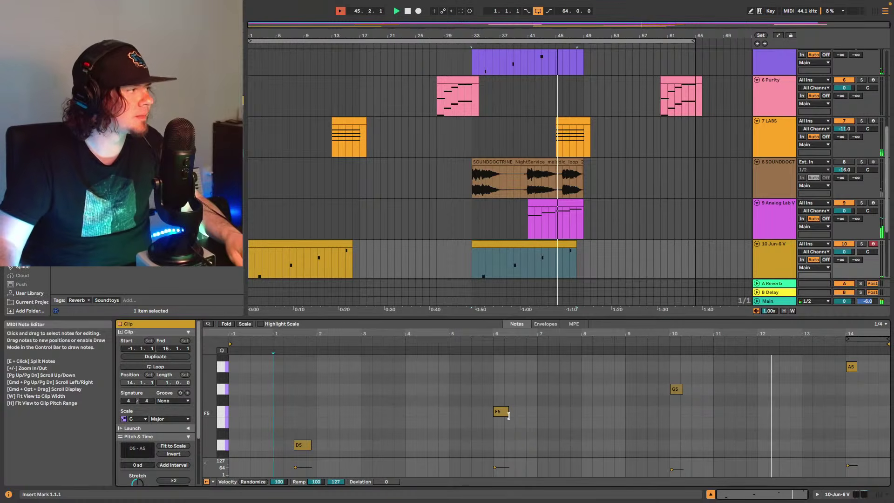
drag(502, 415, 489, 417)
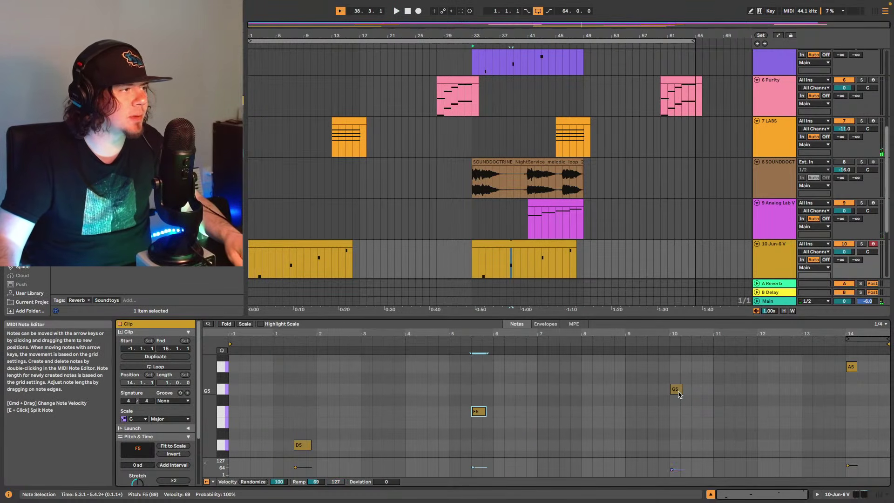
drag(671, 391, 649, 391)
click(849, 366)
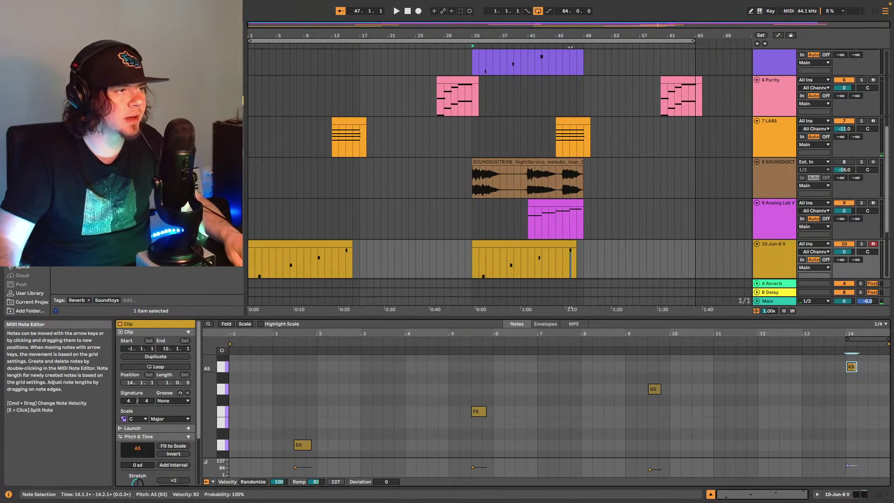
key(space)
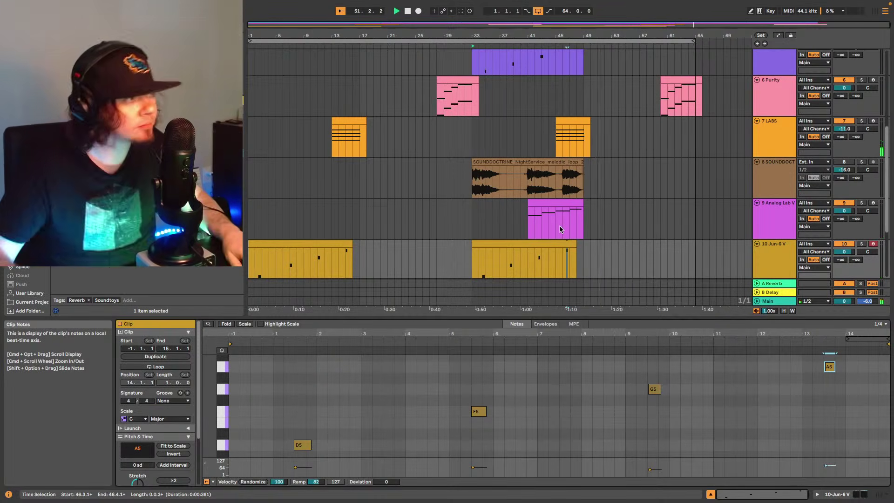
- Insert a new MIDI track below the Jun-6 V track and load Augmented MALLETS on it
scroll(777, 226, down, 4)
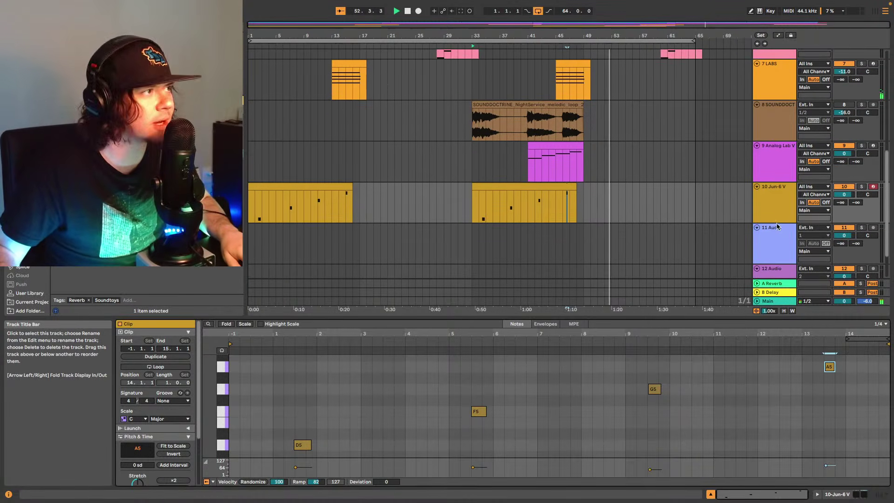
scroll(776, 228, down, 1)
click(780, 205)
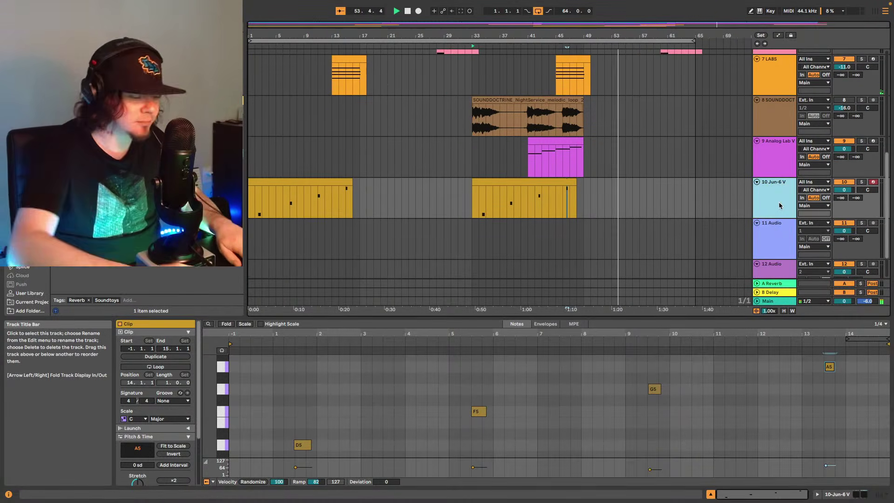
key(ctrl+shift+t)
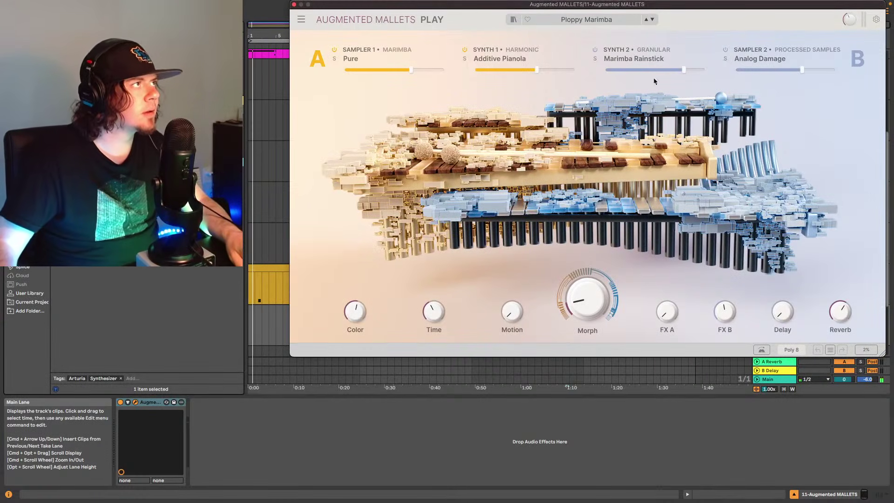
- Load the Golden Ferns preset in Augmented MALLETS and close the instrument window
drag(674, 9, 634, 52)
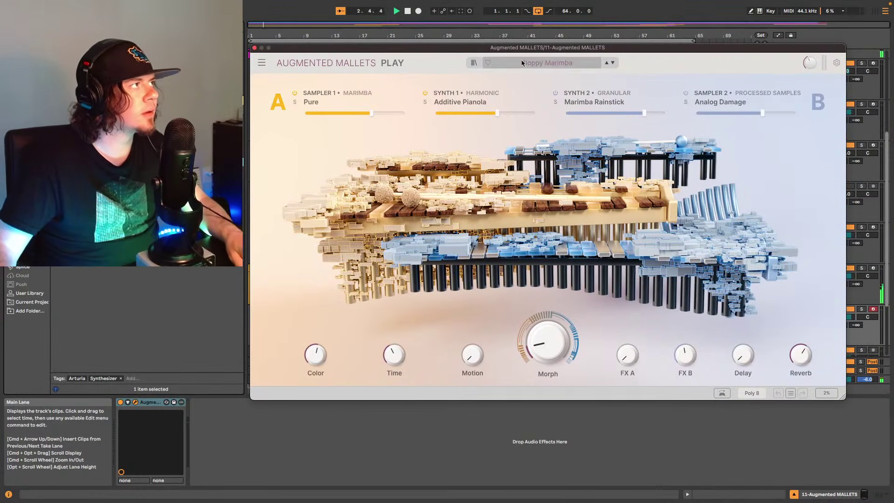
click(522, 63)
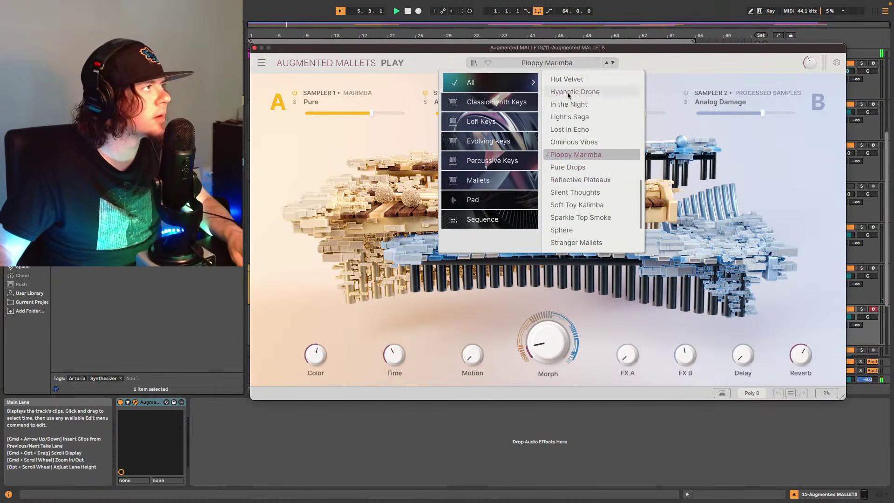
scroll(569, 103, up, 5)
click(571, 123)
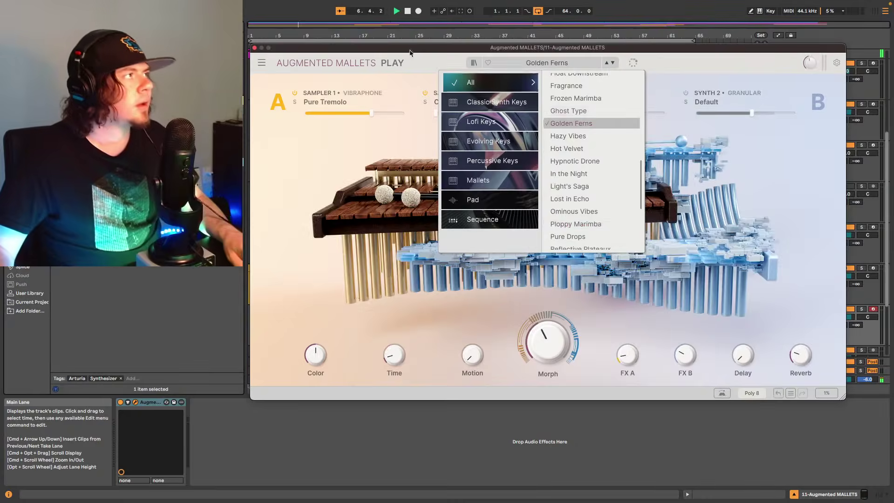
click(255, 48)
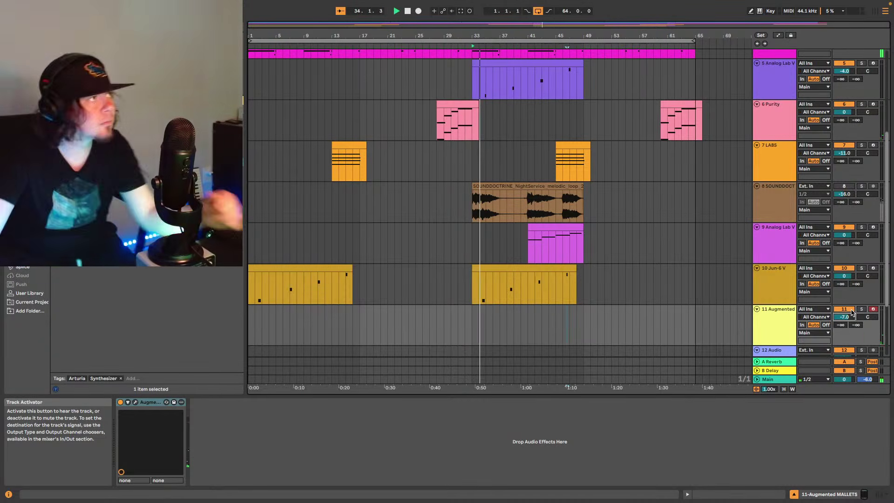
- Capture the played chord part as a clip on the Augmented MALLETS track, stop playback and move the clip to bar 48
click(461, 12)
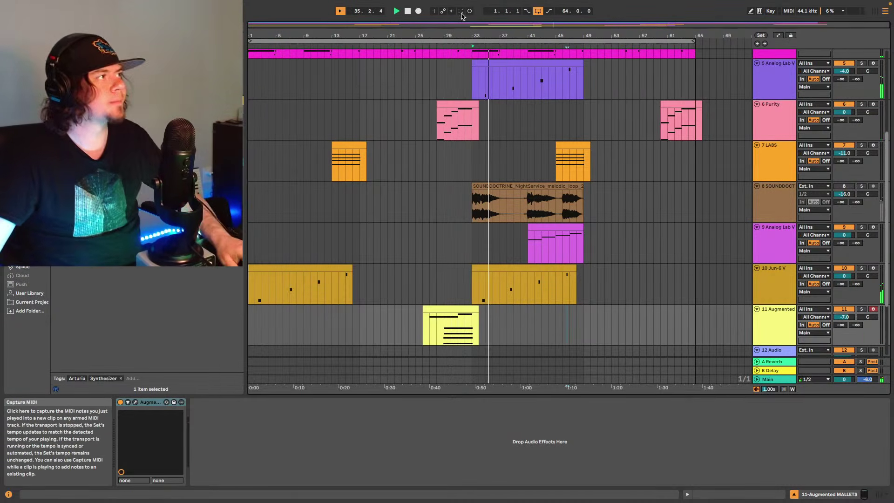
key(space)
drag(423, 310, 610, 307)
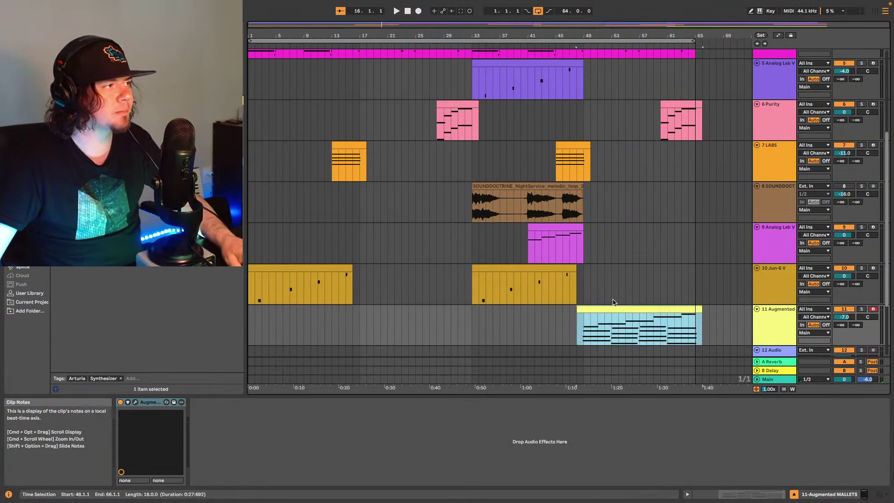
- Play the arrangement from bar 48 to hear the Augmented MALLETS clip together with the other tracks
scroll(609, 169, up, 5)
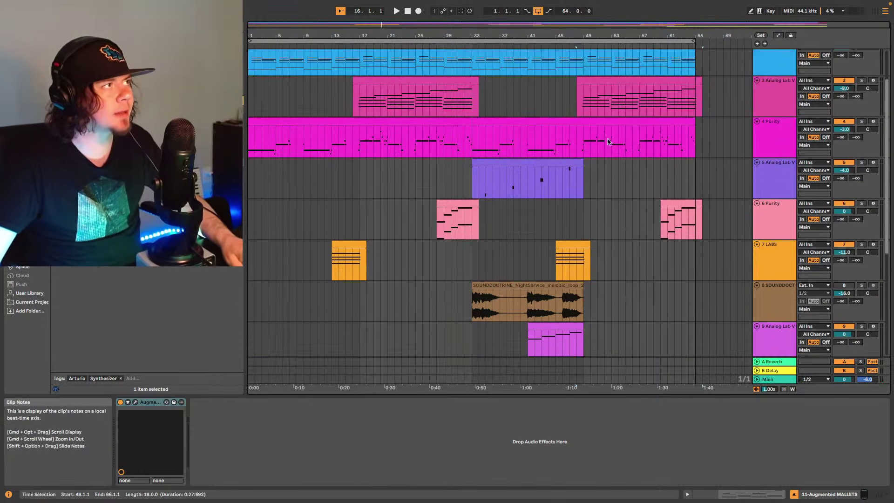
scroll(609, 141, up, 1)
click(581, 113)
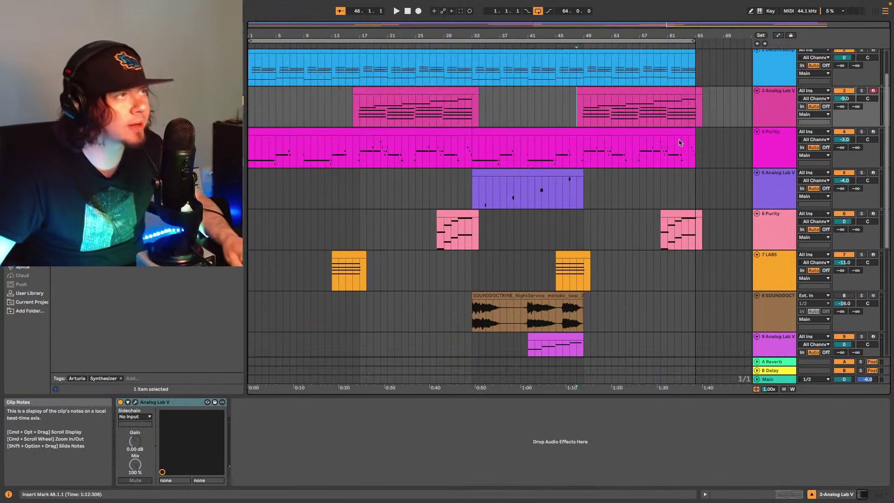
key(space)
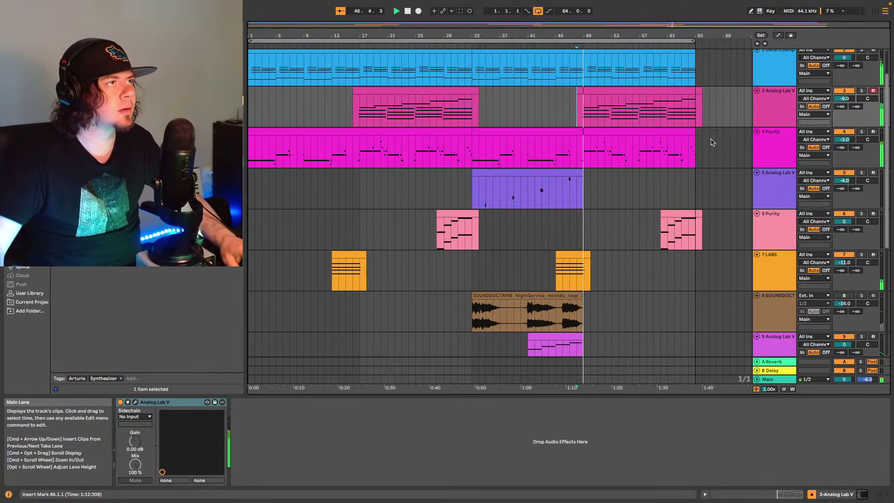
scroll(719, 261, down, 8)
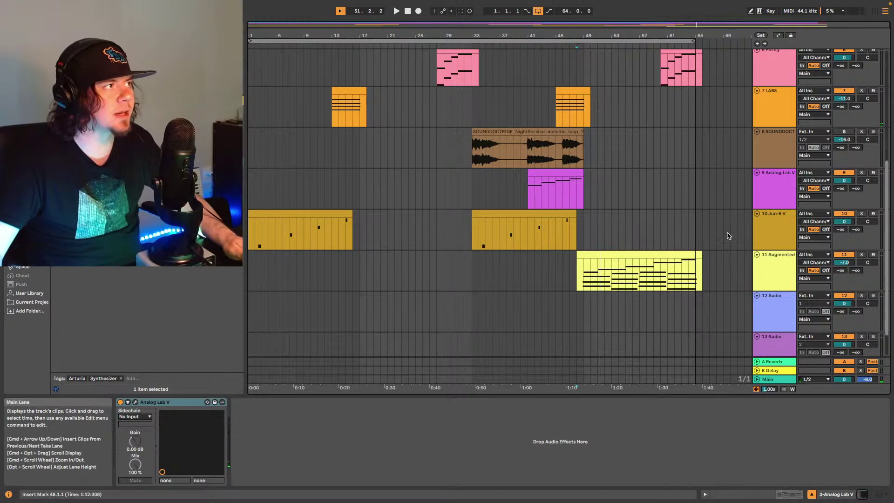
key(space)
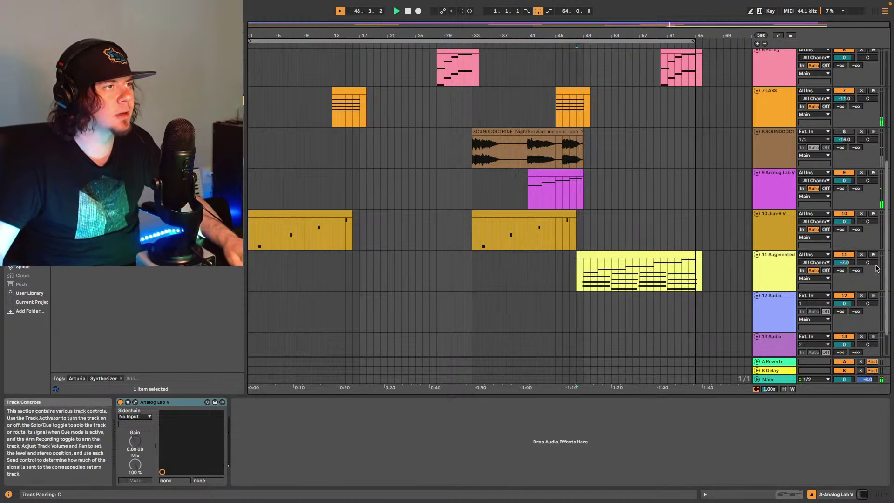
- Pan the Augmented MALLETS track to 11R and lower its volume to -11.0 dB
drag(868, 262, 867, 256)
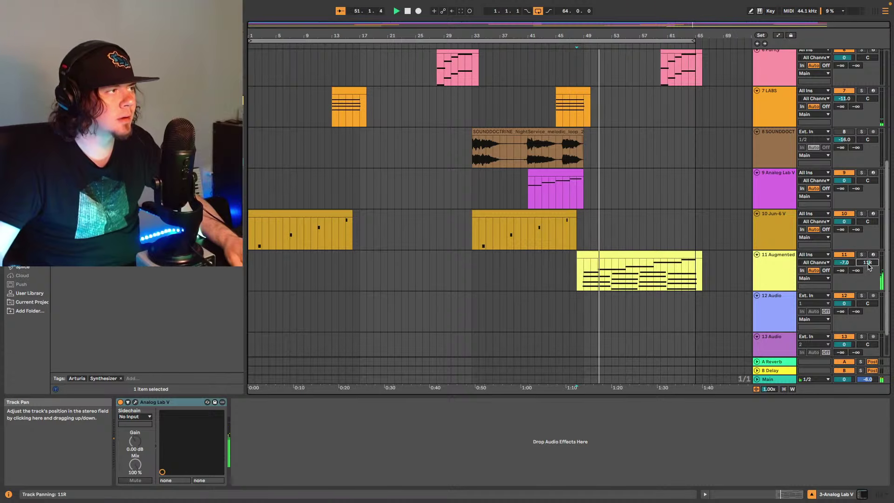
scroll(702, 216, up, 2)
scroll(703, 218, down, 1)
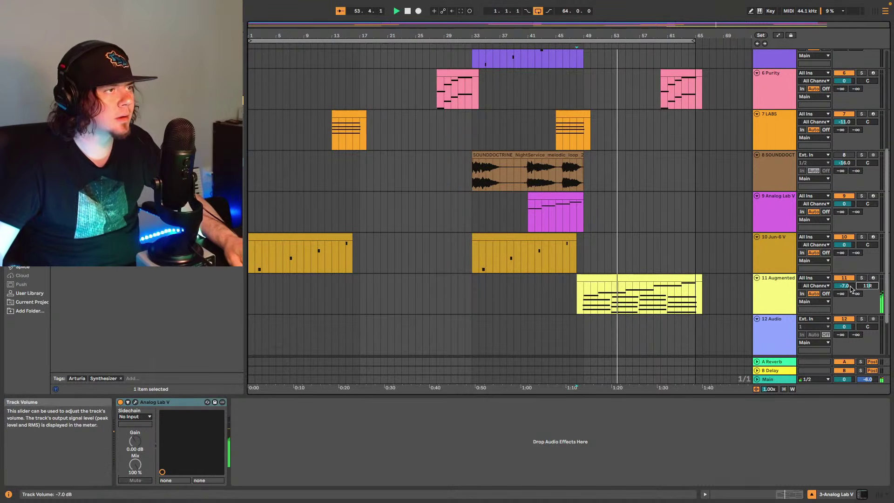
drag(846, 285, 846, 305)
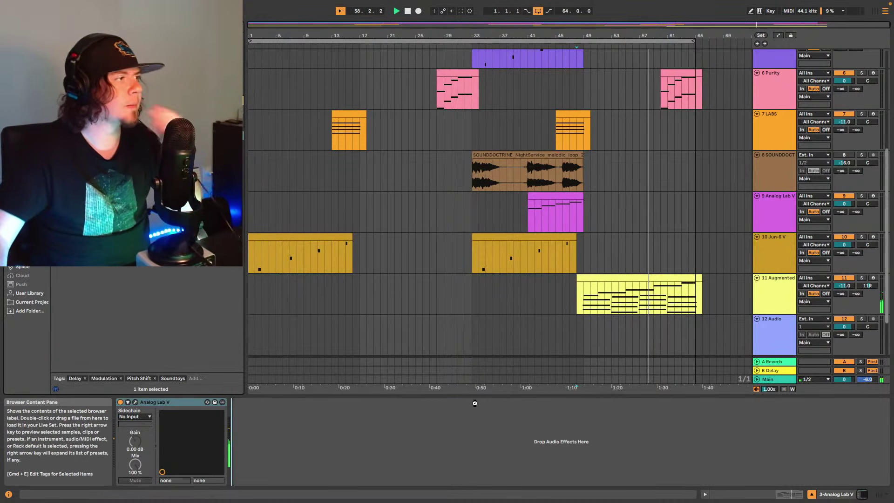
- Add the Crystallizer effect to the track 3 Analog Lab V and browse its presets to Emeralds
drag(471, 411, 489, 413)
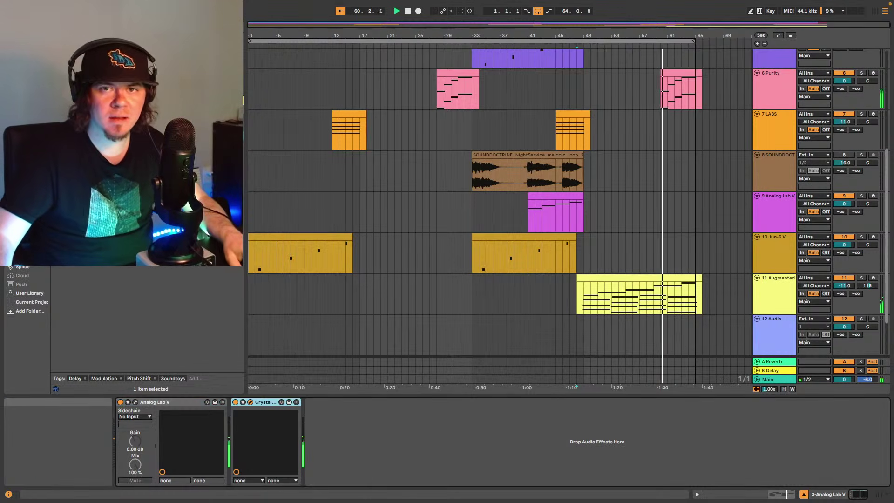
drag(377, 129, 366, 129)
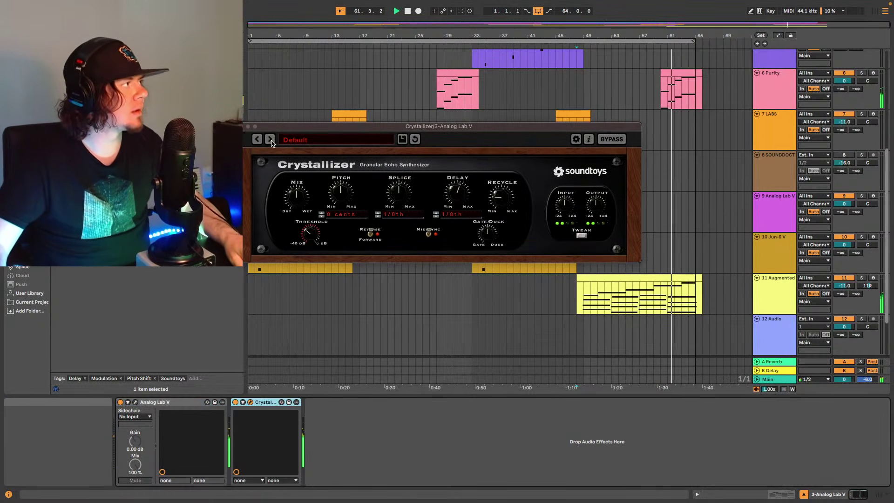
click(270, 139)
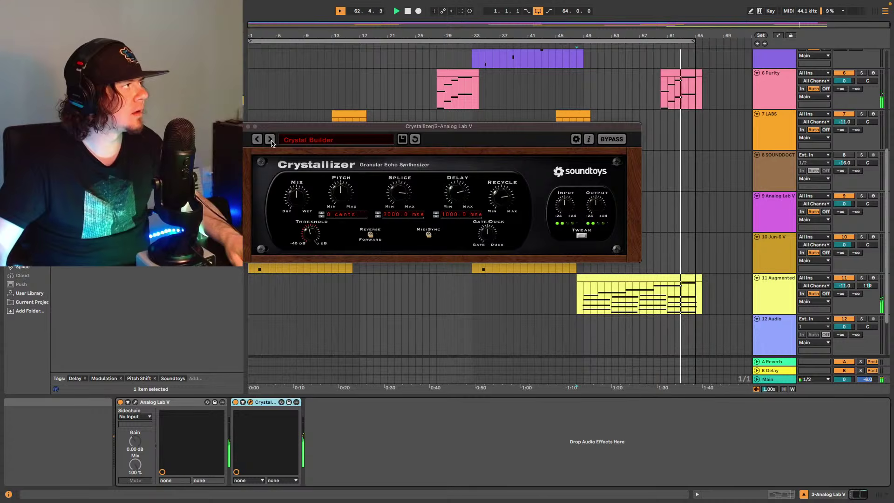
click(270, 140)
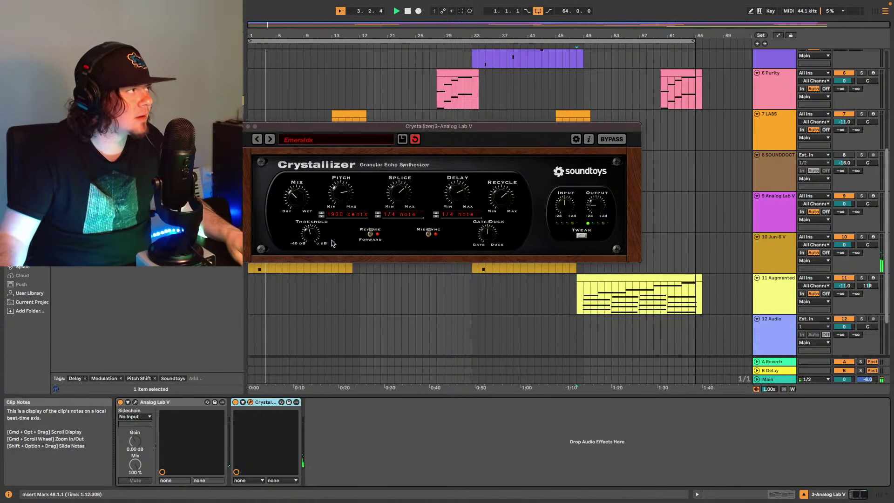
- Unfold the Crystallizer device parameters, set Mix to 0.0 % and show the Mix automation
click(242, 402)
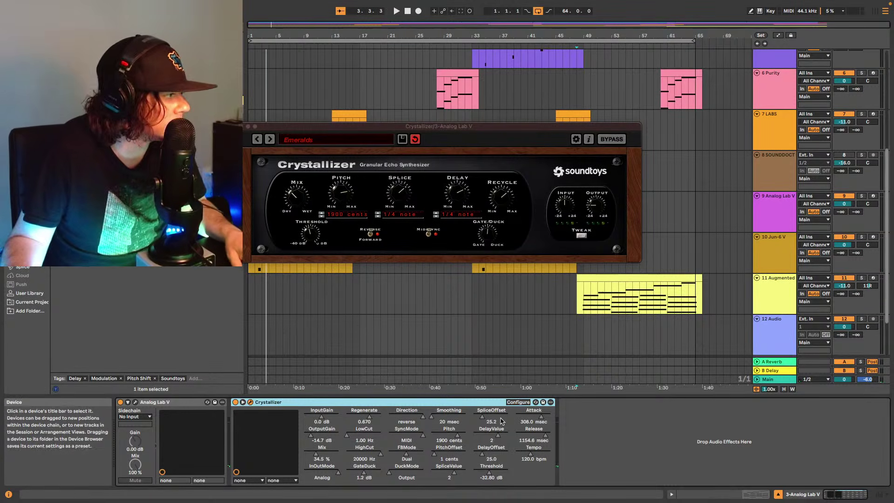
drag(301, 198, 306, 195)
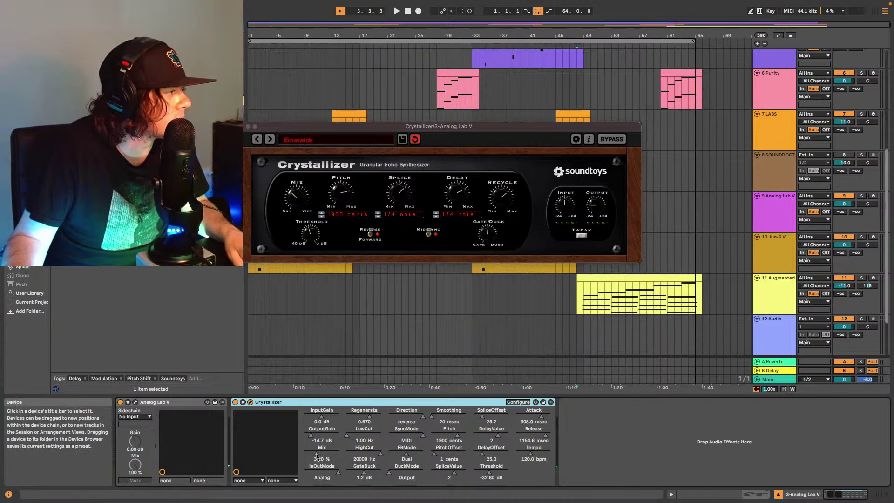
click(316, 454)
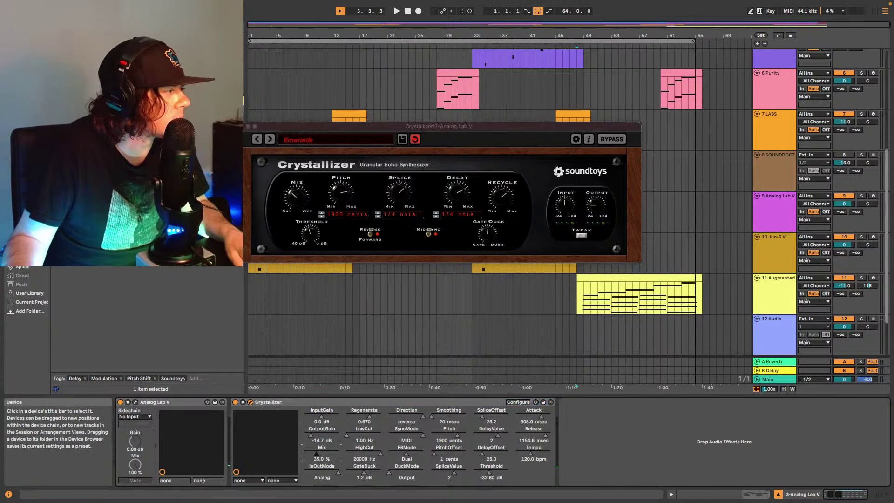
right_click(307, 454)
click(325, 381)
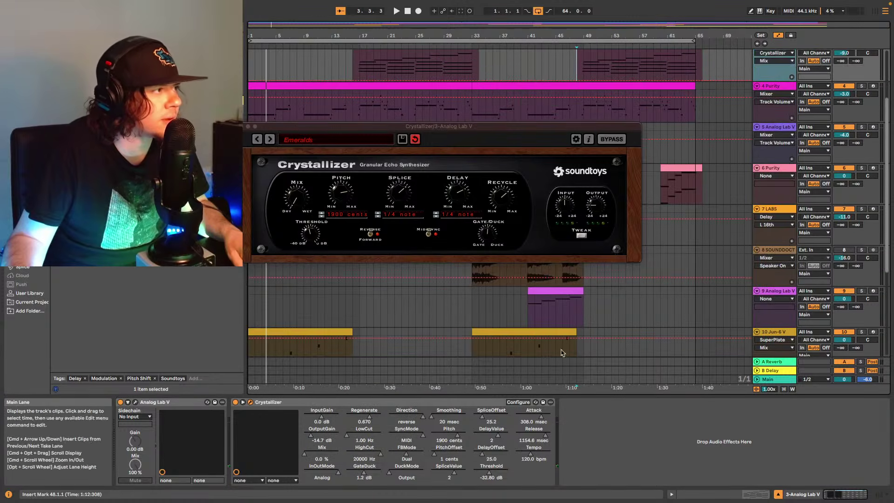
- Show the Crystallizer Mix automation again and look through the tracks for its lane
scroll(642, 290, down, 4)
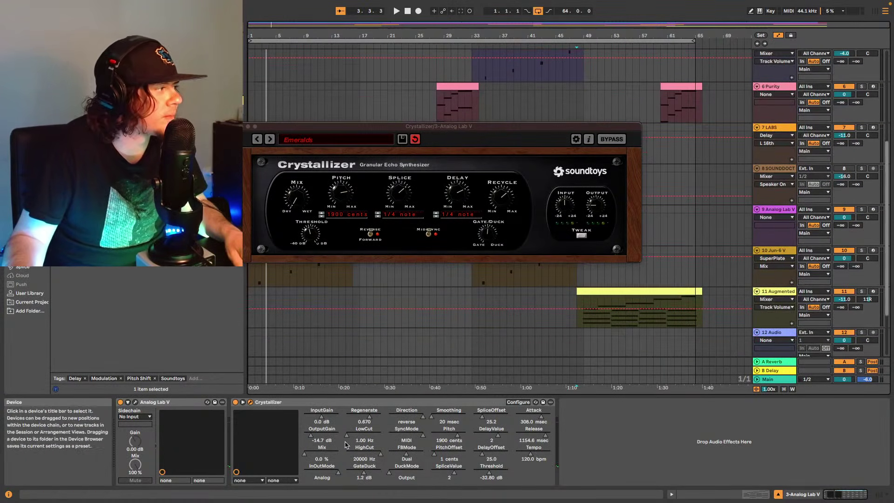
right_click(305, 455)
click(340, 389)
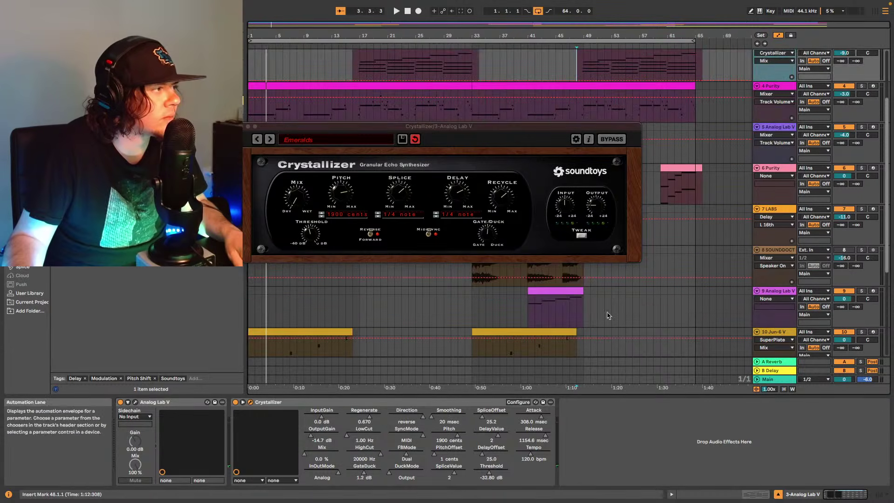
scroll(609, 313, down, 3)
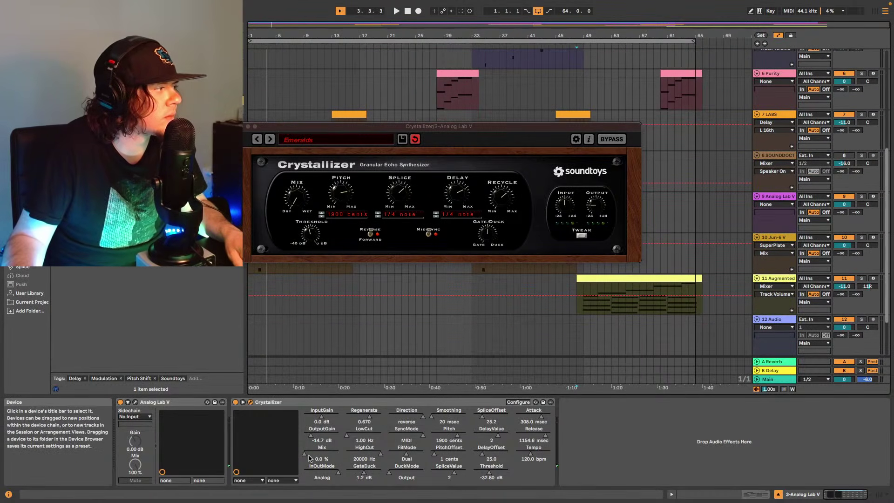
right_click(305, 455)
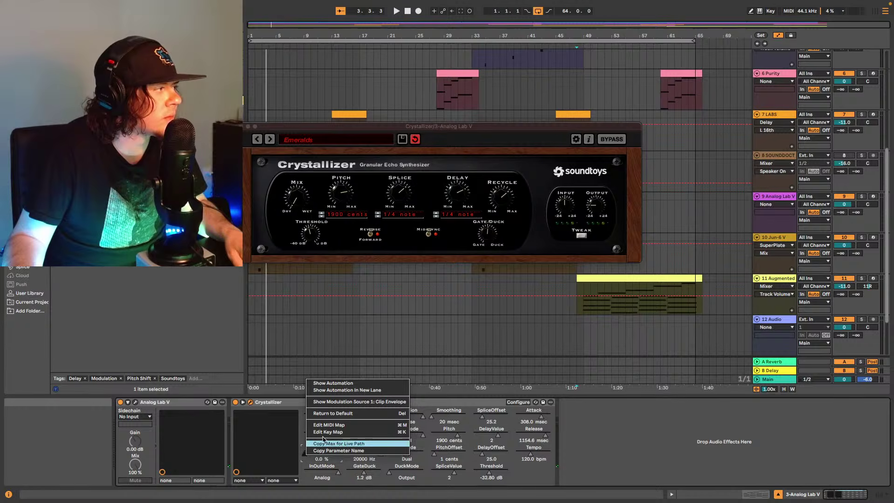
click(333, 382)
scroll(608, 296, down, 1)
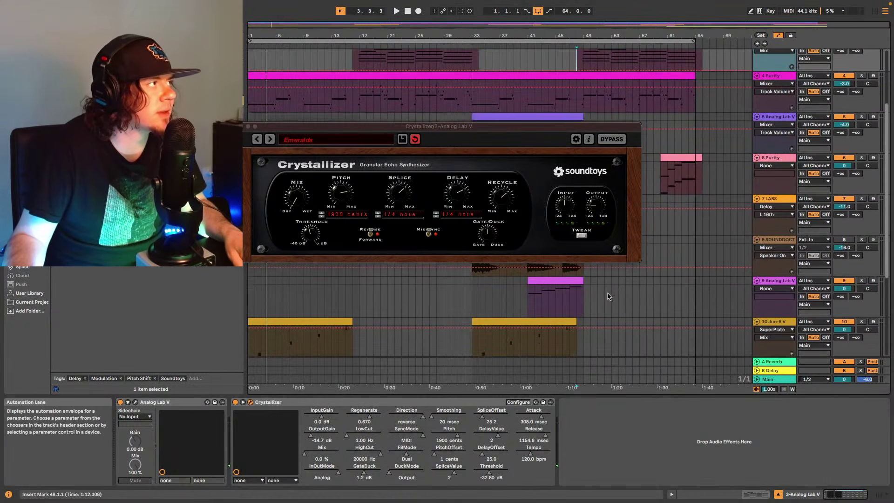
scroll(608, 297, down, 5)
- Check which devices the Augmented MALLETS track offers for automation
click(623, 269)
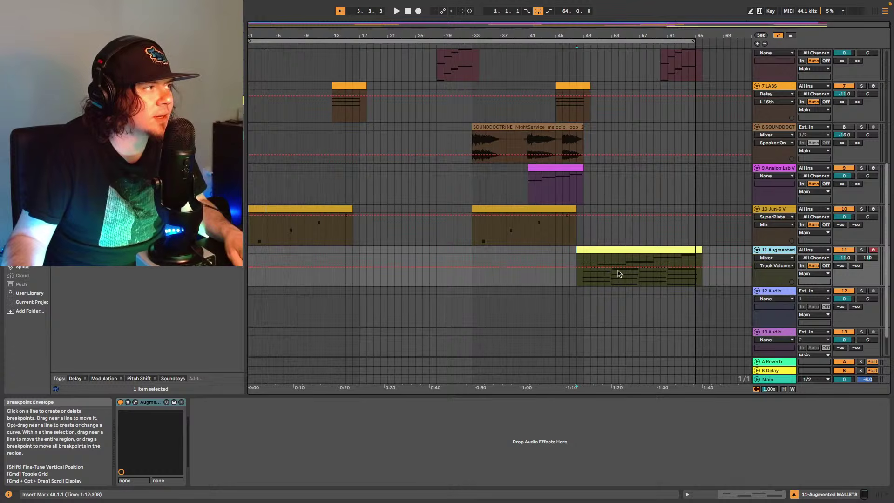
click(782, 258)
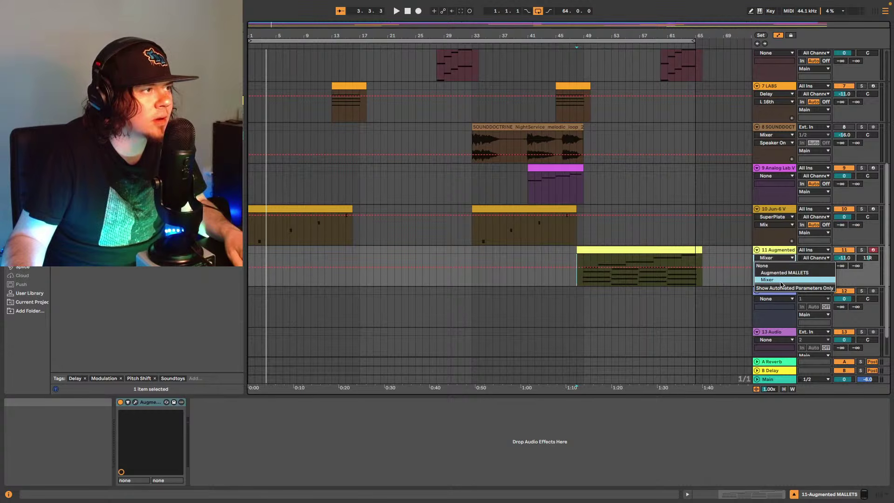
click(641, 279)
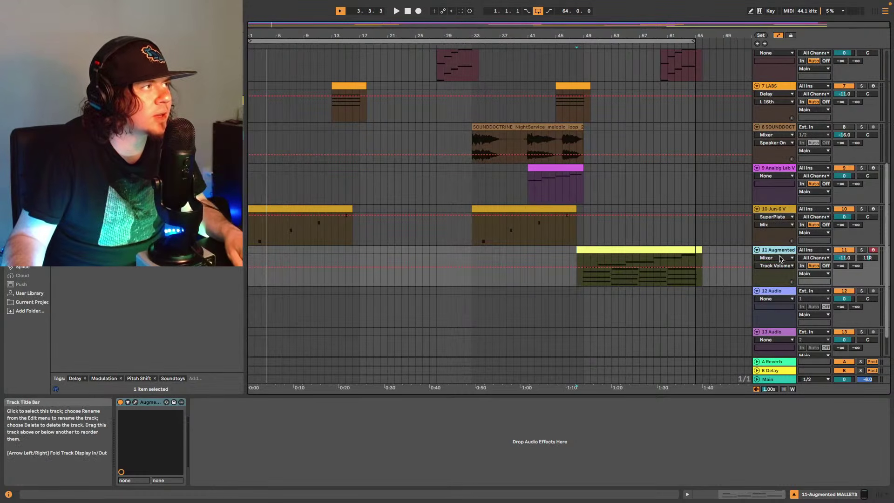
- Select the Crystallizer device on the track 3 Analog Lab V and switch it off
scroll(768, 223, up, 10)
click(780, 128)
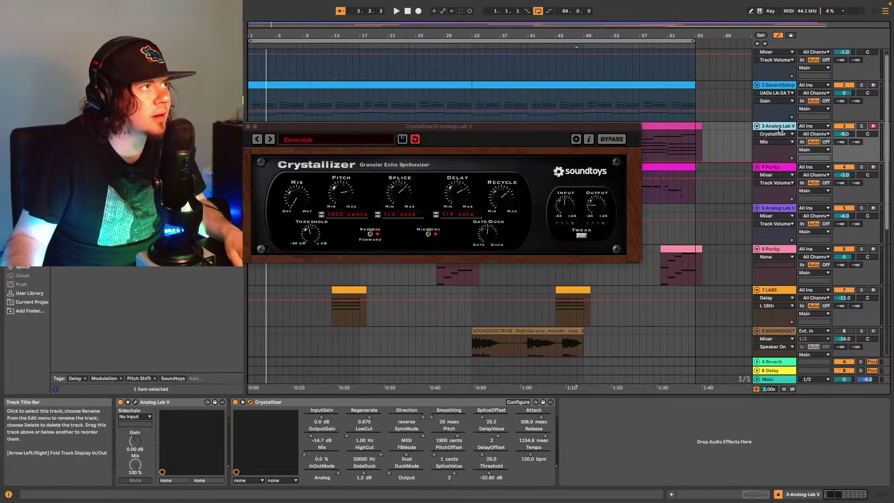
click(375, 403)
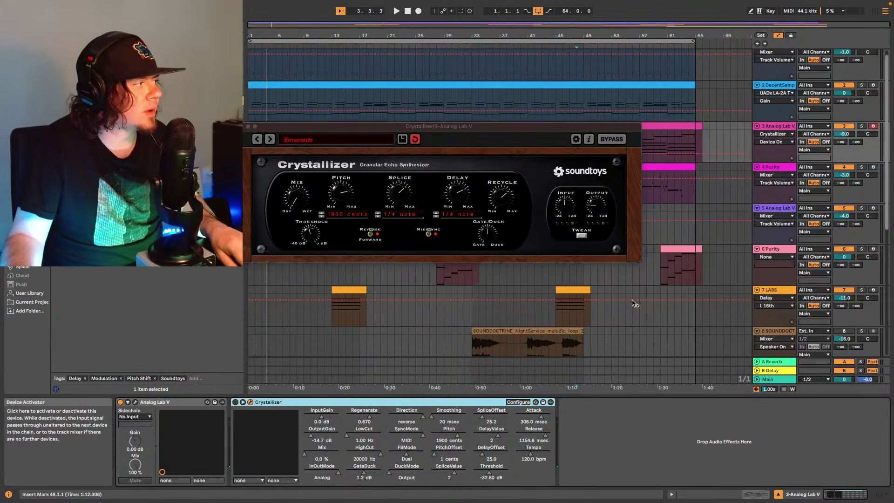
- Put a copy of the Crystallizer on the Augmented MALLETS track and play from the start of its clip at bar 48
scroll(682, 280, down, 4)
scroll(683, 280, down, 2)
click(584, 280)
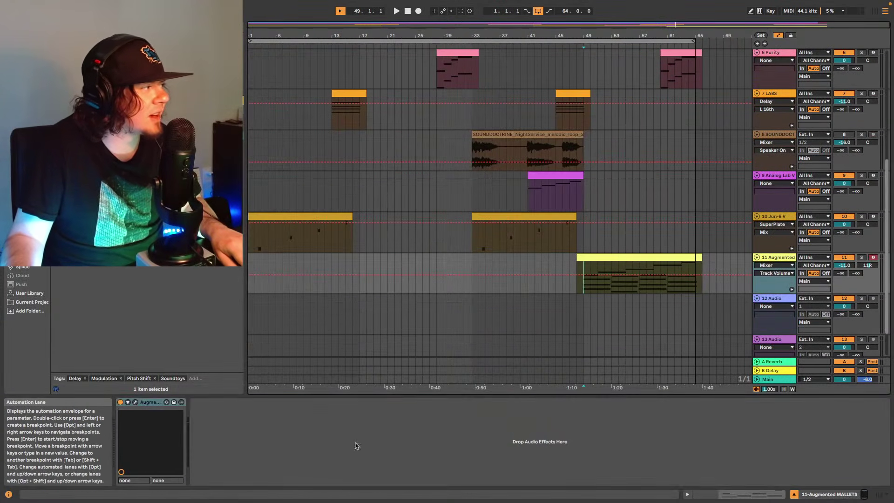
click(580, 289)
key(space)
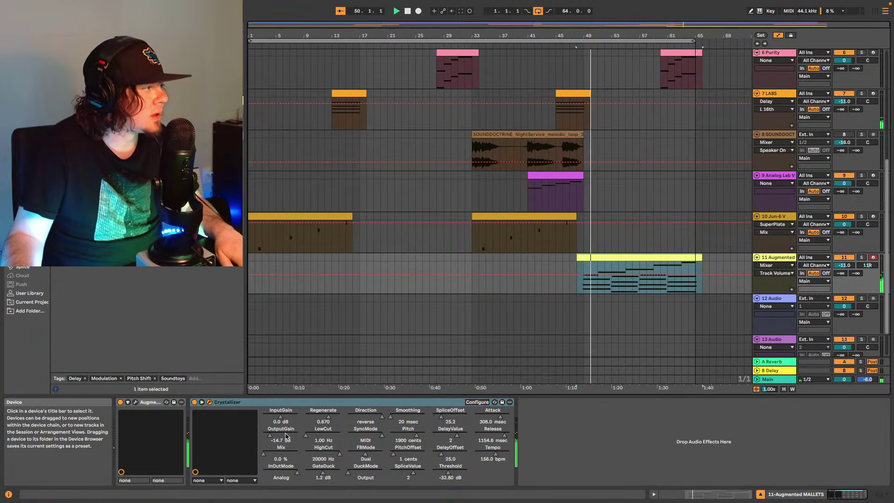
- Show the Augmented MALLETS Crystallizer Mix automation and draw a ramp from 0.0 % around bar 59 to about 37 % at bar 65
right_click(268, 455)
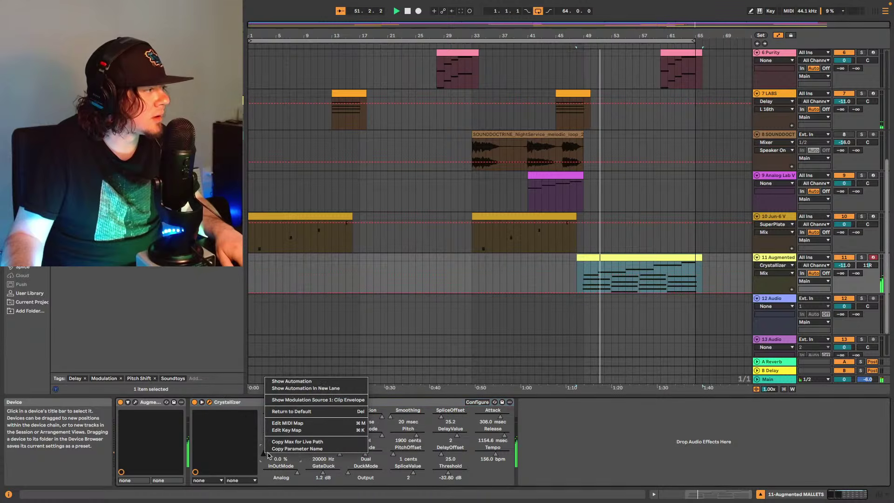
click(268, 455)
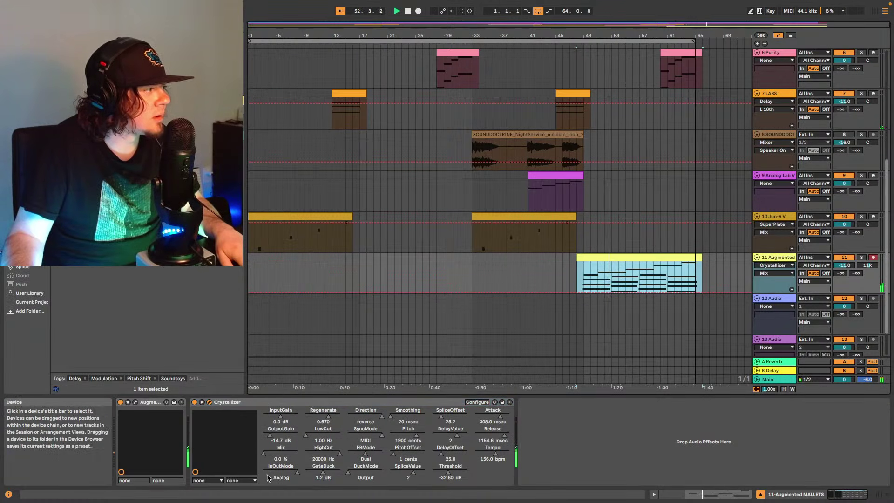
right_click(269, 456)
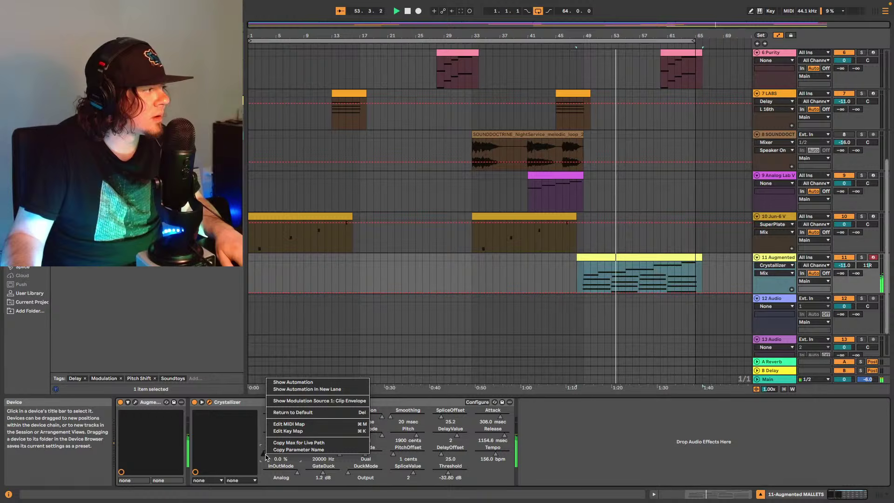
click(299, 381)
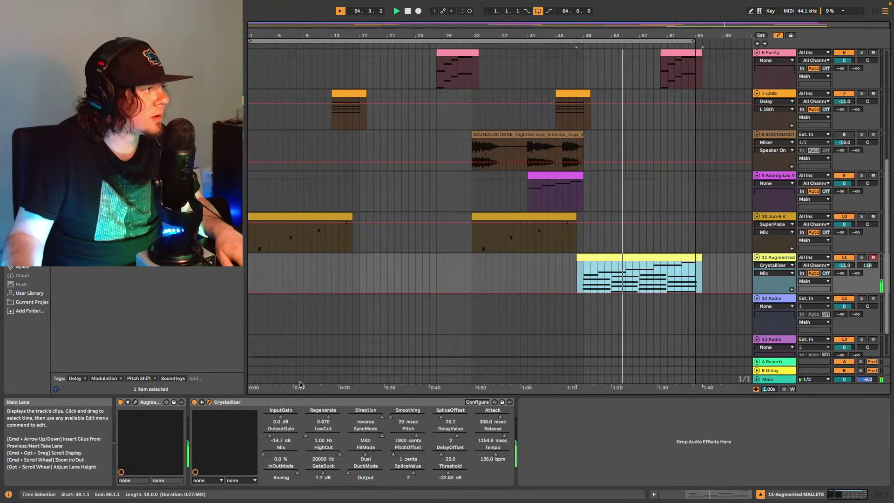
click(663, 293)
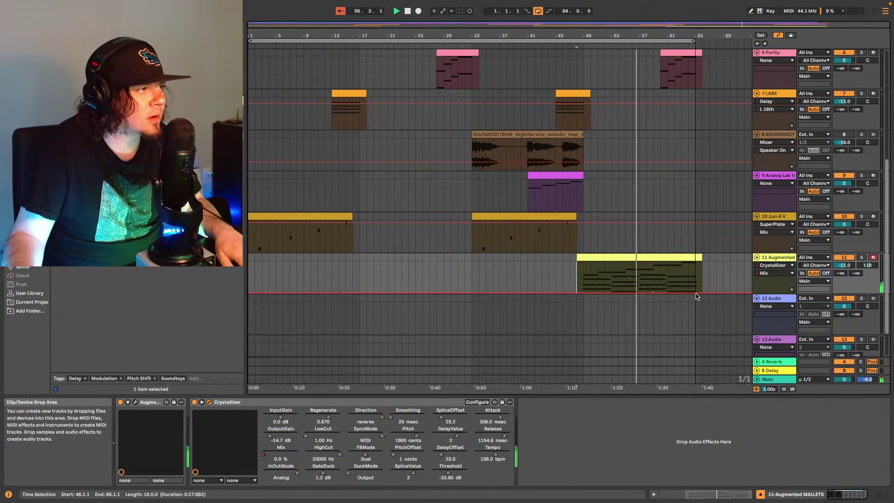
drag(695, 290, 695, 281)
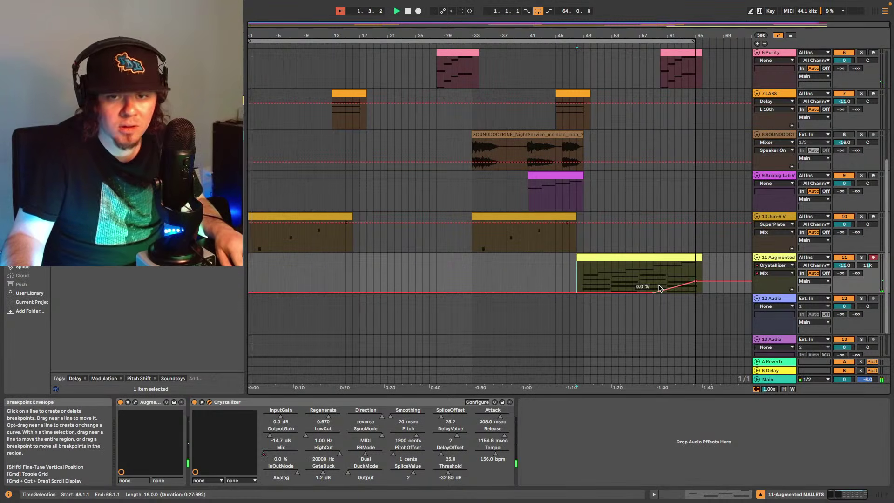
- Duplicate the last 32-bar DecentSampler clip on track 2 to bars 65–97 and switch off the arrangement loop
scroll(664, 287, up, 1)
scroll(667, 288, up, 1)
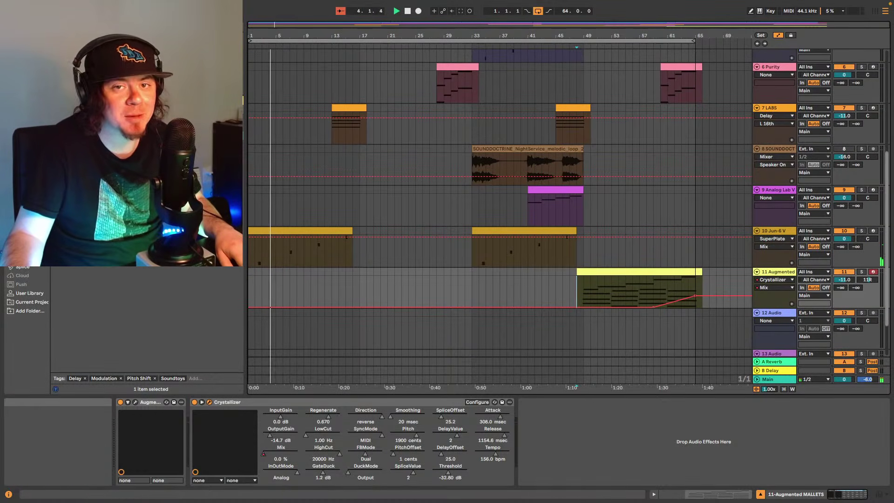
scroll(436, 196, up, 8)
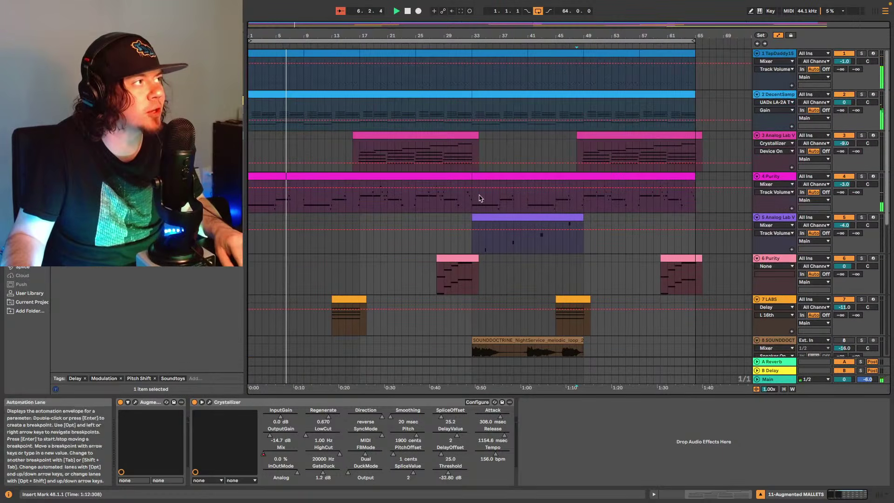
click(589, 94)
key(super+d)
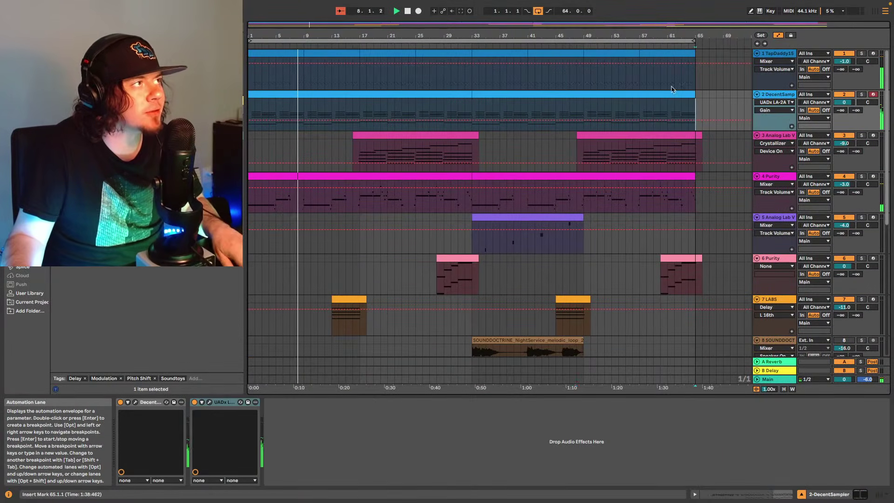
click(538, 11)
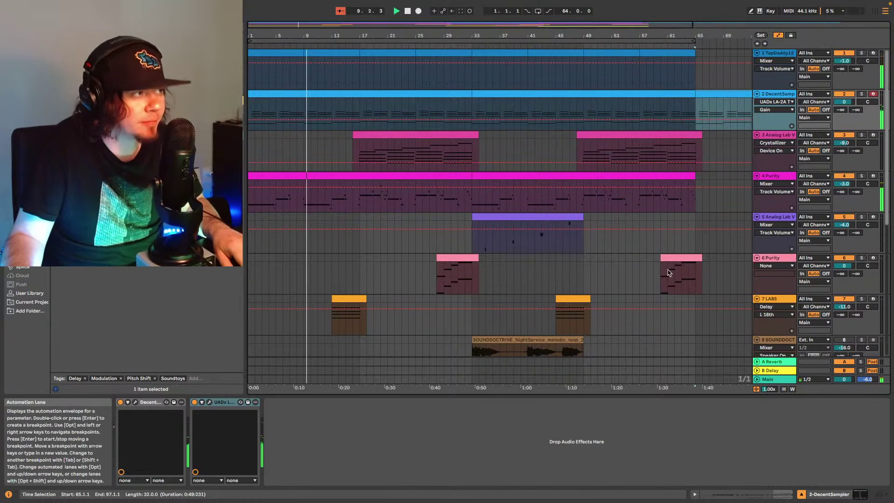
- Select bars 49–65 of the TapDaddy150 drum track and duplicate them twice to extend the drums to bar 97
scroll(647, 266, down, 10)
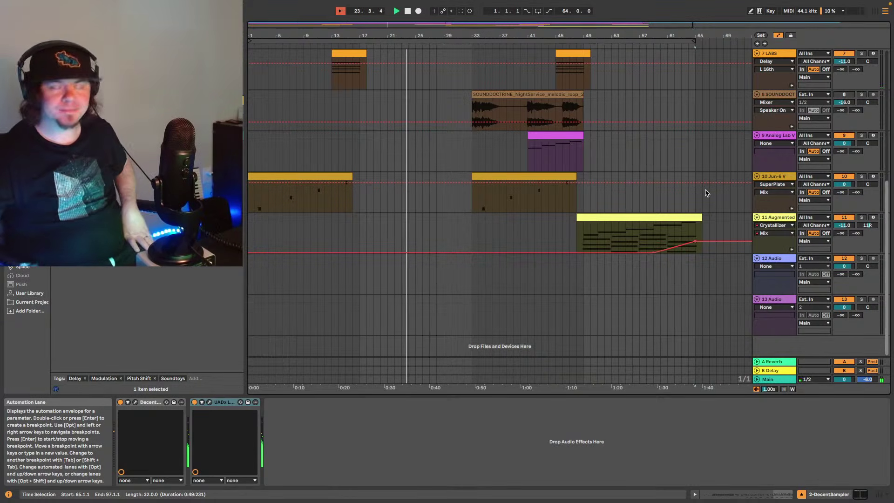
scroll(619, 140, up, 6)
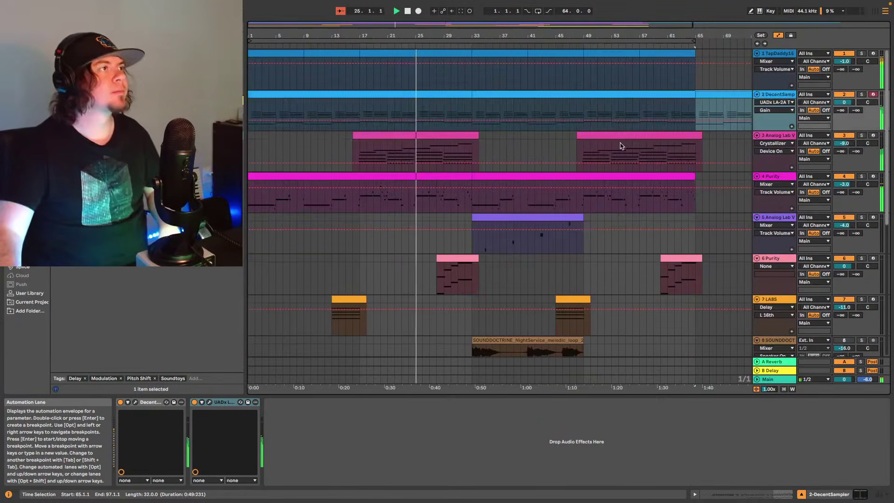
drag(583, 80, 696, 88)
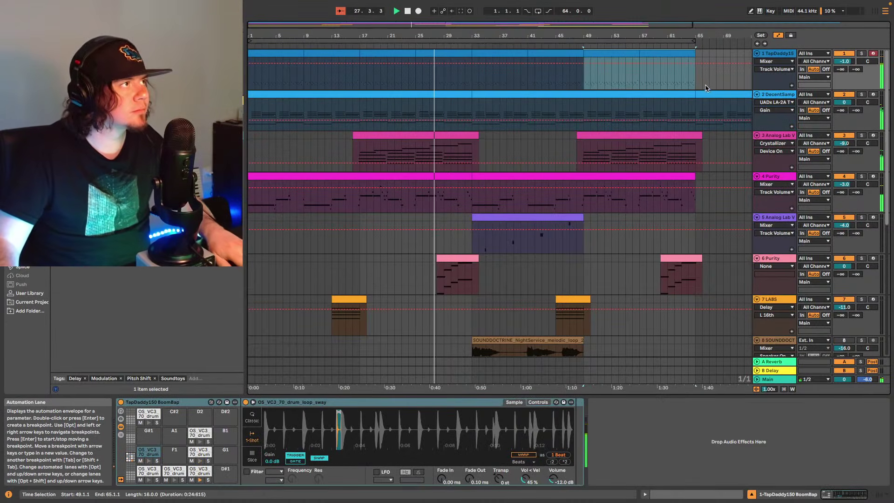
key(ctrl+d)
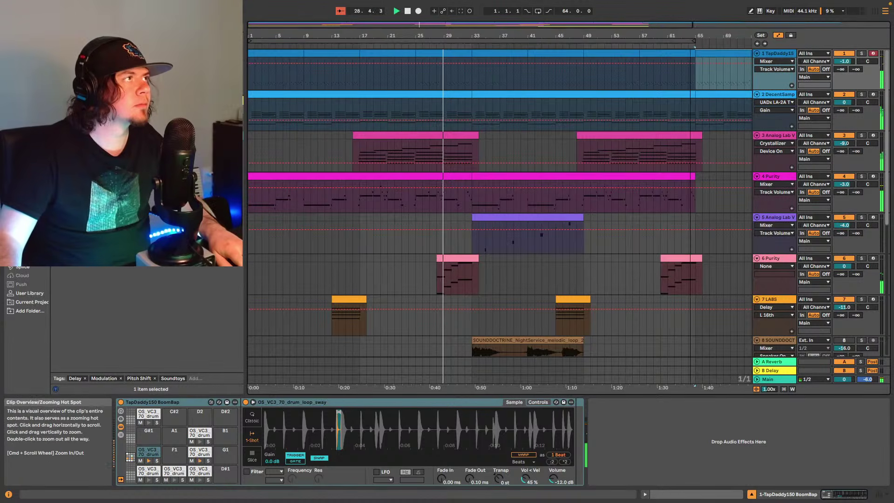
key(minus)
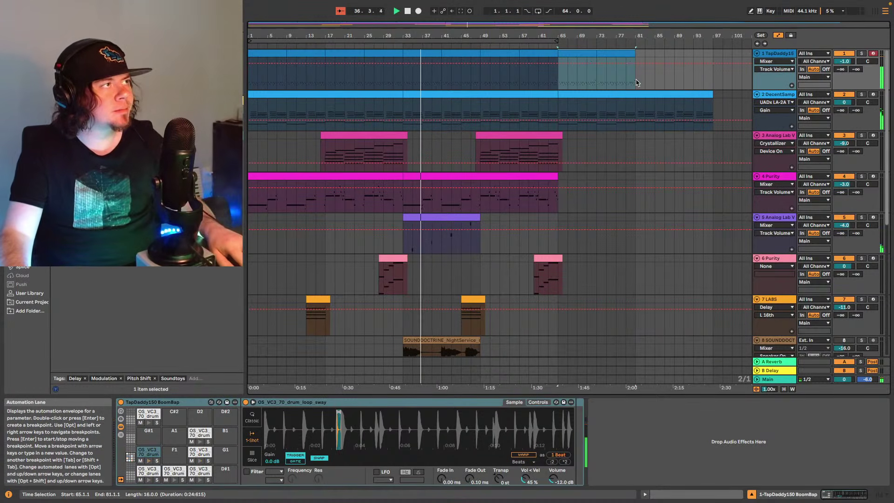
key(super+d)
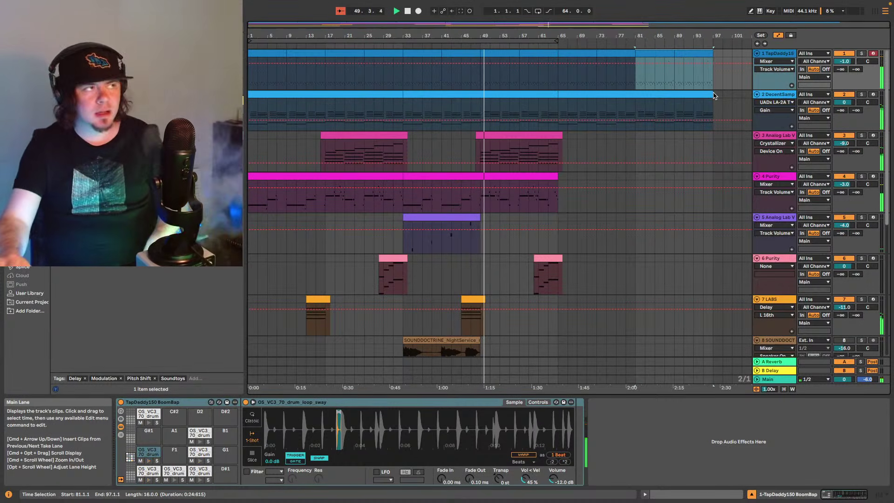
- Set the Augmented MALLETS track volume to -10.0 and the output gain of its Crystallizer to -6.0 dB
scroll(534, 217, down, 5)
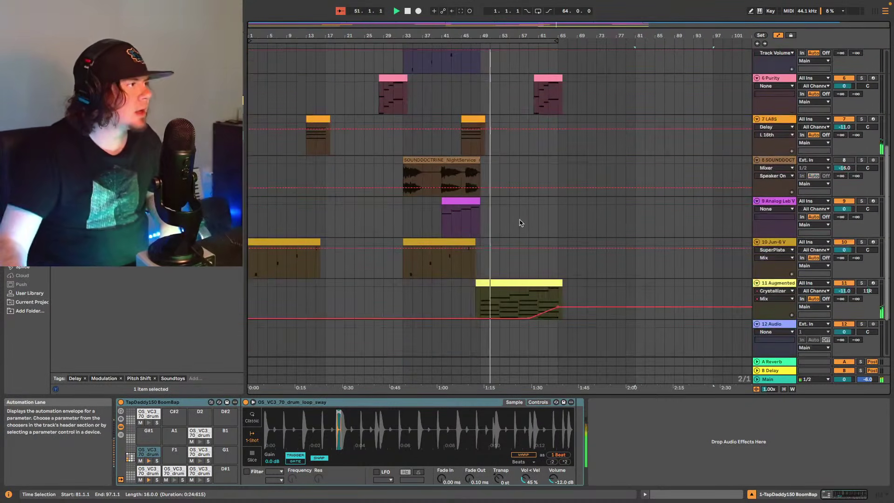
click(850, 291)
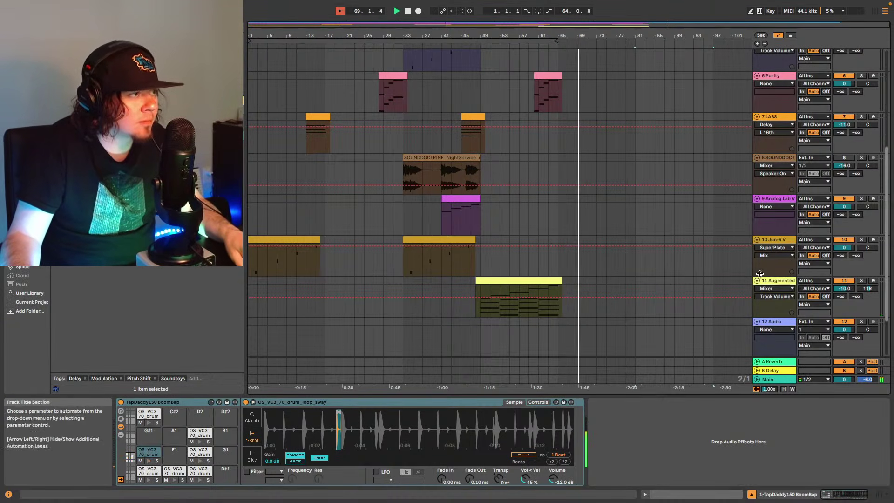
drag(637, 298, 712, 298)
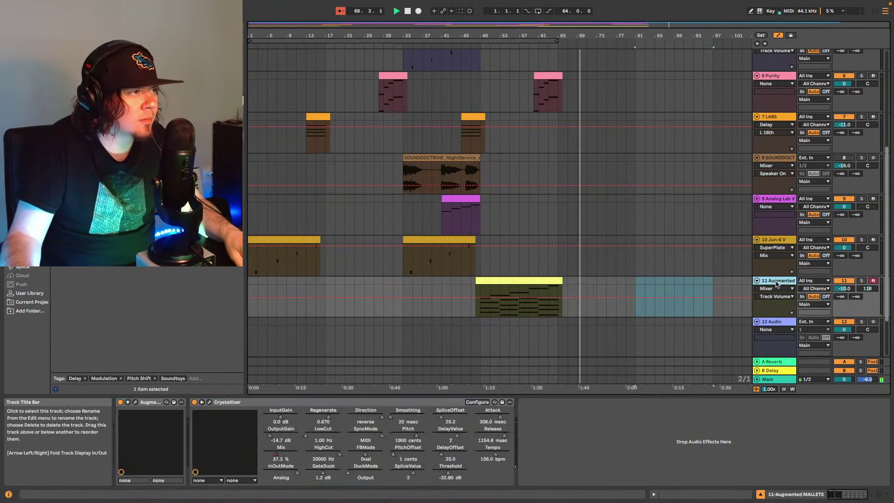
click(209, 402)
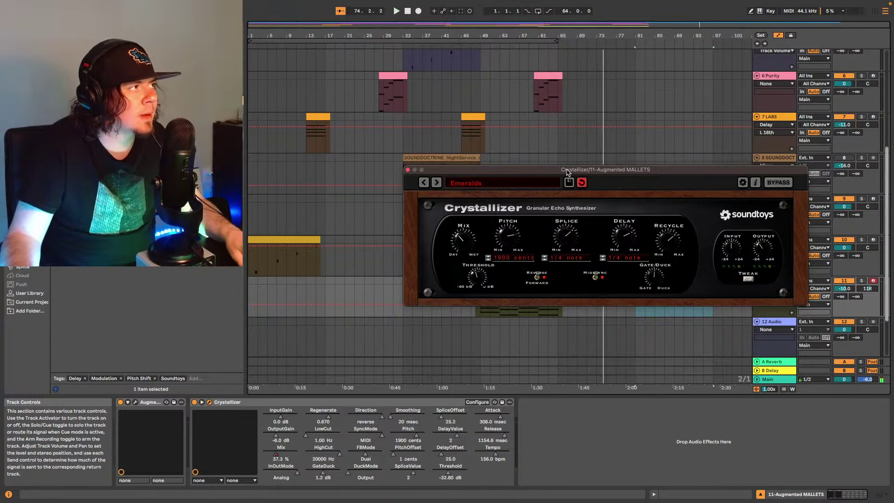
drag(567, 172, 551, 117)
click(520, 303)
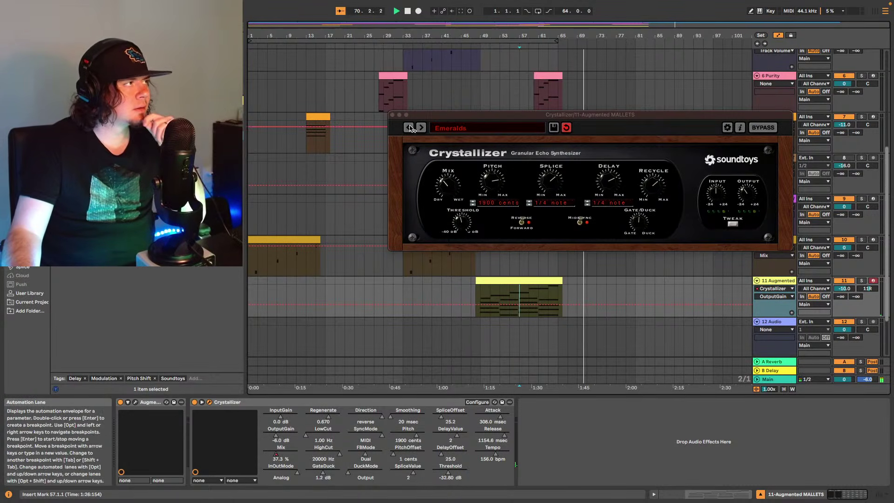
click(392, 115)
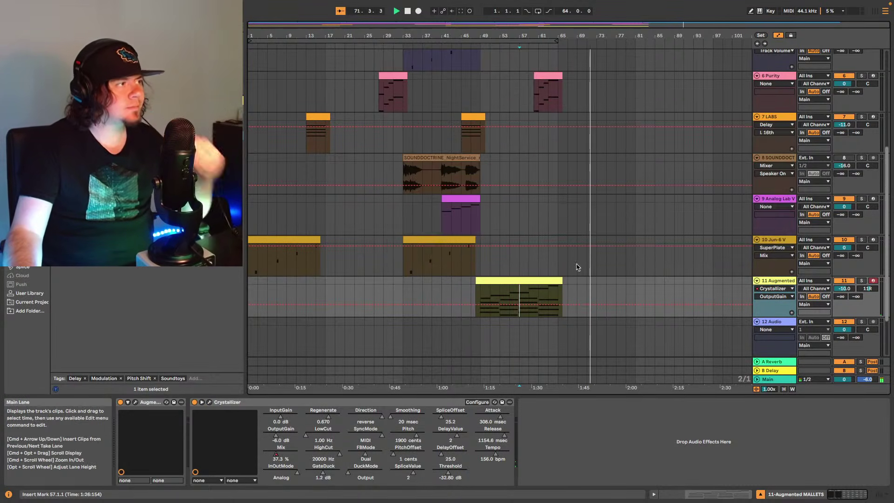
- Stop playback and copy the first LABS clip on track 7, at bar 13, to bar 77
scroll(577, 298, down, 4)
scroll(604, 280, up, 6)
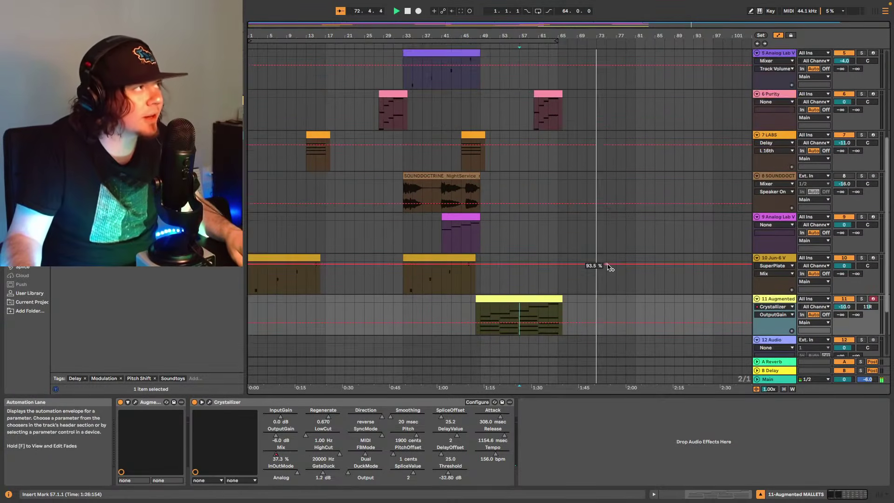
scroll(603, 287, up, 1)
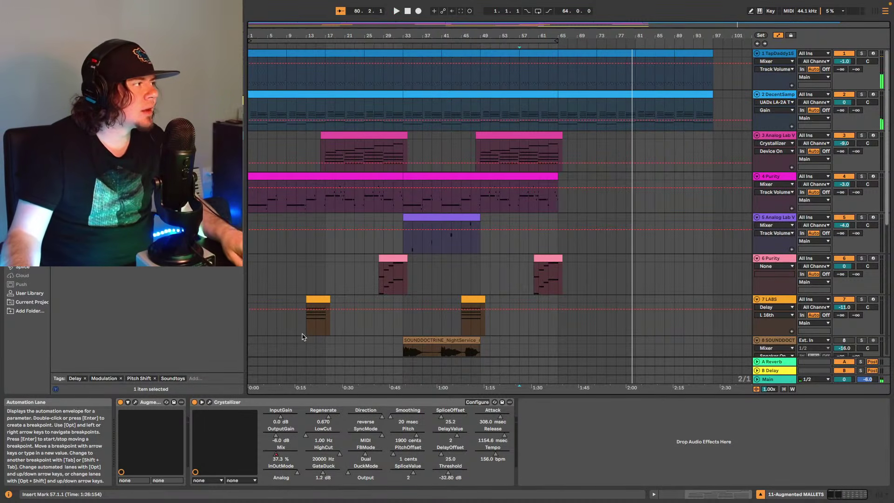
click(318, 317)
key(space)
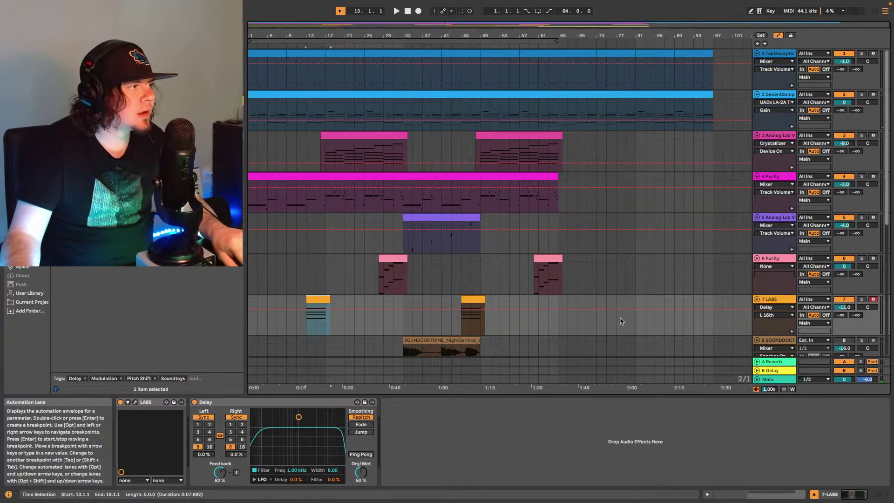
click(620, 321)
key(ctrl+v)
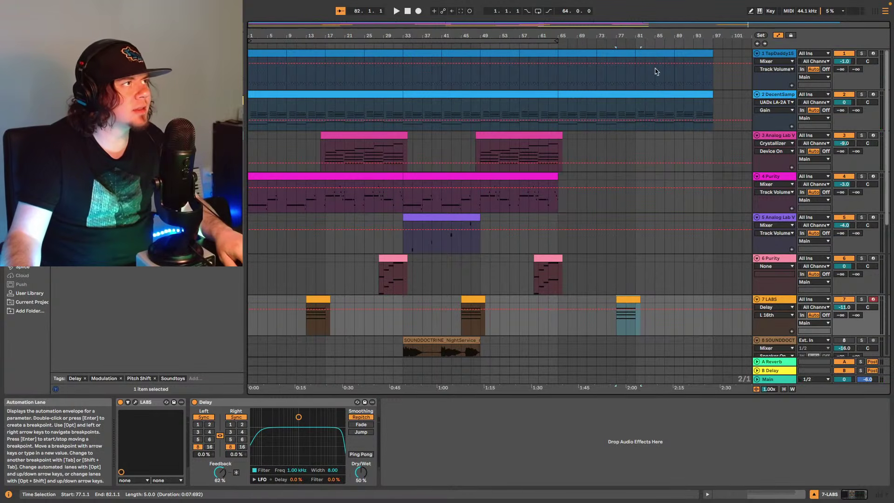
- Delete the drum clip spanning bars 81–97 on the TapDaddy150 track
drag(636, 78, 709, 61)
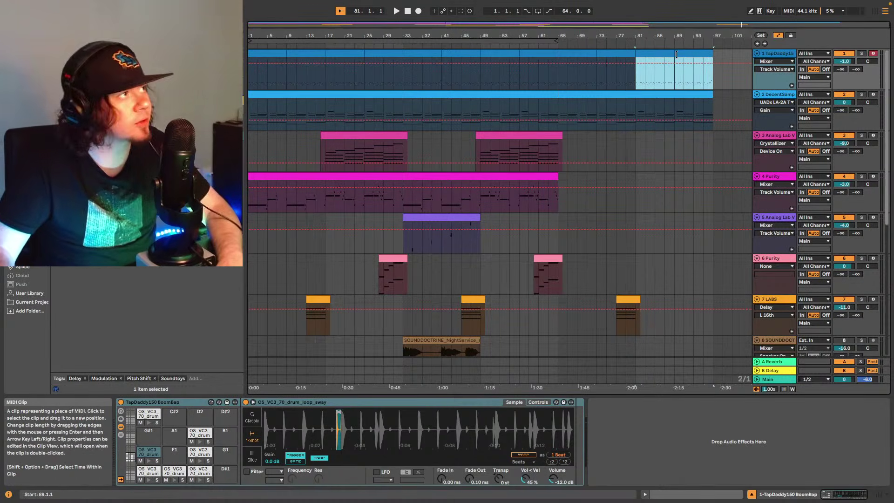
drag(638, 81, 713, 56)
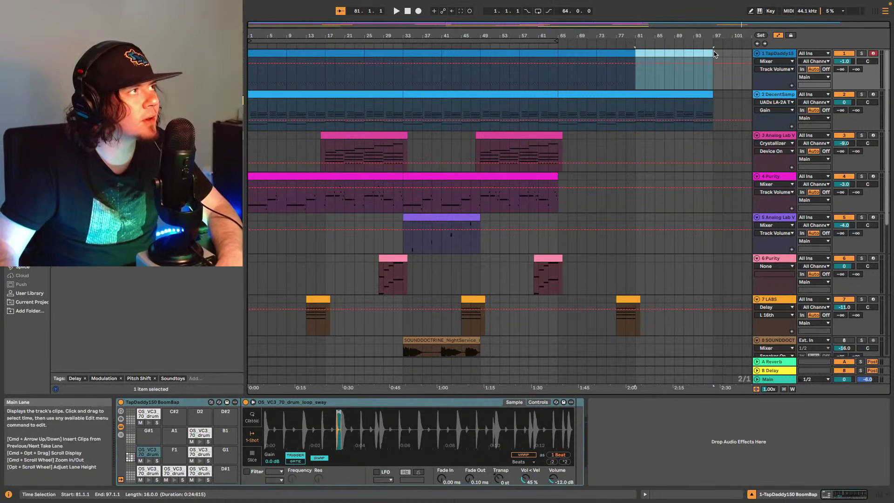
- Copy the first Analog Lab V clip on track 3 with its surrounding 20-bar range to bar 79 and play back the new section
click(371, 138)
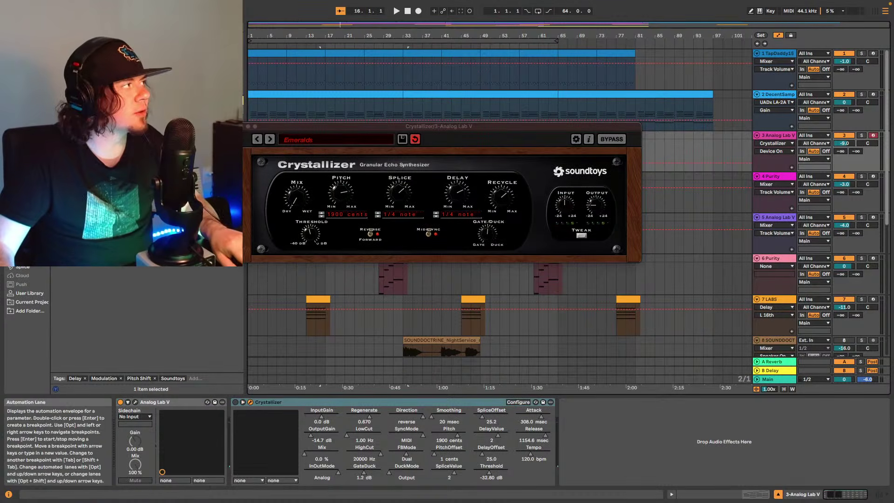
click(251, 137)
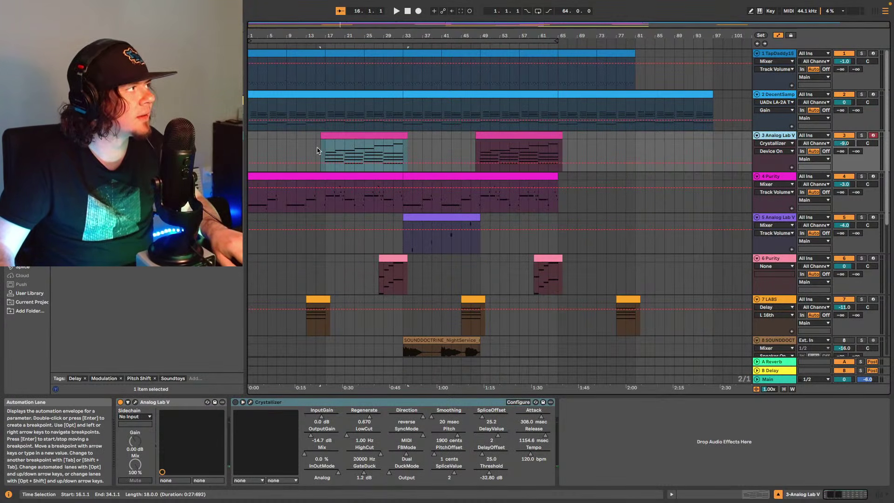
drag(320, 152, 418, 138)
key(ctrl+c)
click(628, 140)
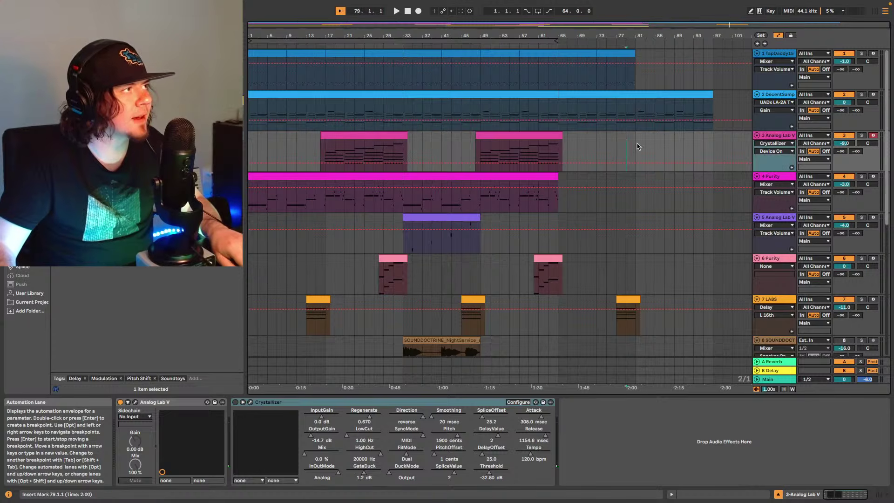
key(ctrl+v)
key(space)
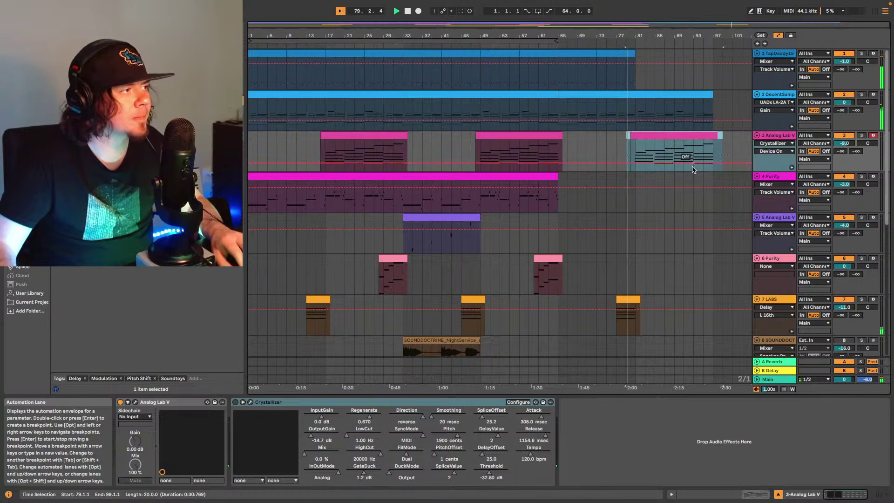
click(618, 328)
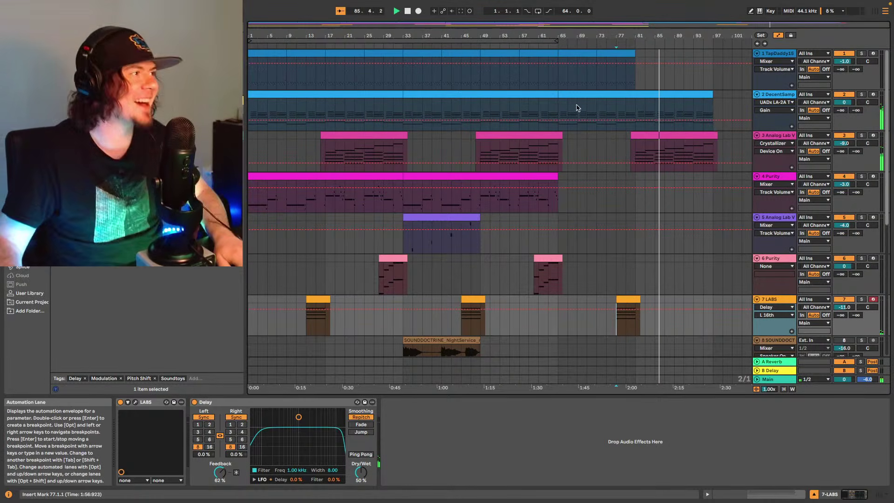
- Try duplicating the last DecentSampler clip on track 2 to bar 97 and stop playback
scroll(680, 139, down, 5)
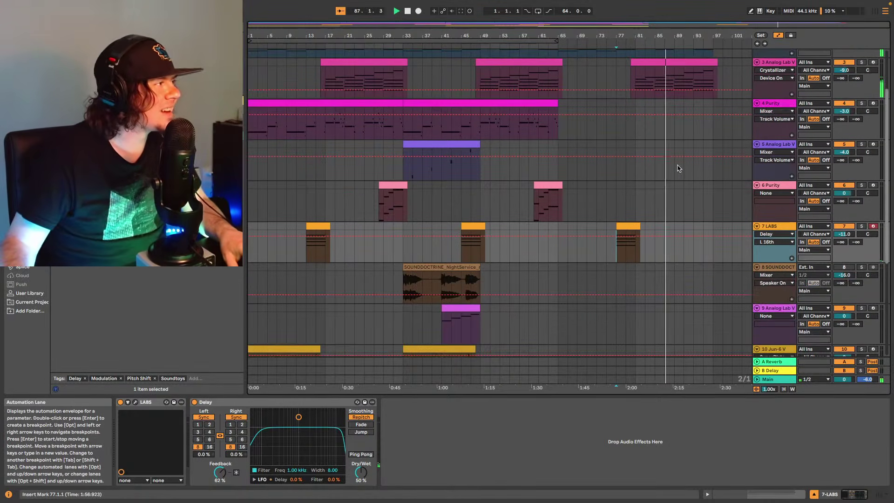
scroll(662, 196, down, 2)
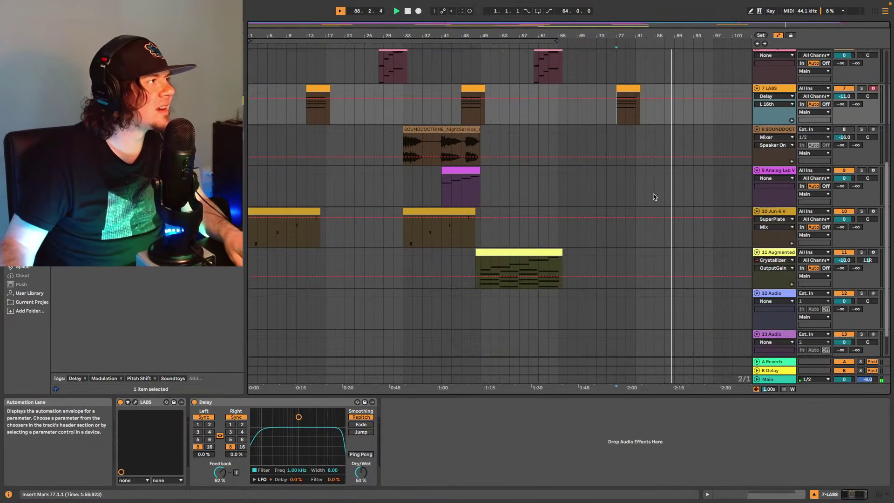
scroll(654, 198, up, 3)
scroll(651, 198, up, 3)
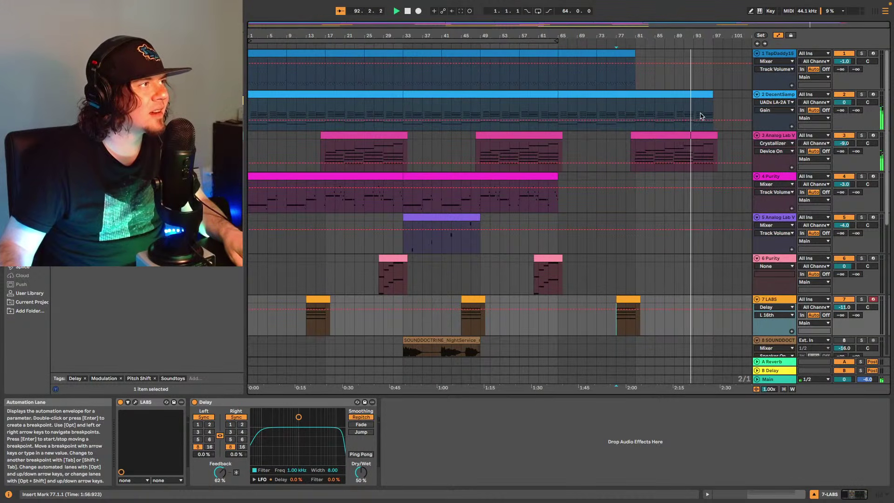
click(615, 95)
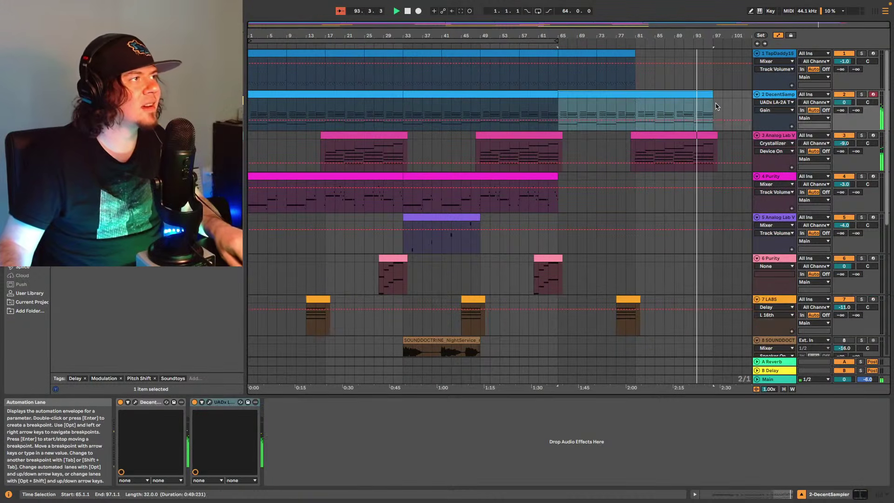
key(super+d)
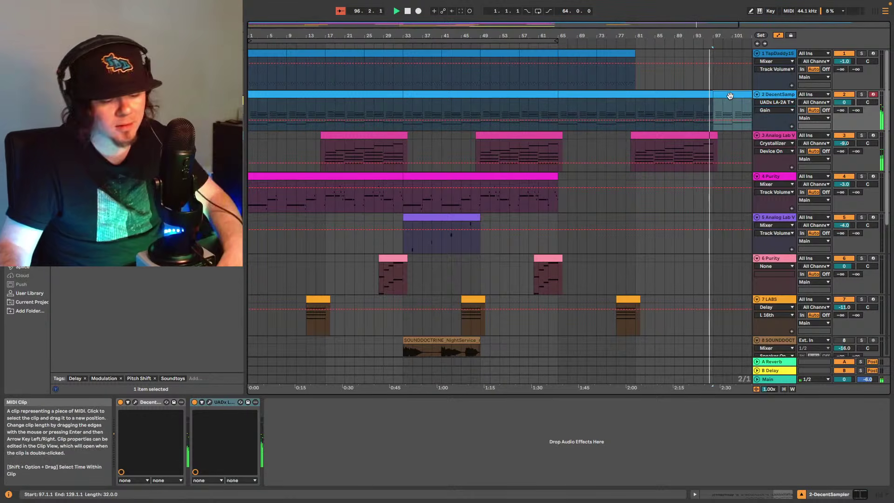
click(703, 95)
key(space)
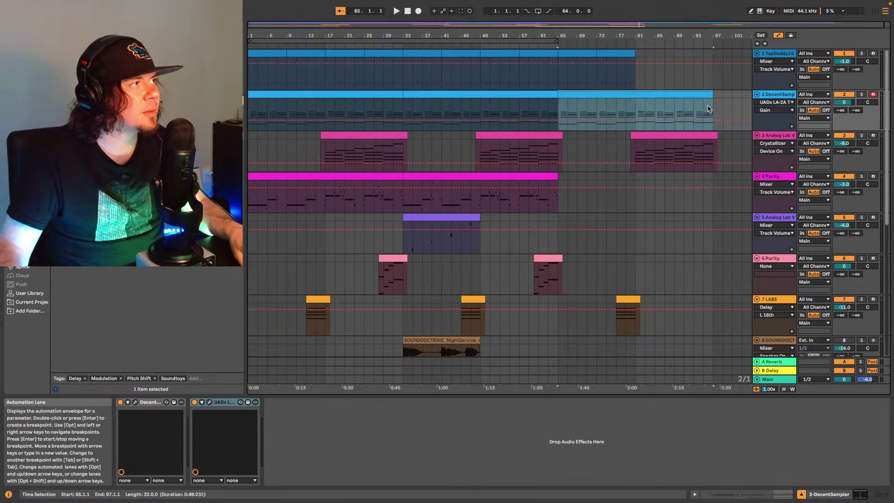
- Extend the last Analog Lab V clip on track 3 and the last DecentSampler clip on track 2 to bar 103
click(712, 134)
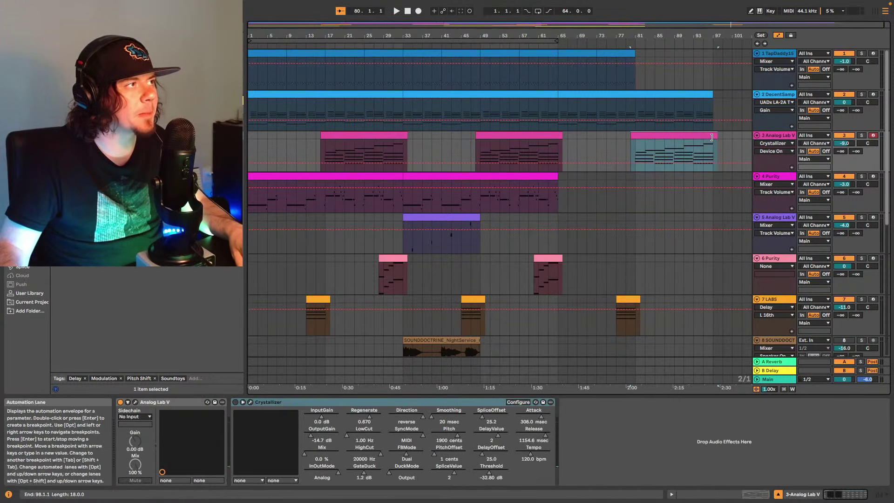
drag(719, 137, 736, 138)
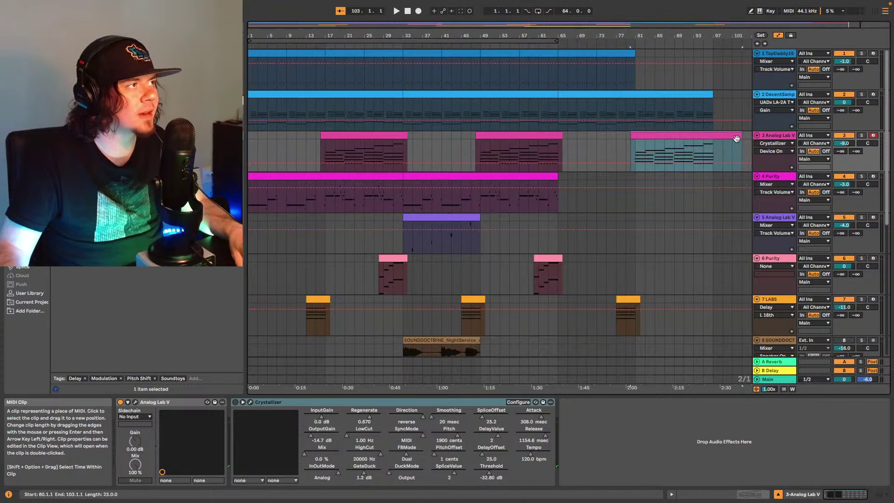
drag(709, 97, 741, 97)
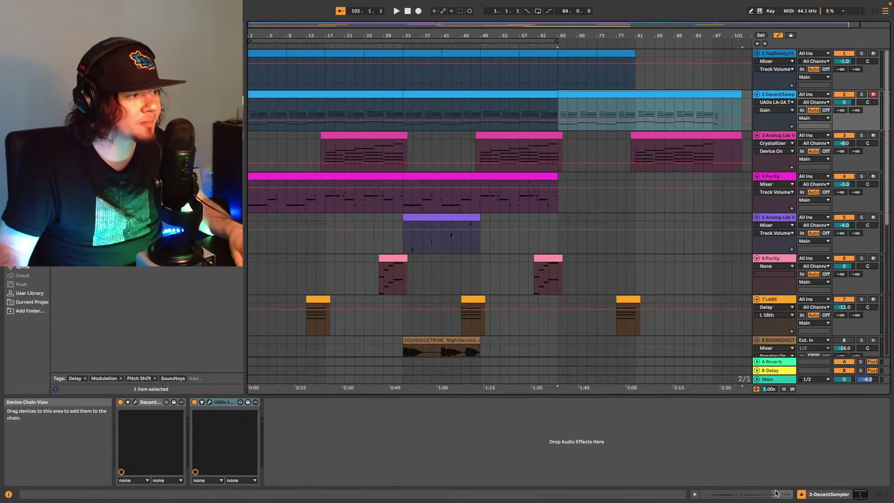
- In the extended DecentSampler clip, delete the extra notes at clip bar 159 and stretch the final chord to the clip end
key(shift+Tab)
click(802, 392)
drag(801, 392, 799, 449)
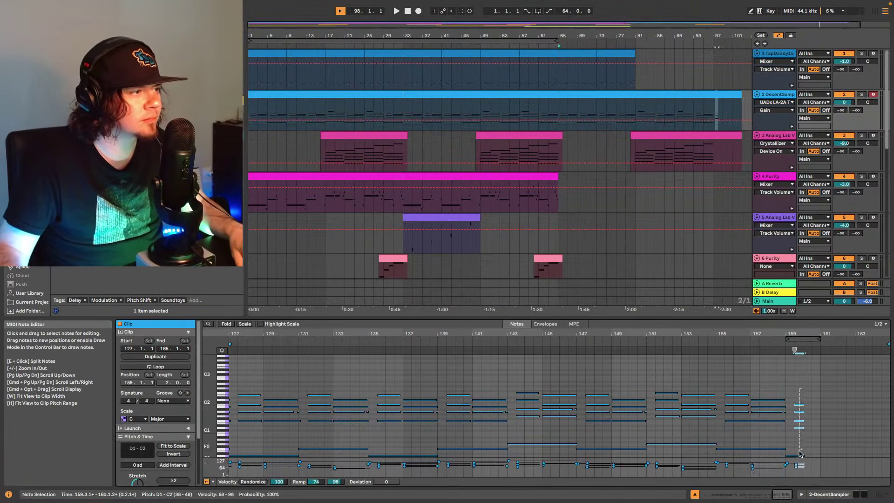
key(Delete)
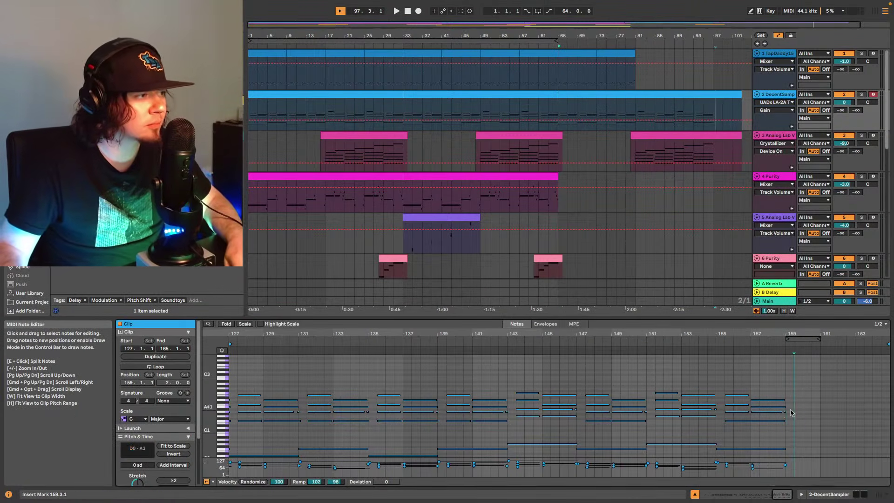
click(786, 412)
click(790, 419)
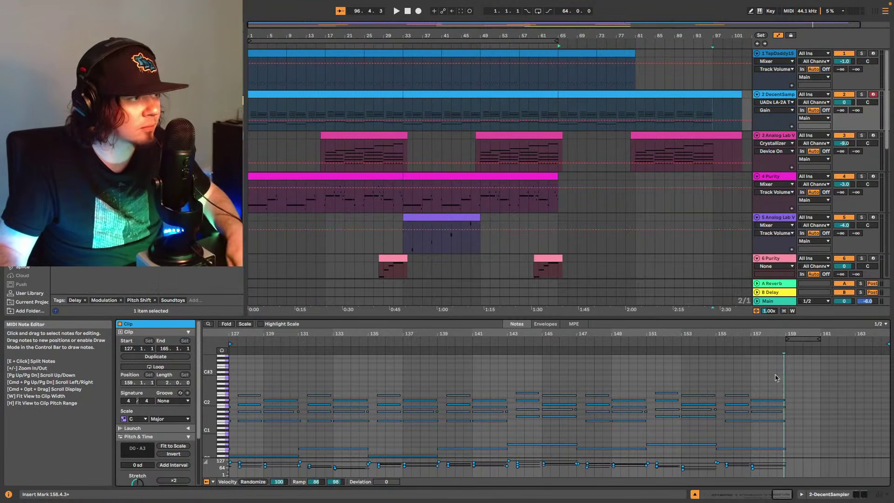
drag(776, 378, 889, 448)
- Stretch the last chord of the final Analog Lab V clip to the clip end and play back from bar 93
click(718, 148)
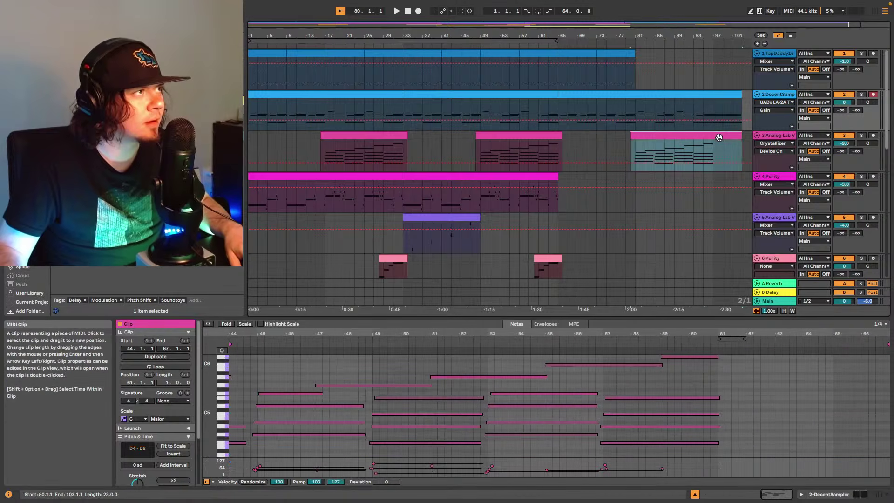
drag(600, 352, 721, 352)
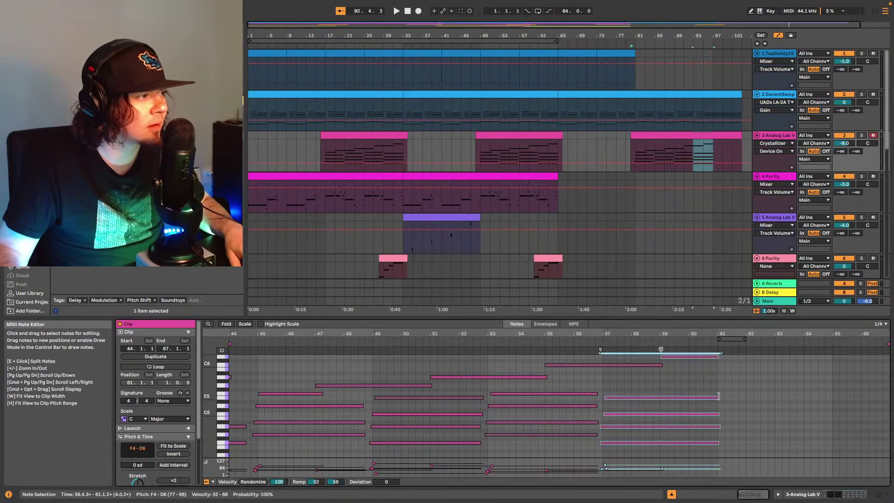
drag(718, 396, 845, 398)
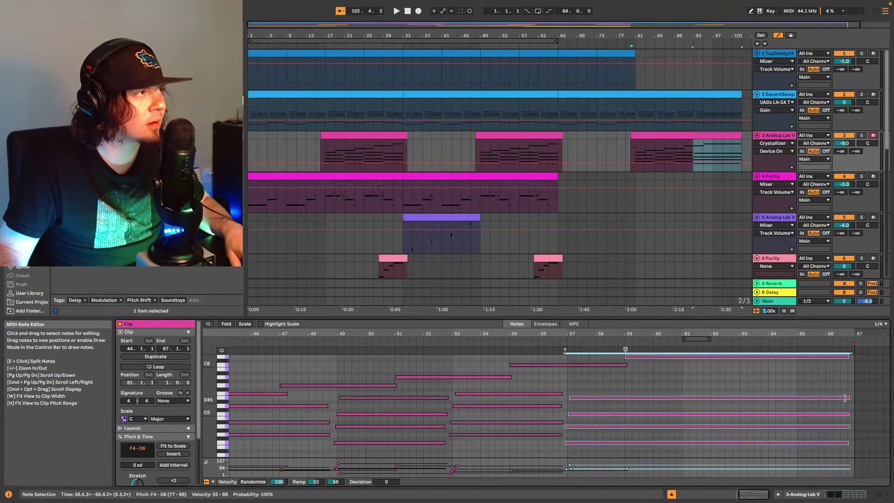
click(693, 145)
key(space)
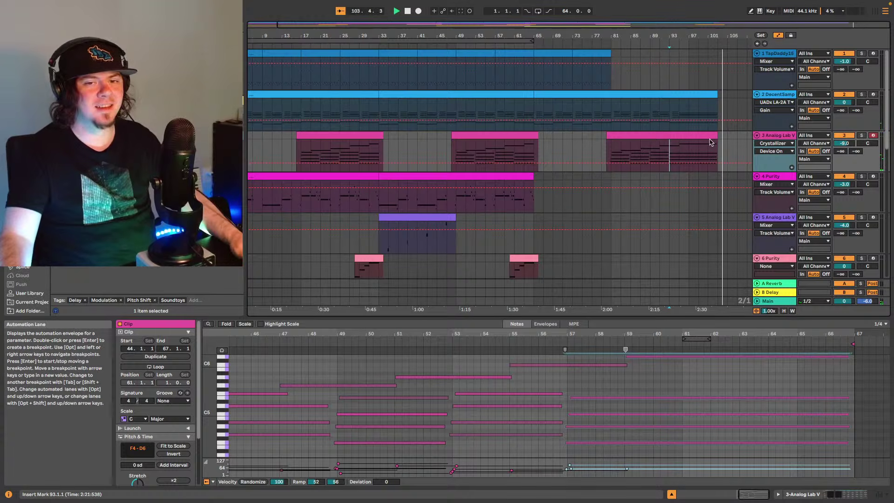
- Stop playback, look over the tracks and play the whole arrangement from bar 1
scroll(698, 158, down, 5)
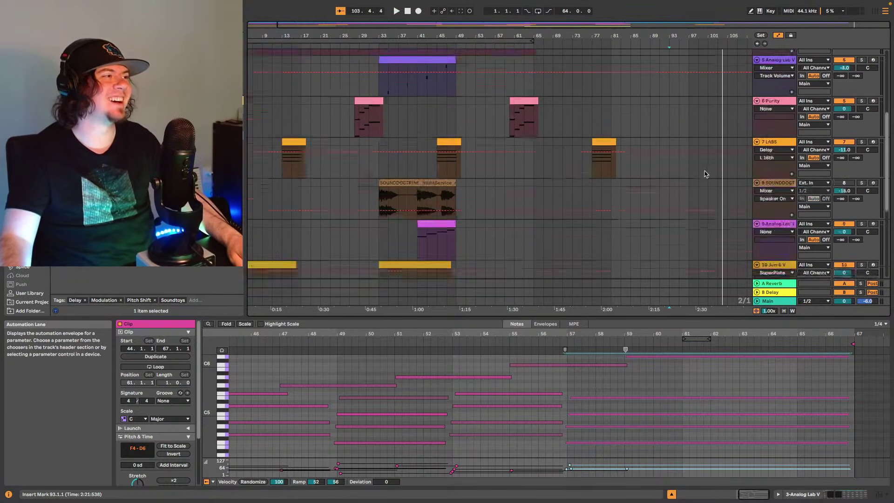
scroll(600, 183, down, 8)
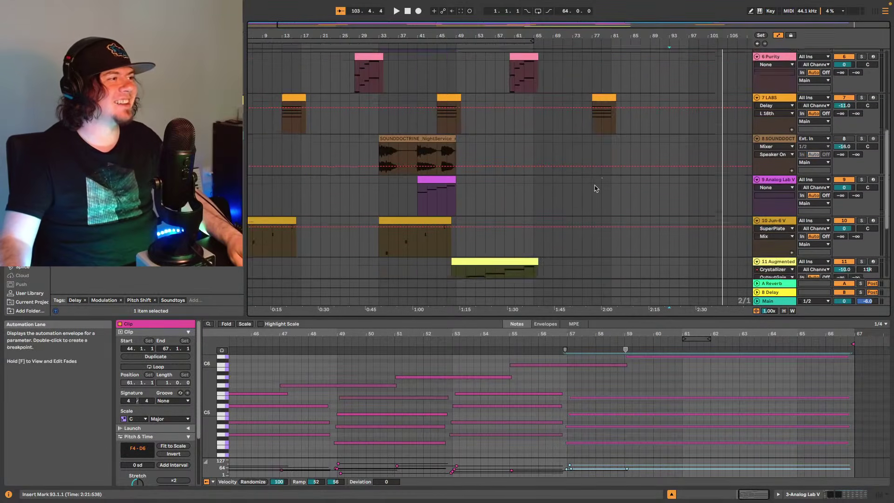
scroll(558, 195, up, 10)
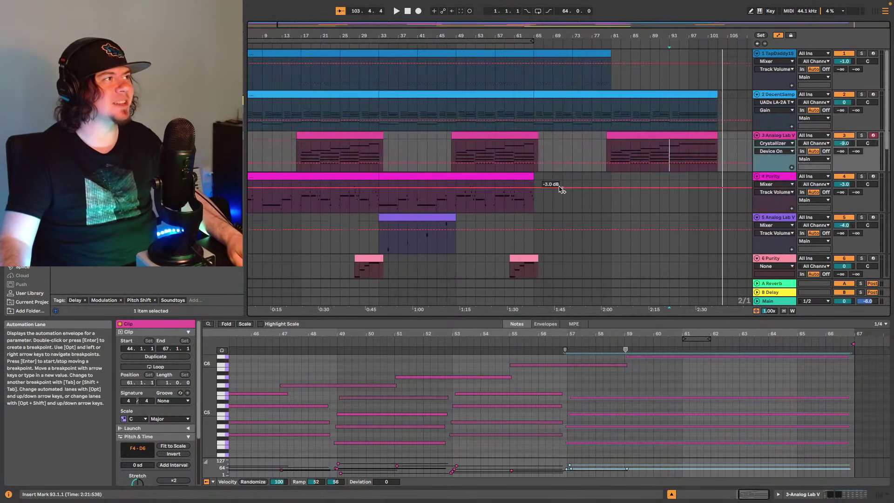
click(569, 94)
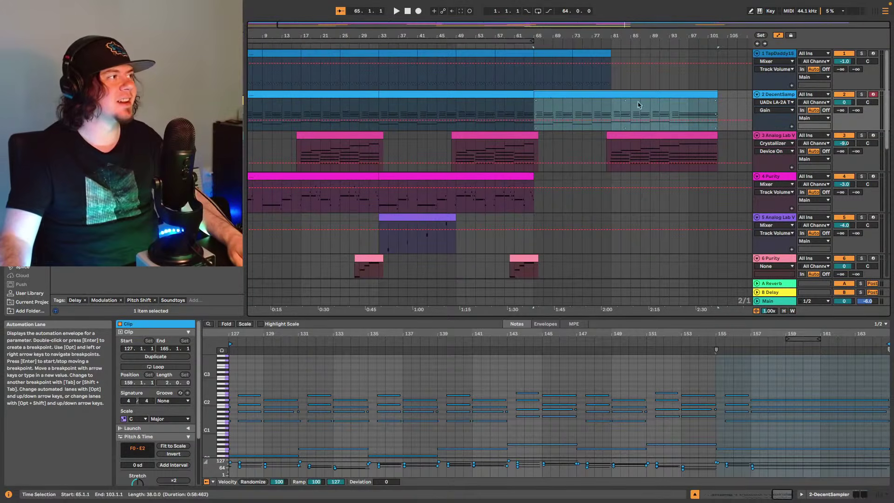
key(space)
key(space)
click(758, 44)
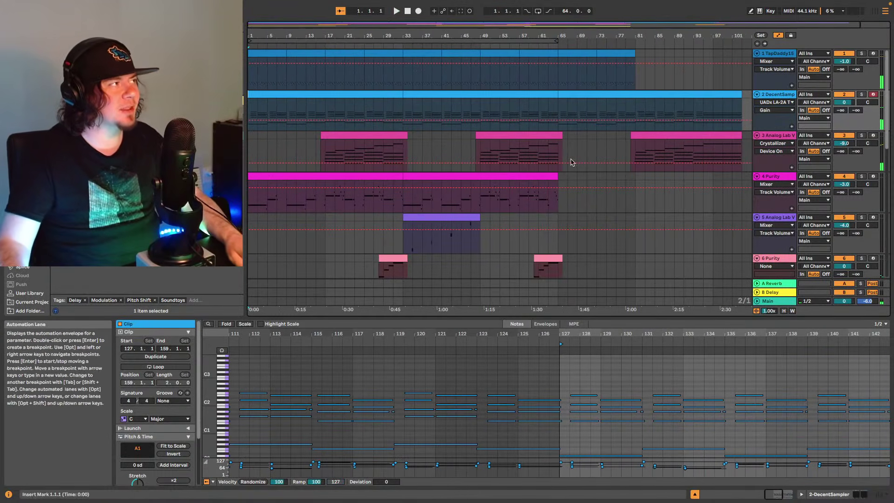
key(space)
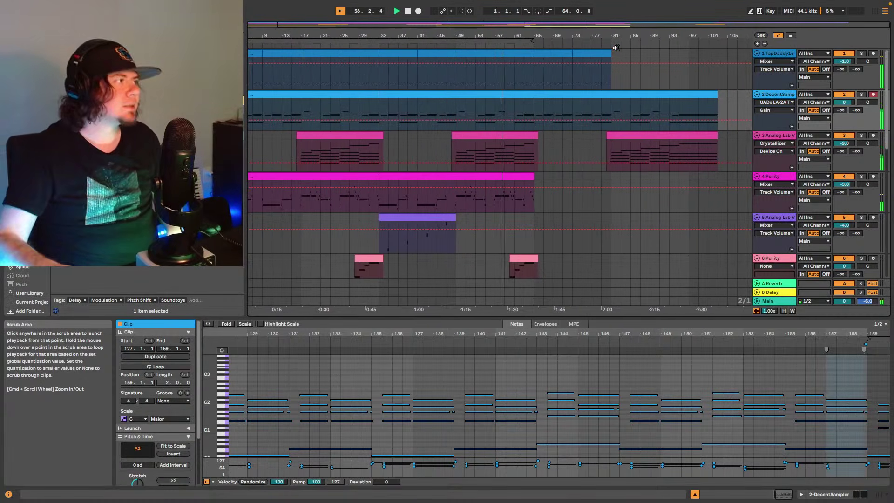
- Examine the clips on the lower tracks while listening to the arrangement through to its end
scroll(601, 146, down, 5)
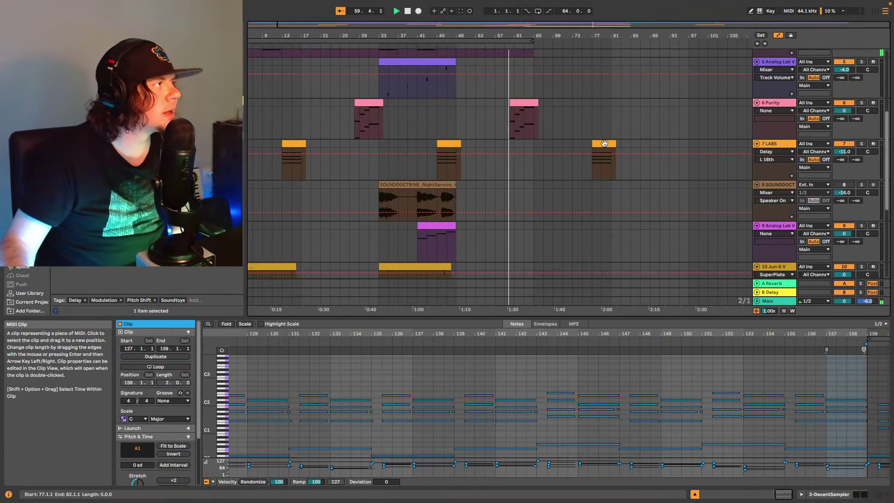
scroll(601, 145, up, 1)
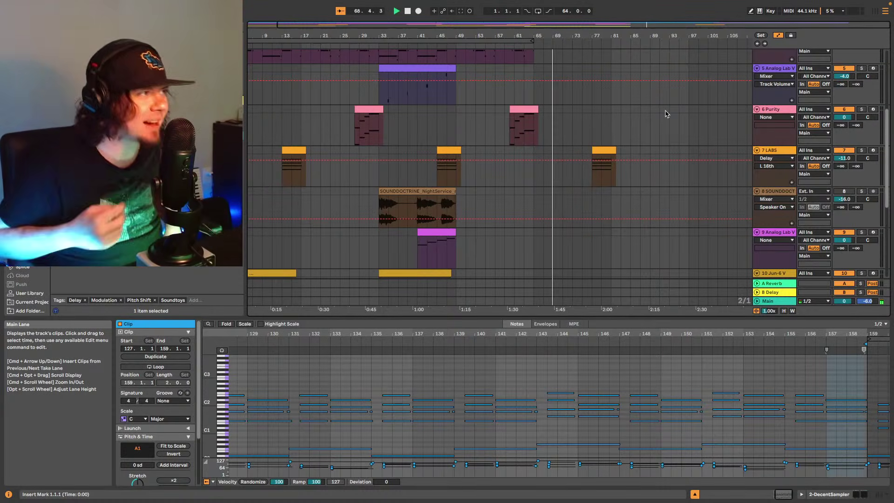
scroll(605, 98, down, 2)
scroll(605, 104, down, 2)
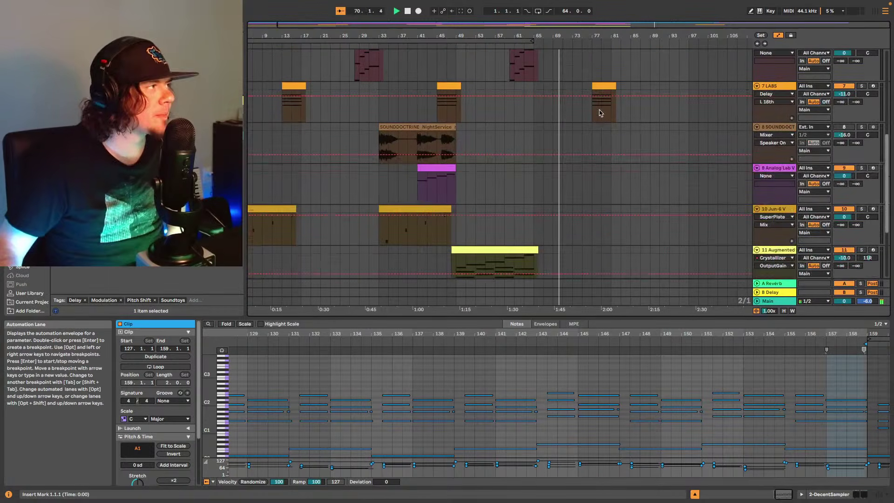
scroll(607, 116, up, 2)
scroll(610, 125, down, 2)
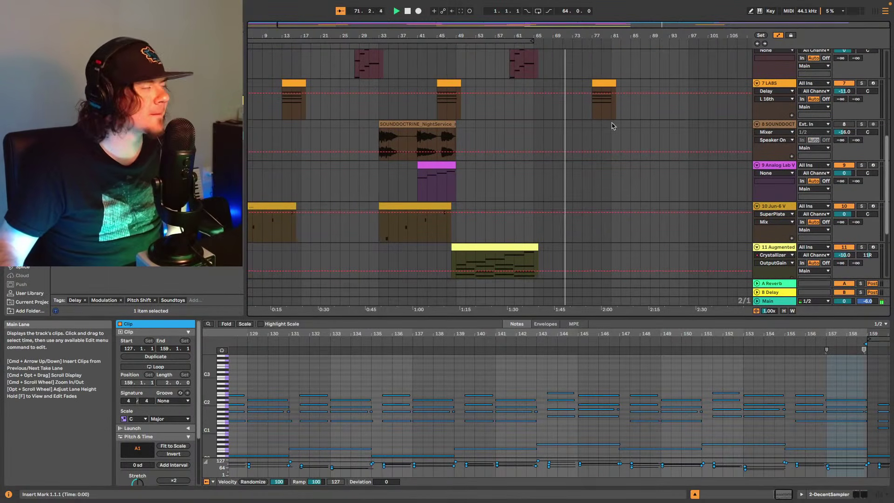
scroll(614, 123, down, 2)
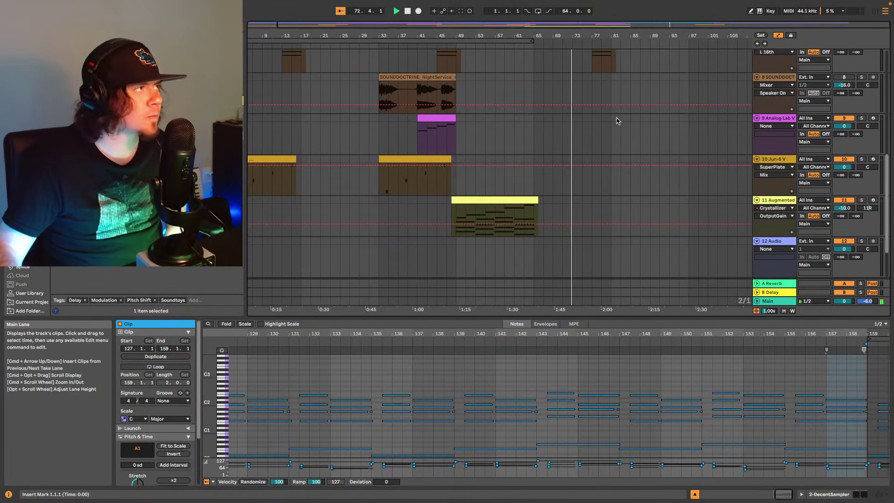
scroll(615, 122, up, 2)
scroll(616, 120, up, 6)
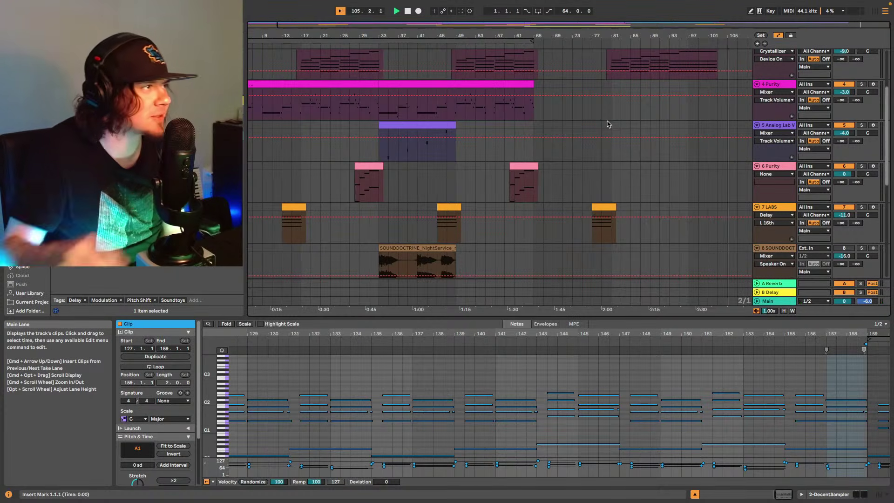
- Stop playback, return to bar 1 and save the Live set as Song1140 in the Song13 Project folder
click(758, 44)
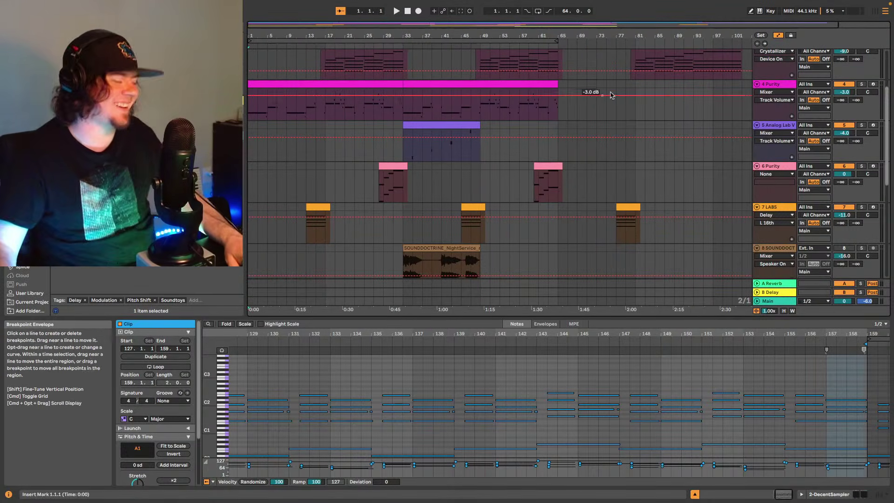
key(super+s)
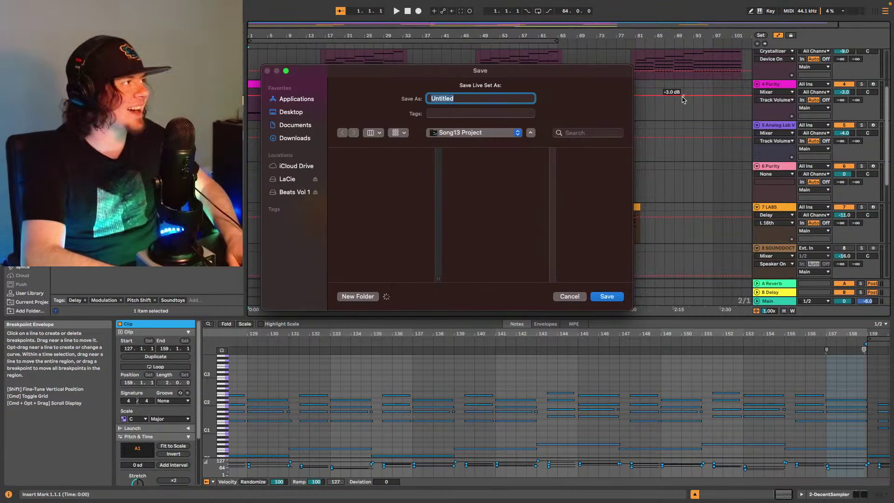
text(Song1140)
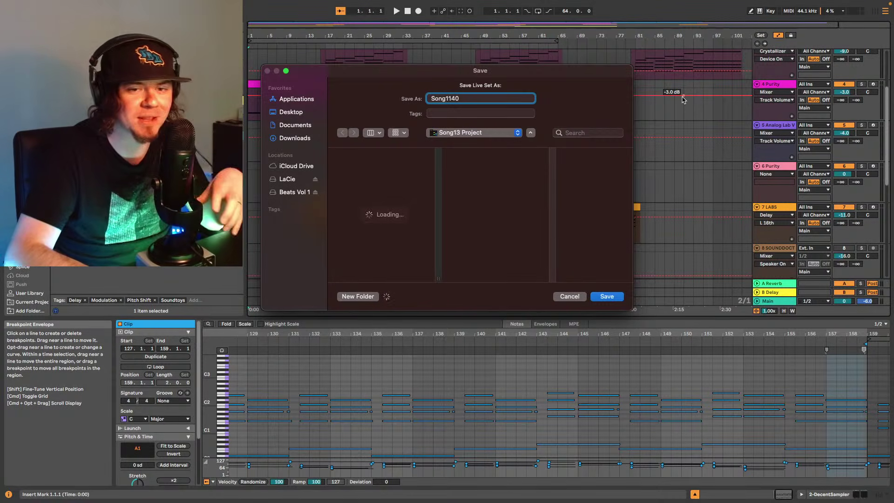
key(Return)
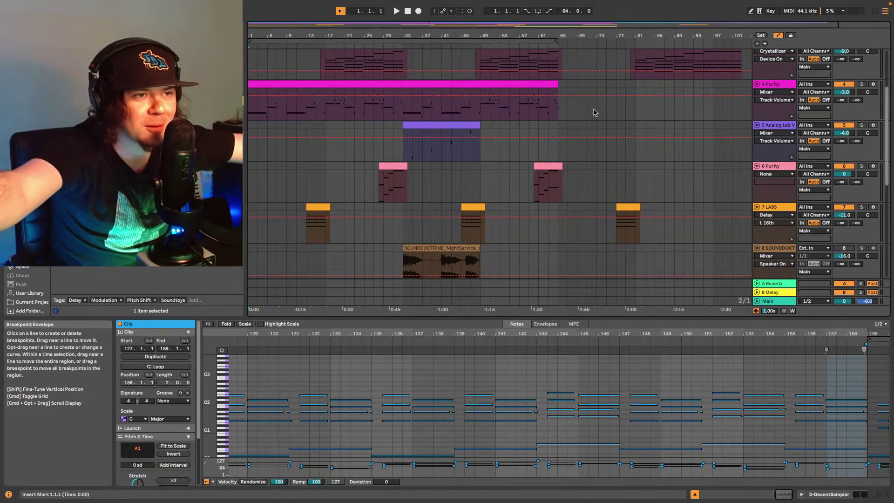
scroll(594, 110, up, 1)
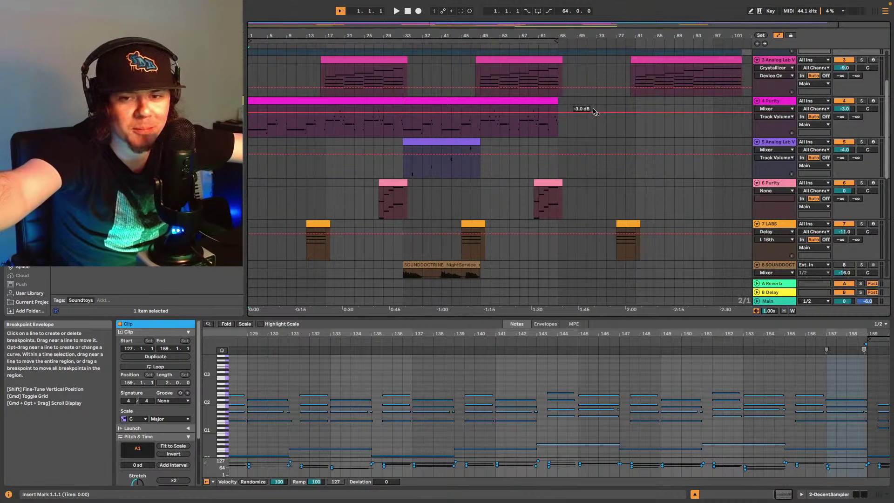